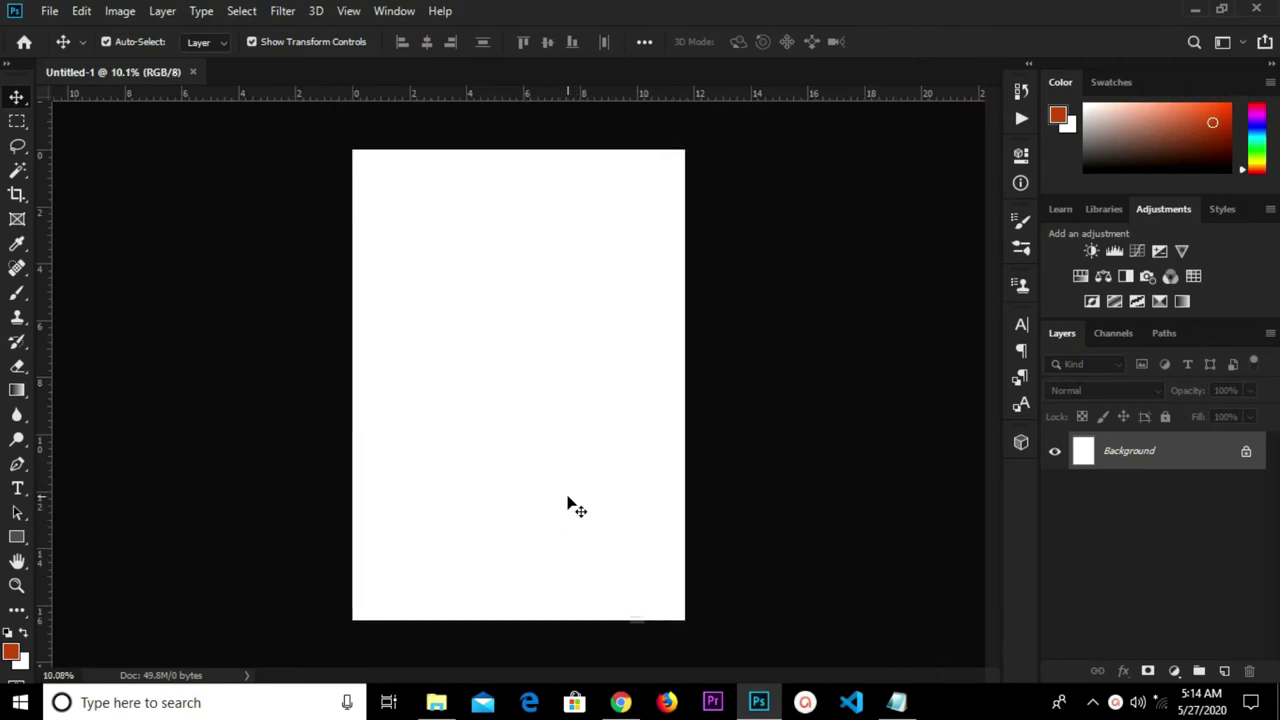
Convert the locked Background into a regular layer and copy the colour code 552d6c from the fashion sale notes in Notepad.
{"action": "double_click", "coordinate": [1140, 452]}
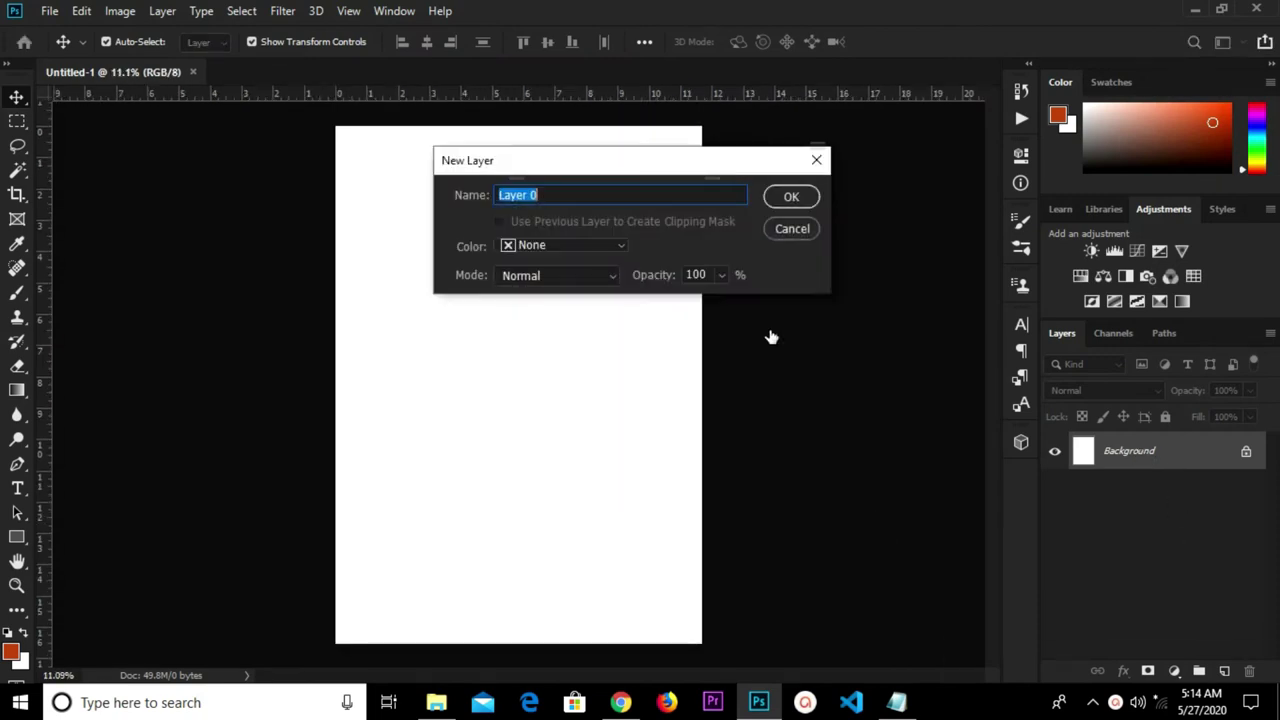
{"action": "left_click", "coordinate": [776, 197]}
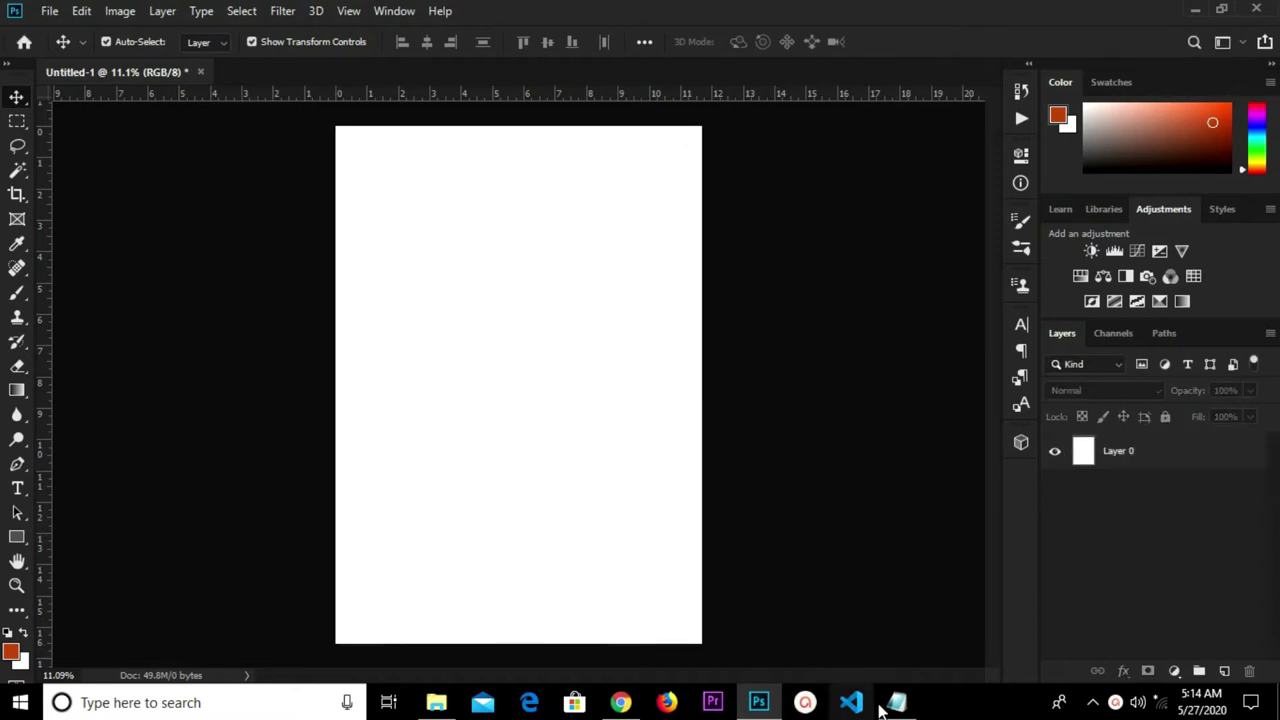
{"action": "left_click", "coordinate": [897, 706]}
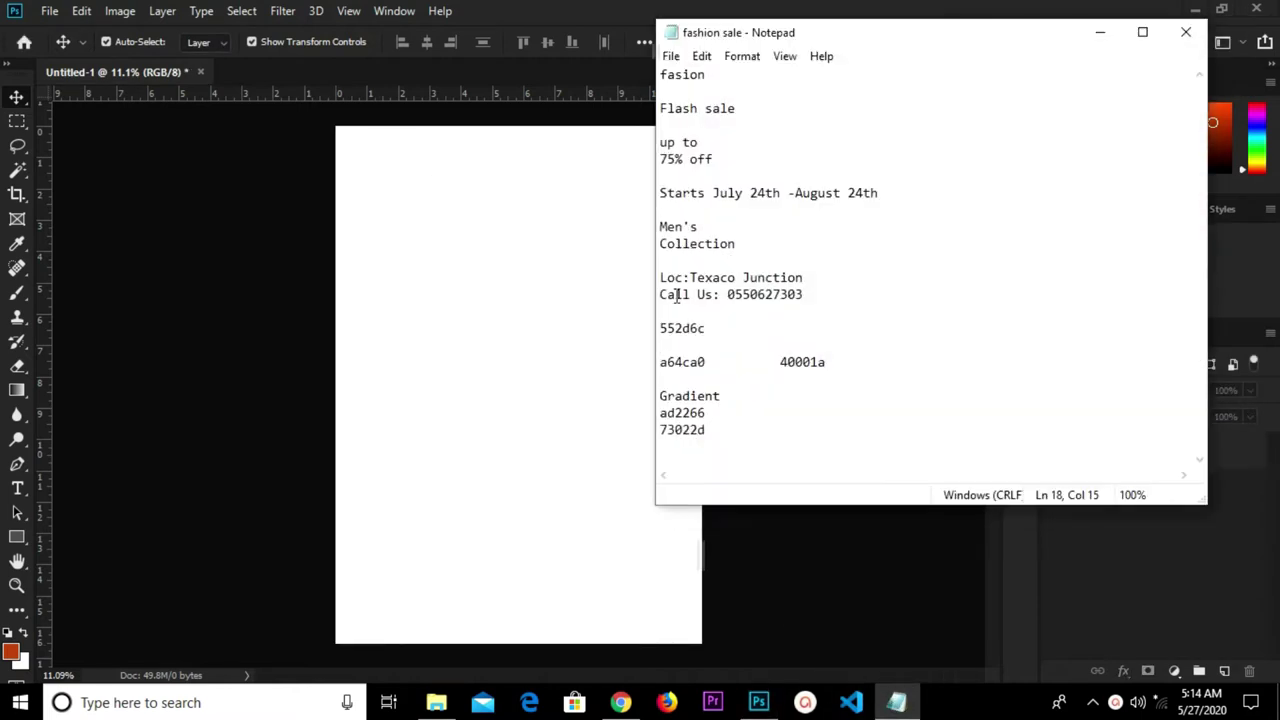
{"action": "left_click_drag", "start_coordinate": [714, 328], "coordinate": [660, 328]}
{"action": "right_click", "coordinate": [682, 332]}
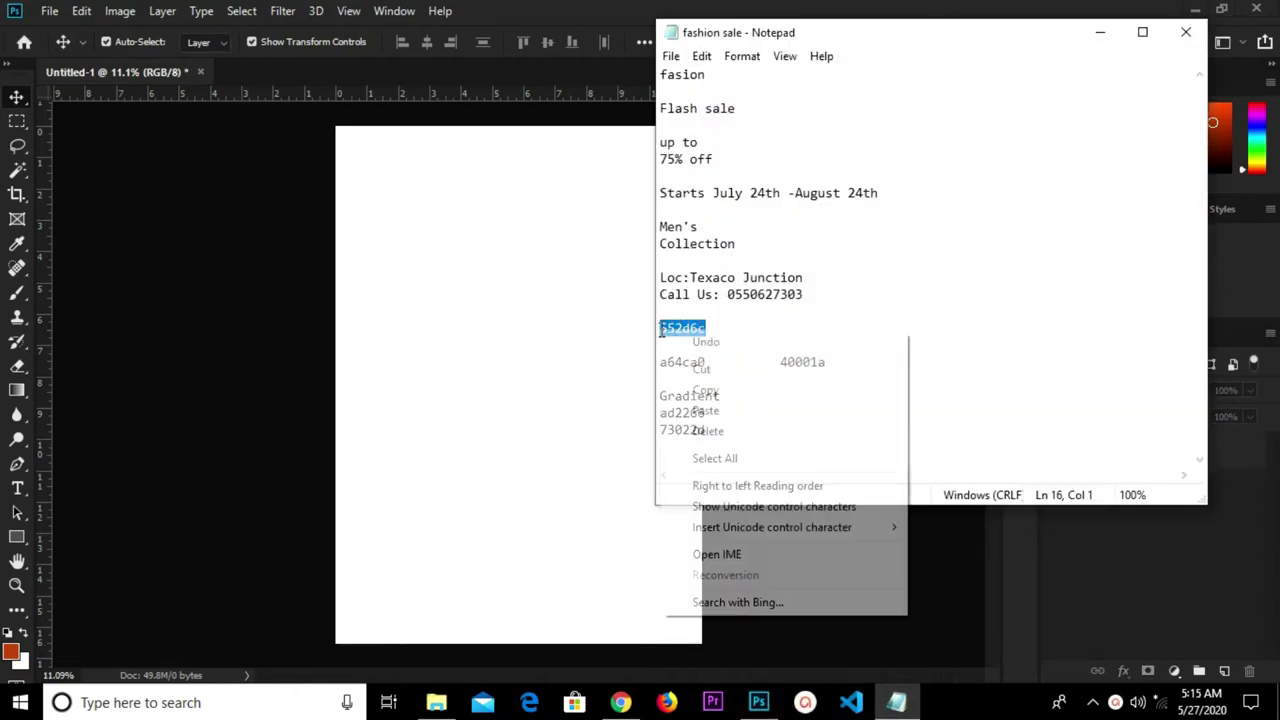
{"action": "left_click", "coordinate": [708, 392]}
{"action": "double_click", "coordinate": [706, 396]}
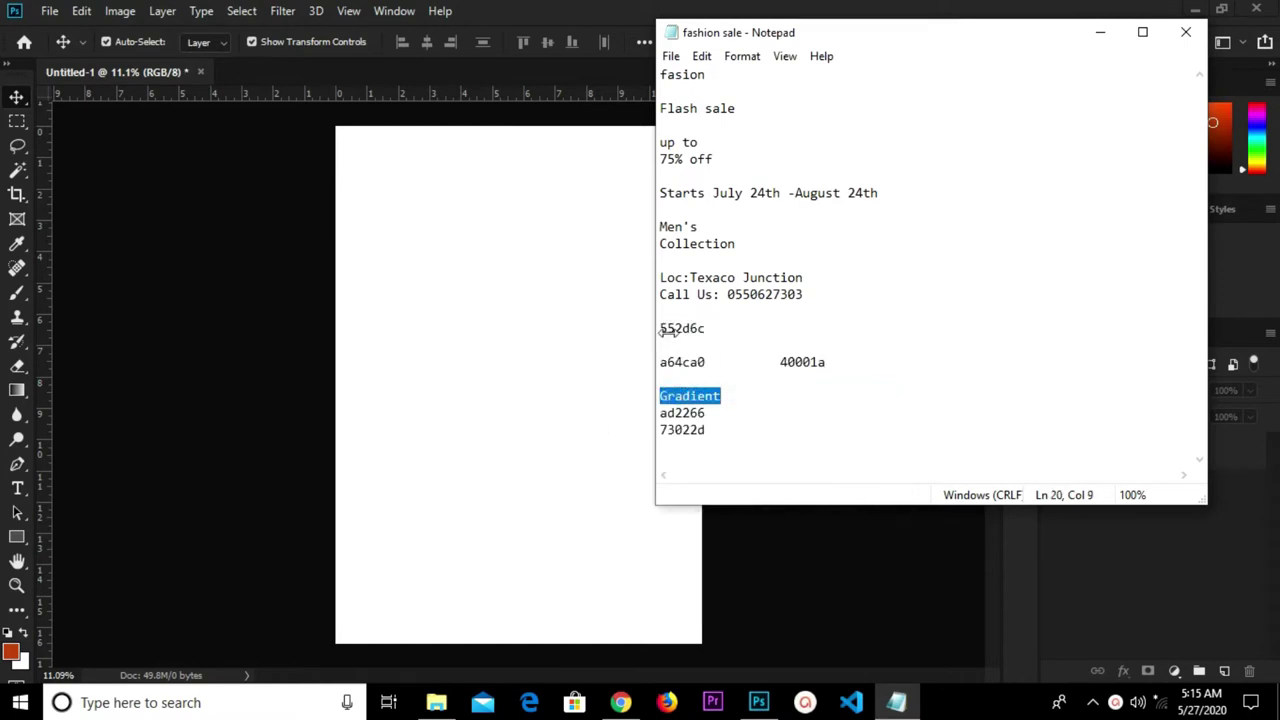
{"action": "left_click", "coordinate": [634, 414]}
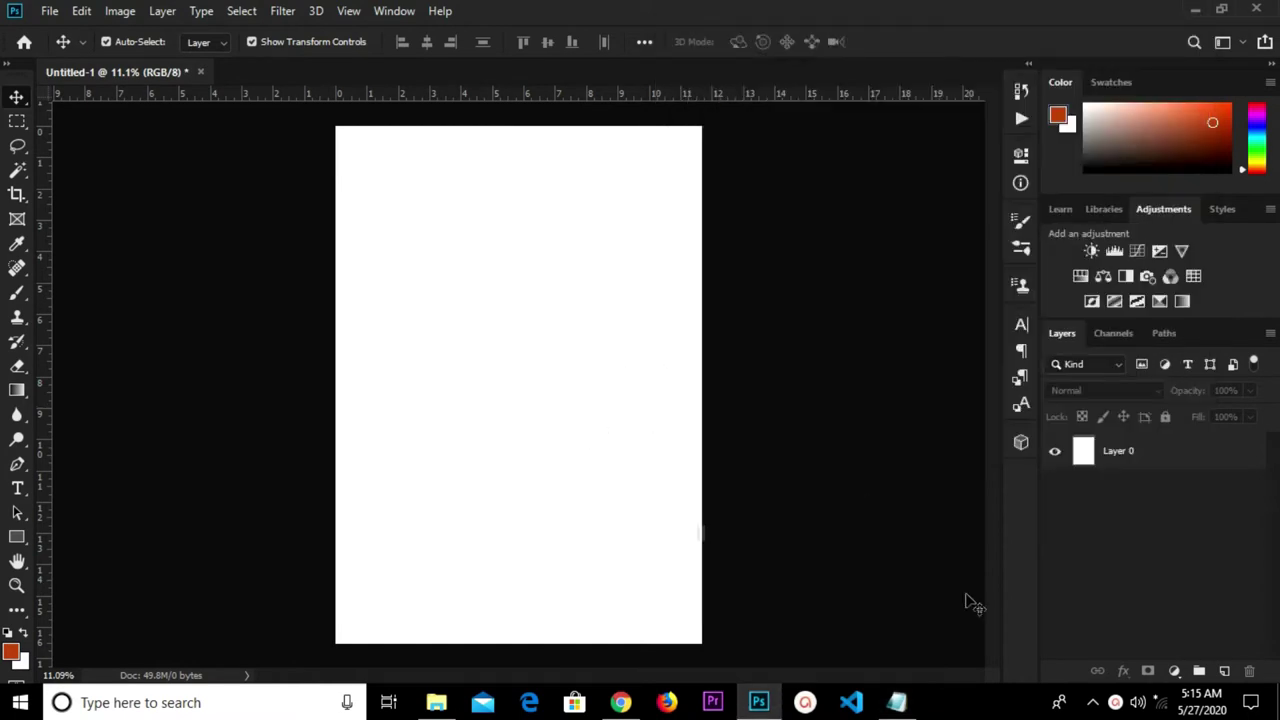
Add a Solid Color fill layer to the poster using the copied hex code 552d6c.
{"action": "left_click", "coordinate": [1174, 672]}
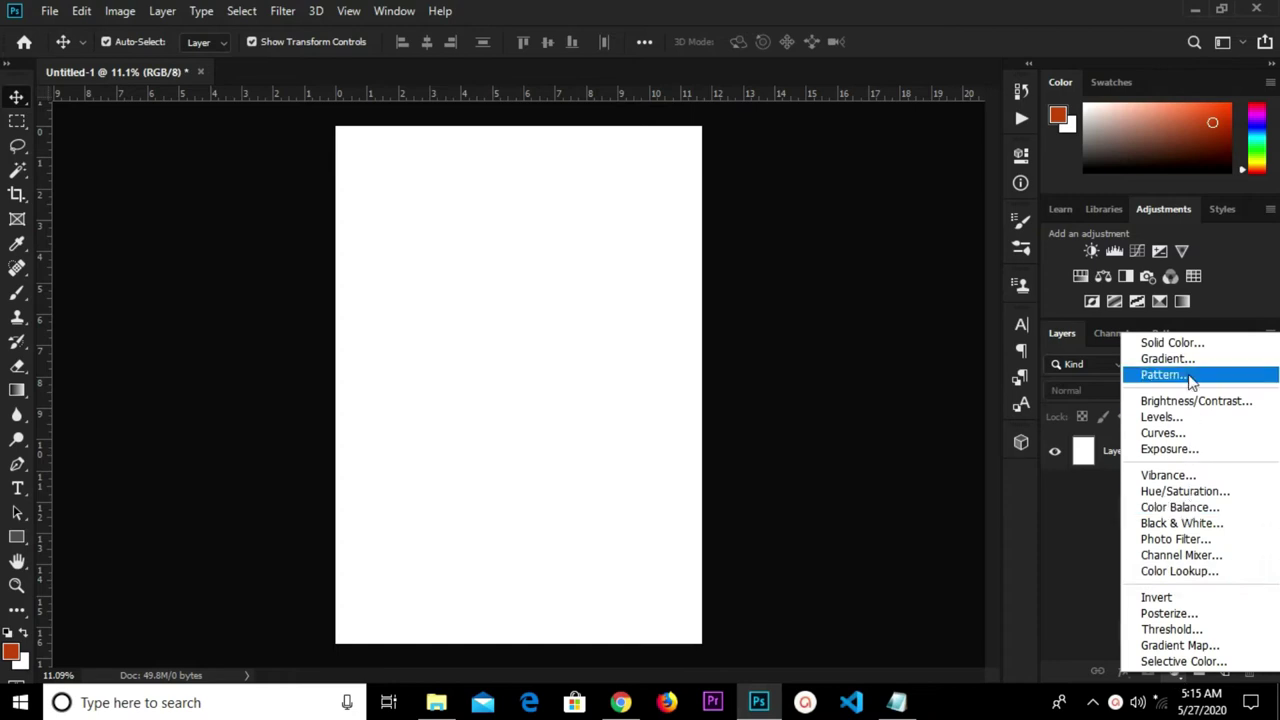
{"action": "left_click", "coordinate": [1182, 346]}
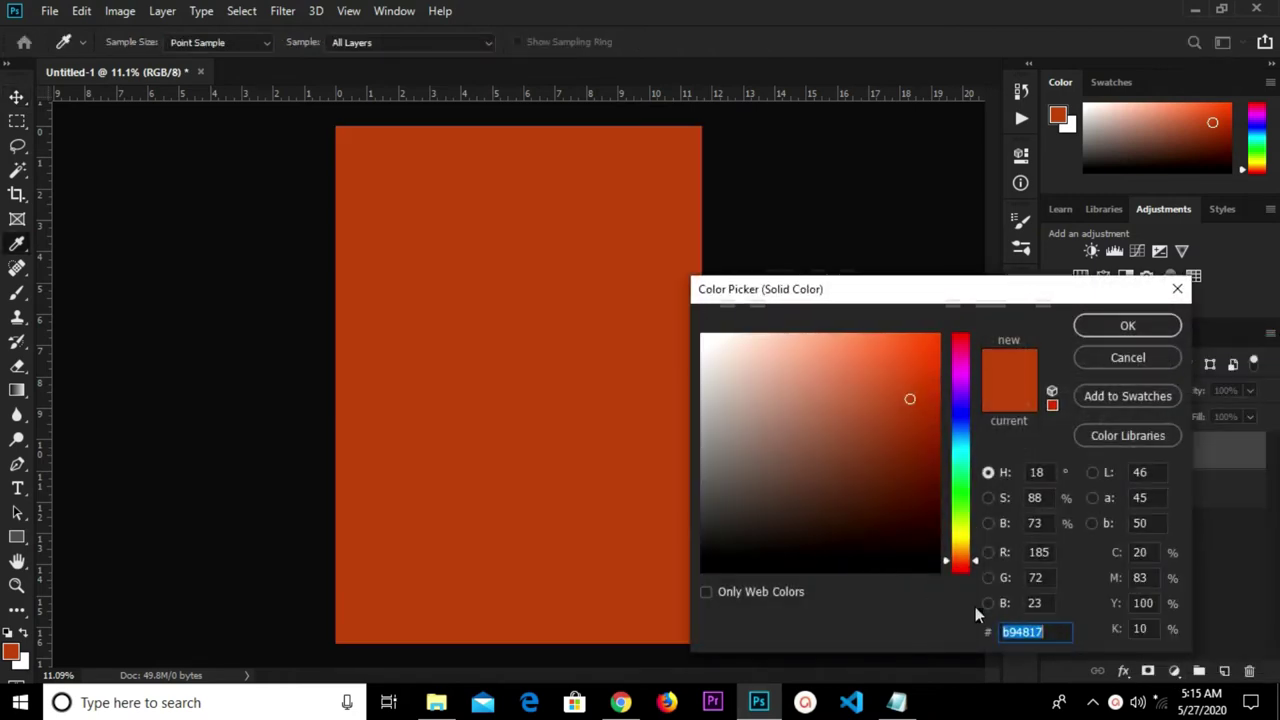
{"action": "right_click", "coordinate": [1010, 632]}
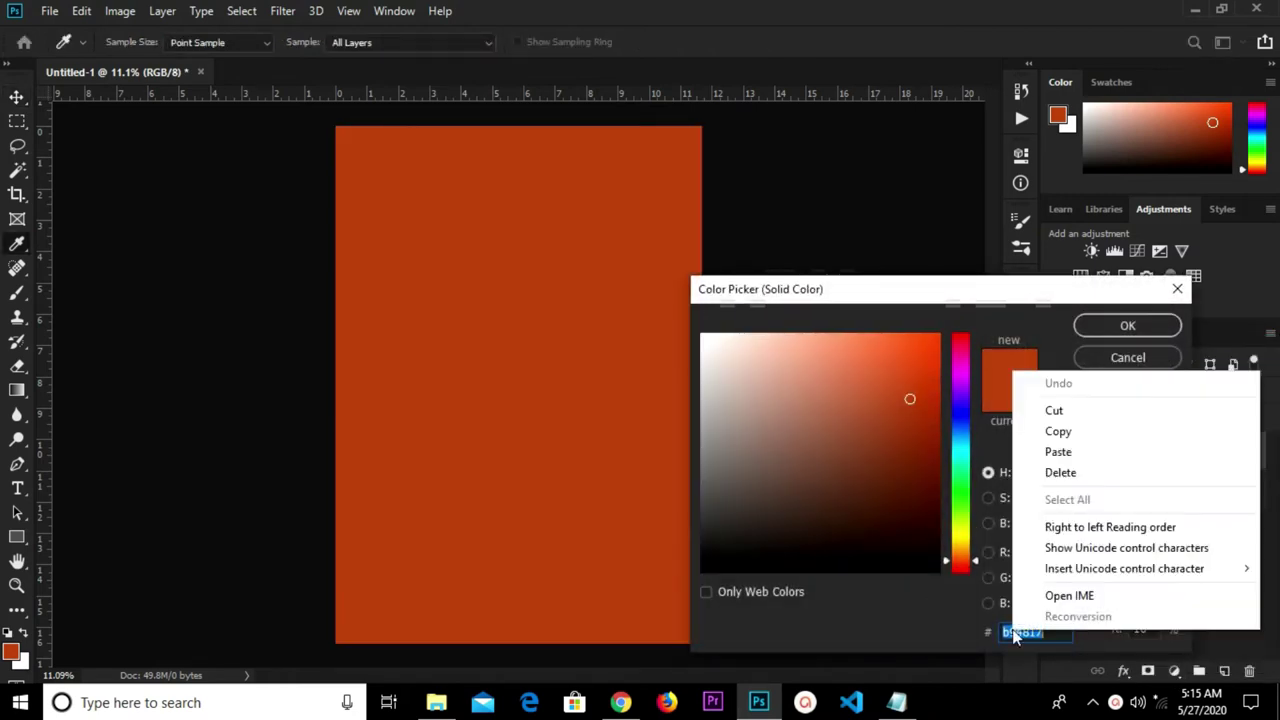
{"action": "left_click", "coordinate": [1057, 452]}
{"action": "left_click", "coordinate": [1083, 326]}
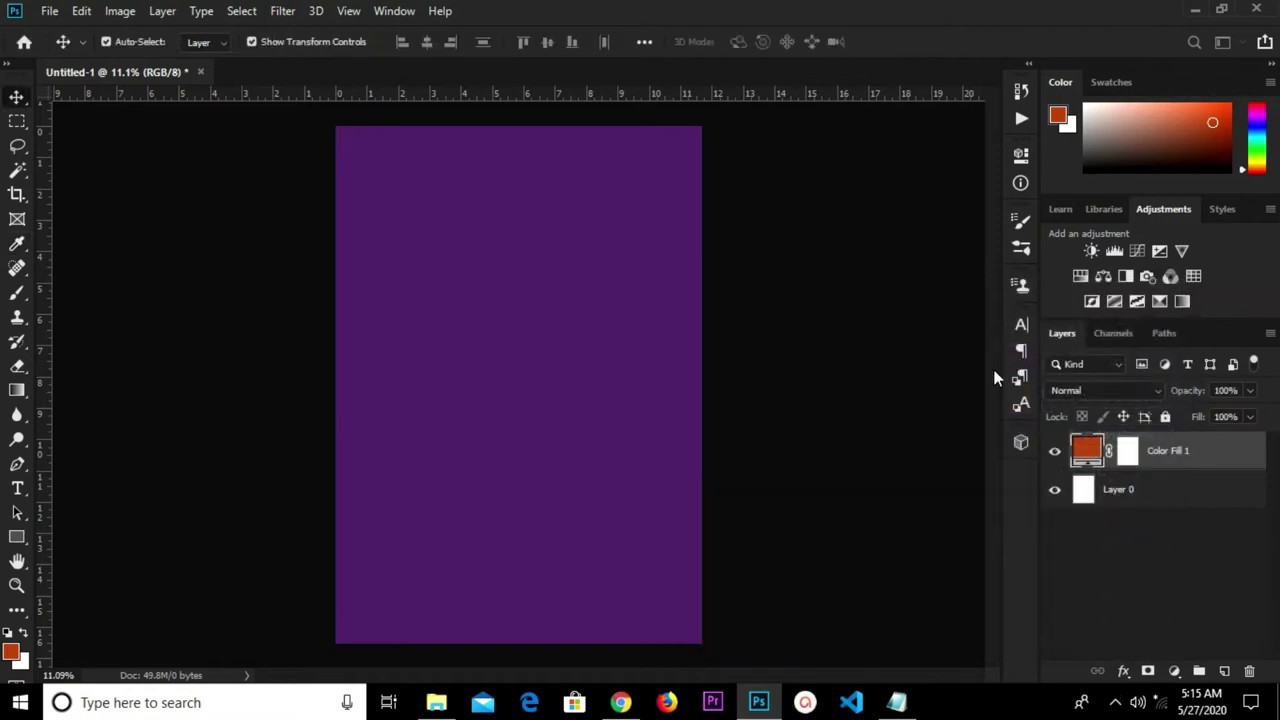
Add a new empty layer above the colour fill and set the Ellipse Tool's fill to white.
{"action": "scroll", "coordinate": [460, 320], "scroll_direction": "down", "scroll_amount": 1}
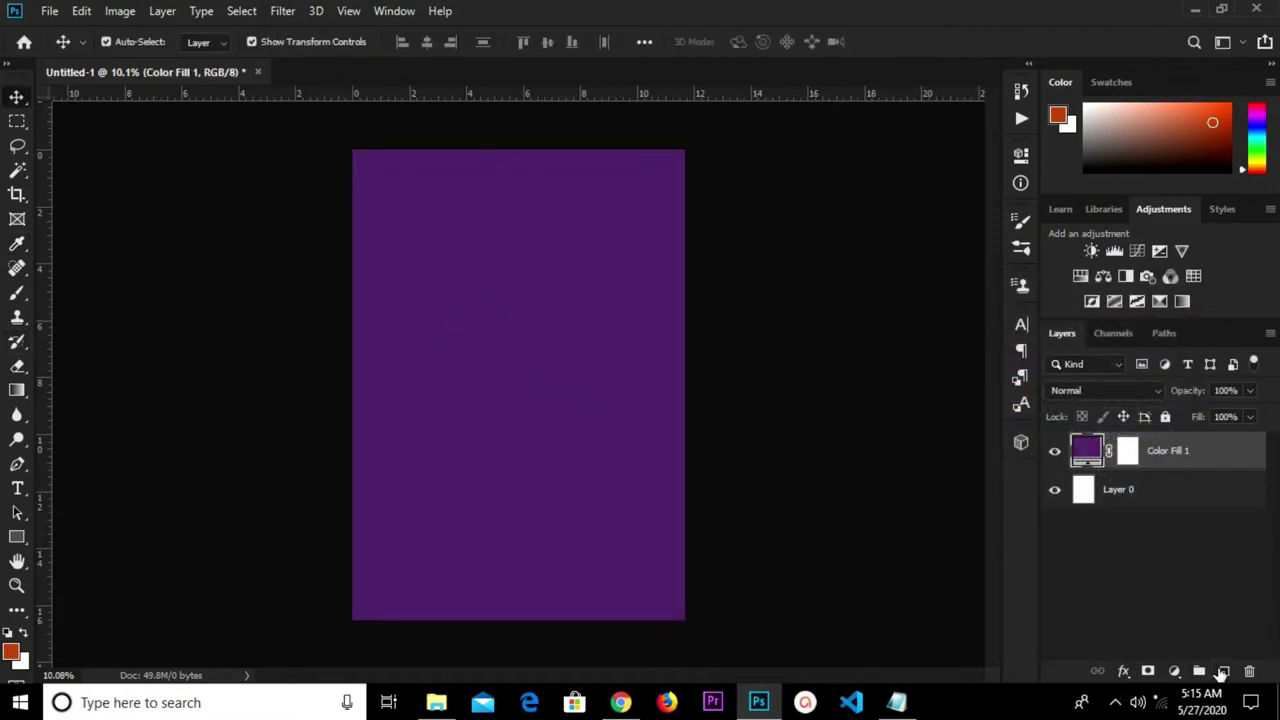
{"action": "left_click", "coordinate": [1223, 672]}
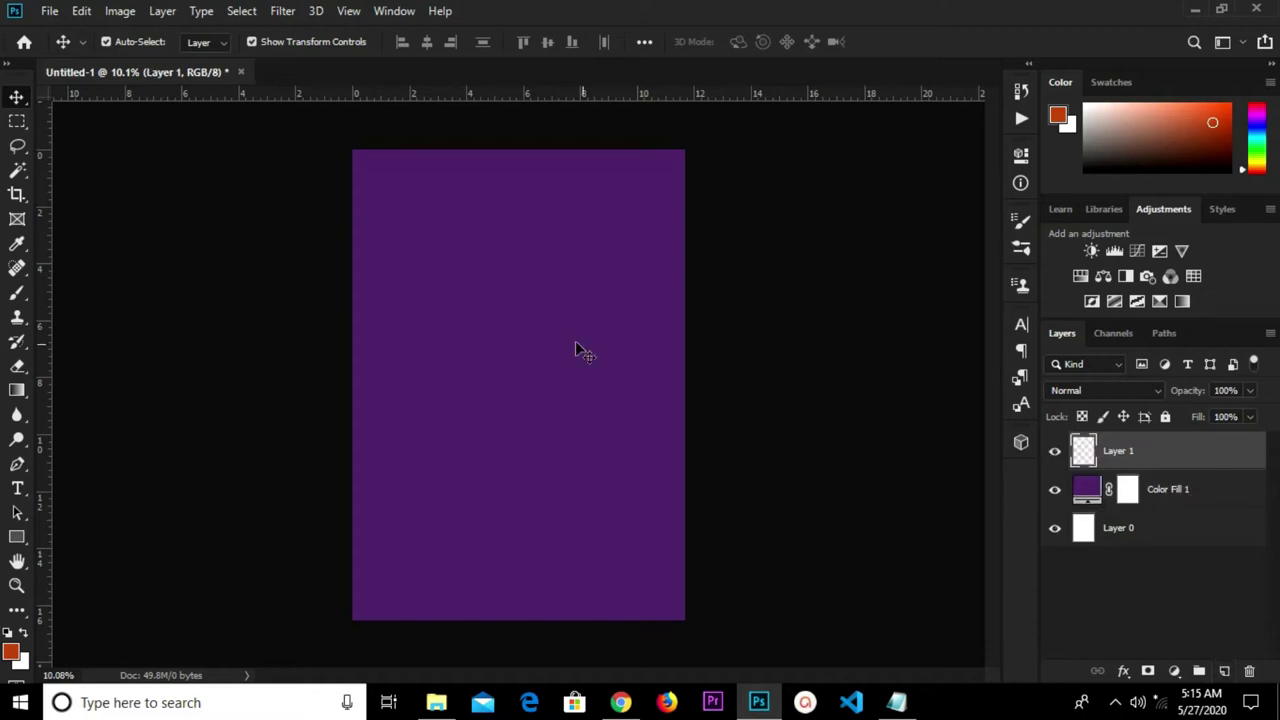
{"action": "scroll", "coordinate": [516, 276], "scroll_direction": "up", "scroll_amount": 2}
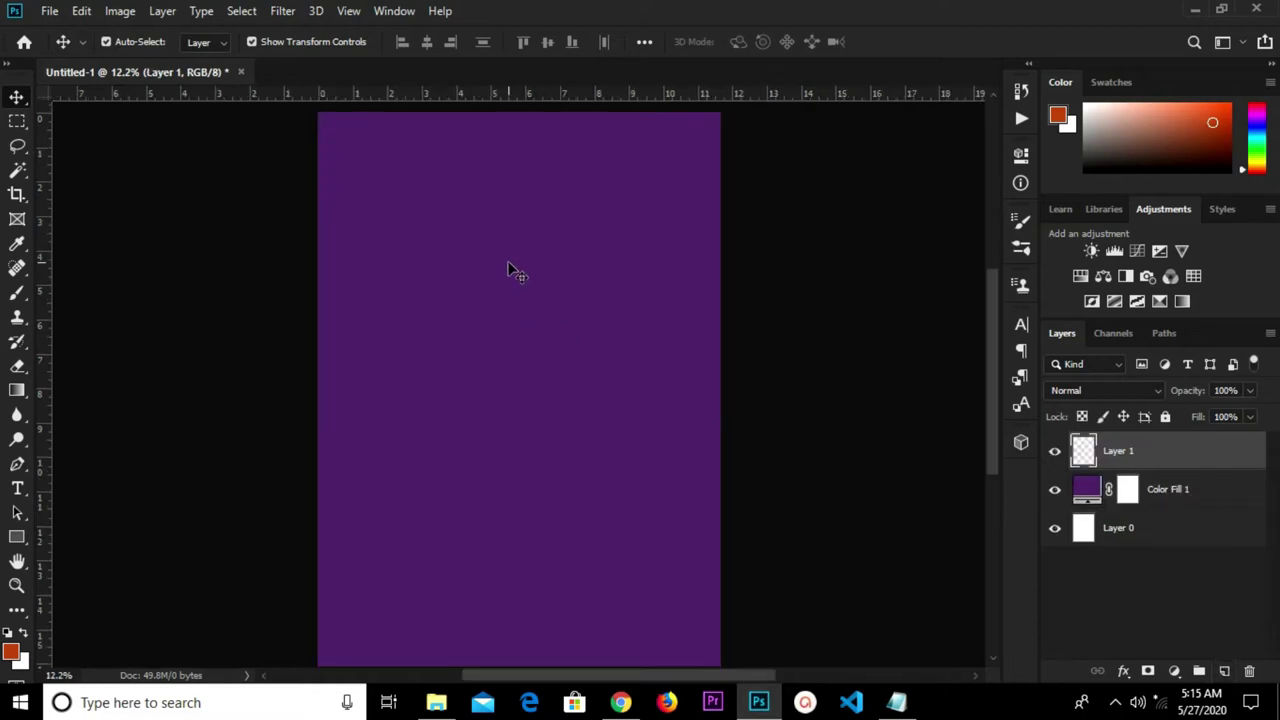
{"action": "left_click", "coordinate": [16, 538]}
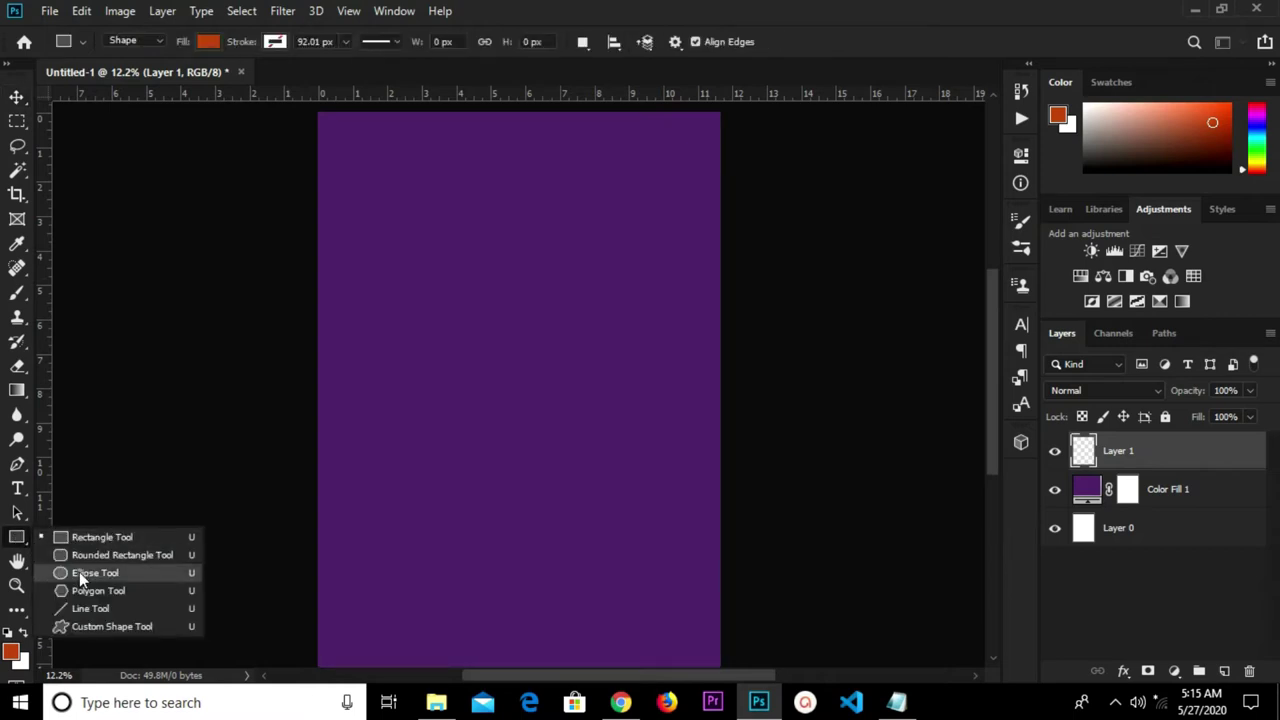
{"action": "left_click", "coordinate": [79, 572]}
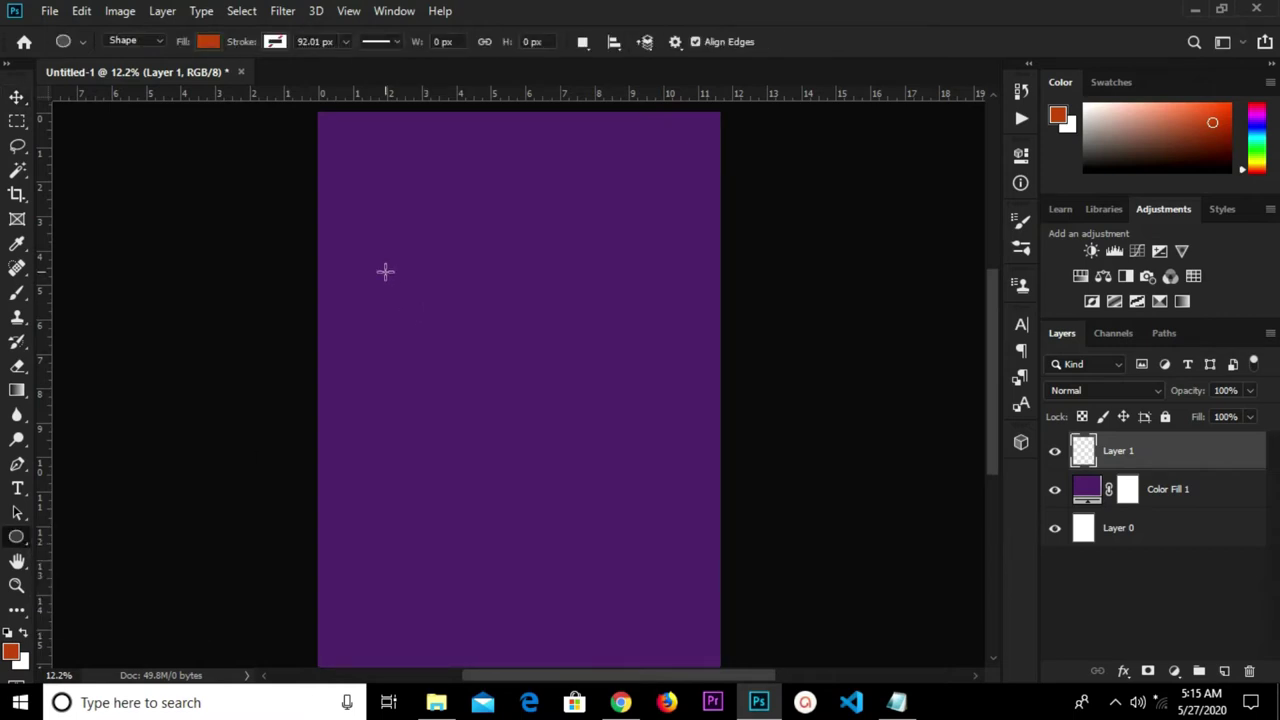
{"action": "left_click", "coordinate": [208, 42]}
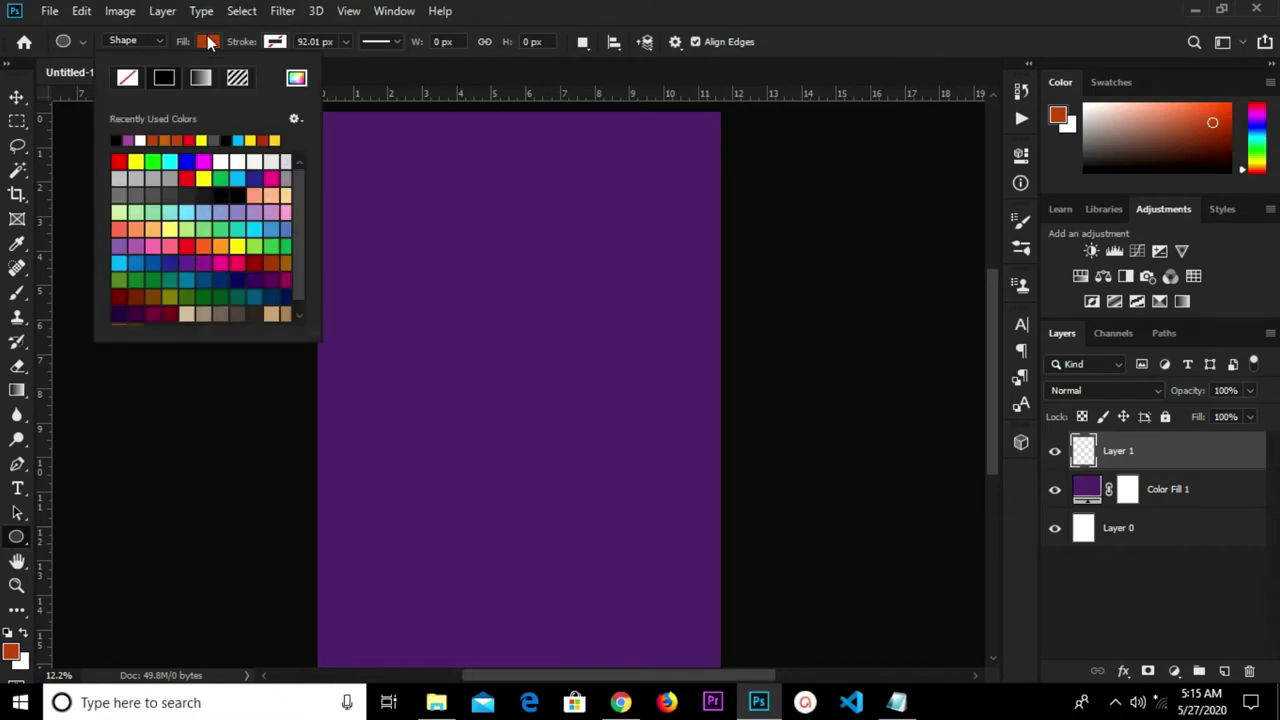
{"action": "left_click", "coordinate": [141, 140]}
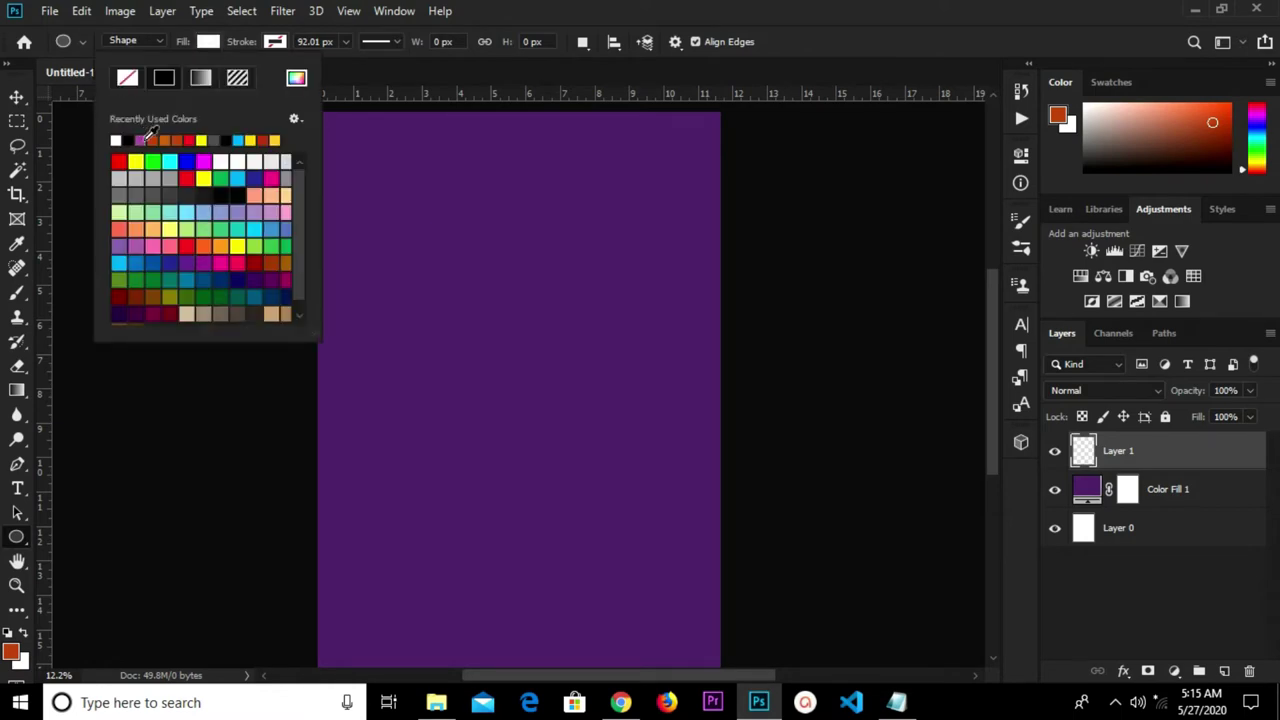
Draw a white circle about 1979 px wide directly above the colour fill layer and centre it across the poster's upper half.
{"action": "left_click", "coordinate": [24, 100]}
{"action": "left_click", "coordinate": [17, 97]}
{"action": "left_click", "coordinate": [455, 186]}
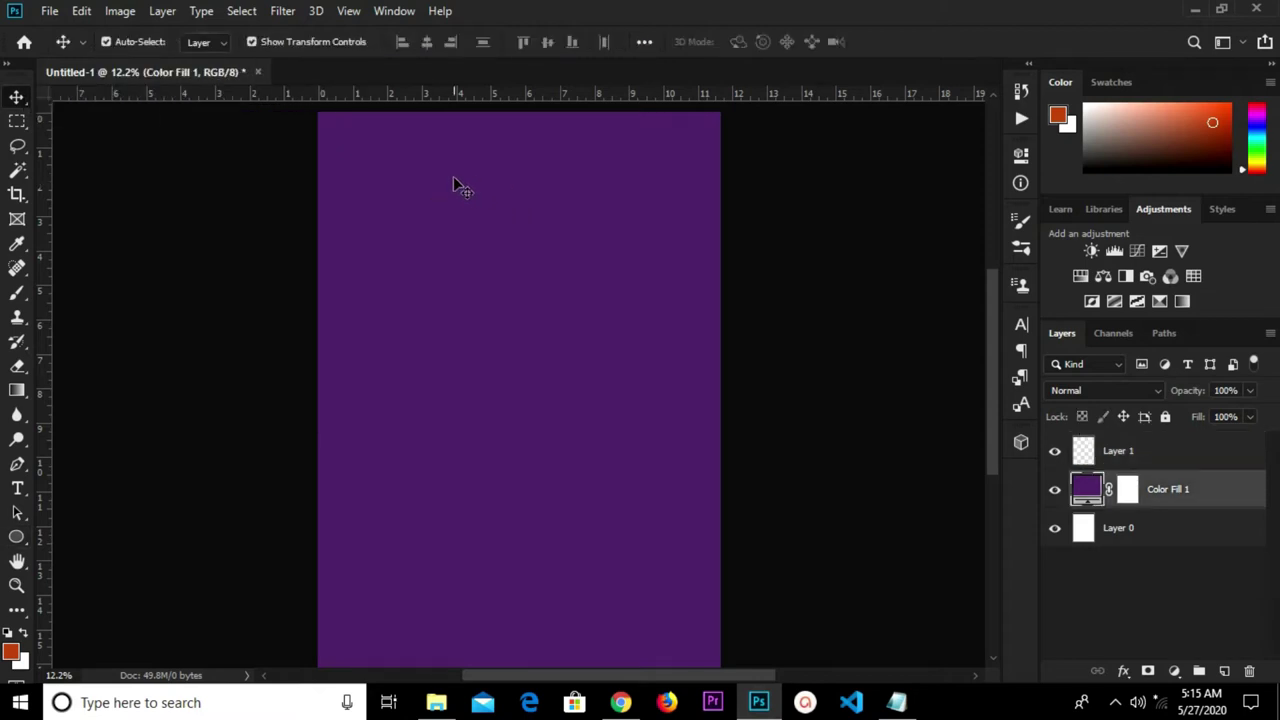
{"action": "key", "text": "u"}
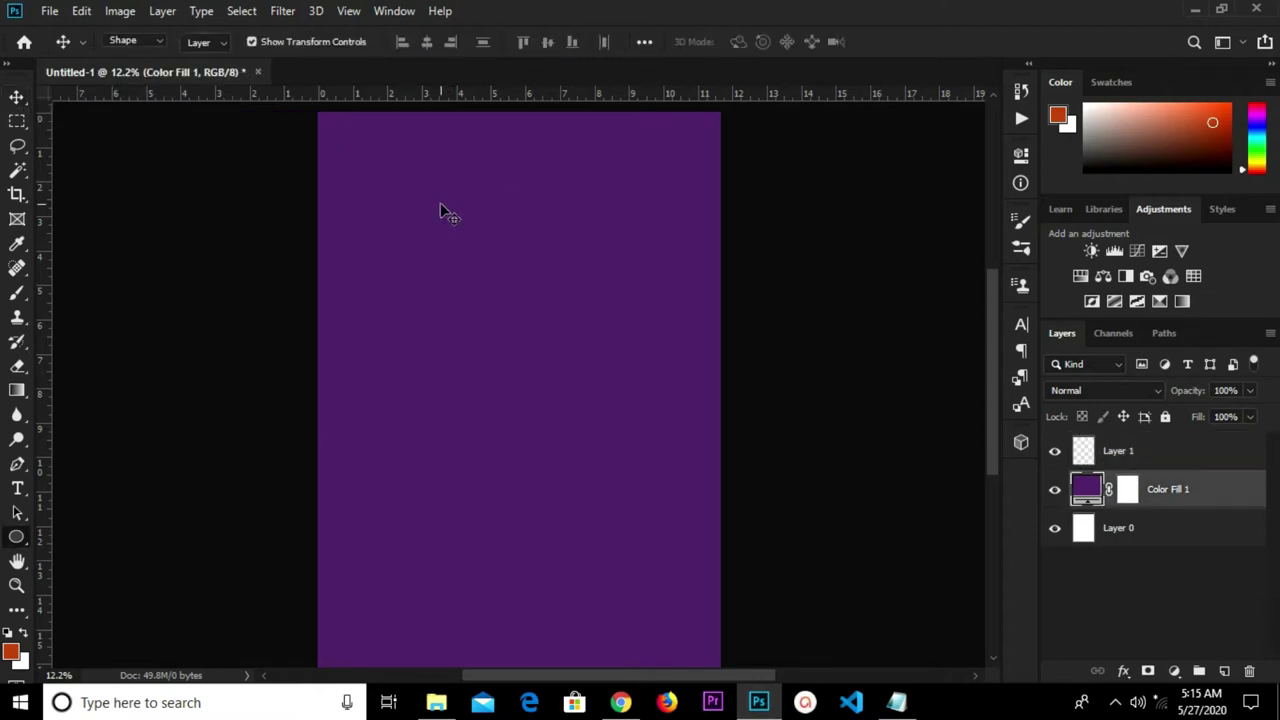
{"action": "left_click_drag", "start_coordinate": [427, 174], "coordinate": [637, 423]}
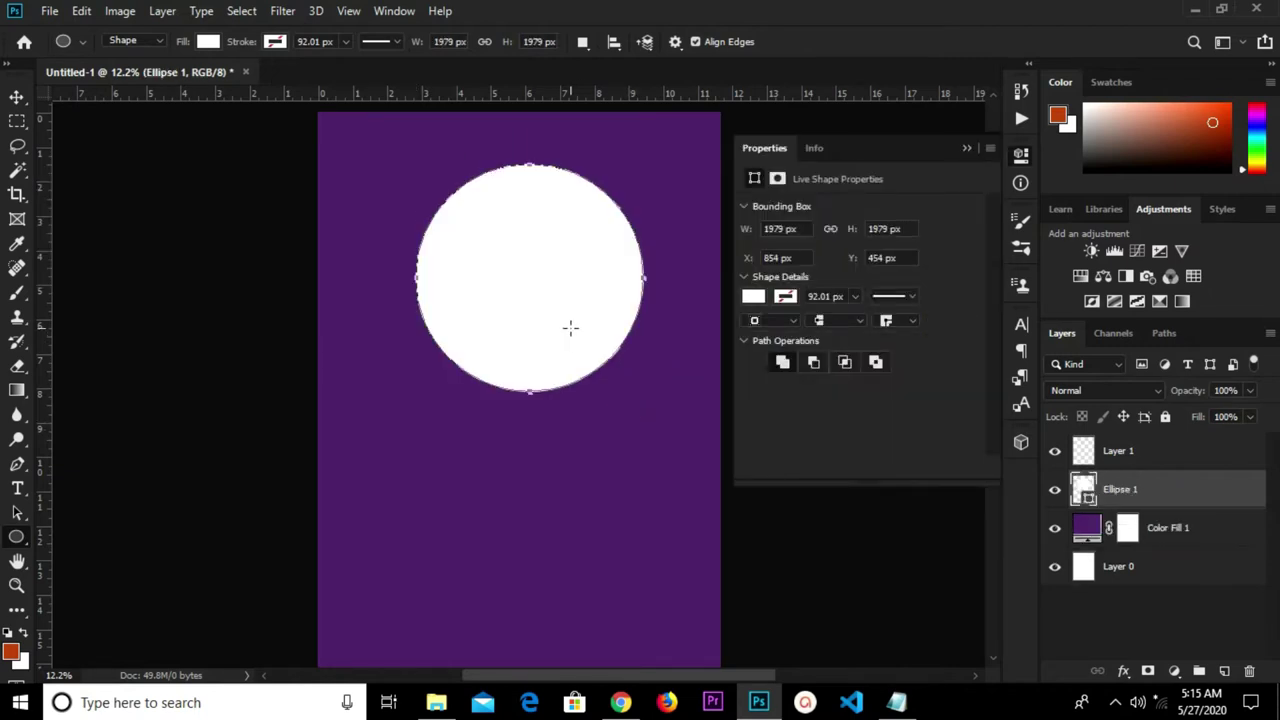
{"action": "key", "text": "v"}
{"action": "mouse_move", "coordinate": [566, 274]}
{"action": "left_mouse_down"}
{"action": "mouse_move", "coordinate": [533, 281]}
{"action": "mouse_move", "coordinate": [560, 283]}
{"action": "left_mouse_up"}
{"action": "left_click", "coordinate": [966, 148]}
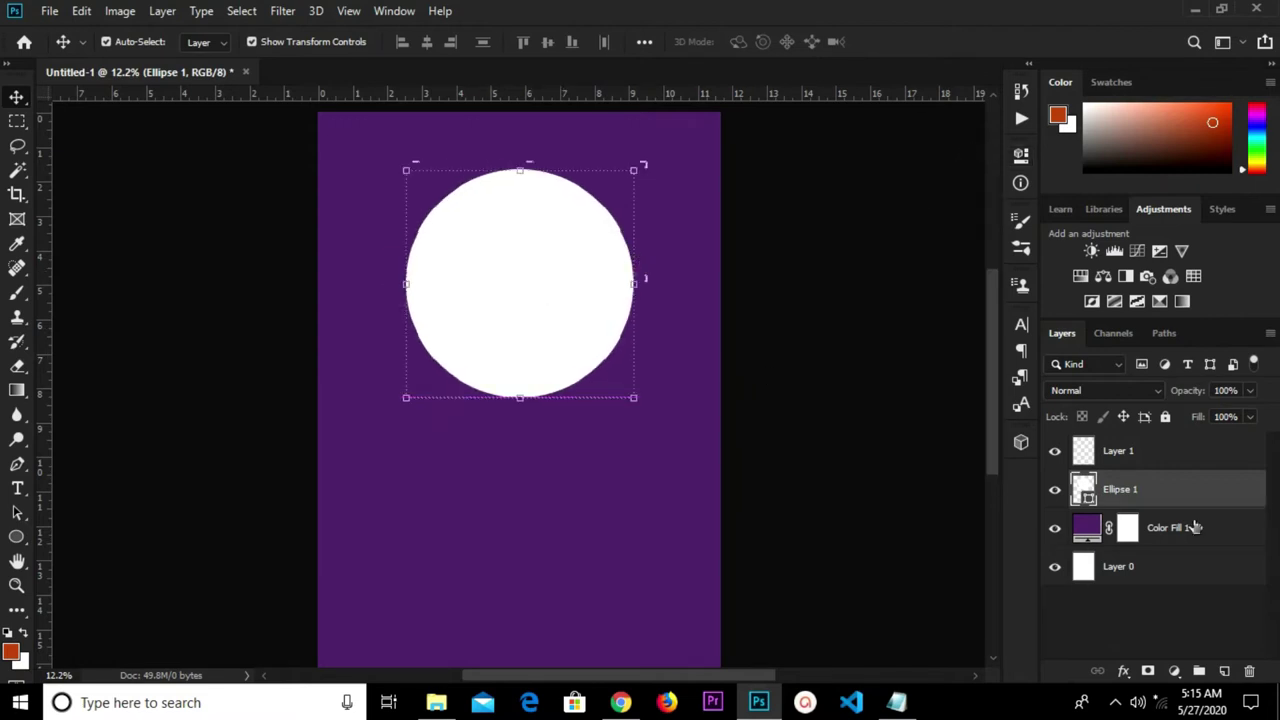
Hide the Ellipse 1 layer and add a new empty layer directly beneath it.
{"action": "left_click", "coordinate": [1053, 490]}
{"action": "left_click", "coordinate": [1055, 490]}
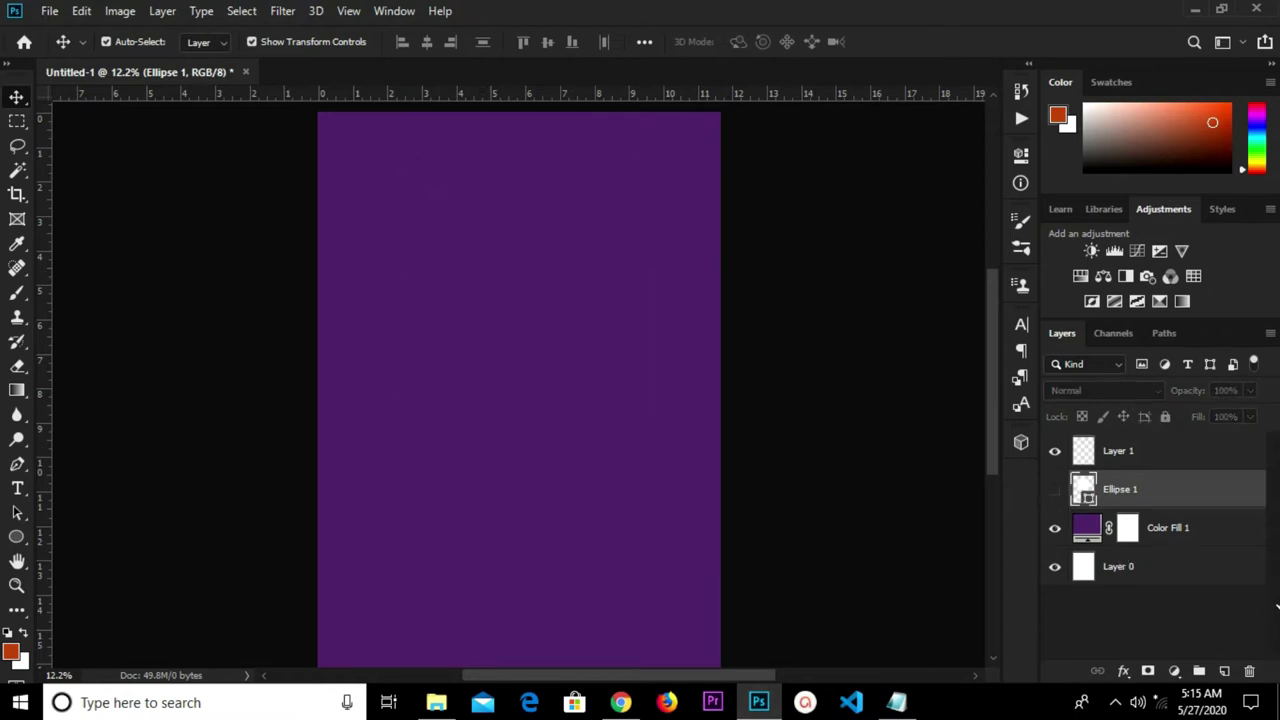
{"action": "left_click", "coordinate": [1222, 671]}
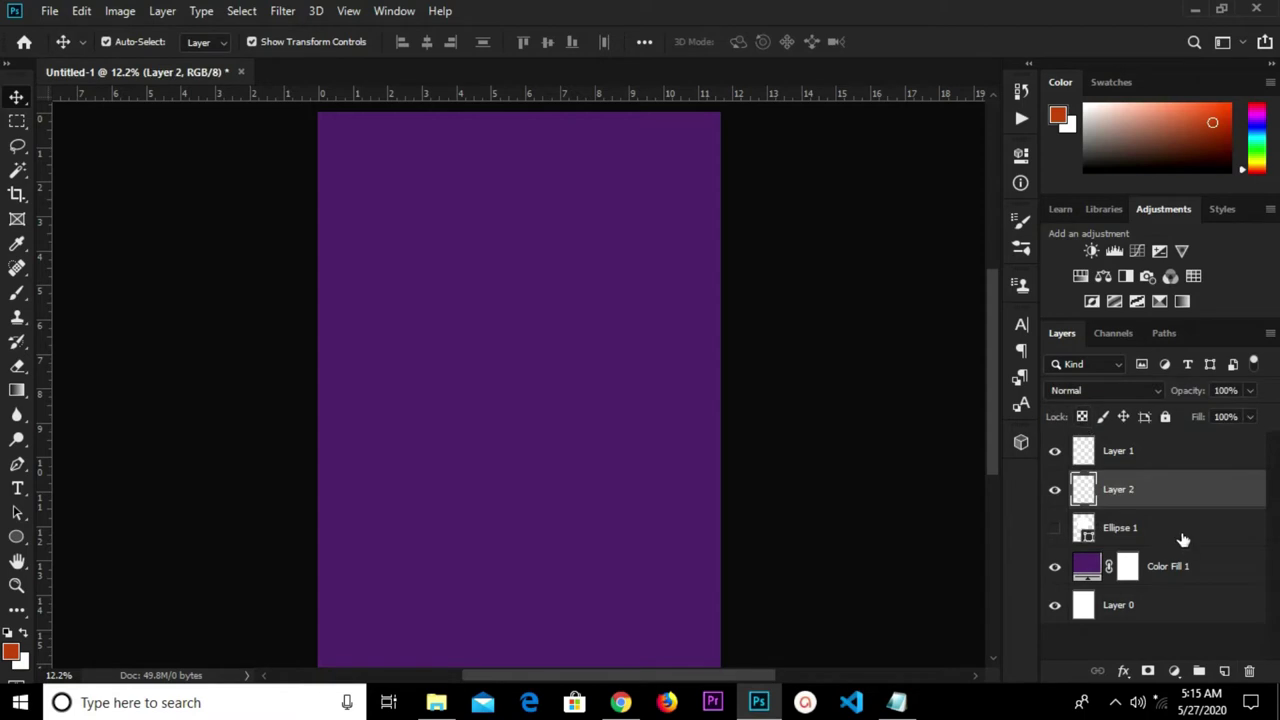
{"action": "left_click_drag", "start_coordinate": [1160, 489], "coordinate": [1155, 535]}
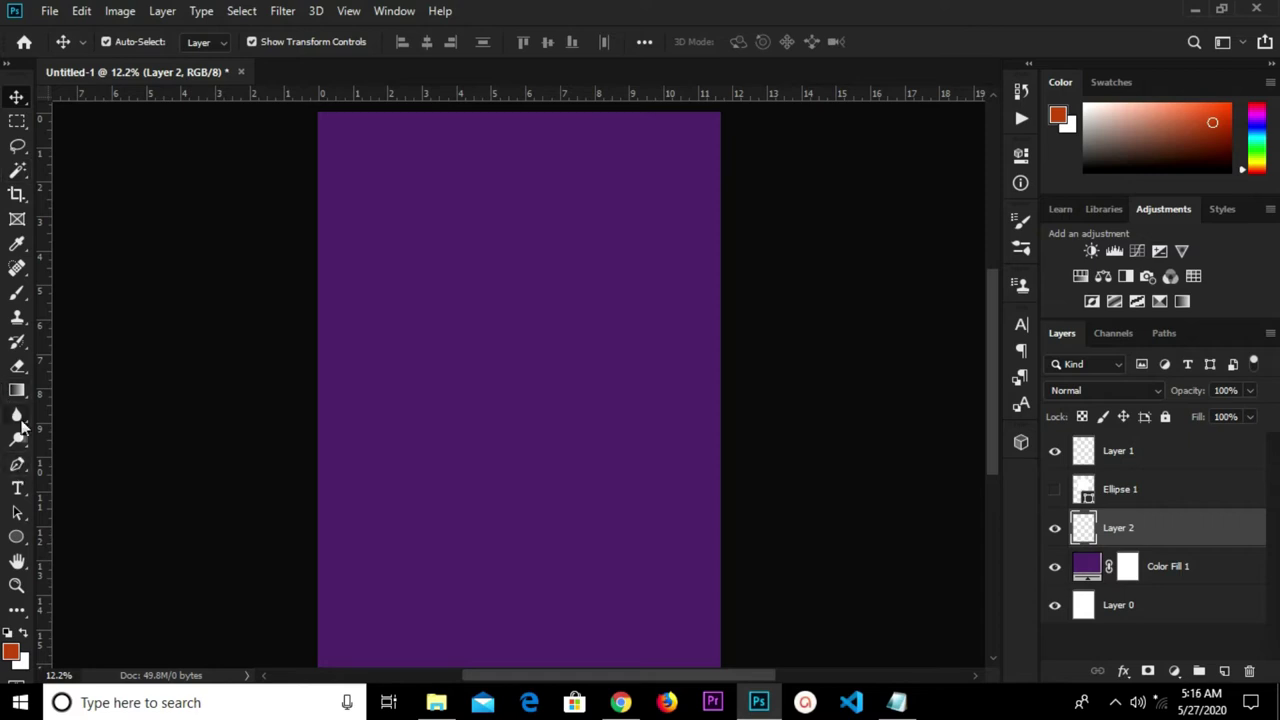
With the Brush Tool chosen, open the foreground colour for editing and copy the code a64ca0 from the Notepad notes.
{"action": "left_click", "coordinate": [17, 292]}
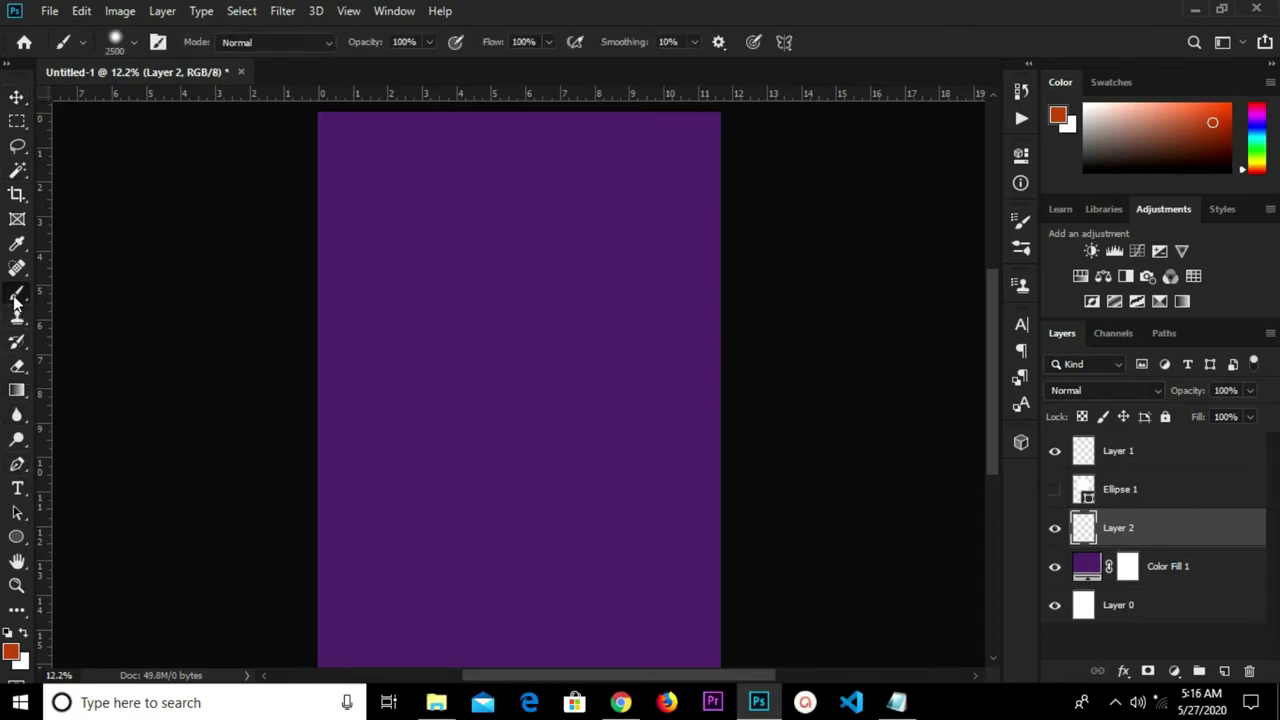
{"action": "right_click", "coordinate": [17, 292]}
{"action": "left_click", "coordinate": [62, 293]}
{"action": "left_click", "coordinate": [12, 652]}
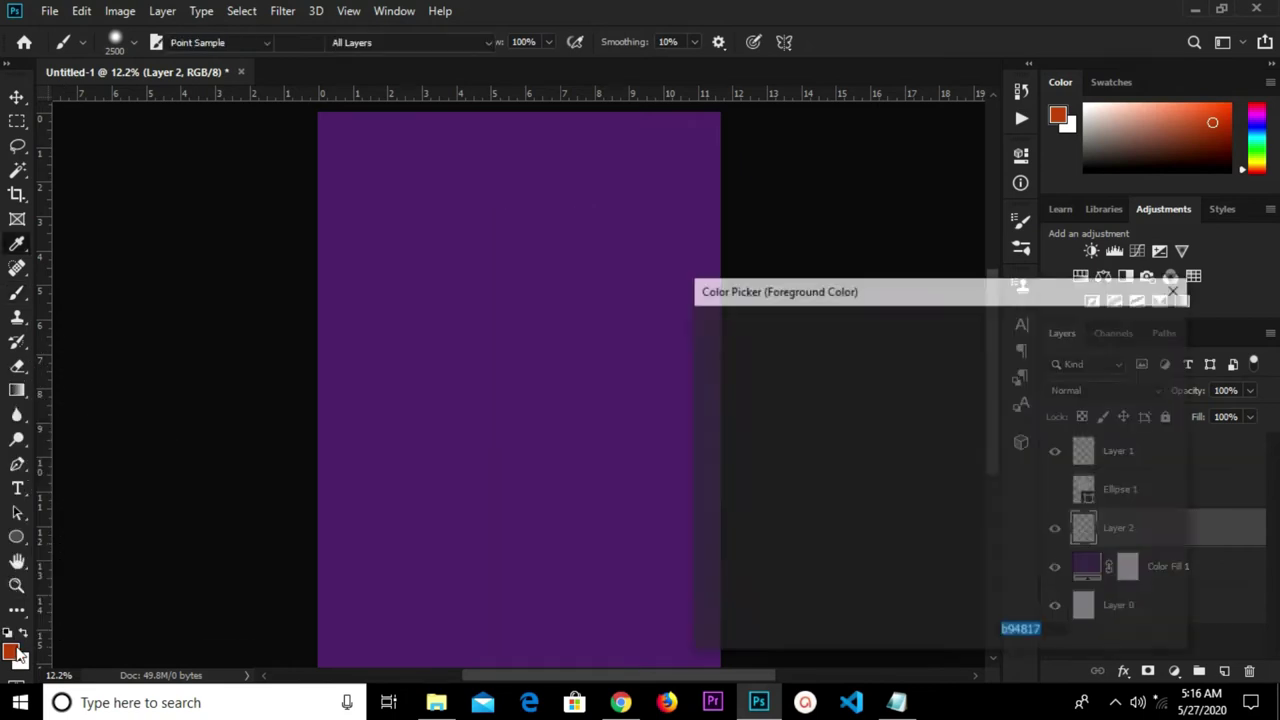
{"action": "left_click", "coordinate": [896, 702]}
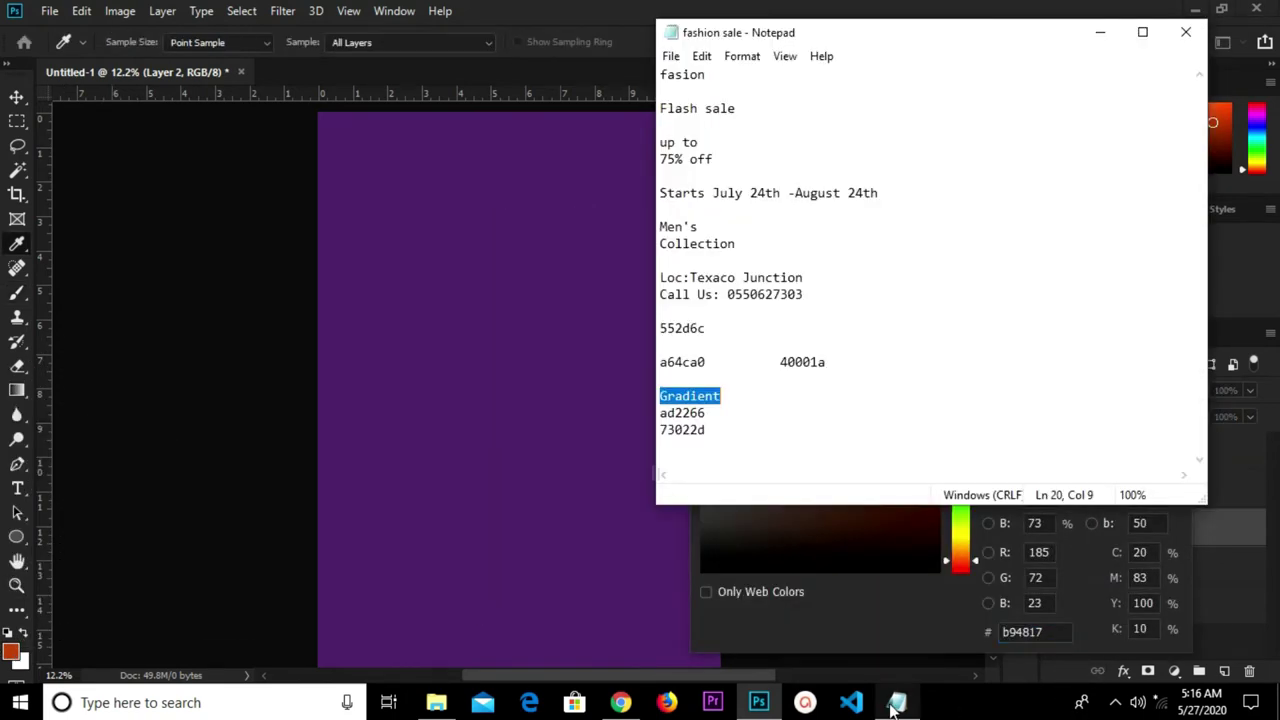
{"action": "left_click", "coordinate": [708, 362]}
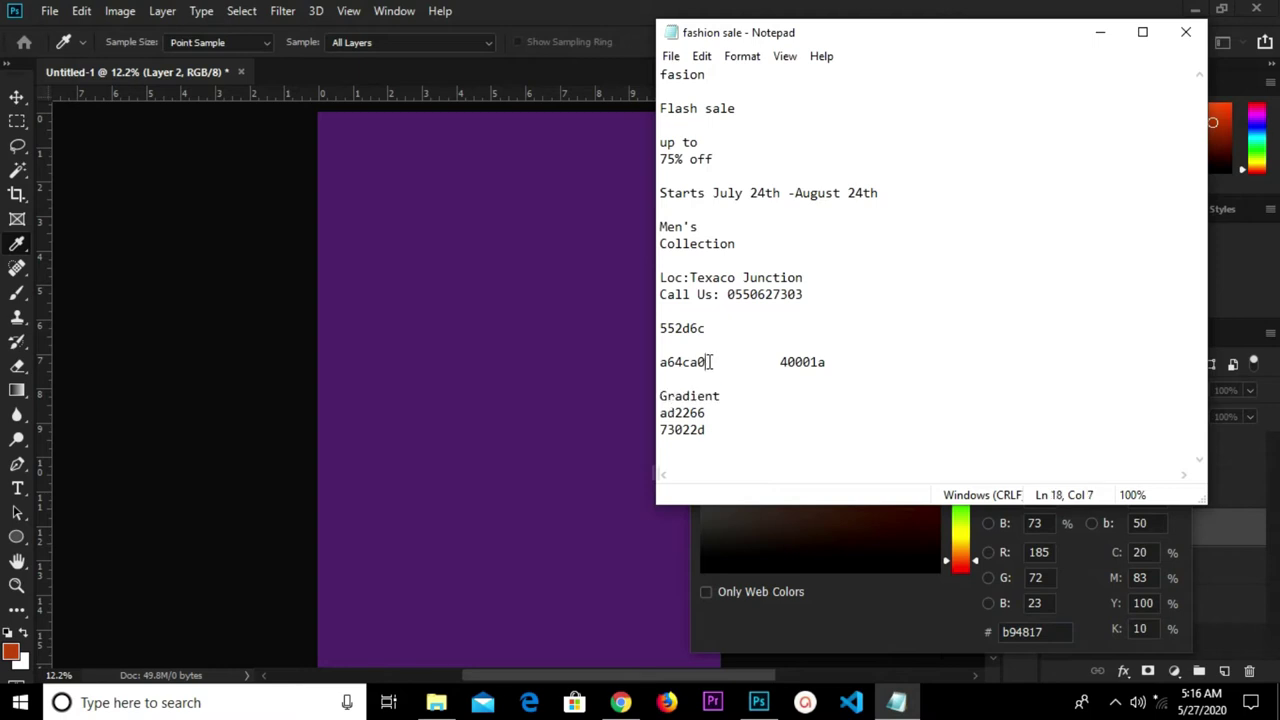
{"action": "left_click_drag", "start_coordinate": [710, 362], "coordinate": [648, 357]}
{"action": "right_click", "coordinate": [682, 353]}
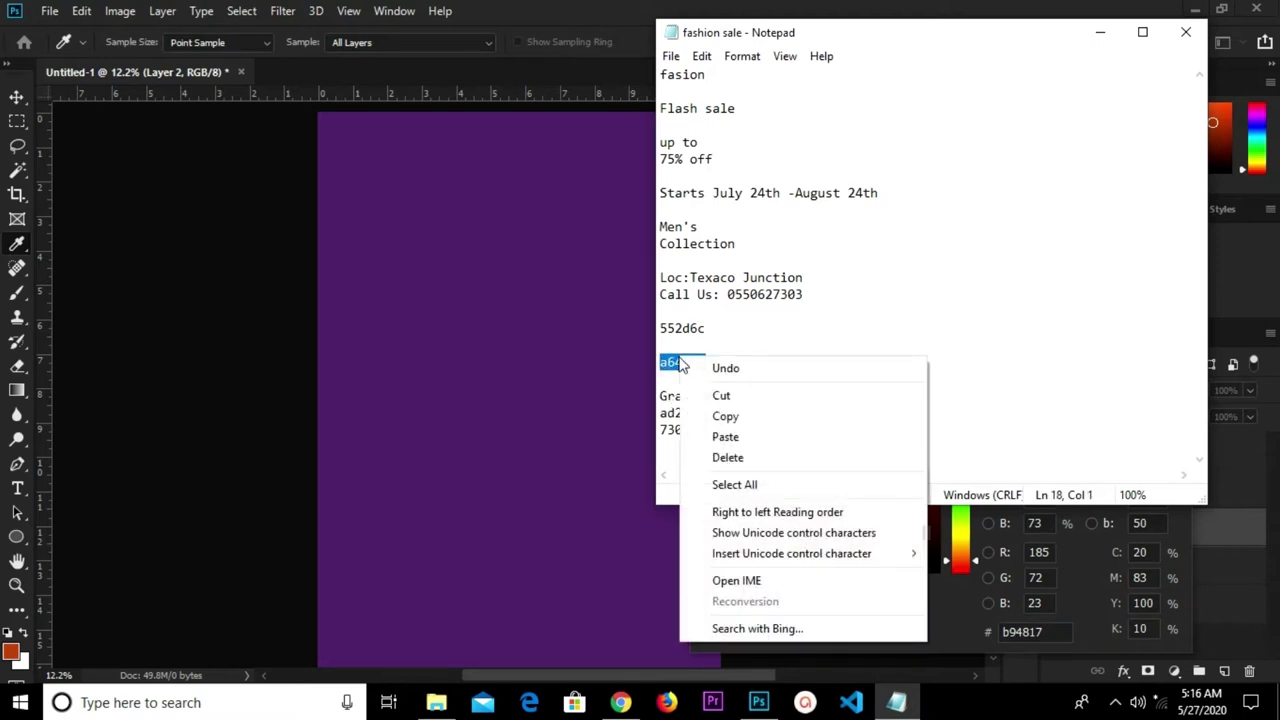
{"action": "left_click", "coordinate": [729, 414]}
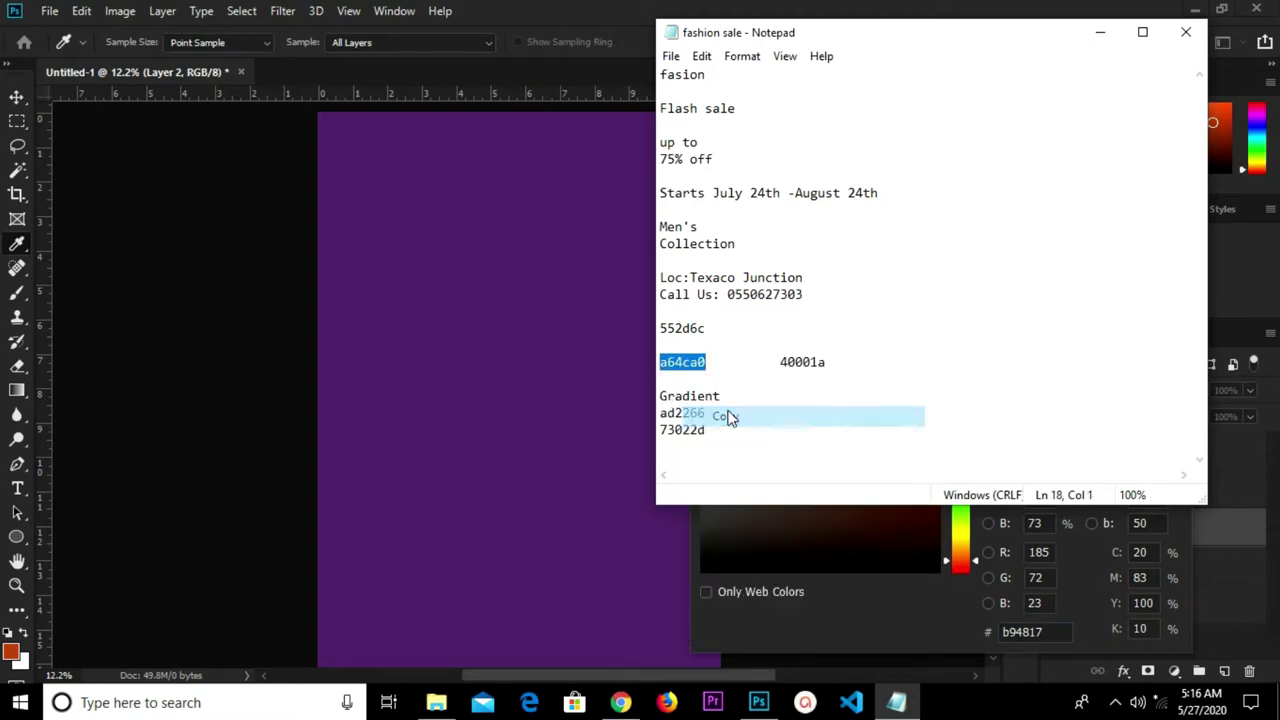
Set the foreground colour to the copied hex code a64ca0.
{"action": "left_click", "coordinate": [1020, 634]}
{"action": "right_click", "coordinate": [1020, 634]}
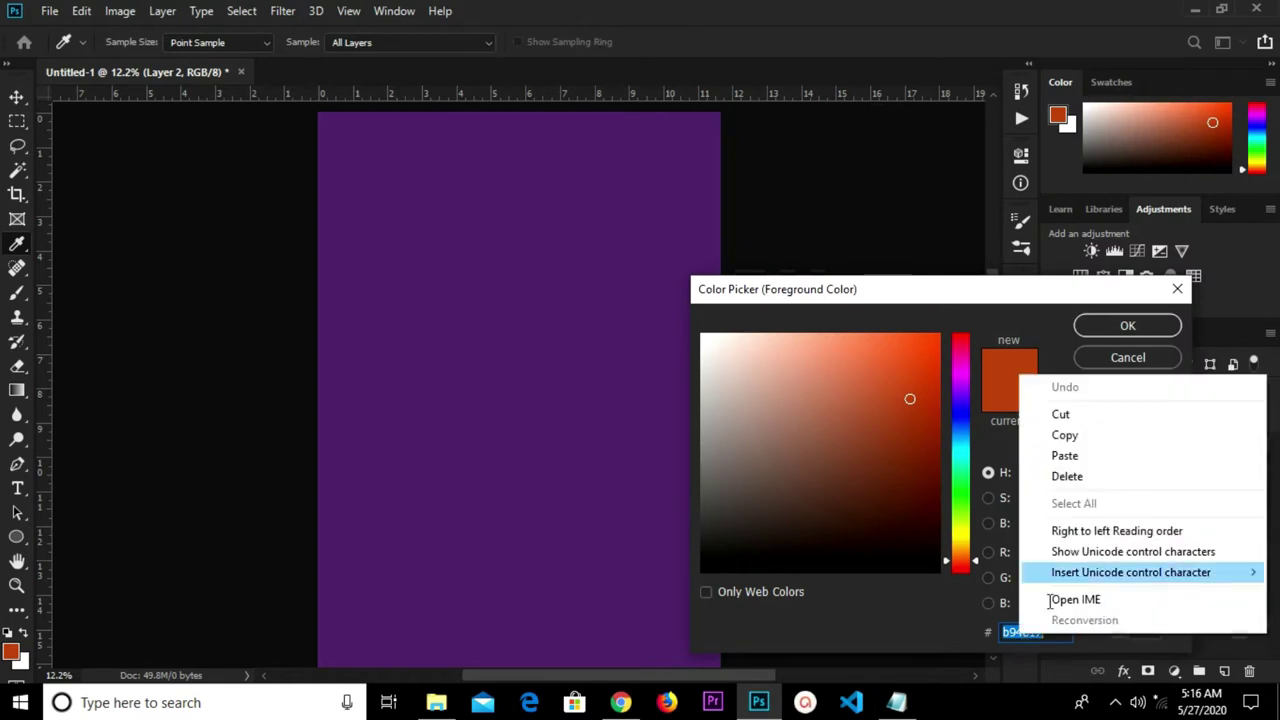
{"action": "left_click", "coordinate": [1063, 458]}
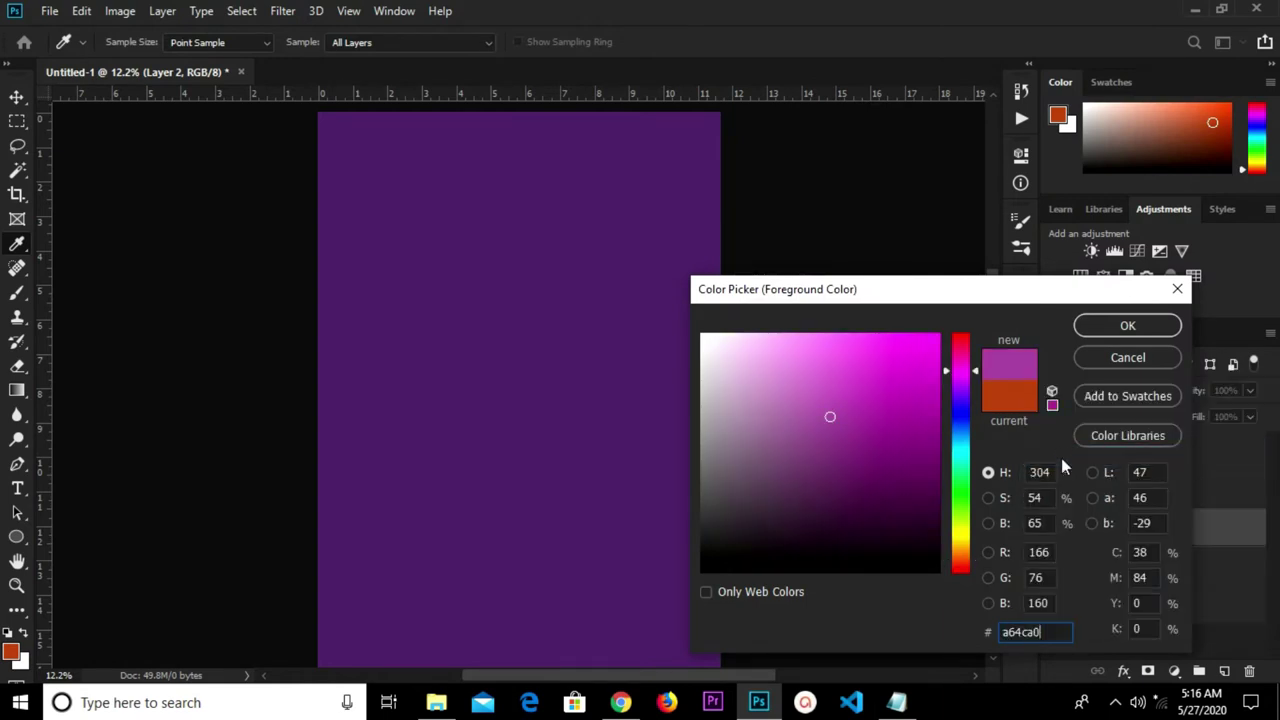
{"action": "left_click", "coordinate": [1088, 330]}
Ready the Brush Tool with the 2500 px round halftone tip, checking it in the brush settings.
{"action": "key", "text": "b"}
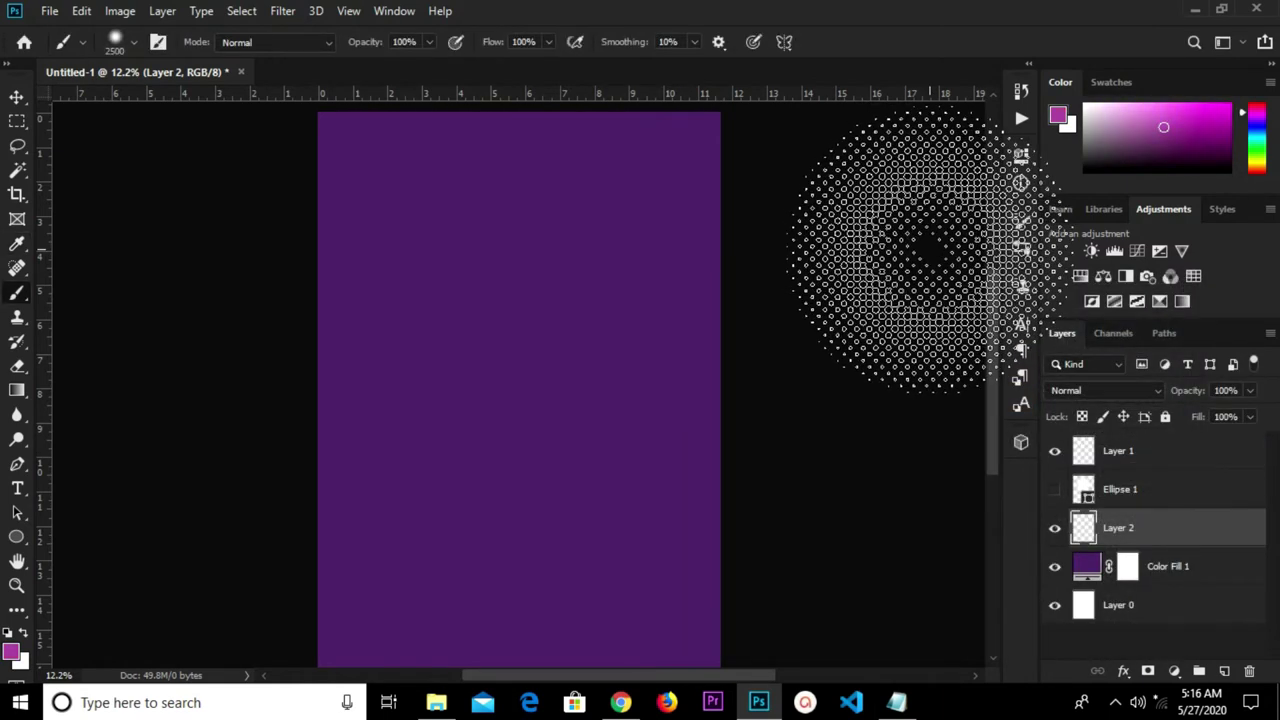
{"action": "left_click", "coordinate": [1020, 222]}
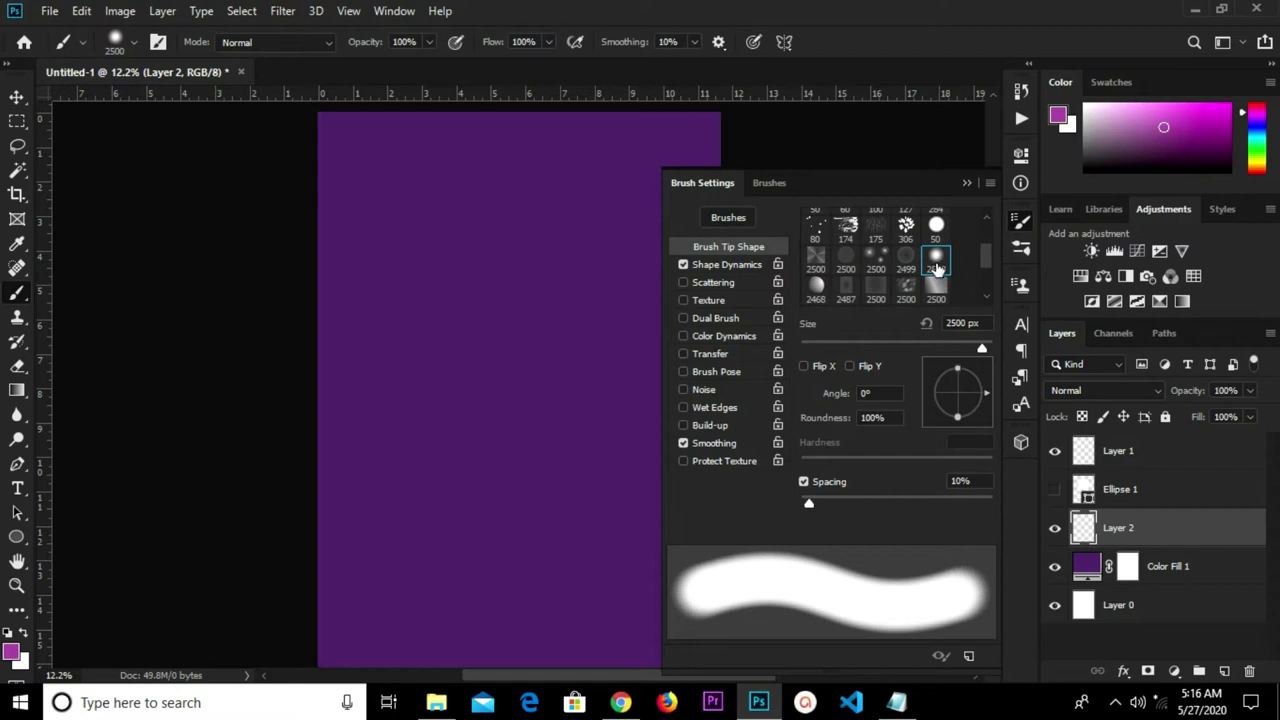
{"action": "left_click", "coordinate": [966, 183]}
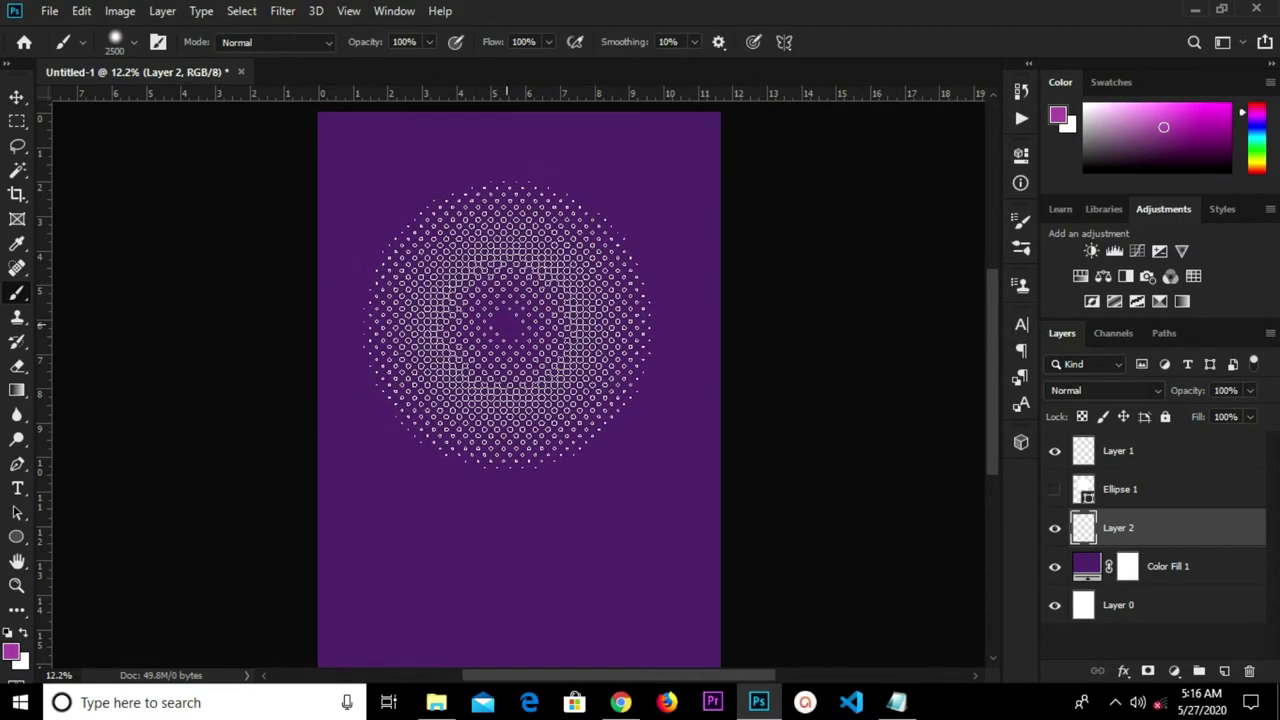
Enlarge the halftone brush to 2600 px, try one purple stamp in the poster's upper half and undo it.
{"action": "key", "text": "bracketright"}
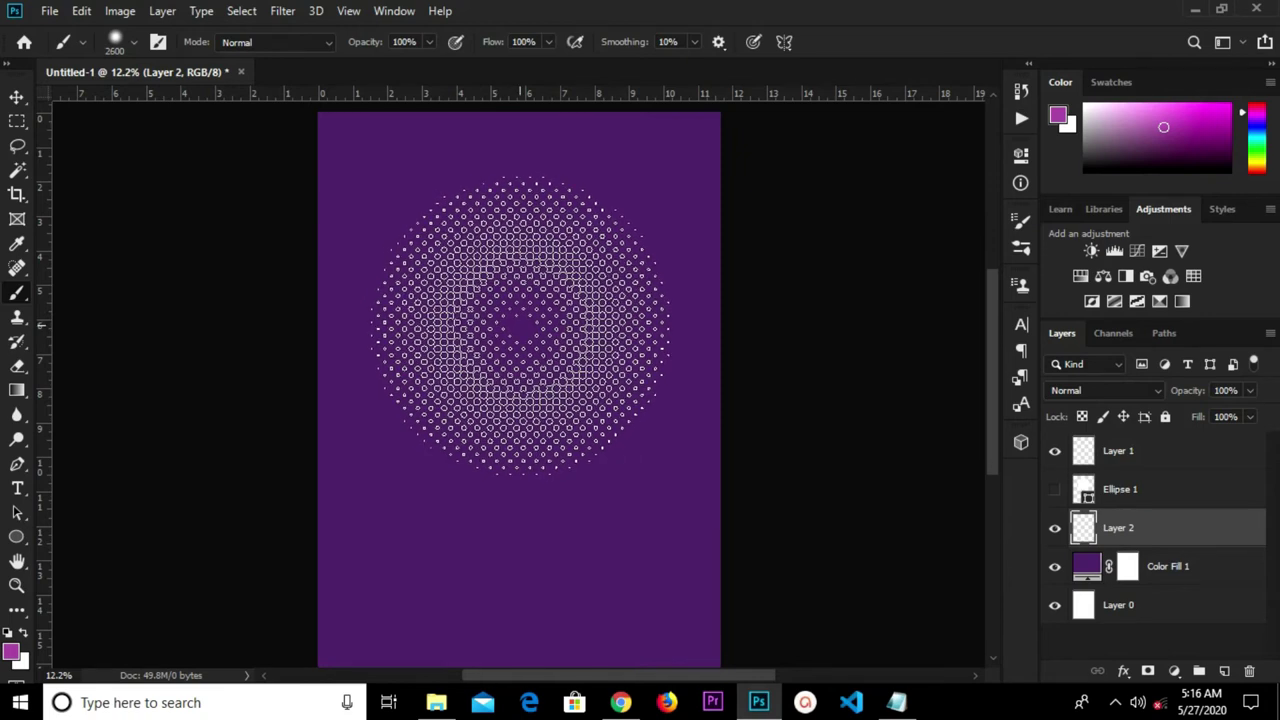
{"action": "left_click", "coordinate": [516, 325]}
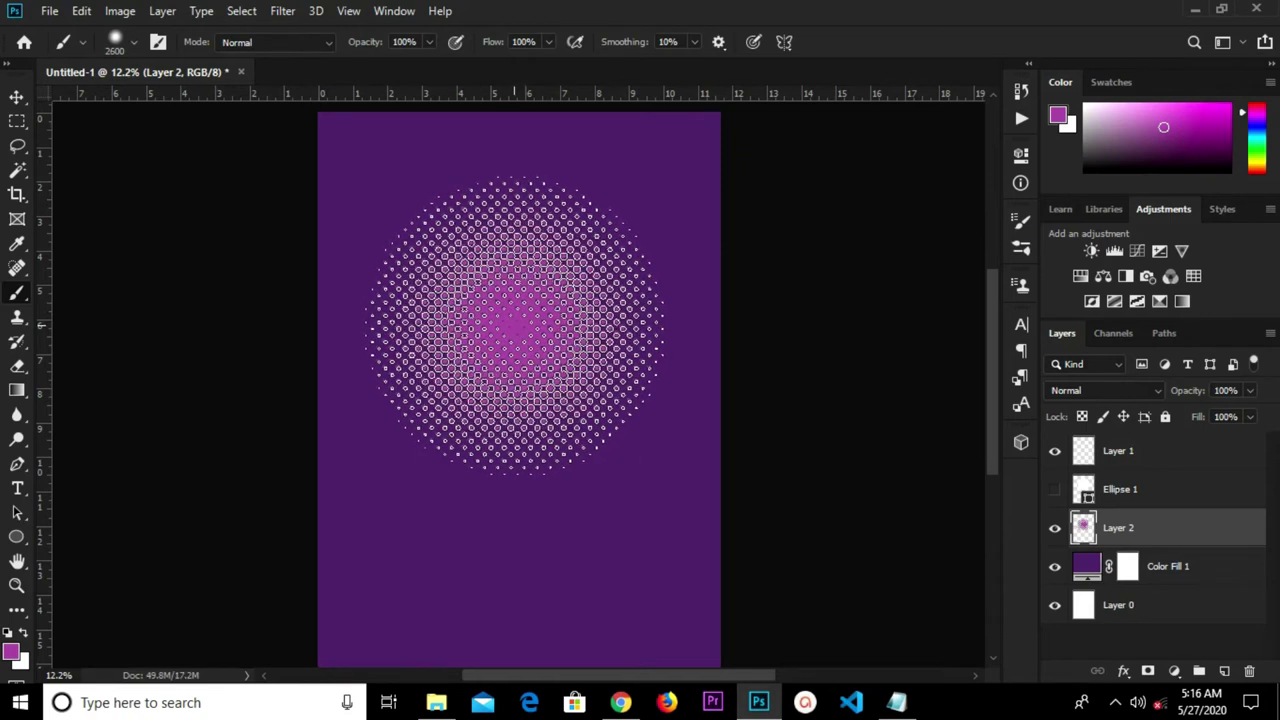
{"action": "key", "text": "ctrl+z"}
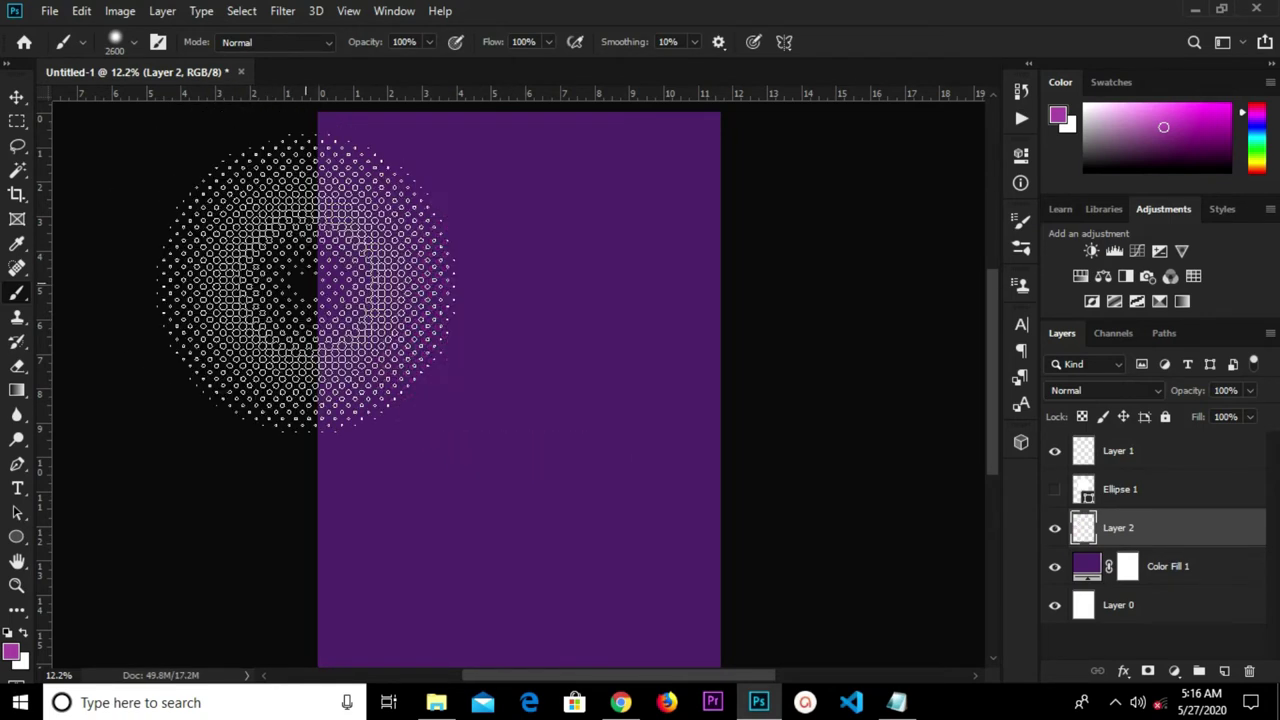
Set the foreground colour to ffffff and stamp the halftone brush once on Layer 2 in the poster's upper half.
{"action": "left_click", "coordinate": [11, 653]}
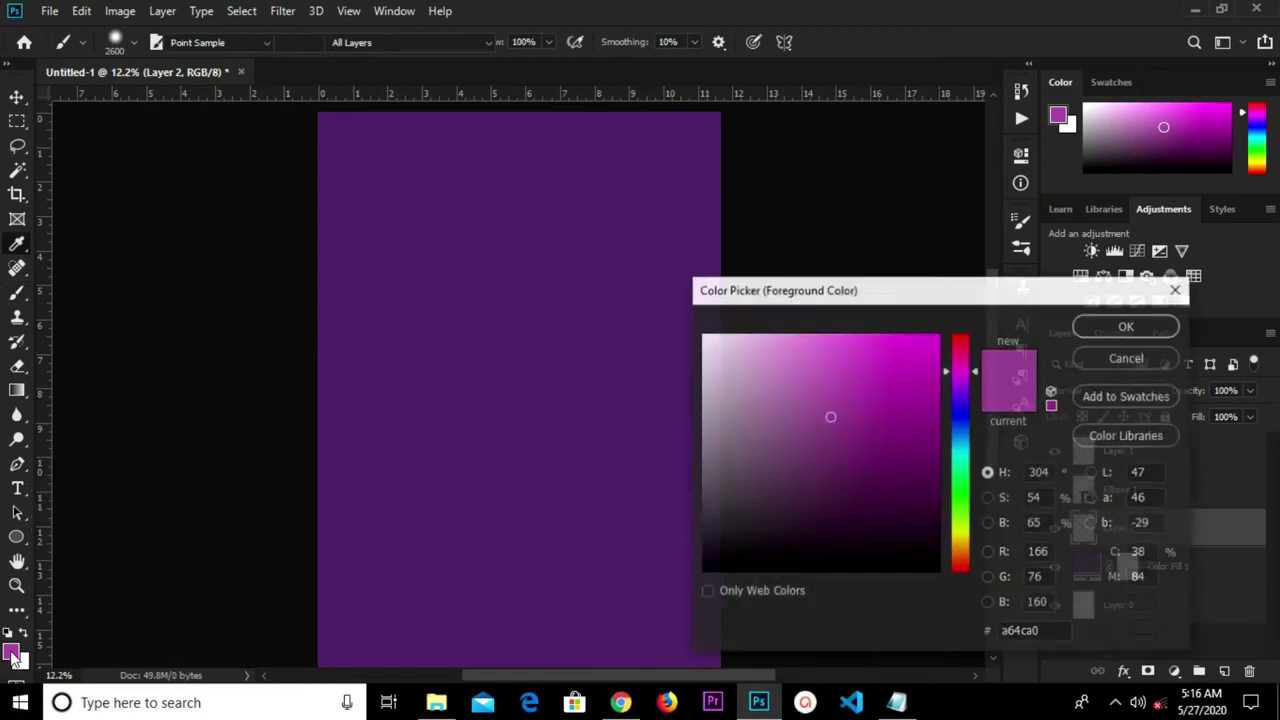
{"action": "left_click", "coordinate": [738, 382]}
{"action": "type", "text": "ffffff"}
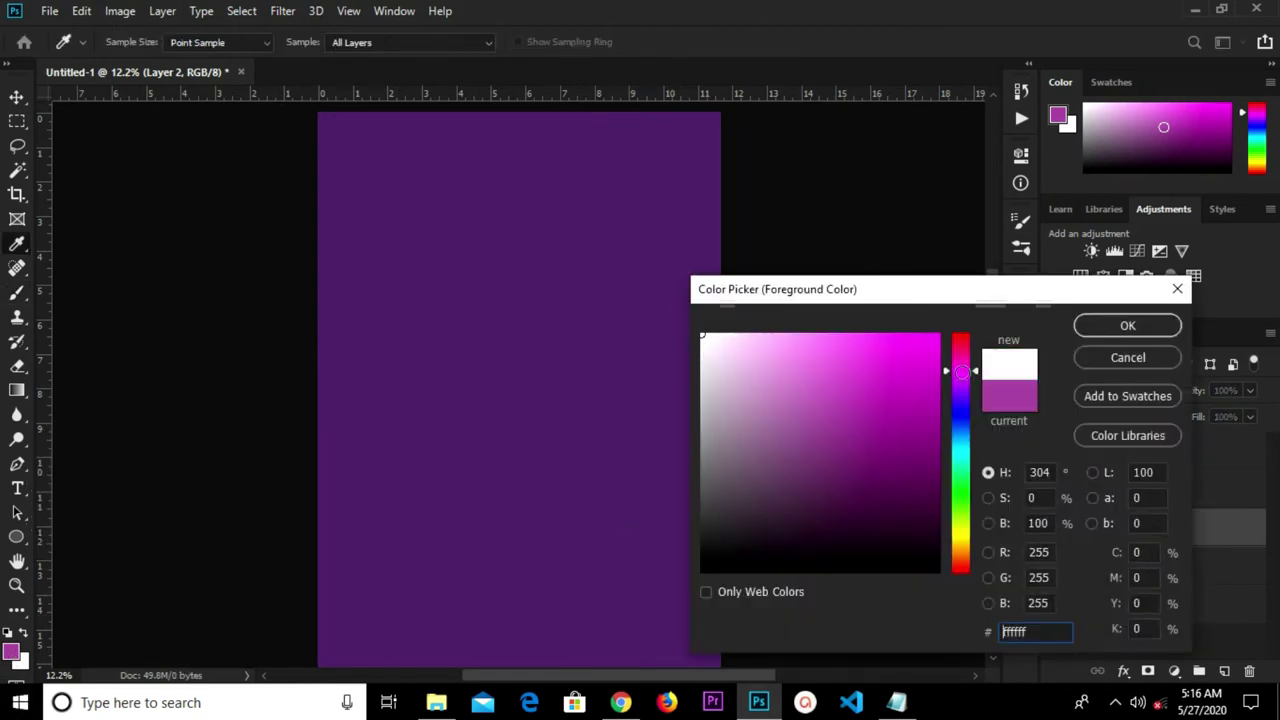
{"action": "left_click", "coordinate": [1080, 330]}
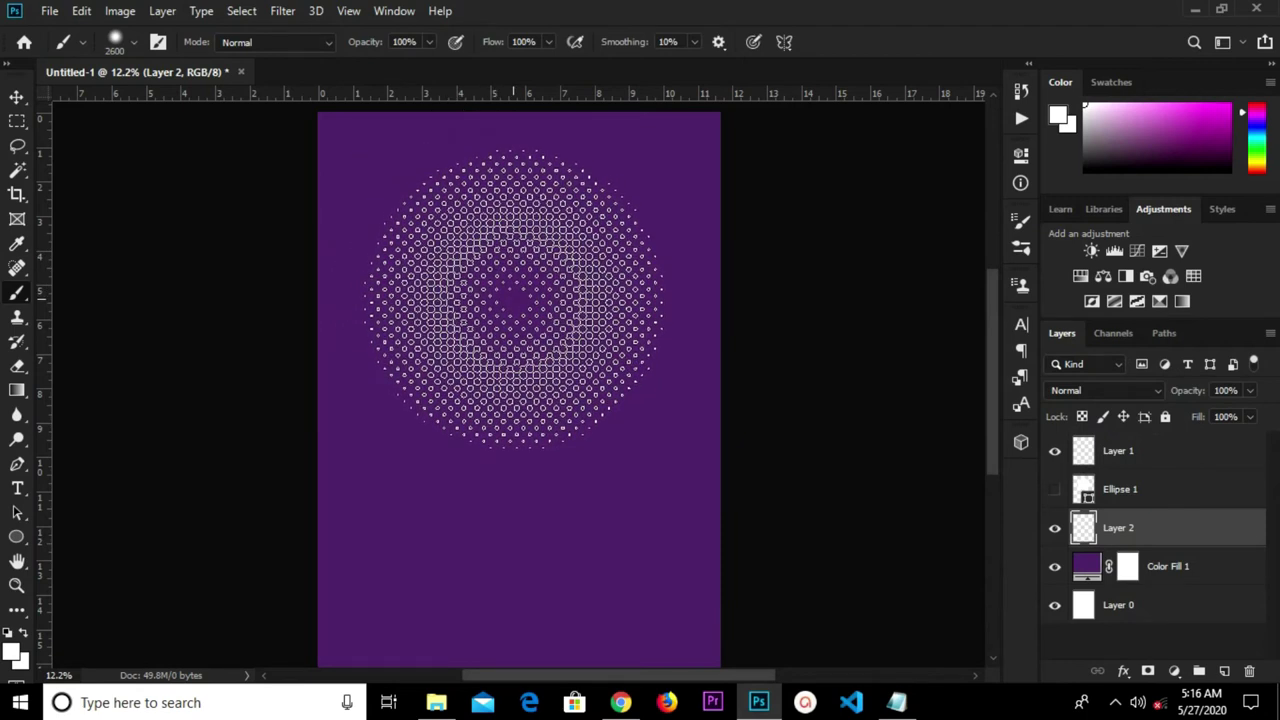
{"action": "left_click", "coordinate": [513, 298]}
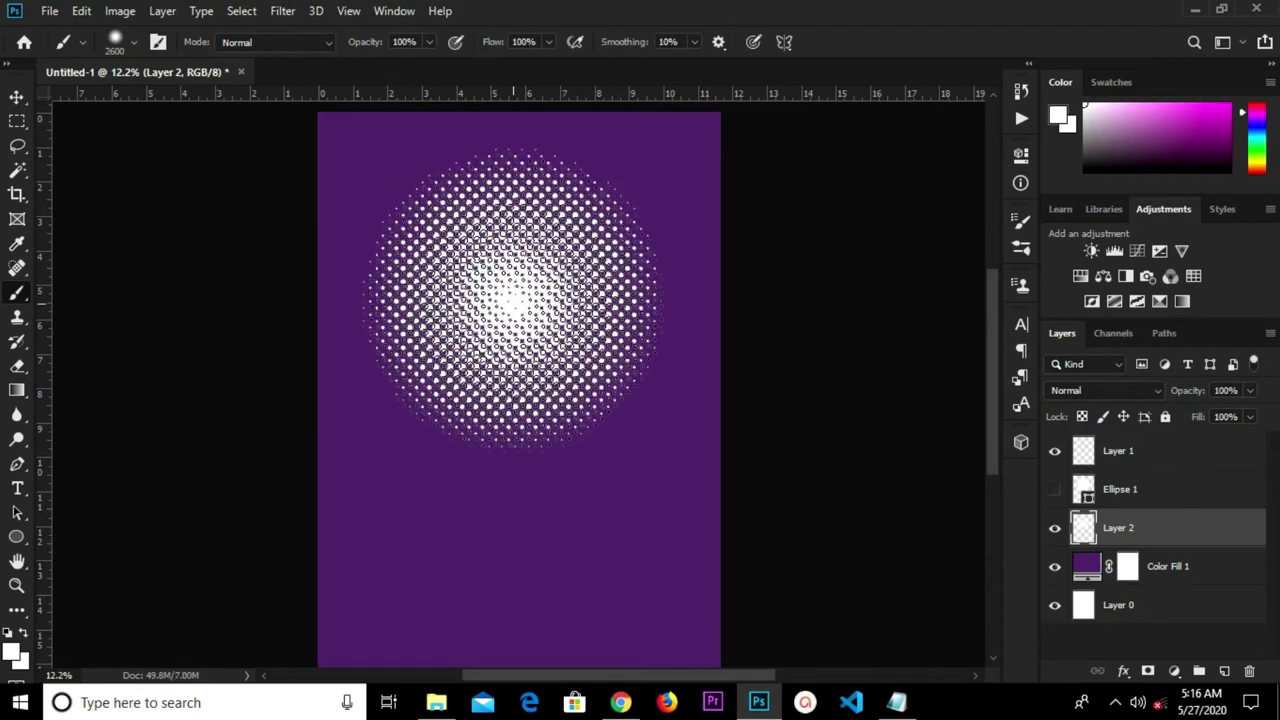
Scale the white halftone pattern on Layer 2 up proportionally to about 116.5%.
{"action": "left_click", "coordinate": [14, 100]}
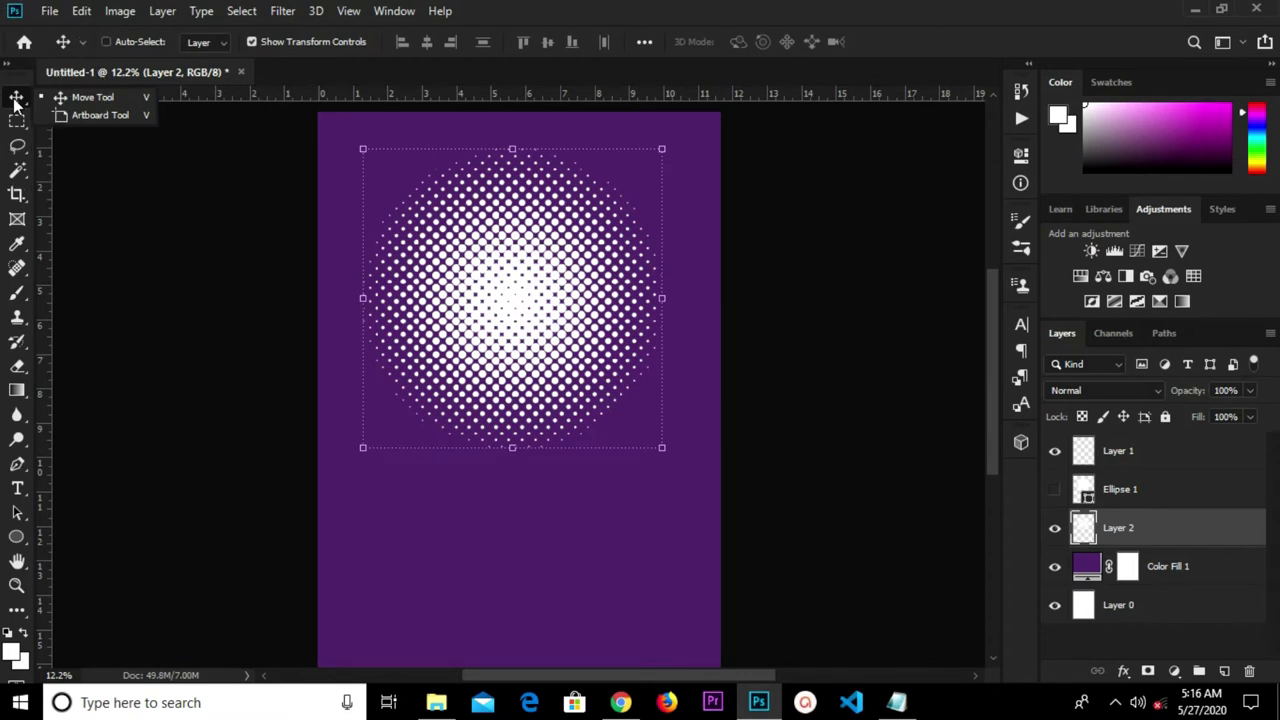
{"action": "key", "text": "ctrl+t"}
{"action": "left_click_drag", "start_coordinate": [666, 449], "coordinate": [710, 496]}
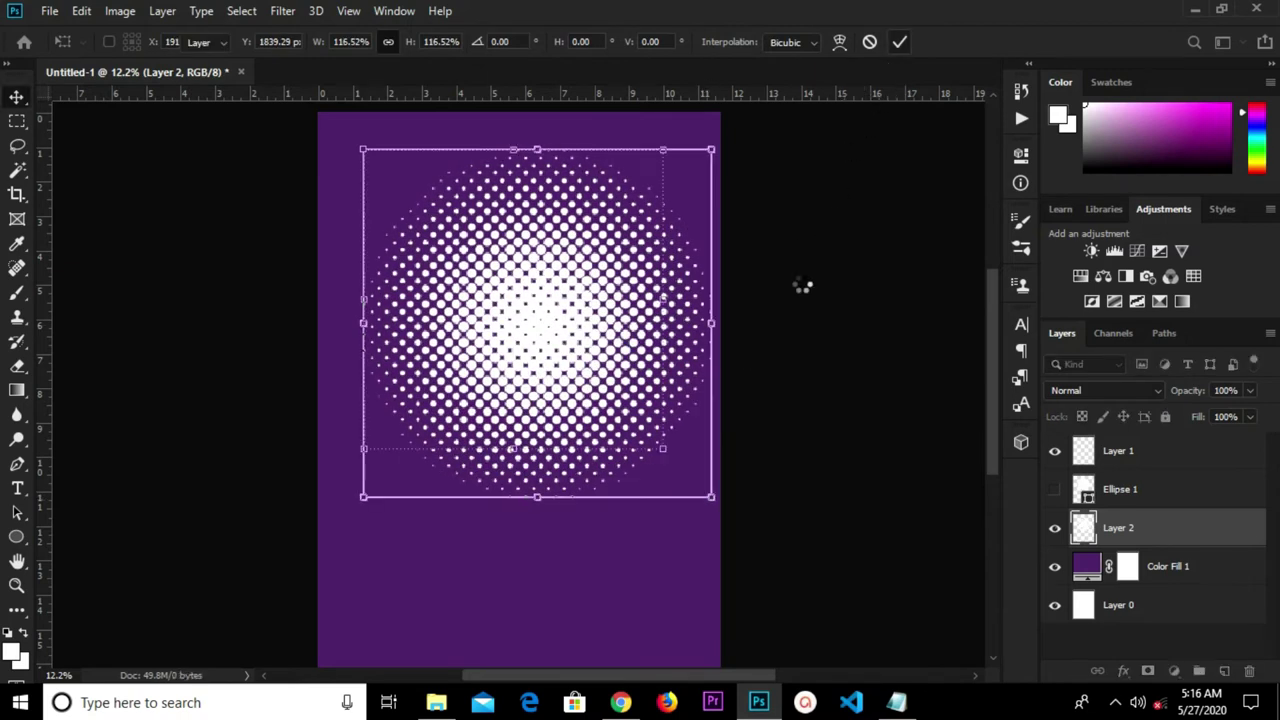
{"action": "key", "text": "Return"}
Centre the halftone pattern horizontally on the whole canvas and clear the selection.
{"action": "key", "text": "ctrl+a"}
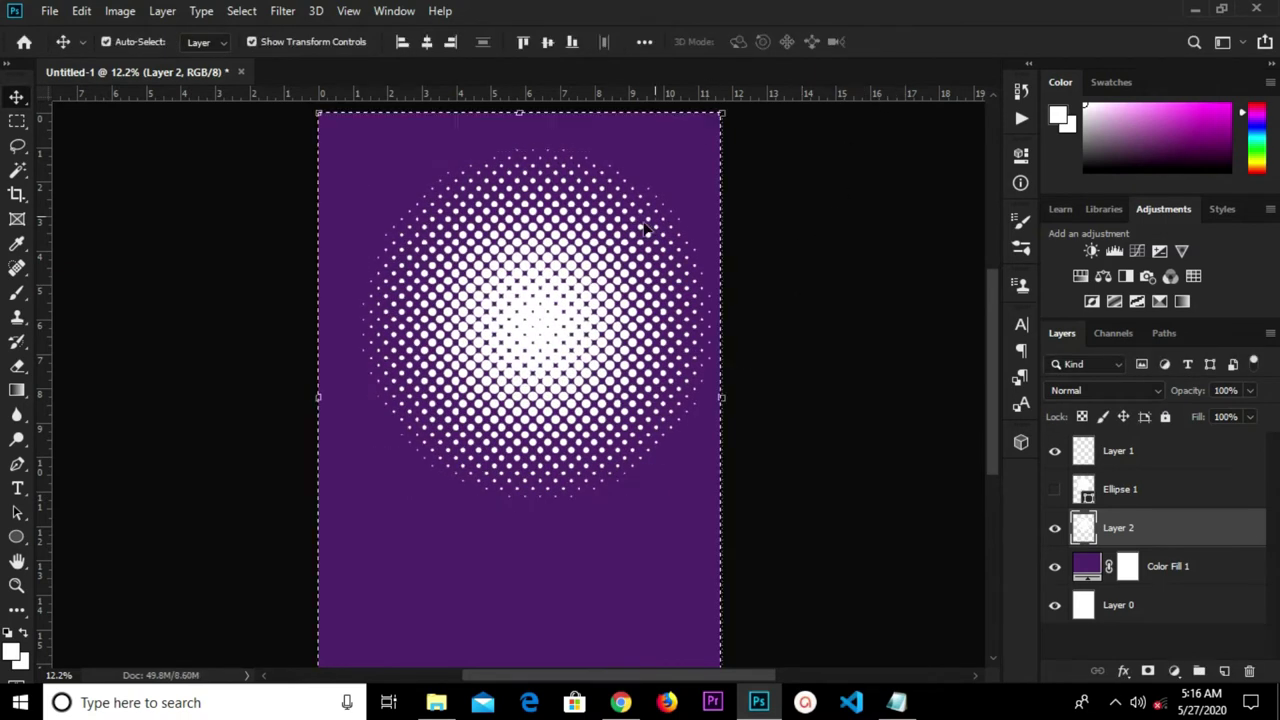
{"action": "left_click", "coordinate": [431, 48]}
{"action": "key", "text": "ctrl+d"}
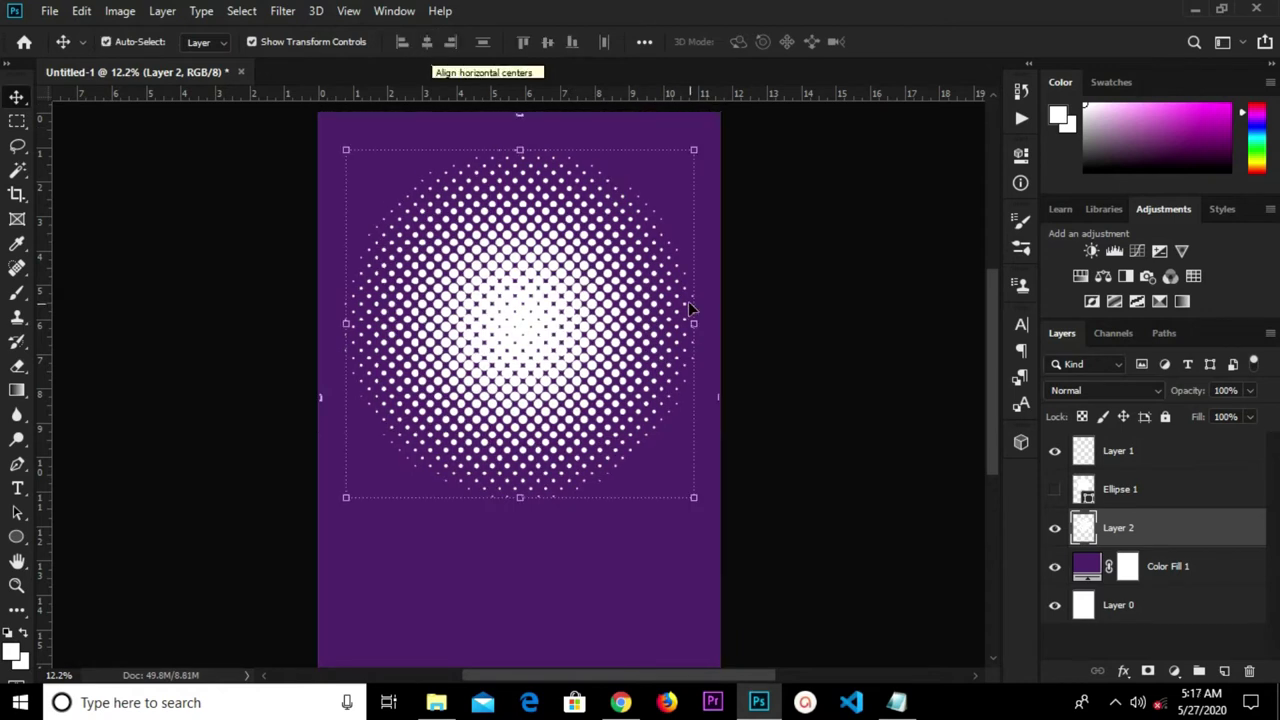
{"action": "left_click", "coordinate": [797, 388]}
Show the Ellipse 1 layer and move its white circle down to the middle of the halftone pattern.
{"action": "left_click", "coordinate": [1118, 532]}
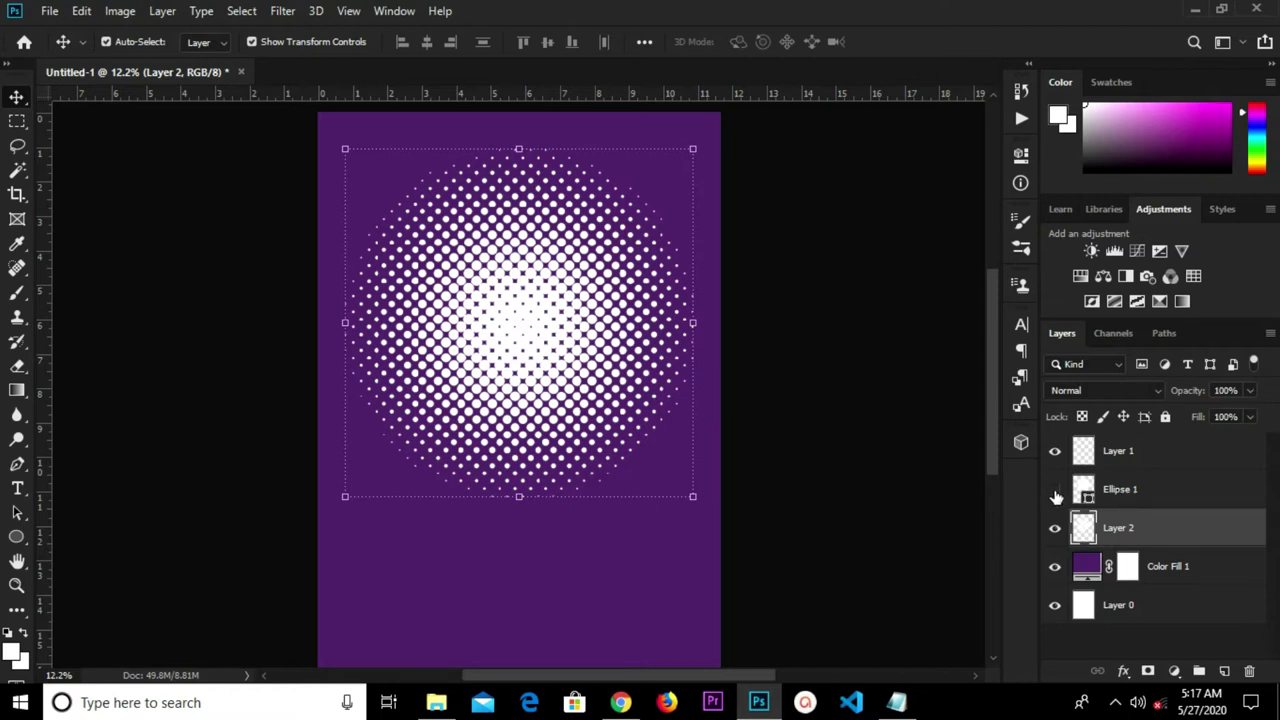
{"action": "left_click", "coordinate": [1055, 490]}
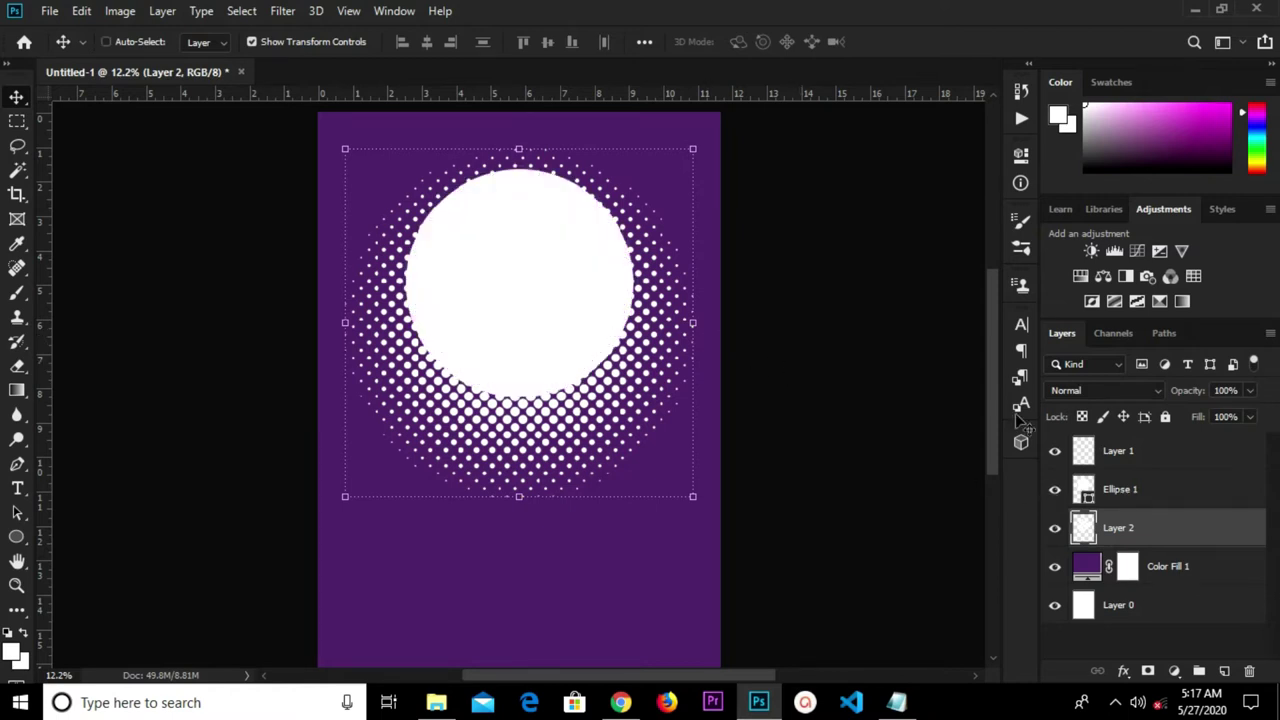
{"action": "left_click", "coordinate": [1137, 494]}
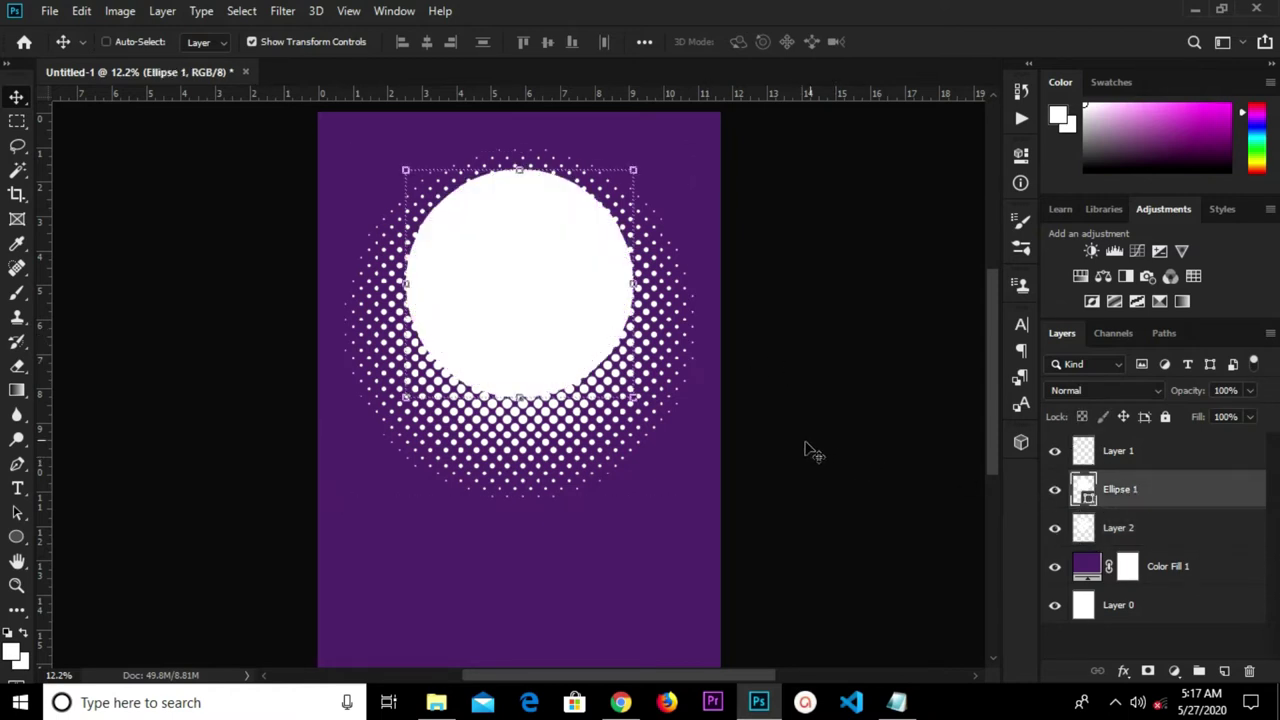
{"action": "left_click", "coordinate": [428, 46]}
{"action": "left_click_drag", "start_coordinate": [533, 272], "coordinate": [528, 316]}
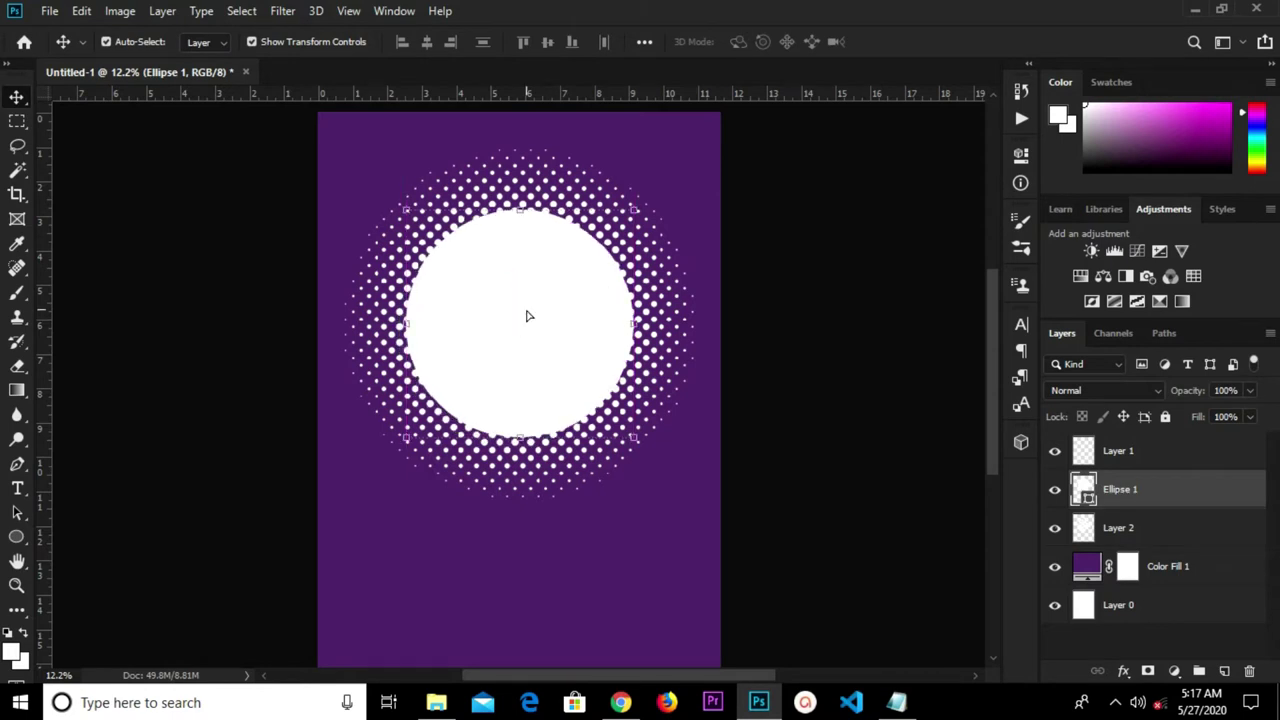
Duplicate the Ellipse 1 circle and scale the copy down around its centre to 90.5%.
{"action": "left_click", "coordinate": [483, 337], "text": "ctrl"}
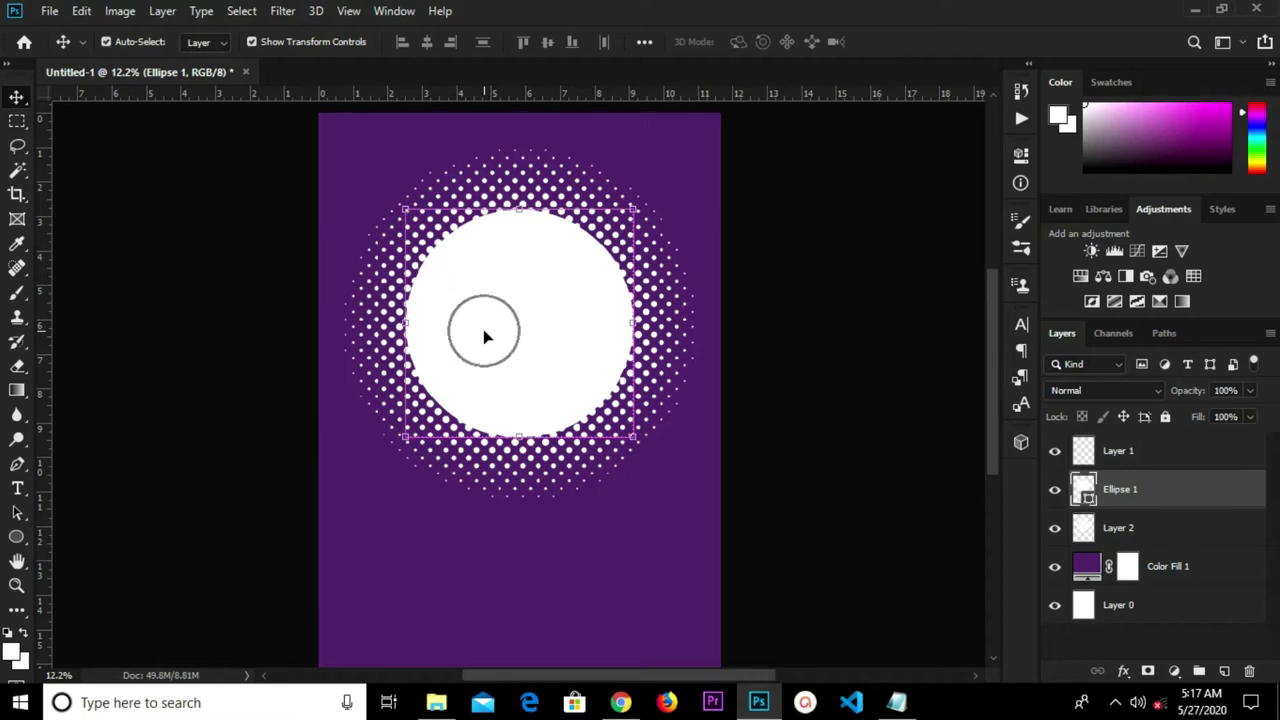
{"action": "key", "text": "ctrl+j"}
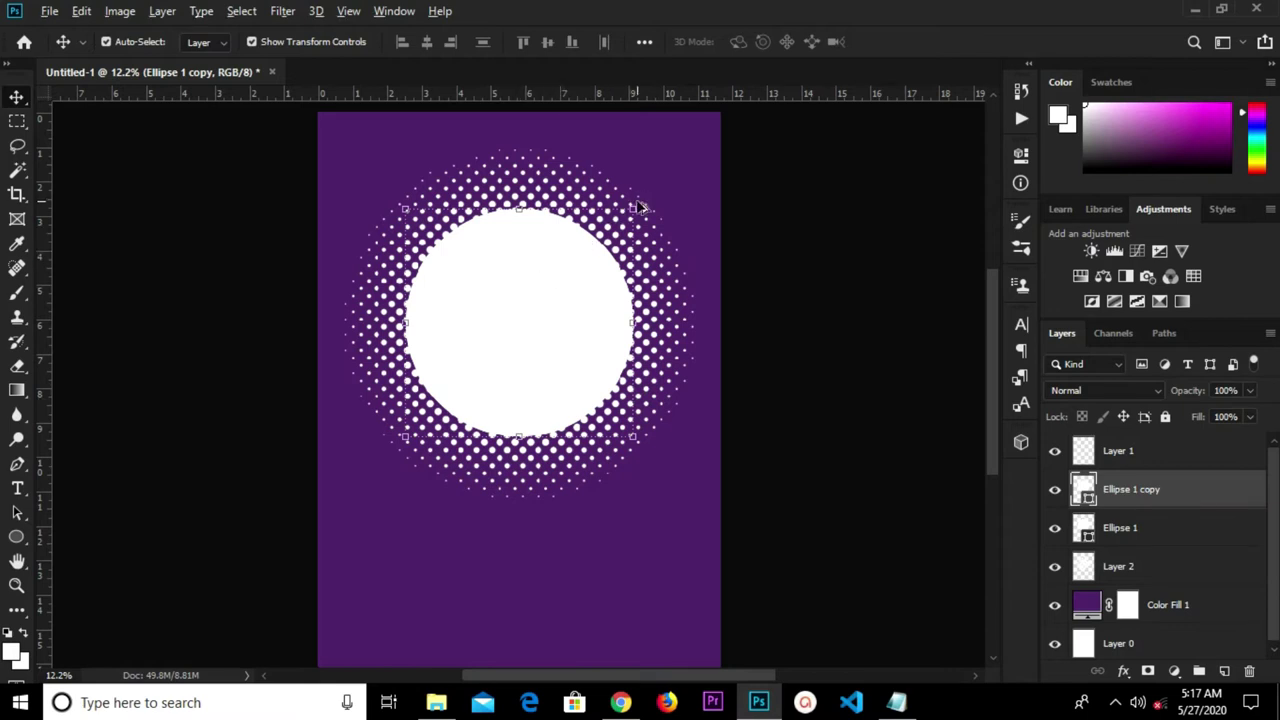
{"action": "mouse_move", "coordinate": [635, 207]}
{"action": "left_mouse_down"}
{"action": "mouse_move", "coordinate": [618, 230]}
{"action": "mouse_move", "coordinate": [627, 216]}
{"action": "left_mouse_up"}
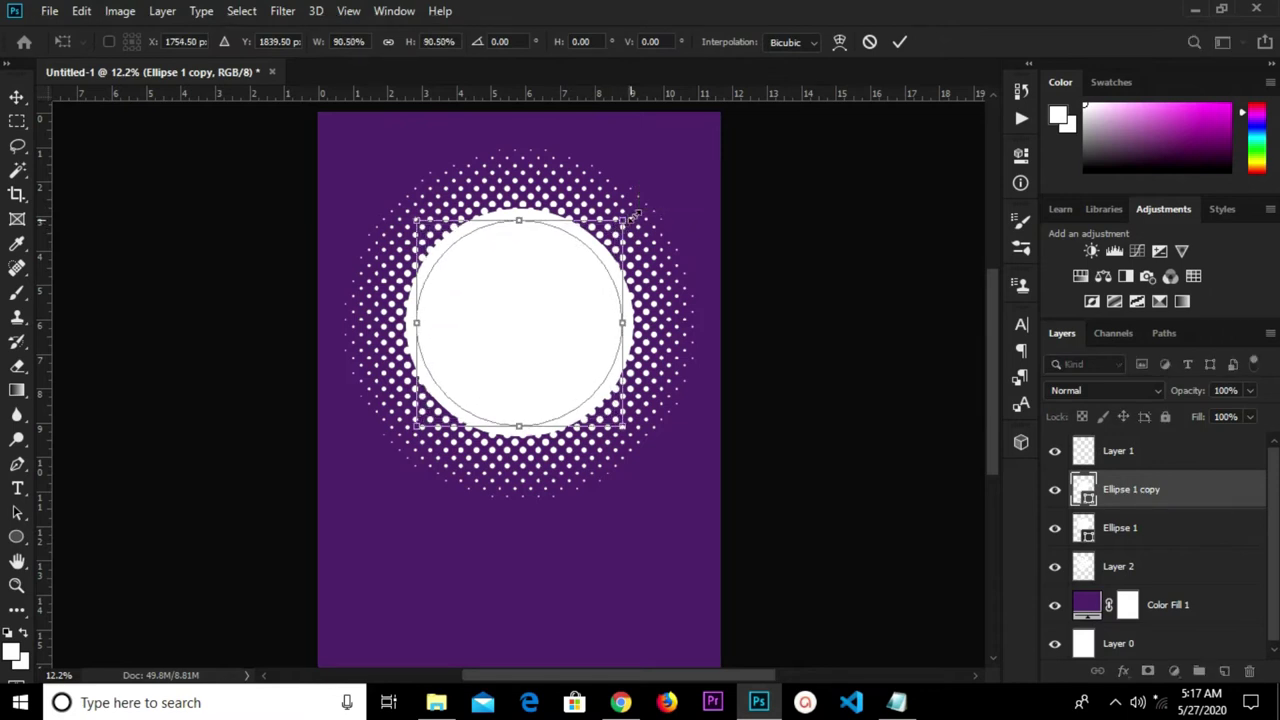
{"action": "left_click", "coordinate": [901, 42]}
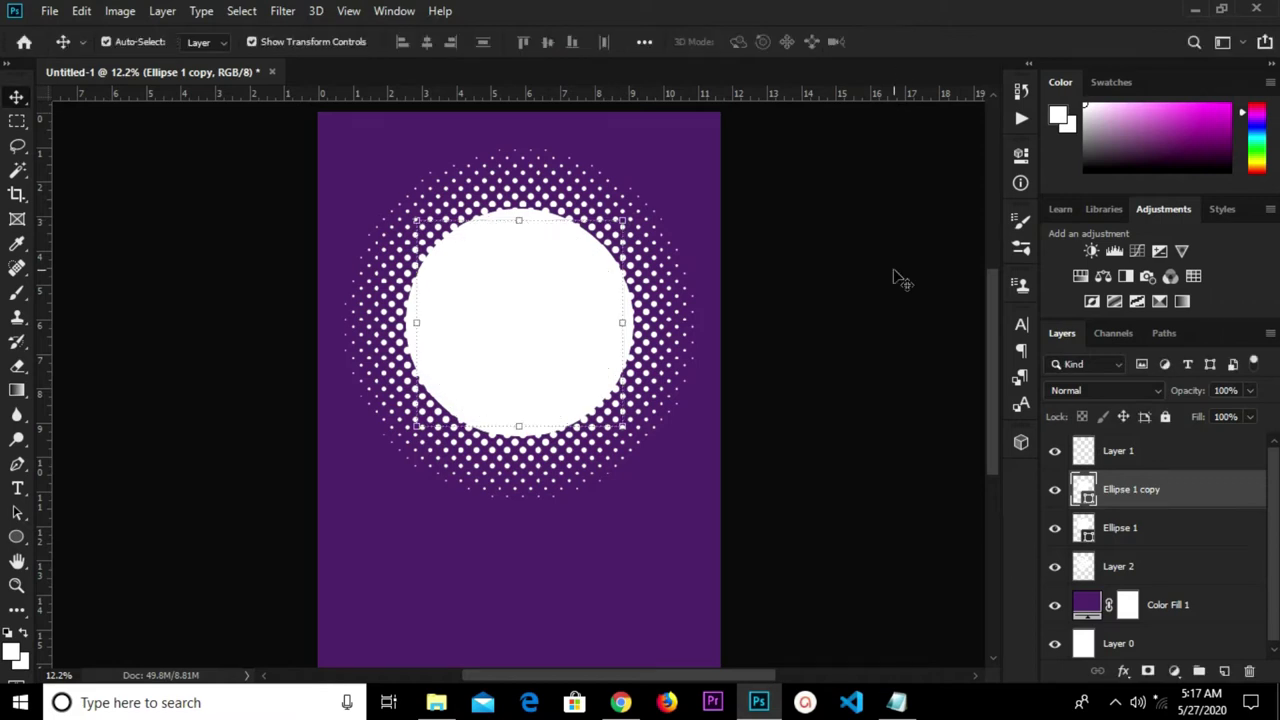
Open the fill colour of the larger Ellipse 1 circle for editing and copy the light purple's hex code from the Notepad notes.
{"action": "double_click", "coordinate": [1122, 528]}
{"action": "left_click", "coordinate": [1178, 535]}
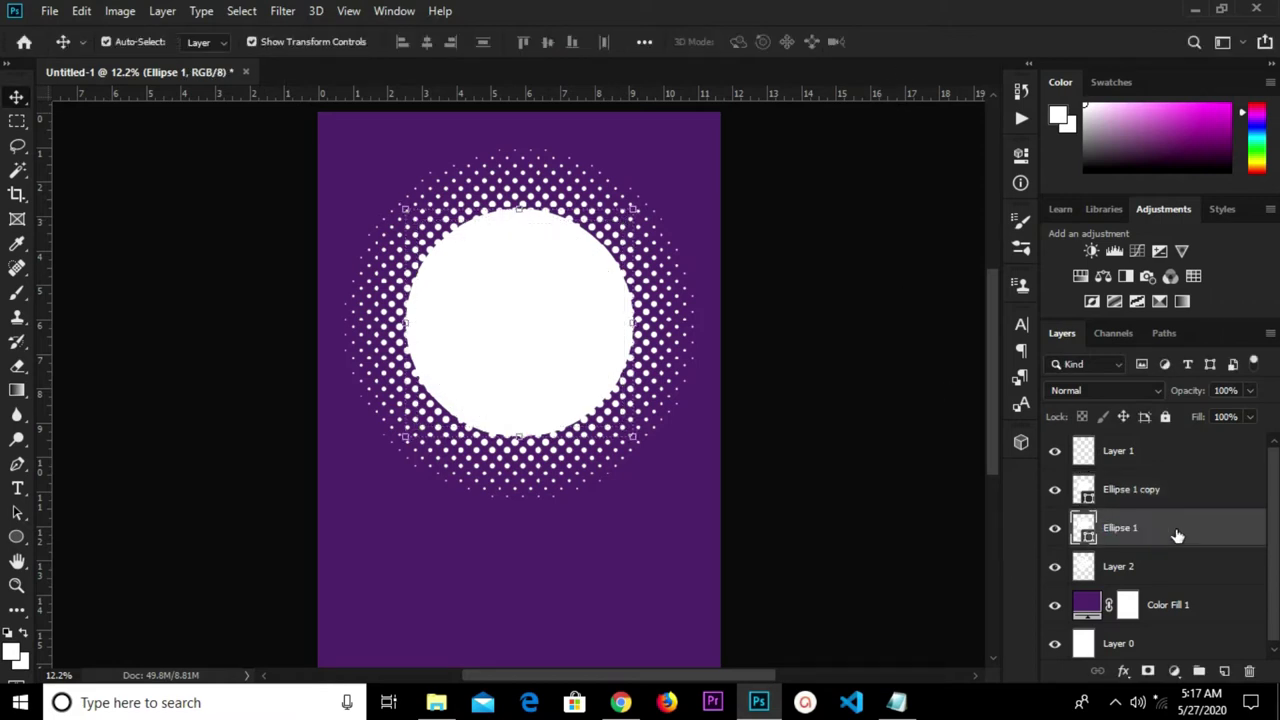
{"action": "left_click", "coordinate": [17, 537]}
{"action": "left_click", "coordinate": [208, 42]}
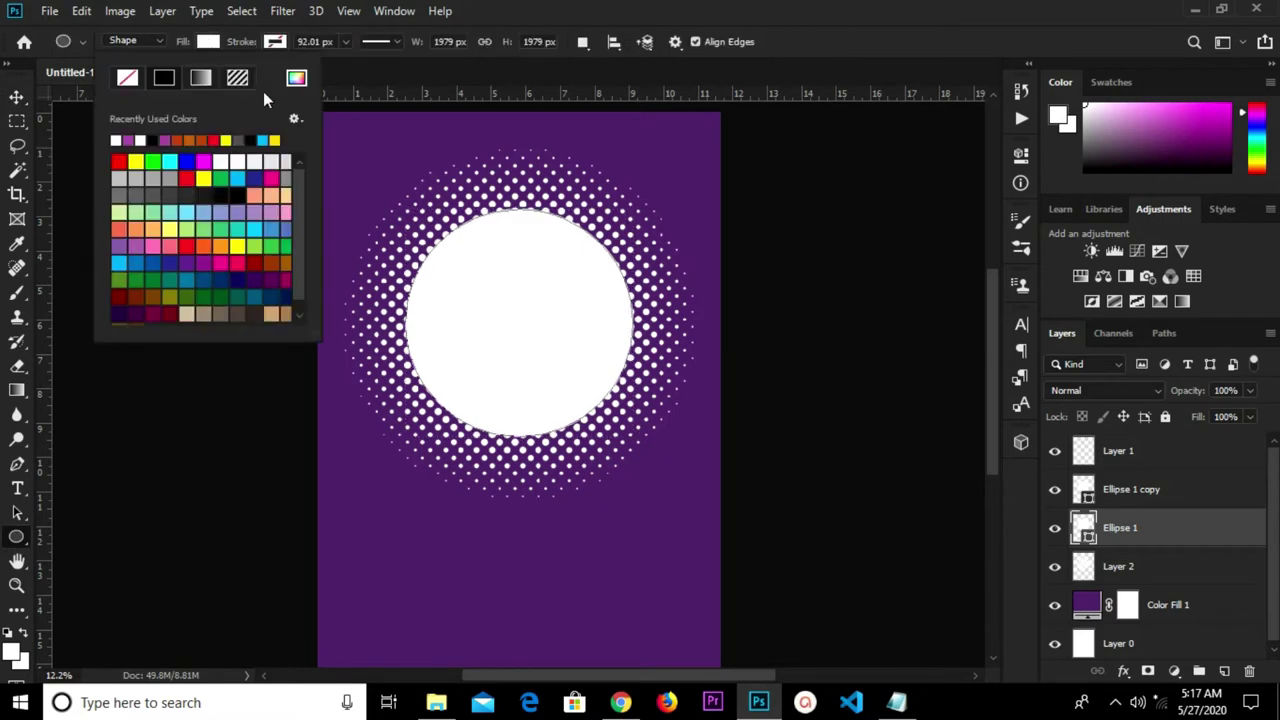
{"action": "left_click", "coordinate": [295, 79]}
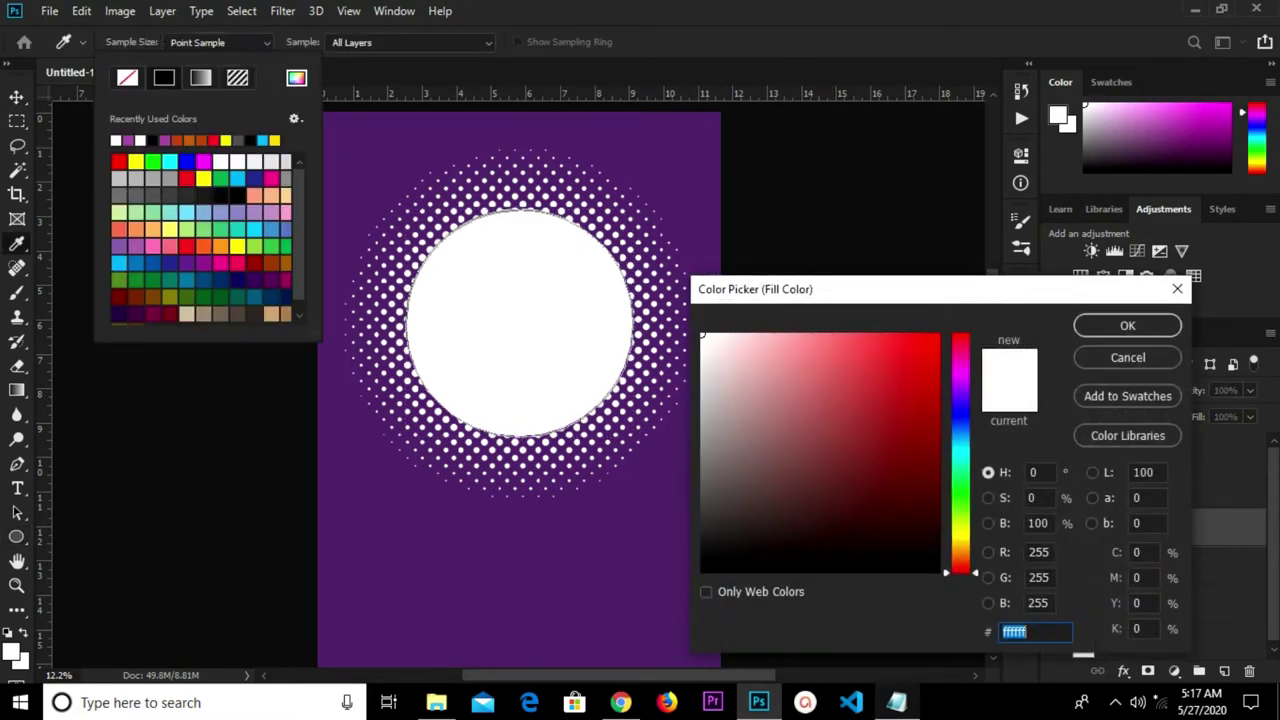
{"action": "left_click", "coordinate": [896, 702]}
{"action": "right_click", "coordinate": [675, 363]}
{"action": "left_click", "coordinate": [728, 422]}
Apply the copied light purple hex code as Ellipse 1's fill, making a coloured ring around the white circle.
{"action": "left_click", "coordinate": [1013, 633]}
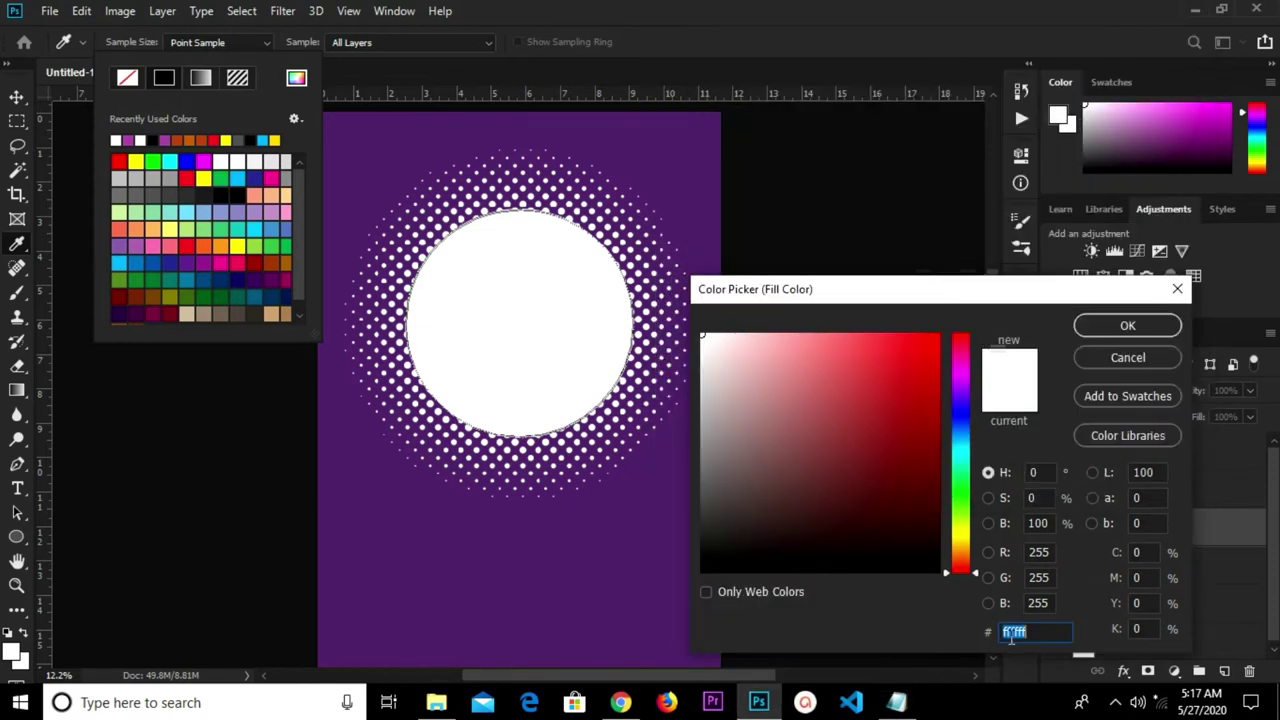
{"action": "right_click", "coordinate": [1010, 637]}
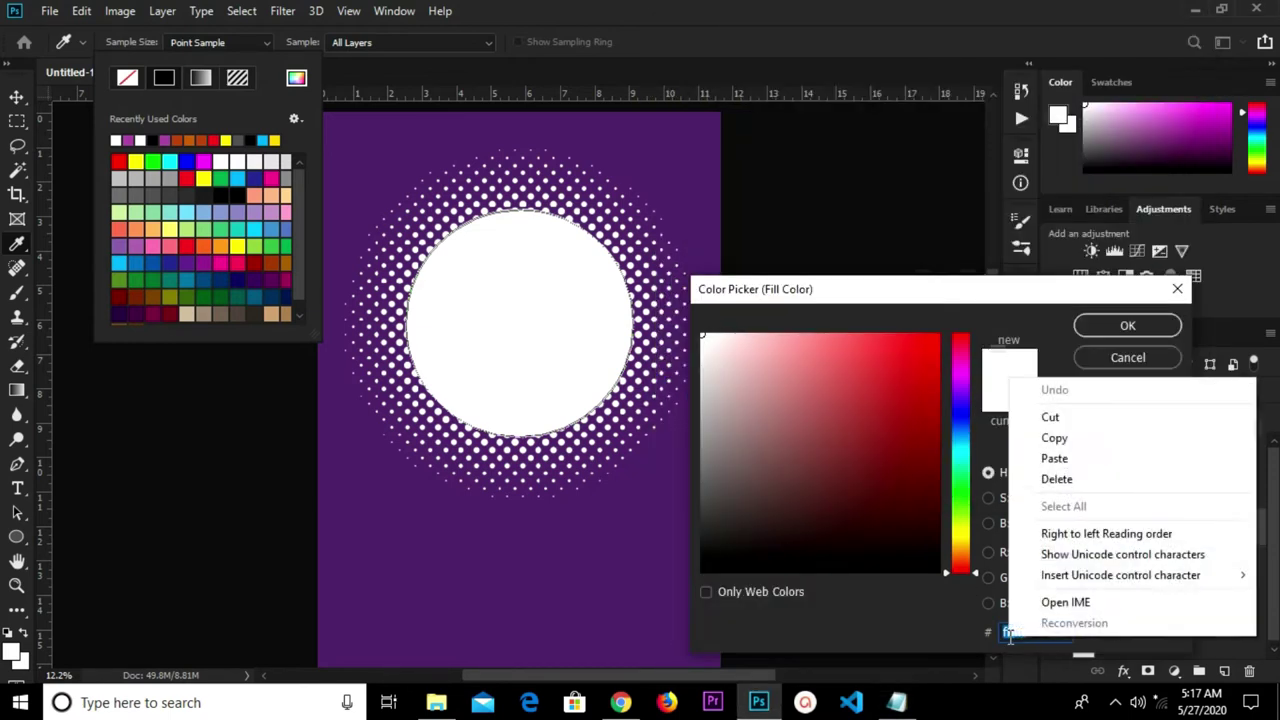
{"action": "left_click", "coordinate": [1040, 460]}
{"action": "left_click", "coordinate": [1127, 325]}
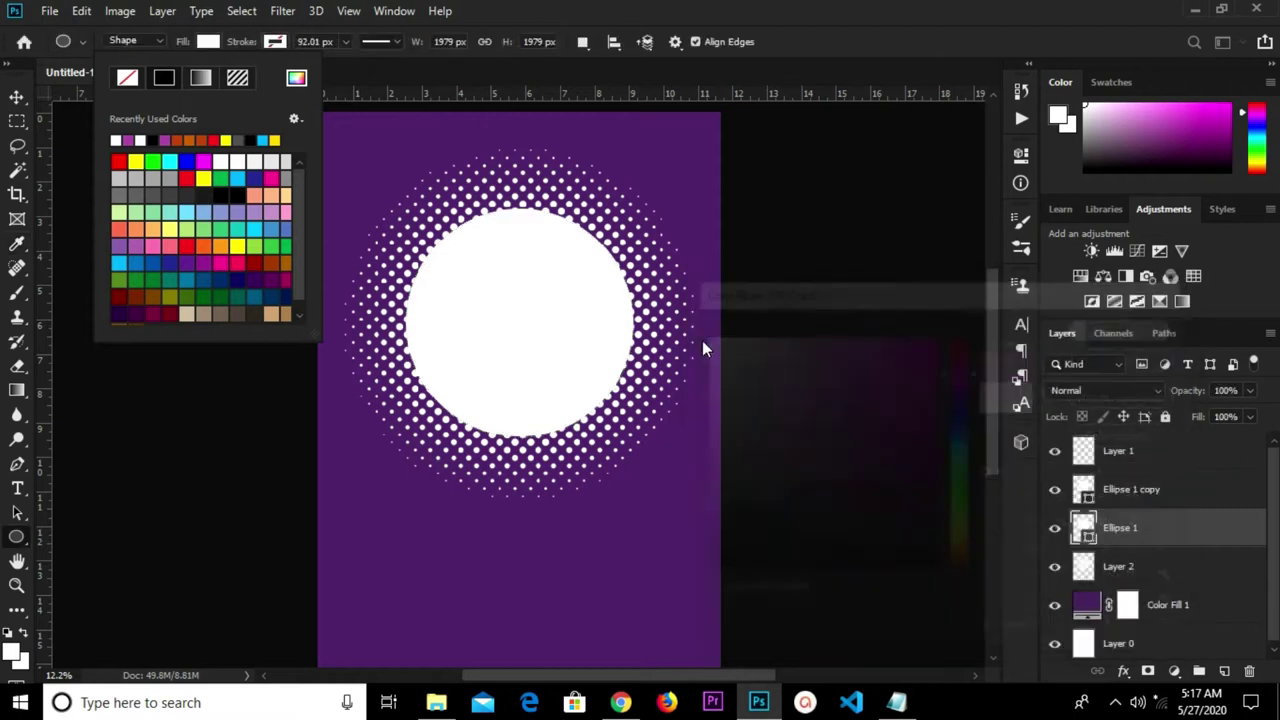
{"action": "left_click", "coordinate": [17, 97]}
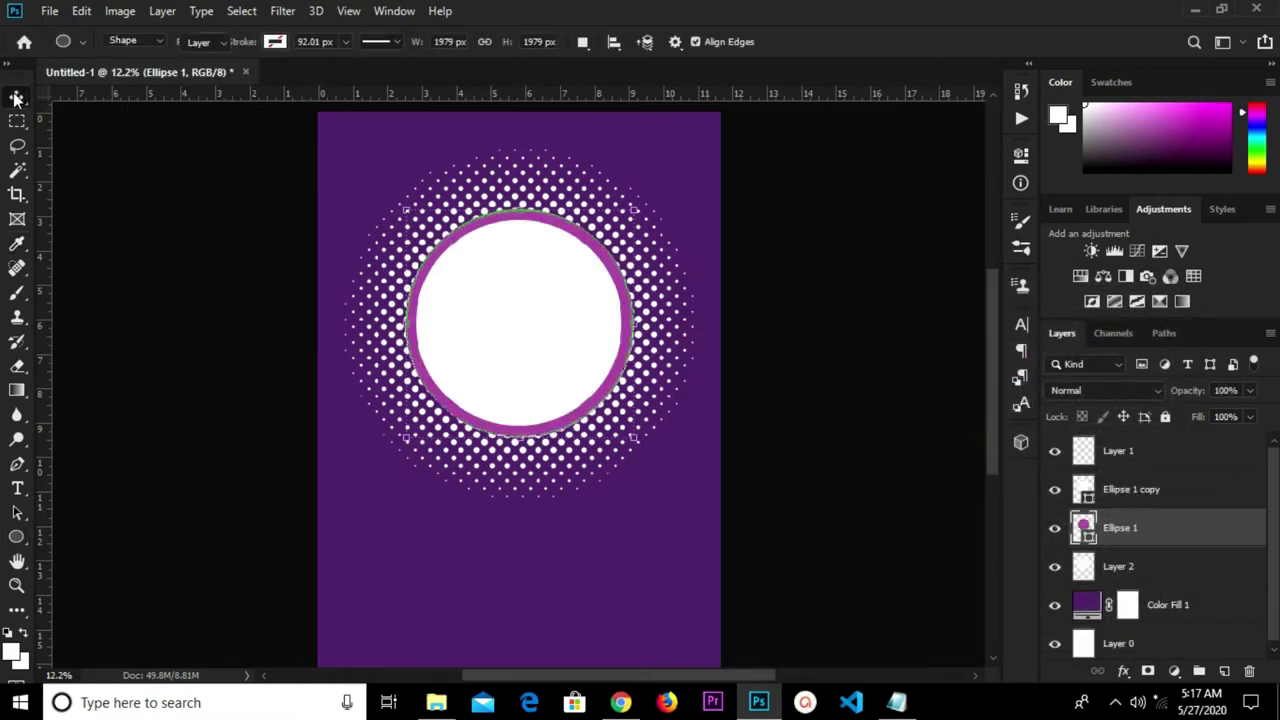
{"action": "left_click", "coordinate": [170, 278]}
Scale the inner white circle, Ellipse 1 copy, down slightly around its centre to about 99.2% and deselect it.
{"action": "left_click", "coordinate": [527, 352]}
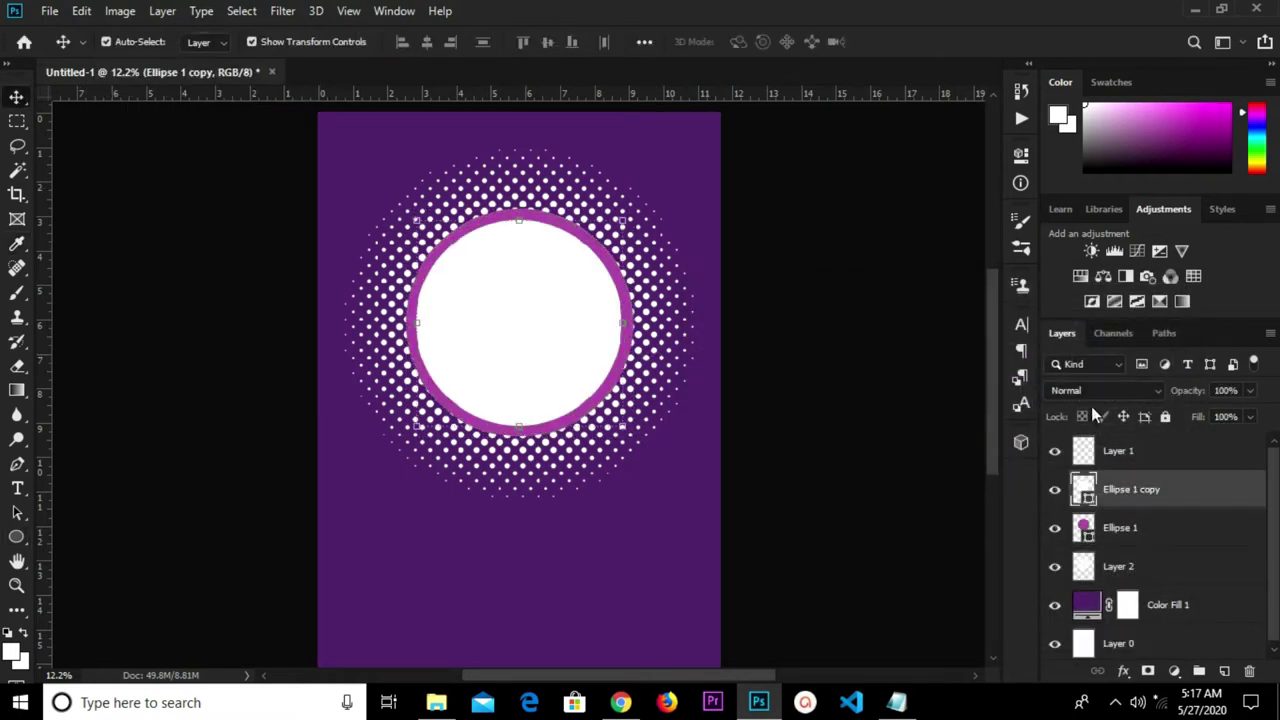
{"action": "left_click", "coordinate": [845, 389]}
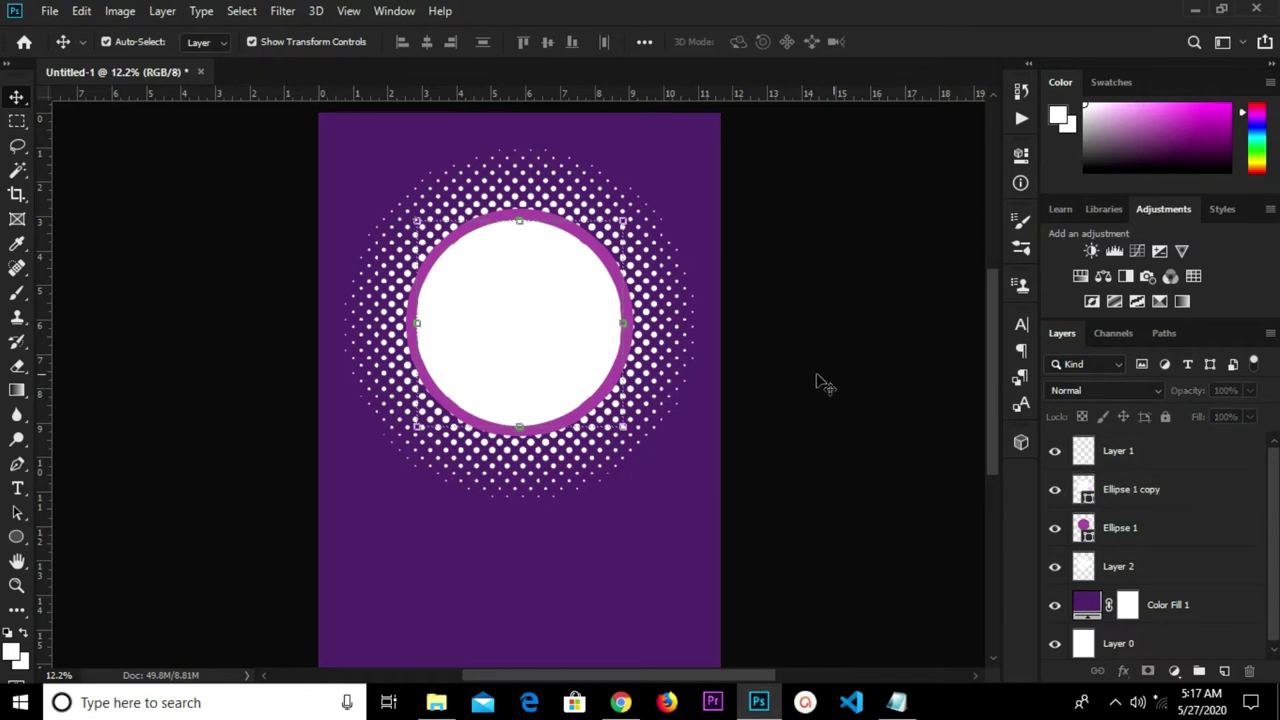
{"action": "scroll", "coordinate": [590, 272], "scroll_direction": "up", "scroll_amount": 1}
{"action": "scroll", "coordinate": [585, 273], "scroll_direction": "up", "scroll_amount": 1}
{"action": "left_click", "coordinate": [560, 275]}
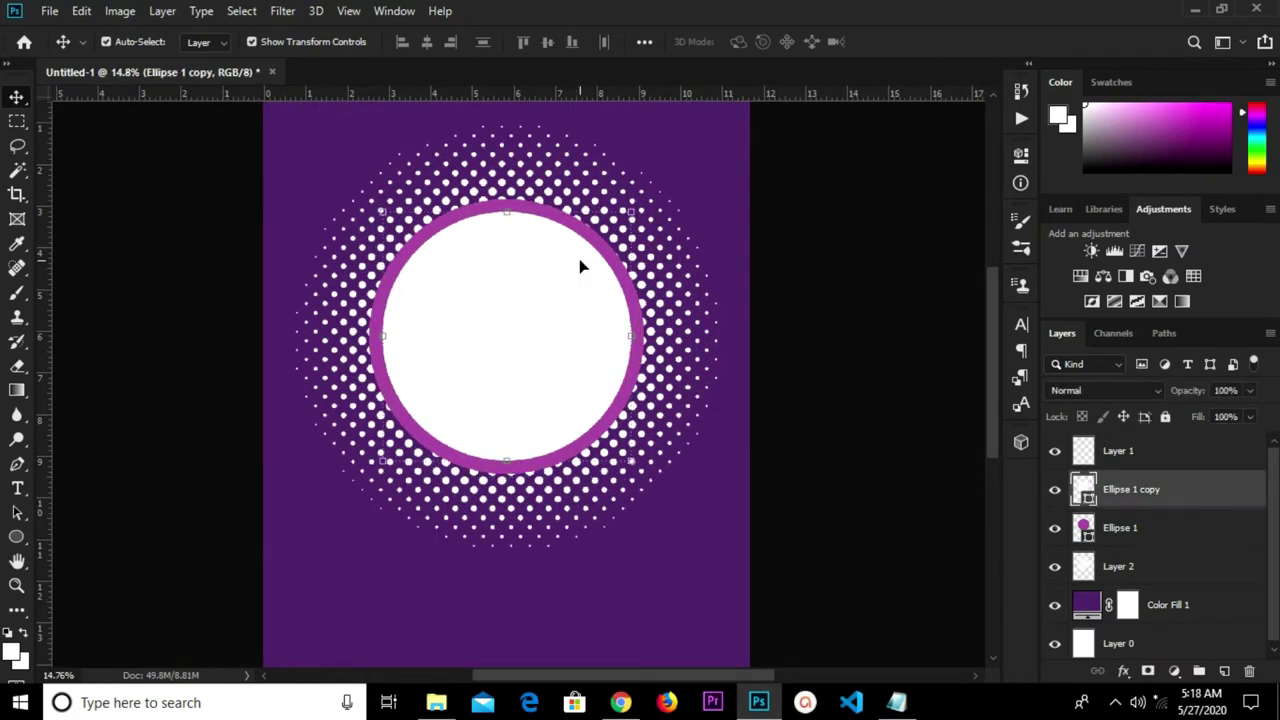
{"action": "key", "text": "ctrl+t"}
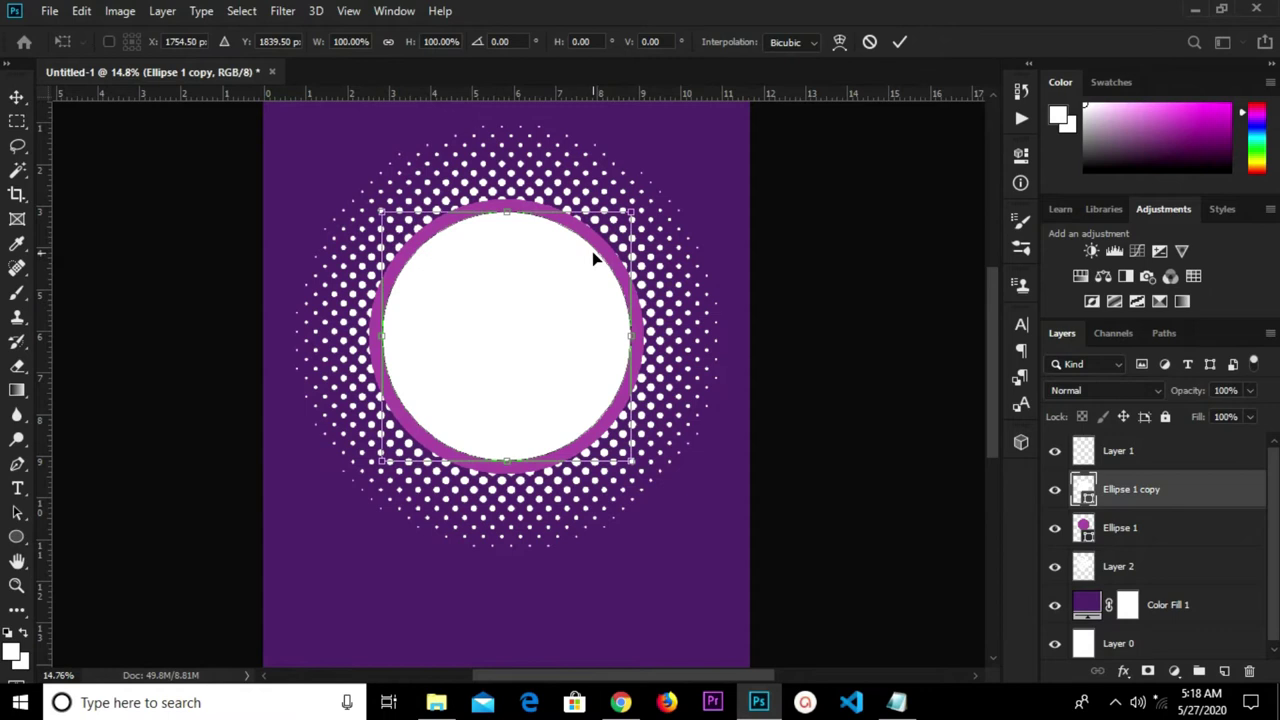
{"action": "left_click_drag", "start_coordinate": [632, 213], "coordinate": [632, 204]}
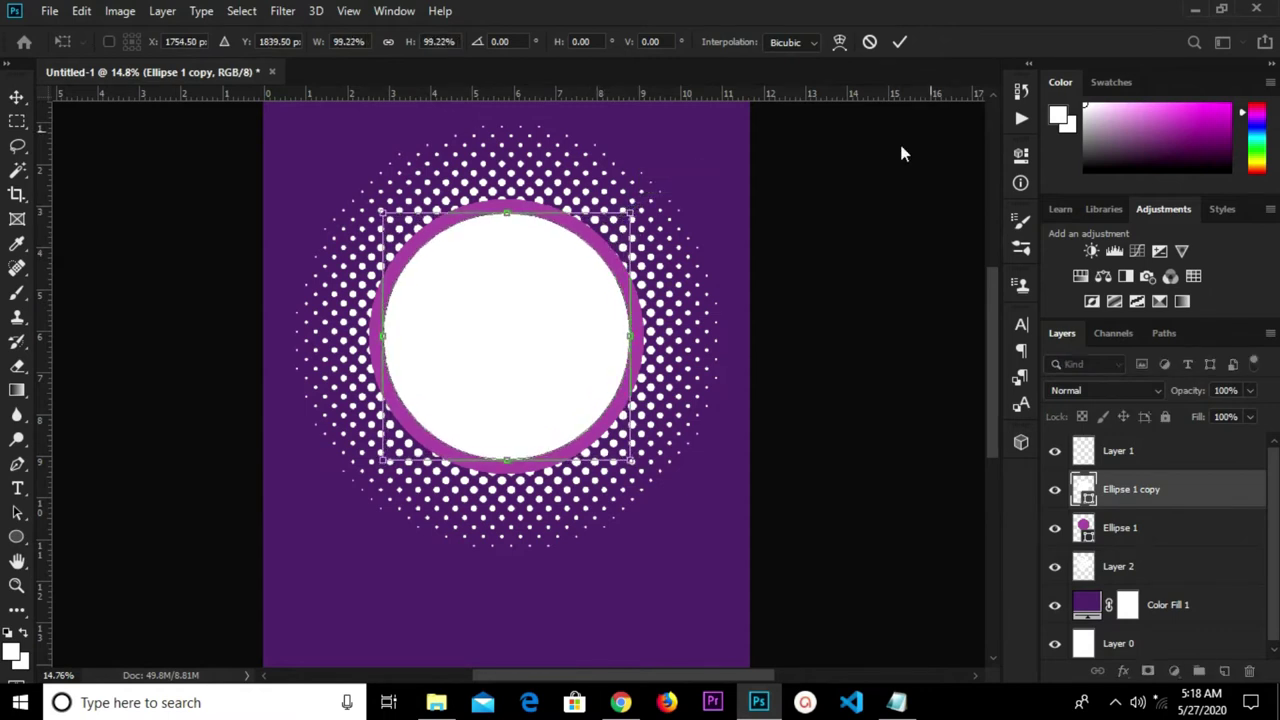
{"action": "left_click", "coordinate": [906, 41]}
{"action": "scroll", "coordinate": [790, 305], "scroll_direction": "down", "scroll_amount": 3}
{"action": "left_click", "coordinate": [248, 354]}
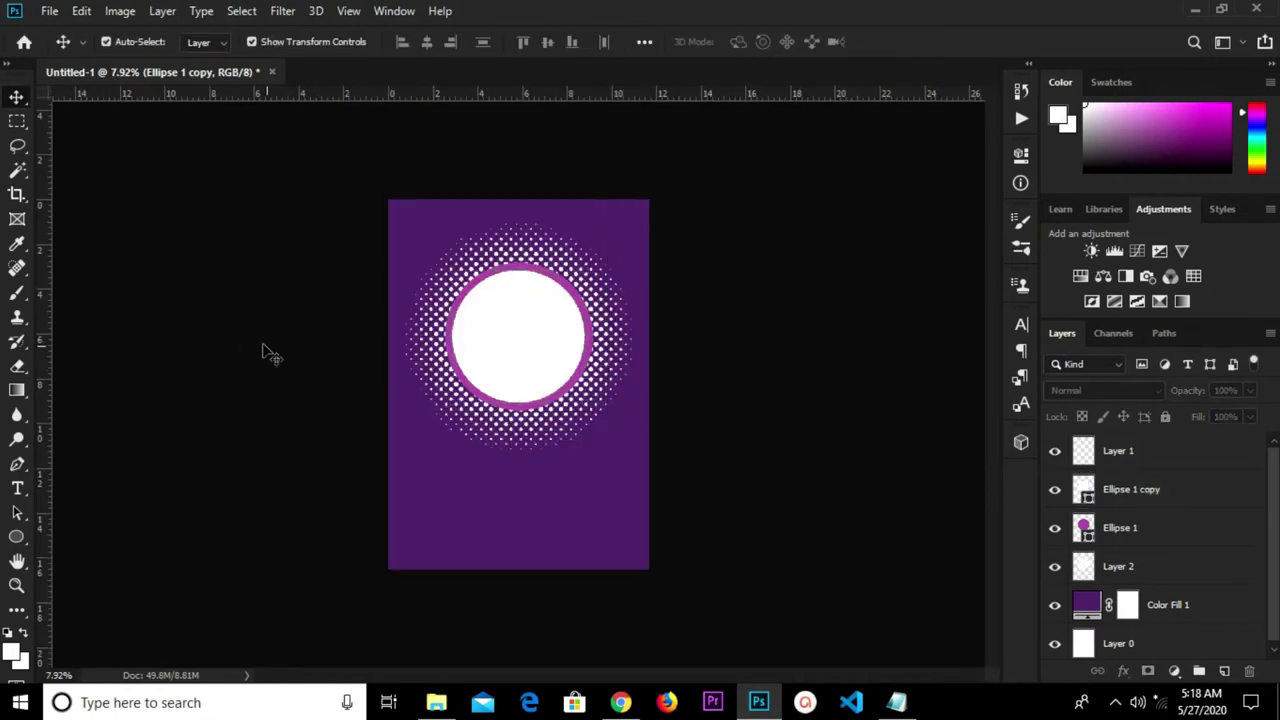
{"action": "scroll", "coordinate": [523, 374], "scroll_direction": "up", "scroll_amount": 3}
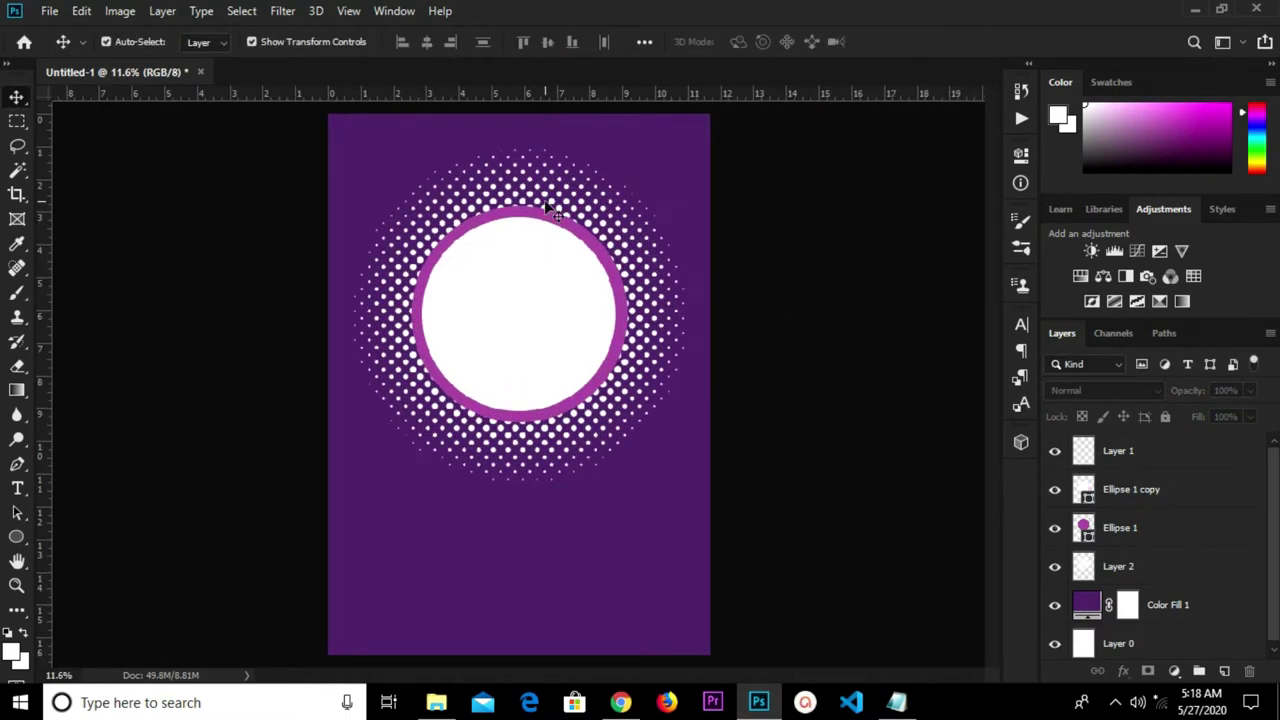
{"action": "scroll", "coordinate": [552, 212], "scroll_direction": "up", "scroll_amount": 2}
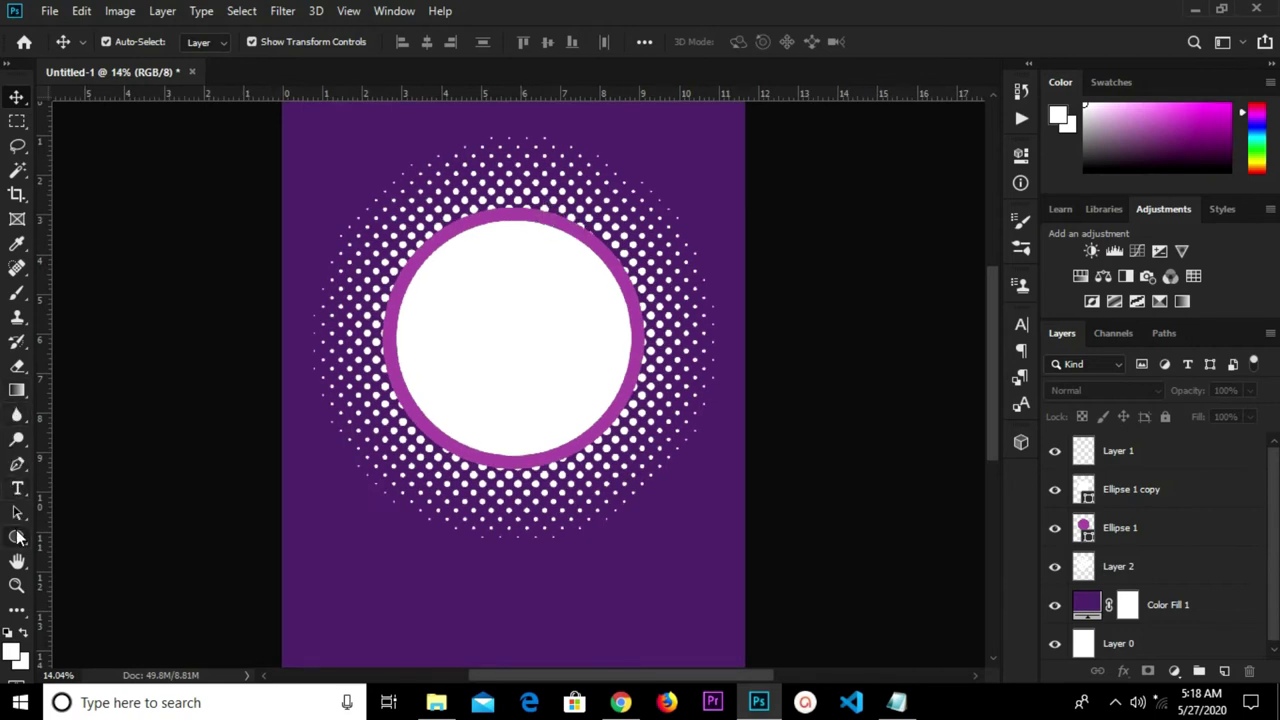
{"action": "scroll", "coordinate": [249, 491], "scroll_direction": "down", "scroll_amount": 2}
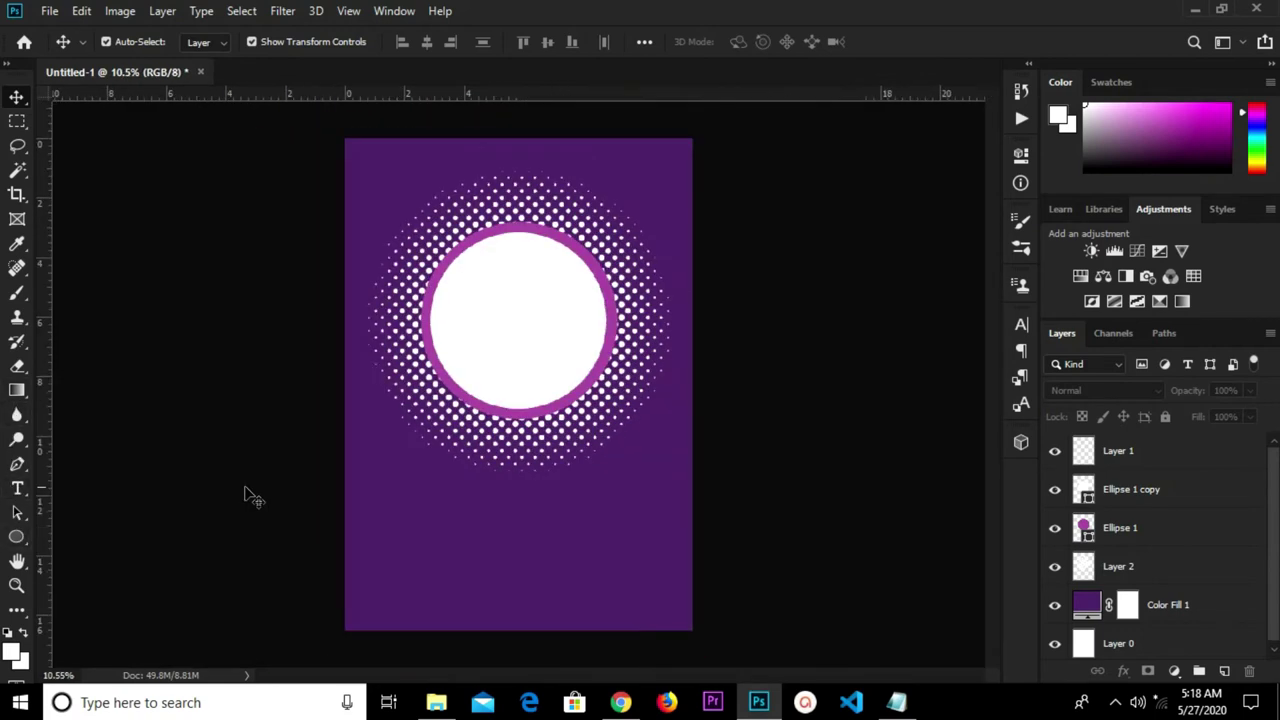
Select Layer 1 and set up a soft round brush with 0% hardness at 2600 px.
{"action": "left_click", "coordinate": [1130, 452]}
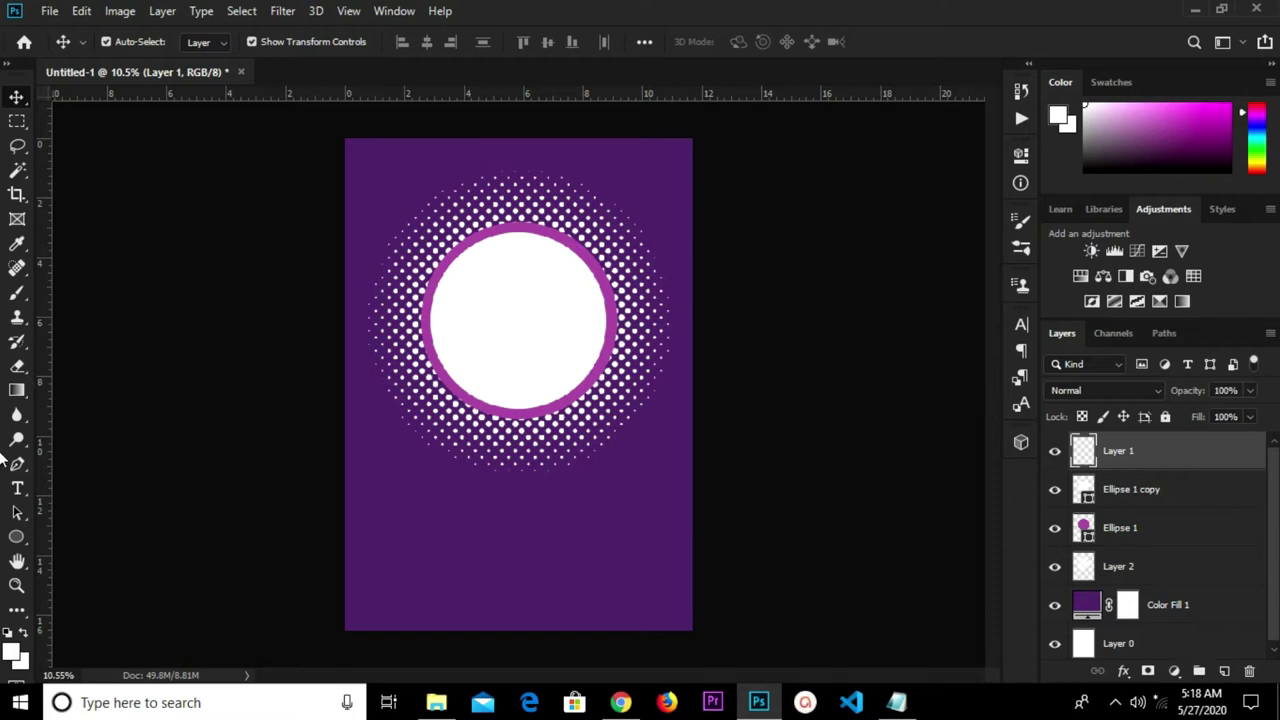
{"action": "left_click_drag", "start_coordinate": [17, 293], "coordinate": [63, 304]}
{"action": "left_click", "coordinate": [116, 43]}
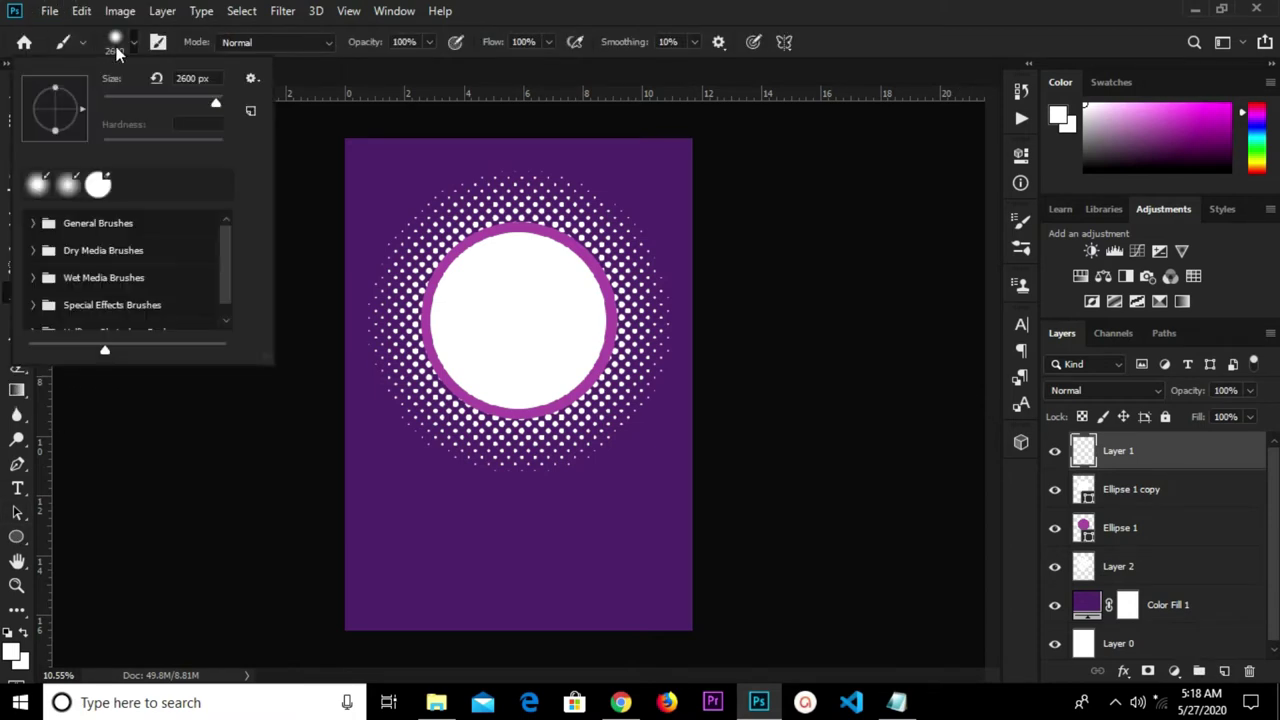
{"action": "left_click", "coordinate": [70, 186]}
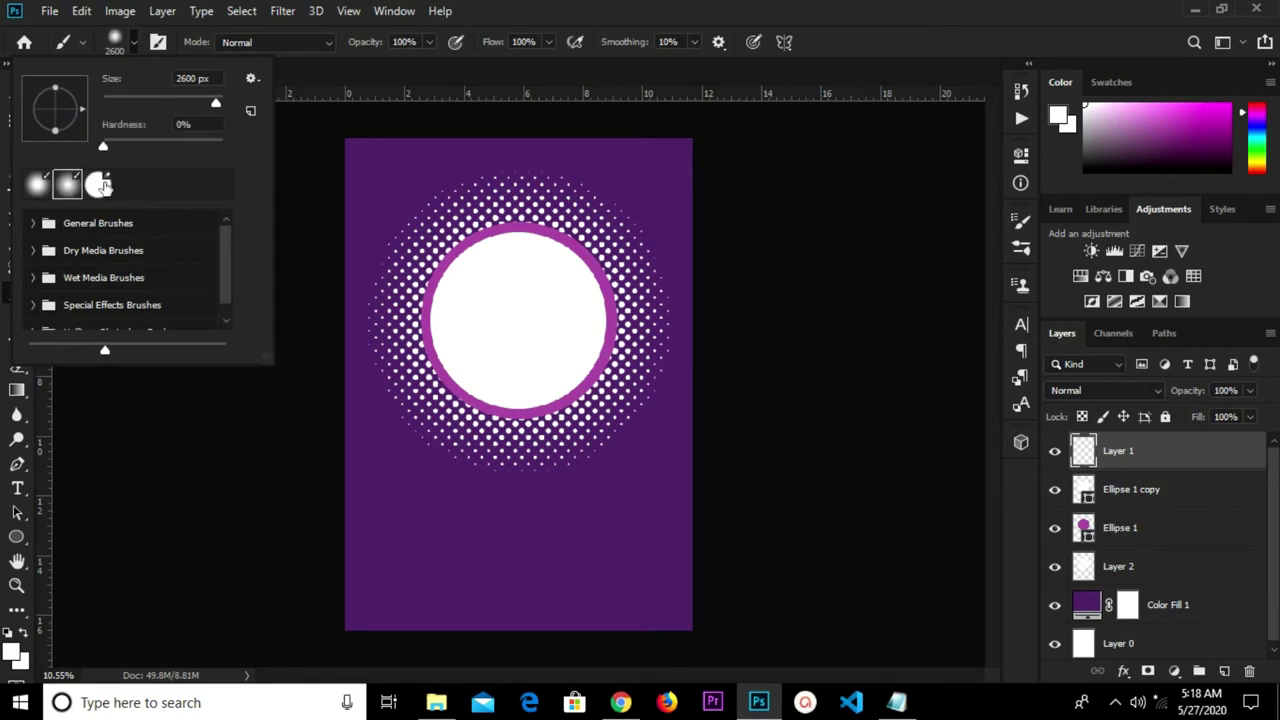
{"action": "left_click", "coordinate": [833, 11]}
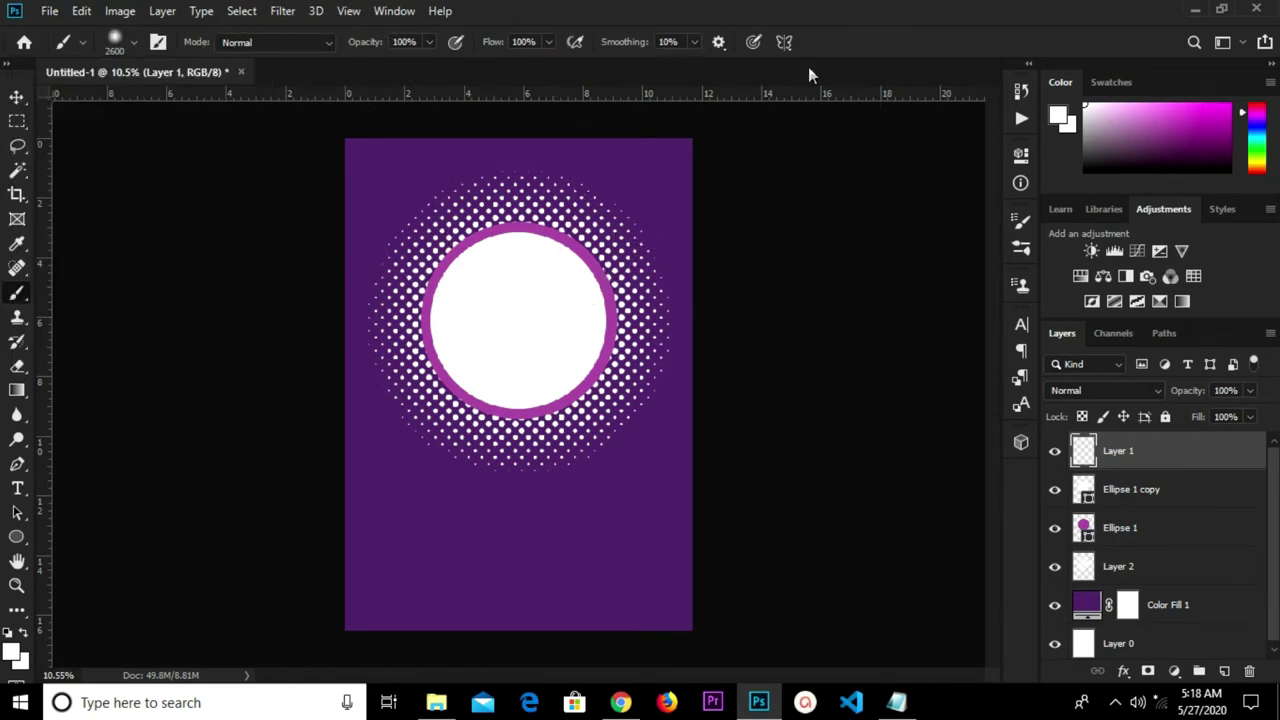
{"action": "left_click", "coordinate": [666, 207]}
{"action": "left_click", "coordinate": [654, 234]}
{"action": "key", "text": "ctrl+z"}
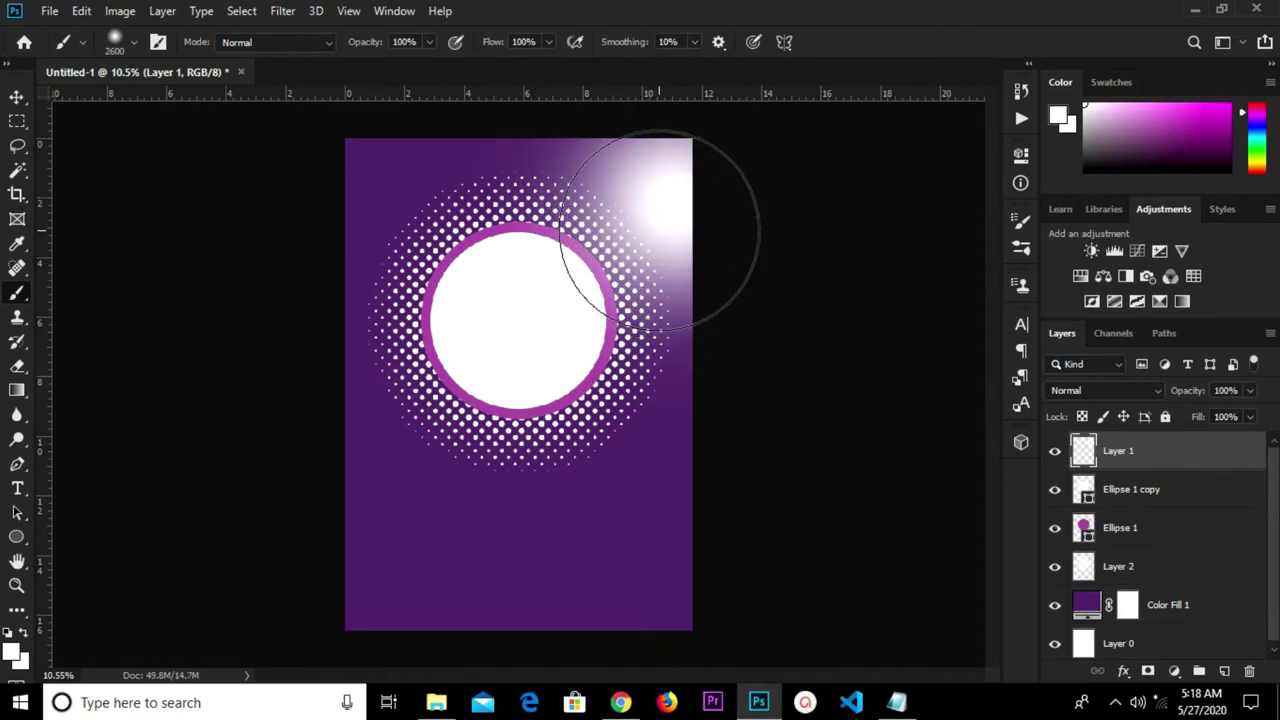
{"action": "key", "text": "ctrl+z"}
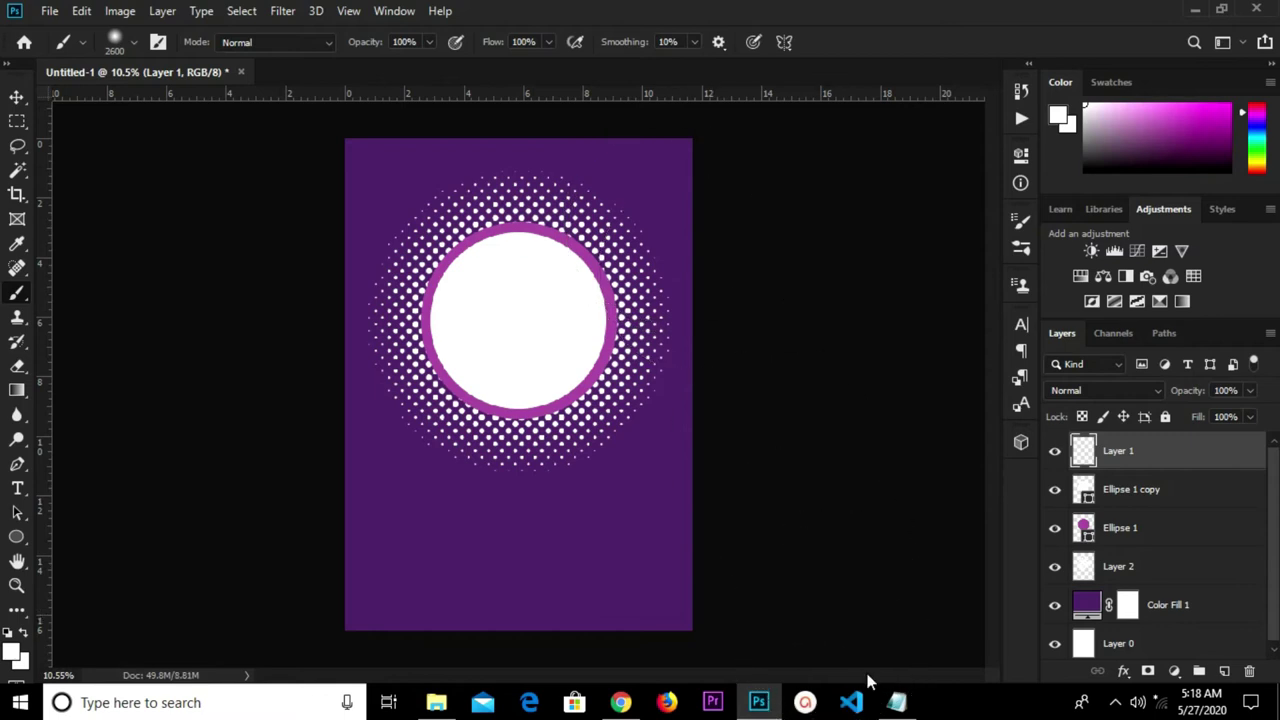
Copy the light purple hex code a64ca0 from the Notepad notes and apply it as Photoshop's foreground colour.
{"action": "left_click", "coordinate": [895, 703]}
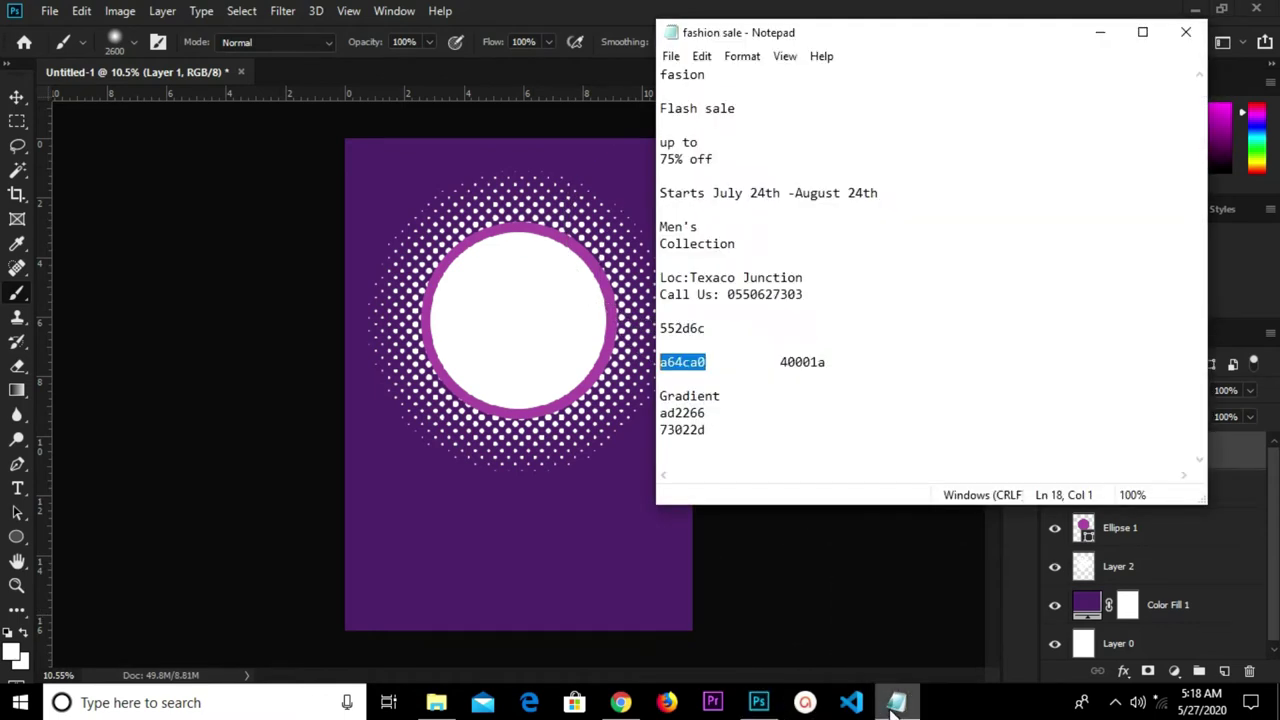
{"action": "right_click", "coordinate": [676, 361]}
{"action": "left_click", "coordinate": [728, 418]}
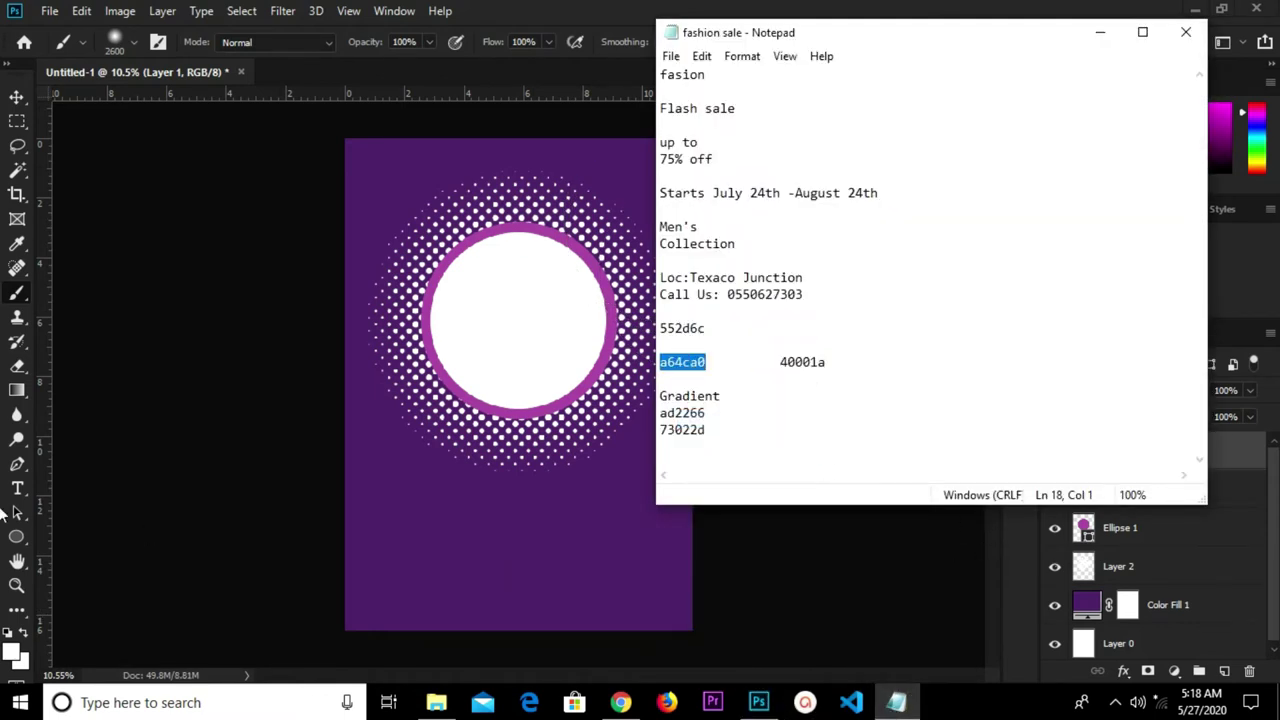
{"action": "left_click", "coordinate": [14, 653]}
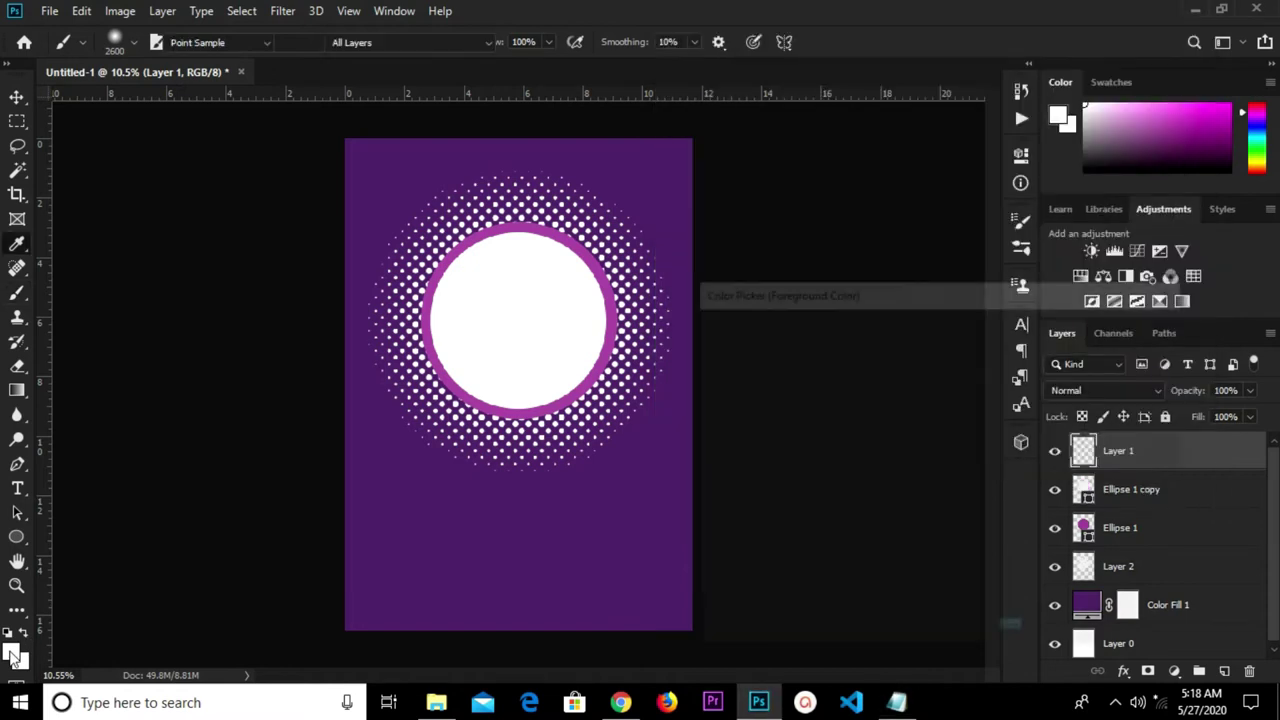
{"action": "right_click", "coordinate": [1015, 630]}
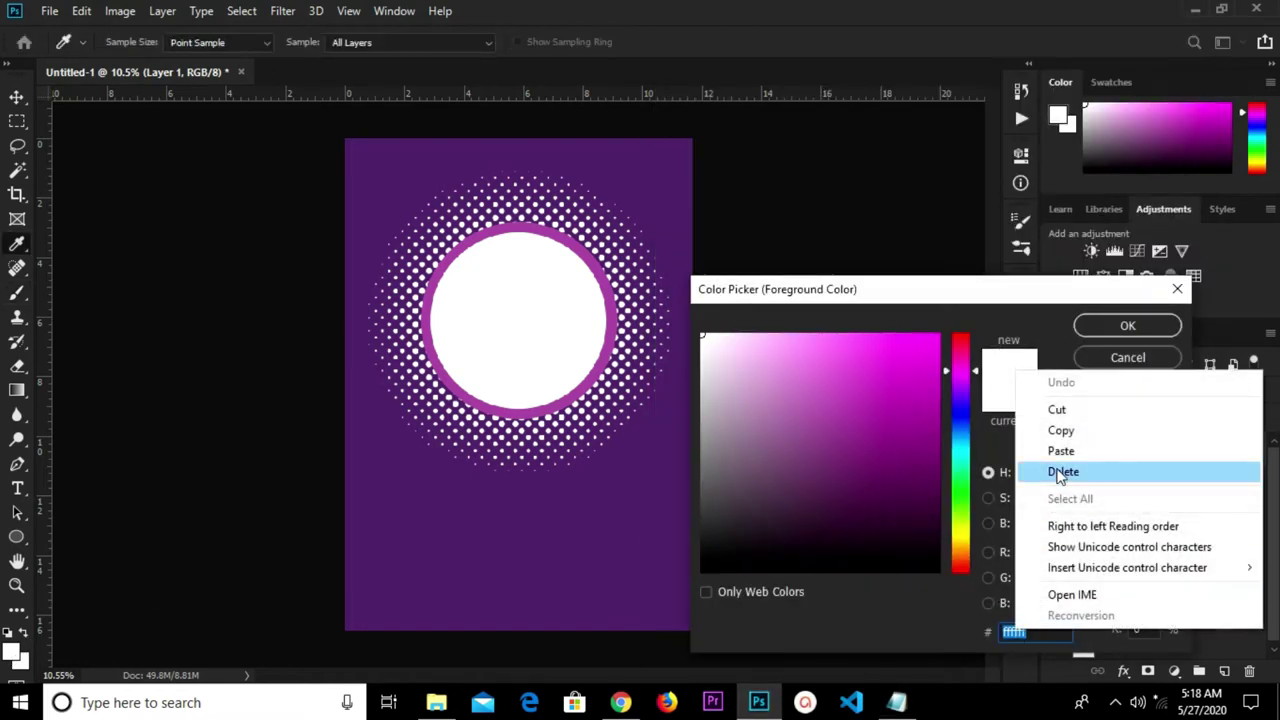
{"action": "left_click", "coordinate": [1075, 450]}
{"action": "left_click", "coordinate": [1098, 319]}
Paint a soft purple glow near the poster's right edge on Layer 1 with a 3300 px brush and move the layer beneath Layer 2.
{"action": "key", "text": "b"}
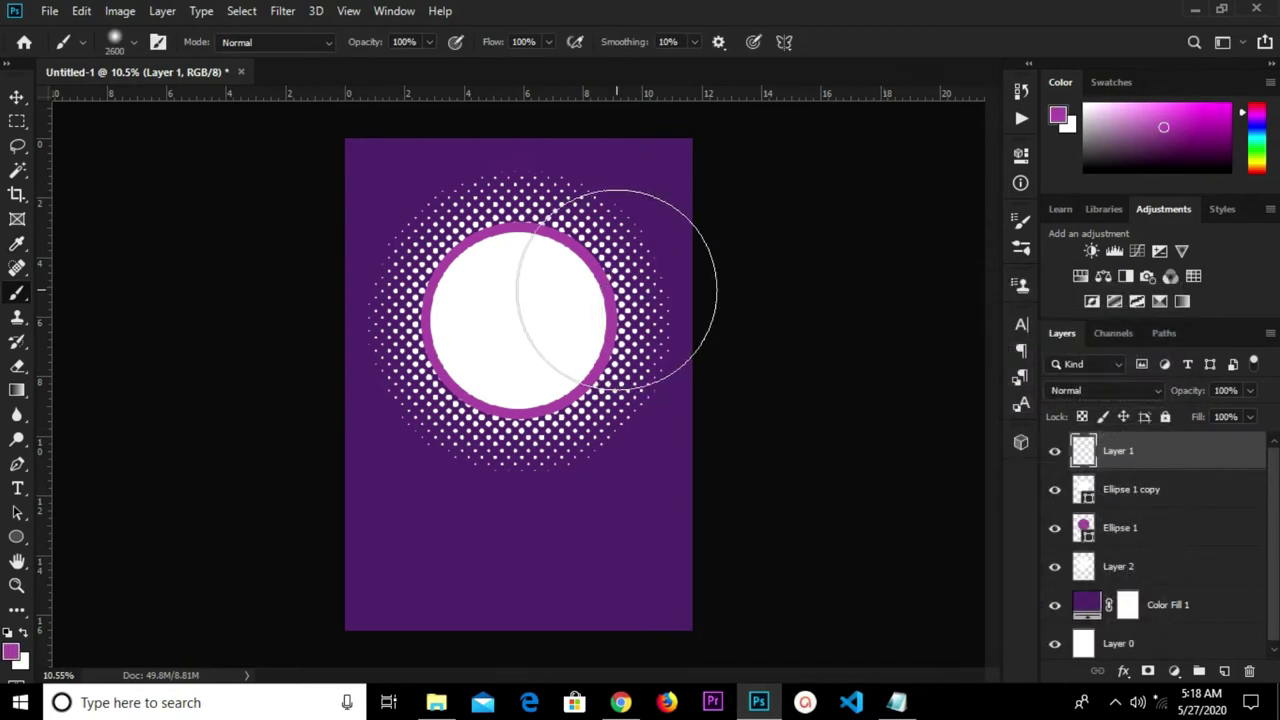
{"action": "key", "text": "bracketright"}
{"action": "key", "text": "bracketright"}
{"action": "key", "text": "bracketright"}
{"action": "key", "text": "bracketright"}
{"action": "key", "text": "bracketright"}
{"action": "key", "text": "bracketright"}
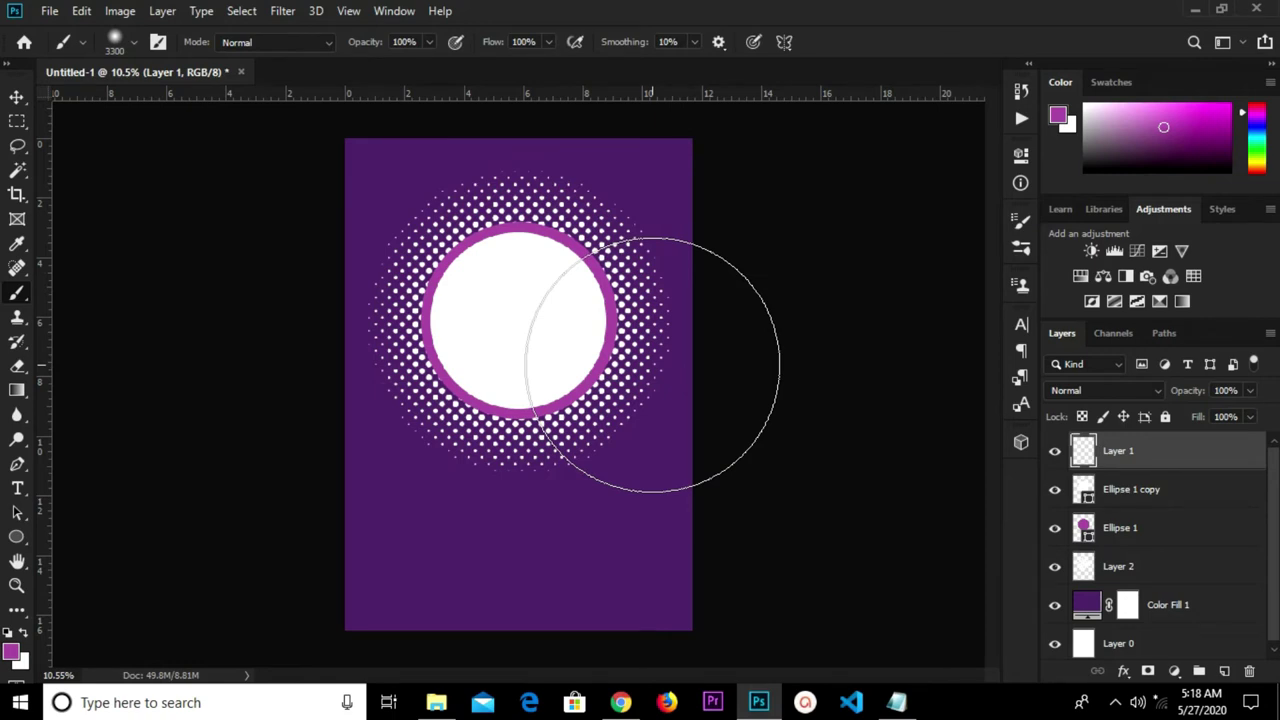
{"action": "mouse_move", "coordinate": [652, 365]}
{"action": "left_mouse_down"}
{"action": "mouse_move", "coordinate": [723, 429]}
{"action": "mouse_move", "coordinate": [715, 415]}
{"action": "left_mouse_up"}
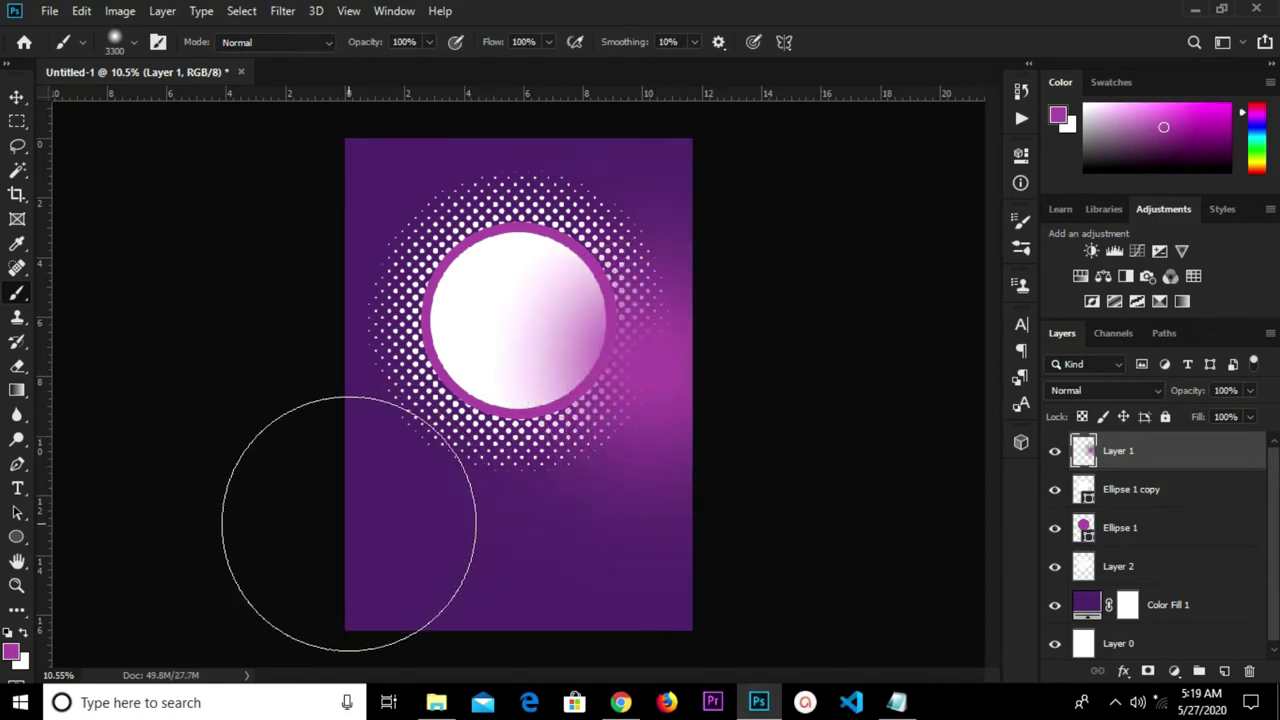
{"action": "key", "text": "v"}
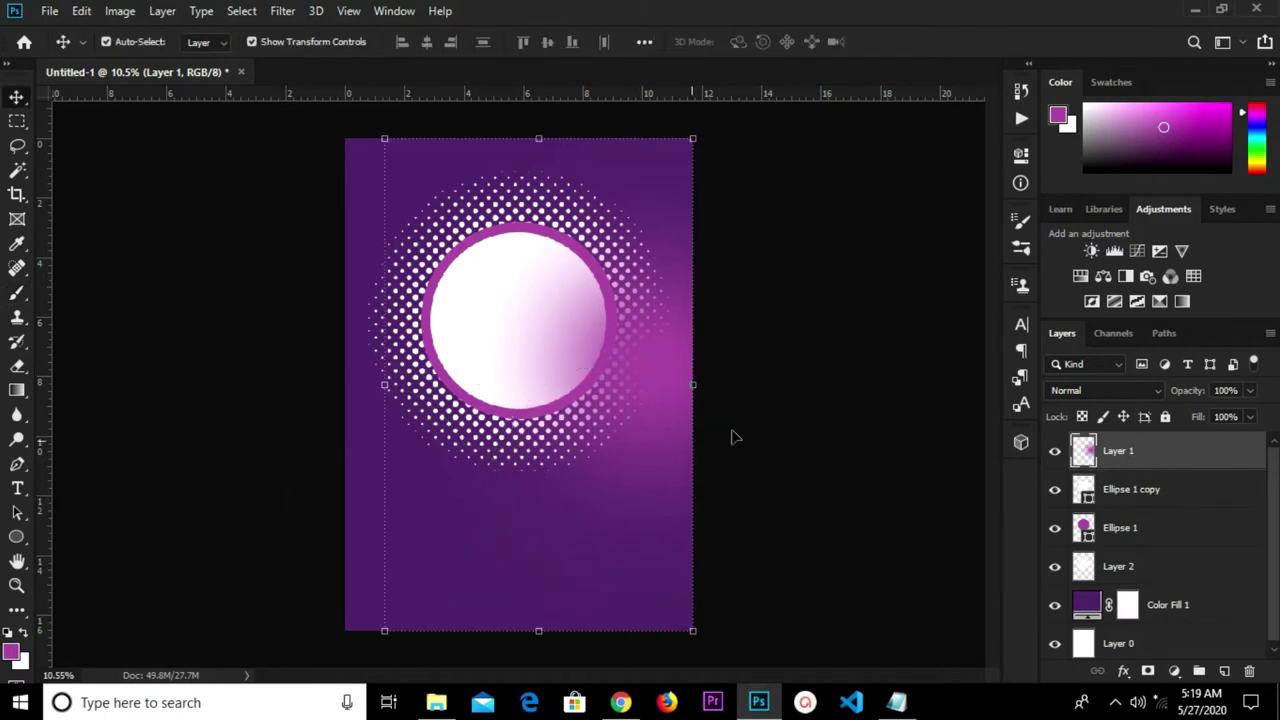
{"action": "left_click_drag", "start_coordinate": [1162, 451], "coordinate": [1145, 585]}
Duplicate the Layer 1 glow and move the copy to the lower-left part of the poster.
{"action": "key", "text": "ctrl"}
{"action": "key", "text": "ctrl+j"}
{"action": "left_click_drag", "start_coordinate": [658, 338], "coordinate": [489, 413]}
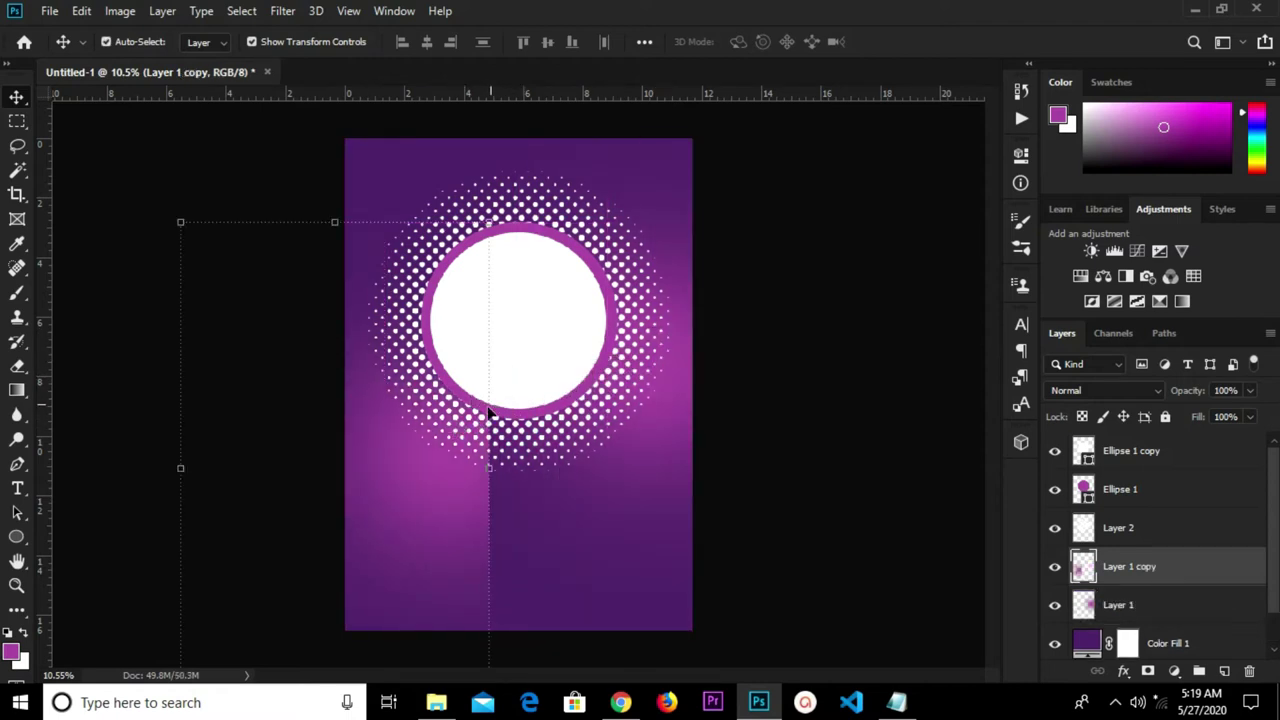
Flip the Layer 1 copy glow horizontally and enlarge it to about 132% along the poster's left edge.
{"action": "key", "text": "ctrl+t"}
{"action": "right_click", "coordinate": [450, 422]}
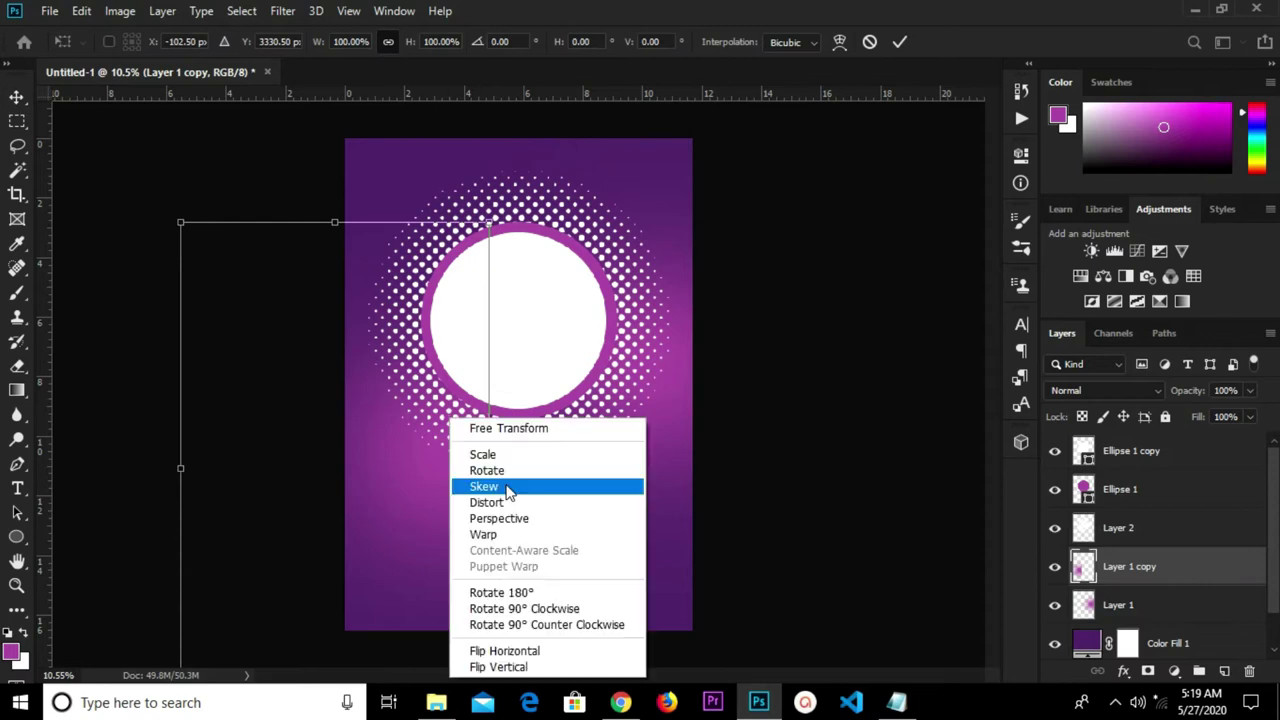
{"action": "left_click", "coordinate": [497, 655]}
{"action": "left_click_drag", "start_coordinate": [382, 511], "coordinate": [508, 514]}
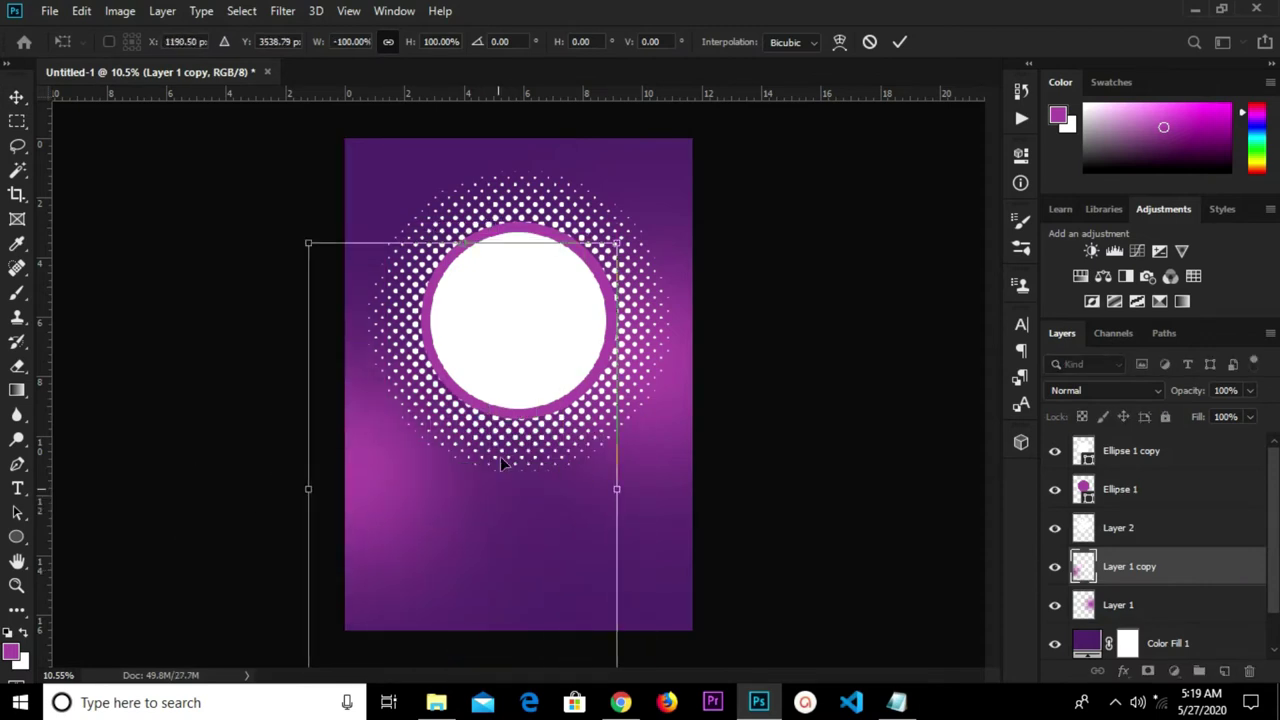
{"action": "left_click_drag", "start_coordinate": [620, 244], "coordinate": [690, 192]}
{"action": "left_click_drag", "start_coordinate": [348, 470], "coordinate": [367, 502]}
{"action": "left_click_drag", "start_coordinate": [680, 224], "coordinate": [731, 161]}
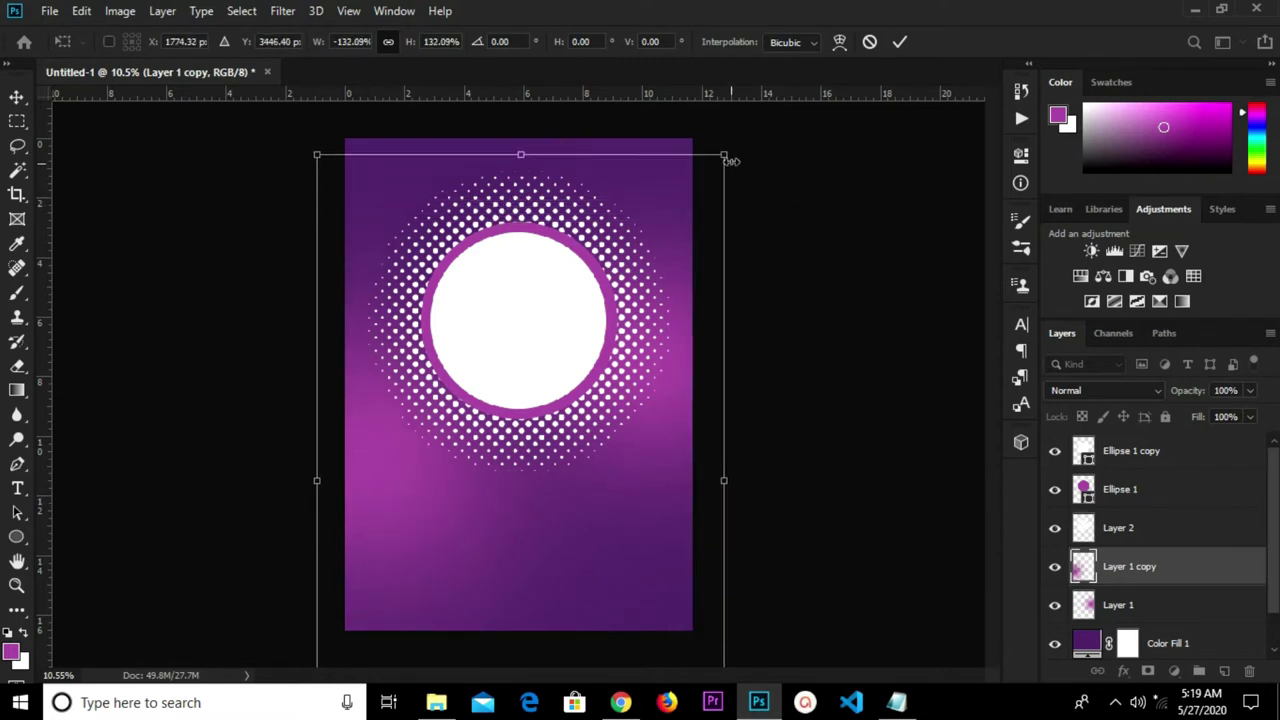
{"action": "left_click", "coordinate": [901, 42]}
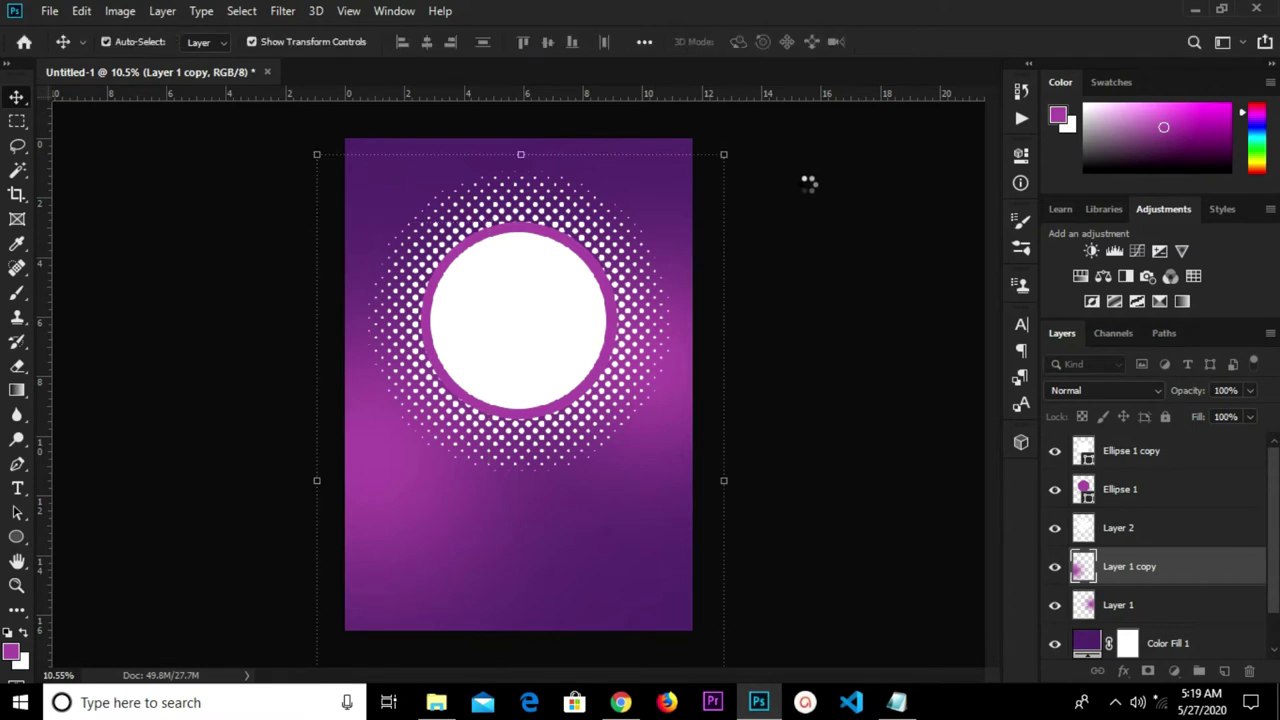
{"action": "left_click", "coordinate": [485, 292]}
Draw a purple rectangle about 2016 by 565 px across the middle of the white circle.
{"action": "scroll", "coordinate": [480, 290], "scroll_direction": "up", "scroll_amount": 1}
{"action": "scroll", "coordinate": [480, 290], "scroll_direction": "up", "scroll_amount": 3}
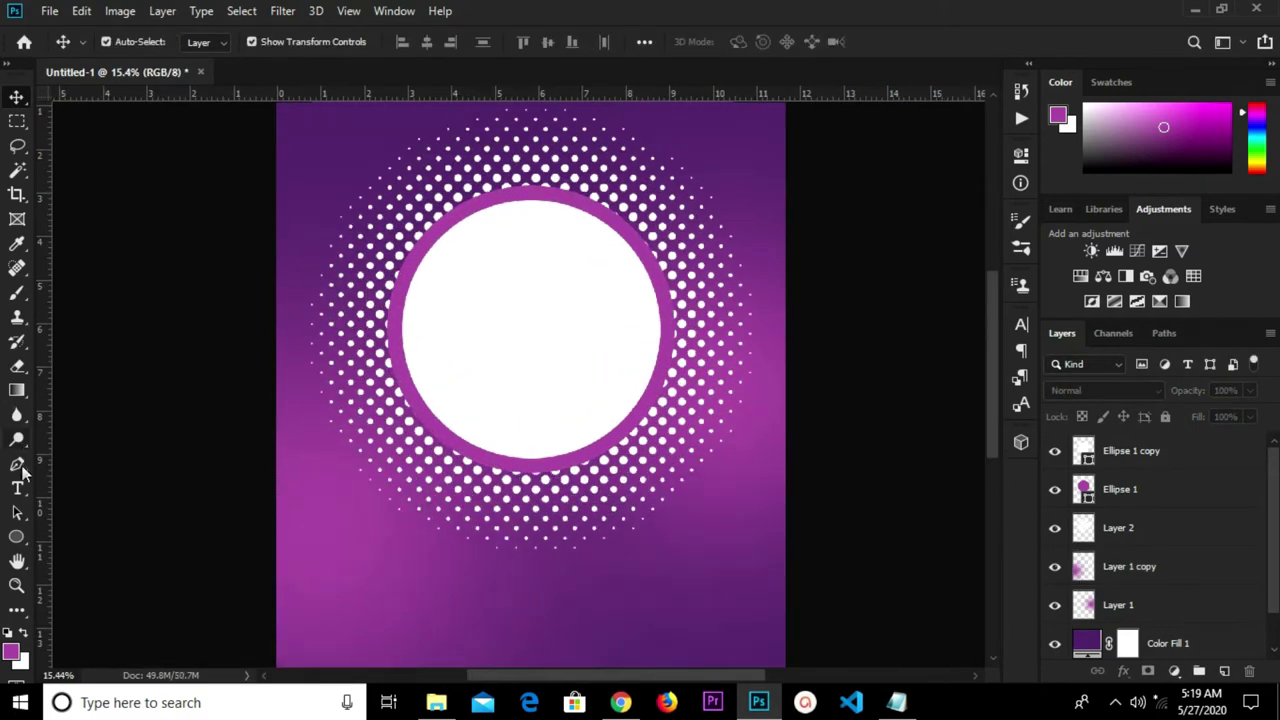
{"action": "left_click", "coordinate": [16, 537]}
{"action": "left_click", "coordinate": [63, 539]}
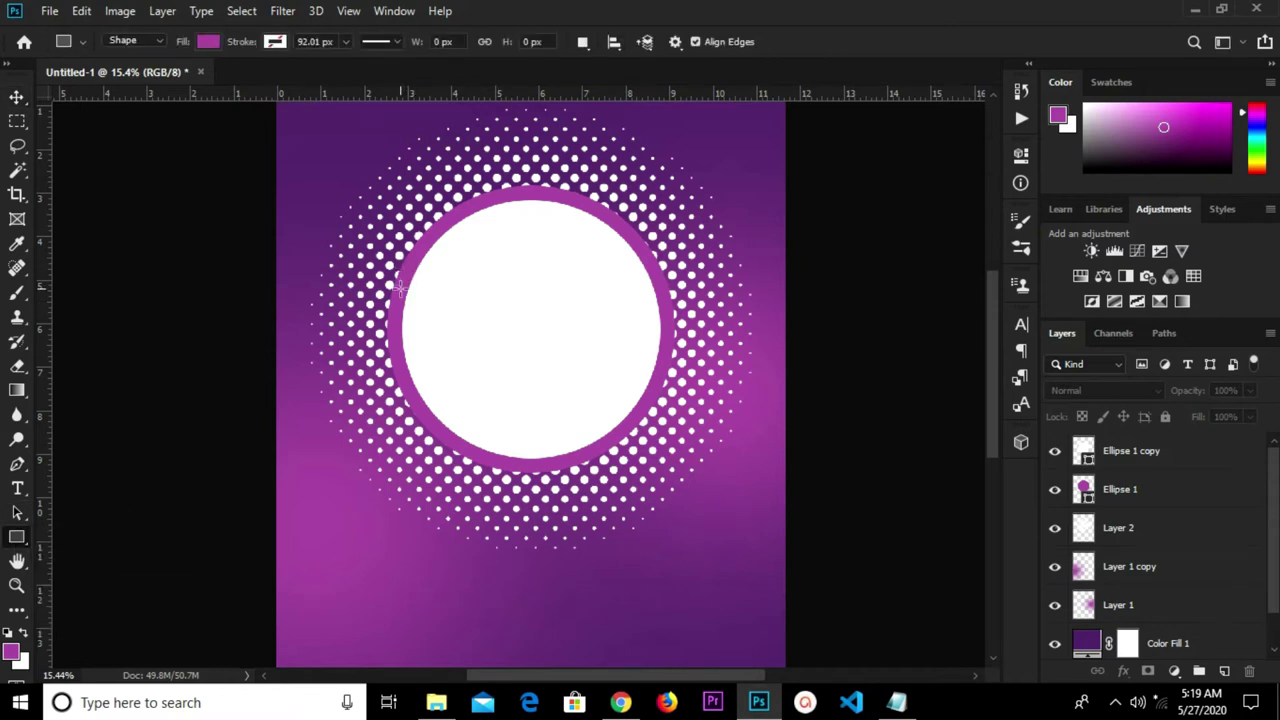
{"action": "left_click_drag", "start_coordinate": [400, 290], "coordinate": [693, 372]}
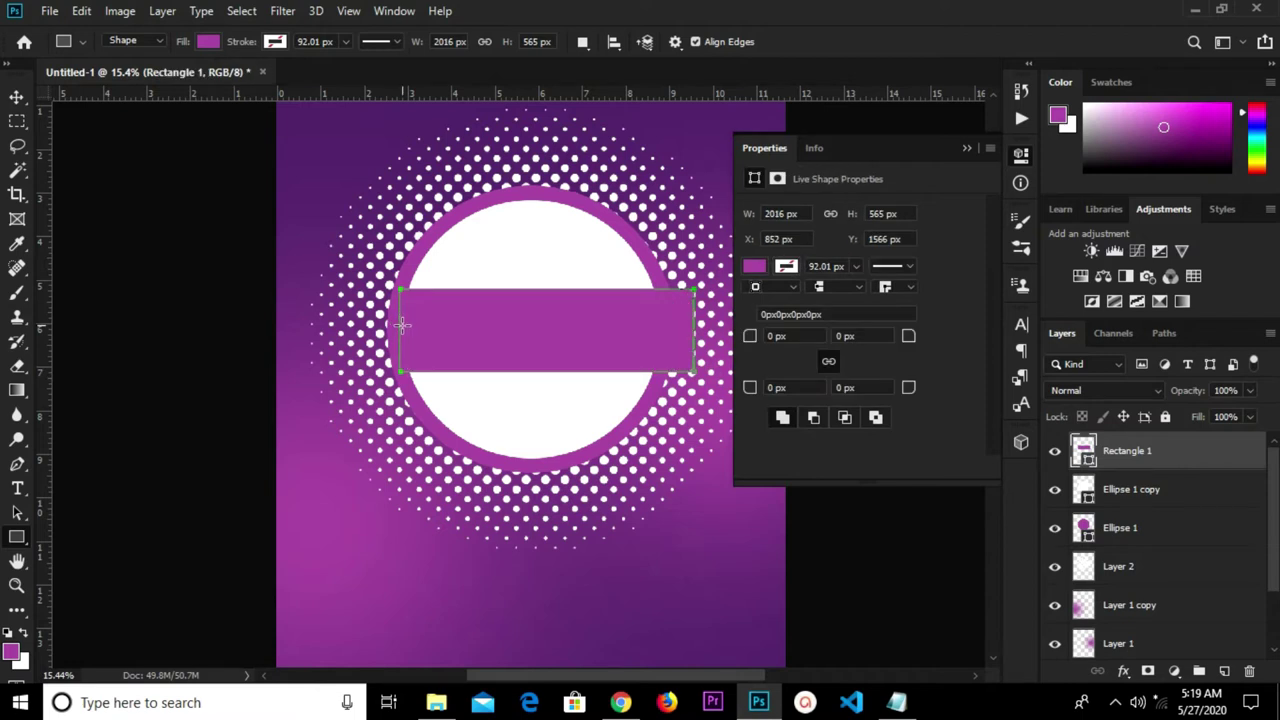
Stretch the rectangle's left side outward so it is about 2103 px wide.
{"action": "key", "text": "v"}
{"action": "mouse_move", "coordinate": [401, 328]}
{"action": "left_mouse_down"}
{"action": "mouse_move", "coordinate": [379, 326]}
{"action": "mouse_move", "coordinate": [393, 328]}
{"action": "left_mouse_up"}
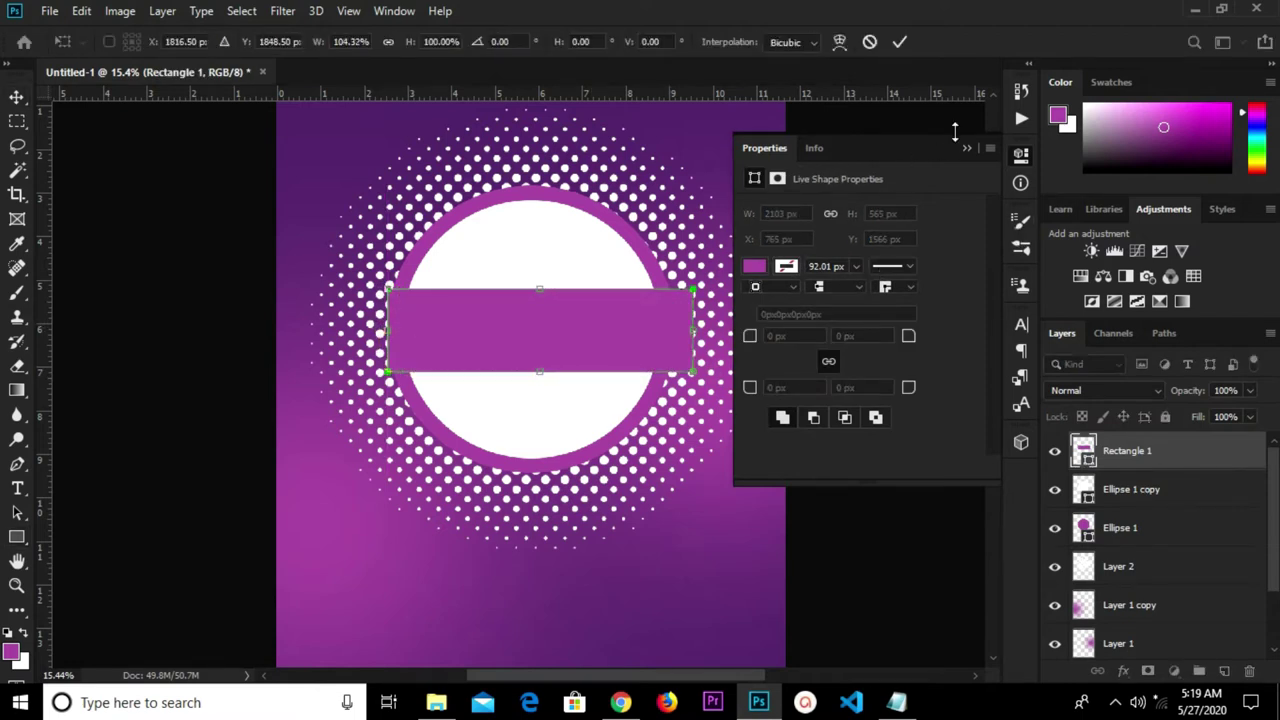
{"action": "left_click", "coordinate": [966, 149]}
{"action": "left_click", "coordinate": [899, 42]}
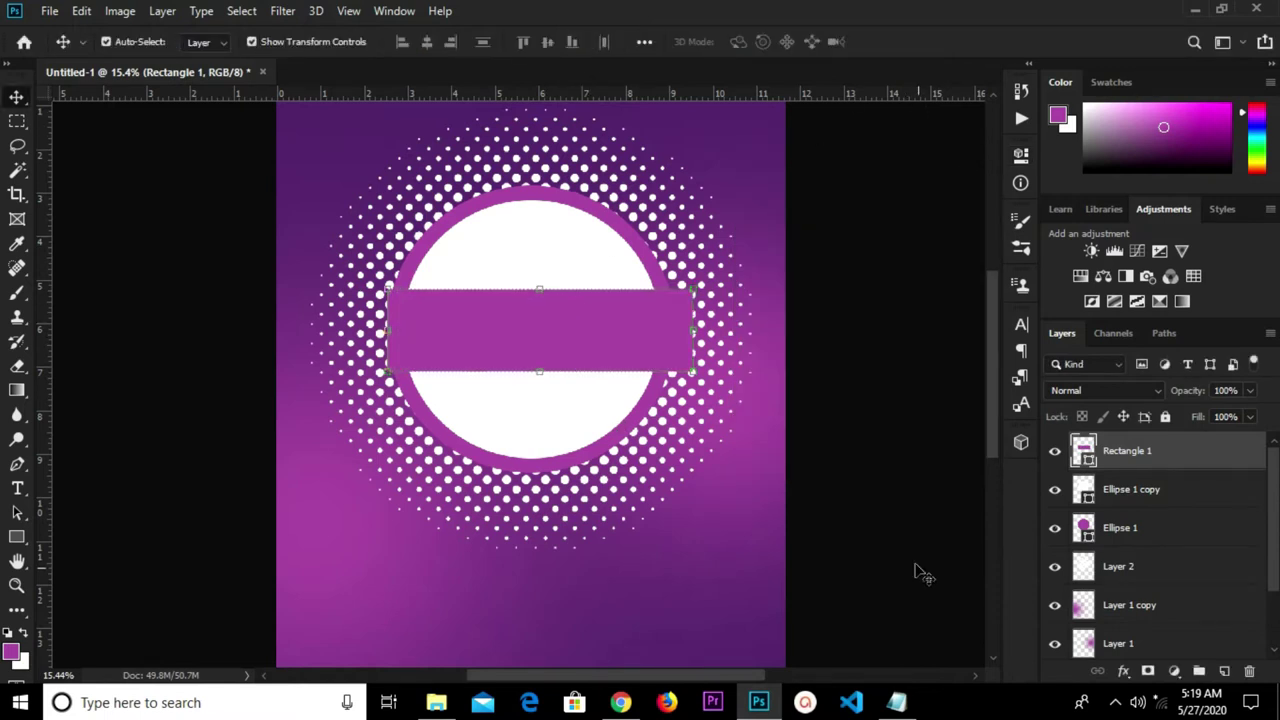
Add a linear gradient overlay to Rectangle 1 using the stop colours ad2266 and 73022d.
{"action": "left_click", "coordinate": [1123, 674]}
{"action": "left_click", "coordinate": [1155, 618]}
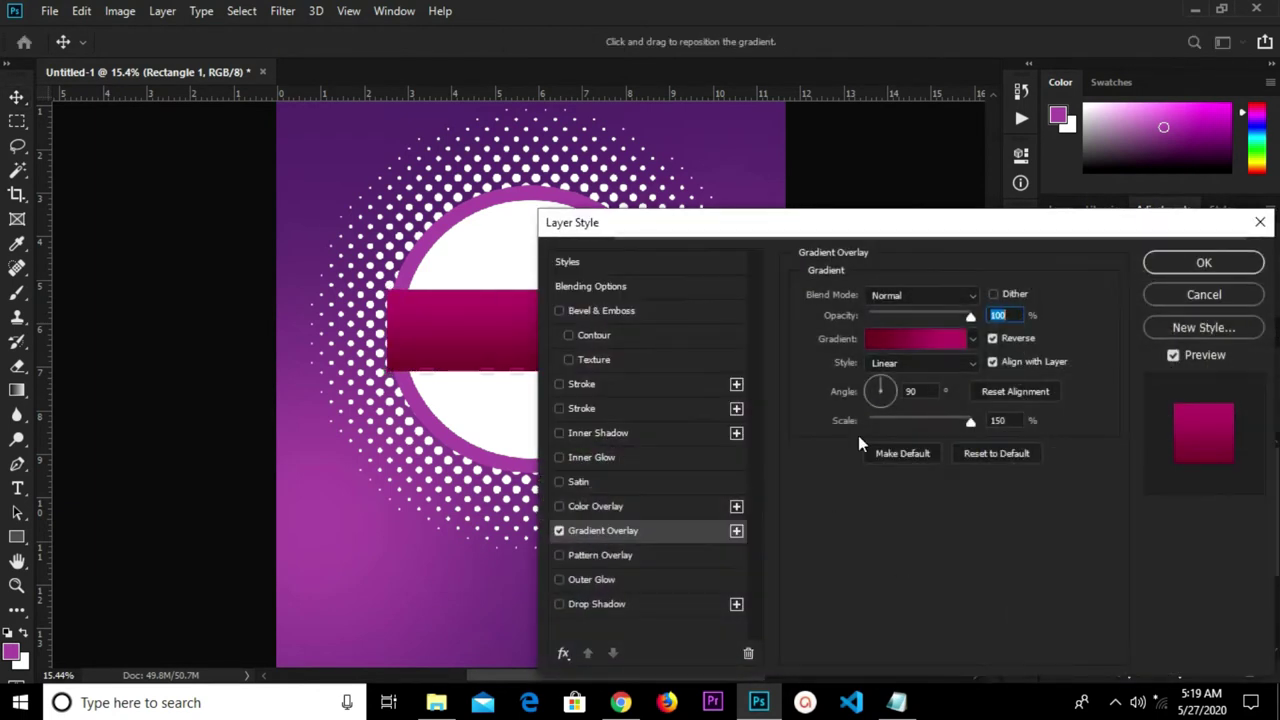
{"action": "left_click", "coordinate": [938, 341]}
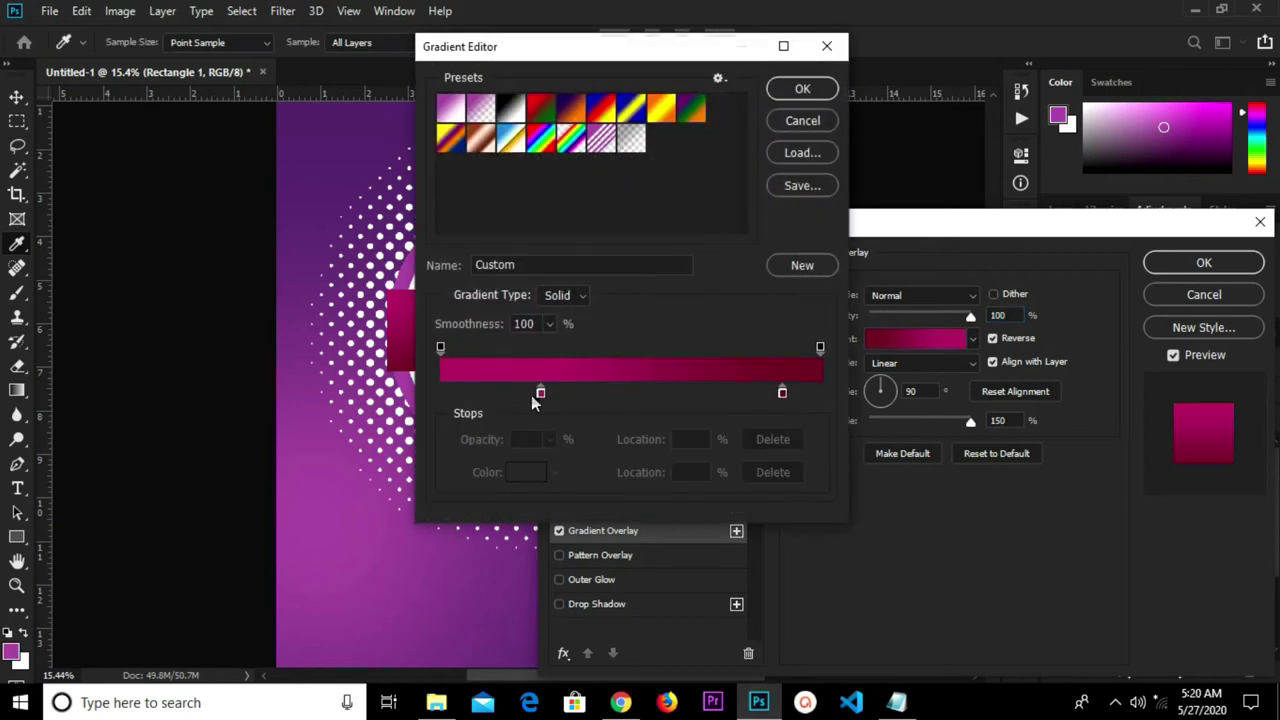
{"action": "left_click", "coordinate": [540, 392]}
{"action": "left_click", "coordinate": [524, 472]}
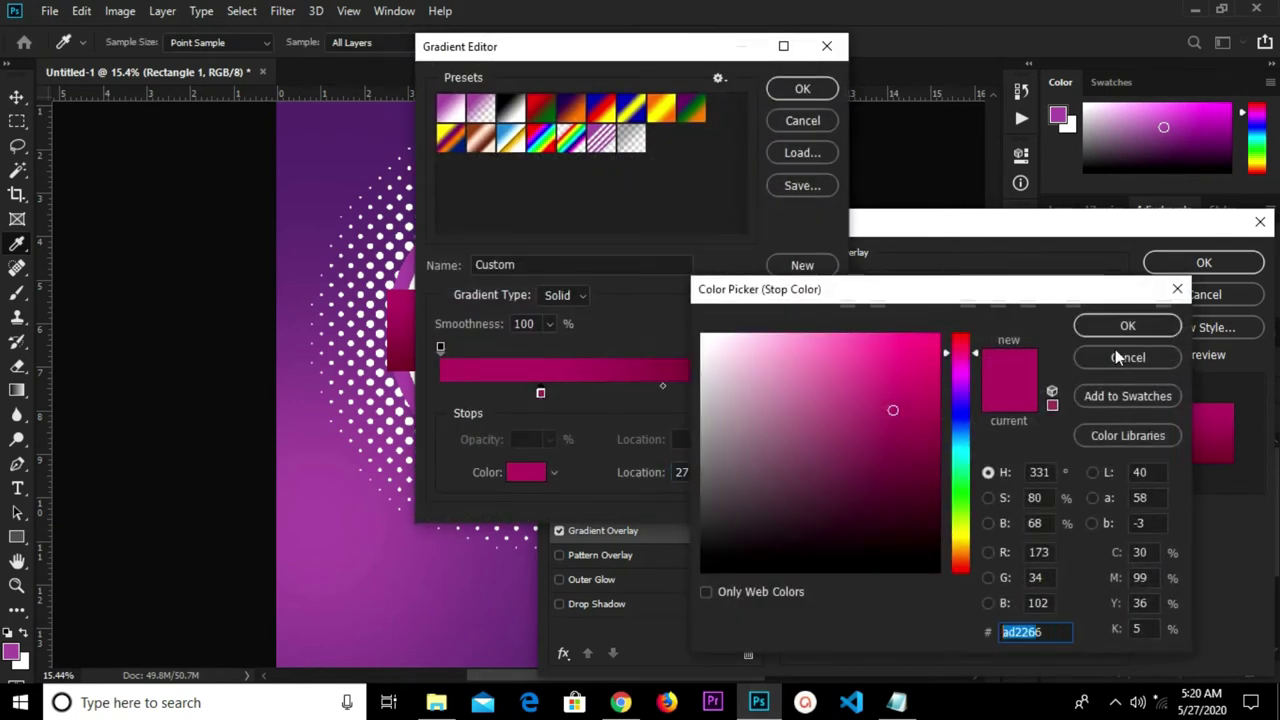
{"action": "left_click", "coordinate": [1127, 325]}
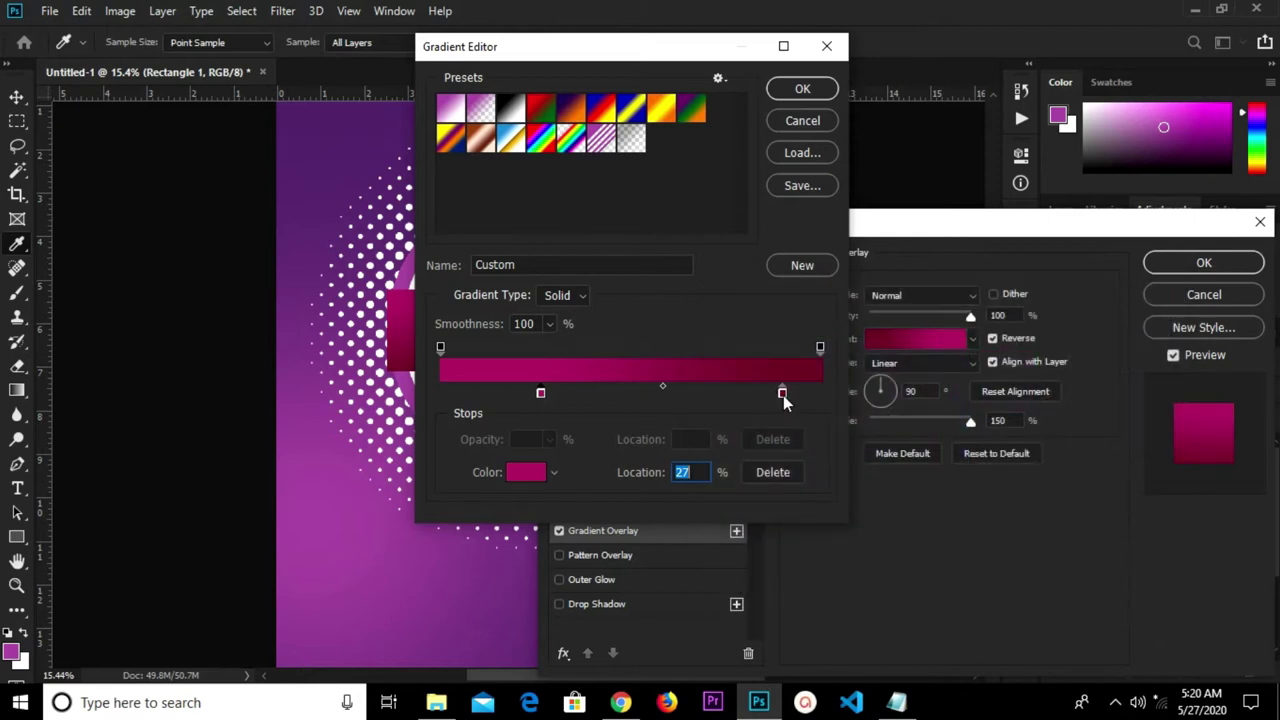
{"action": "left_click", "coordinate": [783, 393]}
{"action": "left_click", "coordinate": [524, 476]}
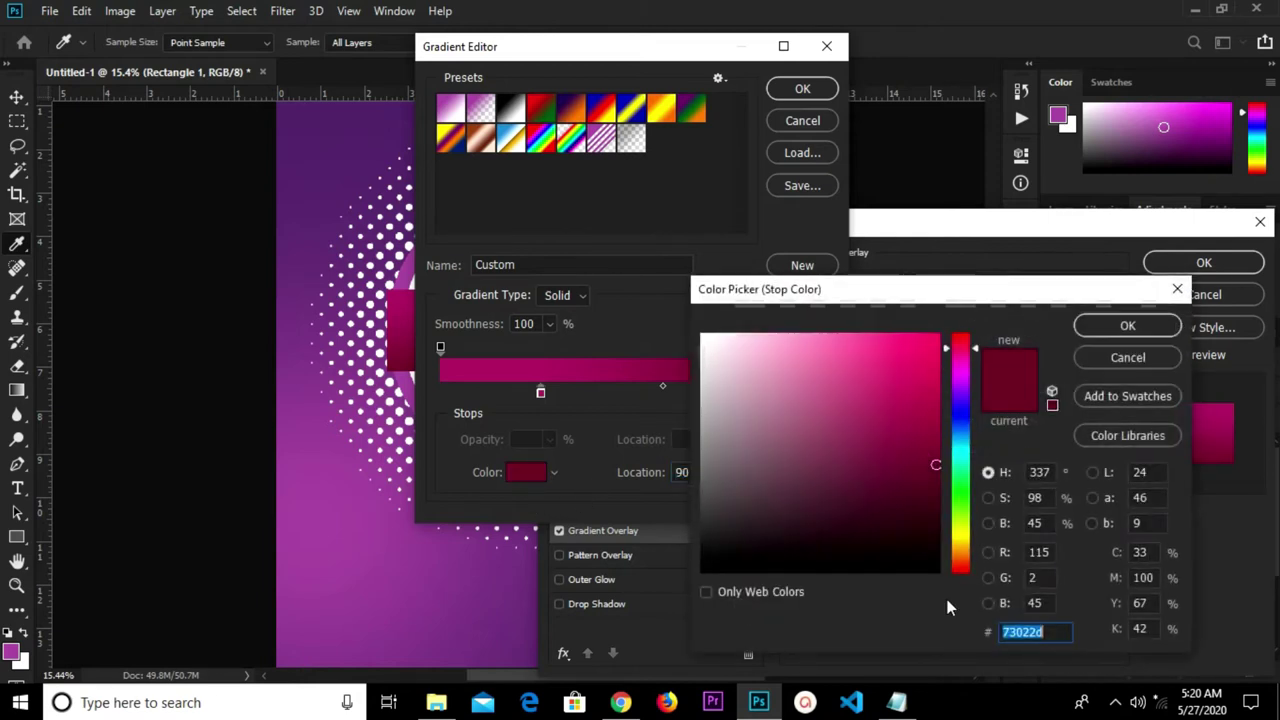
{"action": "left_click", "coordinate": [1126, 327]}
{"action": "left_click", "coordinate": [783, 92]}
{"action": "left_click", "coordinate": [1204, 262]}
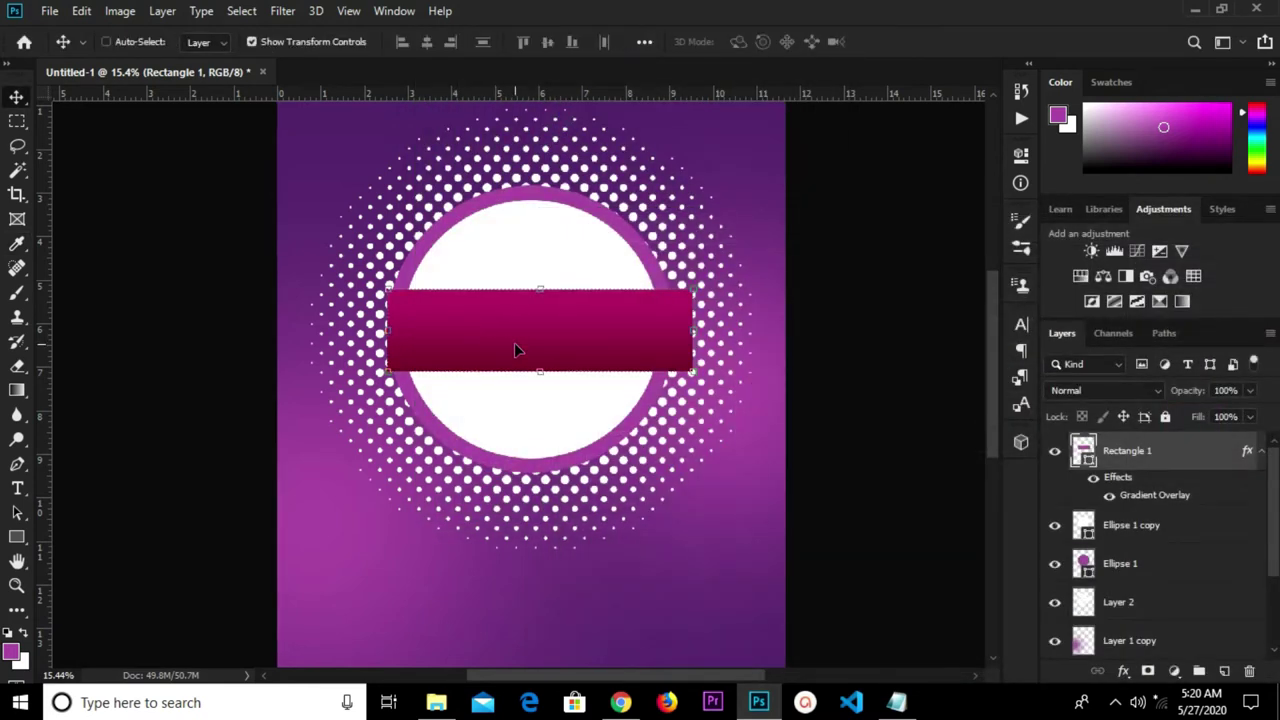
Enlarge Rectangle 1 from its lower-left corner to about 108% width and 125% height.
{"action": "left_click_drag", "start_coordinate": [382, 370], "coordinate": [361, 390]}
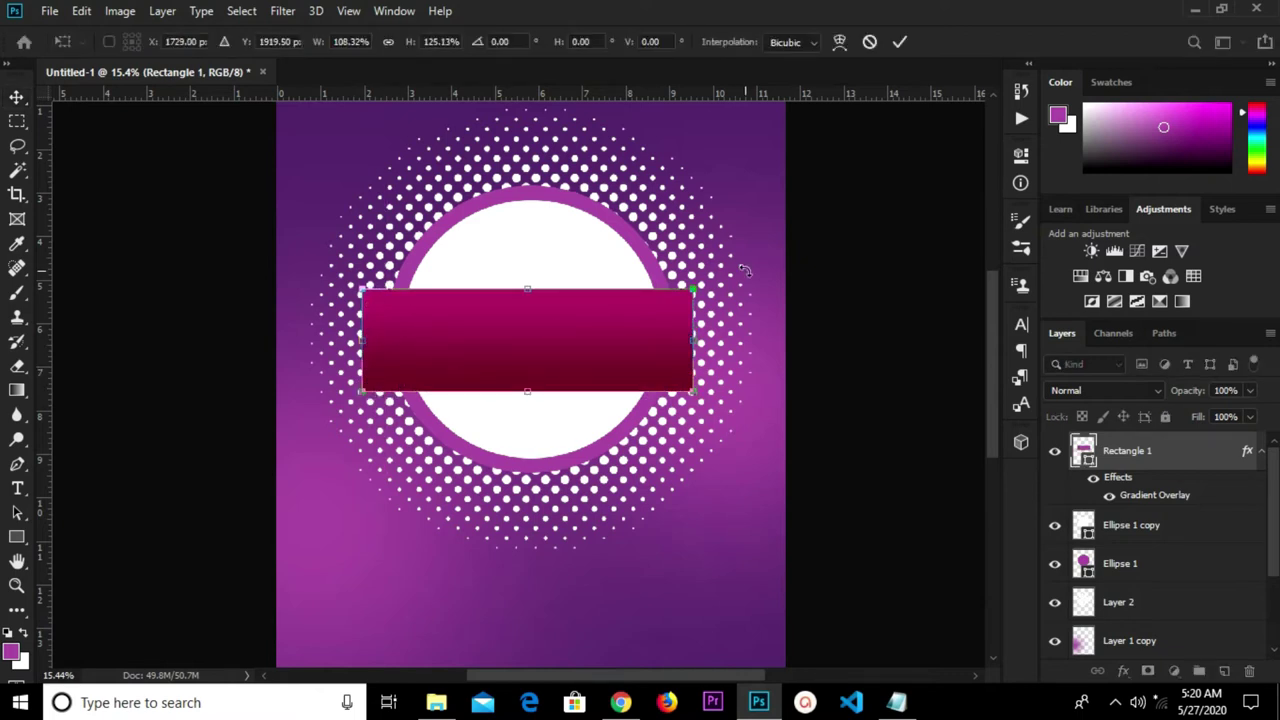
{"action": "left_click", "coordinate": [897, 45]}
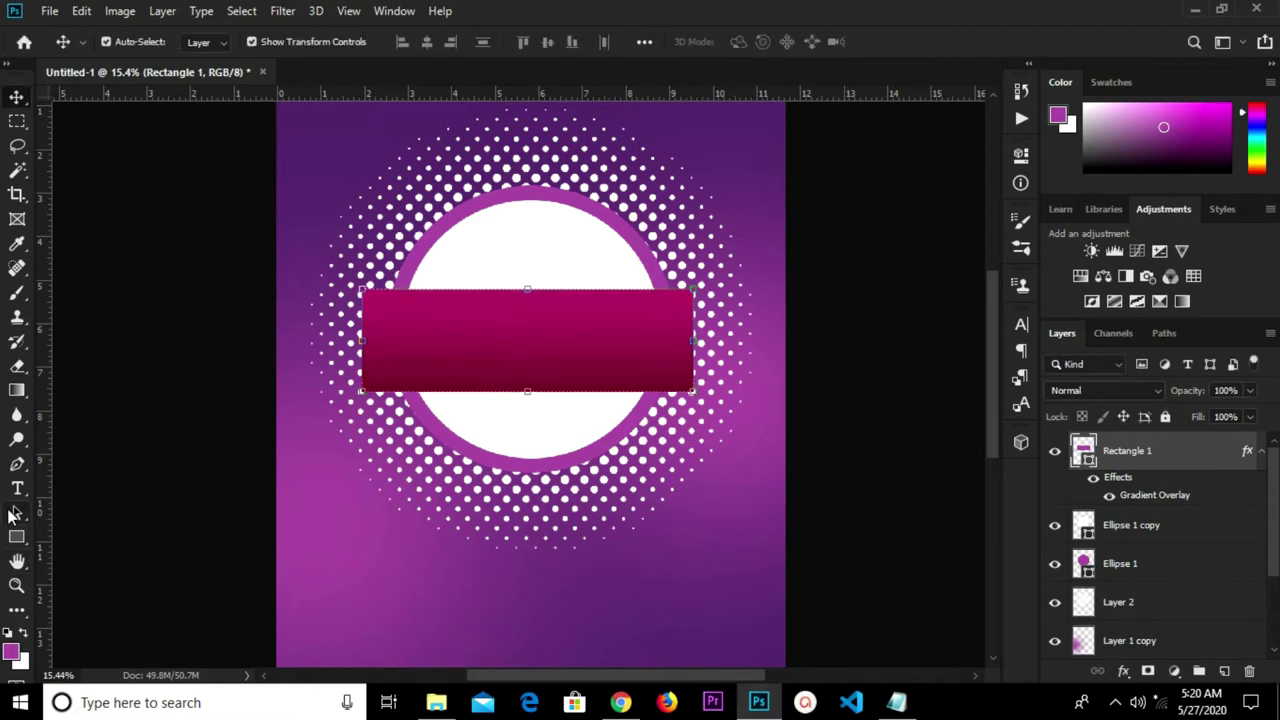
Convert Rectangle 1 to a regular path and raise its upper-left corner straight up so the top edge slopes down to the right.
{"action": "left_click", "coordinate": [15, 466]}
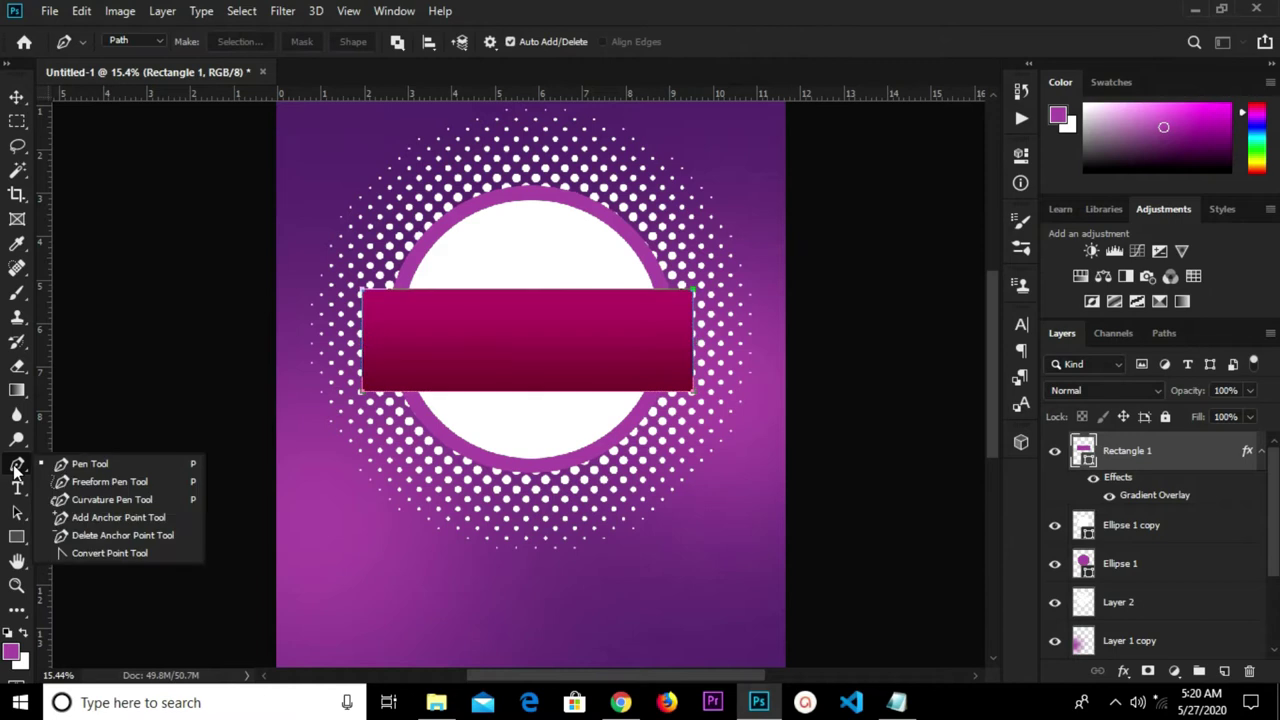
{"action": "left_click", "coordinate": [77, 518]}
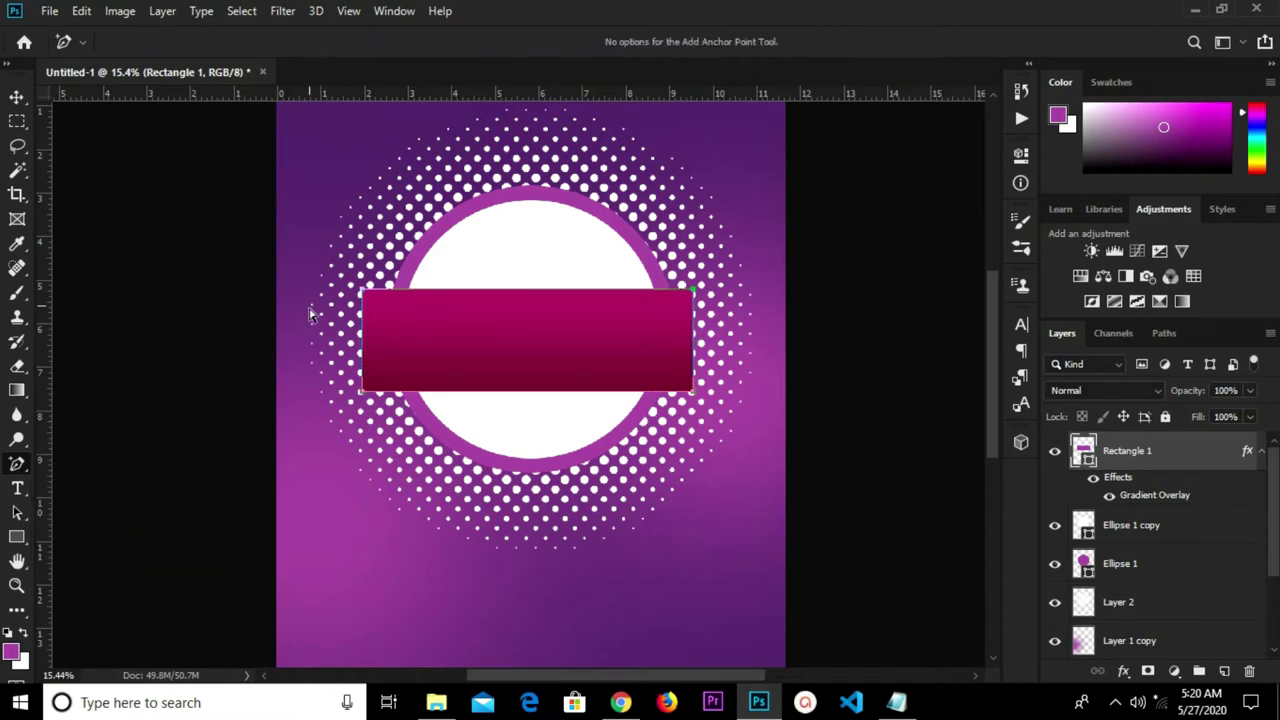
{"action": "scroll", "coordinate": [372, 300], "scroll_direction": "up", "scroll_amount": 3}
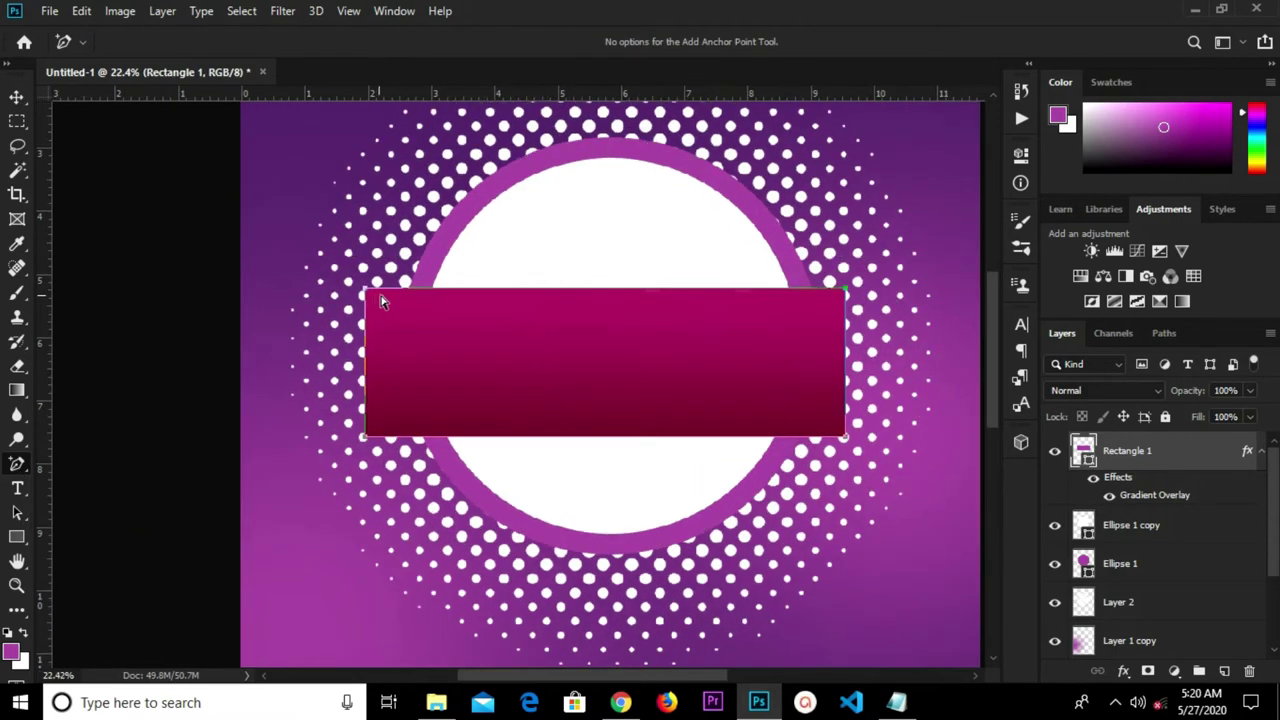
{"action": "scroll", "coordinate": [372, 298], "scroll_direction": "up", "scroll_amount": 2}
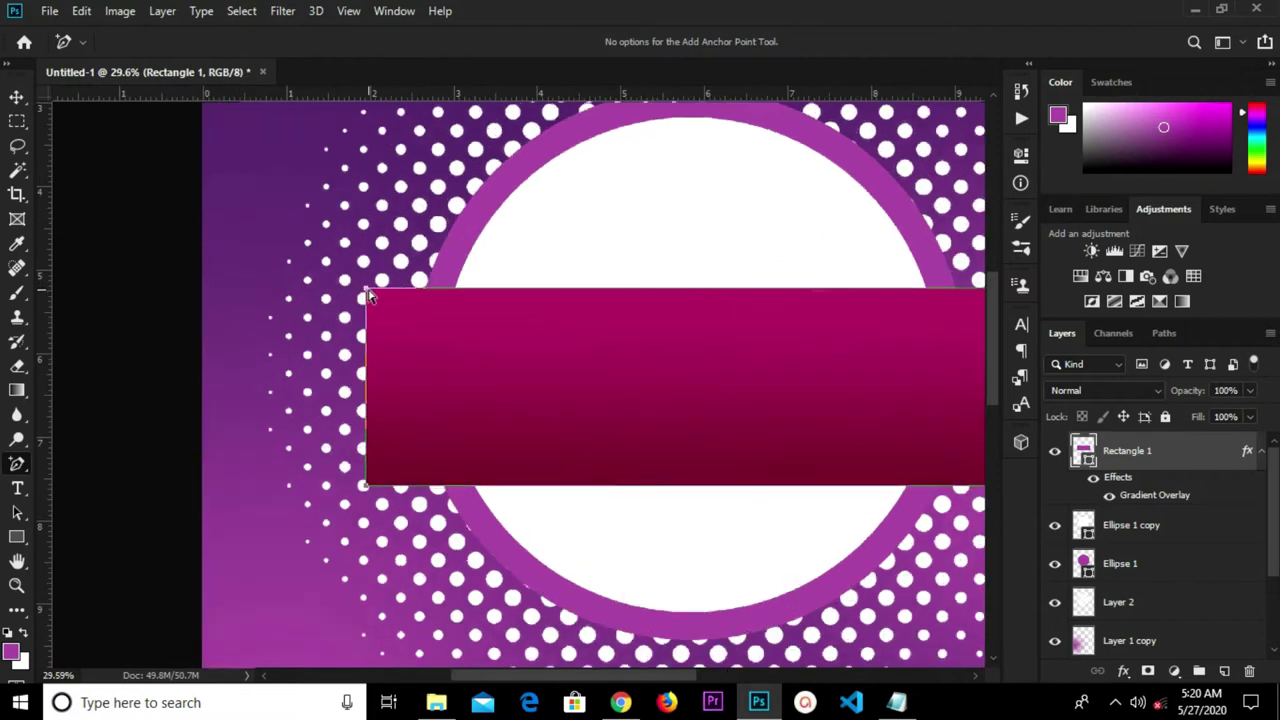
{"action": "left_click_drag", "start_coordinate": [368, 295], "coordinate": [360, 248]}
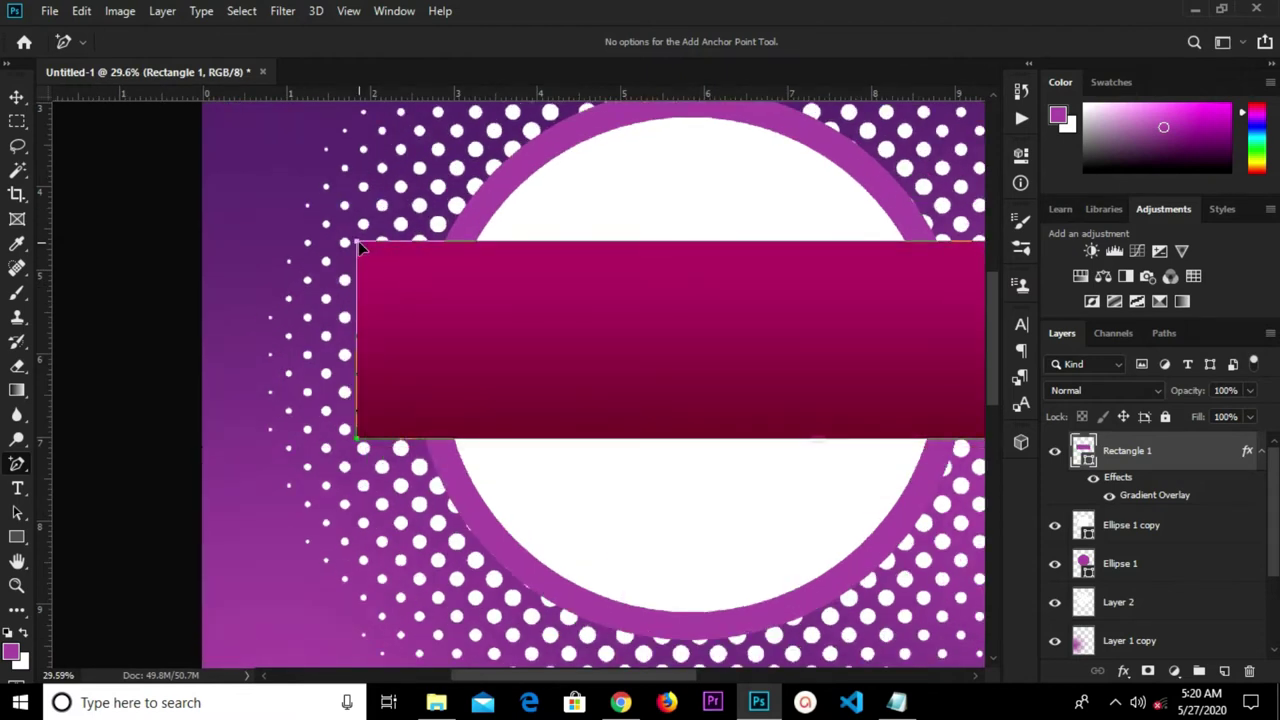
{"action": "key", "text": "ctrl+z"}
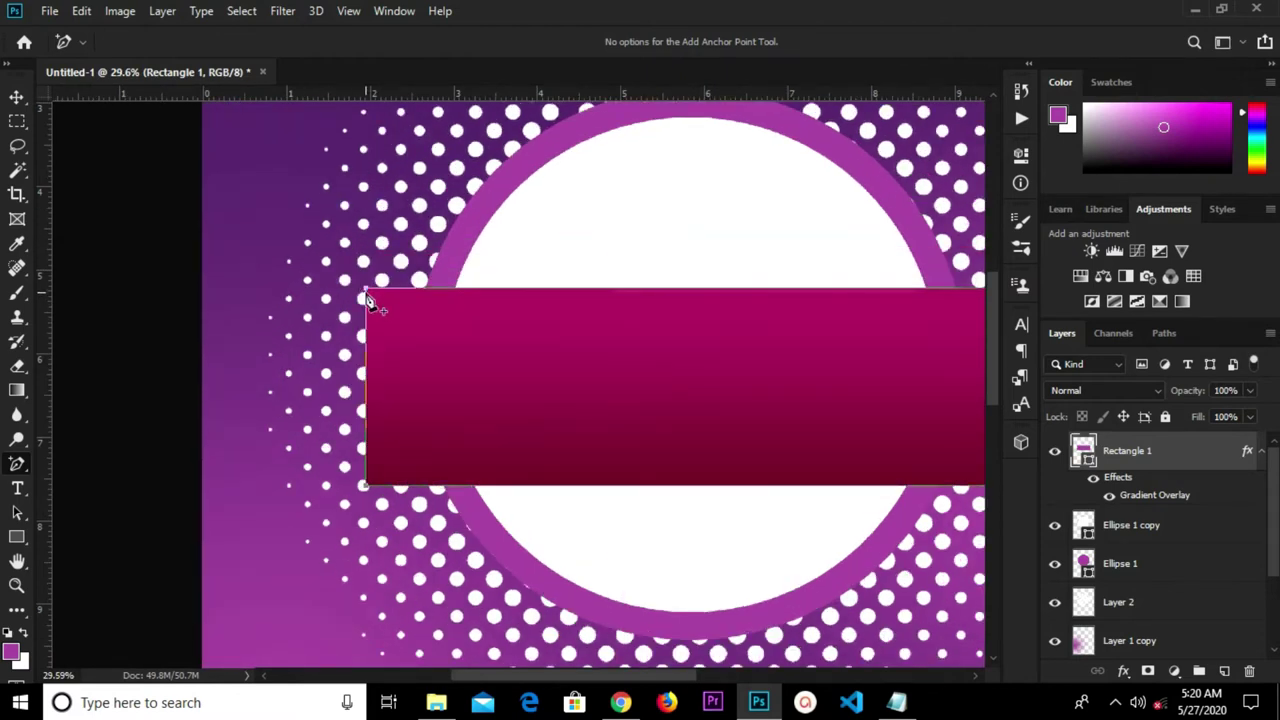
{"action": "left_click_drag", "start_coordinate": [367, 295], "coordinate": [367, 212]}
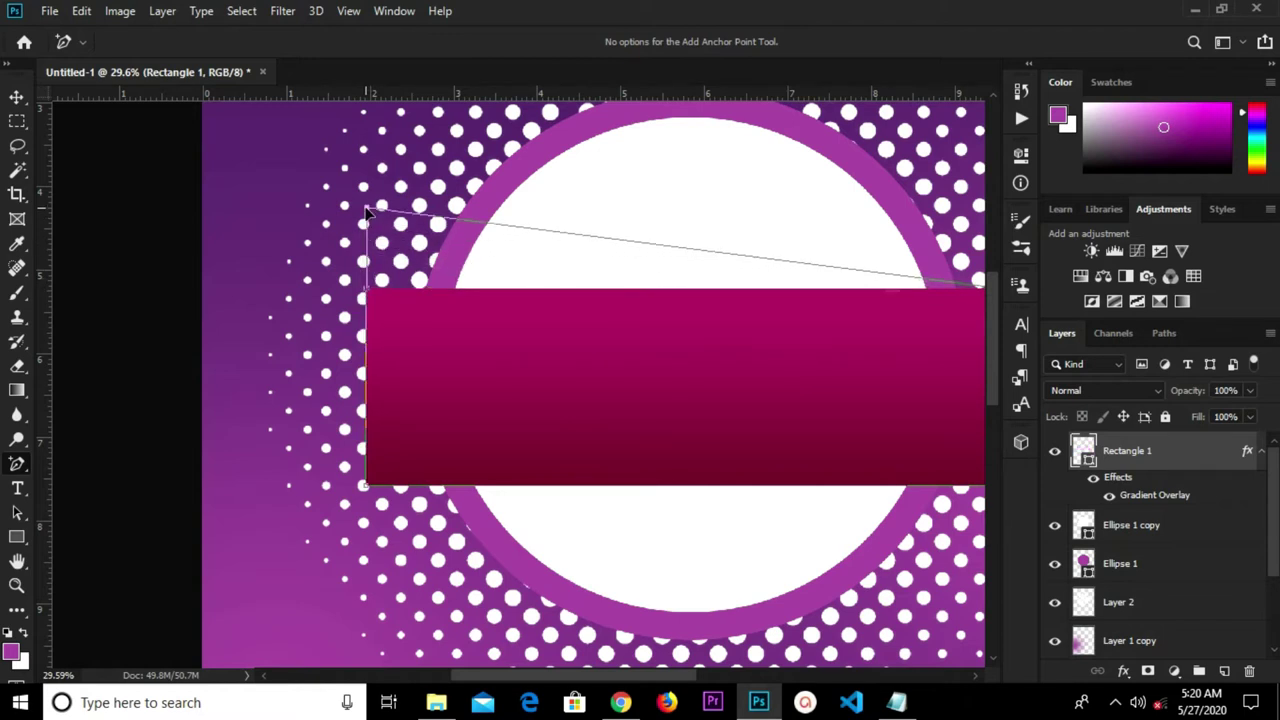
{"action": "left_click_drag", "start_coordinate": [367, 212], "coordinate": [367, 202]}
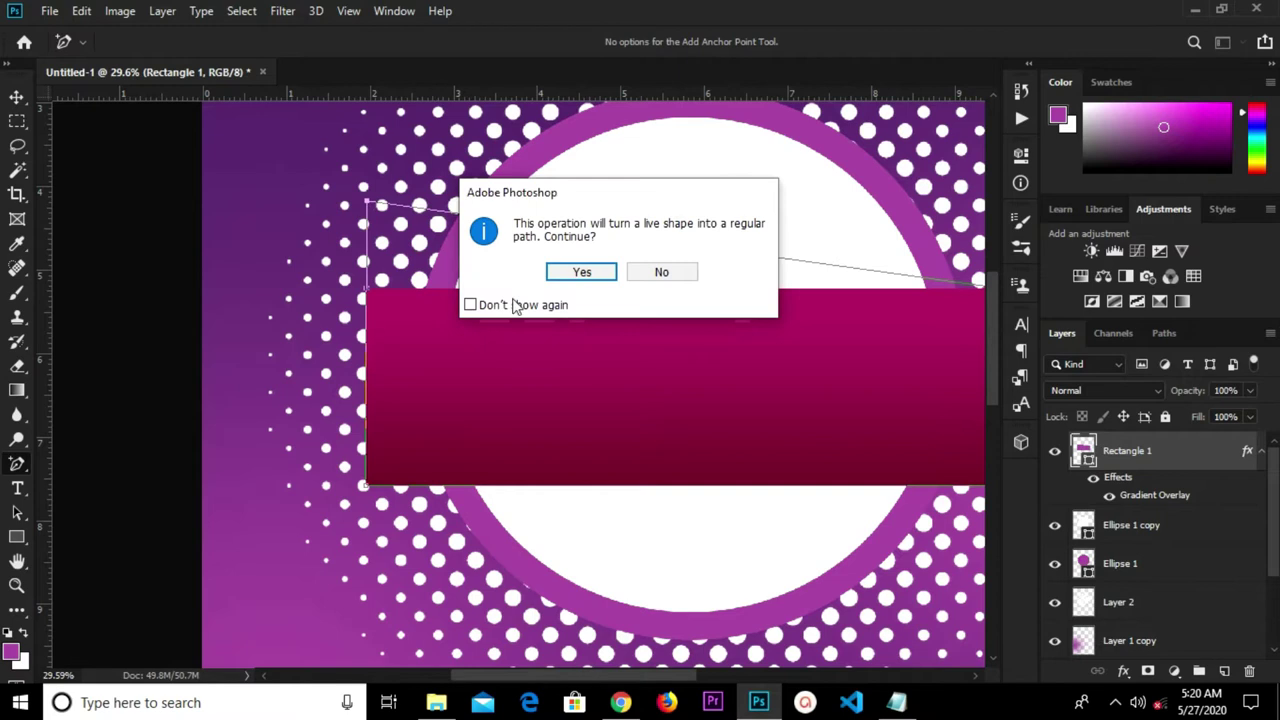
{"action": "left_click", "coordinate": [577, 271]}
Move the lower-right corner of Rectangle 1 horizontally inward so its right side slants.
{"action": "scroll", "coordinate": [577, 297], "scroll_direction": "down", "scroll_amount": 3}
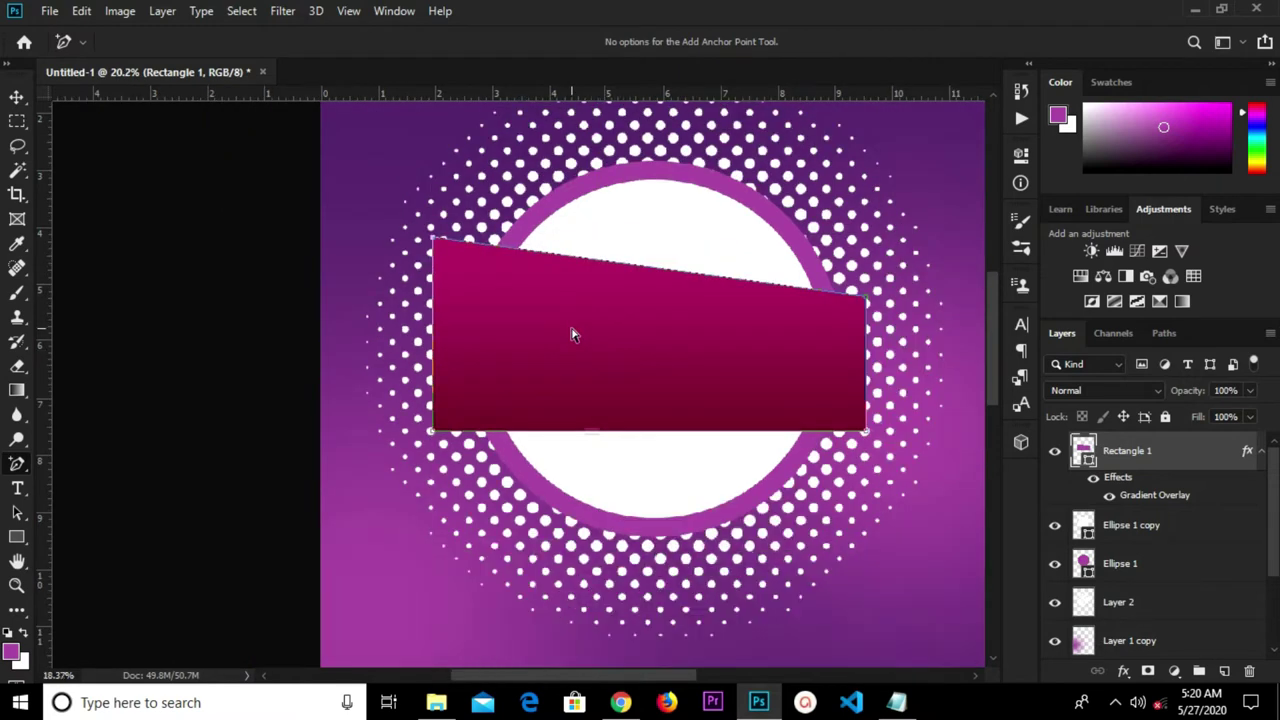
{"action": "scroll", "coordinate": [800, 315], "scroll_direction": "up", "scroll_amount": 2}
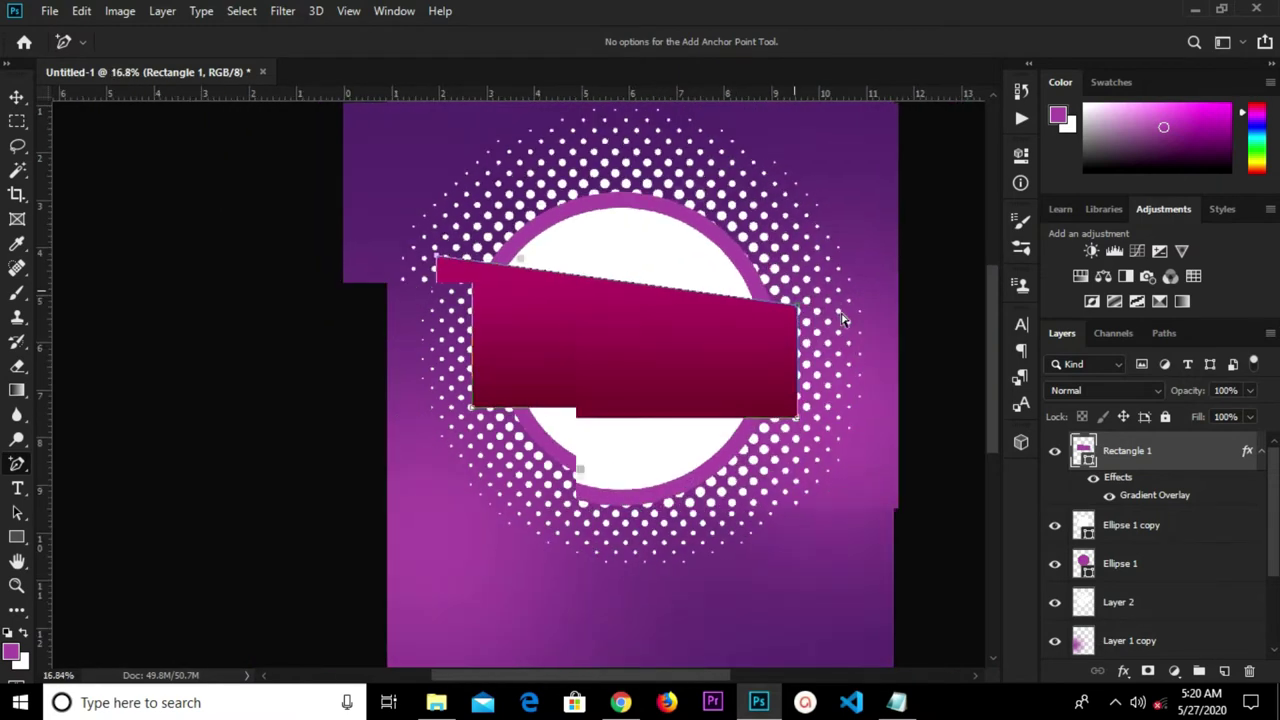
{"action": "scroll", "coordinate": [787, 311], "scroll_direction": "up", "scroll_amount": 3}
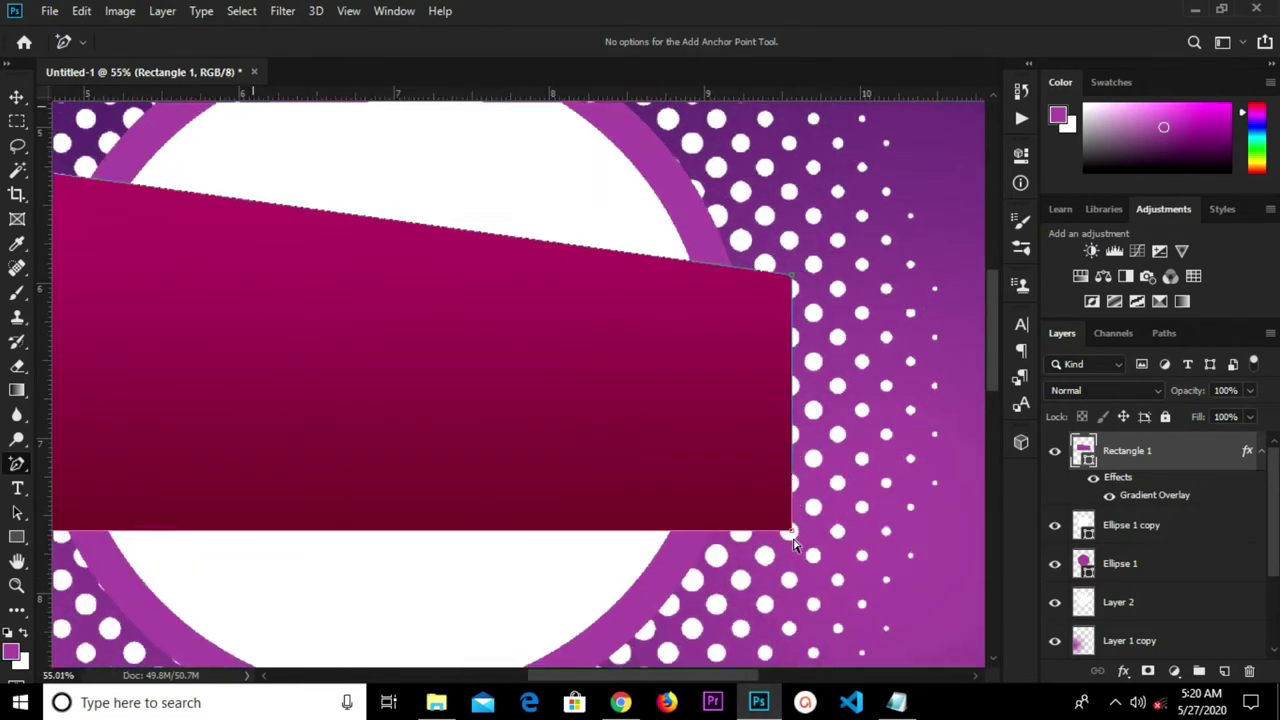
{"action": "scroll", "coordinate": [795, 540], "scroll_direction": "up", "scroll_amount": 3}
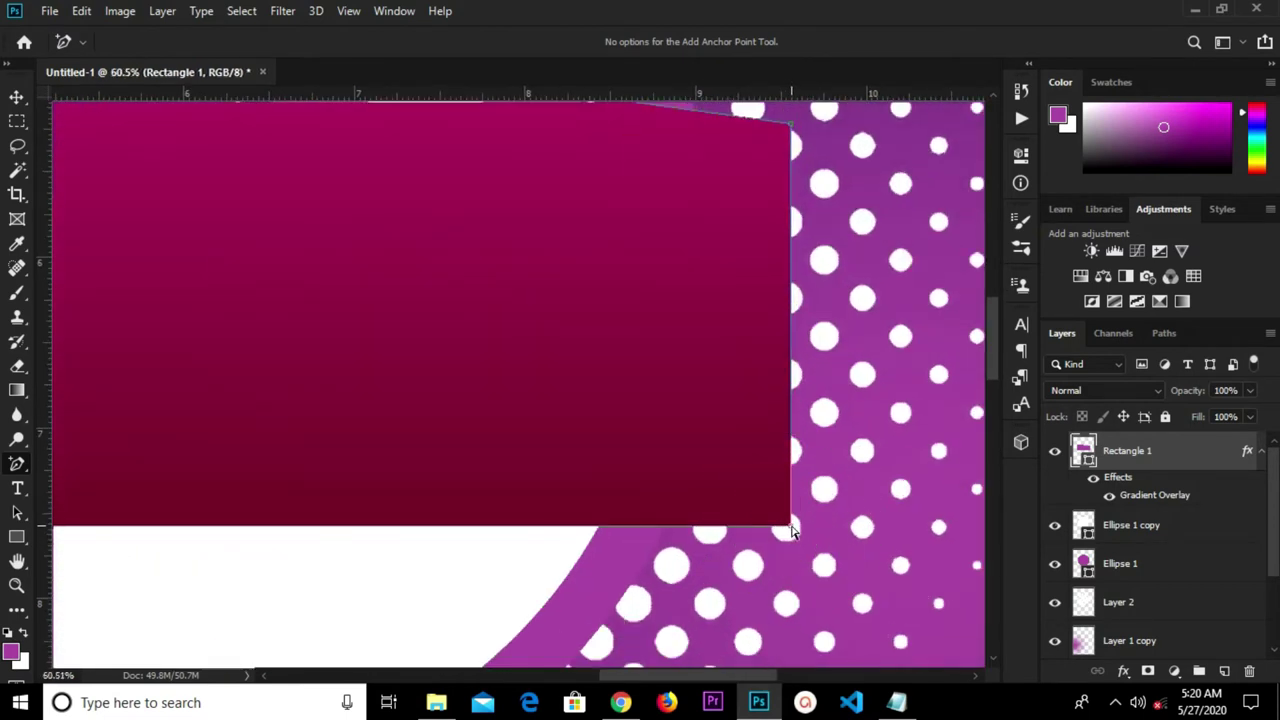
{"action": "left_click_drag", "start_coordinate": [792, 530], "coordinate": [652, 525]}
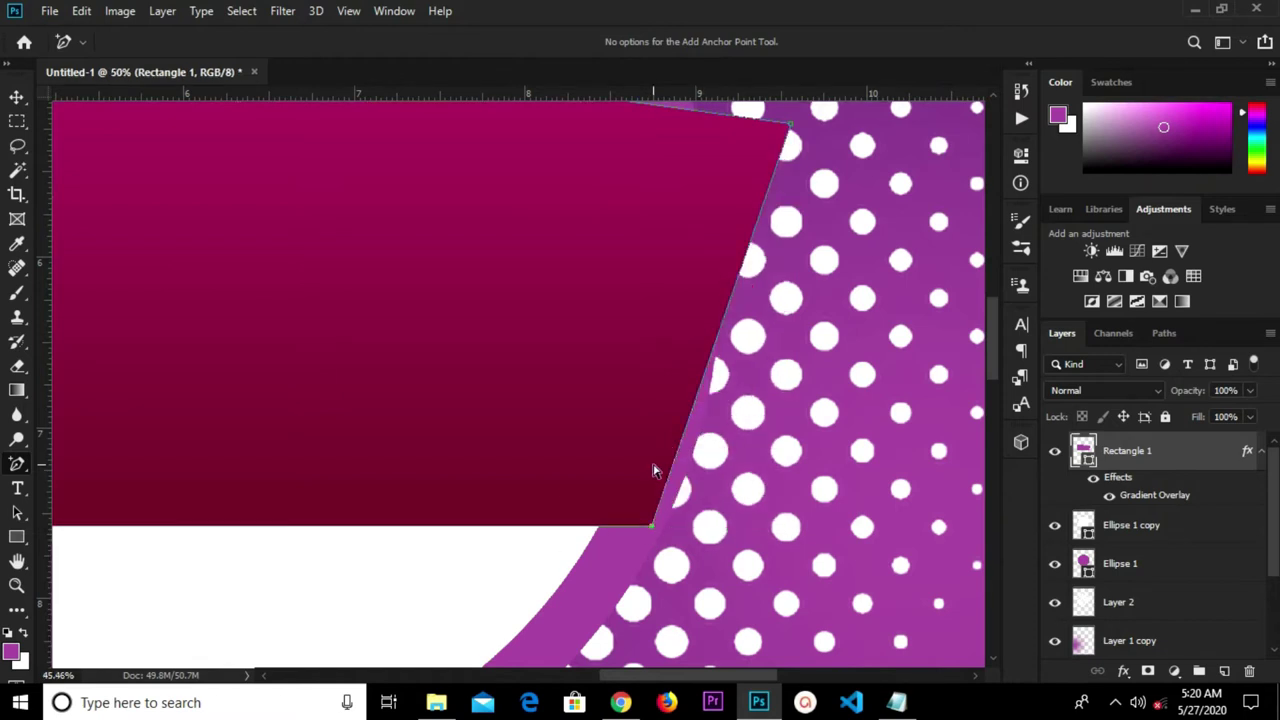
Raise the lower-left corner of Rectangle 1 slightly so the bottom edge tilts.
{"action": "scroll", "coordinate": [652, 470], "scroll_direction": "down", "scroll_amount": 5}
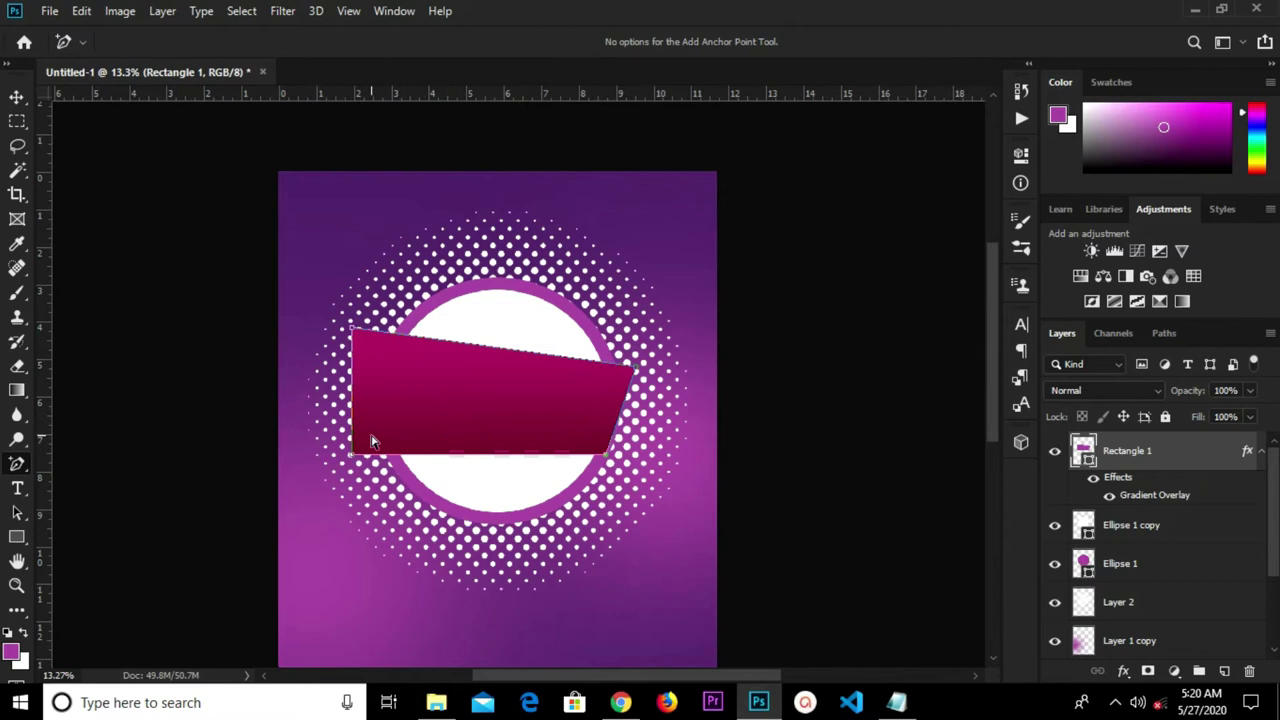
{"action": "scroll", "coordinate": [362, 443], "scroll_direction": "up", "scroll_amount": 3}
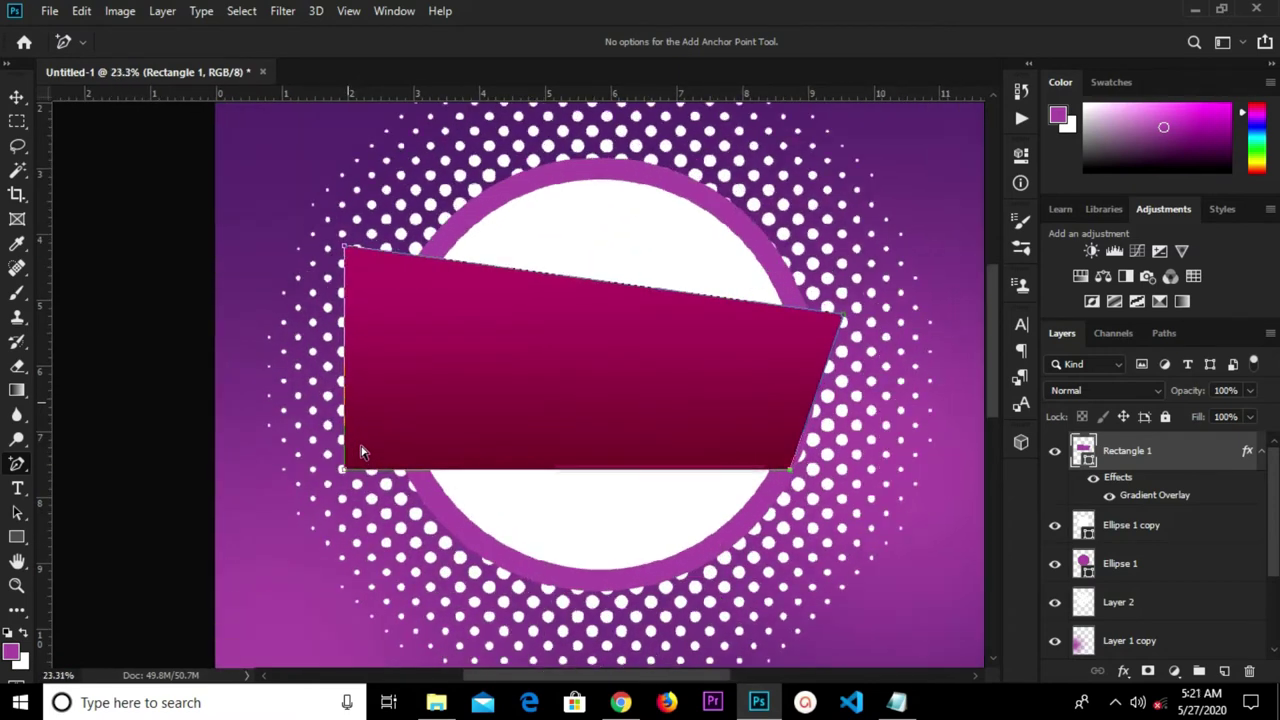
{"action": "scroll", "coordinate": [342, 478], "scroll_direction": "up", "scroll_amount": 3}
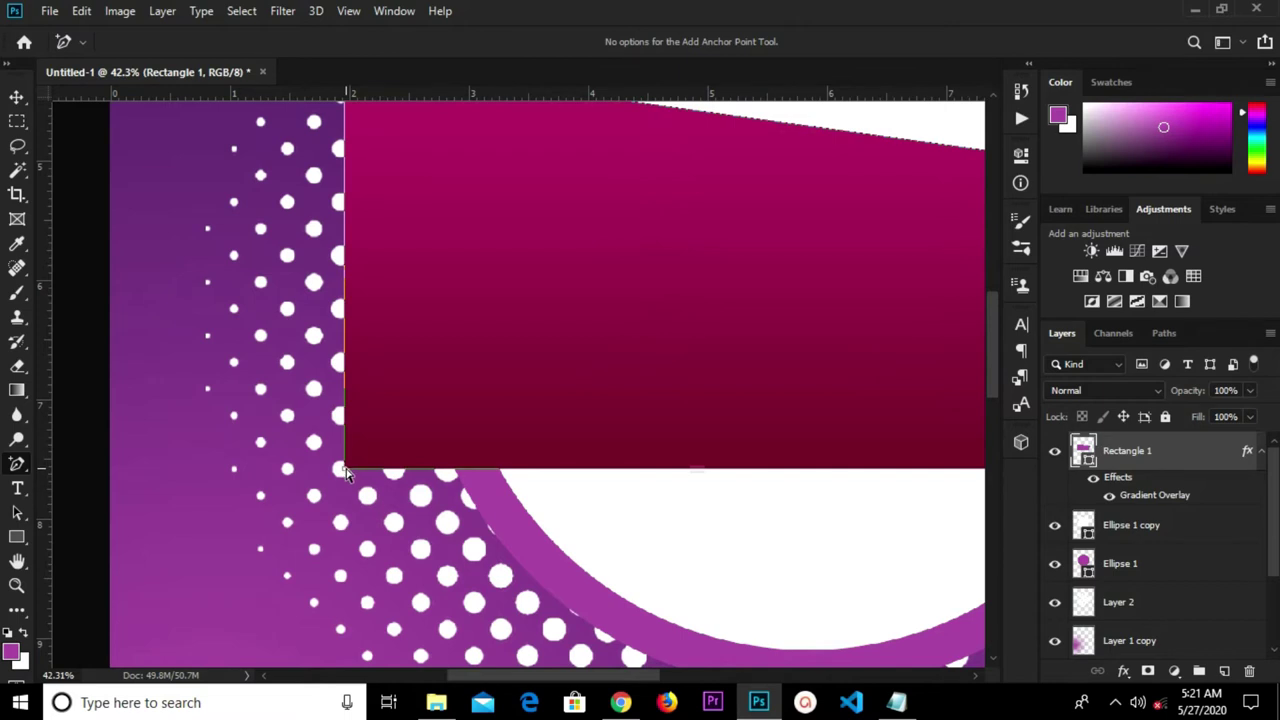
{"action": "left_click_drag", "start_coordinate": [345, 473], "coordinate": [338, 429]}
Nudge the lower-right corner of Rectangle 1 slightly upward so the bottom edge is nearly level.
{"action": "scroll", "coordinate": [400, 414], "scroll_direction": "down", "scroll_amount": 5}
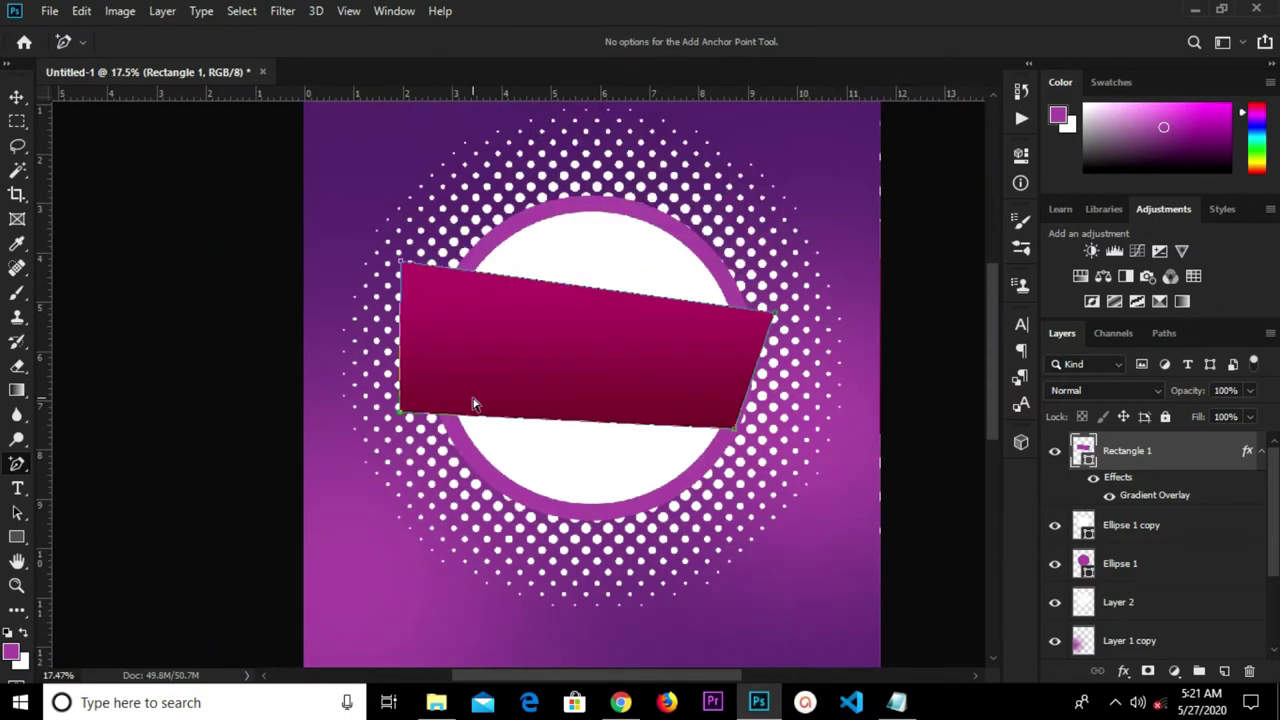
{"action": "scroll", "coordinate": [738, 440], "scroll_direction": "up", "scroll_amount": 3}
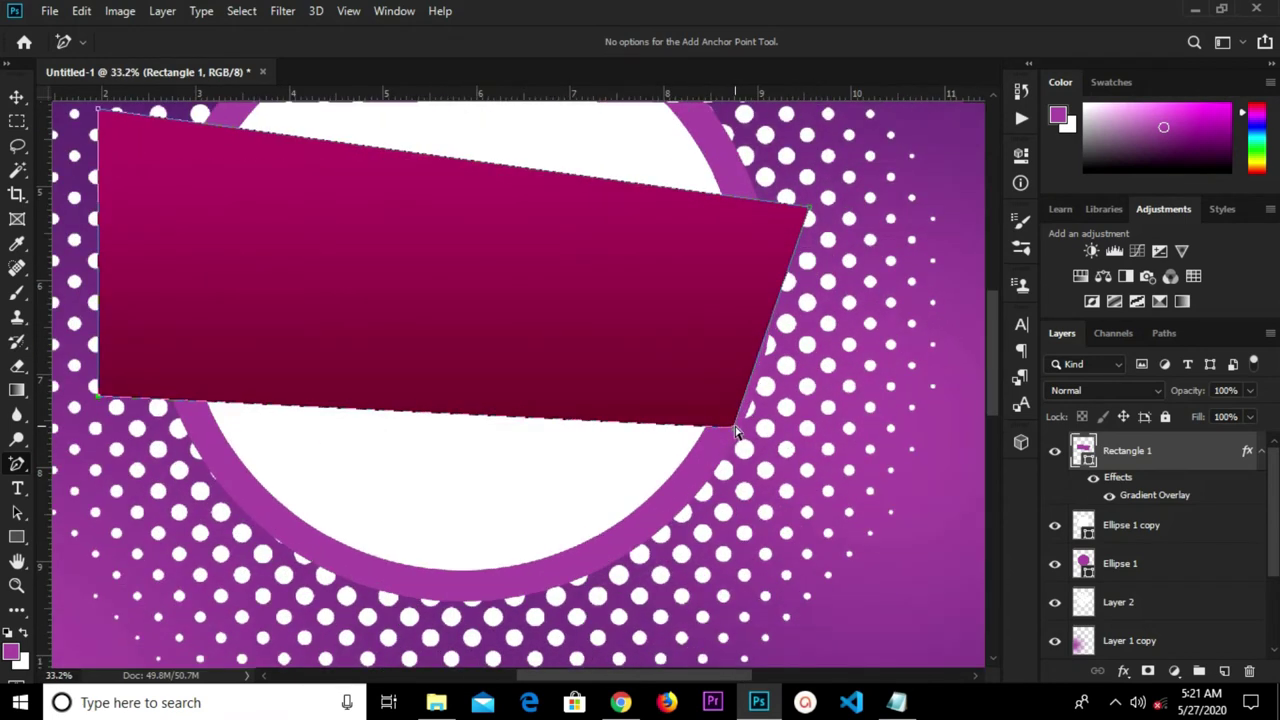
{"action": "left_click_drag", "start_coordinate": [737, 434], "coordinate": [743, 409]}
{"action": "scroll", "coordinate": [590, 336], "scroll_direction": "down", "scroll_amount": 3}
{"action": "scroll", "coordinate": [590, 336], "scroll_direction": "down", "scroll_amount": 2}
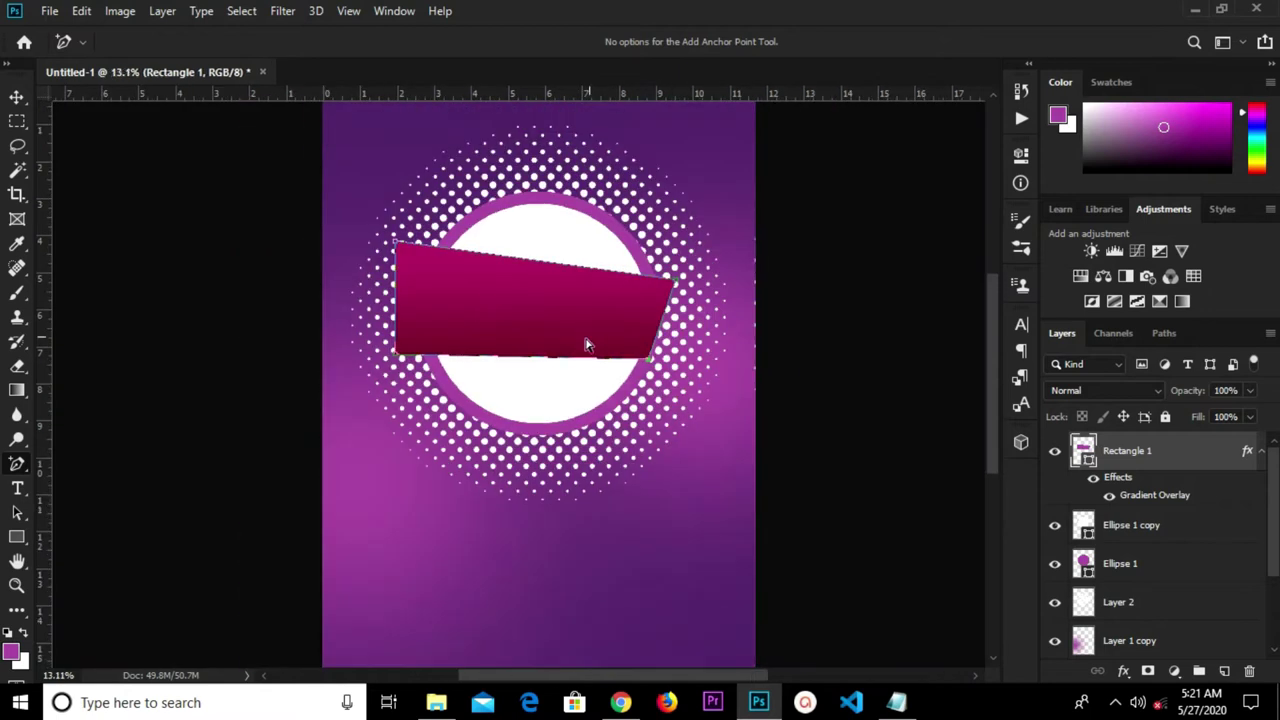
Enlarge the reshaped Rectangle 1 from its lower-right corner to about 105% width and 114% height.
{"action": "key", "text": "v"}
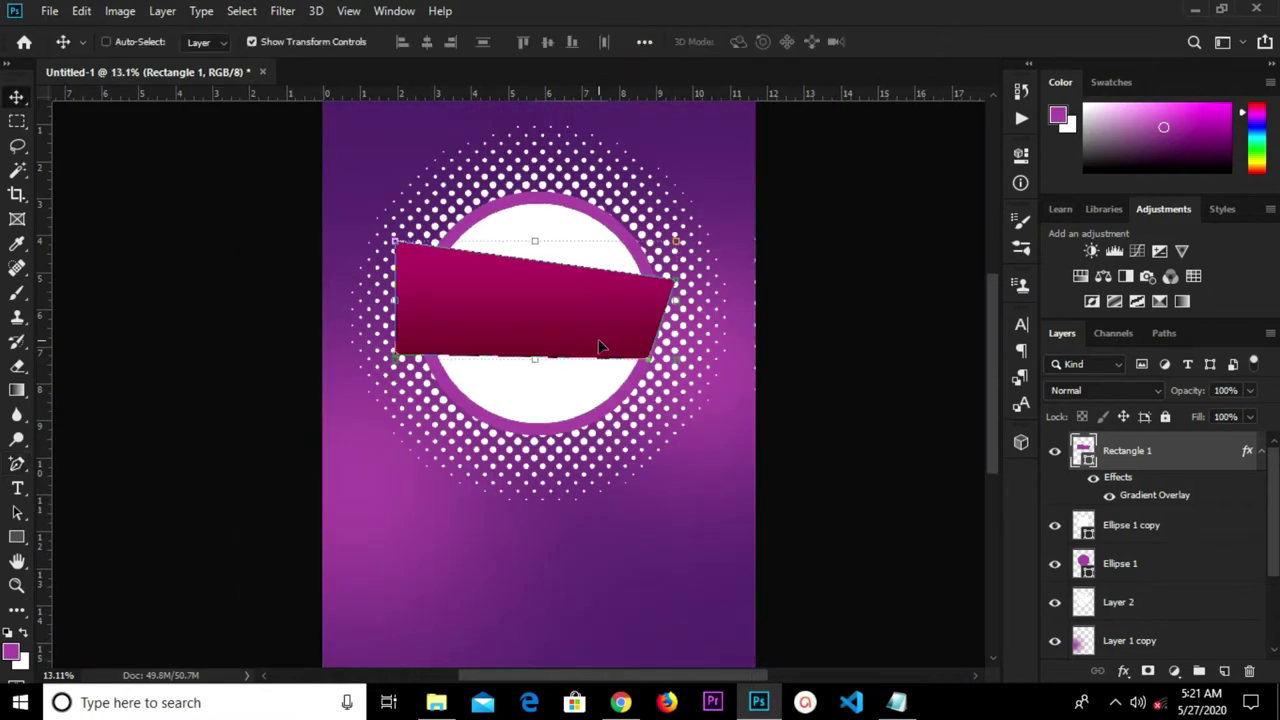
{"action": "left_click", "coordinate": [608, 352]}
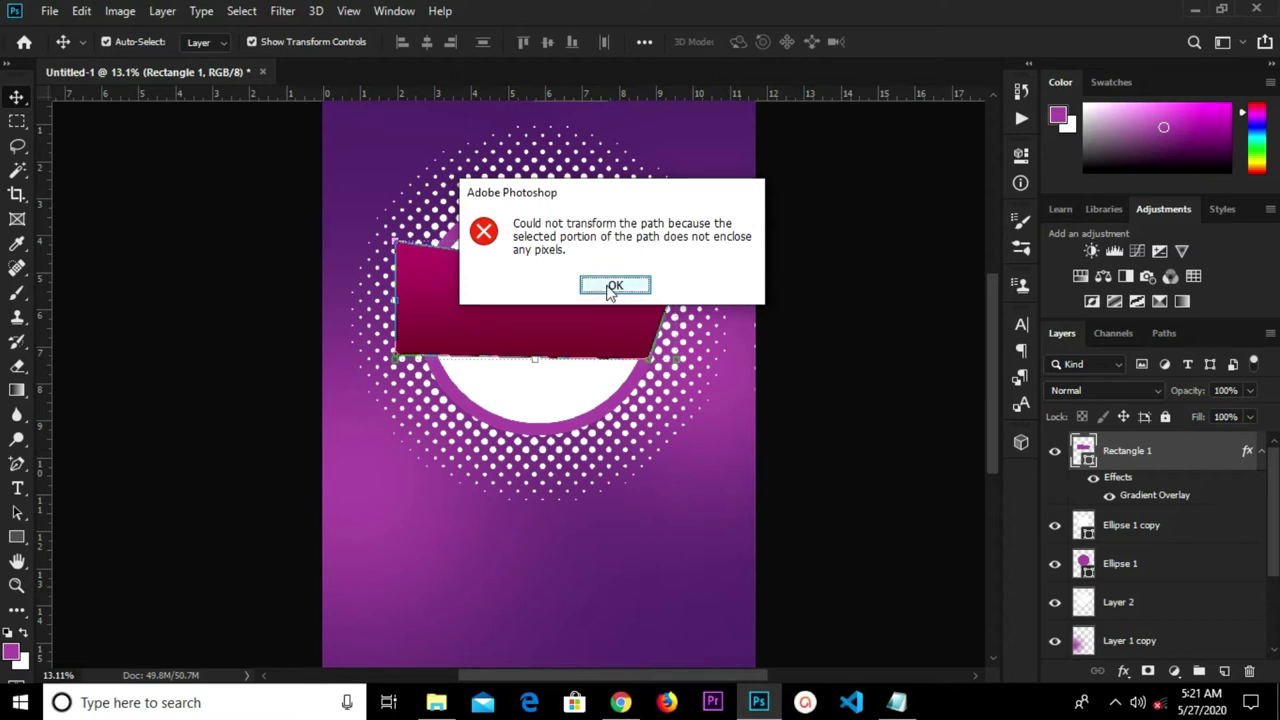
{"action": "left_click", "coordinate": [613, 287]}
{"action": "scroll", "coordinate": [595, 330], "scroll_direction": "up", "scroll_amount": 1}
{"action": "scroll", "coordinate": [595, 330], "scroll_direction": "up", "scroll_amount": 1}
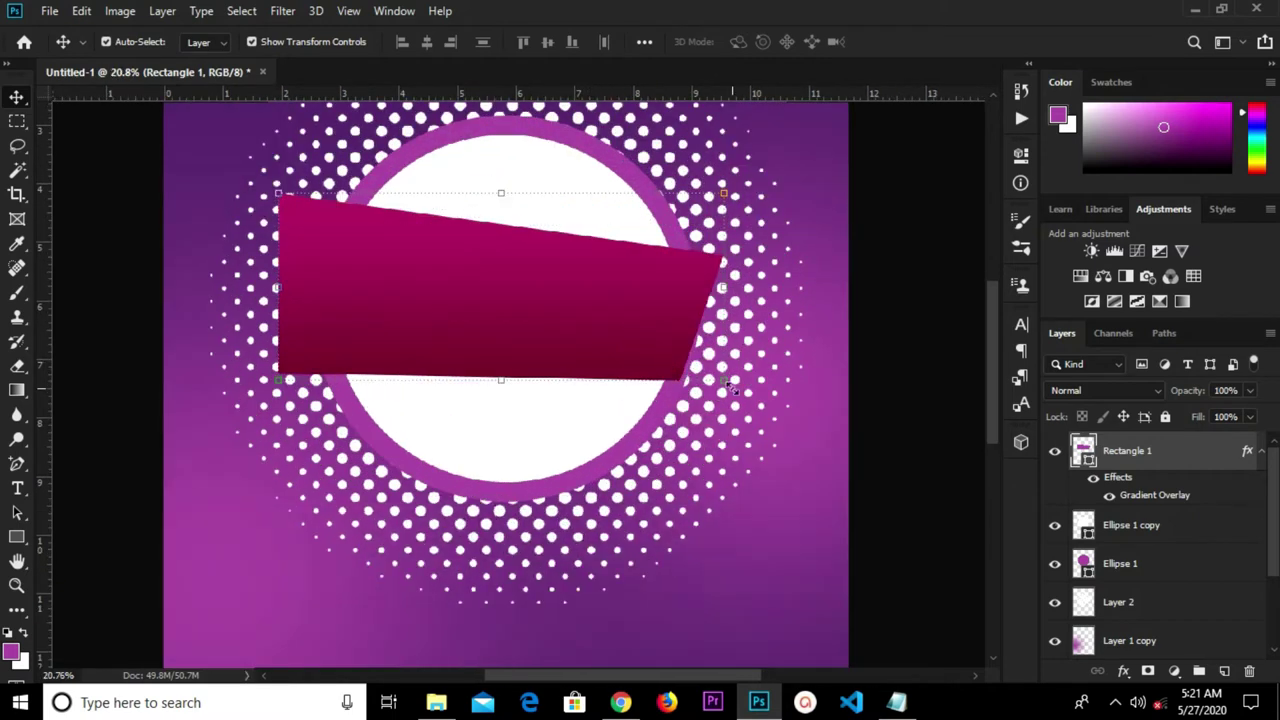
{"action": "left_click_drag", "start_coordinate": [726, 378], "coordinate": [730, 386]}
{"action": "left_click_drag", "start_coordinate": [748, 402], "coordinate": [749, 407]}
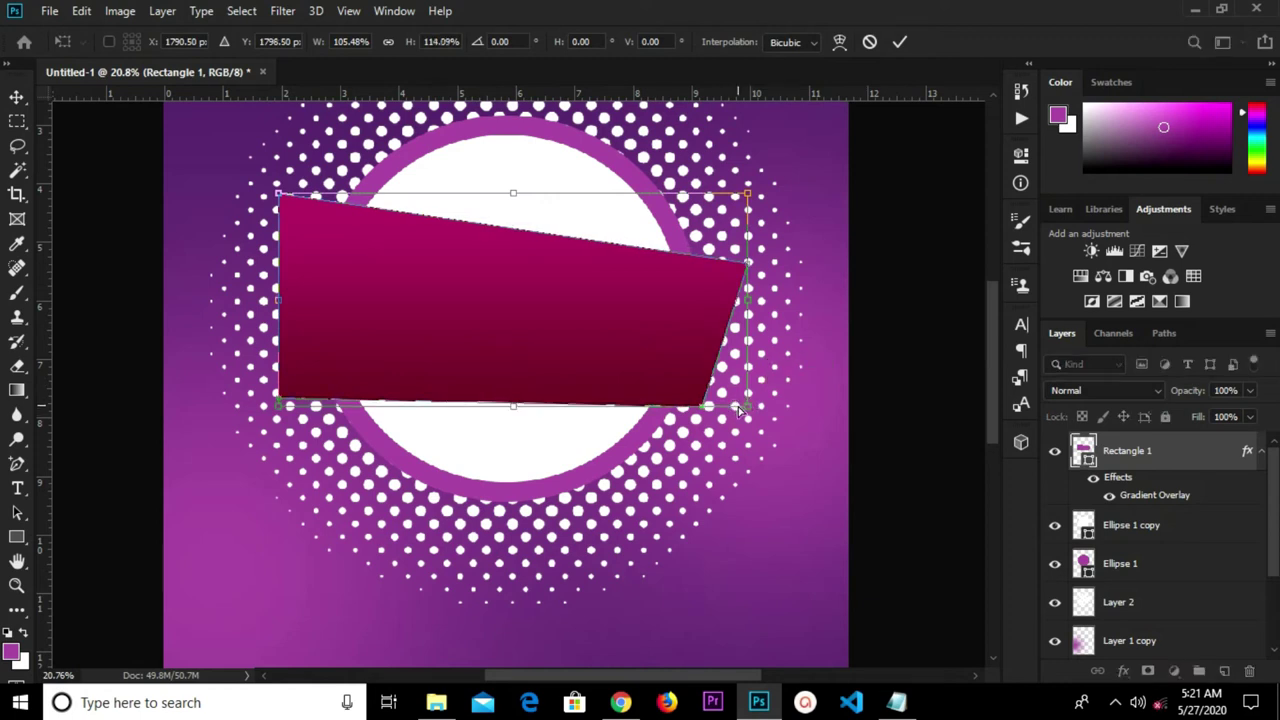
{"action": "scroll", "coordinate": [745, 405], "scroll_direction": "down", "scroll_amount": 1}
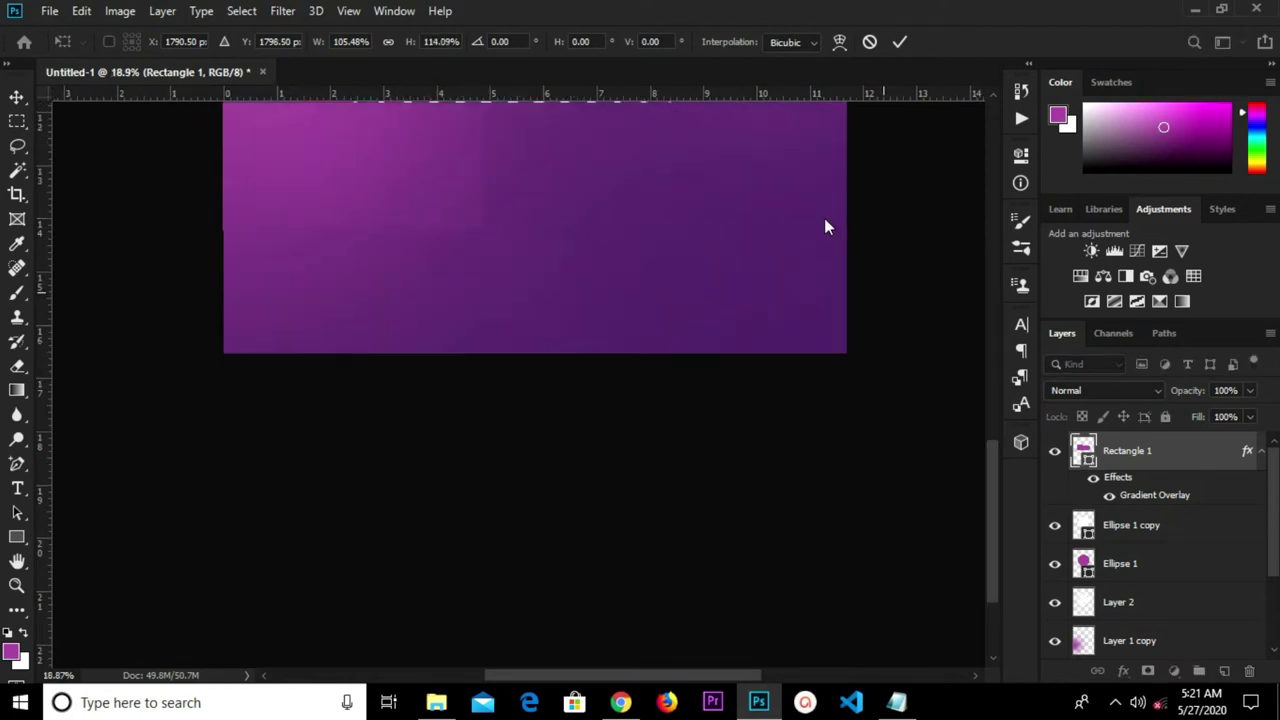
{"action": "scroll", "coordinate": [824, 226], "scroll_direction": "down", "scroll_amount": 8}
{"action": "scroll", "coordinate": [510, 296], "scroll_direction": "up", "scroll_amount": 4}
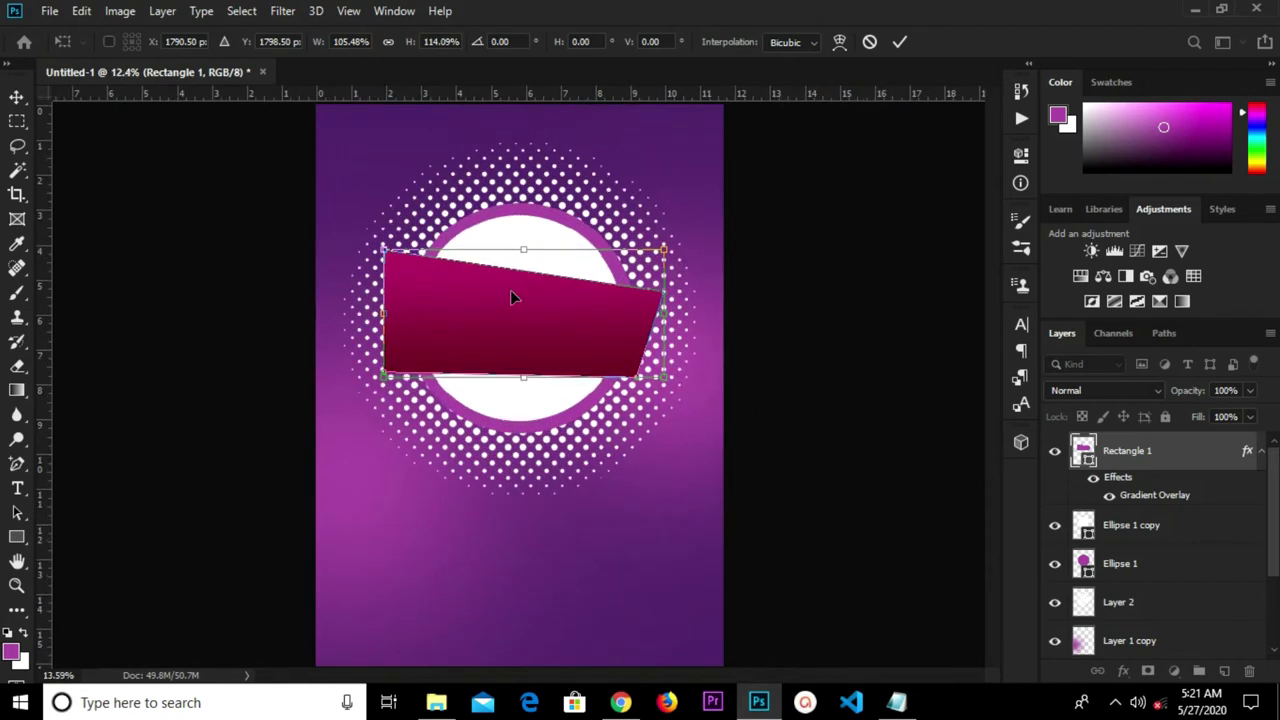
{"action": "scroll", "coordinate": [510, 296], "scroll_direction": "up", "scroll_amount": 1}
{"action": "left_click", "coordinate": [900, 42]}
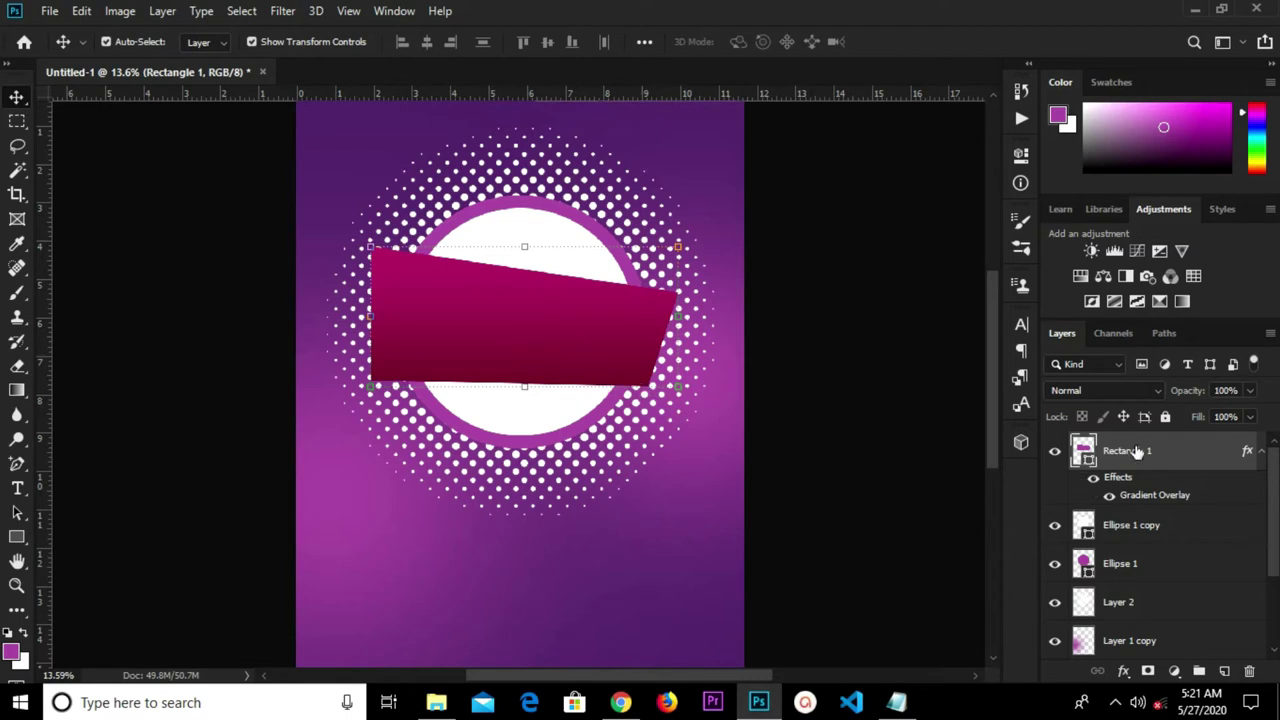
Duplicate the Rectangle 1 layer, keeping the copy in the same position as the original.
{"action": "left_click", "coordinate": [1055, 452]}
{"action": "left_click", "coordinate": [1055, 452]}
{"action": "key", "text": "ctrl+j"}
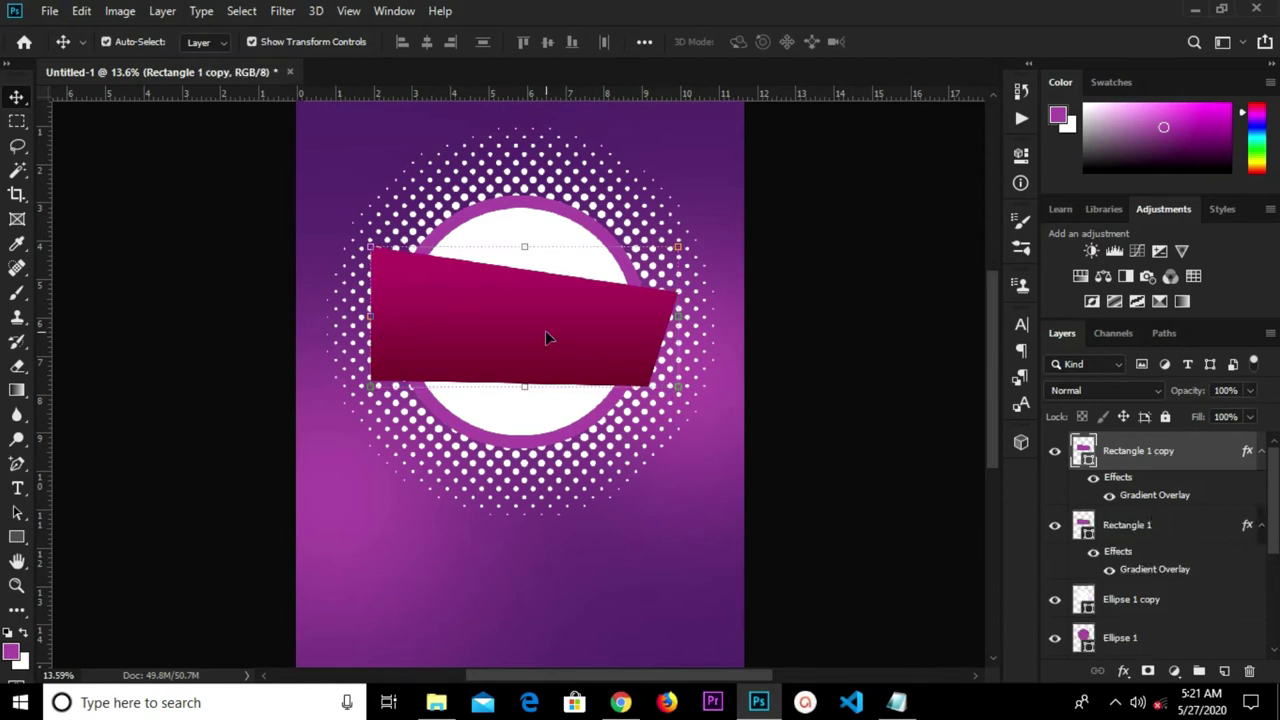
{"action": "left_click_drag", "start_coordinate": [558, 358], "coordinate": [526, 451]}
{"action": "key", "text": "ctrl+z"}
Pull the upper-right corner anchor of Rectangle 1 copy far inward to the left, just below the banner's top edge.
{"action": "left_click", "coordinate": [17, 463]}
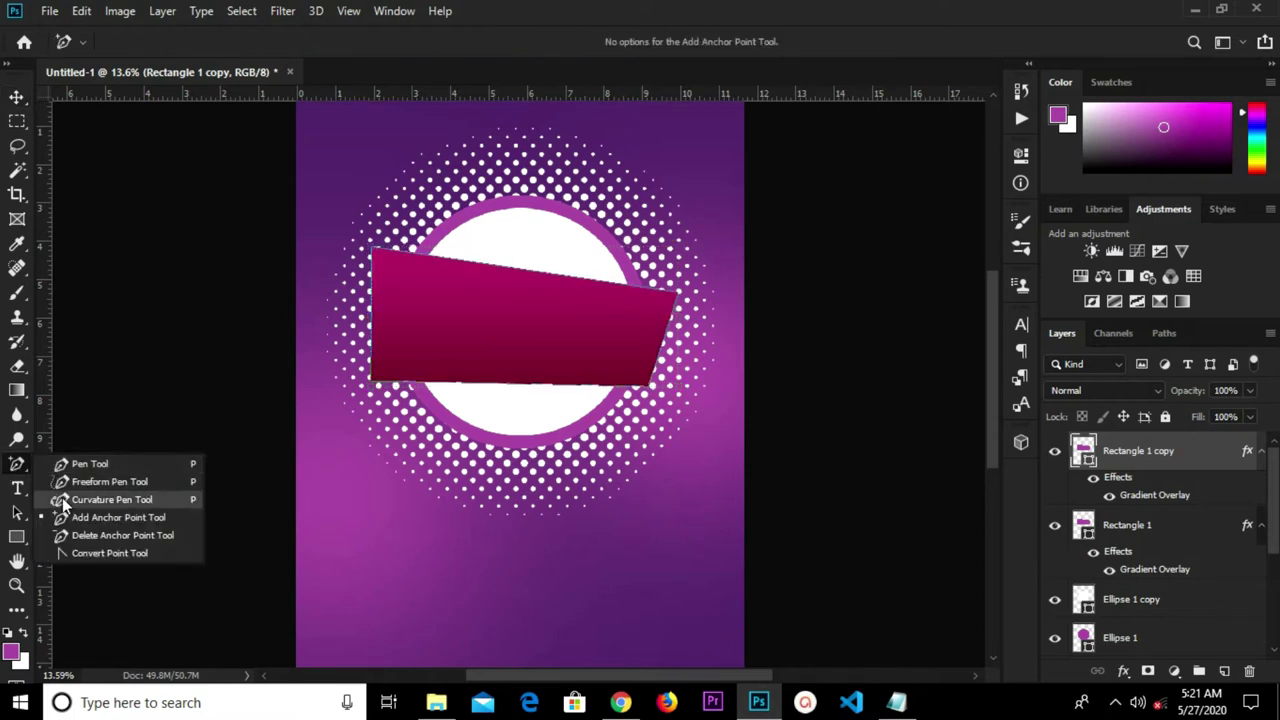
{"action": "left_click", "coordinate": [68, 521]}
{"action": "scroll", "coordinate": [640, 300], "scroll_direction": "up", "scroll_amount": 3}
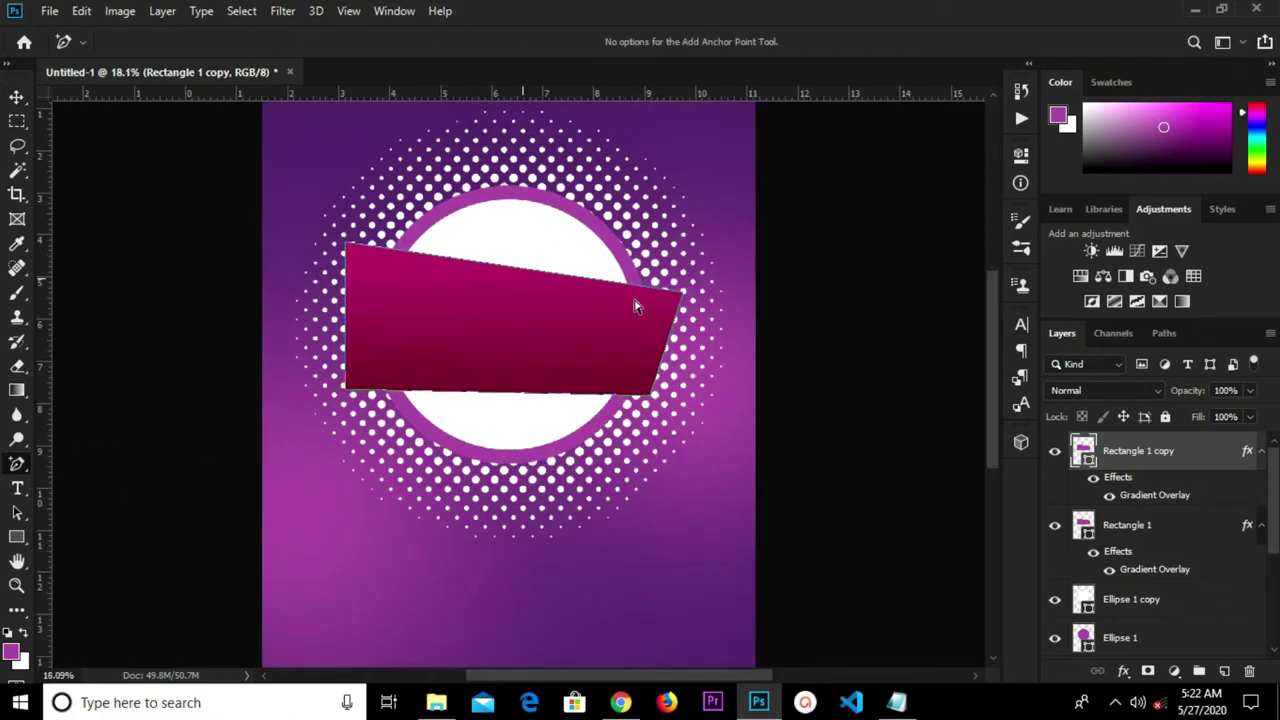
{"action": "scroll", "coordinate": [685, 295], "scroll_direction": "up", "scroll_amount": 1}
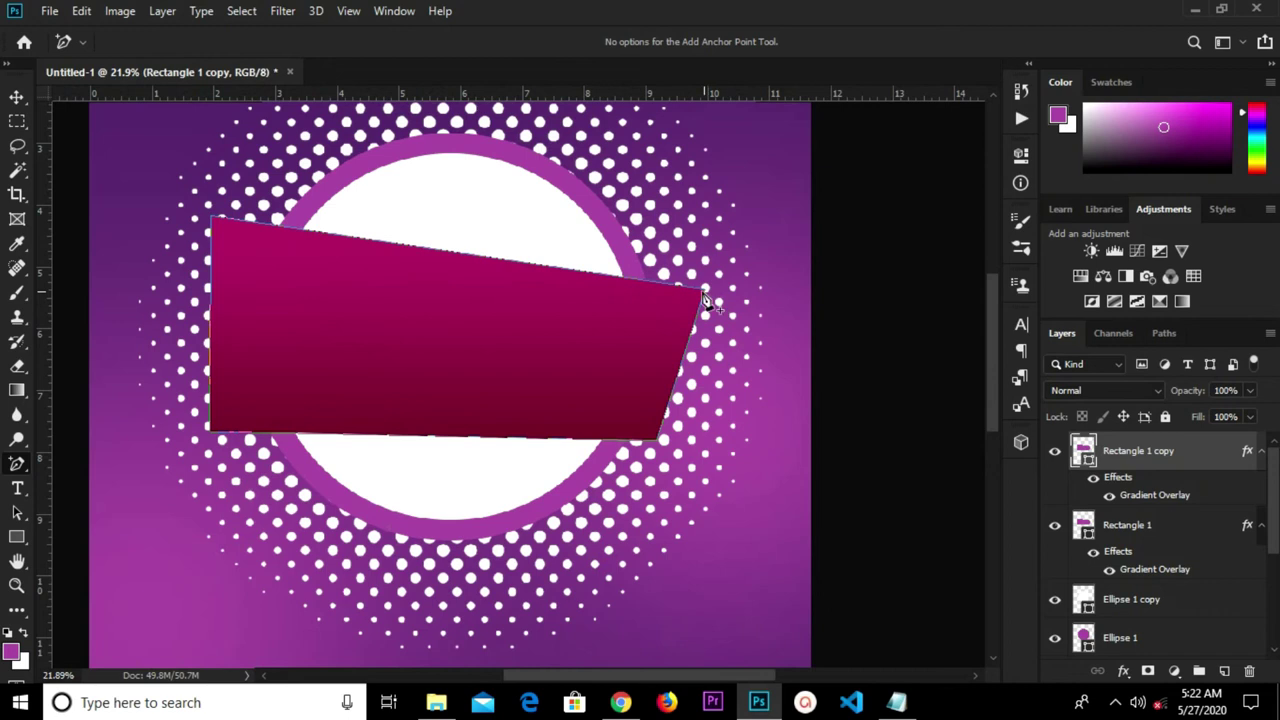
{"action": "scroll", "coordinate": [700, 298], "scroll_direction": "up", "scroll_amount": 1}
{"action": "scroll", "coordinate": [705, 295], "scroll_direction": "up", "scroll_amount": 3}
{"action": "left_click_drag", "start_coordinate": [708, 293], "coordinate": [256, 276]}
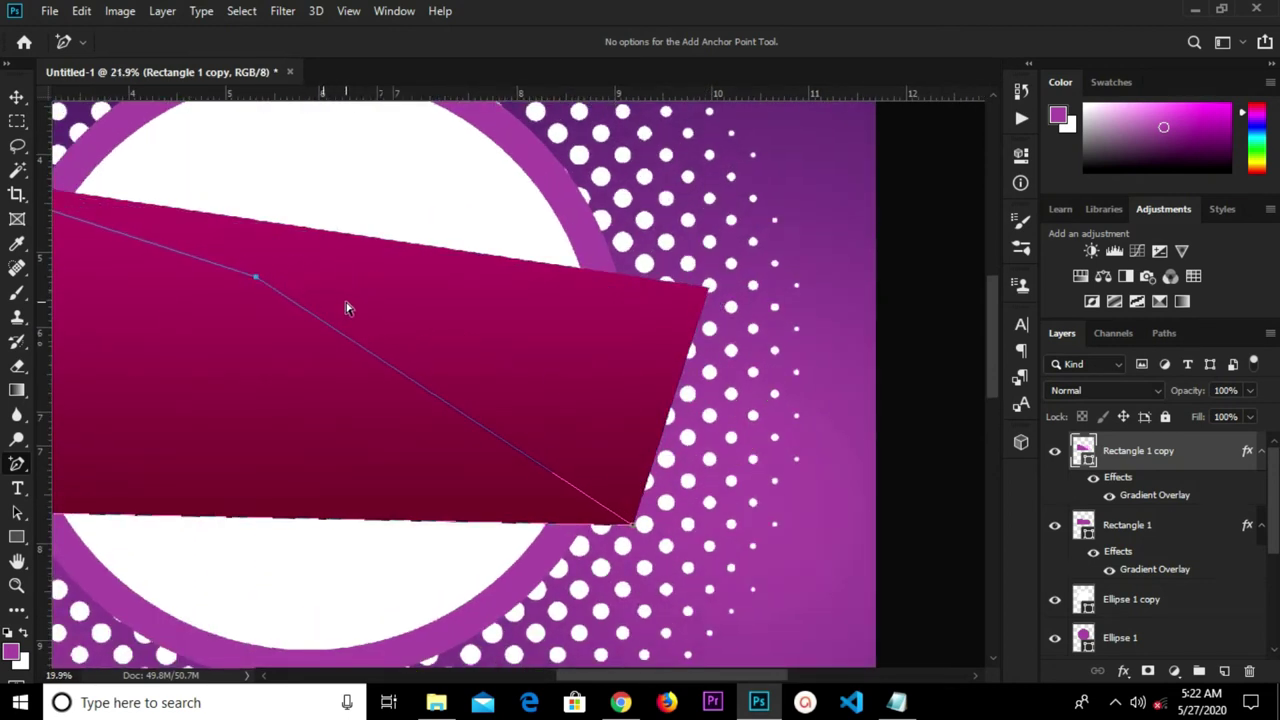
Pull the lower-right corner anchor of Rectangle 1 copy far left and slightly below the banner's bottom edge.
{"action": "scroll", "coordinate": [337, 307], "scroll_direction": "down", "scroll_amount": 3}
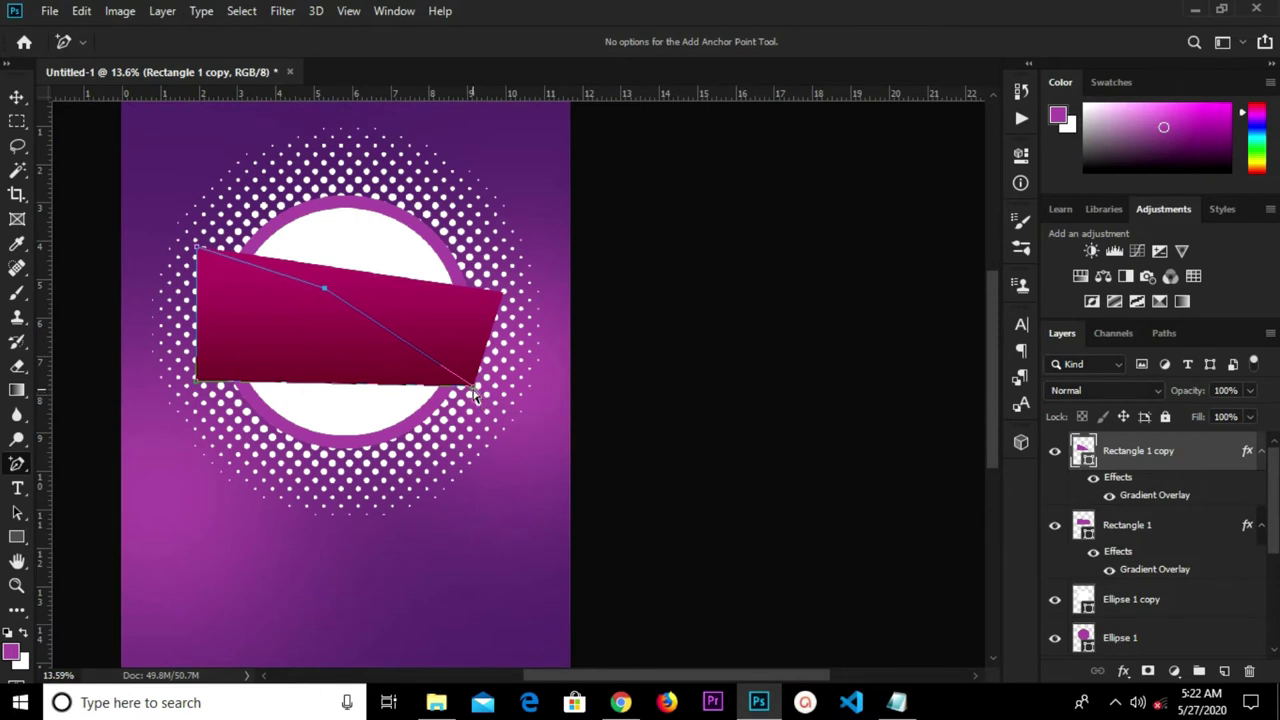
{"action": "left_click_drag", "start_coordinate": [475, 393], "coordinate": [250, 416]}
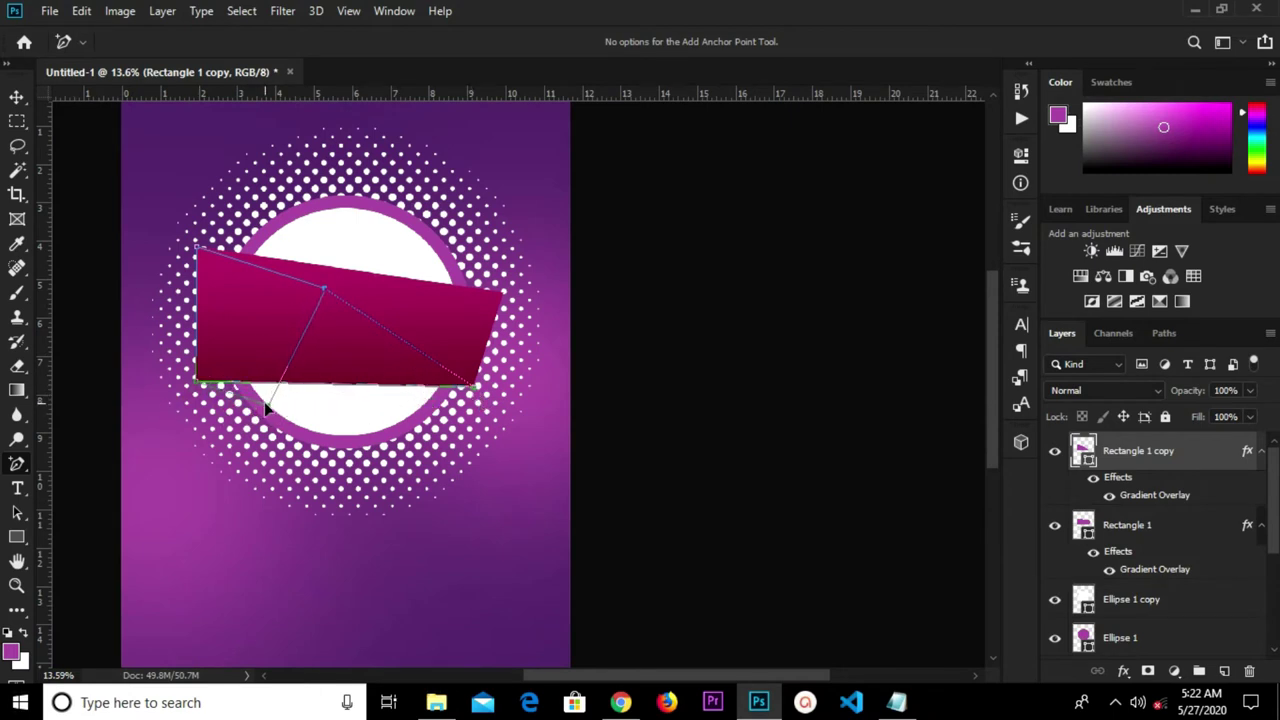
{"action": "left_click_drag", "start_coordinate": [266, 408], "coordinate": [267, 404]}
Narrow Rectangle 1 copy by adjusting its two right corners further left, and place its layer beneath Rectangle 1.
{"action": "scroll", "coordinate": [278, 306], "scroll_direction": "up", "scroll_amount": 2}
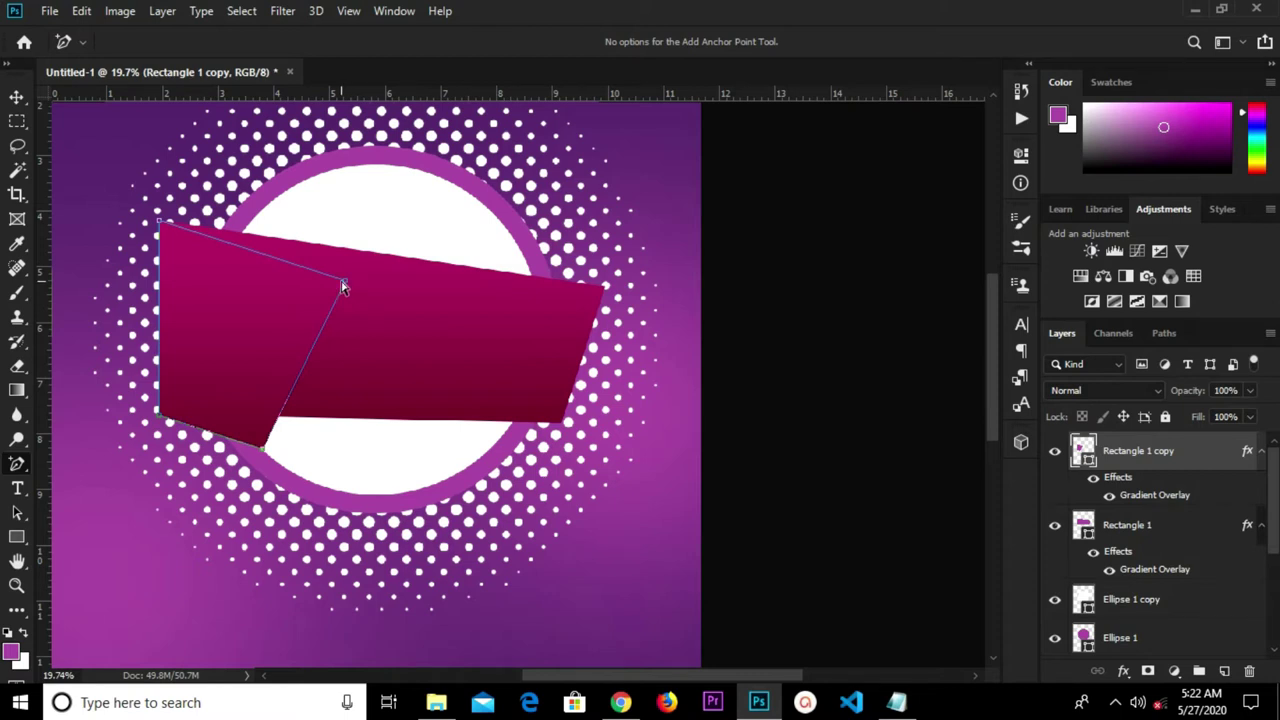
{"action": "left_click_drag", "start_coordinate": [345, 284], "coordinate": [295, 263]}
{"action": "mouse_move", "coordinate": [262, 445]}
{"action": "left_mouse_down"}
{"action": "mouse_move", "coordinate": [251, 386]}
{"action": "mouse_move", "coordinate": [222, 432]}
{"action": "mouse_move", "coordinate": [255, 452]}
{"action": "left_mouse_up"}
{"action": "left_click_drag", "start_coordinate": [1164, 462], "coordinate": [1160, 578]}
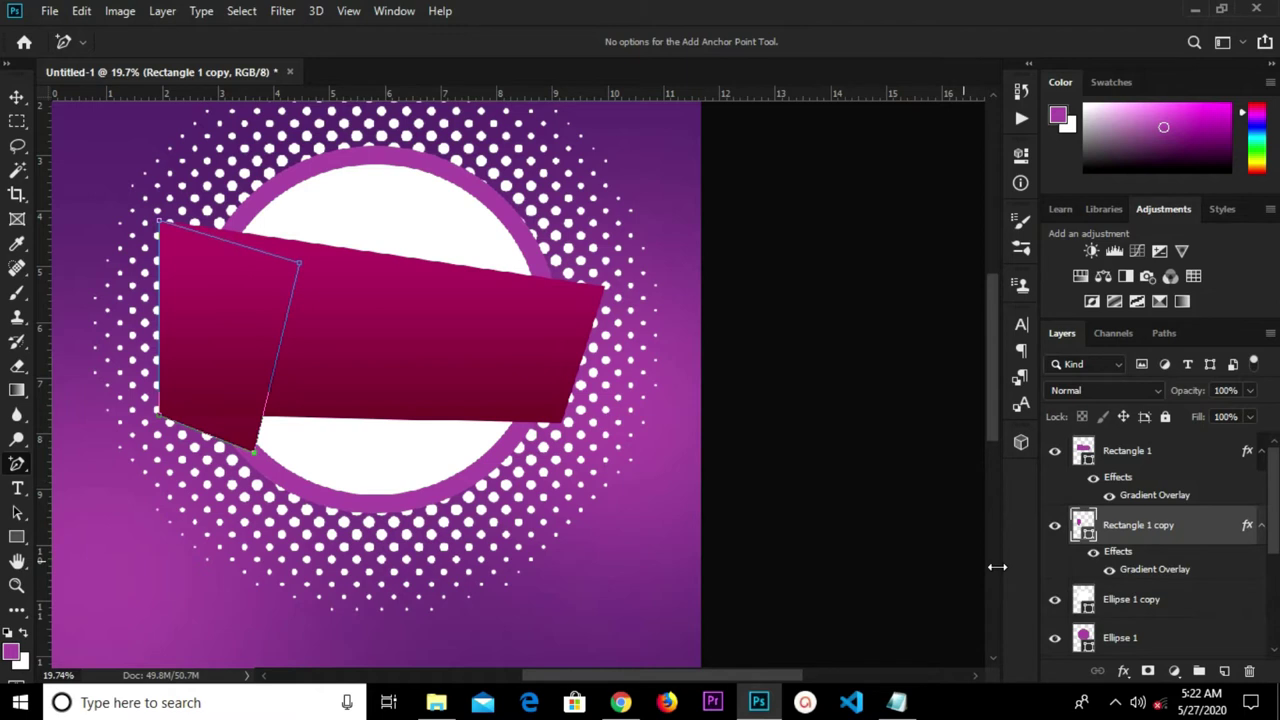
Place the Rectangle 1 copy layer beneath Ellipse 1 so the fold sits behind the ringed circle.
{"action": "left_click_drag", "start_coordinate": [1168, 532], "coordinate": [1170, 590]}
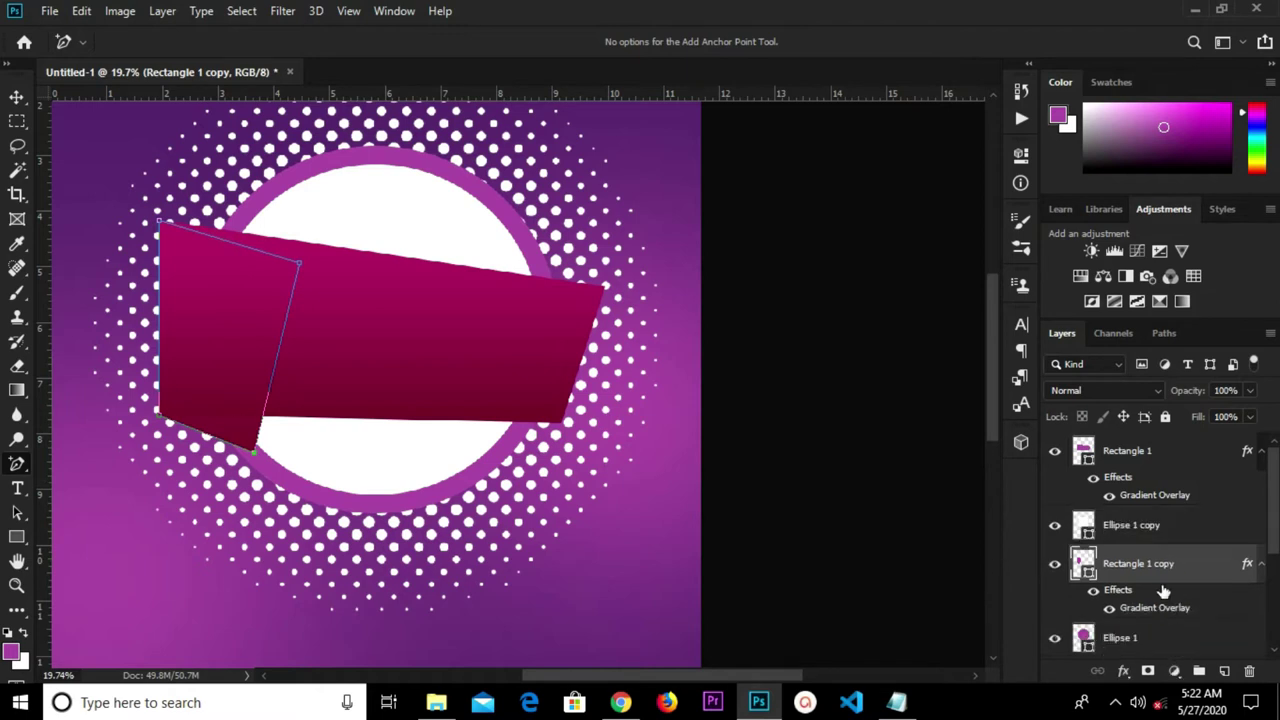
{"action": "scroll", "coordinate": [1160, 572], "scroll_direction": "down", "scroll_amount": 2}
{"action": "scroll", "coordinate": [1160, 572], "scroll_direction": "down", "scroll_amount": 2}
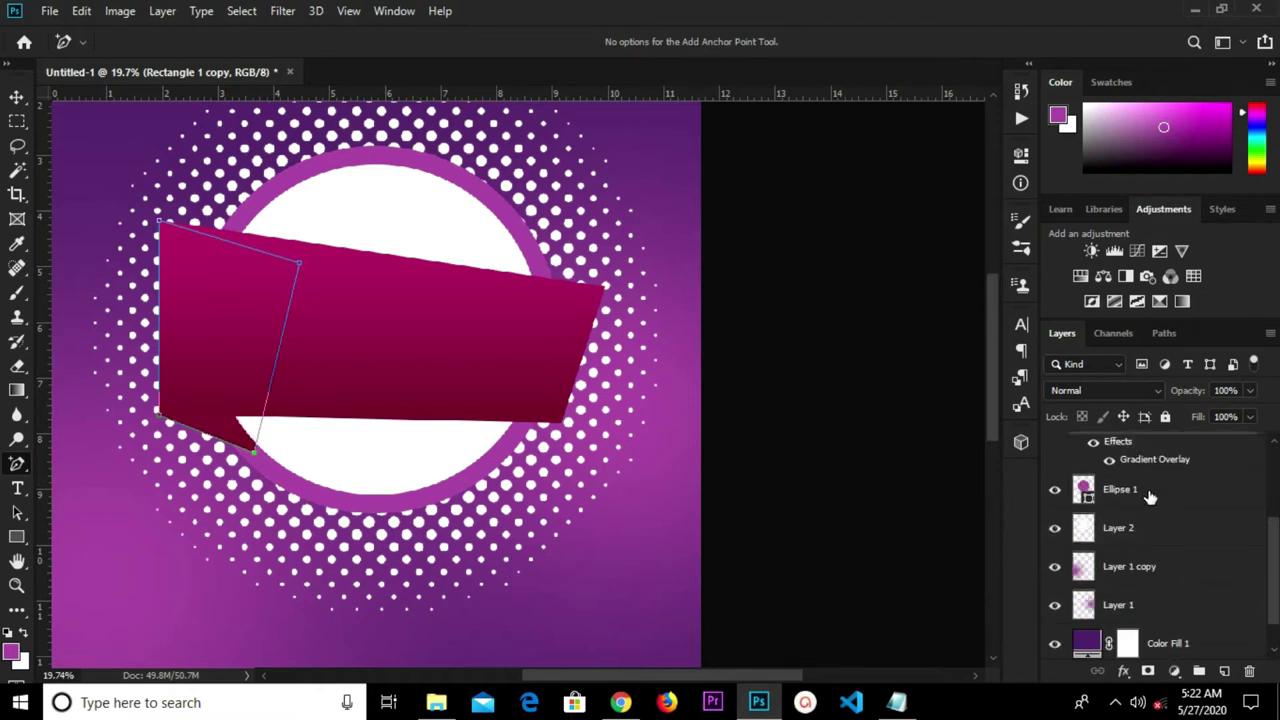
{"action": "scroll", "coordinate": [1160, 512], "scroll_direction": "up", "scroll_amount": 4}
{"action": "scroll", "coordinate": [1158, 555], "scroll_direction": "down", "scroll_amount": 2}
{"action": "left_click_drag", "start_coordinate": [1153, 483], "coordinate": [1149, 582]}
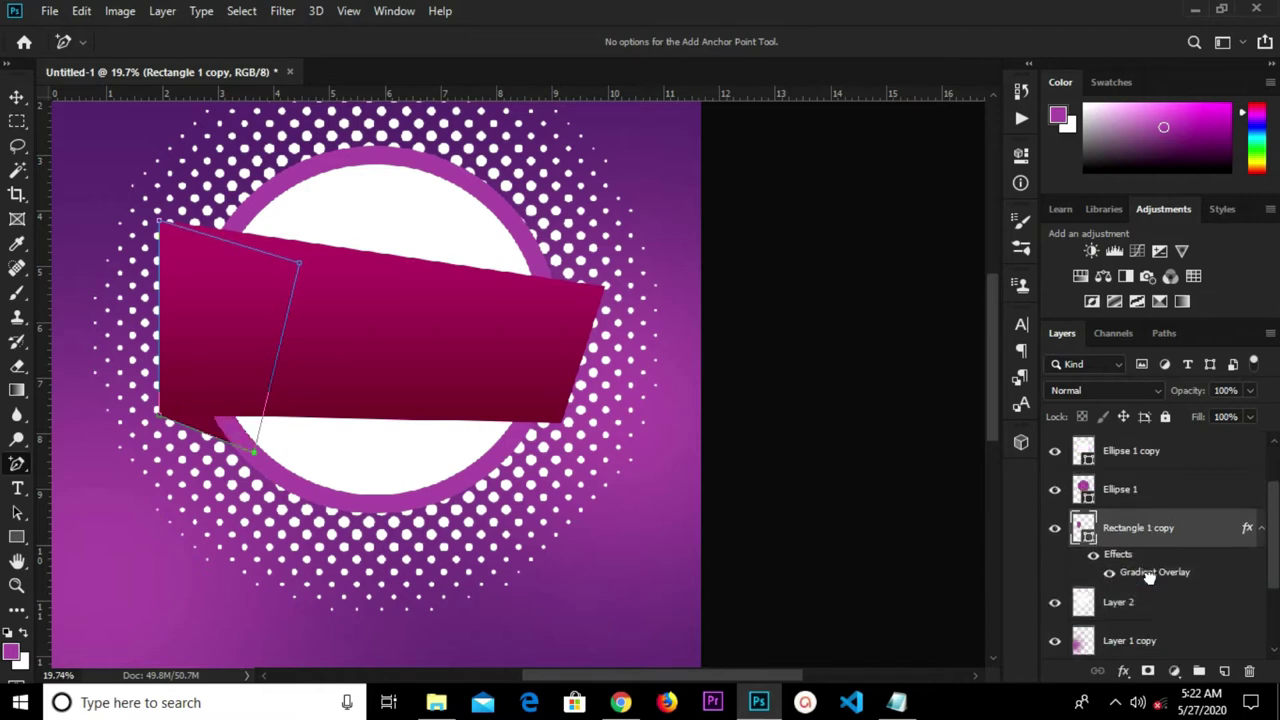
Clear the layer style from Rectangle 1 copy, removing its gradient overlay.
{"action": "right_click", "coordinate": [16, 97]}
{"action": "left_click", "coordinate": [90, 97]}
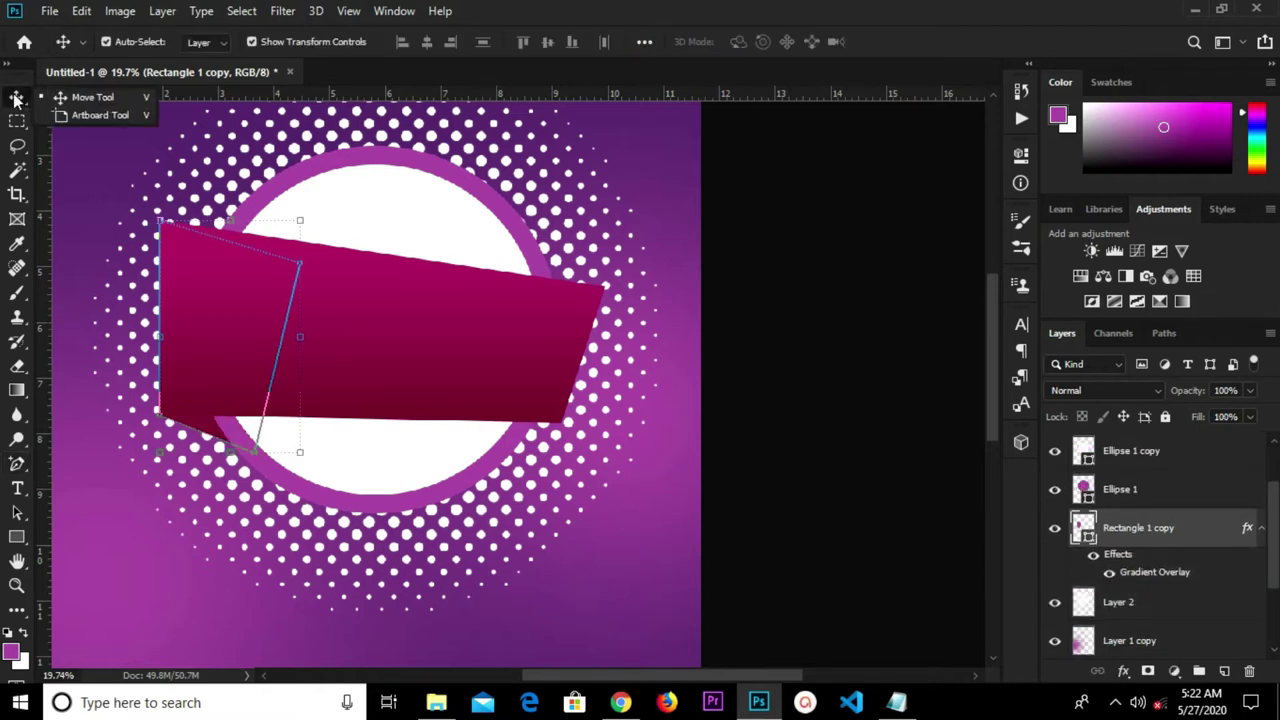
{"action": "left_click", "coordinate": [745, 410]}
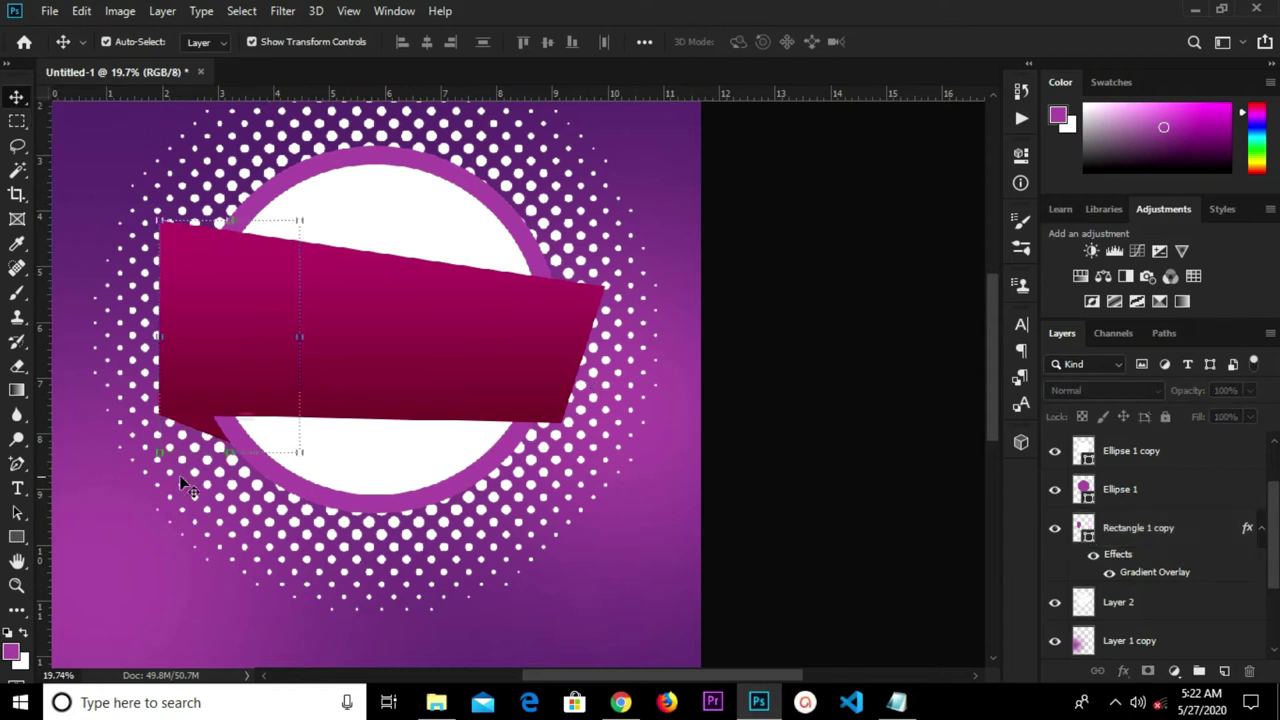
{"action": "key", "text": "ctrl+z"}
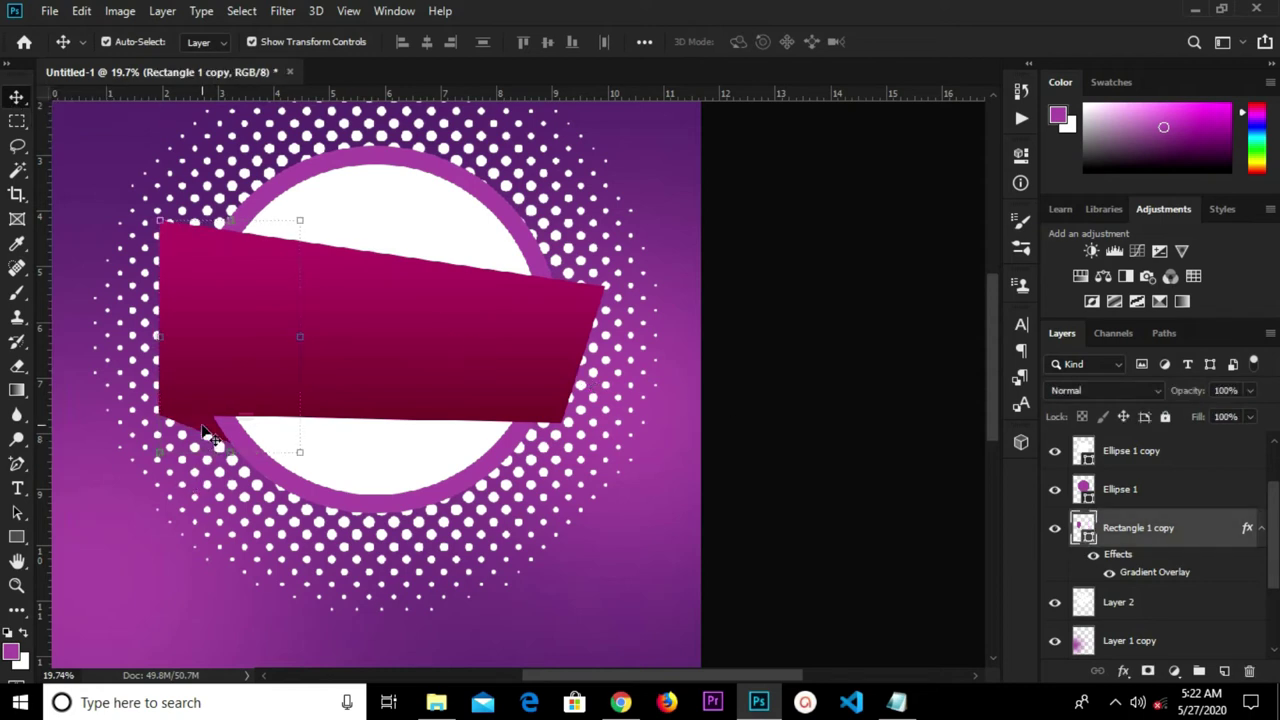
{"action": "right_click", "coordinate": [1182, 556]}
{"action": "left_click", "coordinate": [1100, 522]}
{"action": "right_click", "coordinate": [1130, 530]}
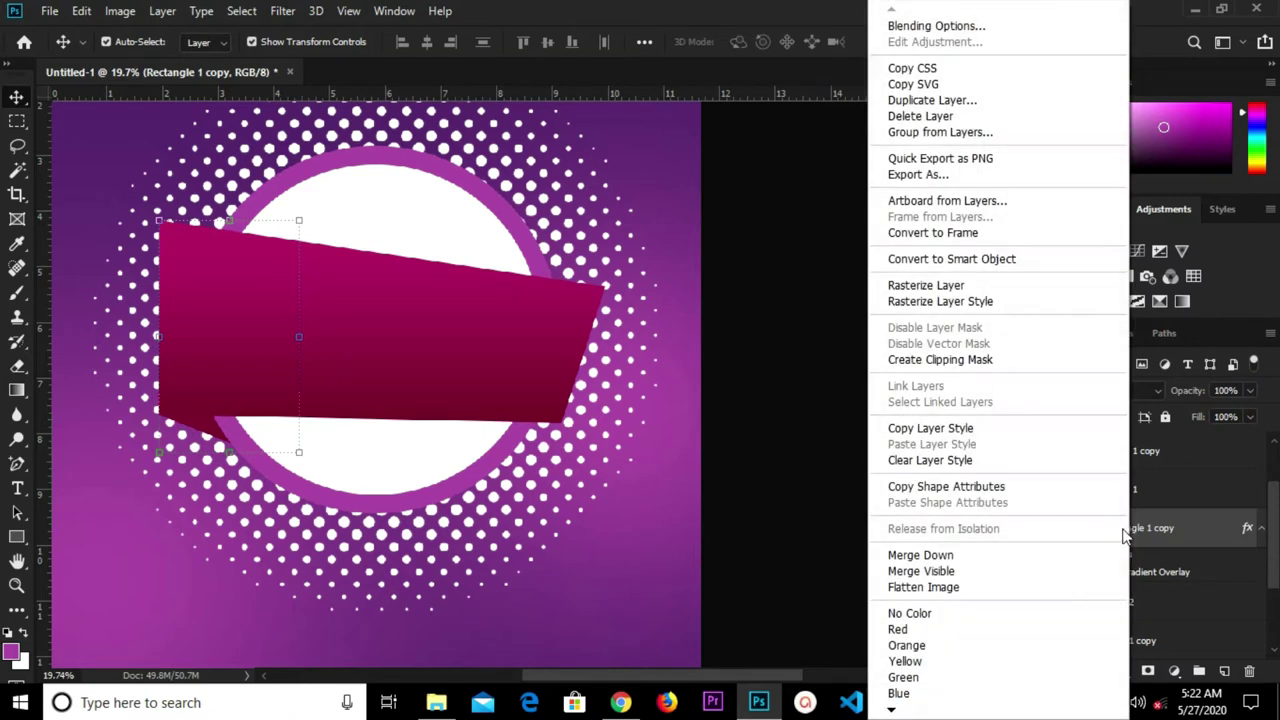
{"action": "left_click", "coordinate": [920, 462]}
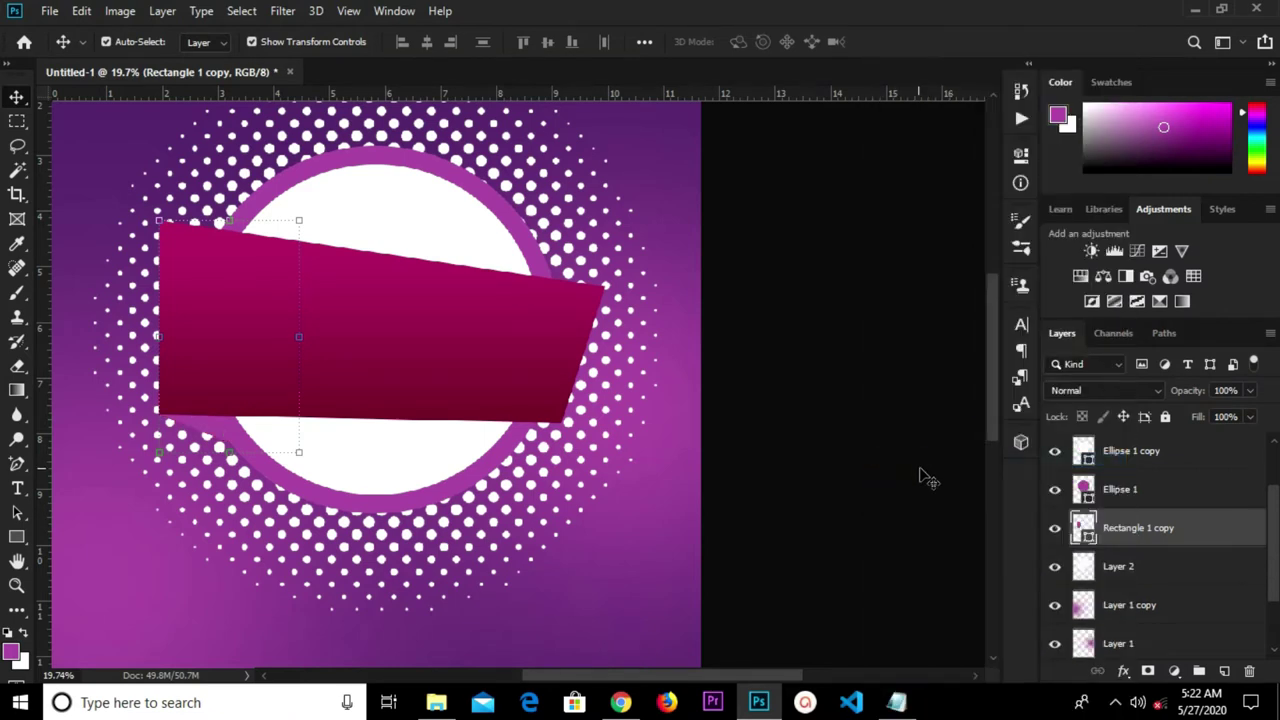
Switch to the fashion sale notes in Notepad, copy the color code 40001a, and return to Photoshop.
{"action": "left_click", "coordinate": [900, 697]}
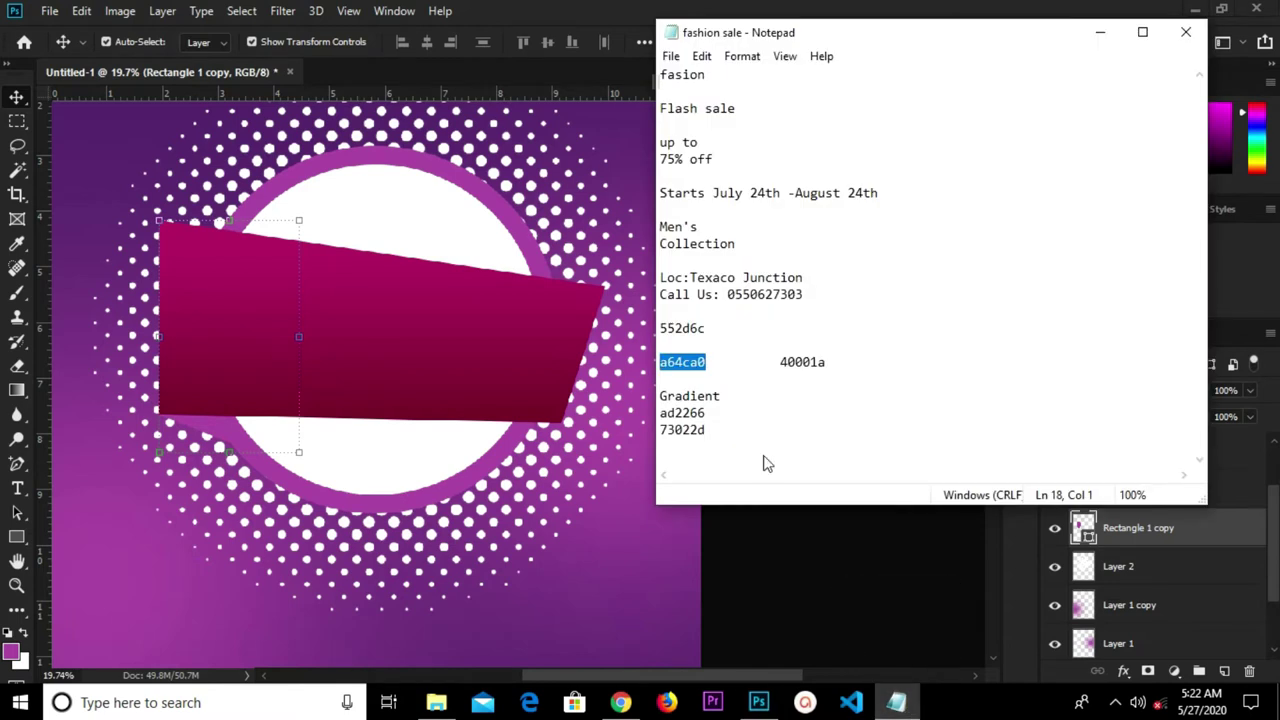
{"action": "left_click_drag", "start_coordinate": [780, 362], "coordinate": [861, 362]}
{"action": "right_click", "coordinate": [788, 362]}
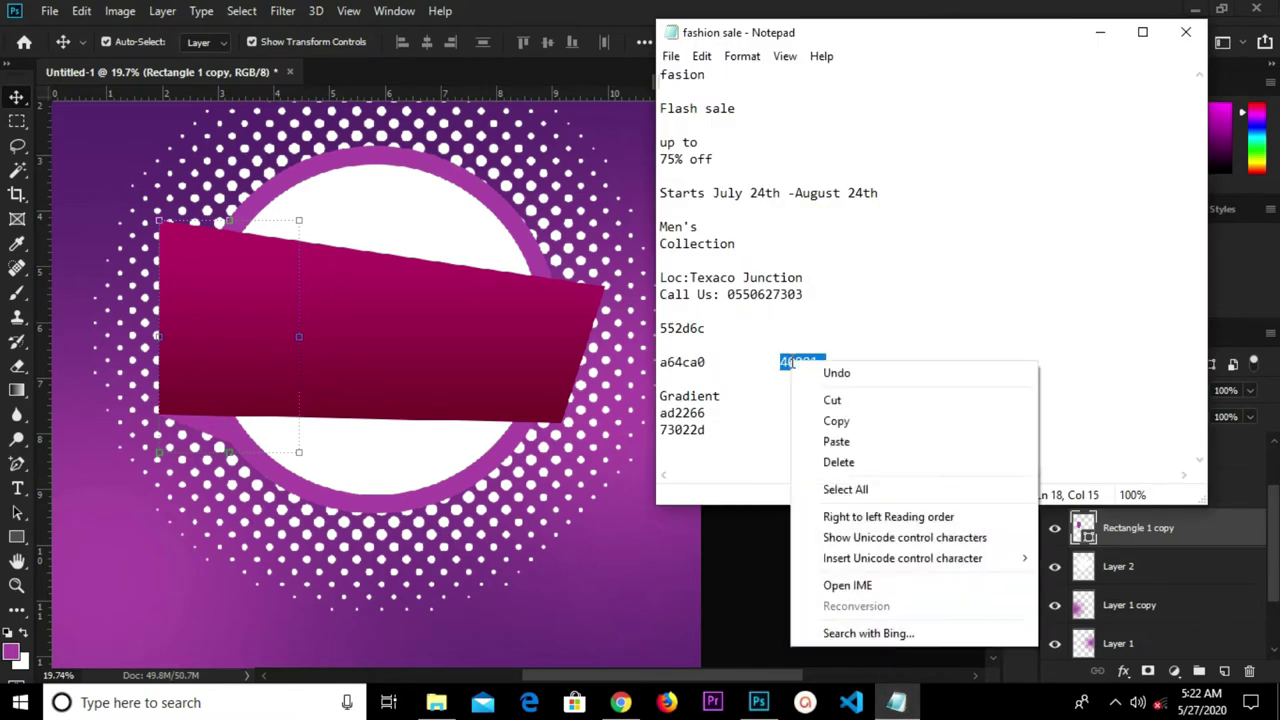
{"action": "left_click", "coordinate": [834, 423]}
{"action": "left_click_drag", "start_coordinate": [660, 430], "coordinate": [821, 446]}
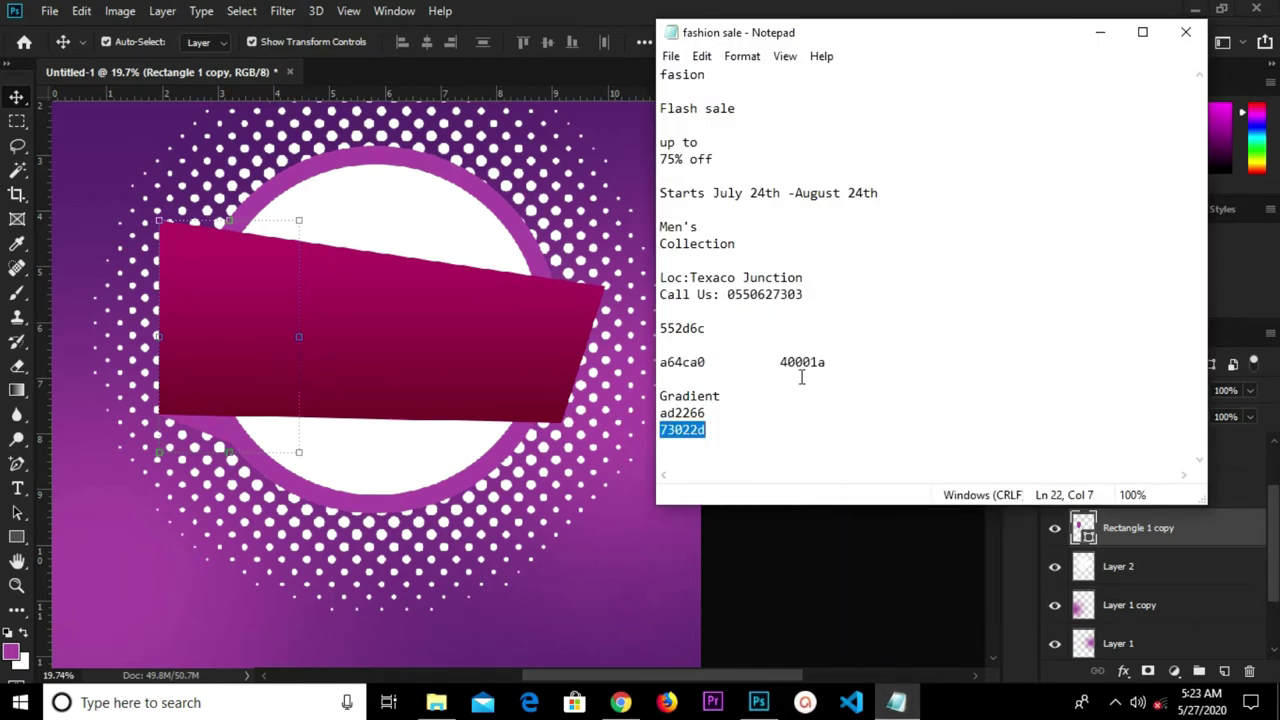
{"action": "left_click_drag", "start_coordinate": [781, 362], "coordinate": [862, 364]}
{"action": "right_click", "coordinate": [786, 362]}
{"action": "left_click", "coordinate": [832, 420]}
{"action": "left_click", "coordinate": [855, 565]}
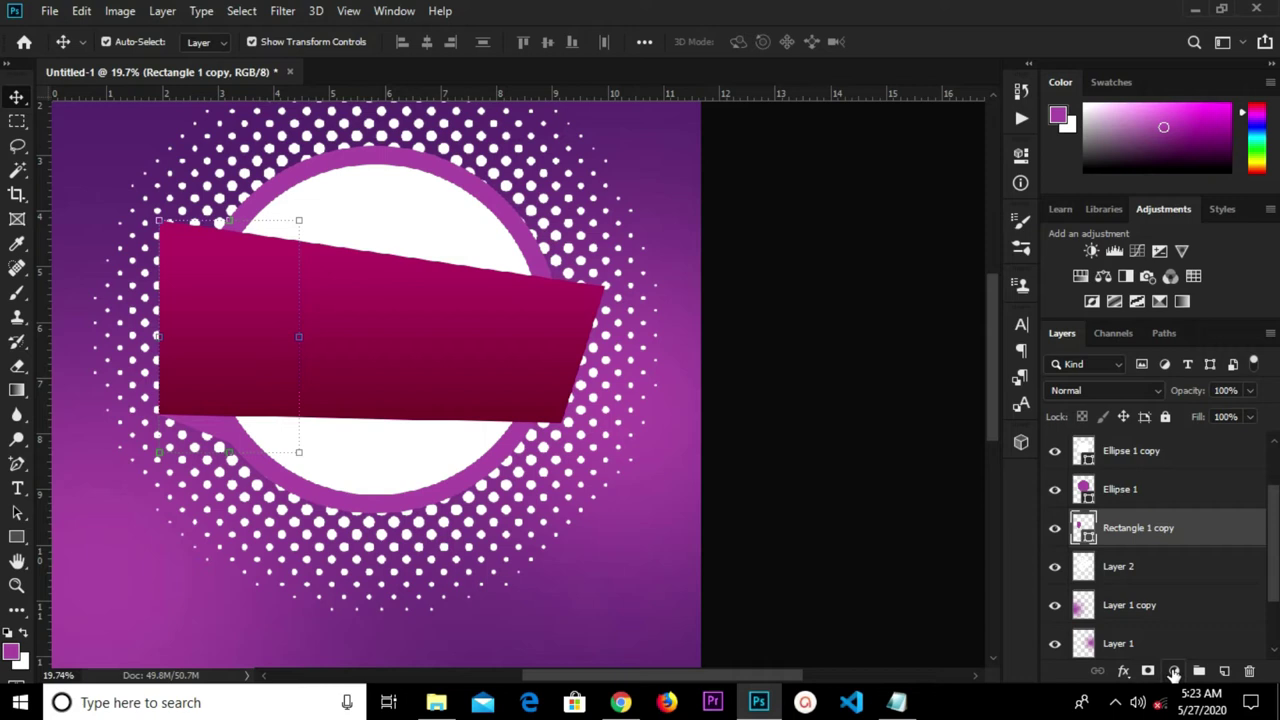
Apply a Color Overlay of 40001a to Rectangle 1 copy.
{"action": "left_click", "coordinate": [1174, 674]}
{"action": "left_click", "coordinate": [900, 605]}
{"action": "left_click", "coordinate": [1123, 671]}
{"action": "left_click", "coordinate": [1147, 600]}
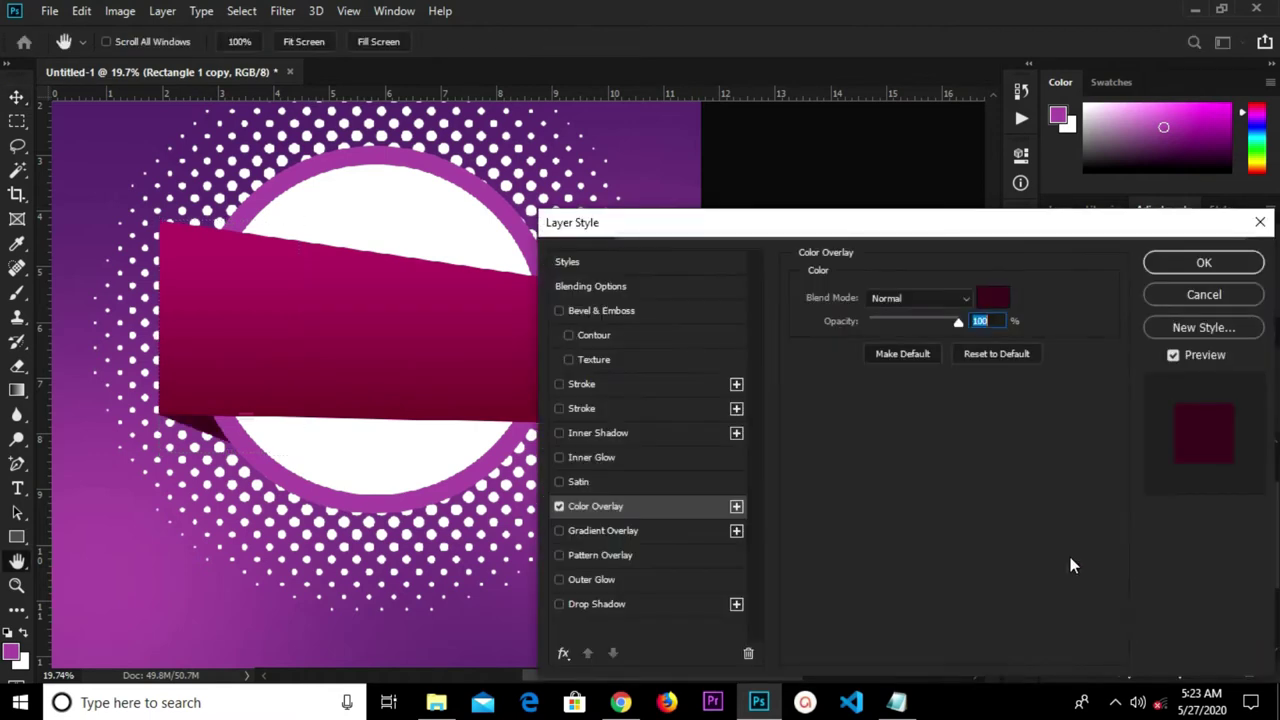
{"action": "left_click", "coordinate": [993, 297]}
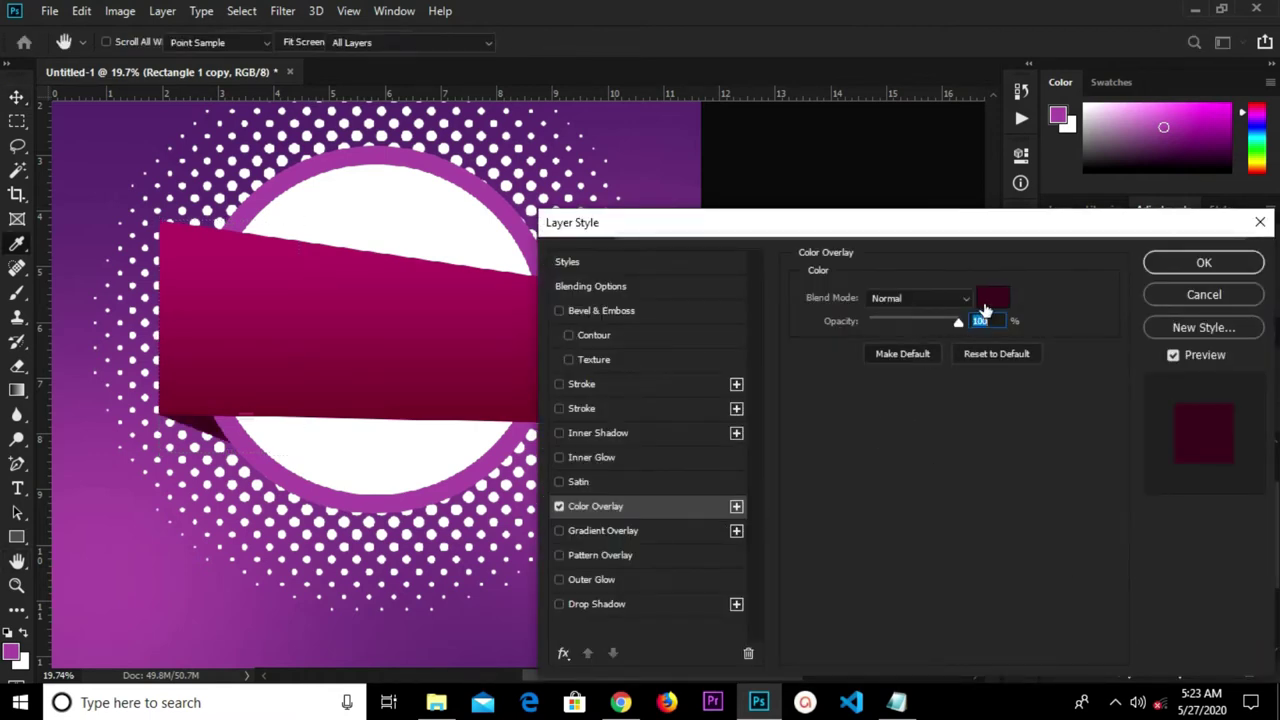
{"action": "right_click", "coordinate": [1010, 634]}
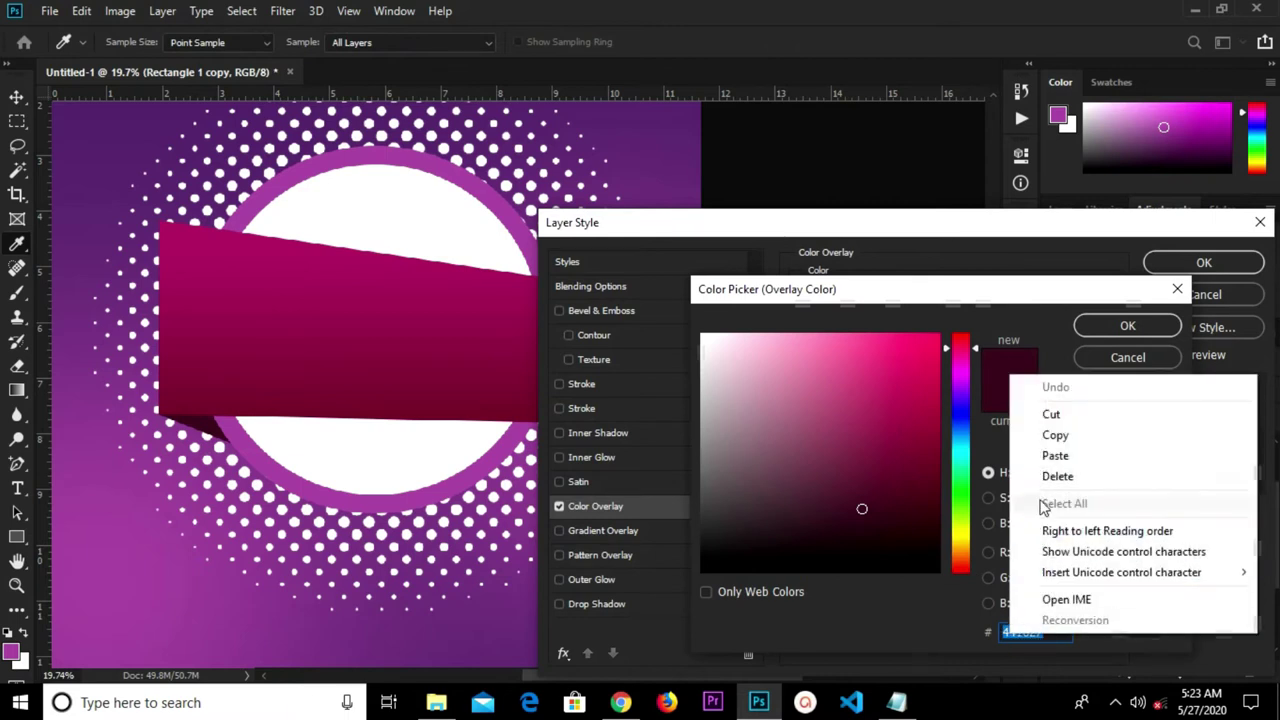
{"action": "left_click", "coordinate": [1050, 456]}
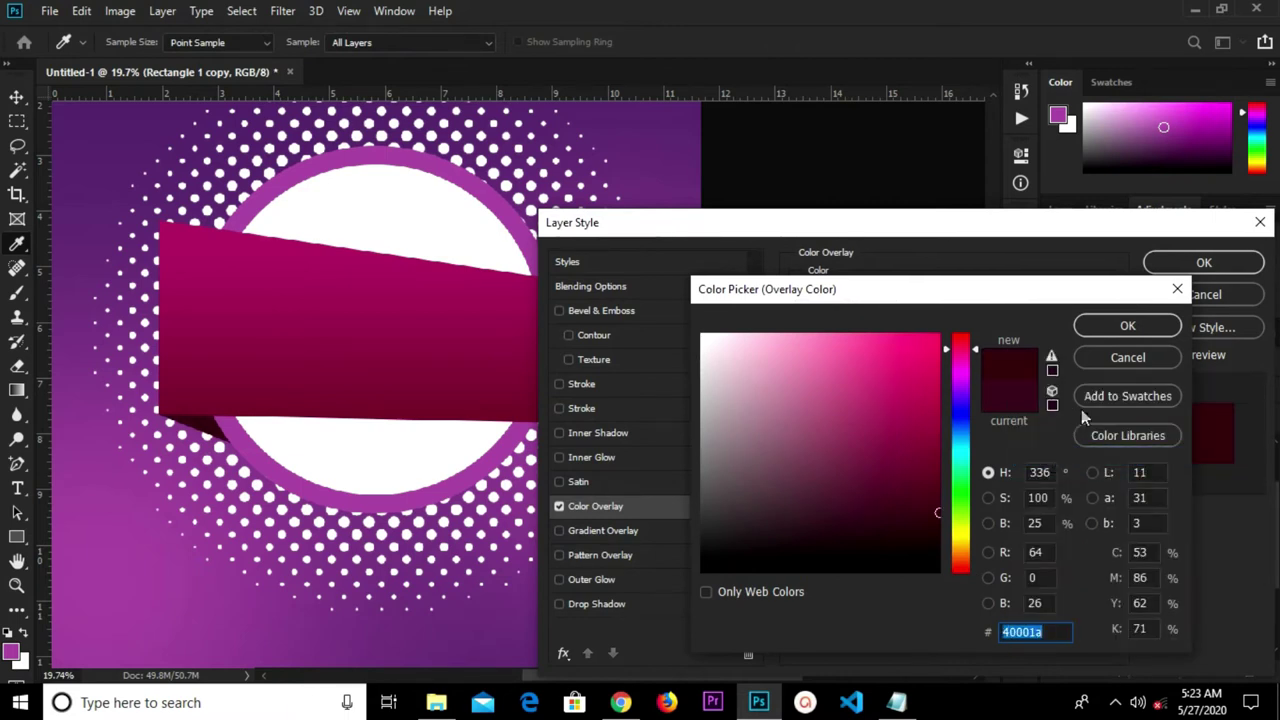
{"action": "left_click", "coordinate": [1120, 325]}
{"action": "left_click", "coordinate": [1161, 272]}
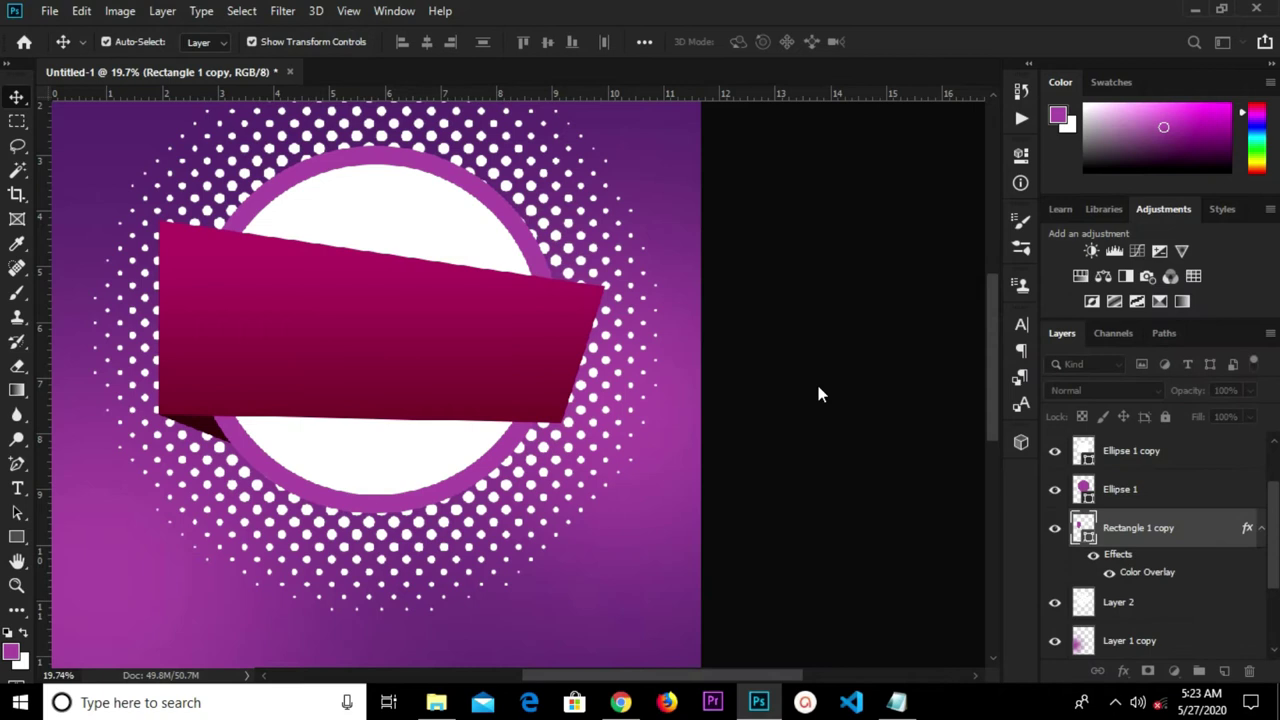
Lower the upper-left corner anchor of Rectangle 1 slightly to flatten the slope of the banner's top edge.
{"action": "left_click", "coordinate": [322, 357]}
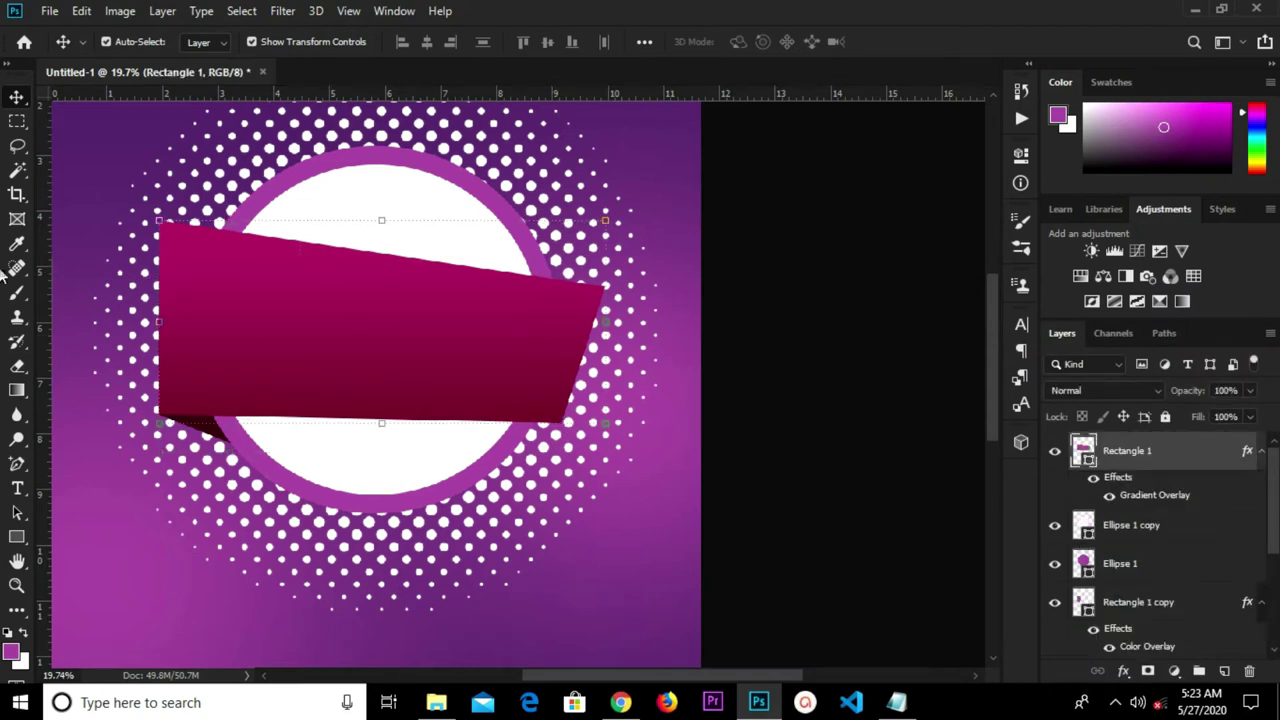
{"action": "right_click", "coordinate": [15, 463]}
{"action": "left_click", "coordinate": [60, 514]}
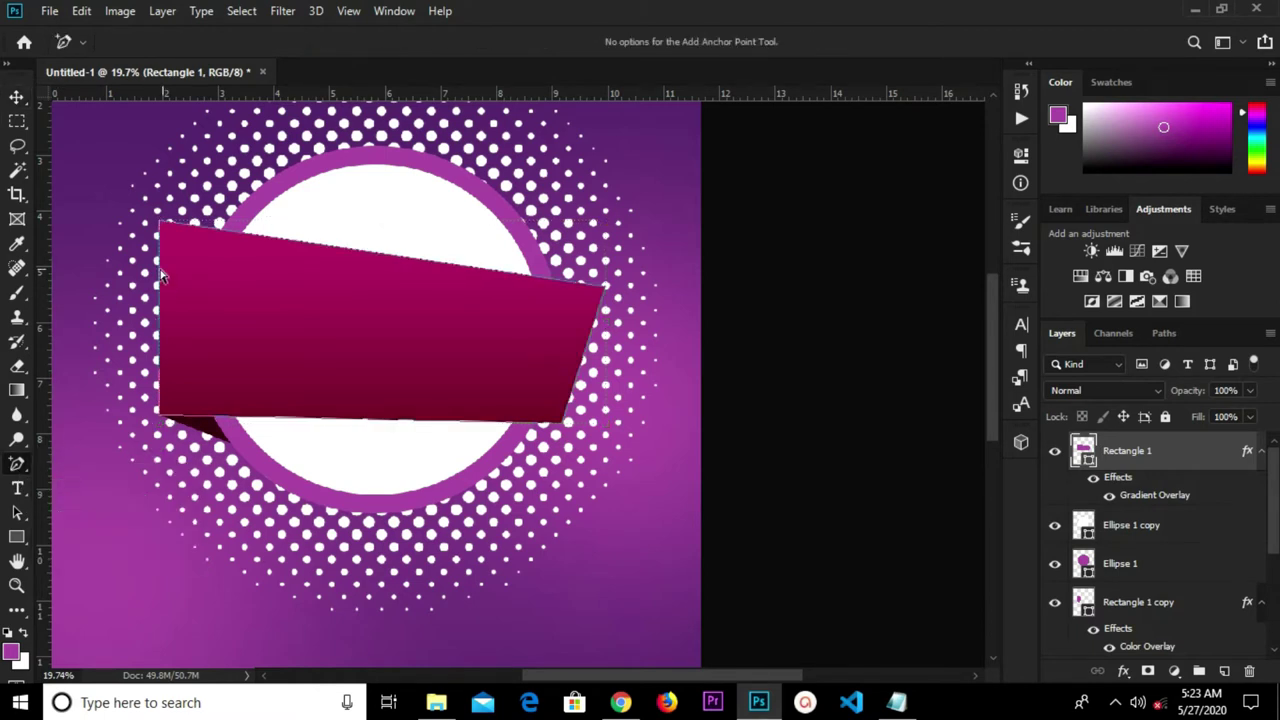
{"action": "scroll", "coordinate": [167, 288], "scroll_direction": "up", "scroll_amount": 1}
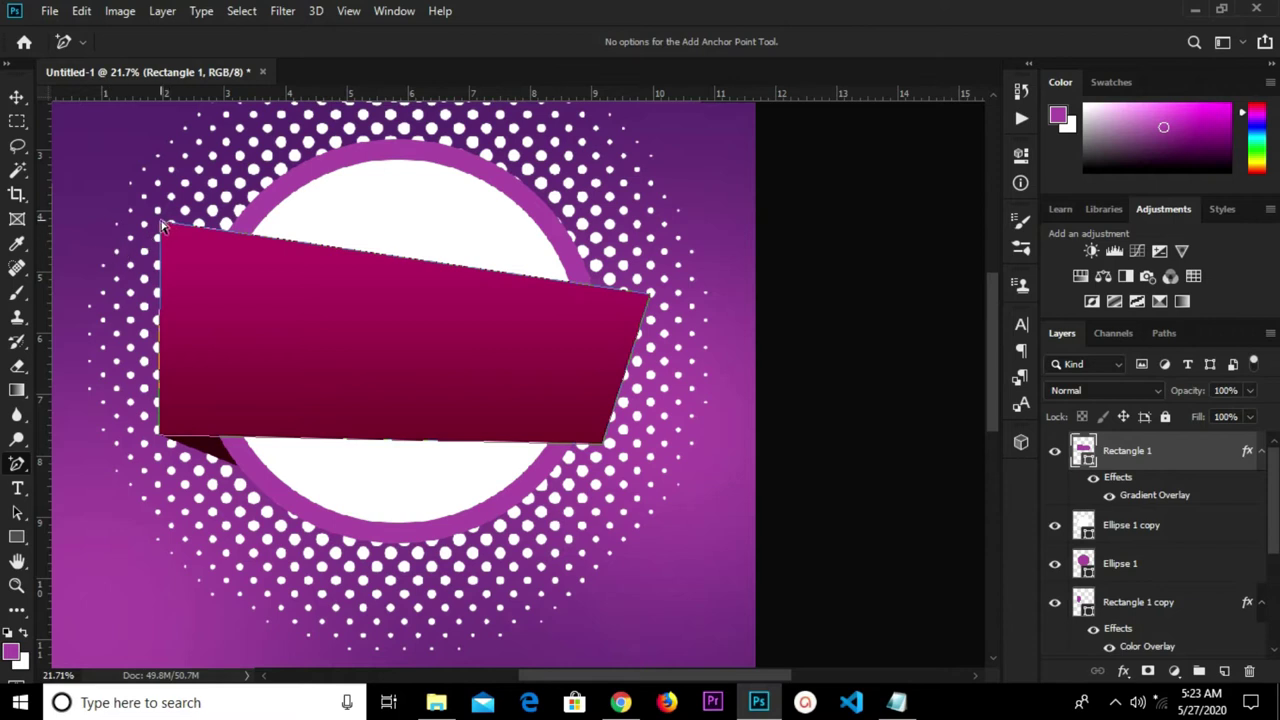
{"action": "left_click_drag", "start_coordinate": [161, 228], "coordinate": [163, 282]}
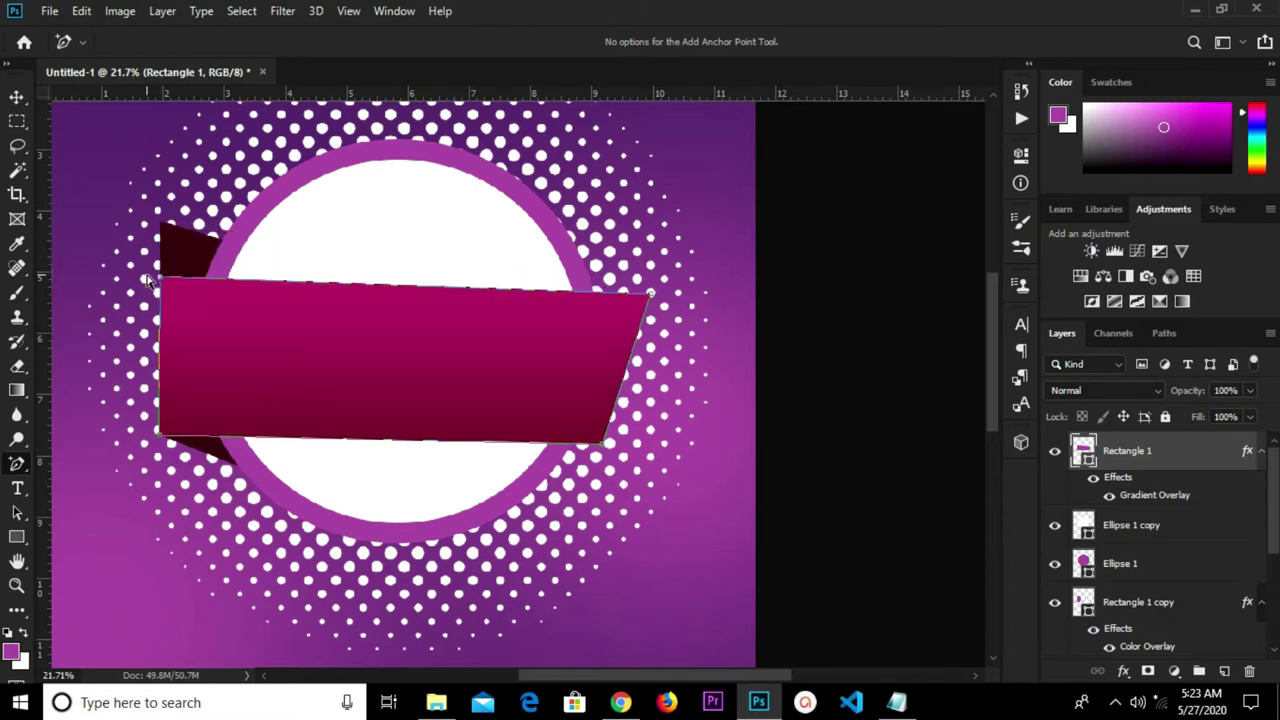
{"action": "left_click_drag", "start_coordinate": [148, 282], "coordinate": [160, 223]}
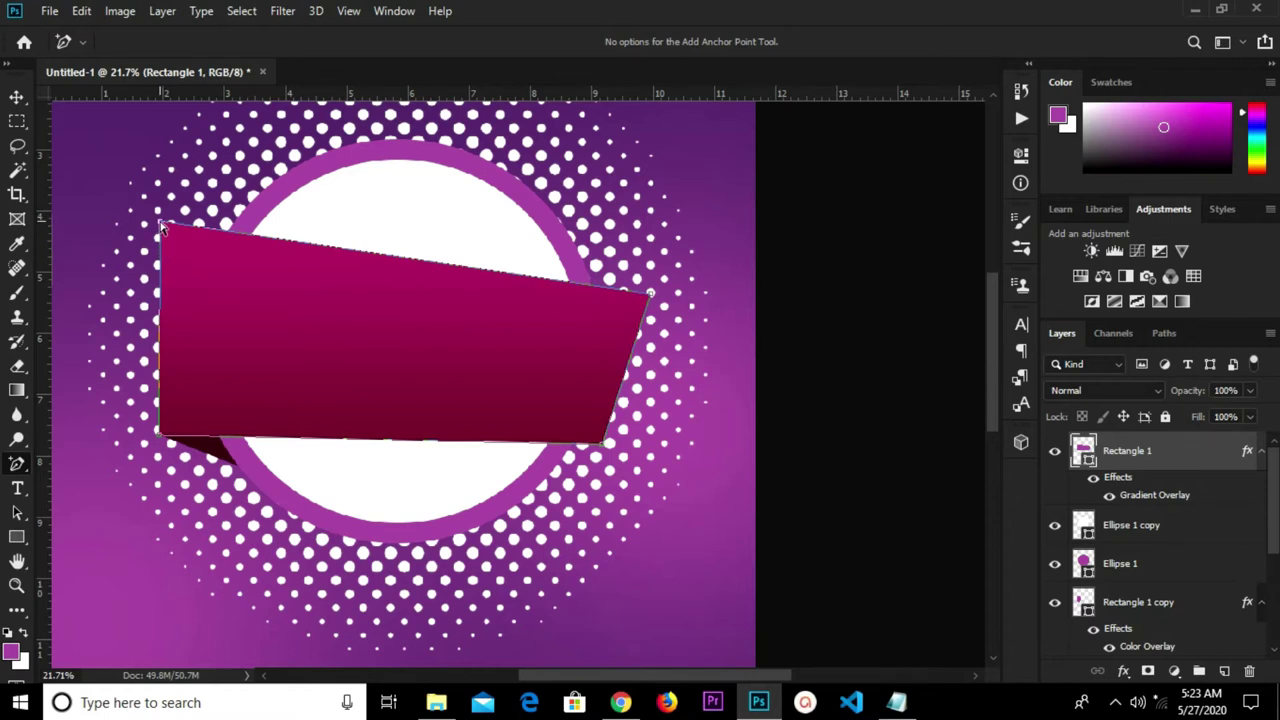
{"action": "left_click_drag", "start_coordinate": [163, 226], "coordinate": [160, 262]}
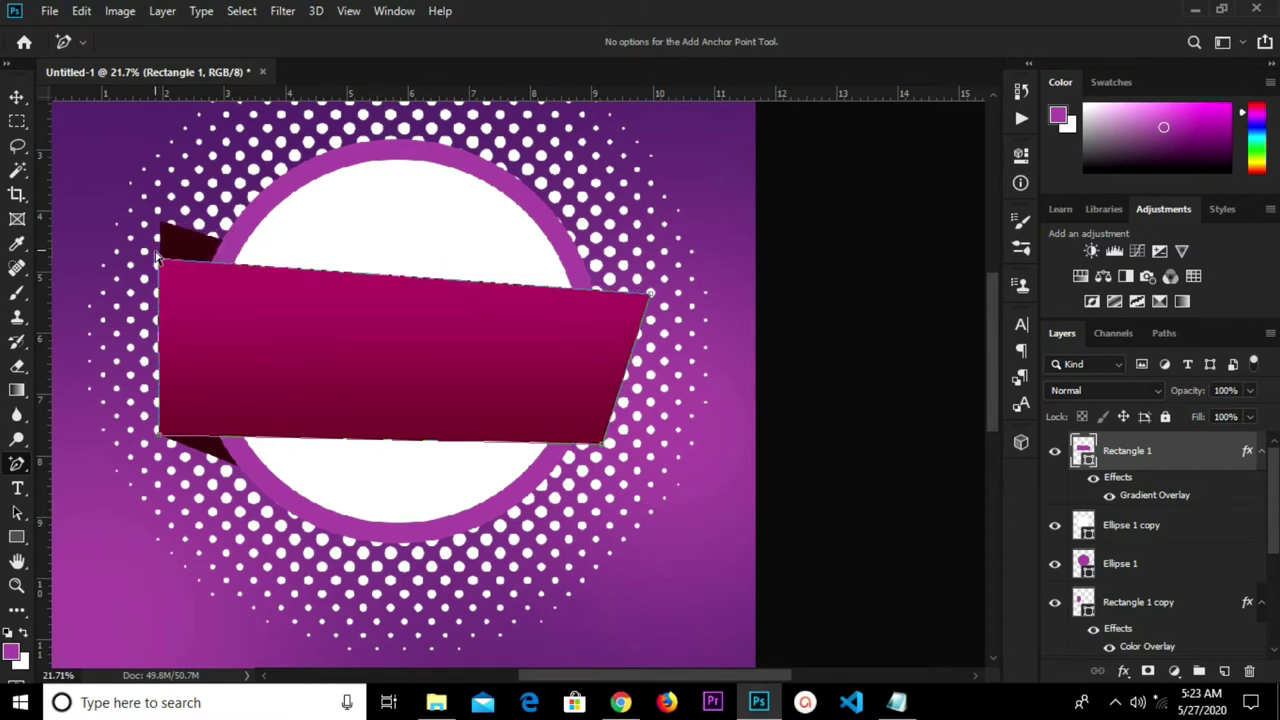
{"action": "left_click", "coordinate": [17, 96]}
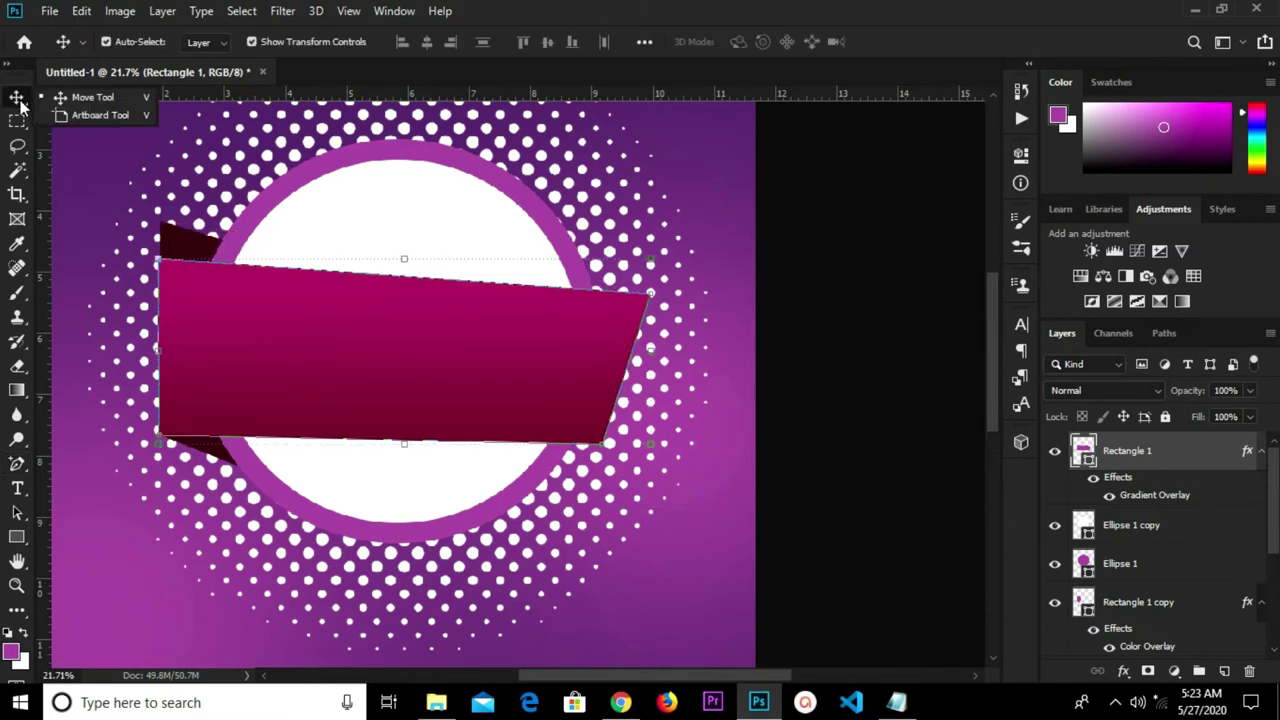
{"action": "left_click", "coordinate": [822, 305]}
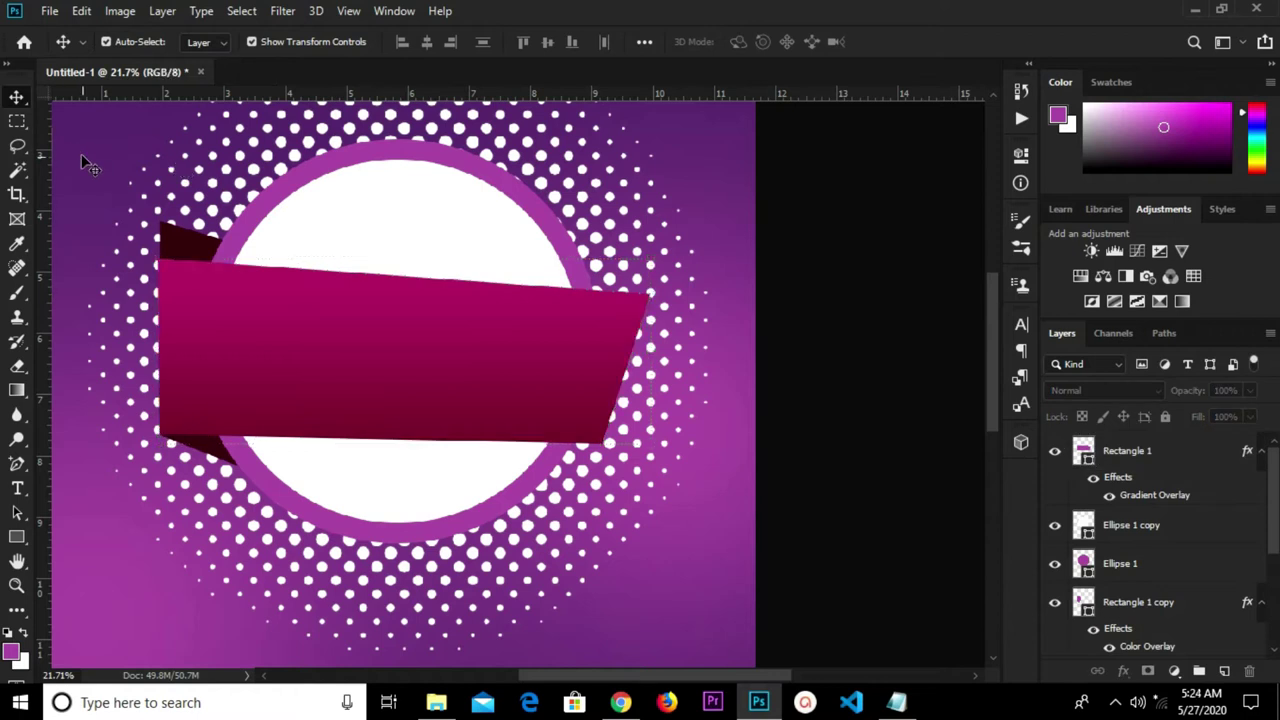
Reshape the top of Rectangle 1 copy: lower its upper-left anchor to the banner's corner and raise its upper-right anchor above the banner.
{"action": "left_click", "coordinate": [185, 245]}
{"action": "scroll", "coordinate": [185, 245], "scroll_direction": "up", "scroll_amount": 3}
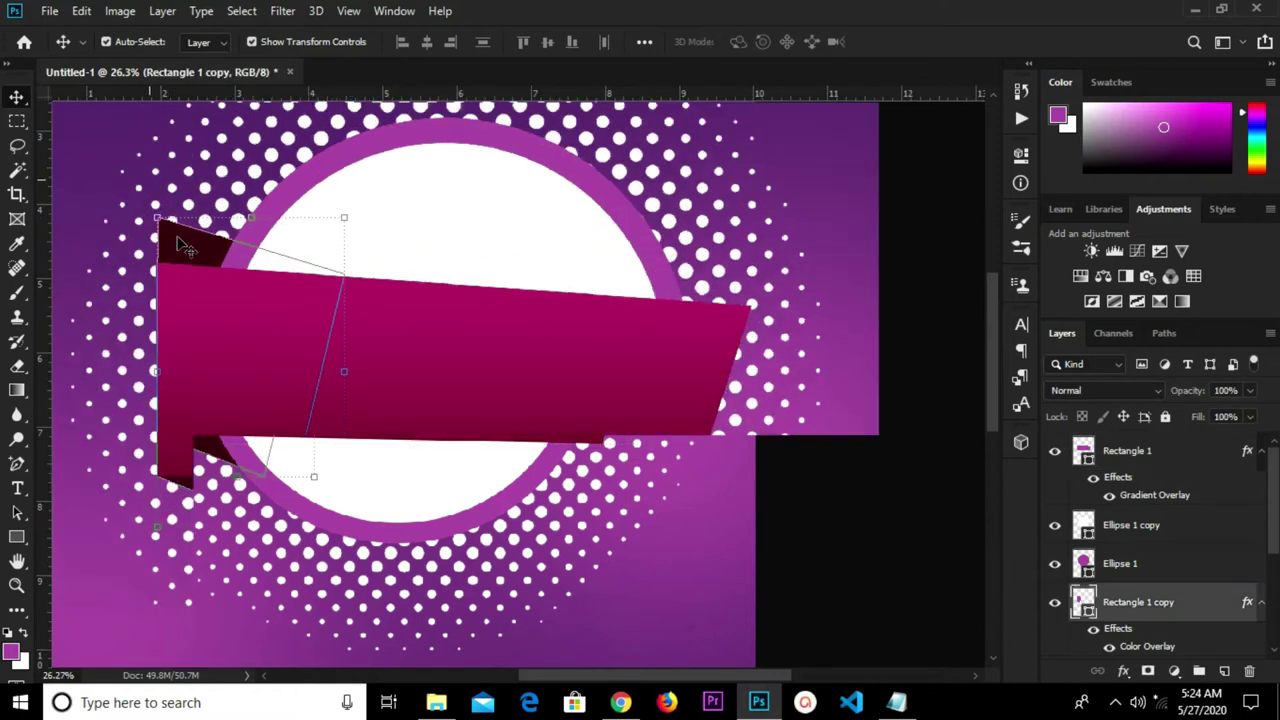
{"action": "left_click", "coordinate": [15, 466]}
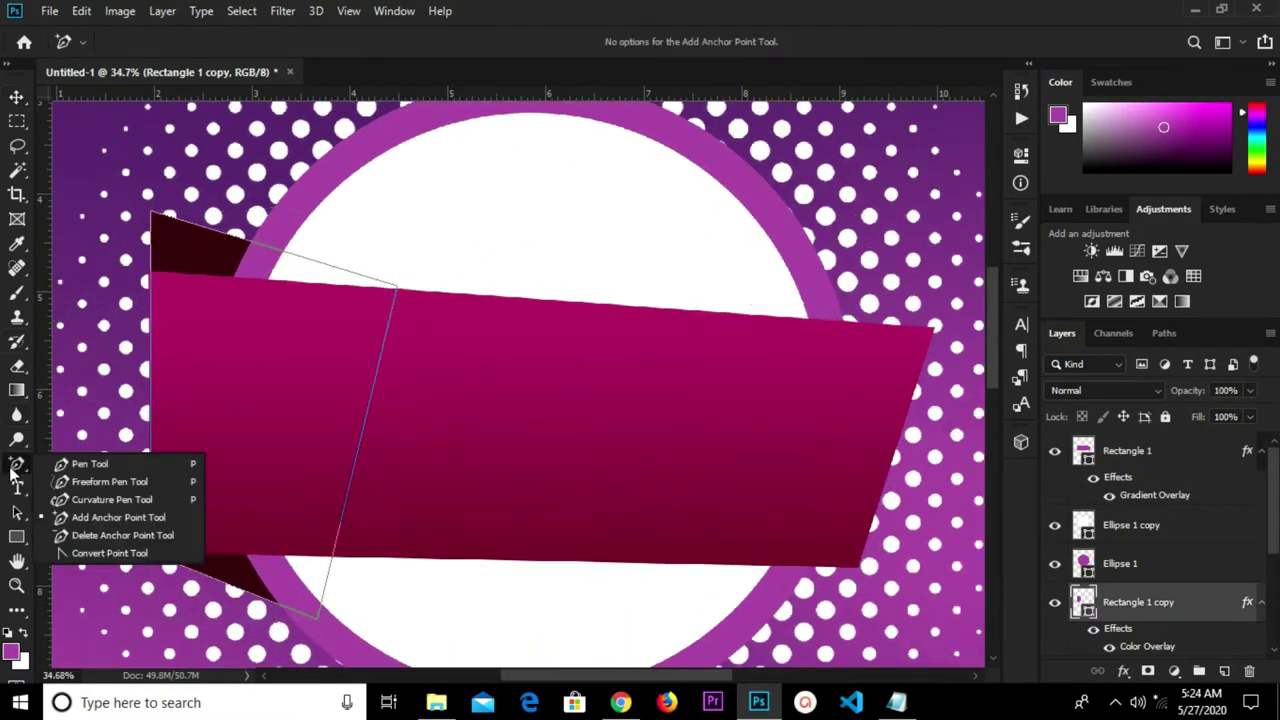
{"action": "left_click", "coordinate": [90, 517]}
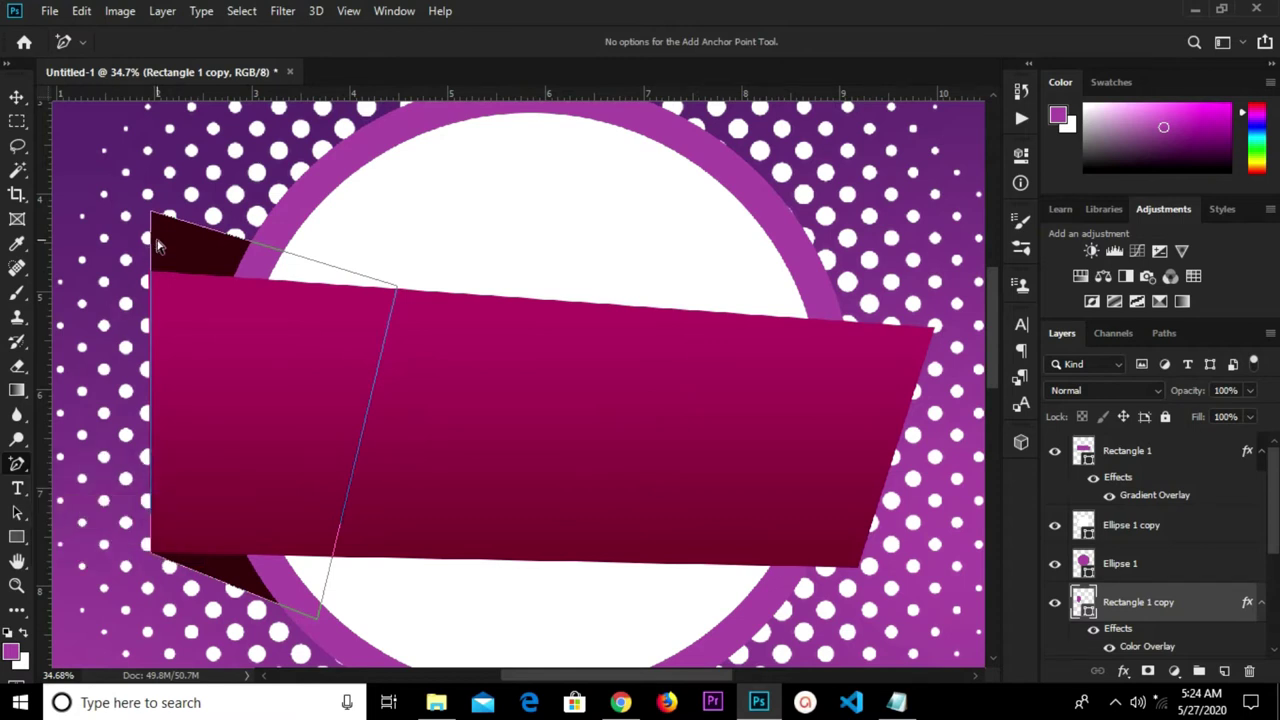
{"action": "left_click_drag", "start_coordinate": [153, 218], "coordinate": [150, 278]}
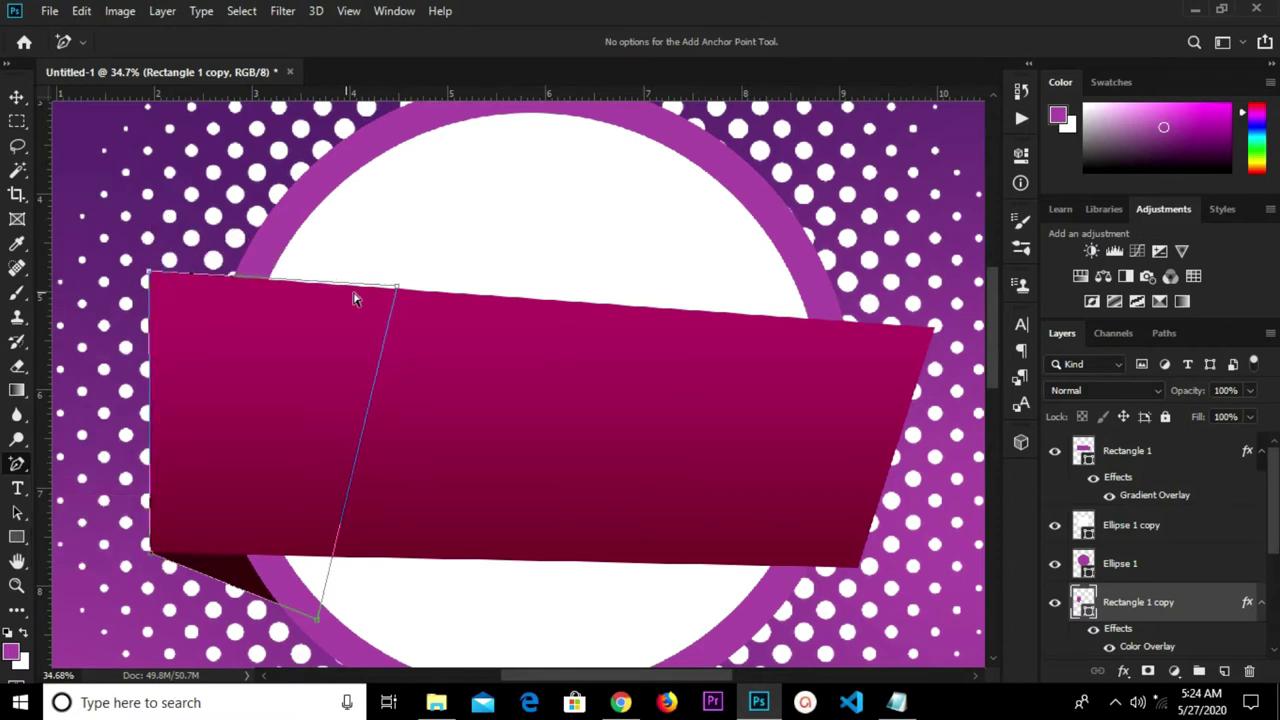
{"action": "left_click_drag", "start_coordinate": [397, 291], "coordinate": [403, 197]}
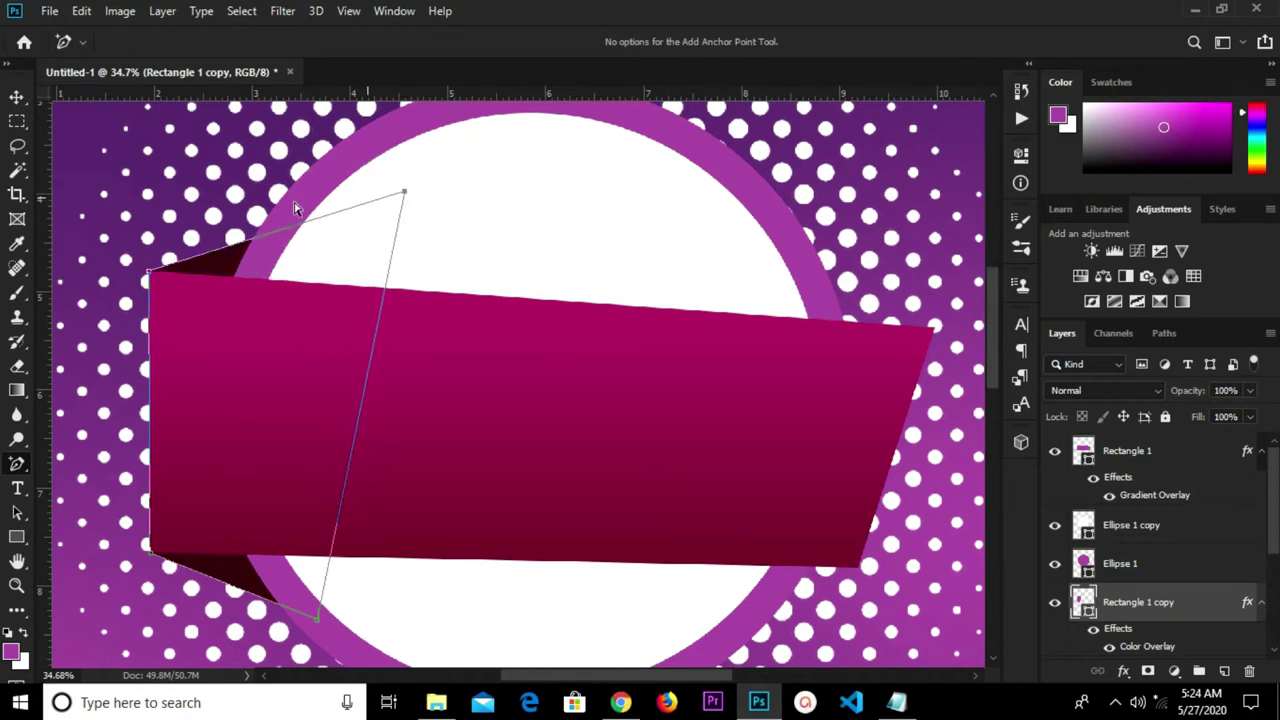
{"action": "left_click", "coordinate": [16, 96]}
{"action": "scroll", "coordinate": [343, 223], "scroll_direction": "down", "scroll_amount": 5}
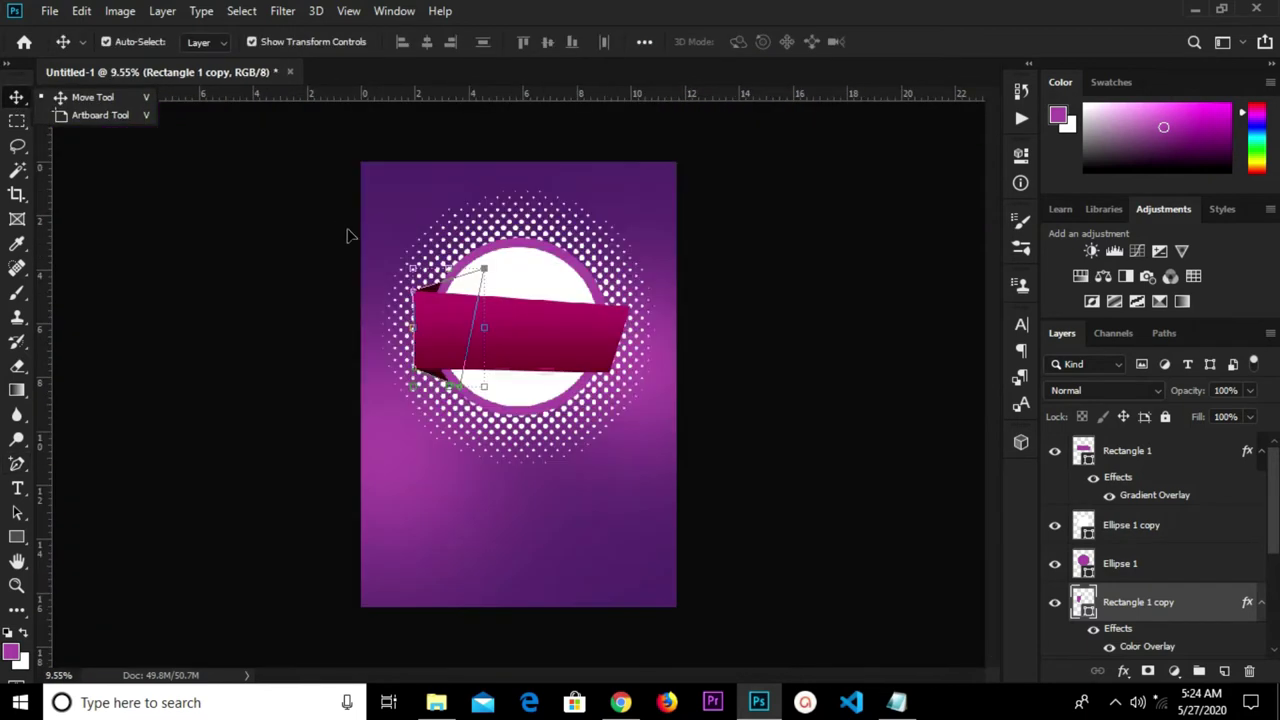
{"action": "left_click", "coordinate": [243, 249]}
Scale the Rectangle 1 banner proportionally to 103.19%, extending it slightly to the right.
{"action": "scroll", "coordinate": [474, 322], "scroll_direction": "up", "scroll_amount": 3}
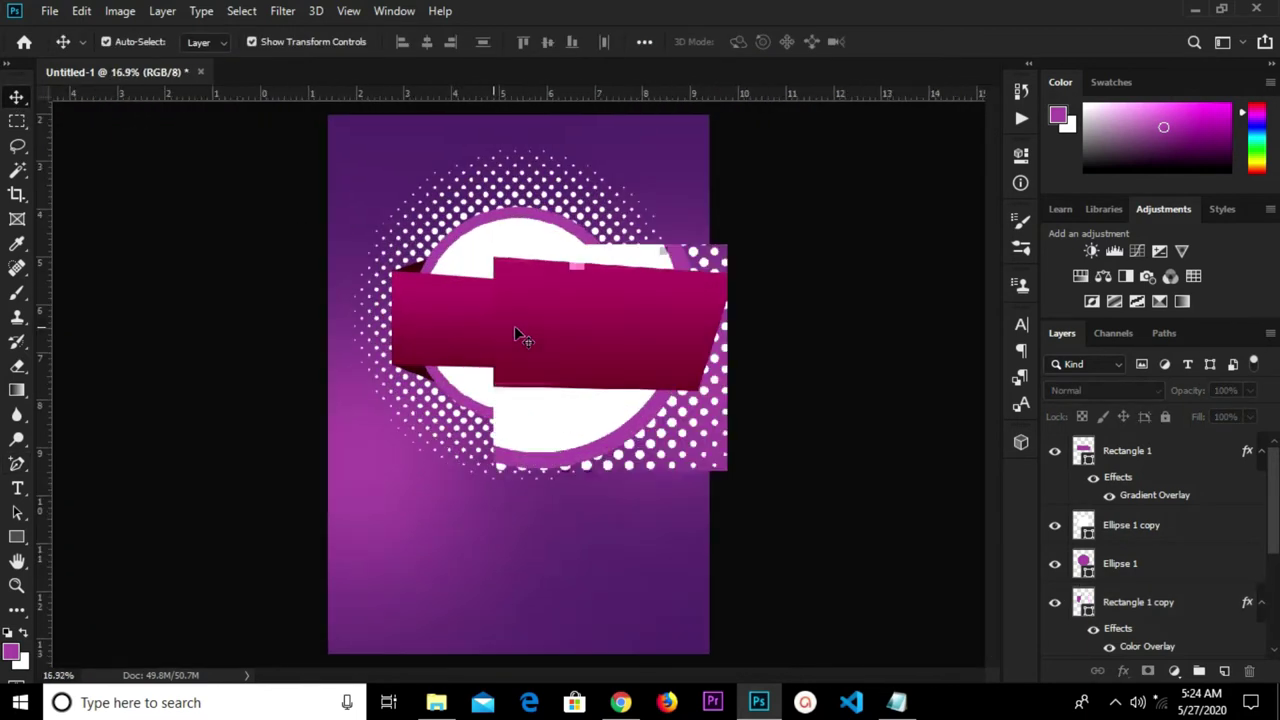
{"action": "left_click", "coordinate": [629, 313]}
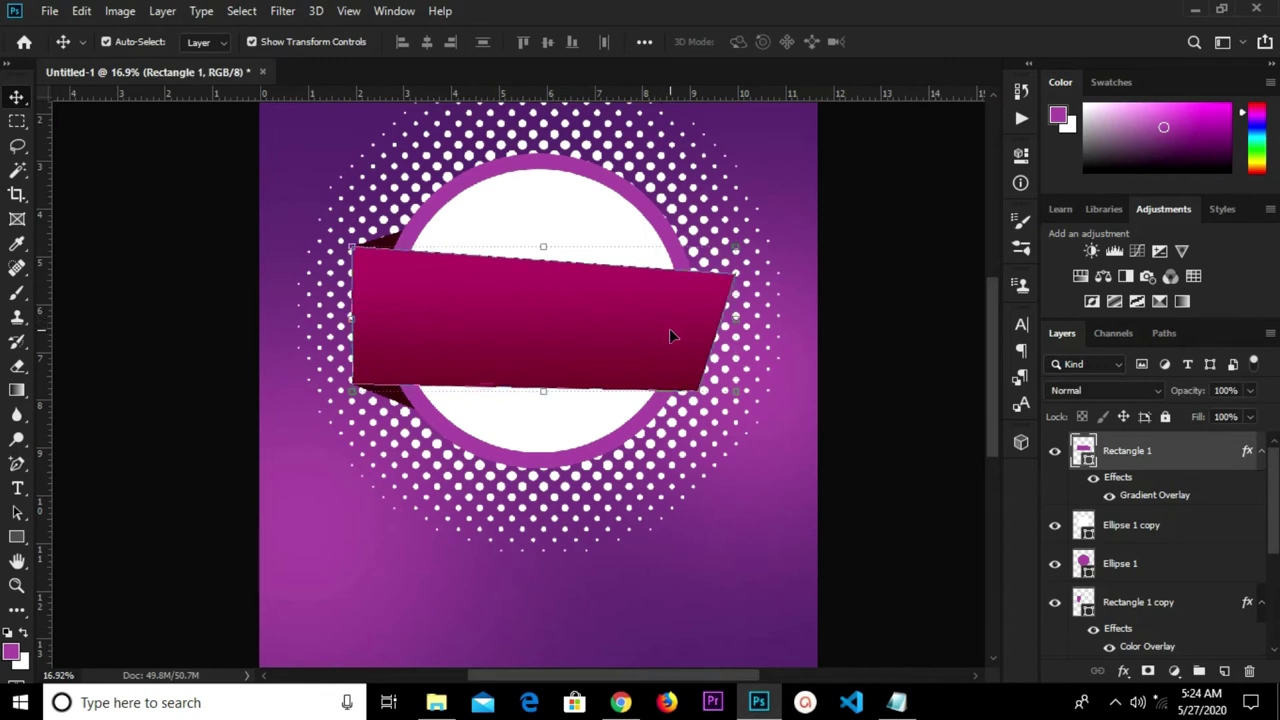
{"action": "left_click_drag", "start_coordinate": [736, 318], "coordinate": [748, 318]}
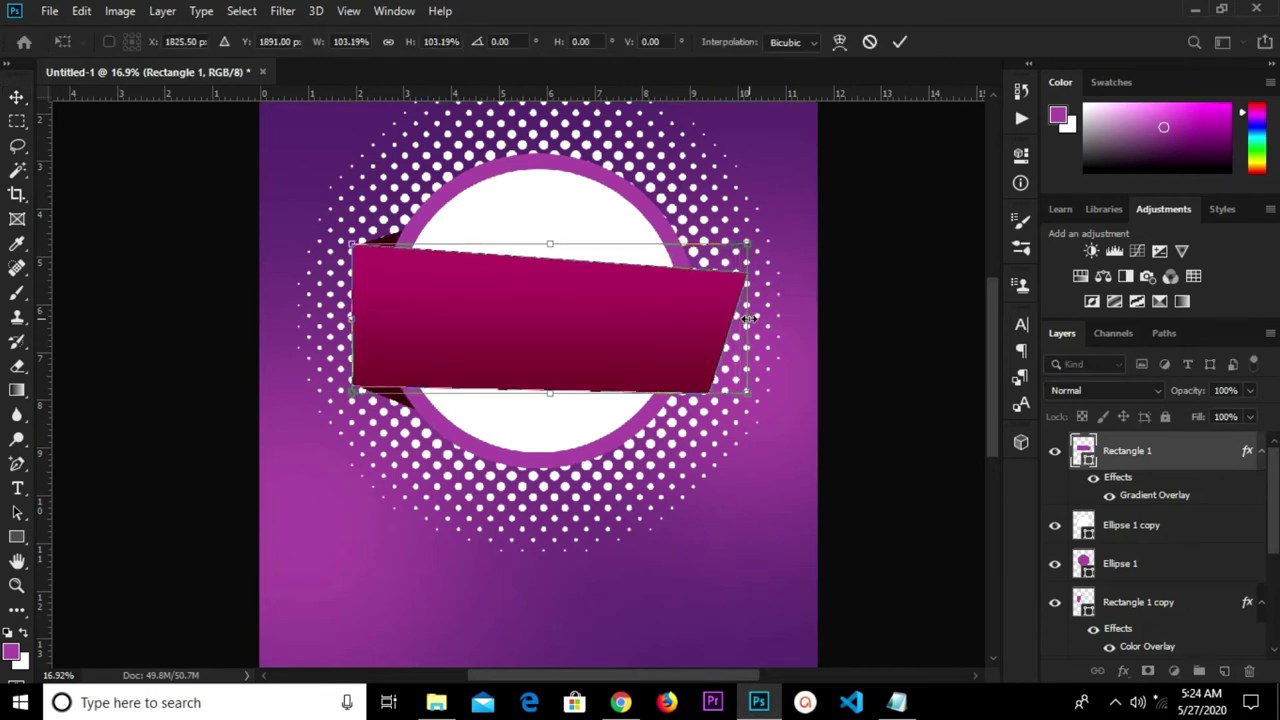
{"action": "left_click", "coordinate": [899, 41]}
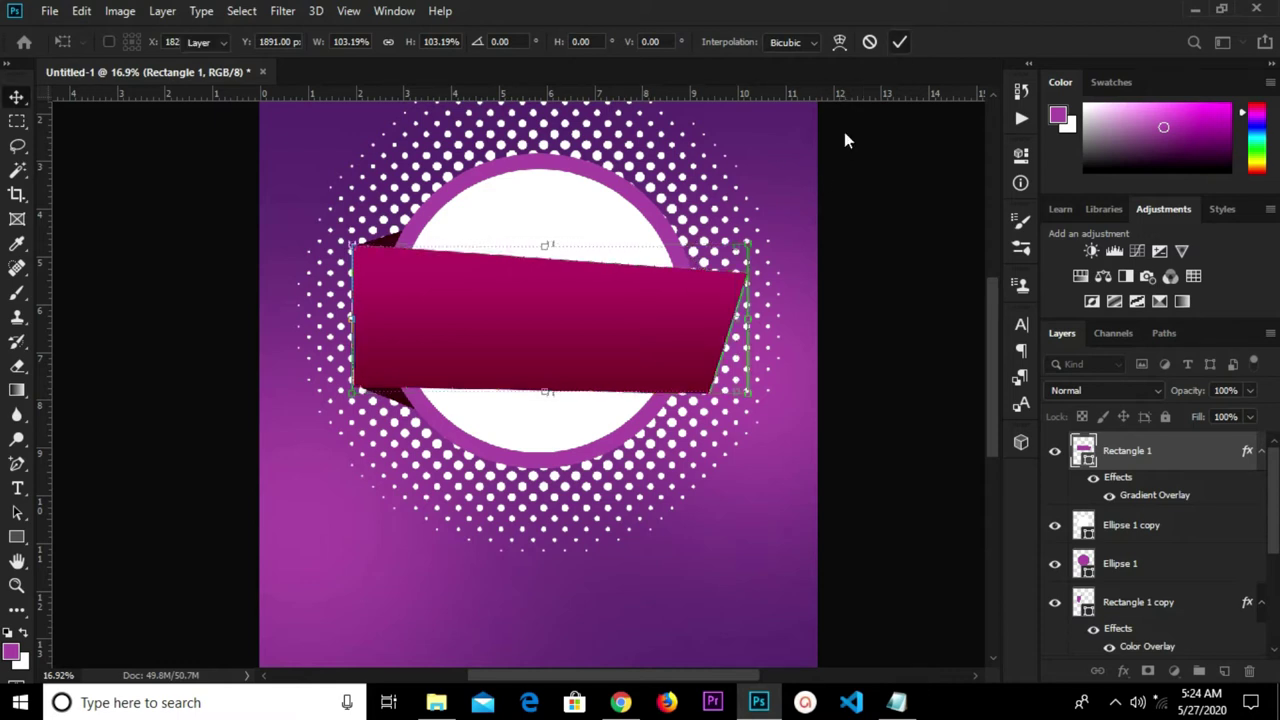
Undo the banner's last scaling, and place a horizontal guide through its mid-height and a vertical guide at 9 on the ruler near its right end.
{"action": "key", "text": "ctrl+z"}
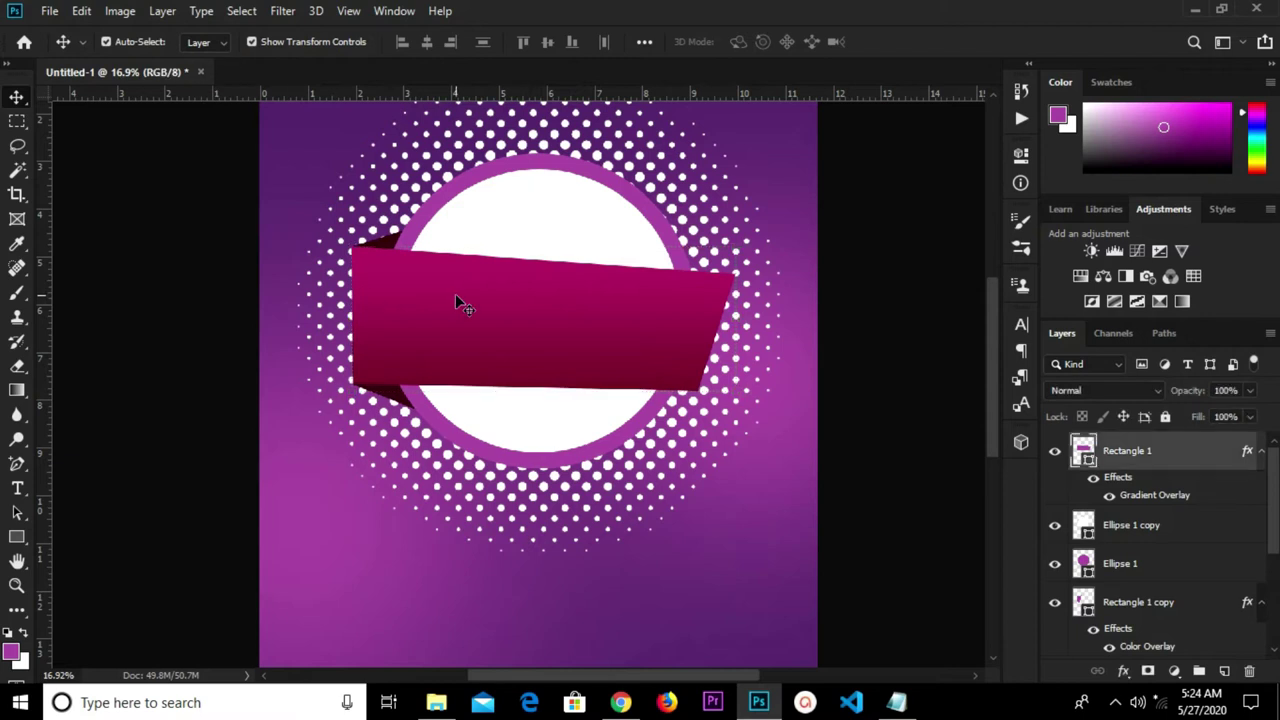
{"action": "left_click_drag", "start_coordinate": [46, 384], "coordinate": [680, 396]}
{"action": "left_click_drag", "start_coordinate": [734, 92], "coordinate": [748, 328]}
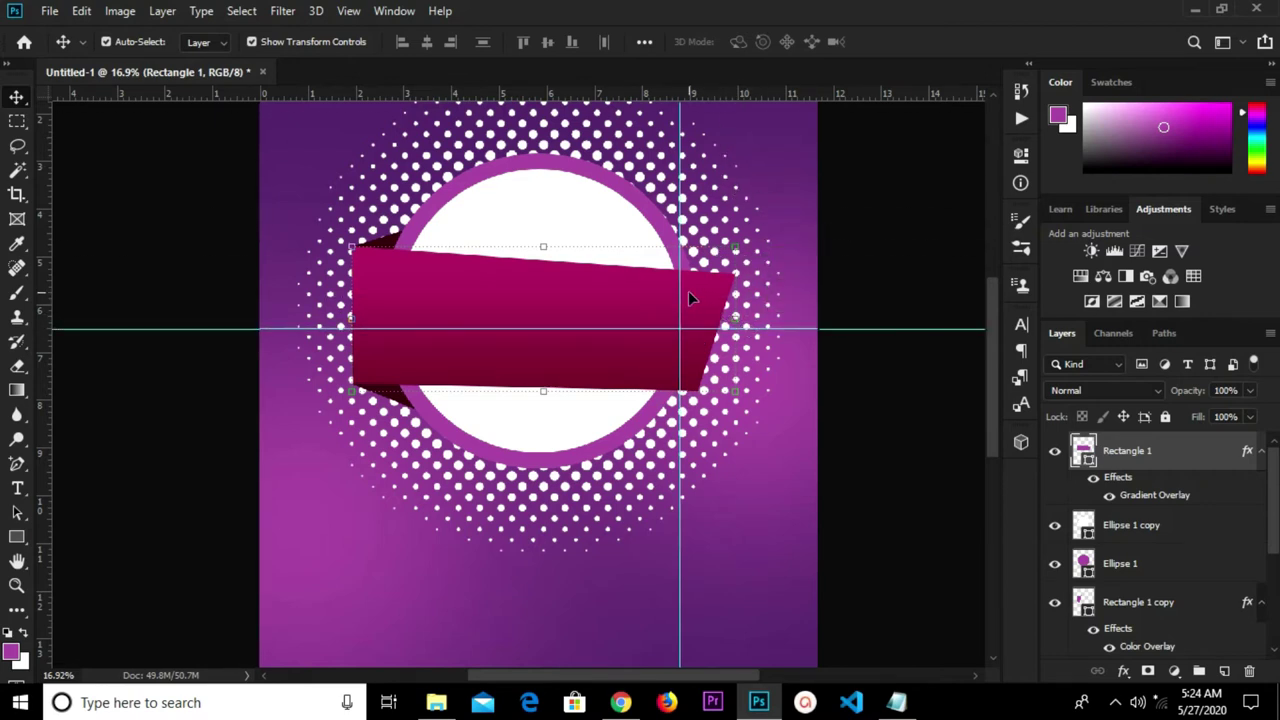
{"action": "scroll", "coordinate": [688, 291], "scroll_direction": "up", "scroll_amount": 3}
{"action": "left_click_drag", "start_coordinate": [677, 335], "coordinate": [691, 336]}
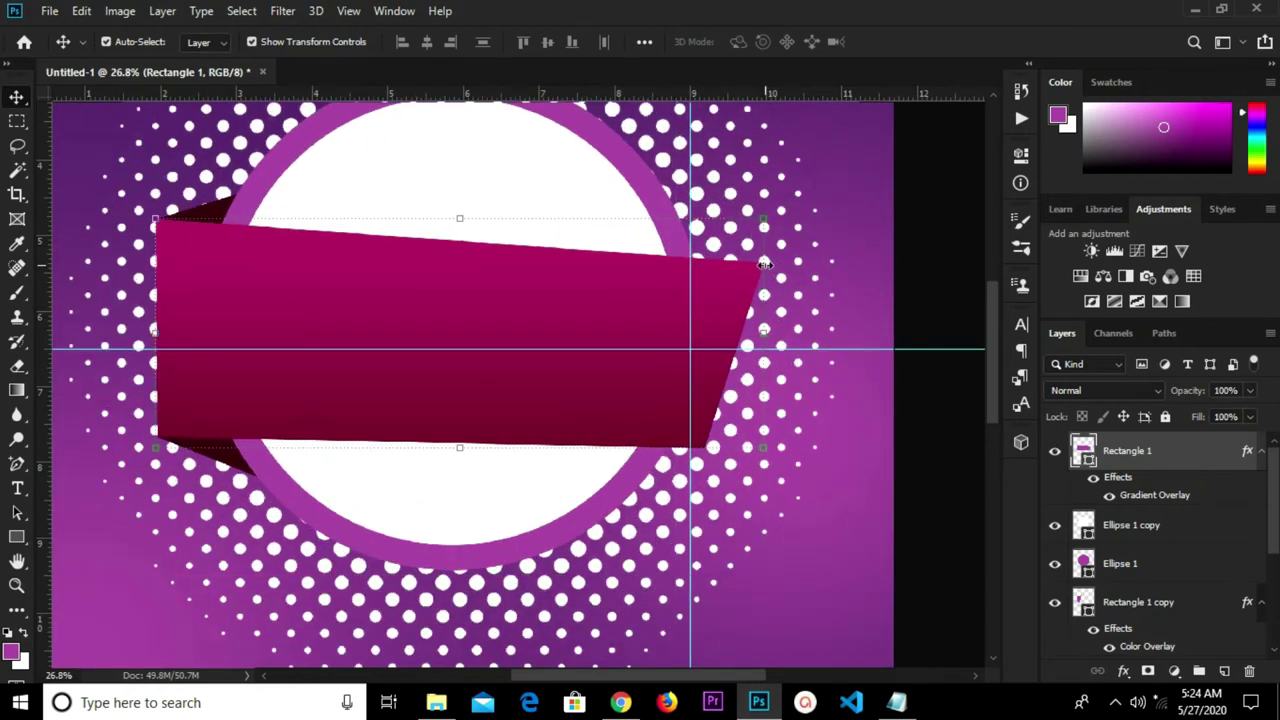
Rasterize the Rectangle 1 layer and draw a Pen path for a notch between the banner's right corners, with its tip at the guides' intersection.
{"action": "right_click", "coordinate": [1137, 462]}
{"action": "left_click", "coordinate": [932, 288]}
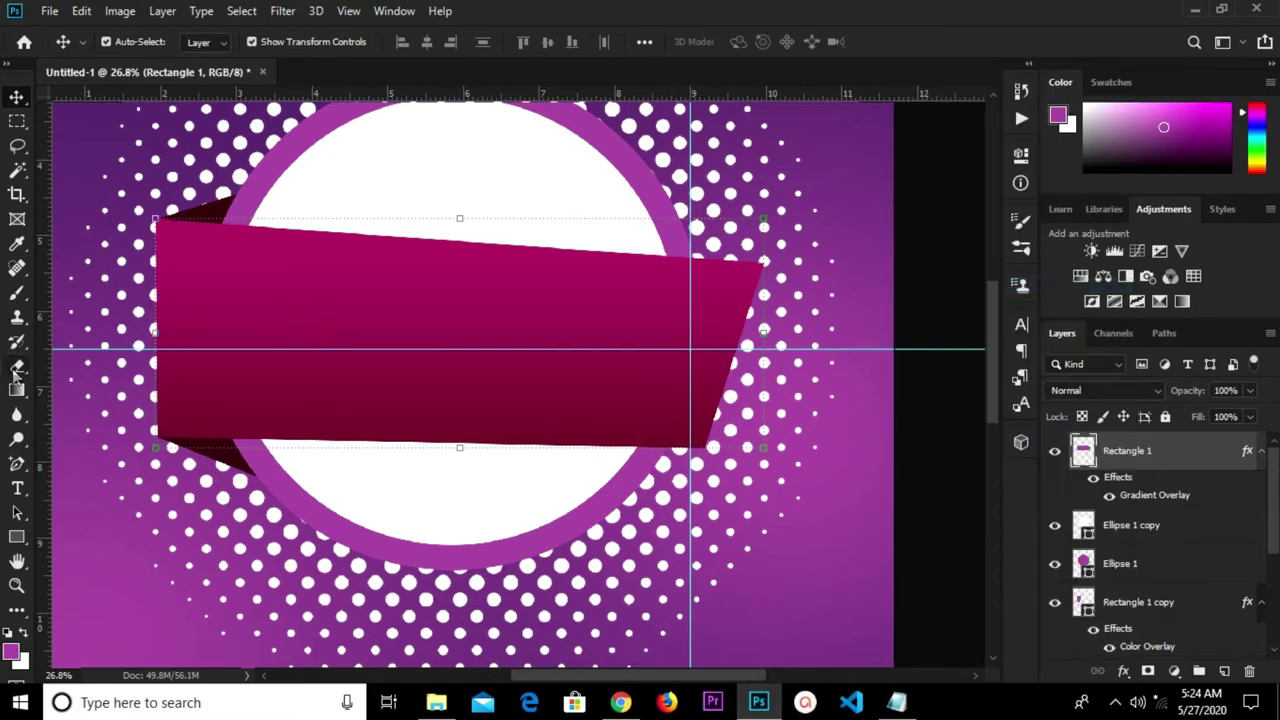
{"action": "right_click", "coordinate": [16, 465]}
{"action": "left_click", "coordinate": [81, 466]}
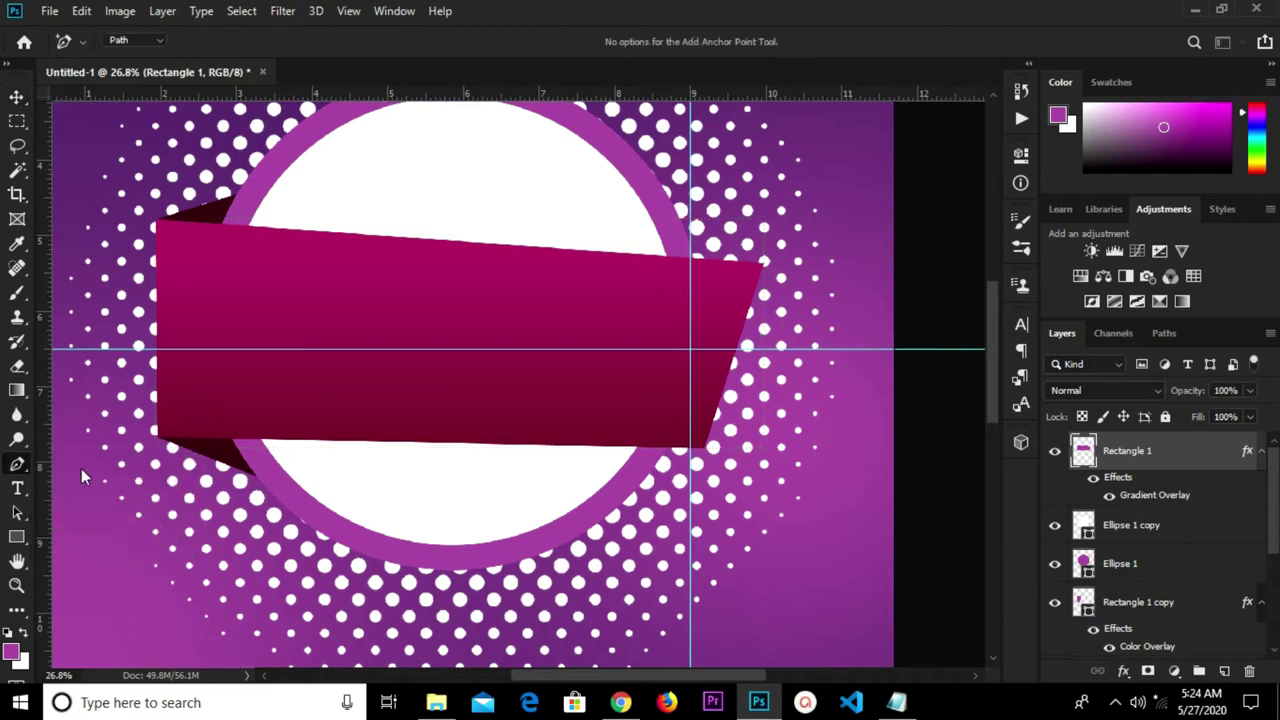
{"action": "left_click", "coordinate": [763, 267]}
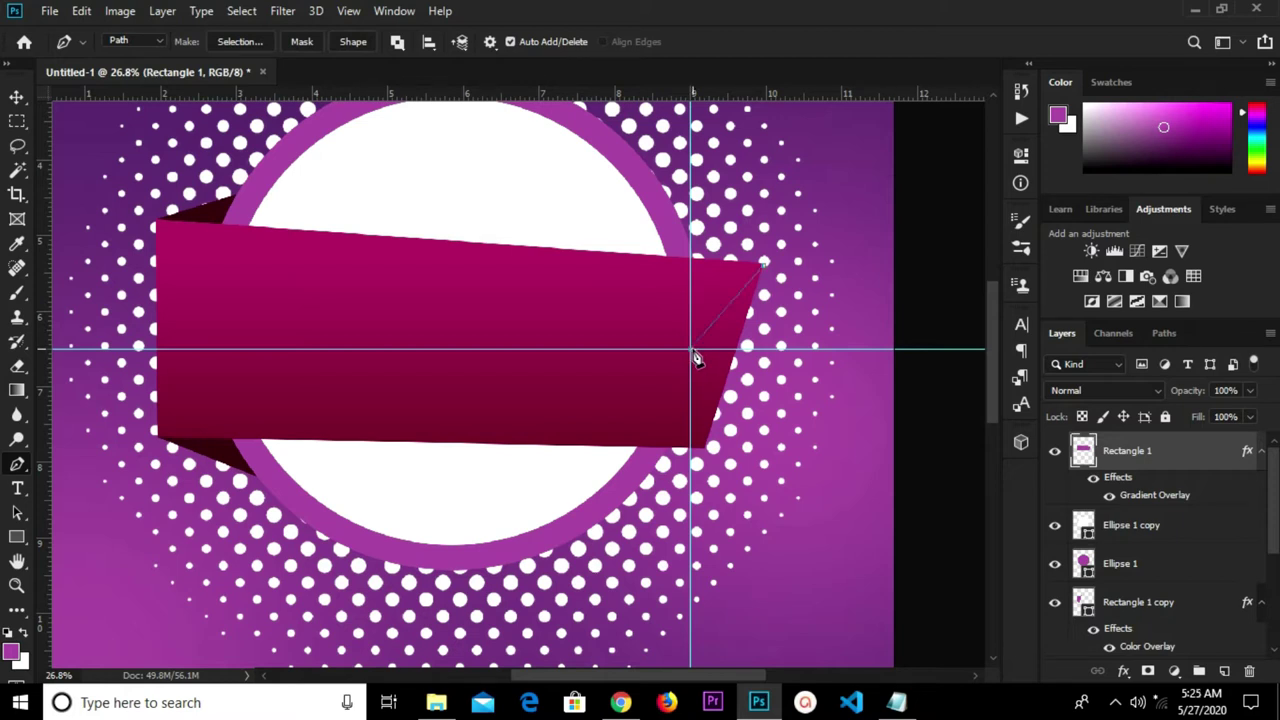
{"action": "left_click", "coordinate": [703, 448]}
Convert the notch path to an anti-aliased selection, delete that area from the Rectangle 1 banner, and deselect.
{"action": "right_click", "coordinate": [736, 340]}
{"action": "left_click", "coordinate": [774, 345]}
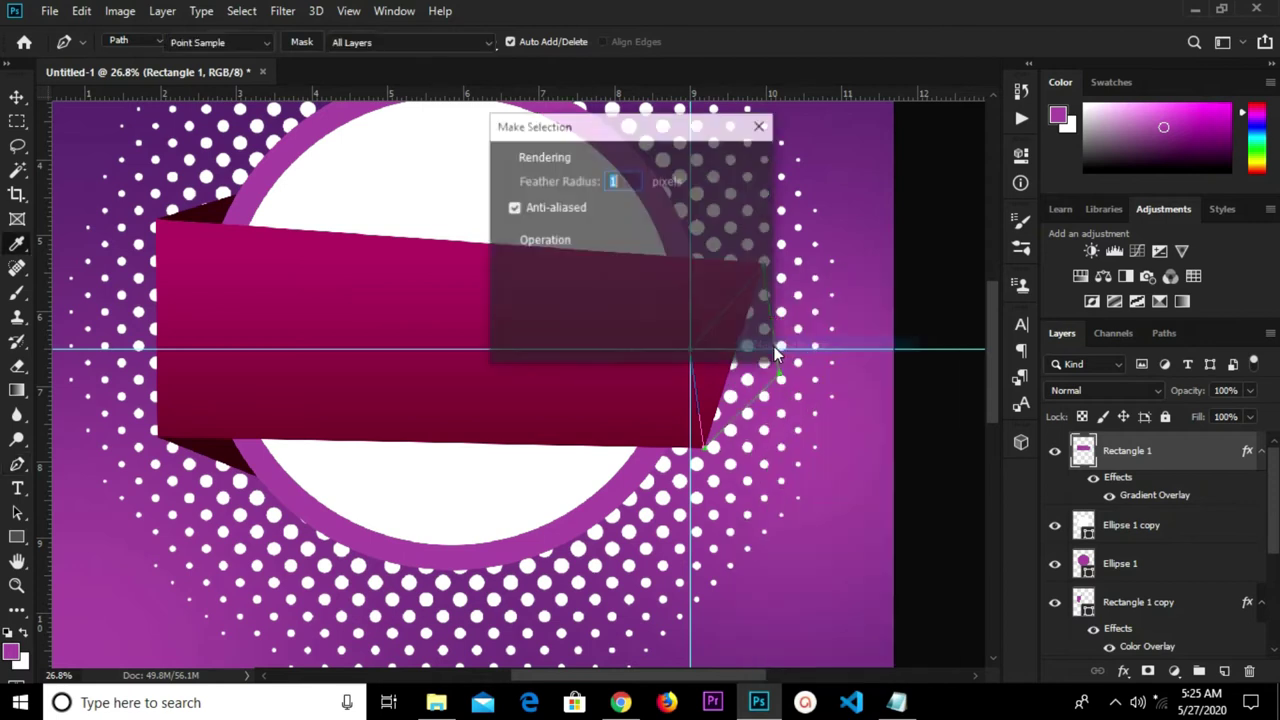
{"action": "left_click", "coordinate": [731, 169]}
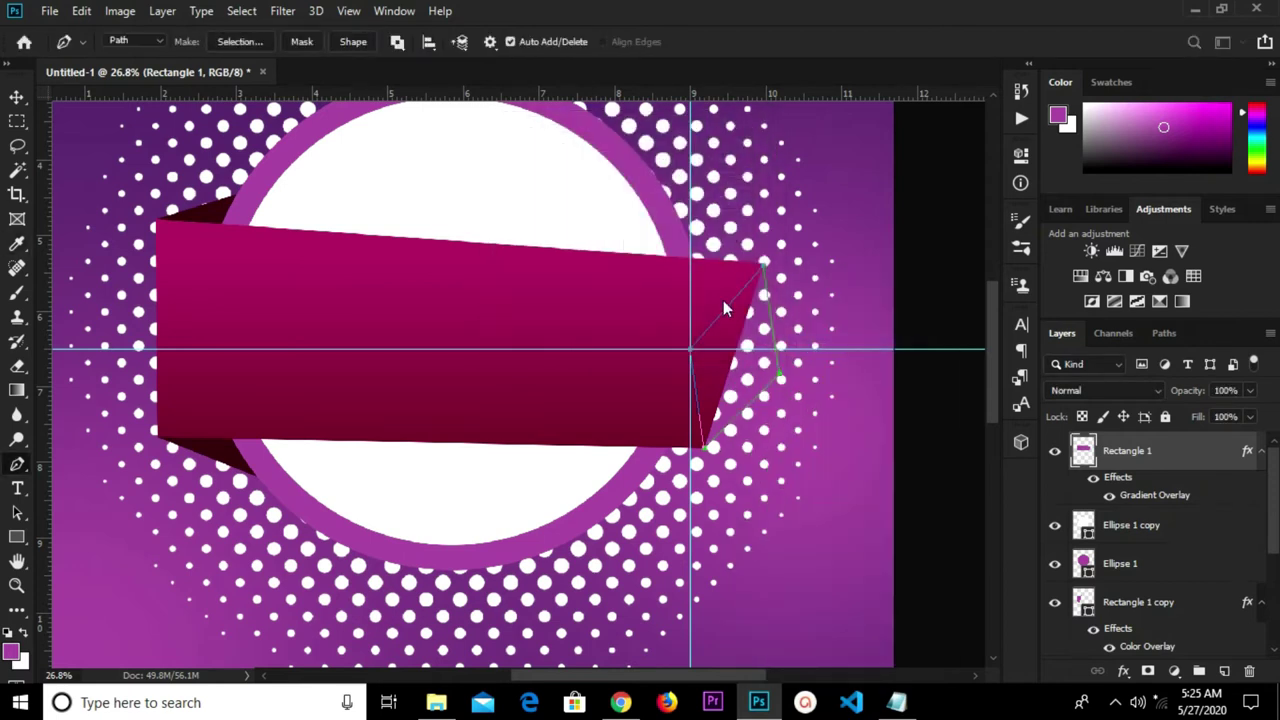
{"action": "key", "text": "Delete"}
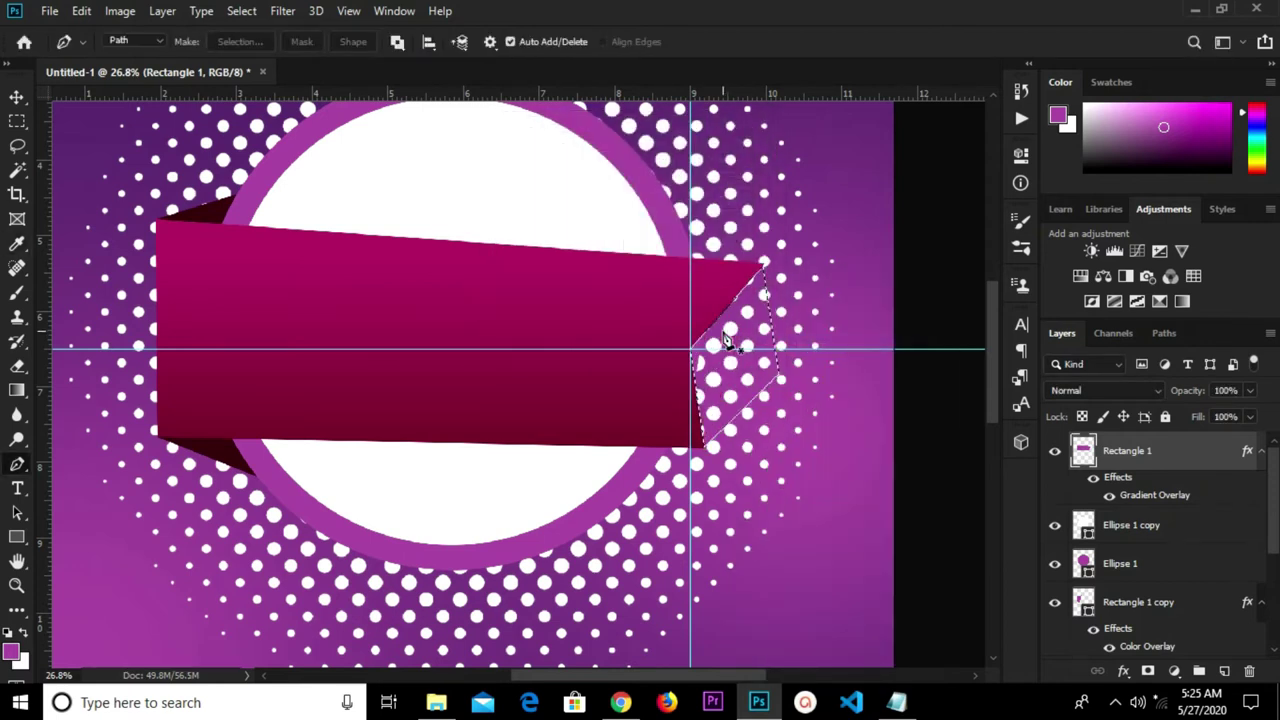
{"action": "key", "text": "ctrl+d"}
Clear all guides from the document and deselect the banner layer.
{"action": "left_click", "coordinate": [355, 14]}
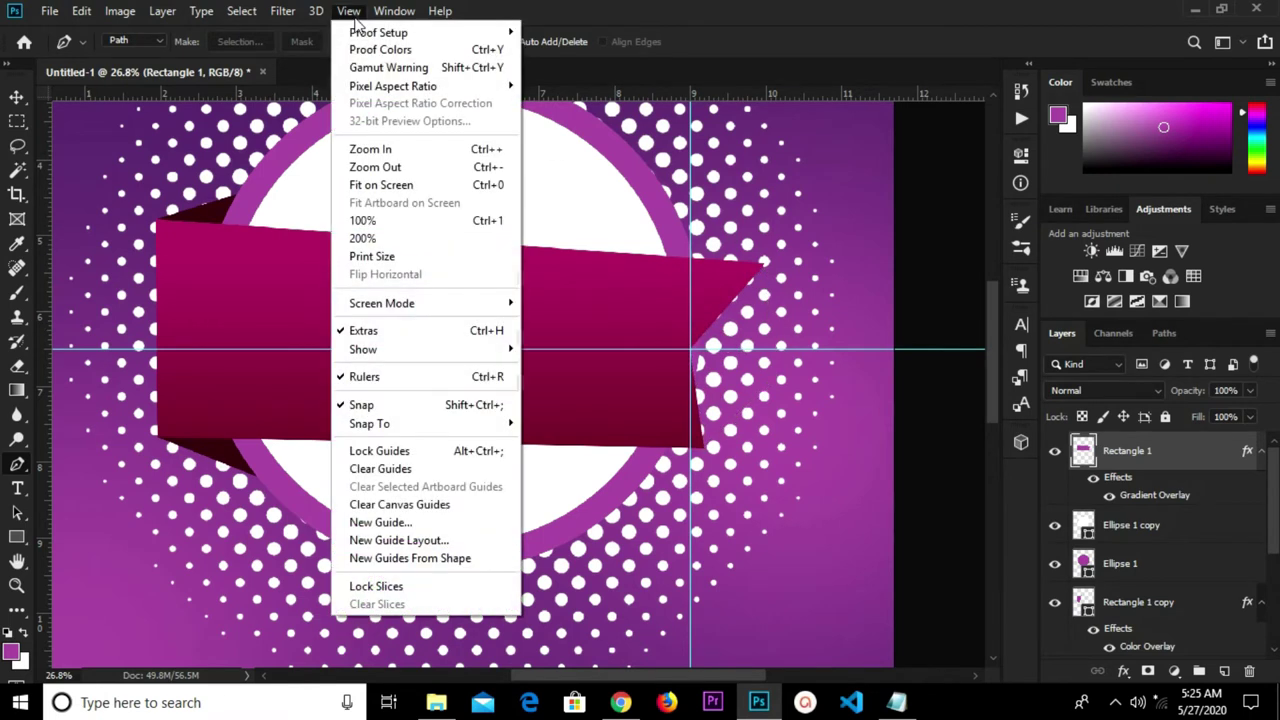
{"action": "left_click", "coordinate": [390, 472]}
{"action": "scroll", "coordinate": [443, 357], "scroll_direction": "down", "scroll_amount": 8}
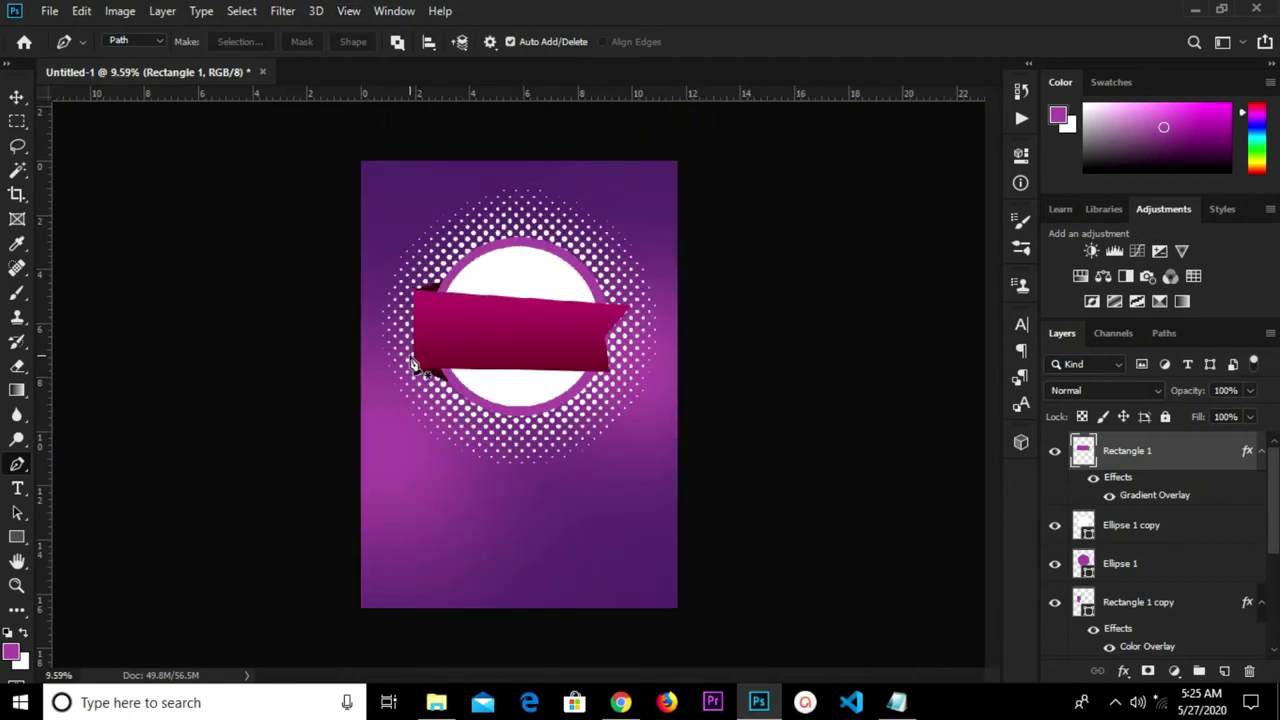
{"action": "key", "text": "v"}
{"action": "scroll", "coordinate": [225, 343], "scroll_direction": "up", "scroll_amount": 3}
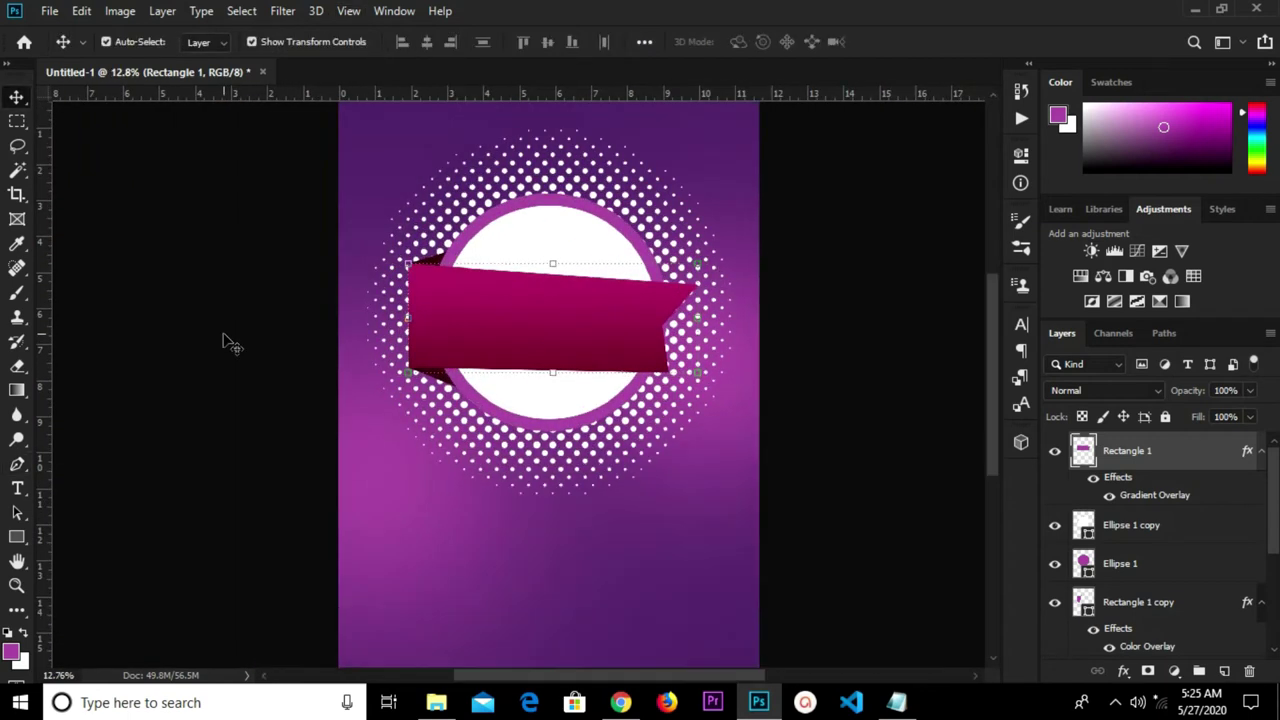
{"action": "left_click", "coordinate": [230, 343]}
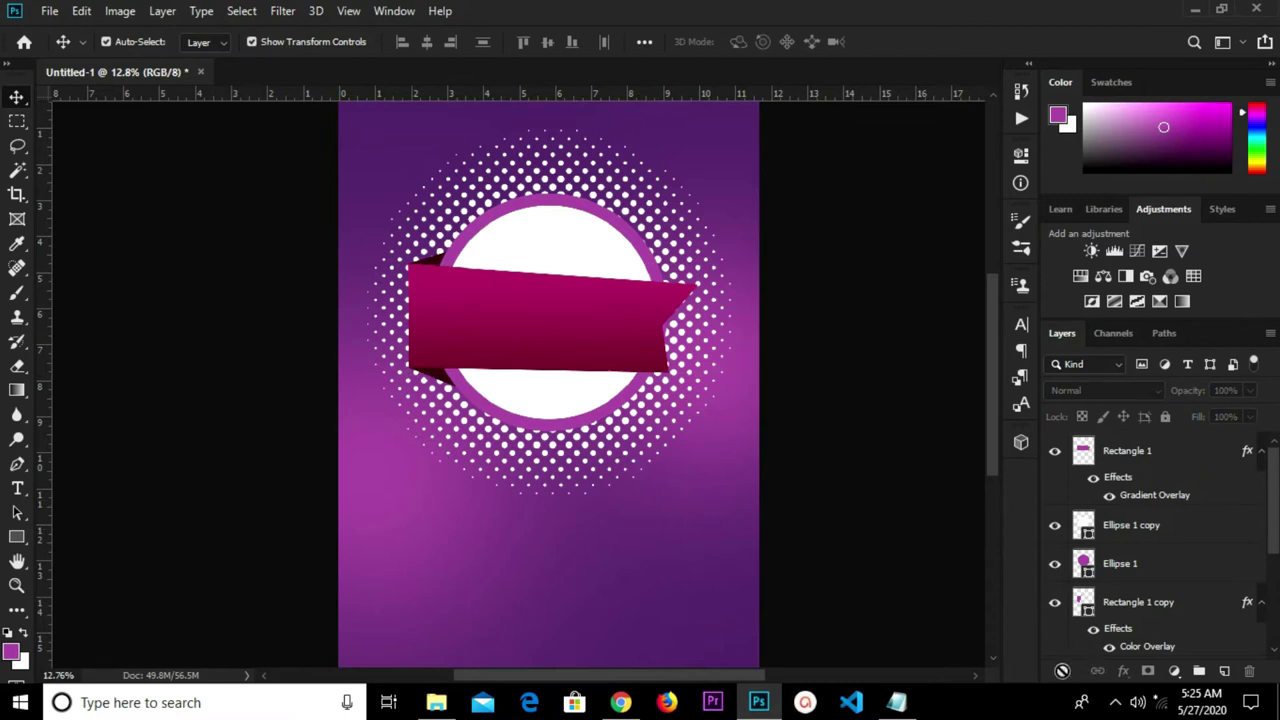
Switch to the fashion sale Notepad file, copy the word "fasion", and return to the Photoshop document.
{"action": "mouse_move", "coordinate": [896, 702]}
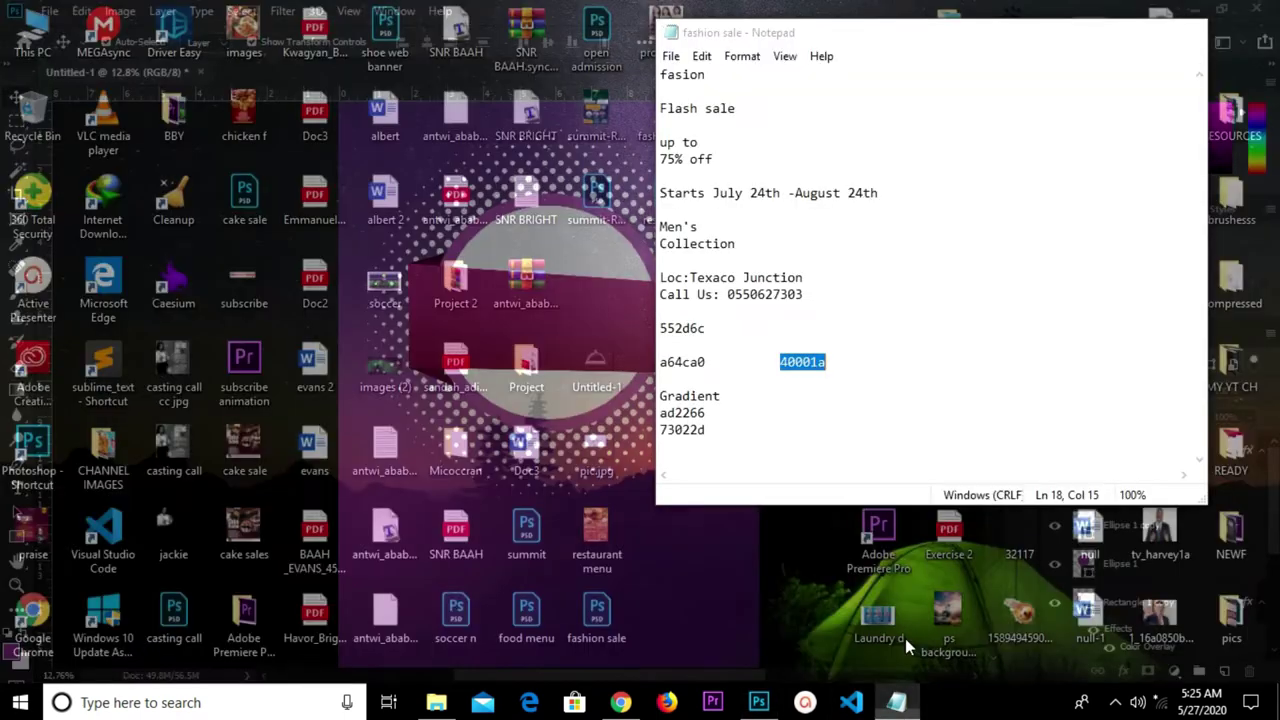
{"action": "left_click", "coordinate": [905, 638]}
{"action": "left_click_drag", "start_coordinate": [707, 76], "coordinate": [639, 68]}
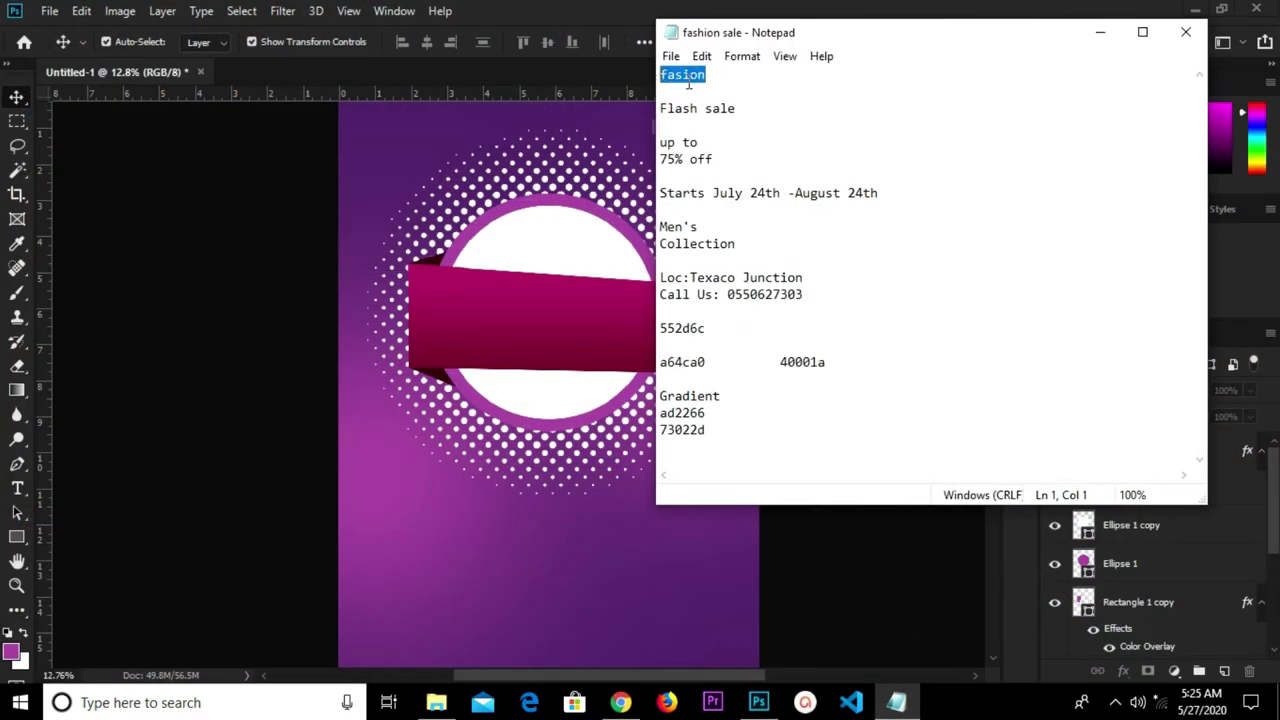
{"action": "right_click", "coordinate": [700, 80]}
{"action": "left_click", "coordinate": [729, 140]}
{"action": "left_click", "coordinate": [533, 658]}
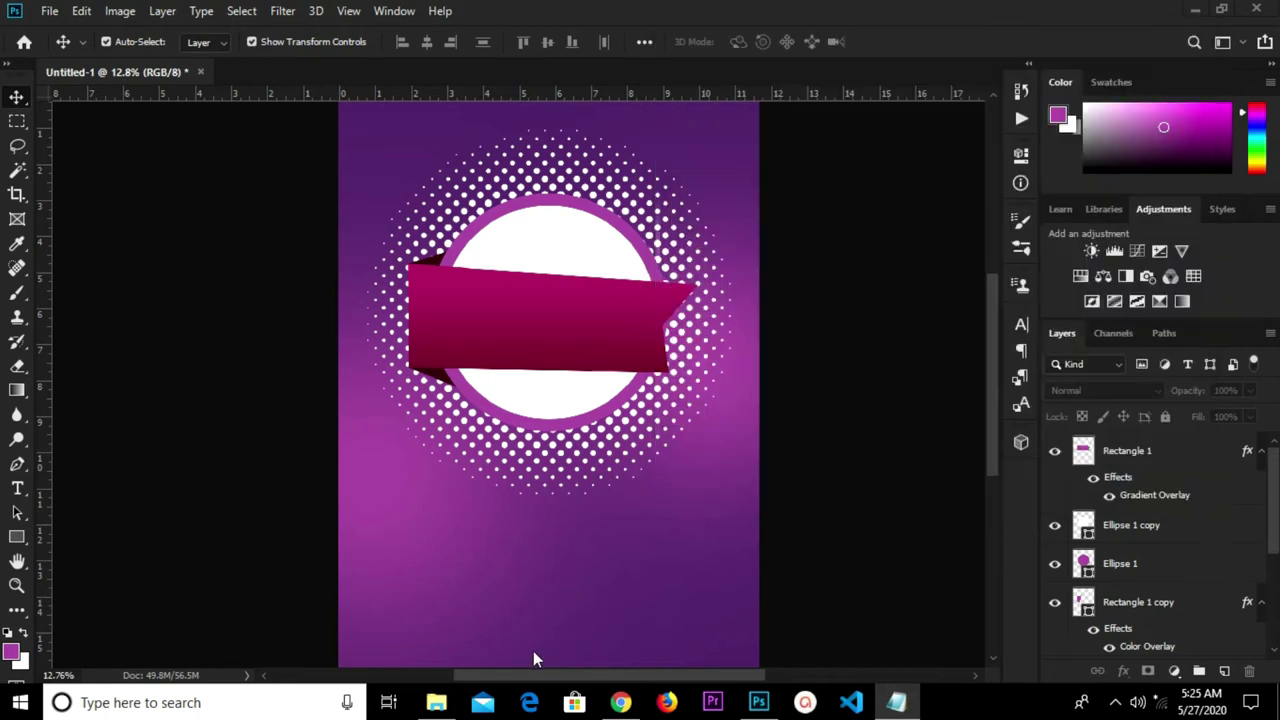
Set up the Type tool with text color a64ca0 and the Cocogoose Regular font.
{"action": "left_click", "coordinate": [17, 488]}
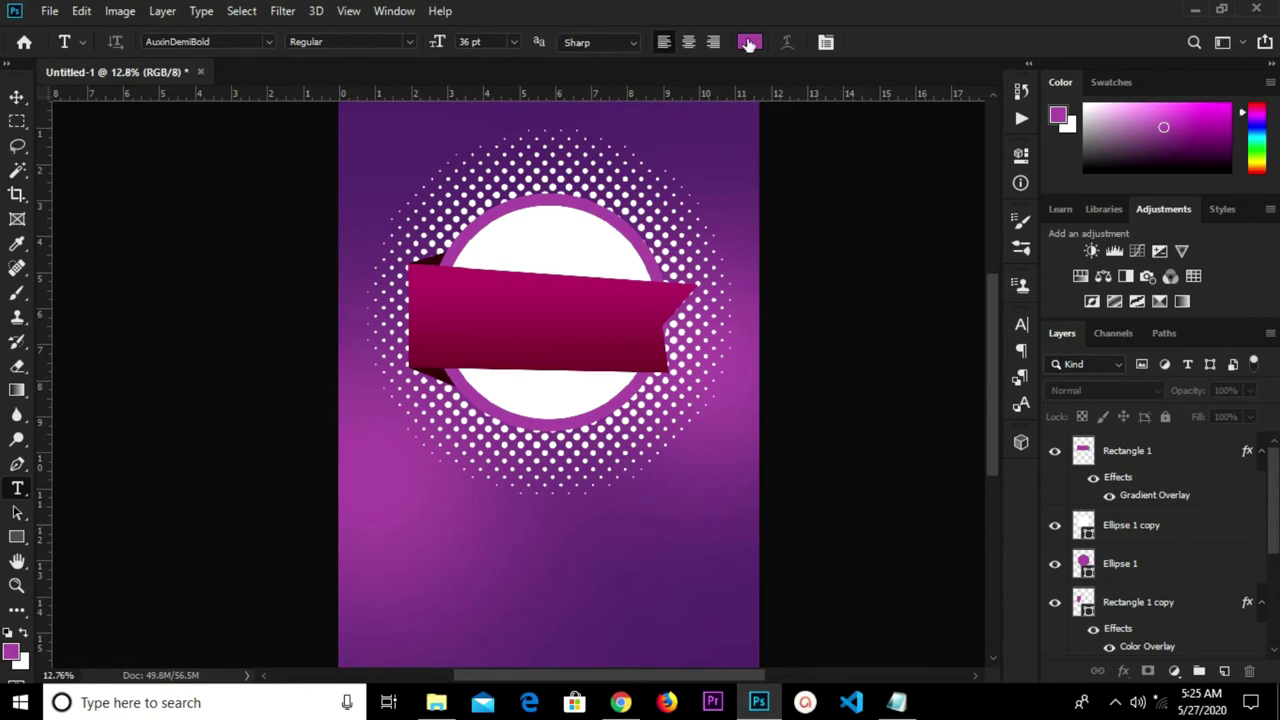
{"action": "left_click", "coordinate": [749, 43]}
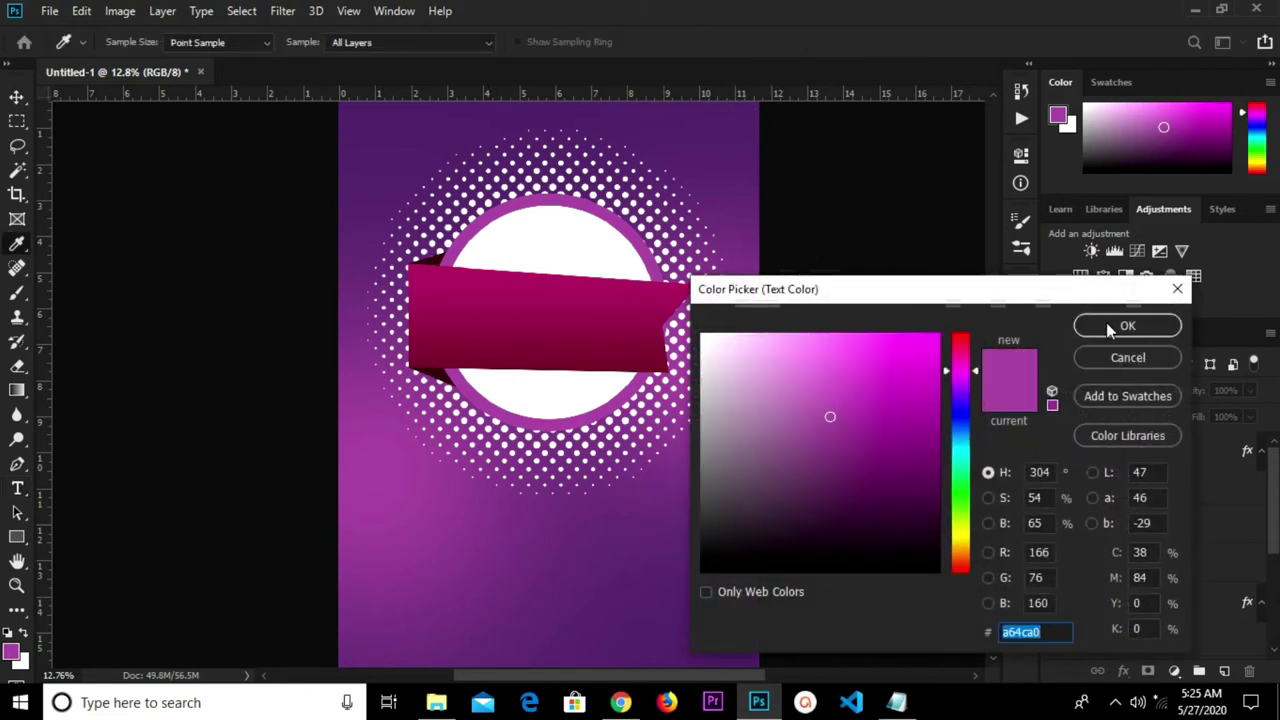
{"action": "left_click", "coordinate": [1108, 325]}
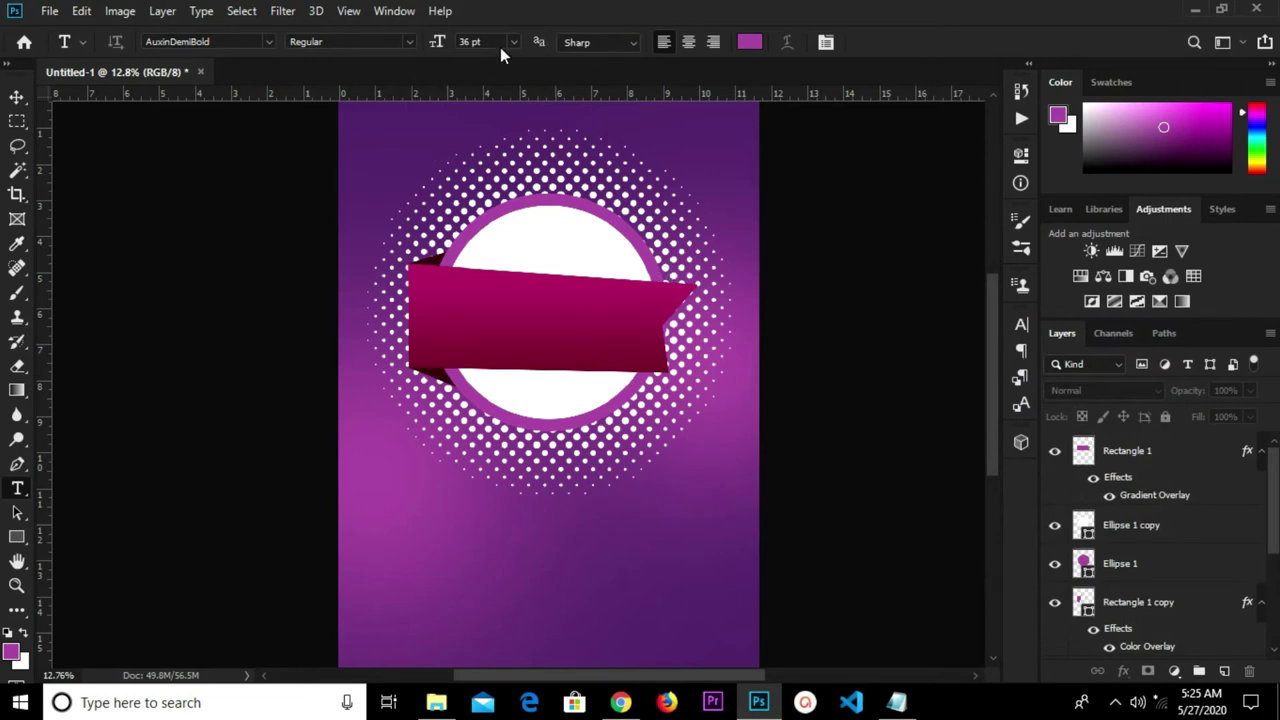
{"action": "left_click", "coordinate": [229, 42]}
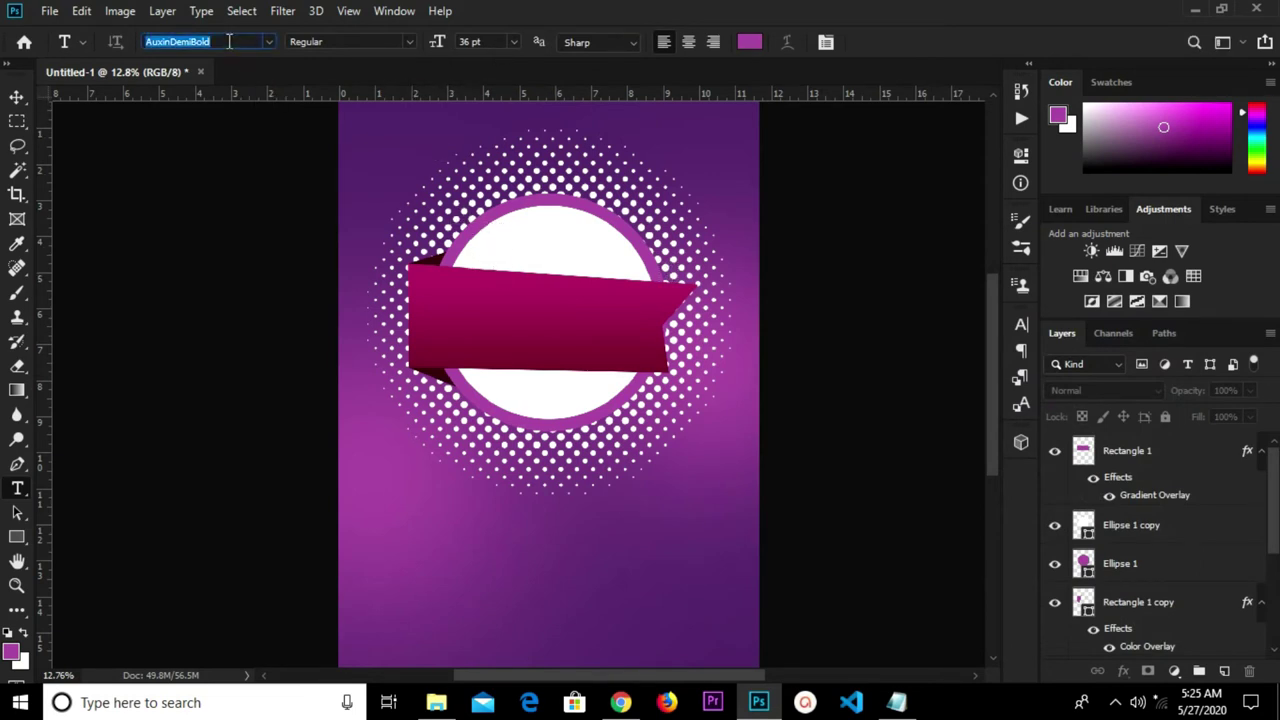
{"action": "left_click", "coordinate": [229, 42]}
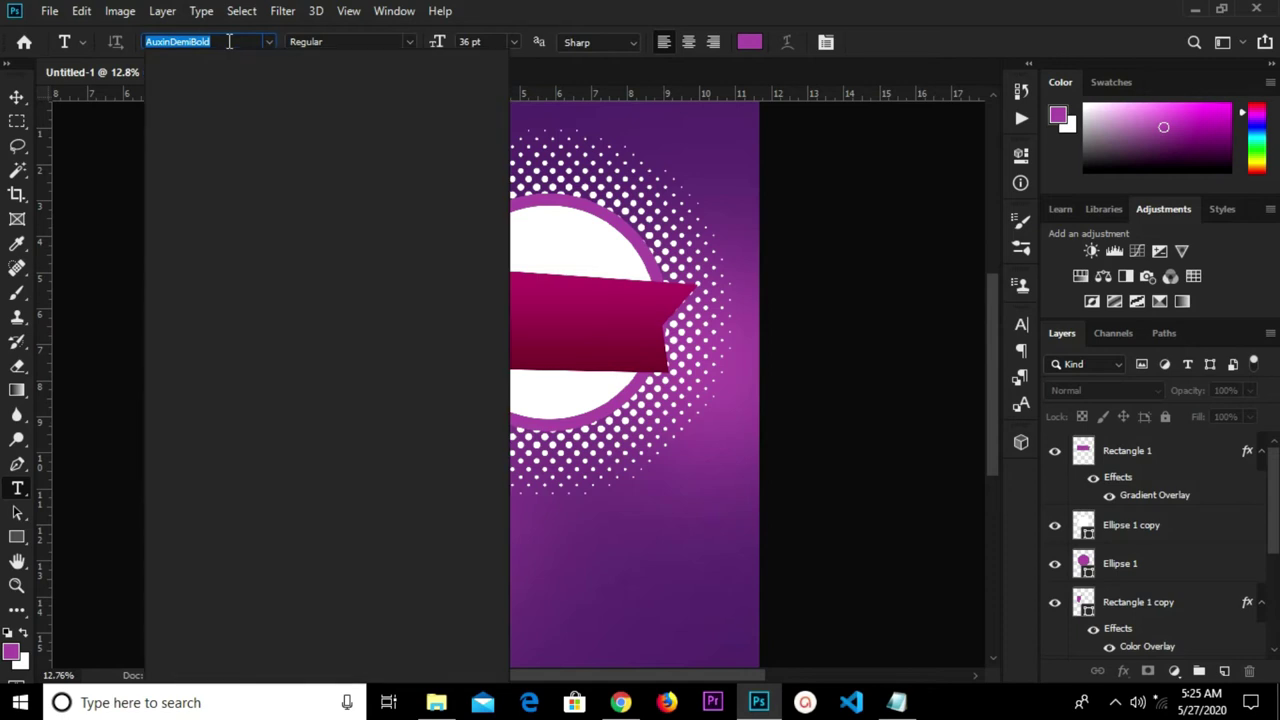
{"action": "type", "text": "c"}
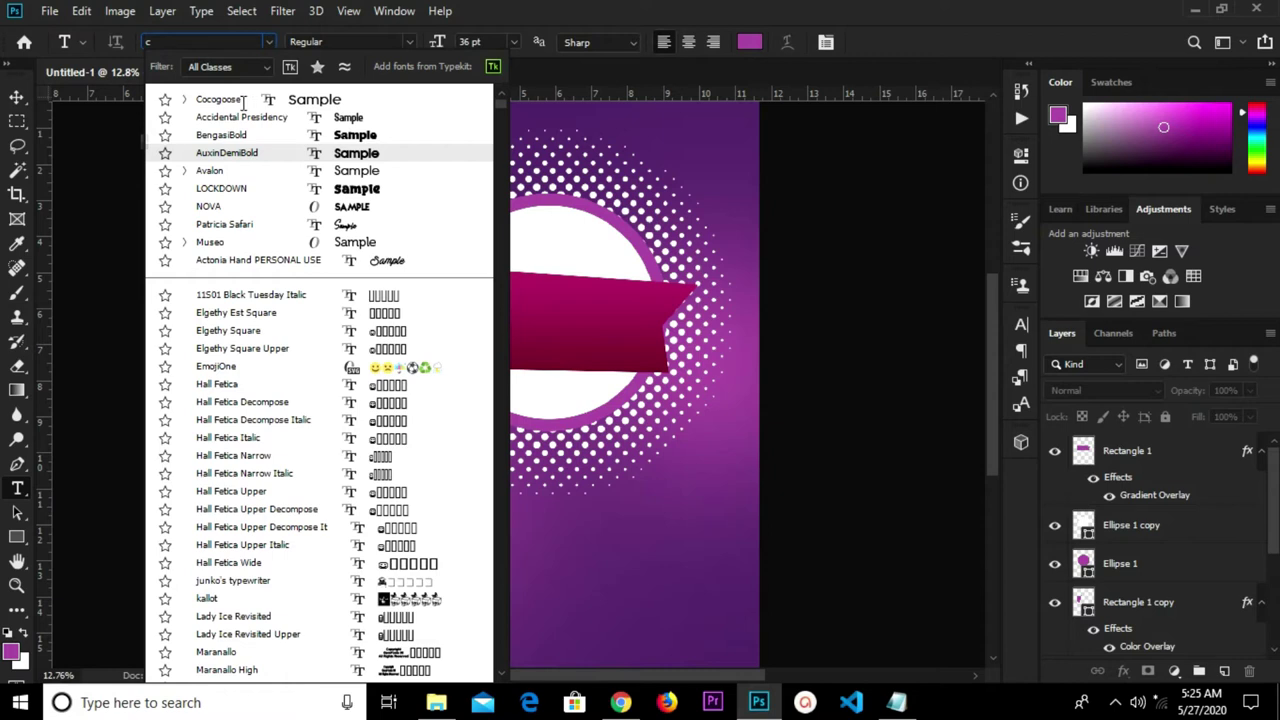
{"action": "type", "text": "oc"}
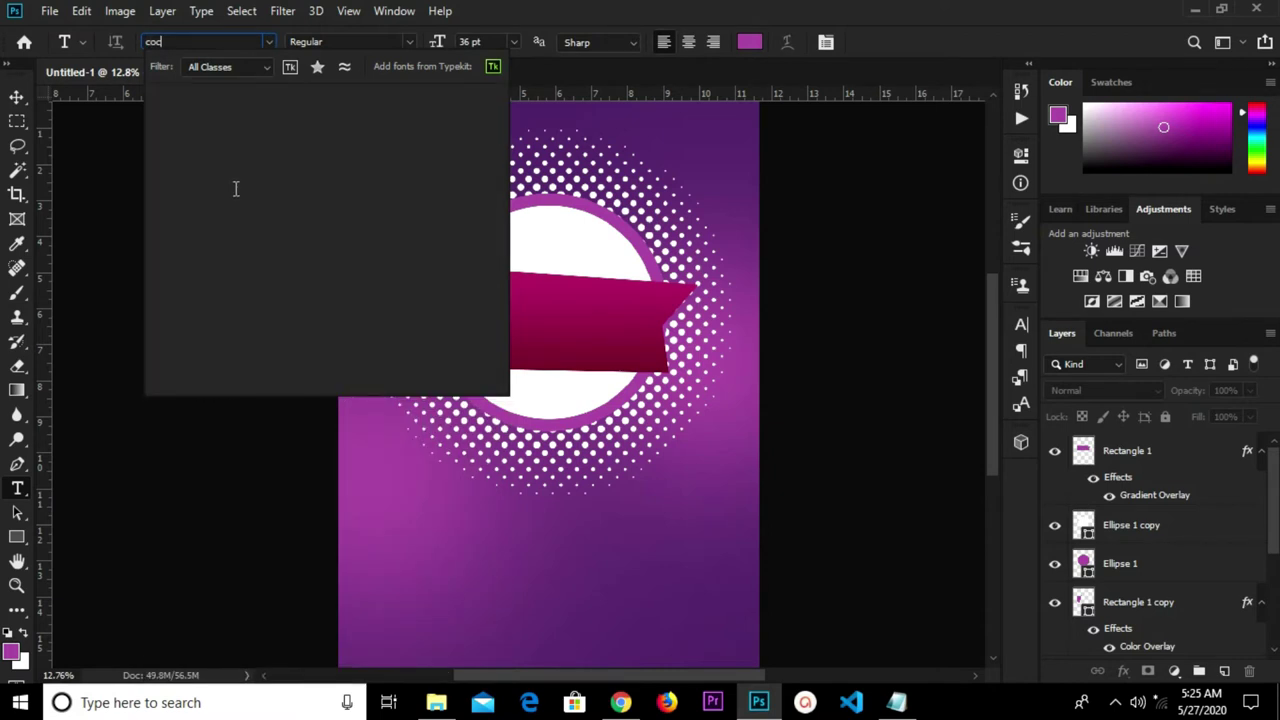
{"action": "type", "text": "og"}
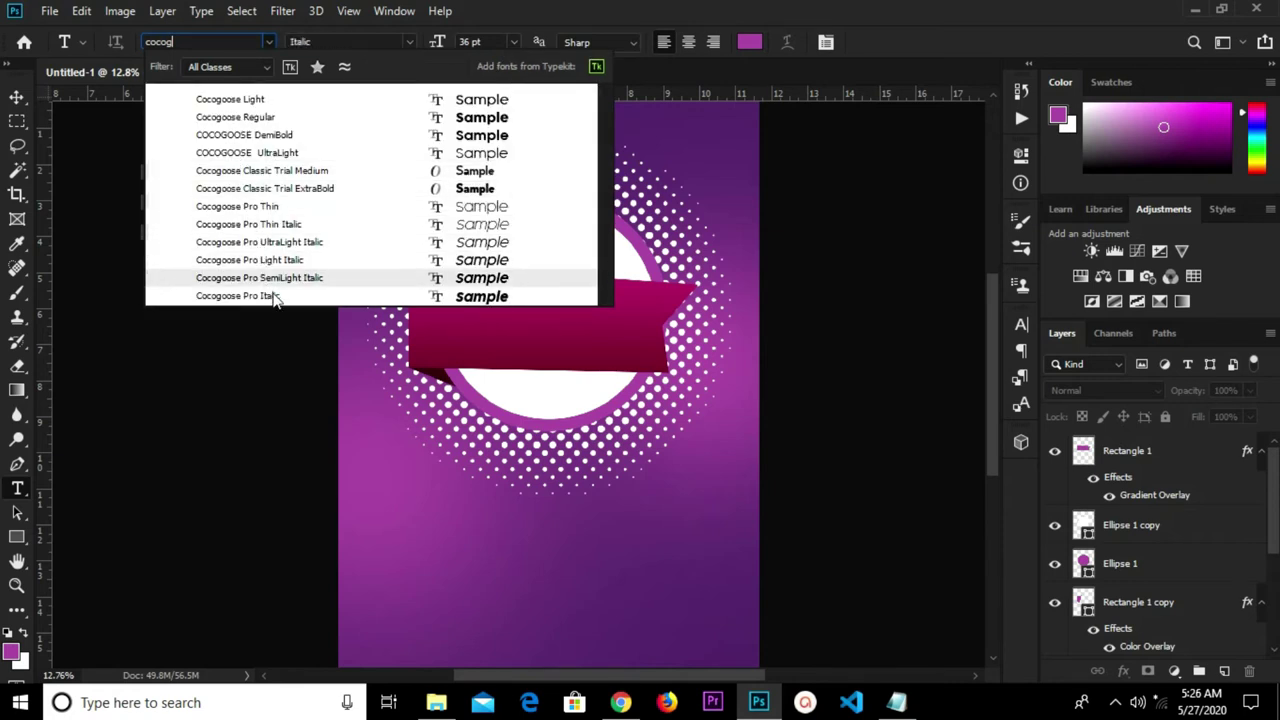
{"action": "left_click", "coordinate": [282, 118]}
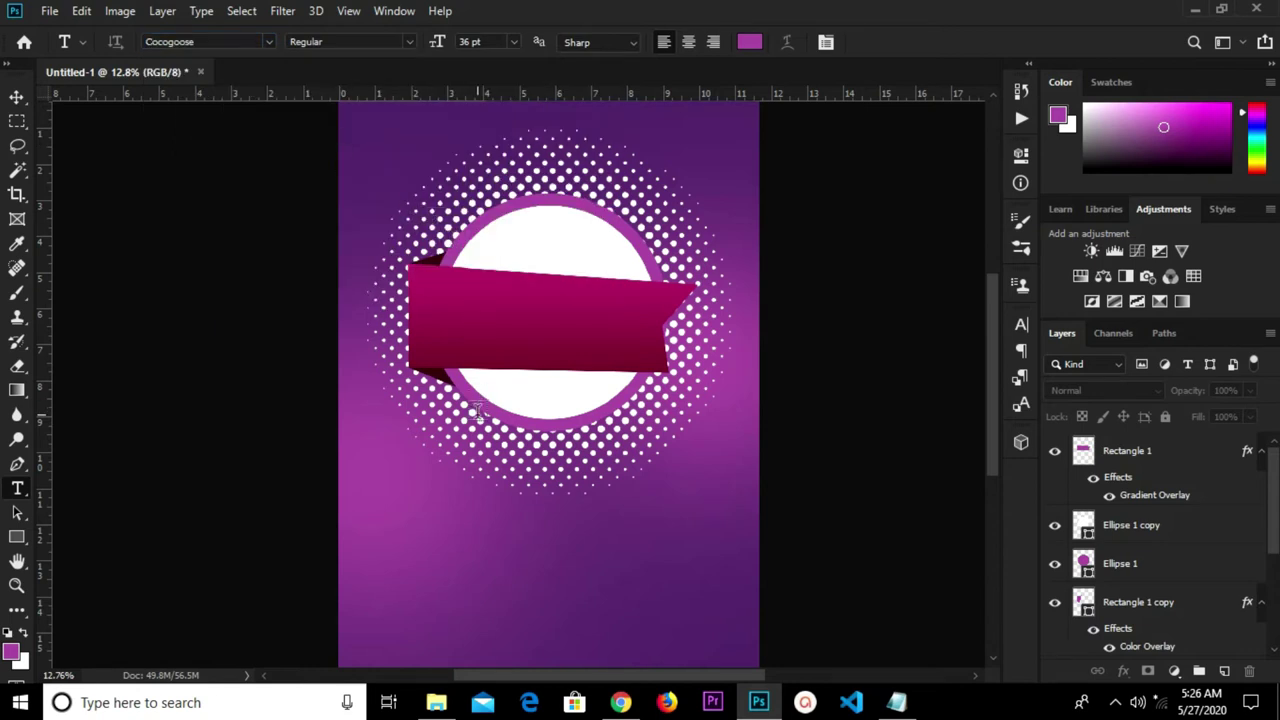
Add the text "fasion" at 36 pt in the upper part of the white circle, above the banner.
{"action": "left_click", "coordinate": [506, 241]}
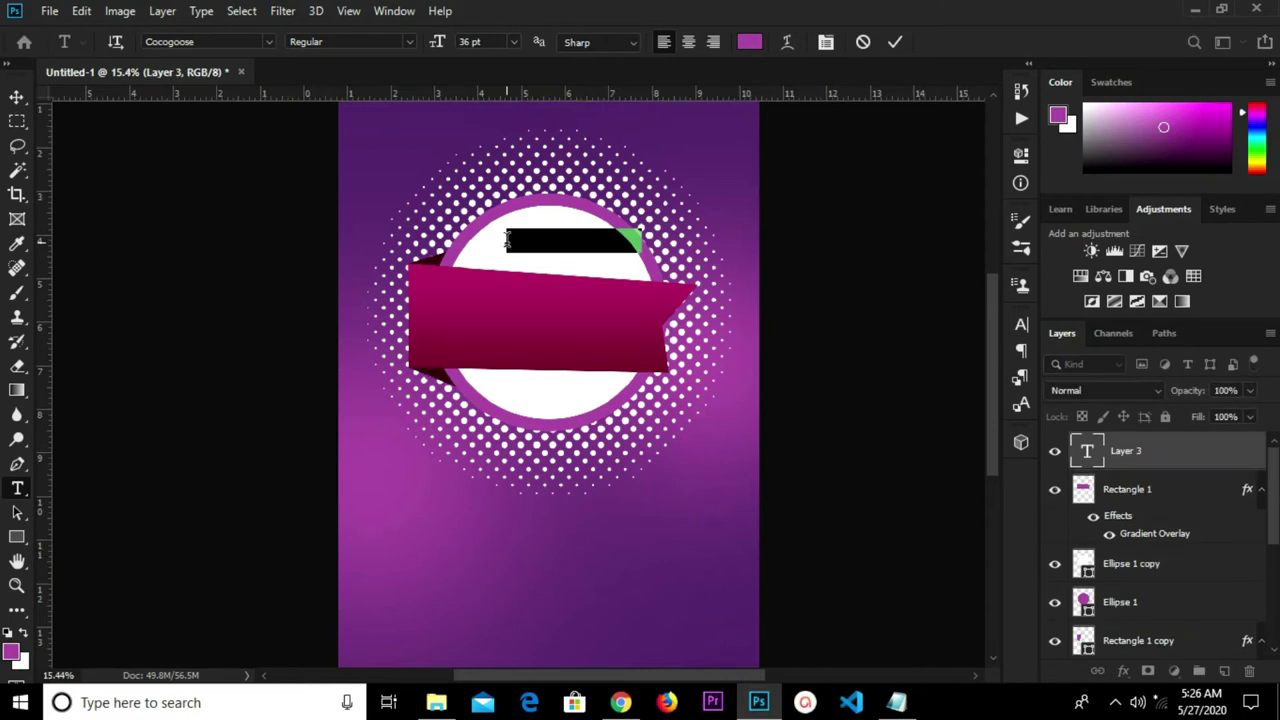
{"action": "scroll", "coordinate": [506, 241], "scroll_direction": "up", "scroll_amount": 1}
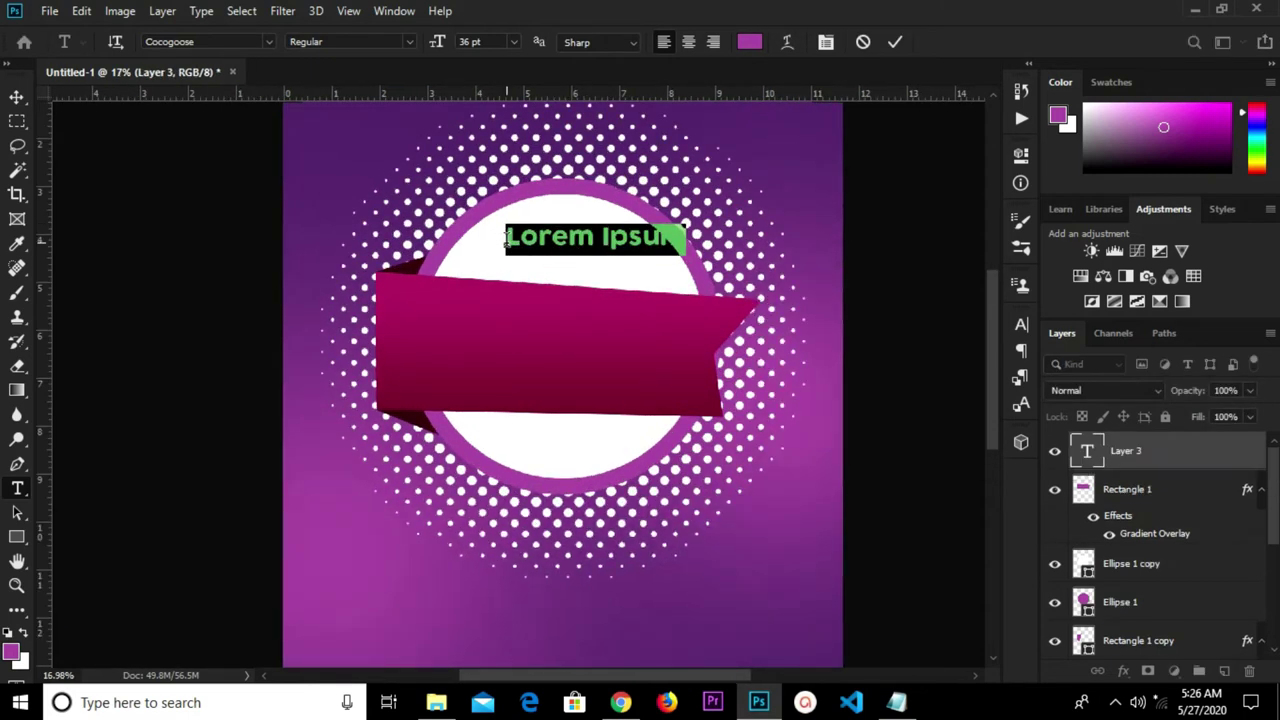
{"action": "type", "text": "fasion"}
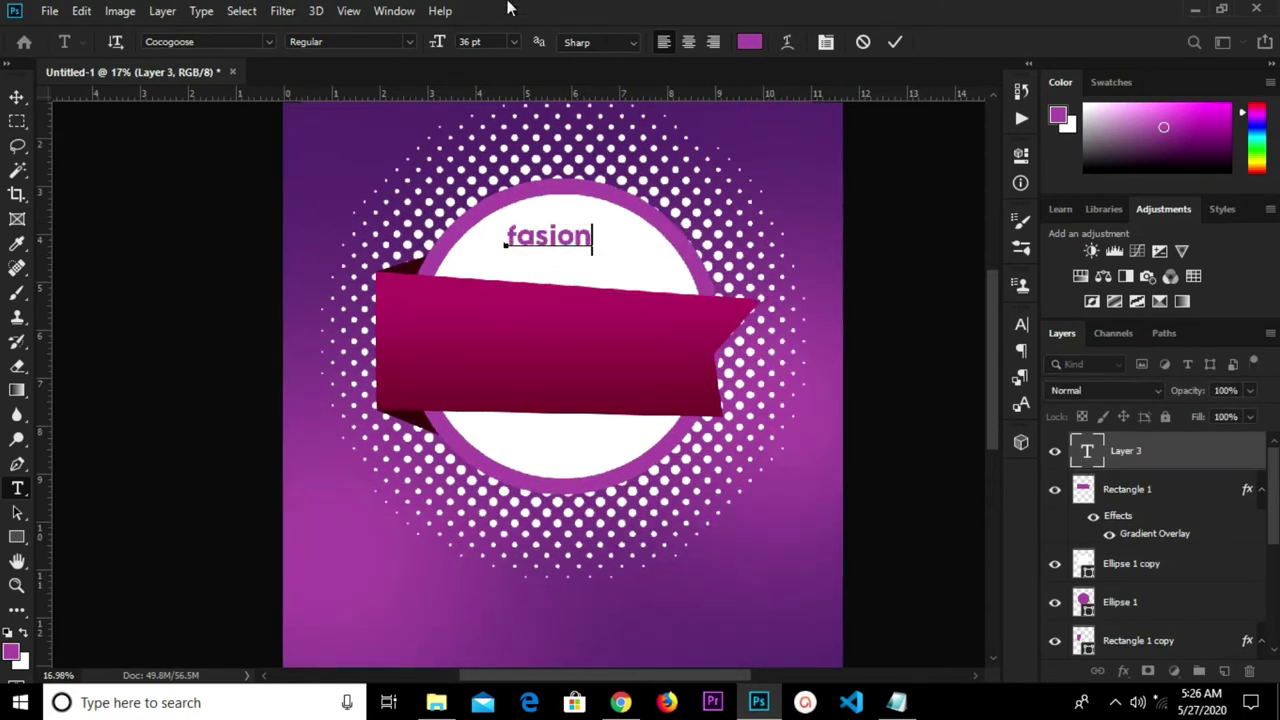
{"action": "left_click", "coordinate": [895, 42]}
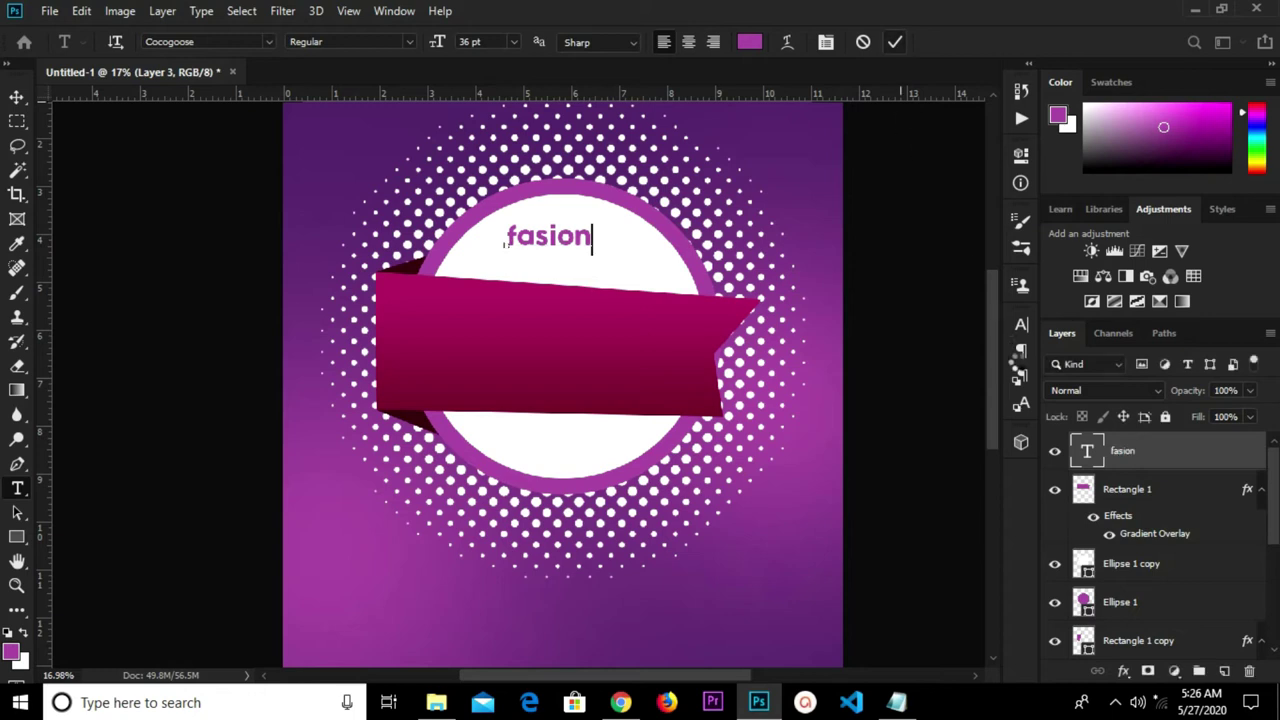
{"action": "left_click", "coordinate": [1021, 326]}
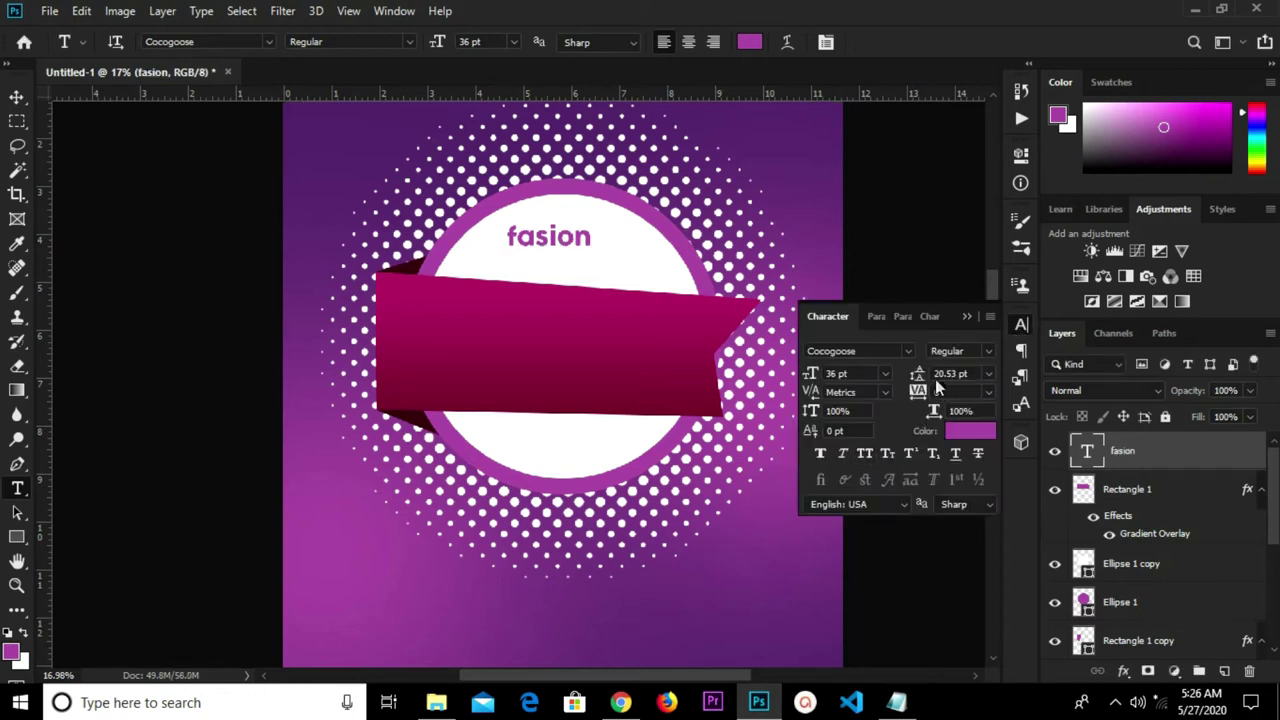
{"action": "left_click", "coordinate": [966, 316]}
{"action": "left_click", "coordinate": [976, 316]}
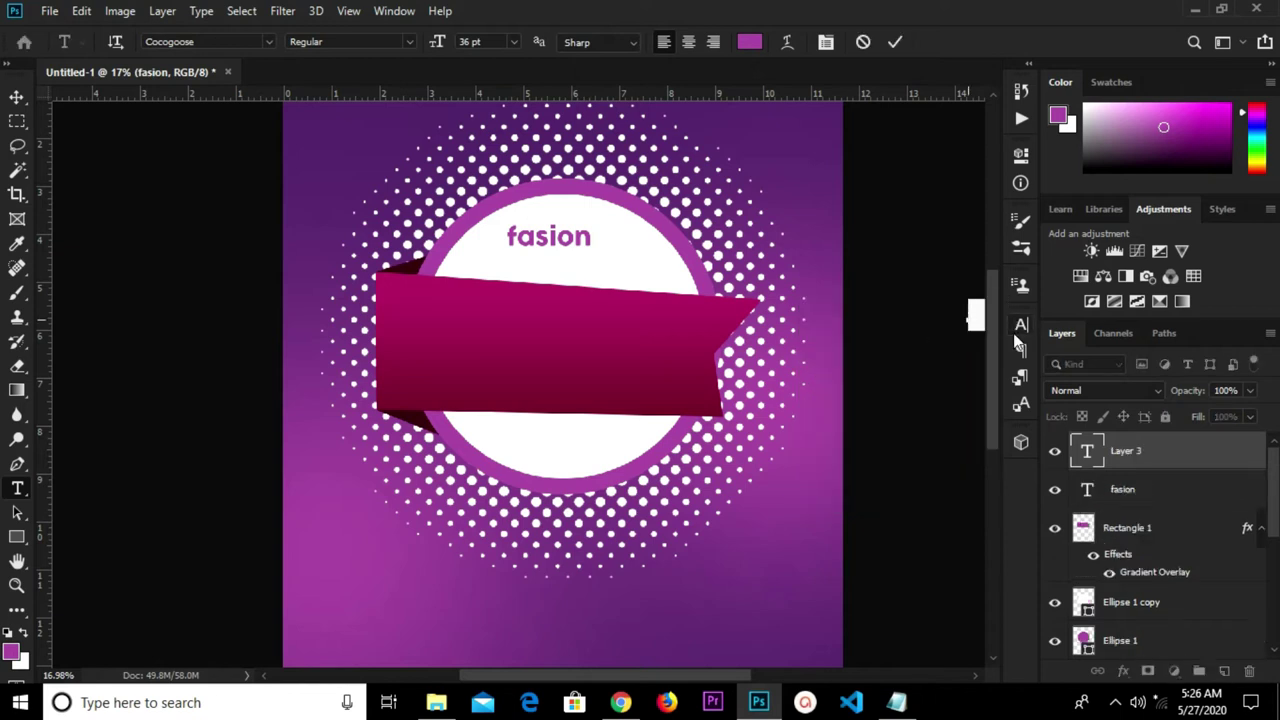
{"action": "left_click", "coordinate": [1021, 326]}
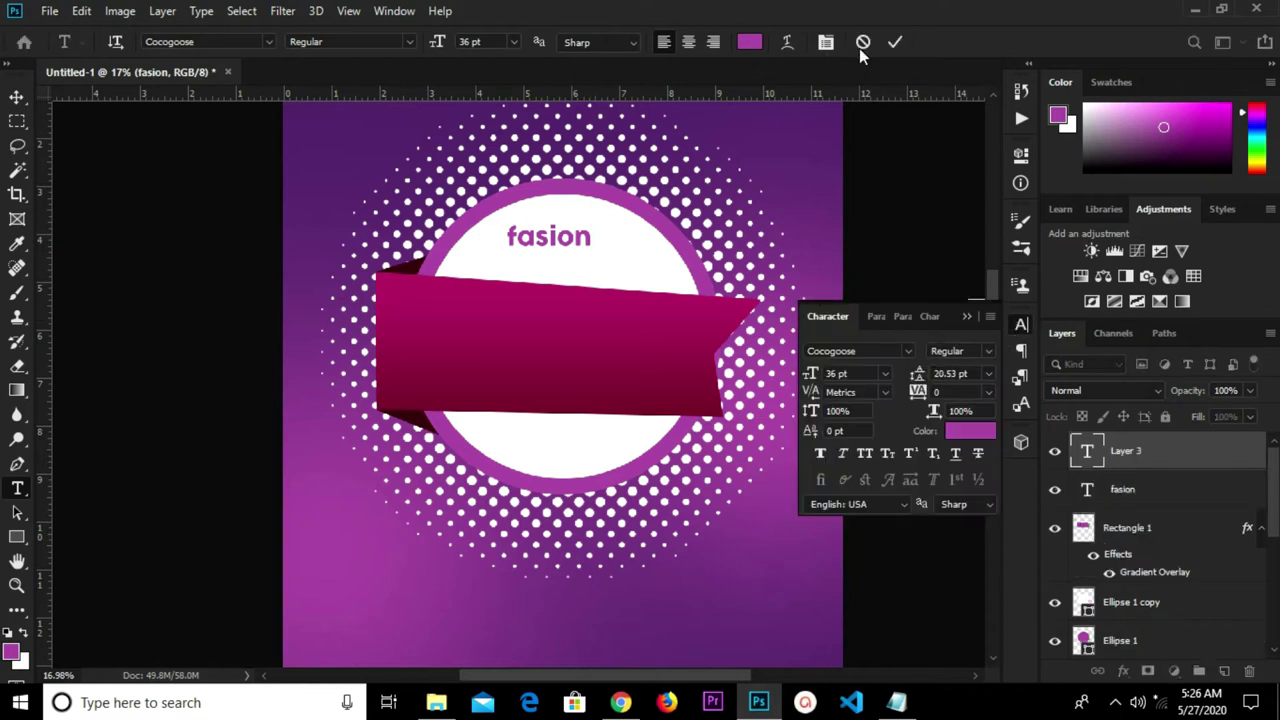
{"action": "left_click", "coordinate": [893, 42]}
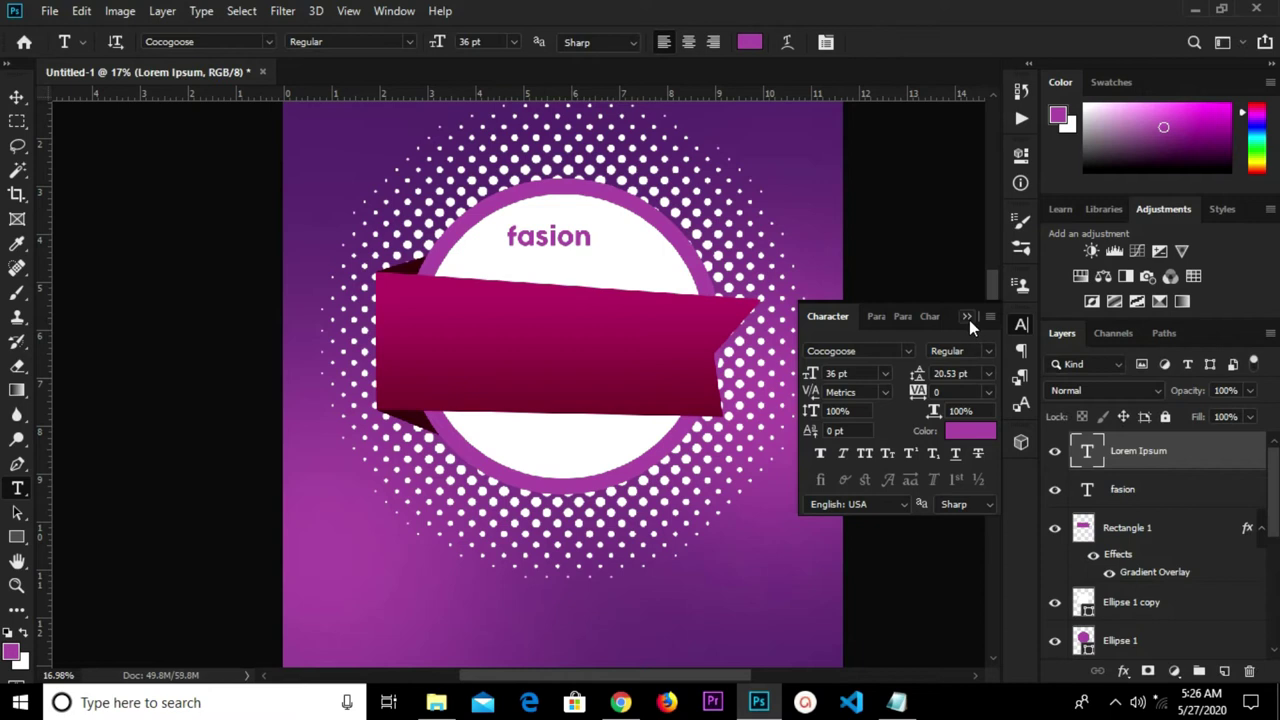
{"action": "left_click", "coordinate": [966, 316]}
Delete the stray Lorem Ipsum text layer.
{"action": "key", "text": "v"}
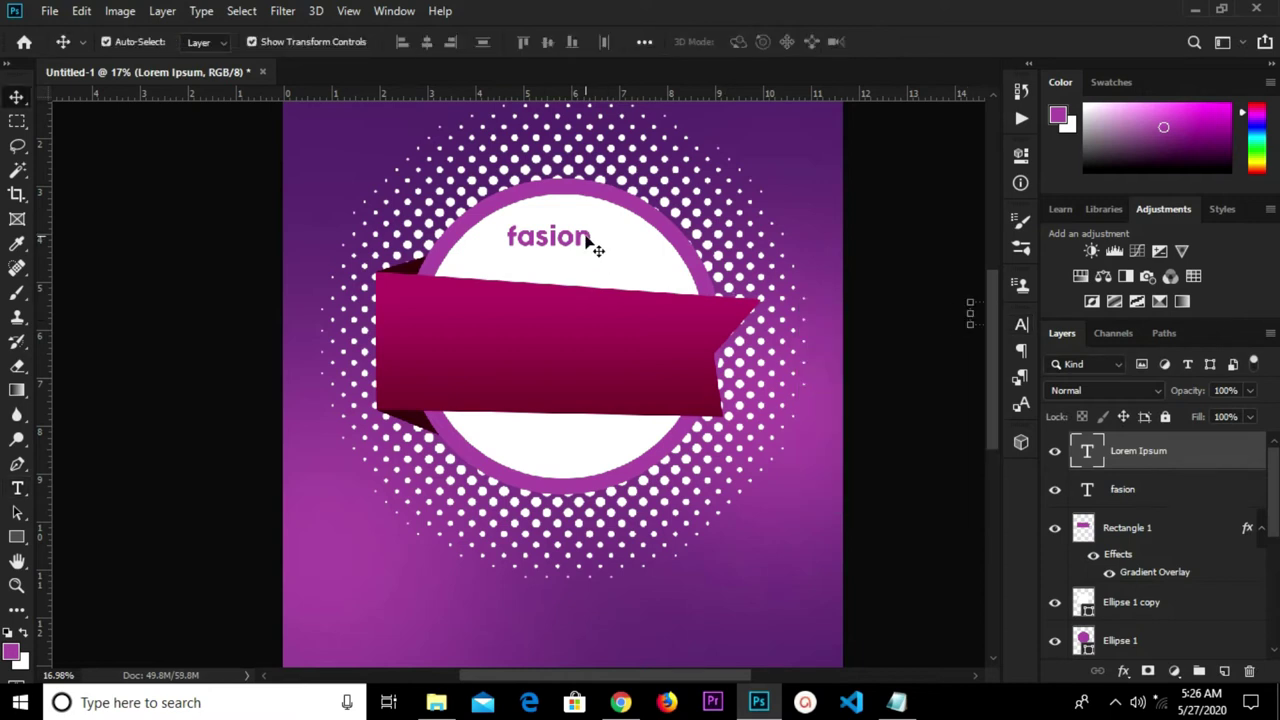
{"action": "left_click", "coordinate": [593, 248]}
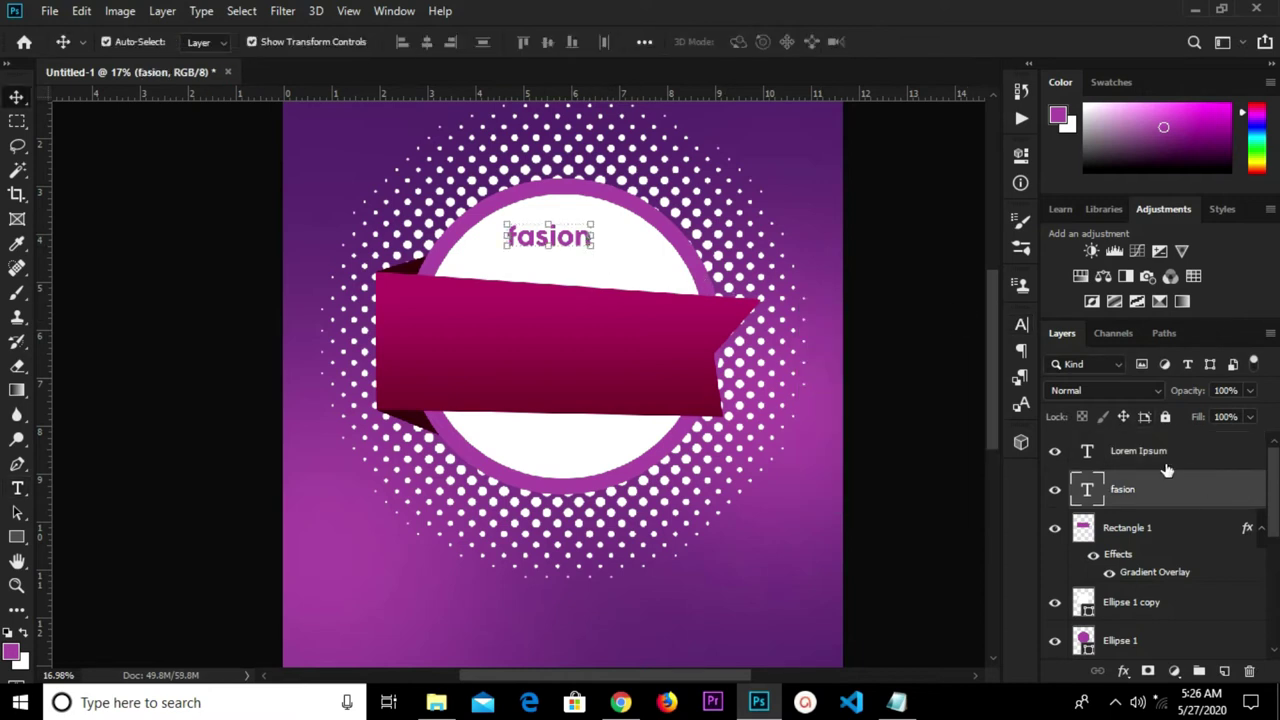
{"action": "left_click", "coordinate": [1165, 455]}
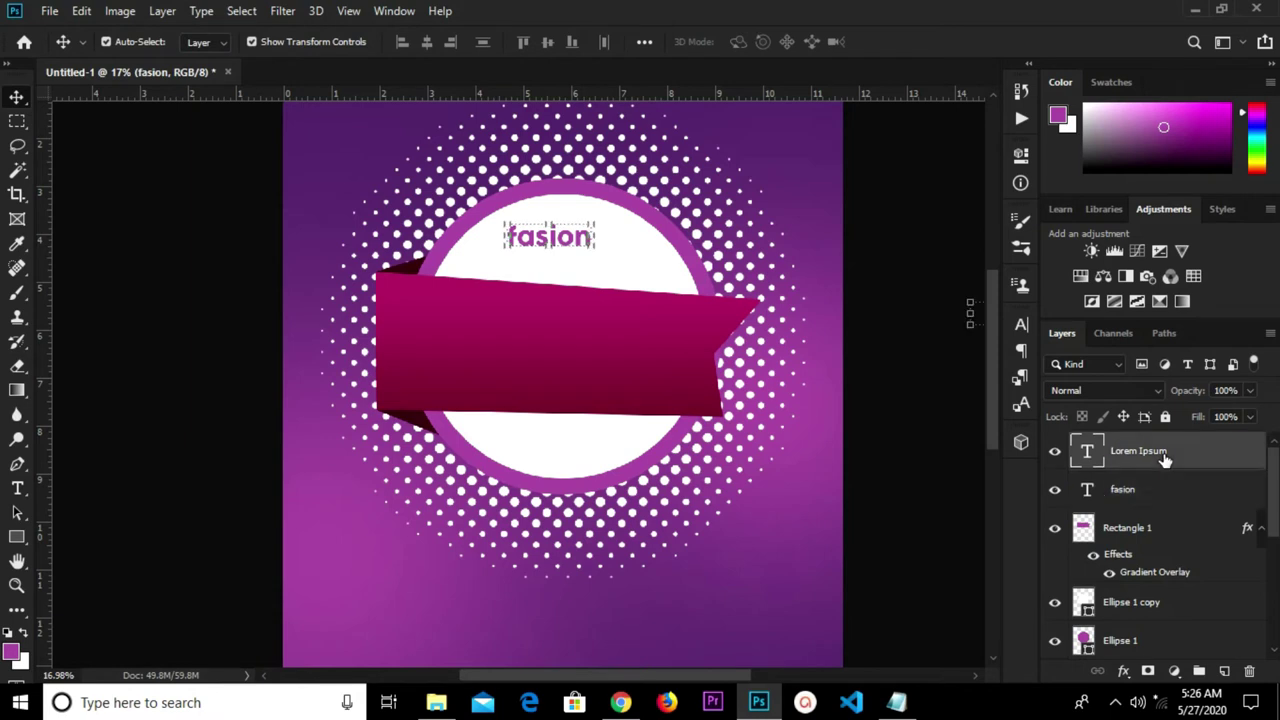
{"action": "key", "text": "Delete"}
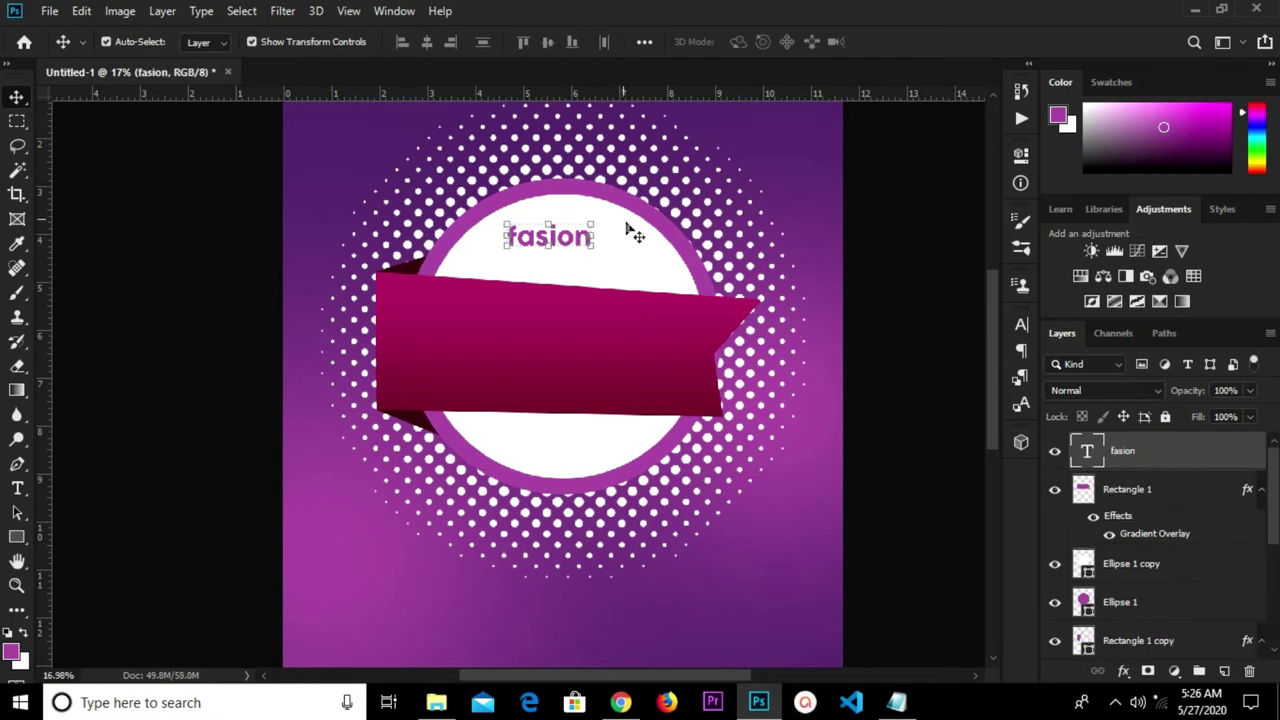
Set the "fasion" text to all caps.
{"action": "left_click", "coordinate": [1021, 324]}
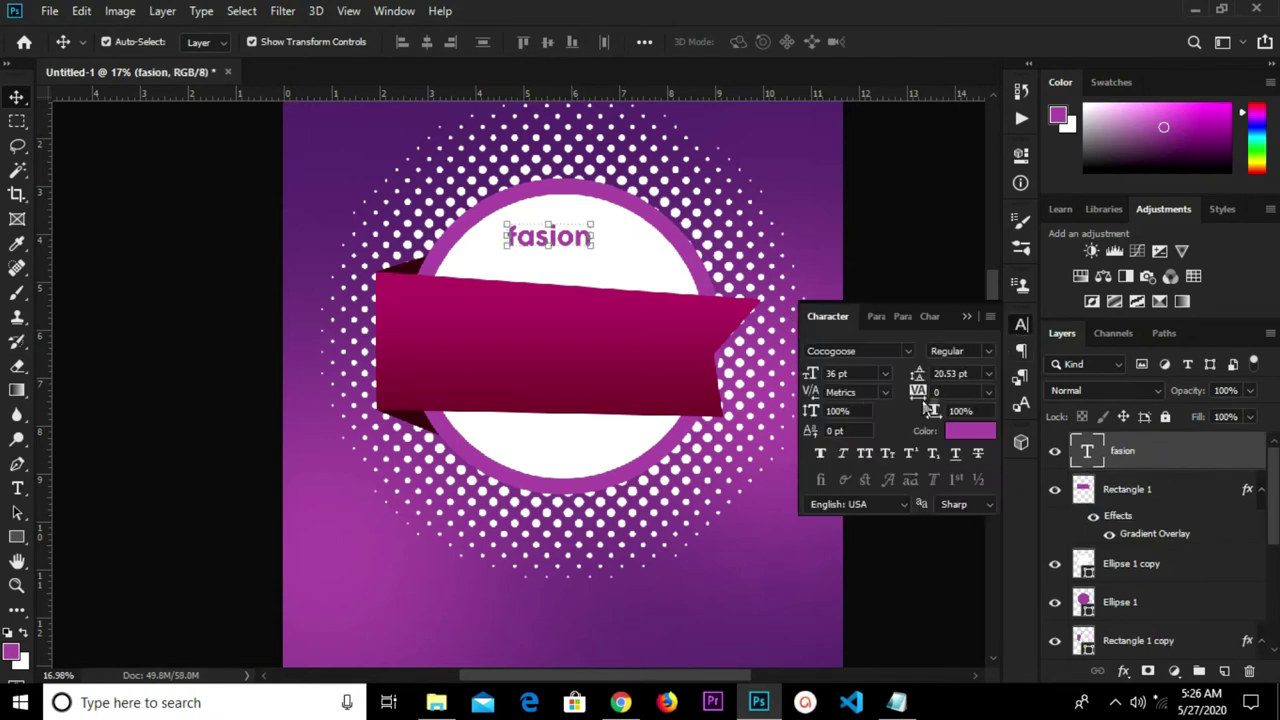
{"action": "left_click", "coordinate": [866, 454]}
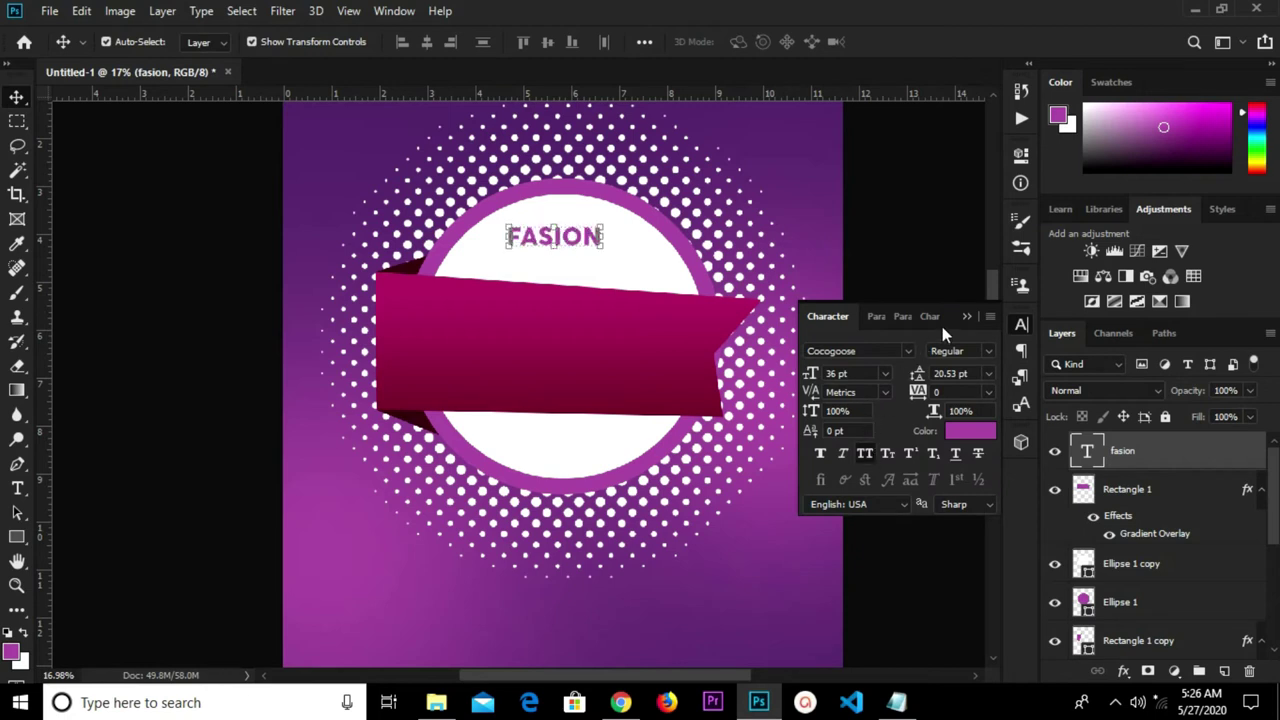
{"action": "left_click", "coordinate": [966, 317]}
Scale the FASION text to about 179% and tilt it slightly clockwise inside the white circle, above the banner.
{"action": "key", "text": "ctrl"}
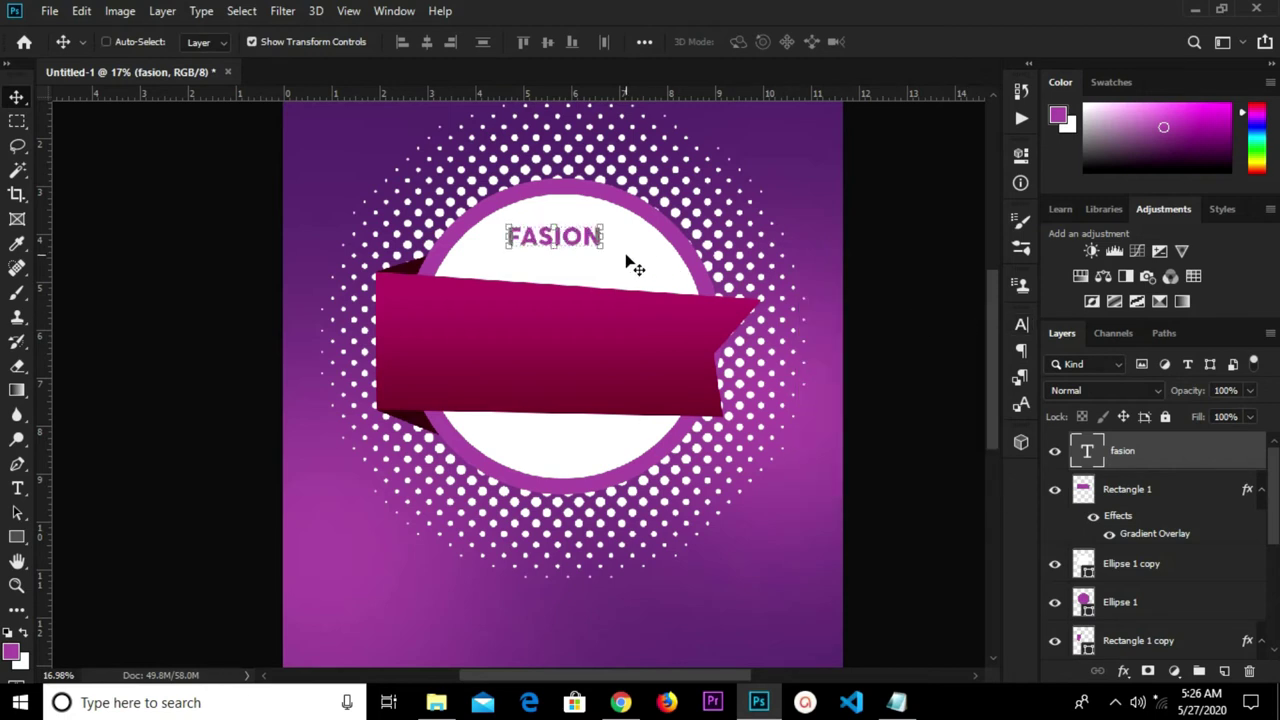
{"action": "key", "text": "ctrl+t"}
{"action": "left_click_drag", "start_coordinate": [636, 265], "coordinate": [668, 302]}
{"action": "mouse_move", "coordinate": [626, 250]}
{"action": "left_mouse_down"}
{"action": "mouse_move", "coordinate": [601, 267]}
{"action": "mouse_move", "coordinate": [602, 255]}
{"action": "left_mouse_up"}
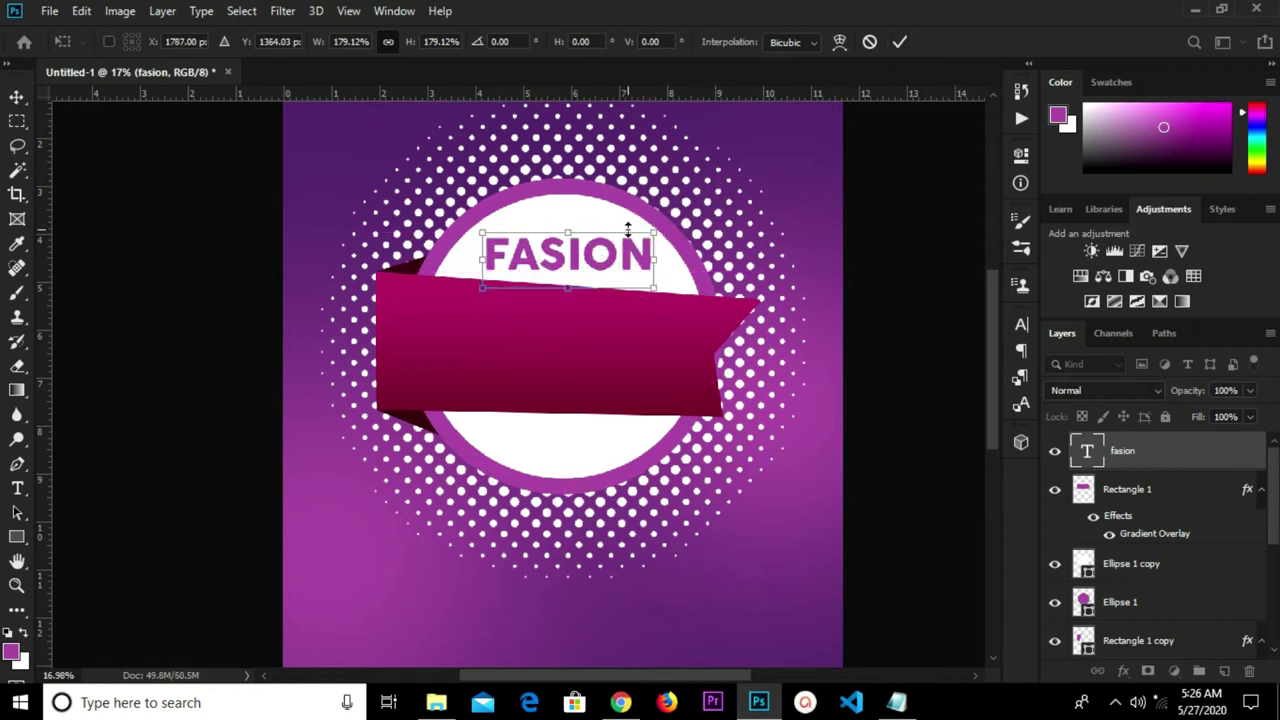
{"action": "left_click_drag", "start_coordinate": [668, 222], "coordinate": [675, 231]}
{"action": "left_click", "coordinate": [898, 44]}
Rotate the FASION text by about 1.11° clockwise to follow the banner's upper edge, and deselect it.
{"action": "key", "text": "ctrl+z"}
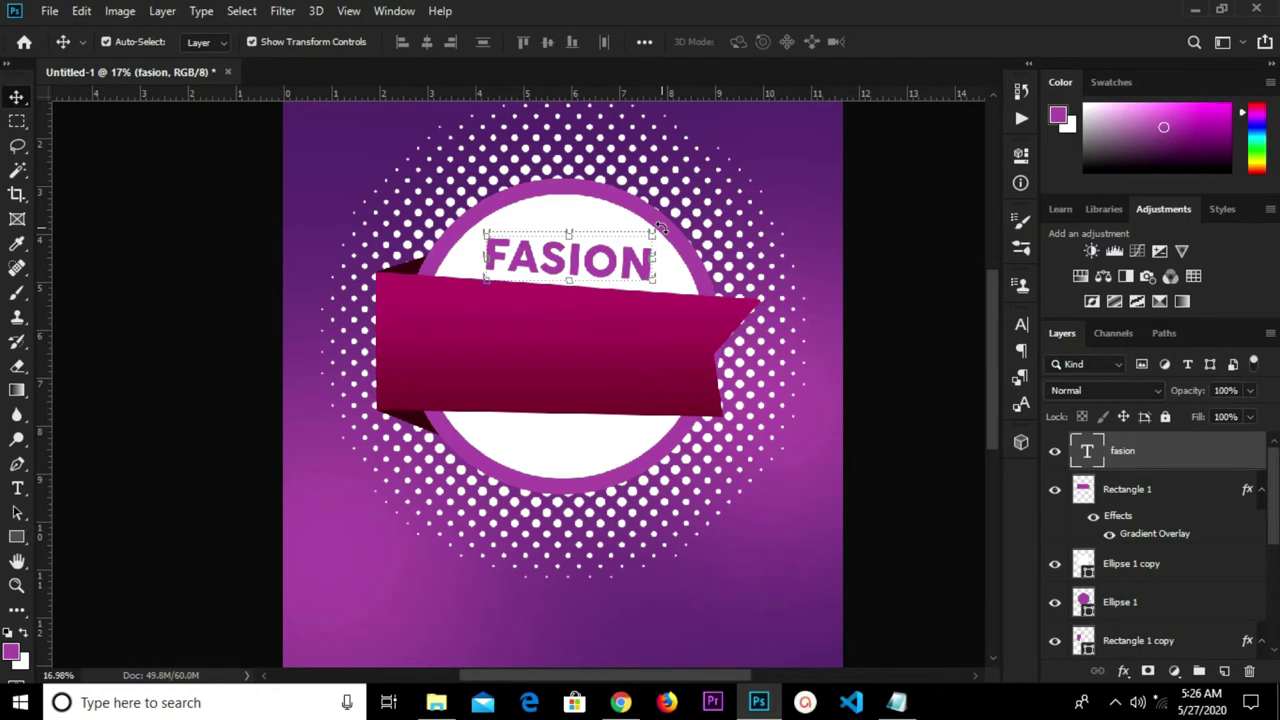
{"action": "key", "text": "ctrl+t"}
{"action": "left_click_drag", "start_coordinate": [670, 226], "coordinate": [675, 234]}
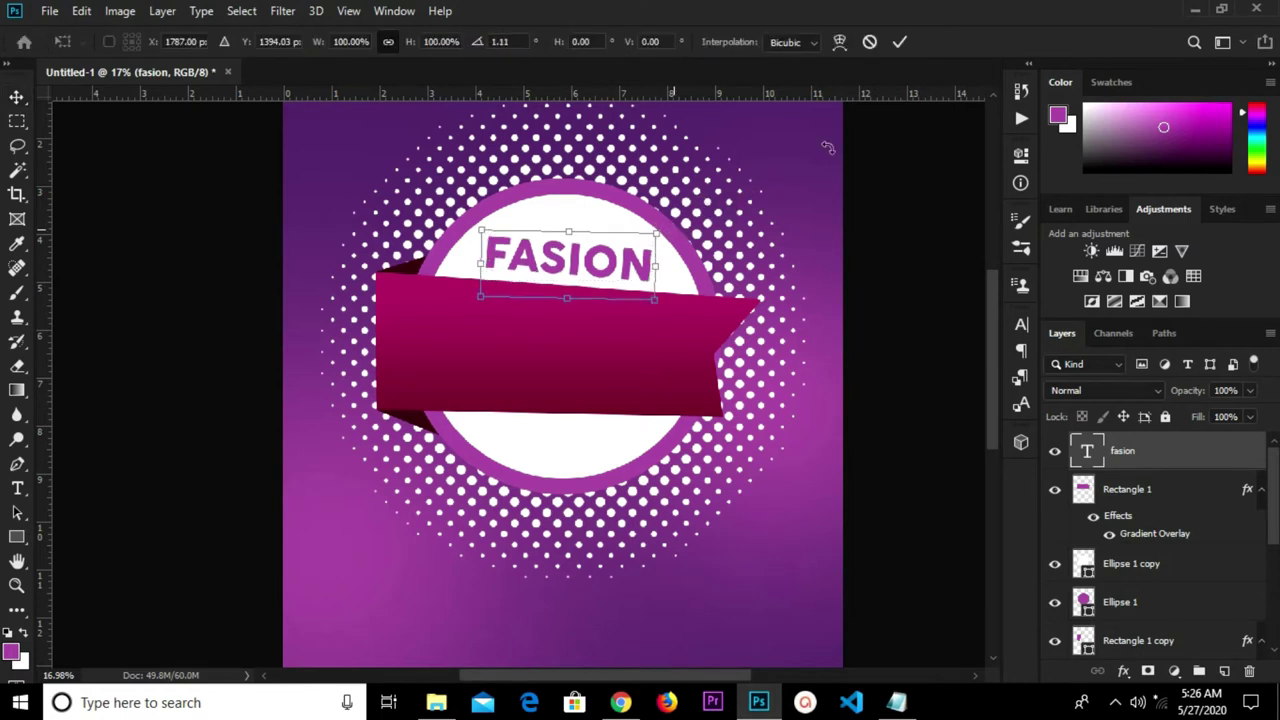
{"action": "left_click", "coordinate": [876, 271]}
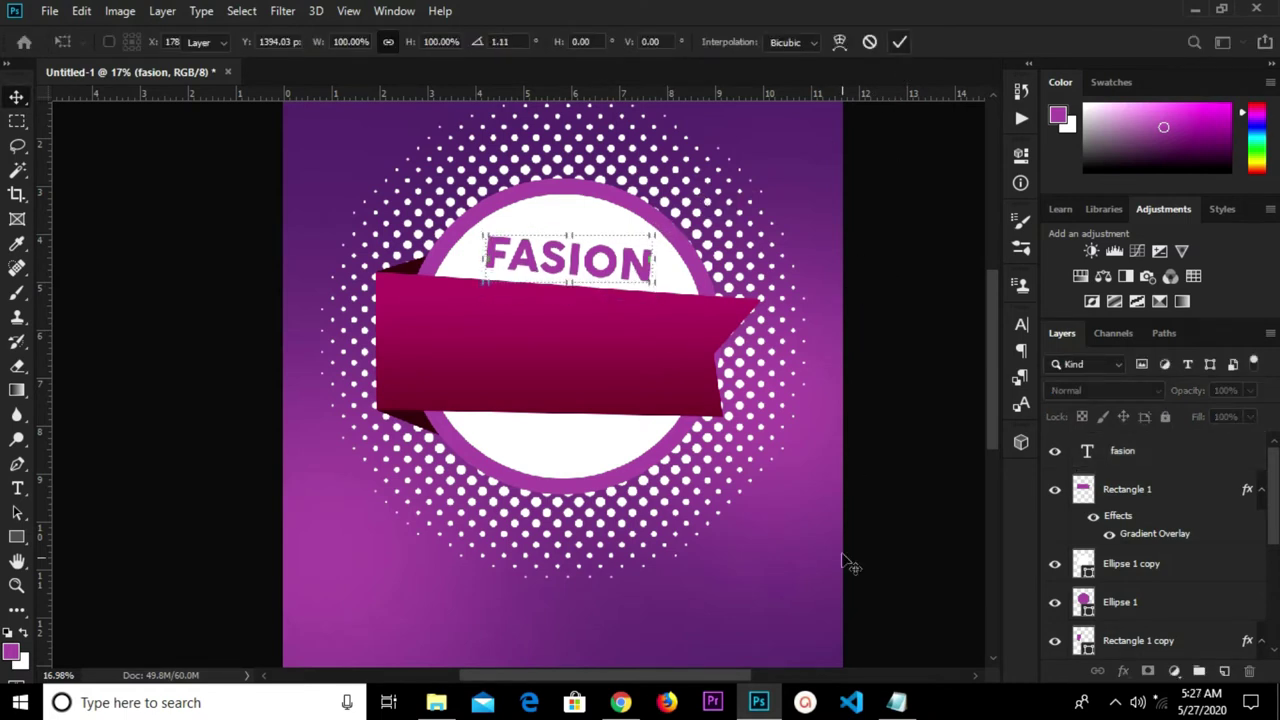
Switch to the fashion sale Notepad file, copy "Flash sale", and return to the Photoshop document.
{"action": "left_click", "coordinate": [897, 705]}
{"action": "left_click_drag", "start_coordinate": [661, 106], "coordinate": [740, 107]}
{"action": "right_click", "coordinate": [726, 108]}
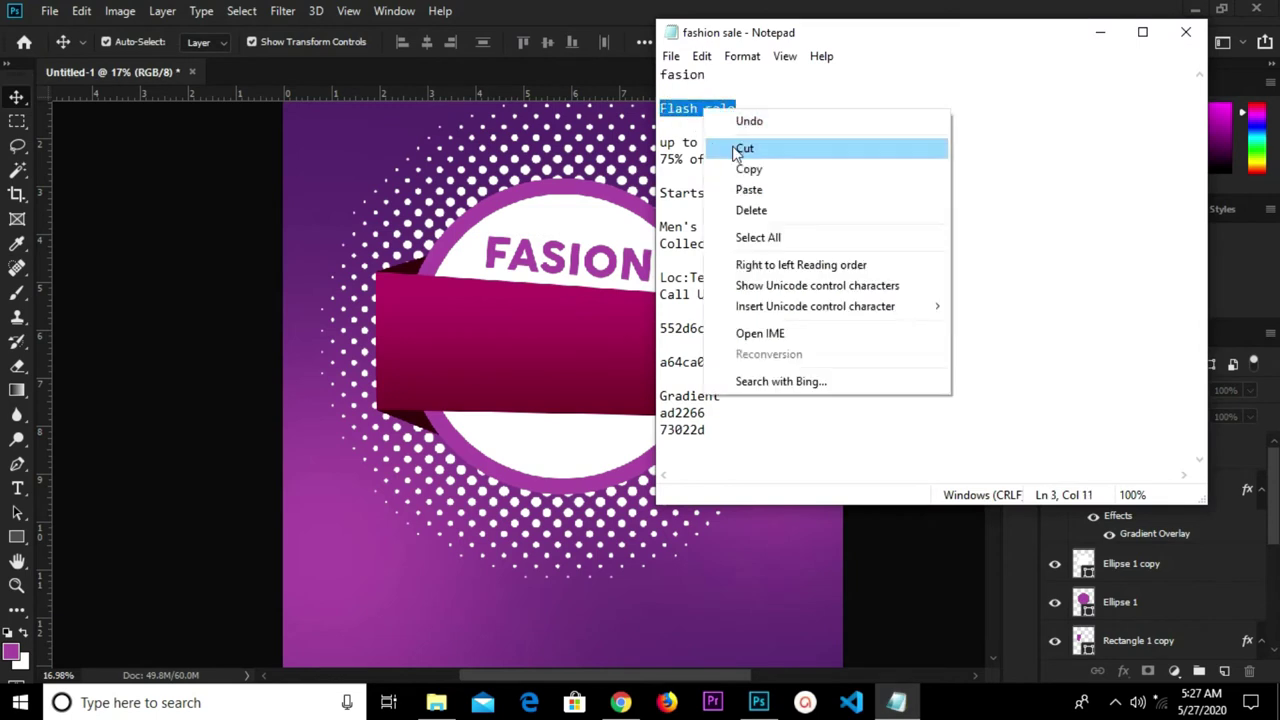
{"action": "left_click", "coordinate": [749, 169]}
{"action": "left_click", "coordinate": [558, 336]}
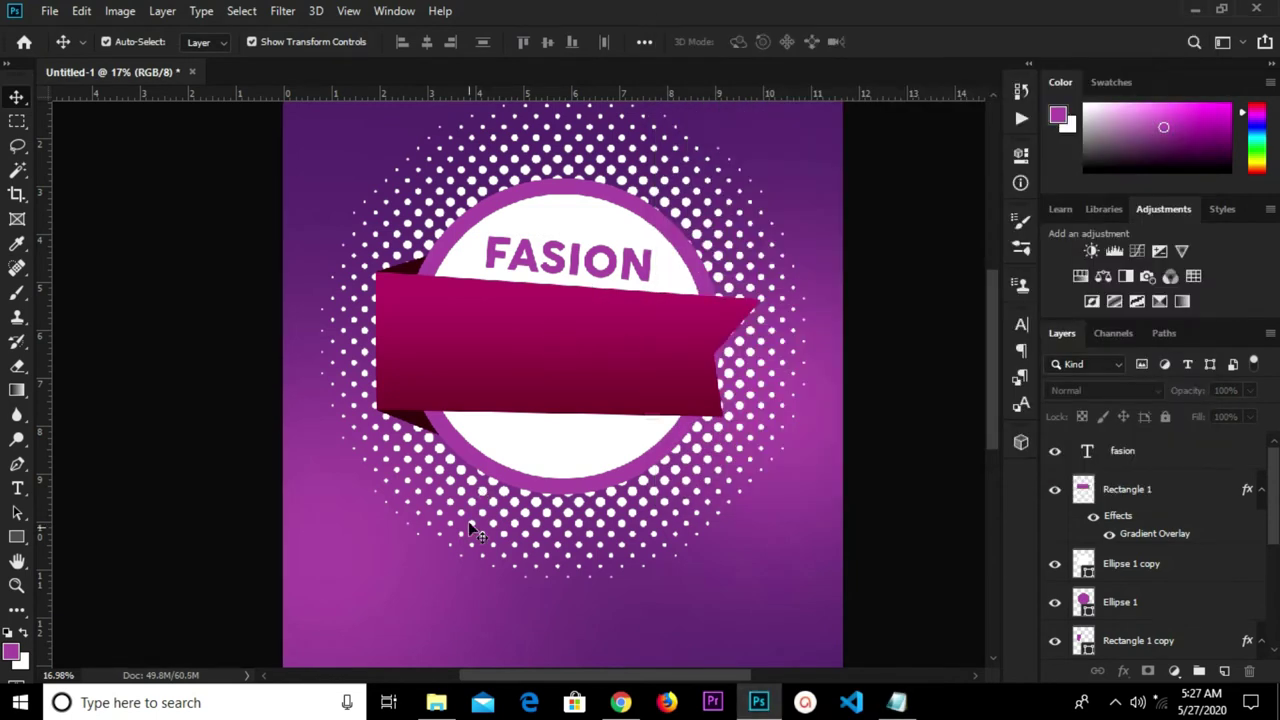
Add the text "FLASH SALE" at 36 pt on the background below the halftone circle.
{"action": "key", "text": "t"}
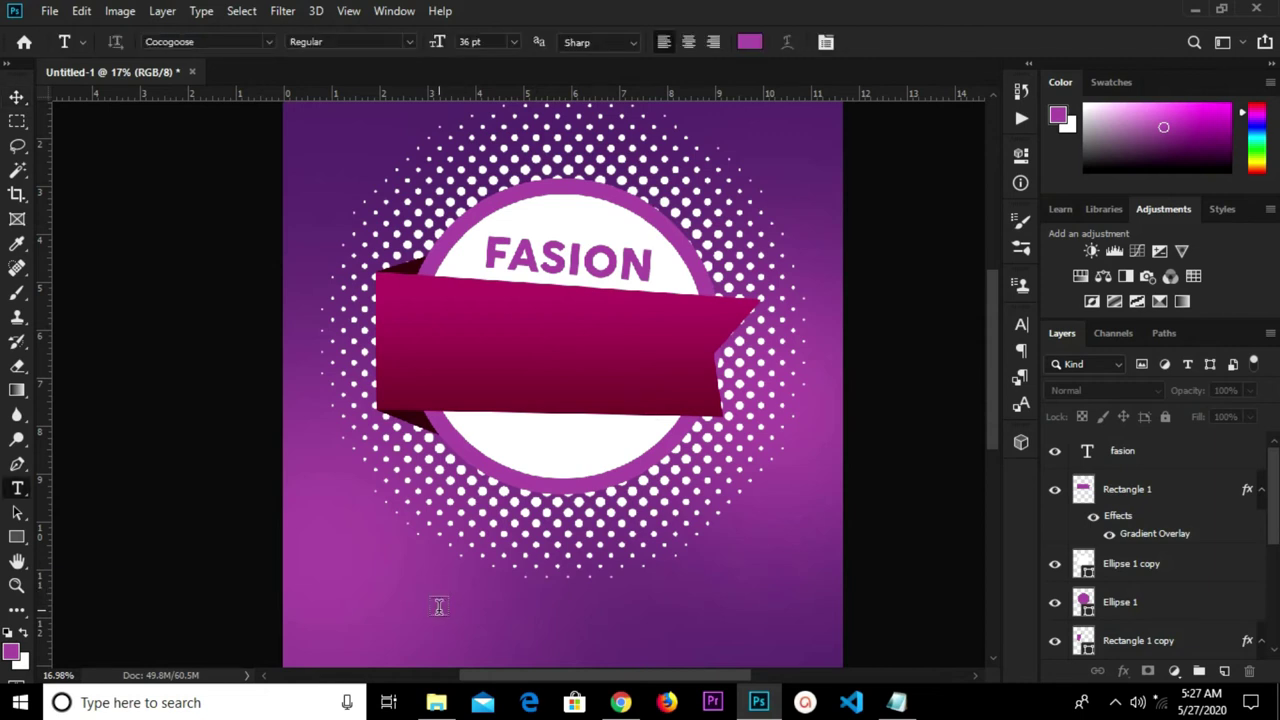
{"action": "left_click", "coordinate": [438, 606]}
{"action": "type", "text": "FLASH SALE"}
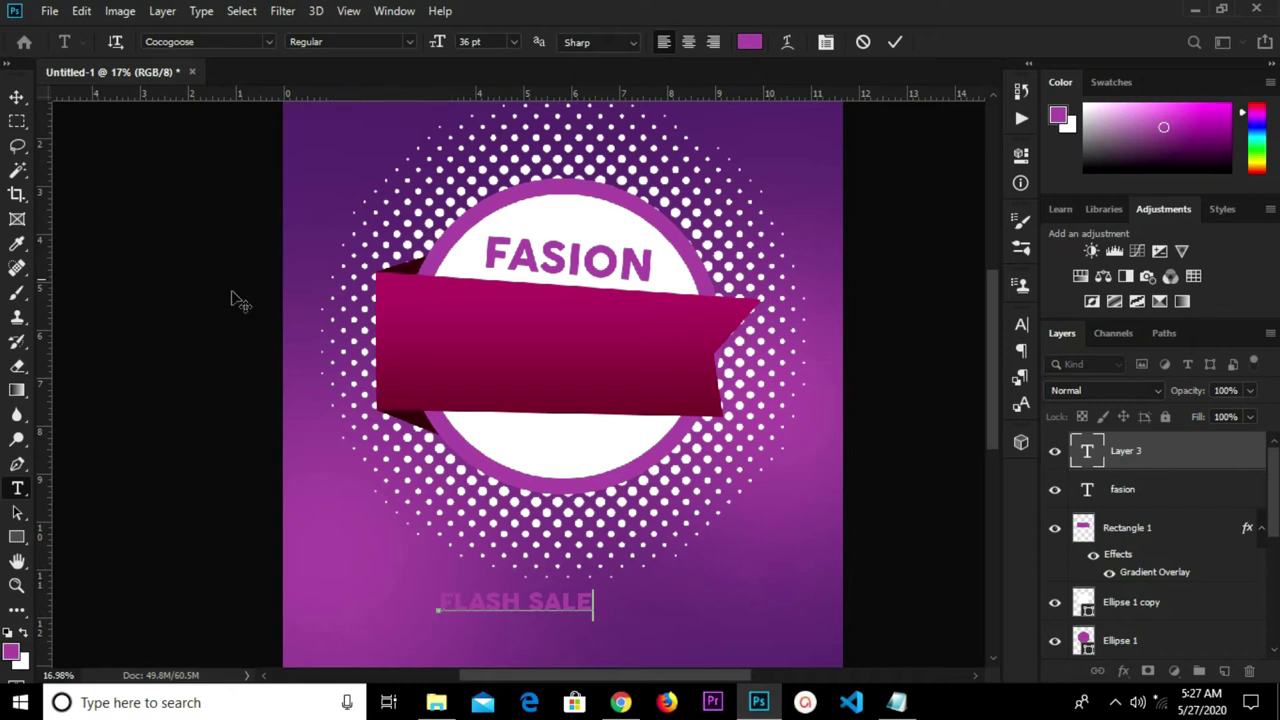
{"action": "left_click", "coordinate": [16, 97]}
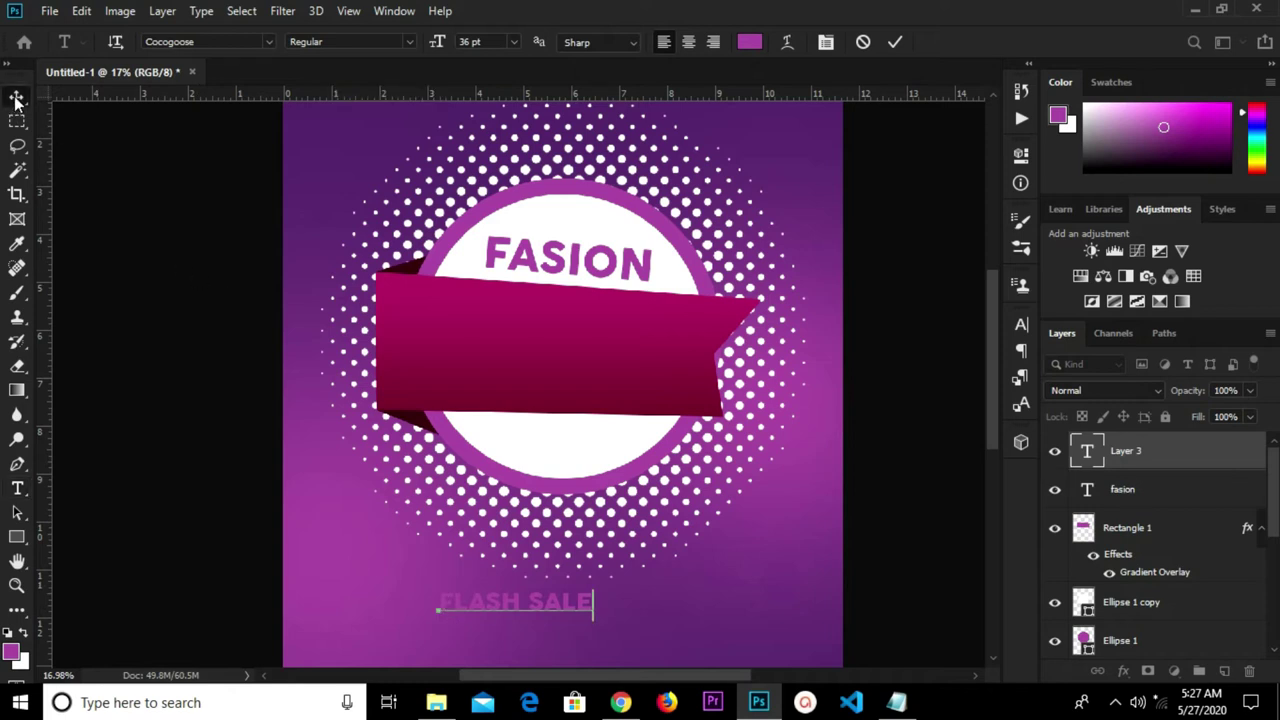
Change the FLASH SALE text's font to Accidental Presidency Regular.
{"action": "left_click", "coordinate": [1021, 325]}
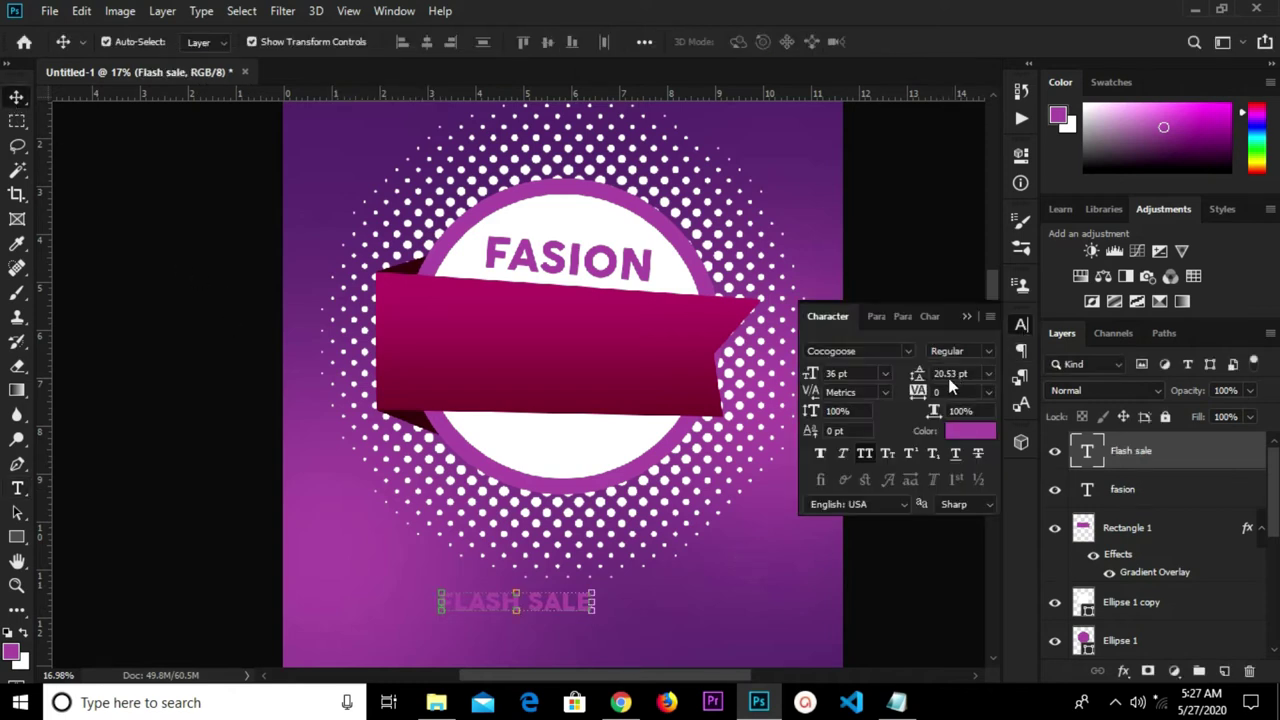
{"action": "left_click", "coordinate": [886, 350]}
{"action": "type", "text": "accid"}
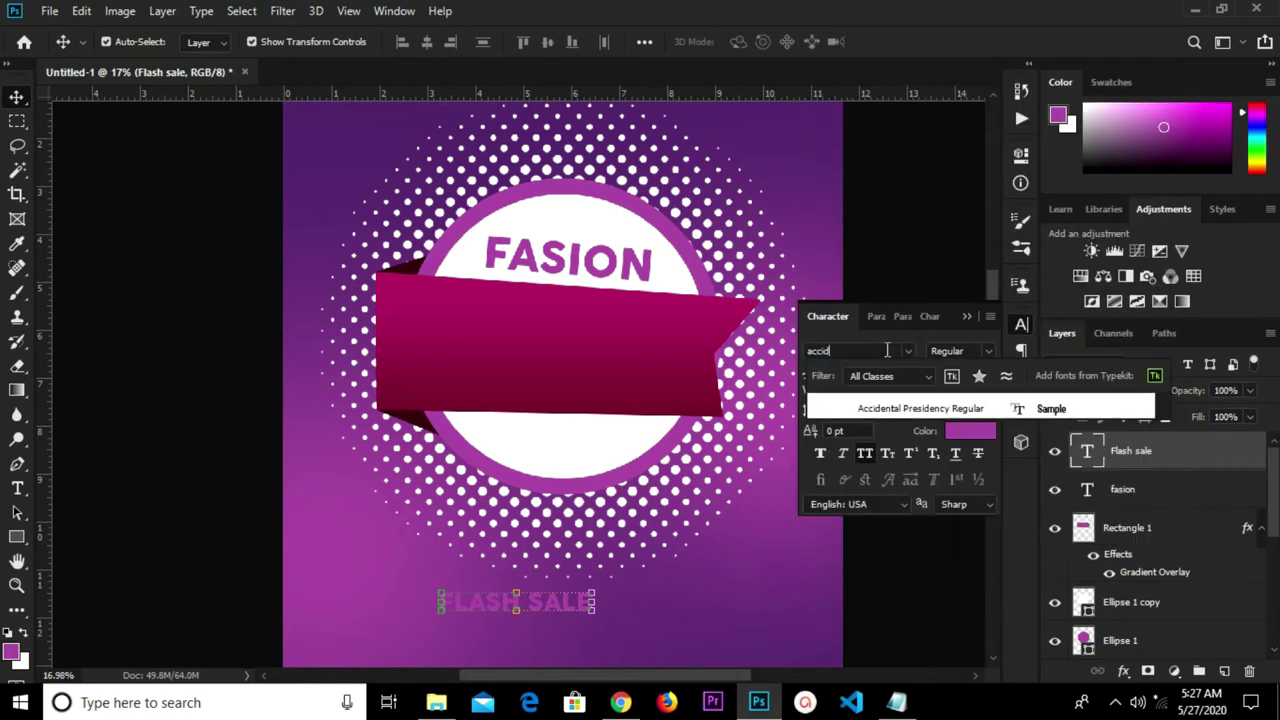
{"action": "key", "text": "BackSpace"}
{"action": "key", "text": "BackSpace"}
{"action": "type", "text": "іden"}
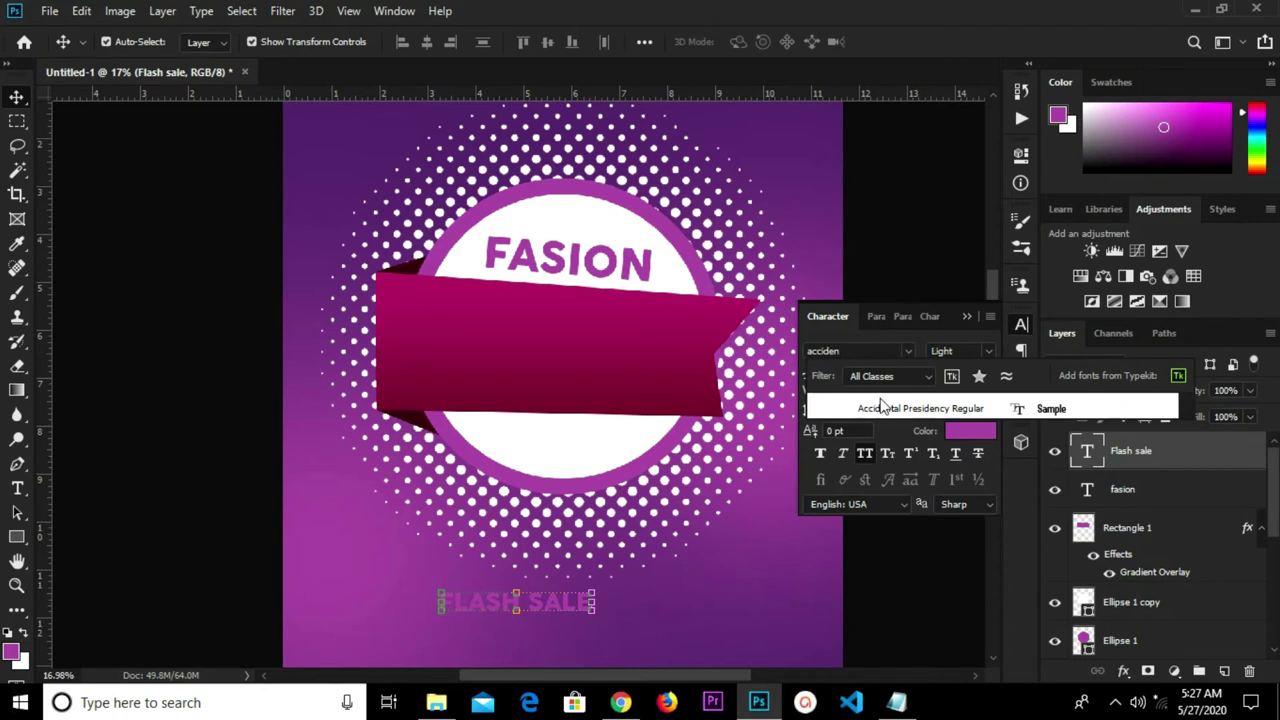
{"action": "left_click", "coordinate": [885, 409]}
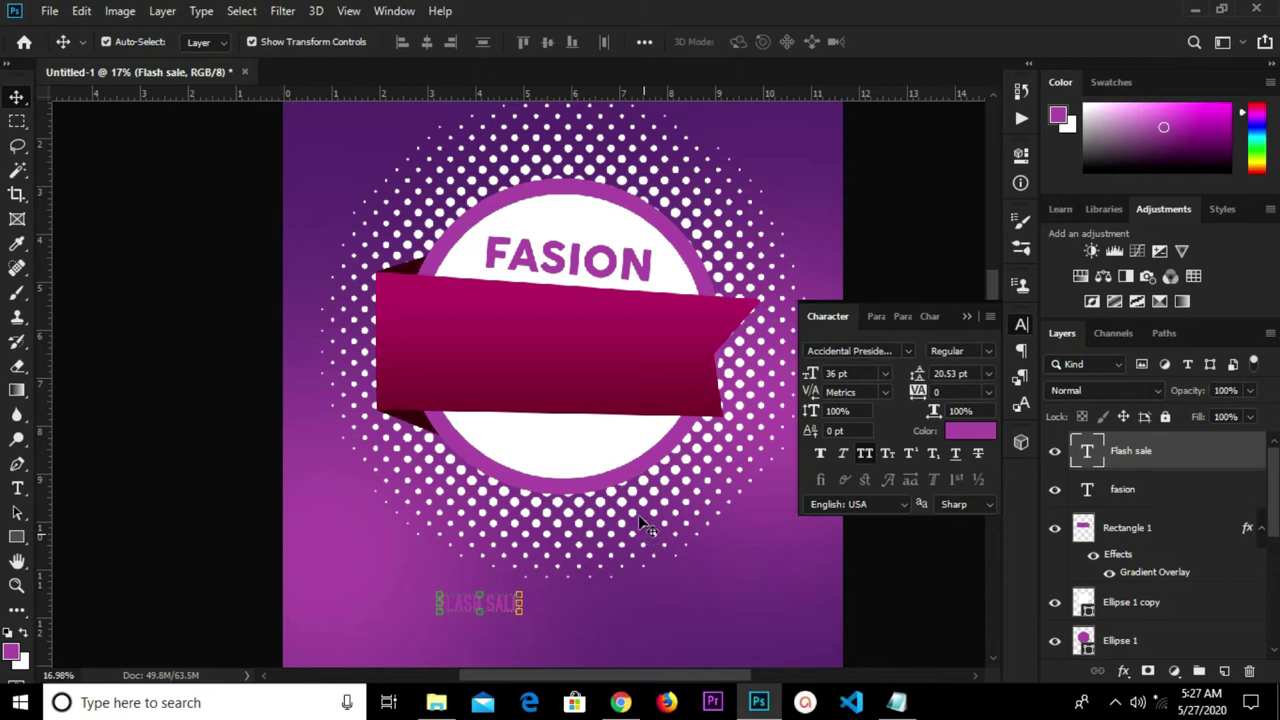
Set the FLASH SALE text color to ffffff.
{"action": "left_click", "coordinate": [972, 432]}
{"action": "left_click", "coordinate": [684, 350]}
{"action": "type", "text": "ffffff"}
{"action": "left_click", "coordinate": [1117, 328]}
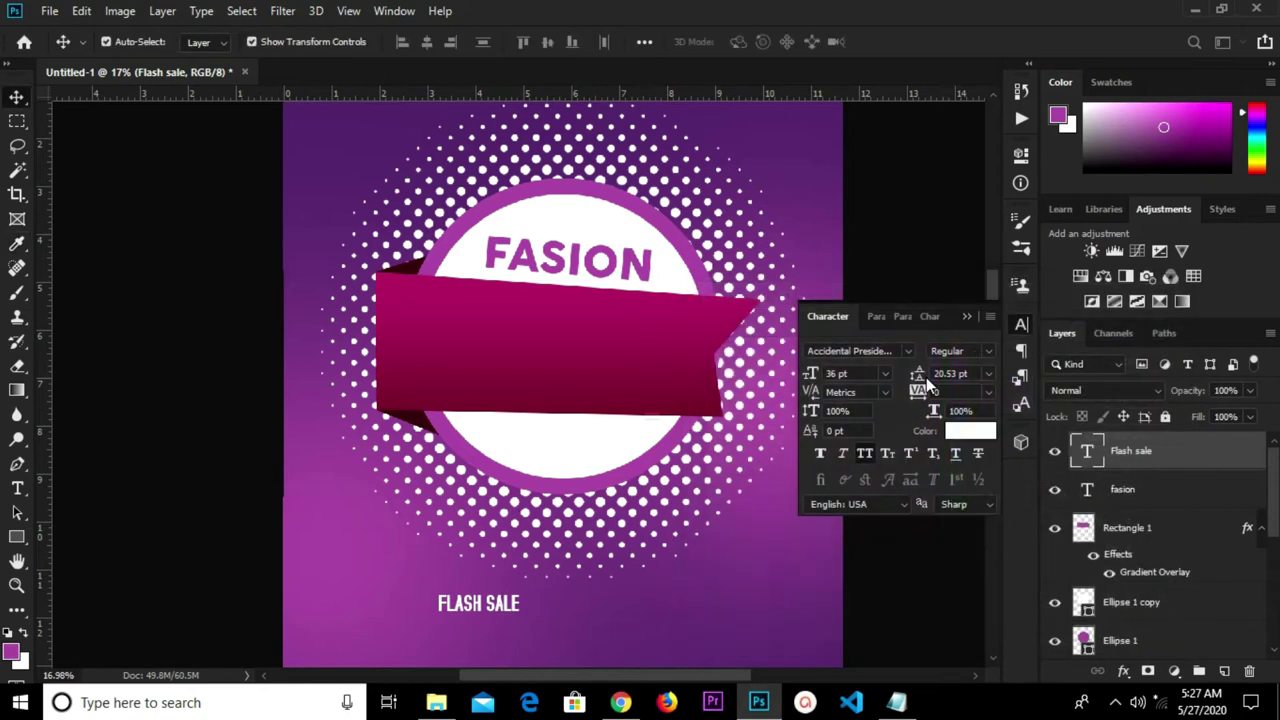
Enlarge the FLASH SALE text to 136 pt and position it across the crimson banner.
{"action": "left_click_drag", "start_coordinate": [505, 605], "coordinate": [483, 316]}
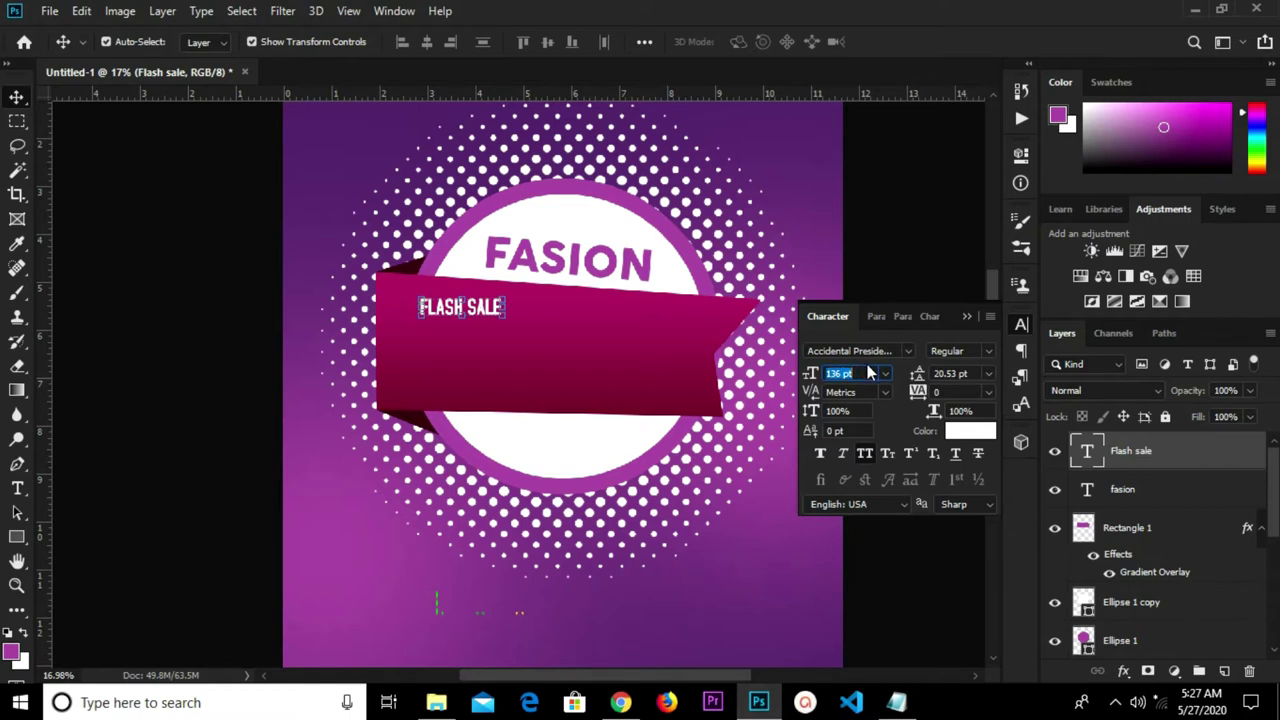
{"action": "key", "text": "Return"}
{"action": "left_click_drag", "start_coordinate": [617, 298], "coordinate": [586, 358]}
Rotate the FLASH SALE text by about 3° clockwise to match the banner's slope.
{"action": "left_click_drag", "start_coordinate": [706, 308], "coordinate": [712, 321]}
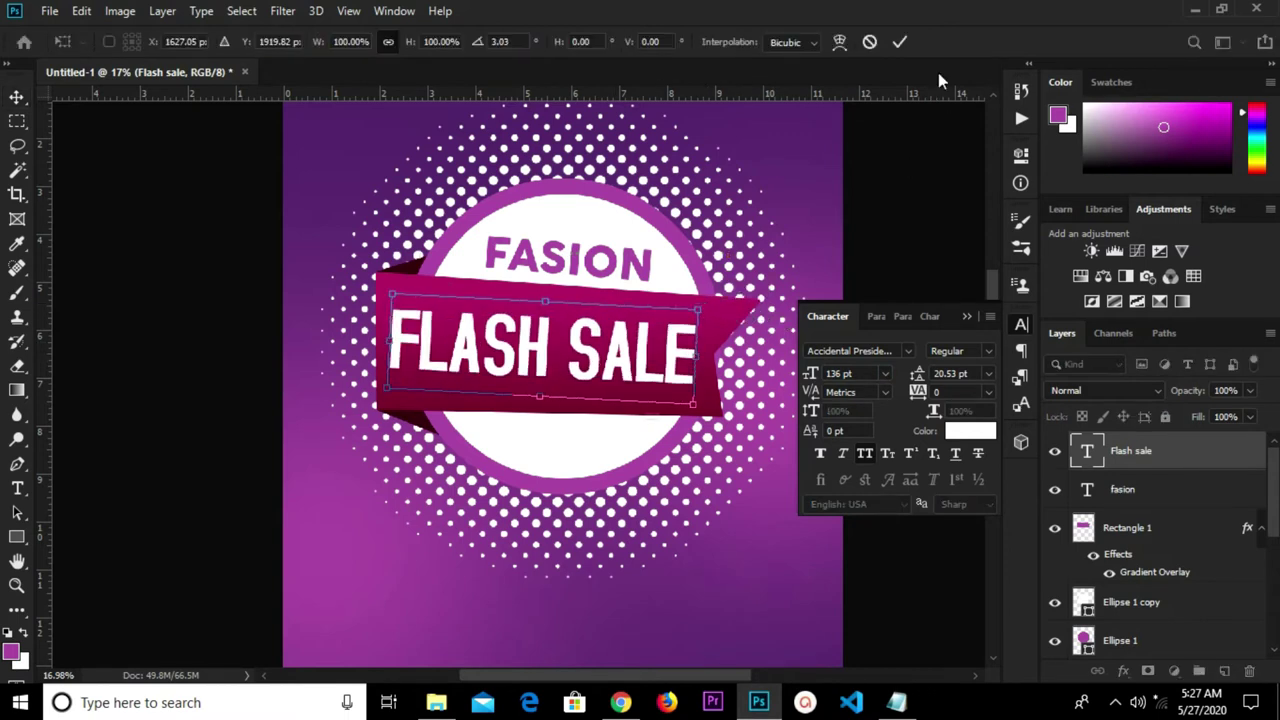
{"action": "left_click", "coordinate": [901, 43]}
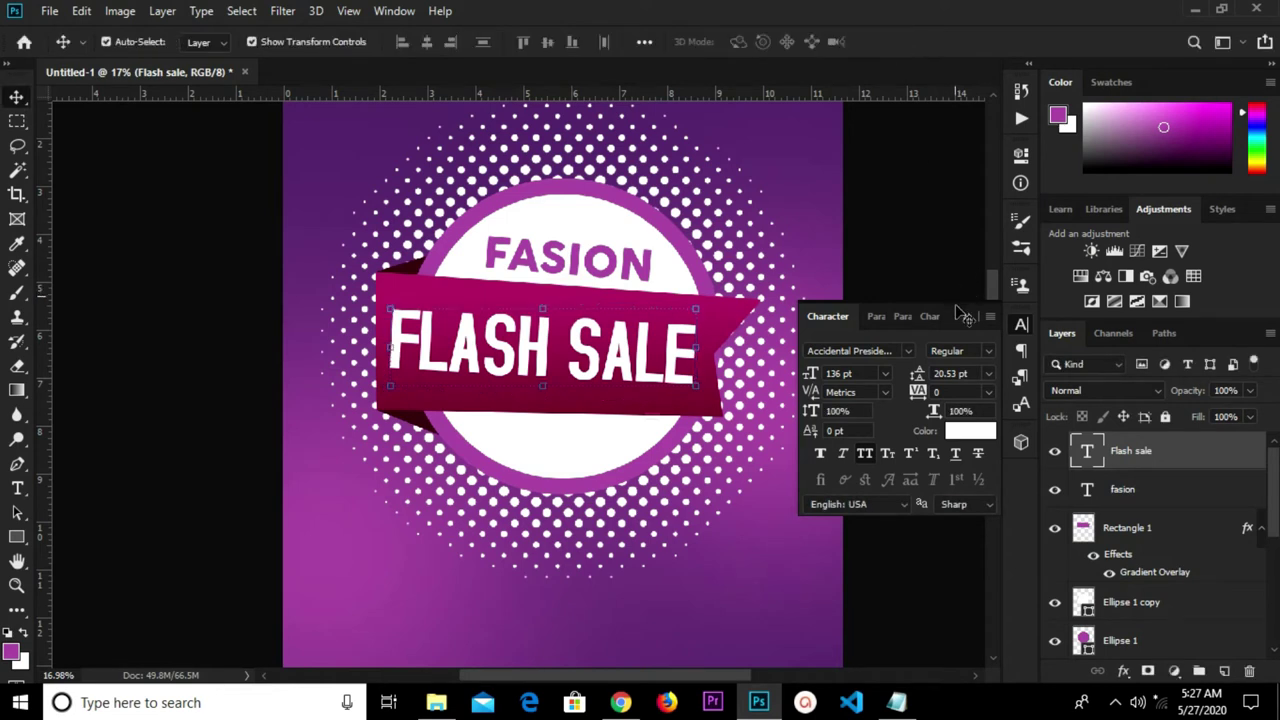
{"action": "left_click", "coordinate": [956, 313]}
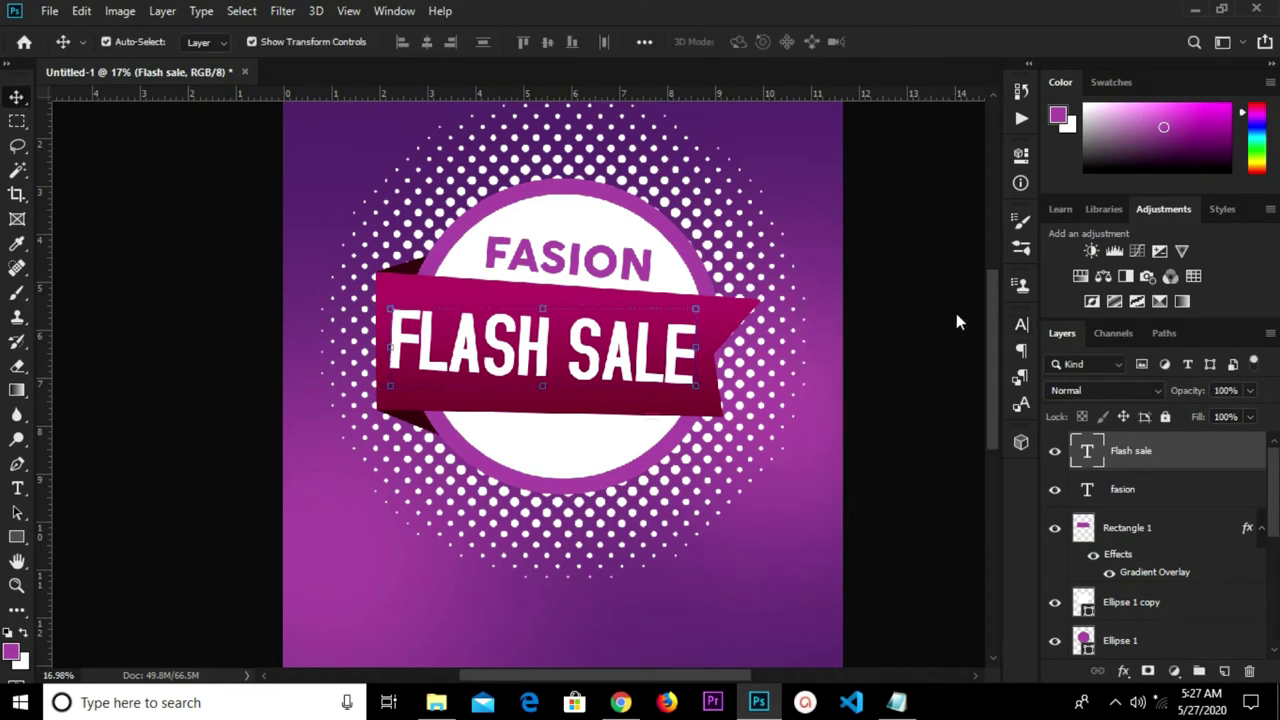
Apply a Multiply drop shadow to the FLASH SALE text with 77% opacity, 90° angle, 25 px distance, 15% spread and 0 px size.
{"action": "left_click", "coordinate": [1123, 671]}
{"action": "left_click", "coordinate": [1165, 662]}
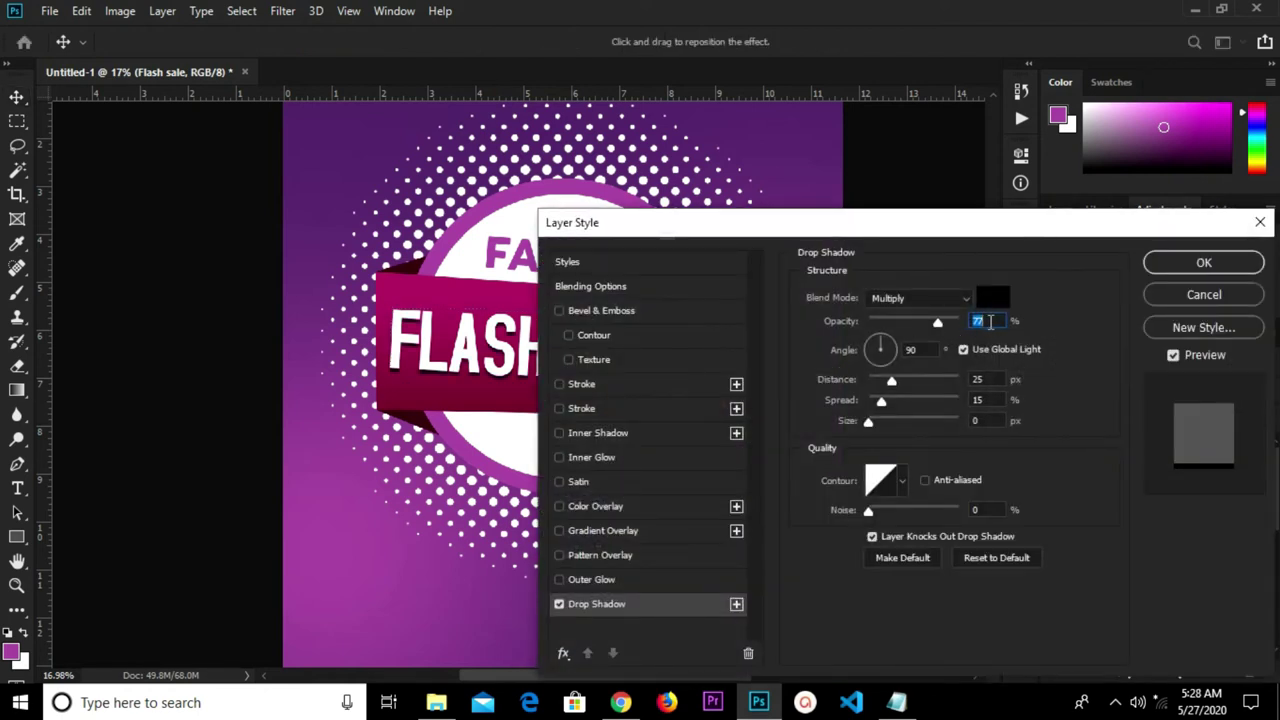
{"action": "left_click", "coordinate": [979, 380]}
{"action": "left_click", "coordinate": [923, 298]}
{"action": "left_click", "coordinate": [922, 300]}
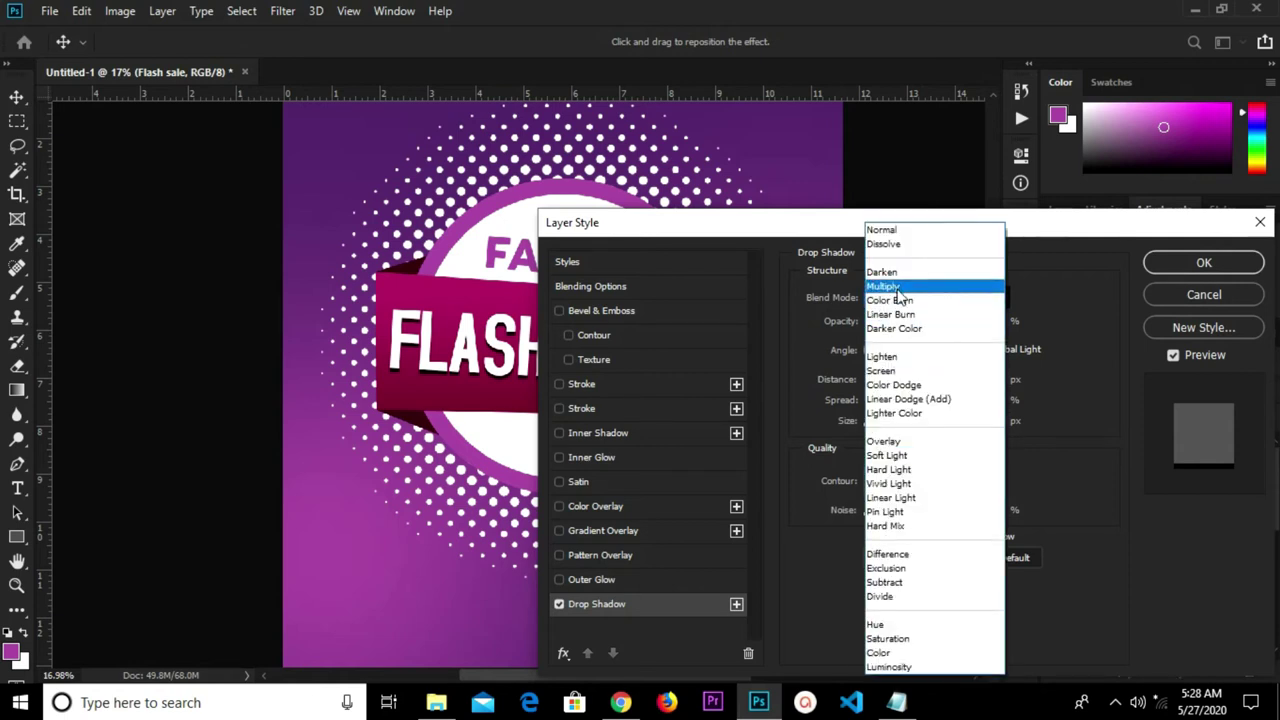
{"action": "left_click", "coordinate": [895, 286]}
{"action": "left_click", "coordinate": [1158, 270]}
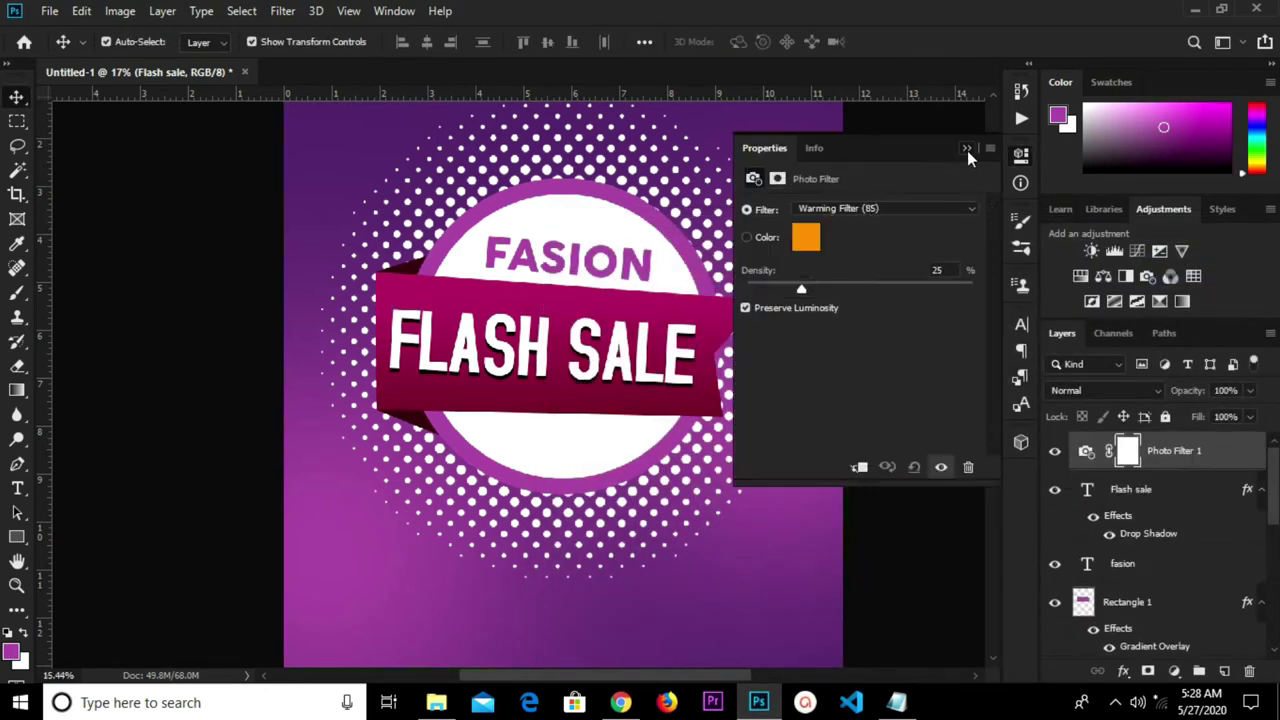
{"action": "left_click", "coordinate": [967, 148]}
Switch to the fashion sale Notepad file, copy the "up to 75% off" lines, and return to the Photoshop document.
{"action": "scroll", "coordinate": [887, 289], "scroll_direction": "down", "scroll_amount": 2}
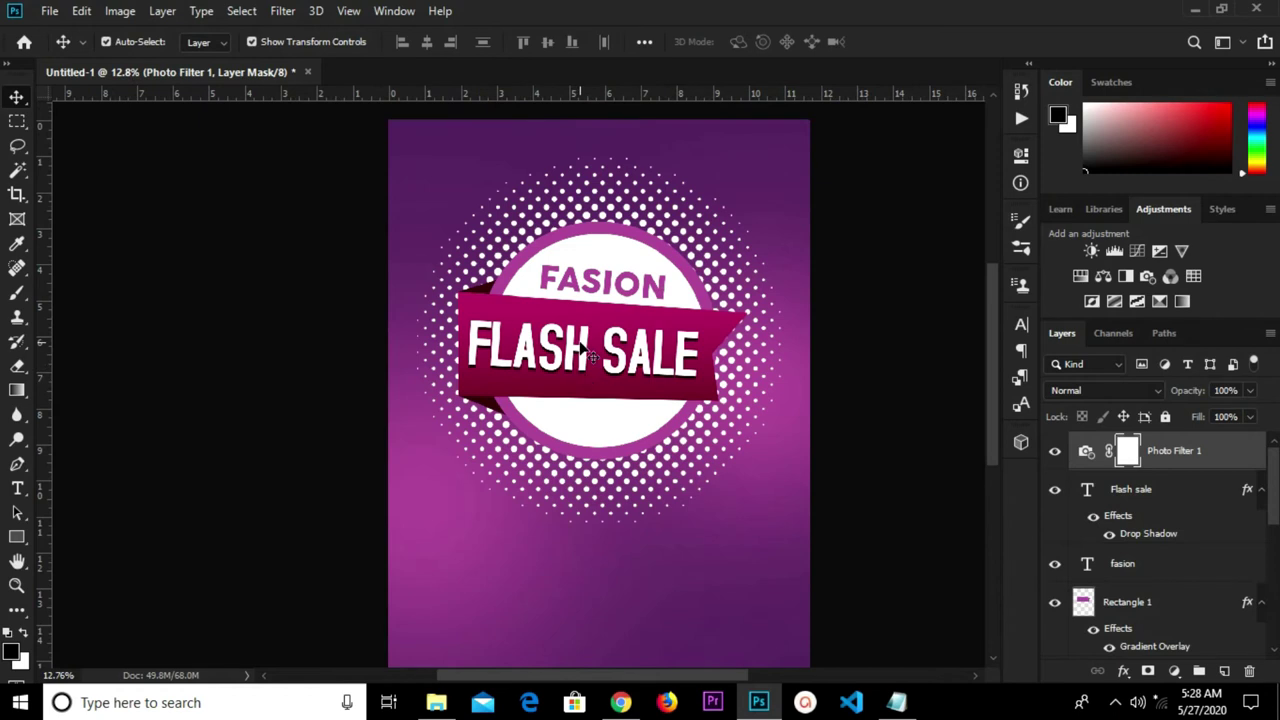
{"action": "left_click", "coordinate": [896, 702]}
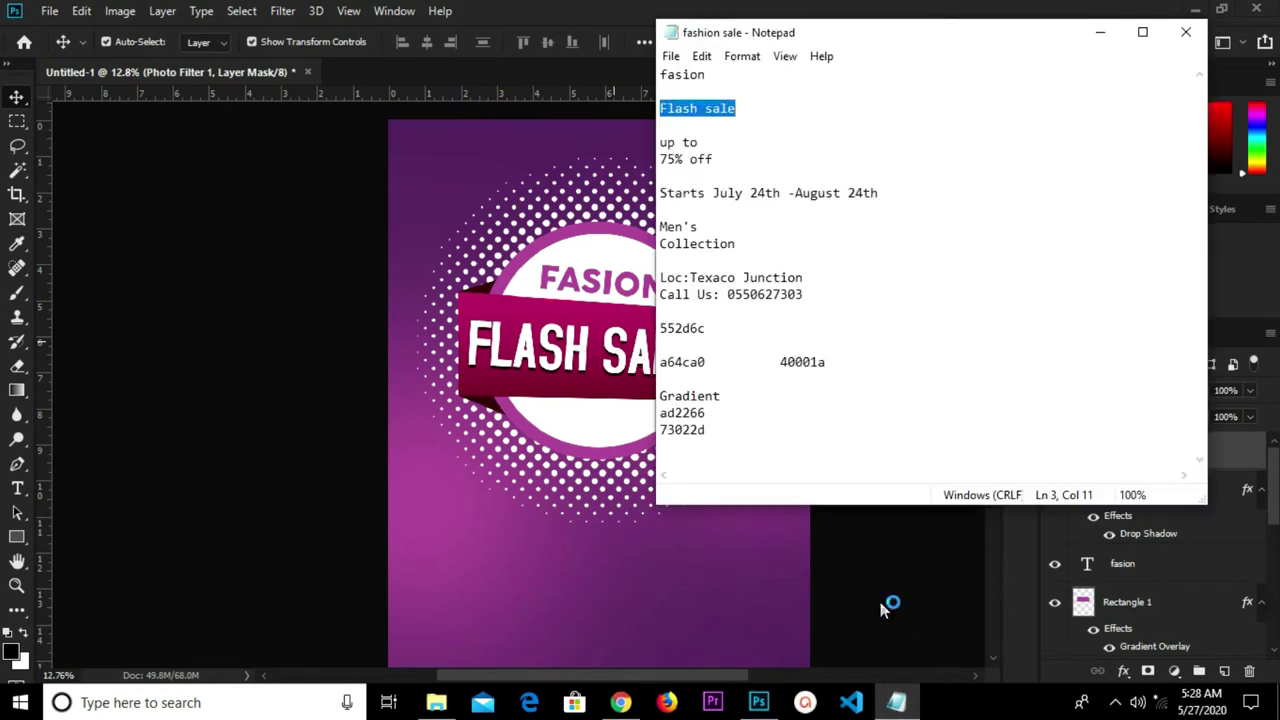
{"action": "left_click", "coordinate": [733, 156]}
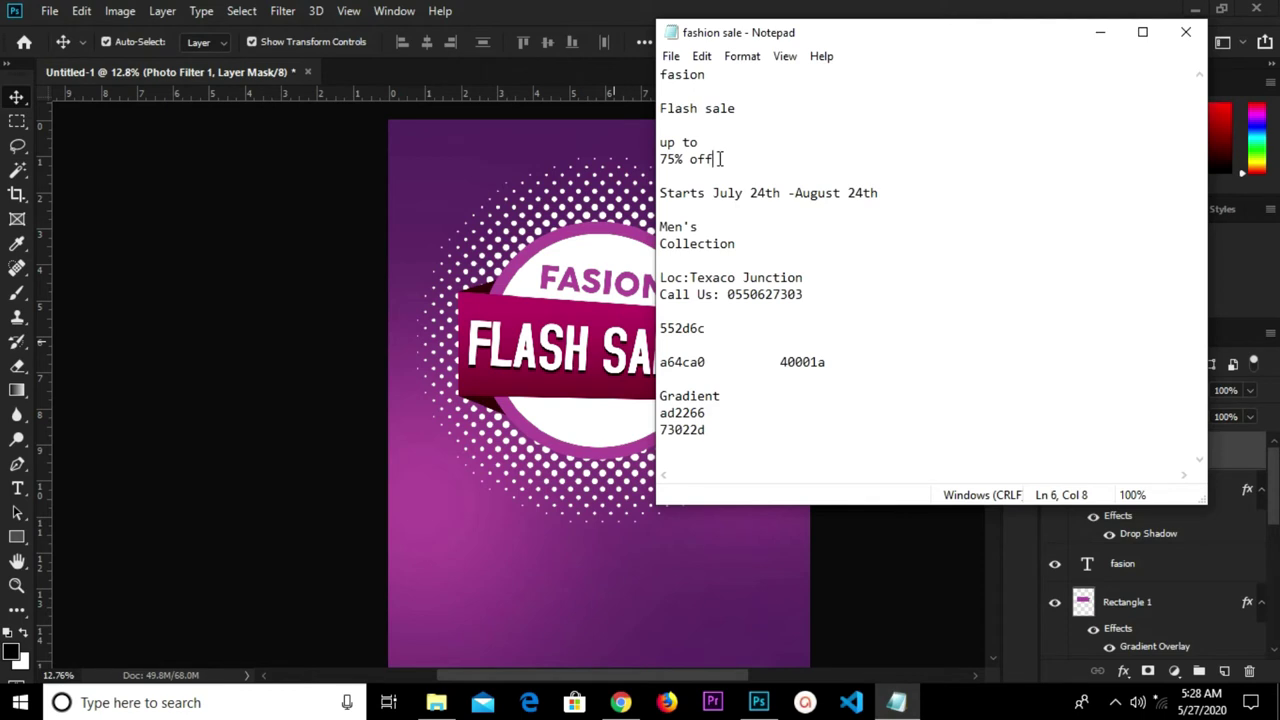
{"action": "left_click_drag", "start_coordinate": [720, 158], "coordinate": [661, 142]}
{"action": "right_click", "coordinate": [668, 142]}
{"action": "left_click", "coordinate": [720, 204]}
{"action": "left_click", "coordinate": [1100, 32]}
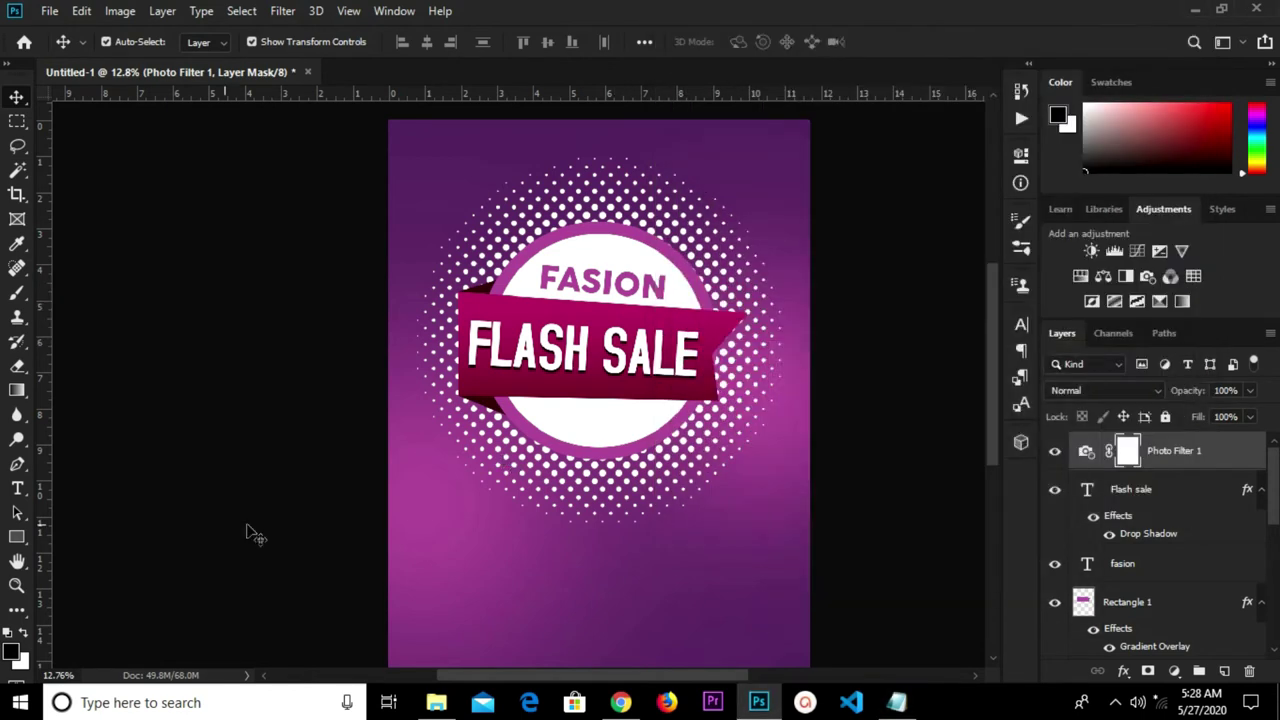
Set up the Horizontal Type tool with a 30 pt font size.
{"action": "right_click", "coordinate": [17, 489]}
{"action": "left_click", "coordinate": [113, 488]}
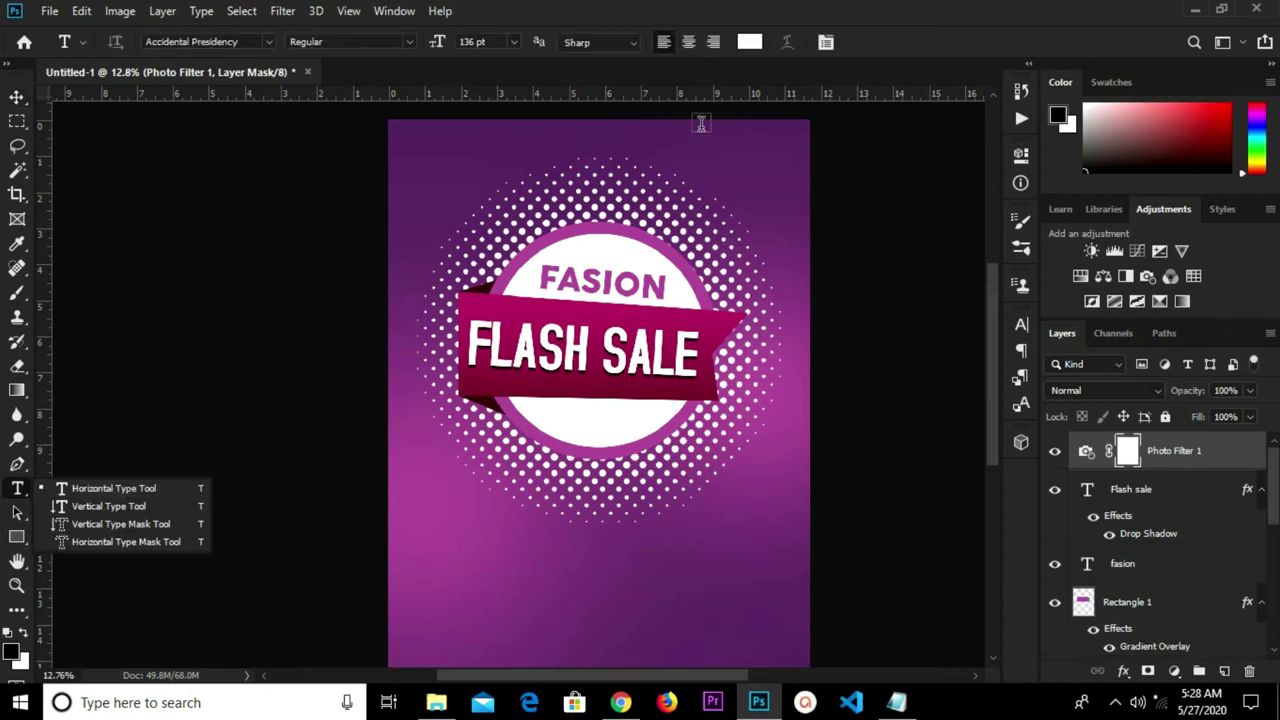
{"action": "left_click", "coordinate": [513, 42]}
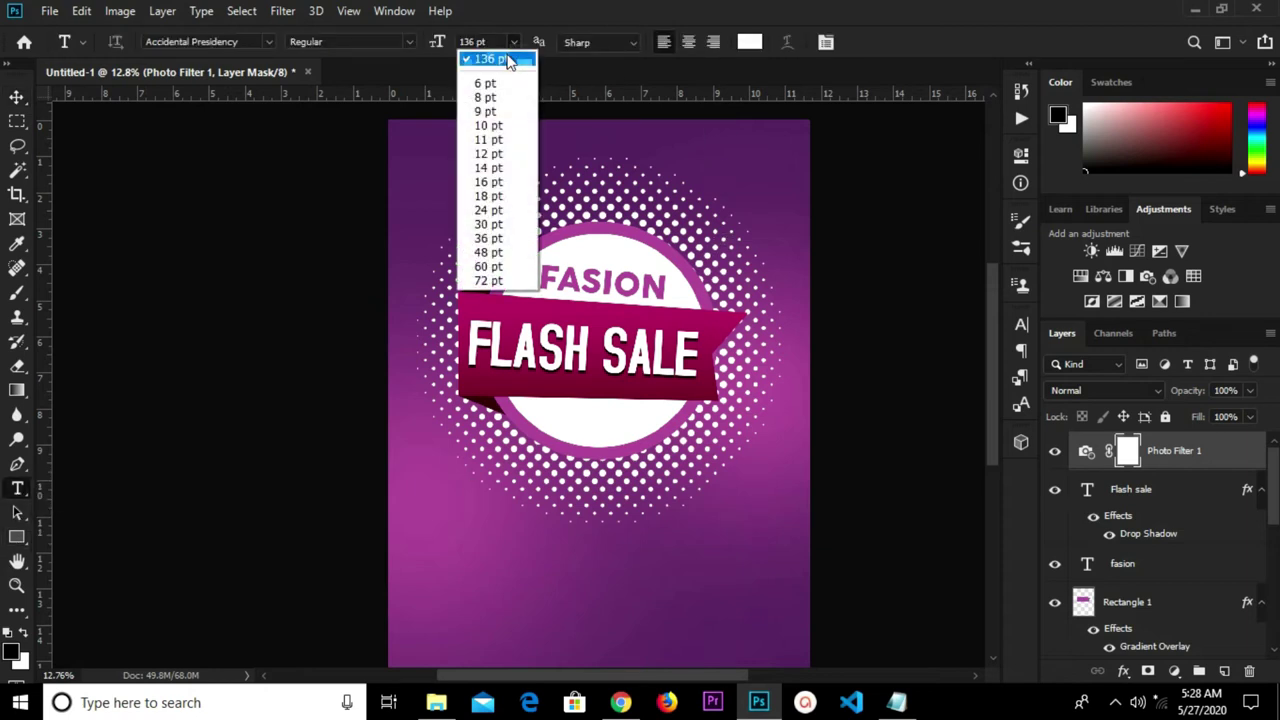
{"action": "left_click", "coordinate": [483, 224]}
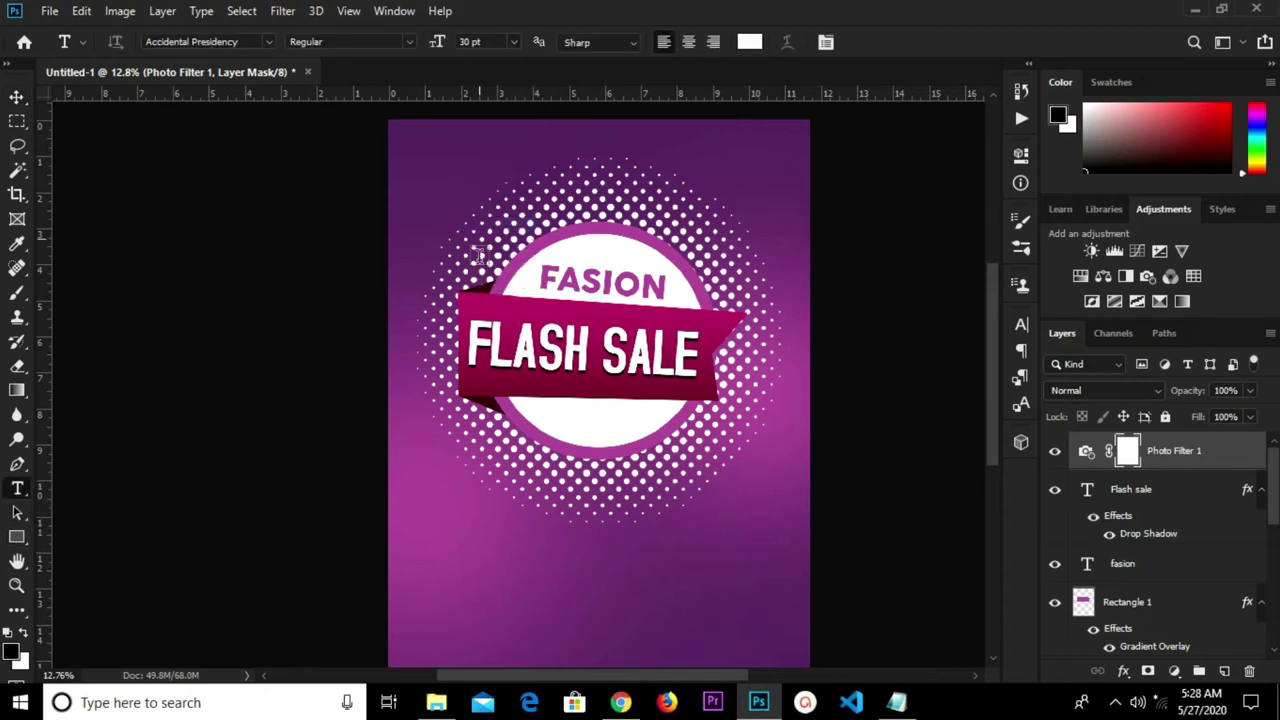
Paste the copied "UP TO 75% OFF" lines as a new text layer on the purple area below the circle.
{"action": "left_click", "coordinate": [527, 557]}
{"action": "key", "text": "ctrl+v"}
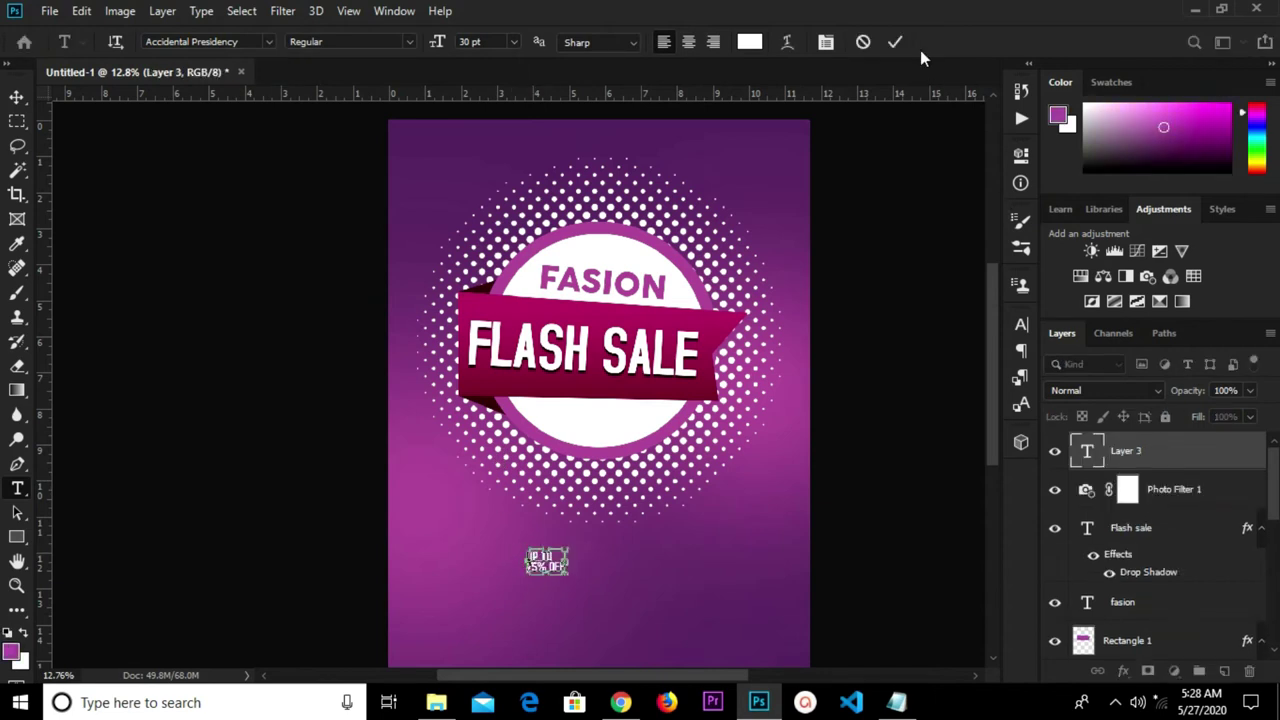
{"action": "left_click", "coordinate": [895, 42]}
Delete the "UP TO" line from the pasted text, keeping only "75% OFF".
{"action": "scroll", "coordinate": [540, 562], "scroll_direction": "up", "scroll_amount": 3}
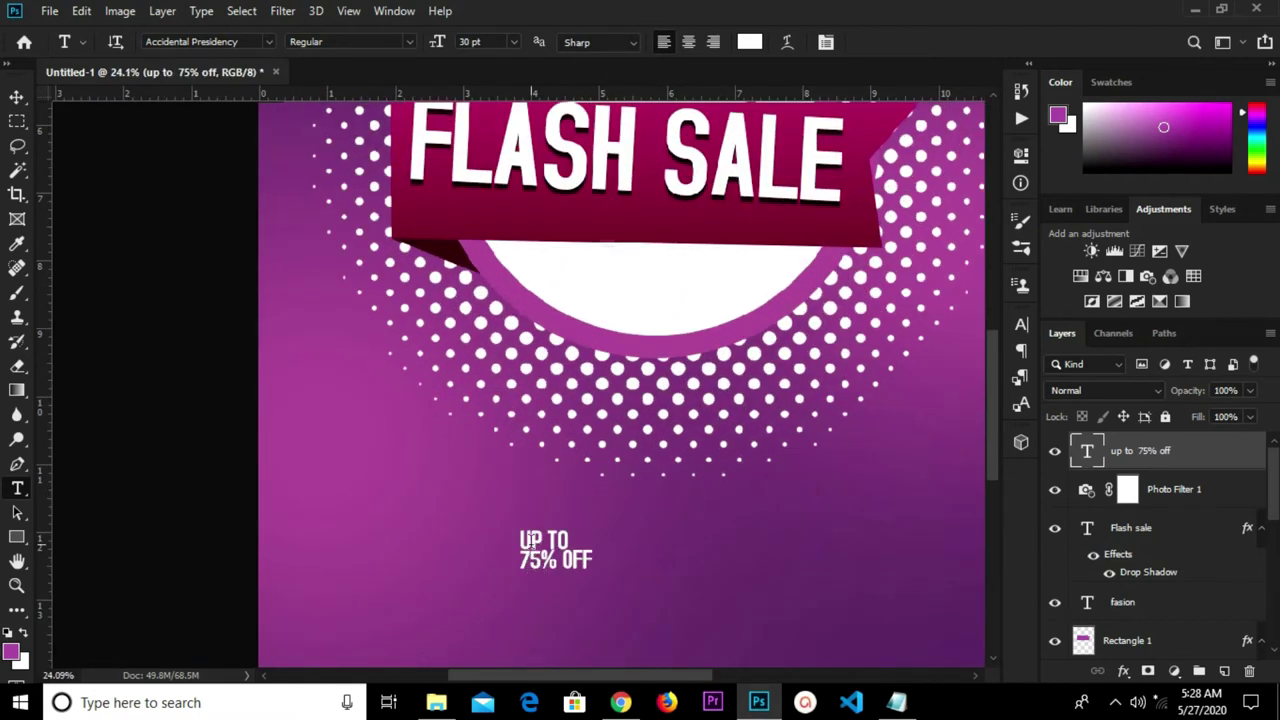
{"action": "left_click", "coordinate": [522, 540]}
{"action": "left_click_drag", "start_coordinate": [522, 540], "coordinate": [578, 537]}
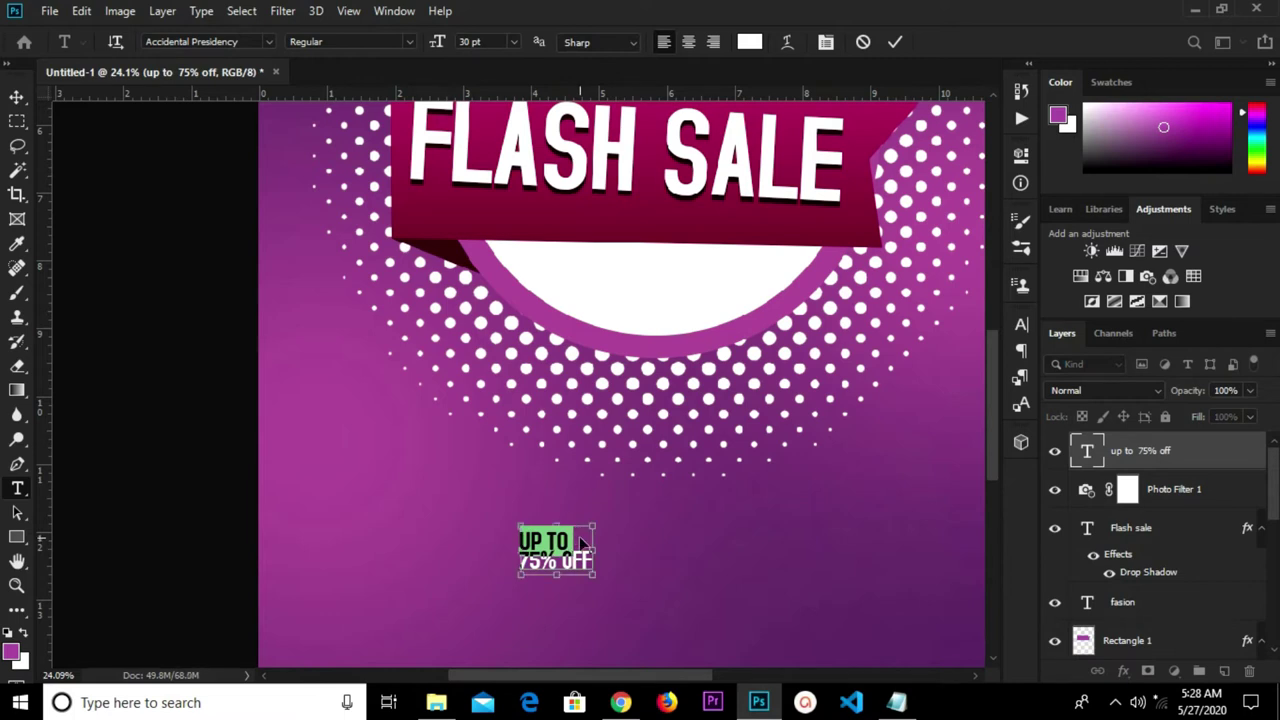
{"action": "key", "text": "BackSpace"}
{"action": "left_click", "coordinate": [892, 43]}
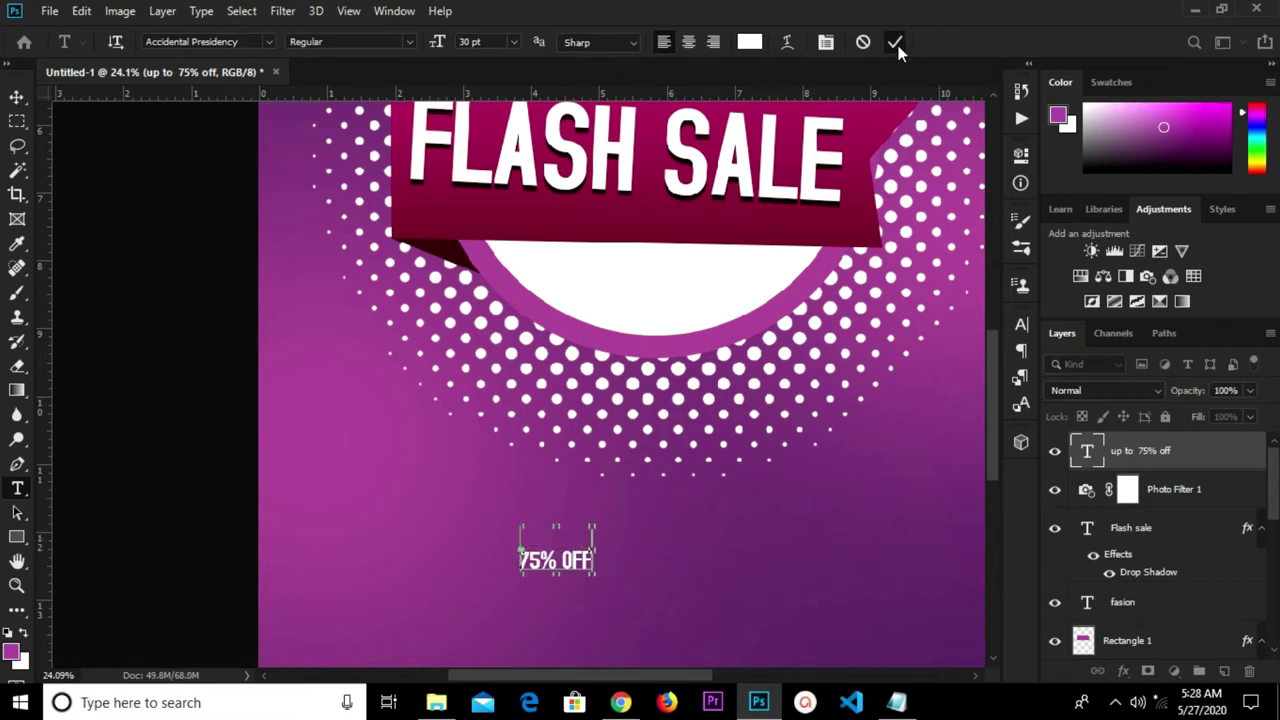
Add a separate "UP TO" text beside the "75% OFF" text.
{"action": "left_click", "coordinate": [691, 548]}
{"action": "type", "text": "UP TO V"}
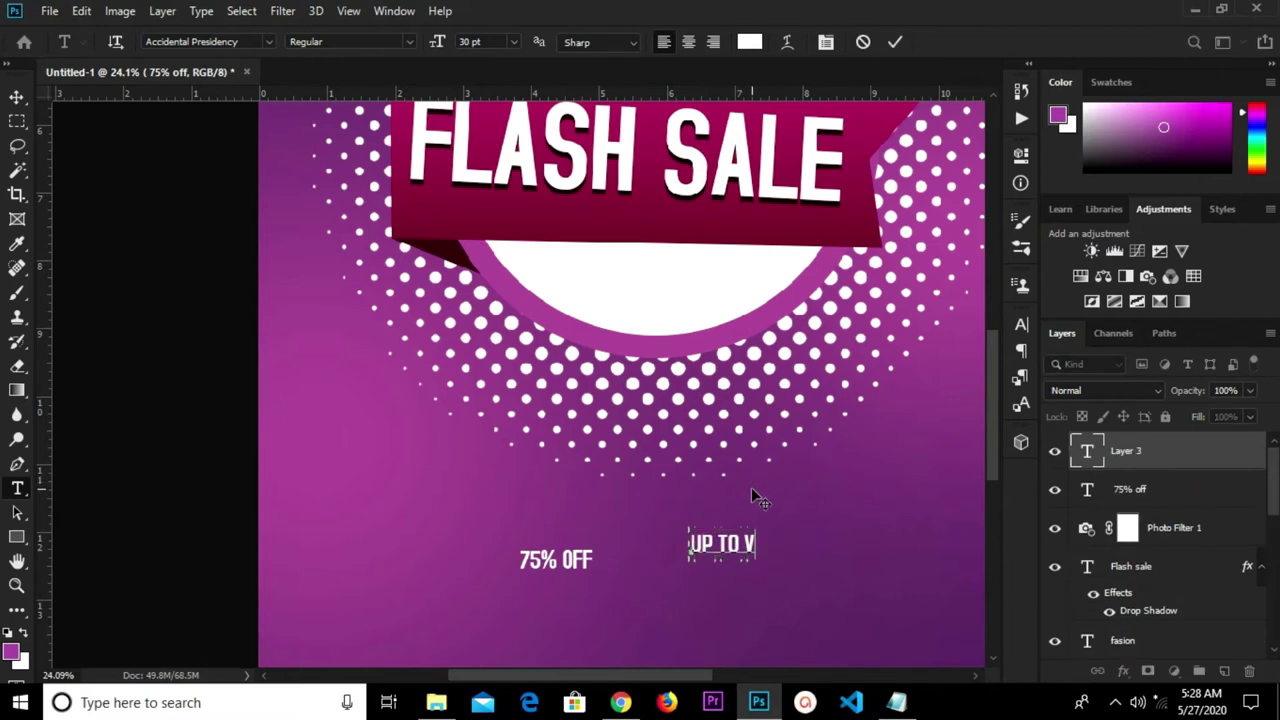
{"action": "key", "text": "BackSpace"}
{"action": "left_click", "coordinate": [892, 43]}
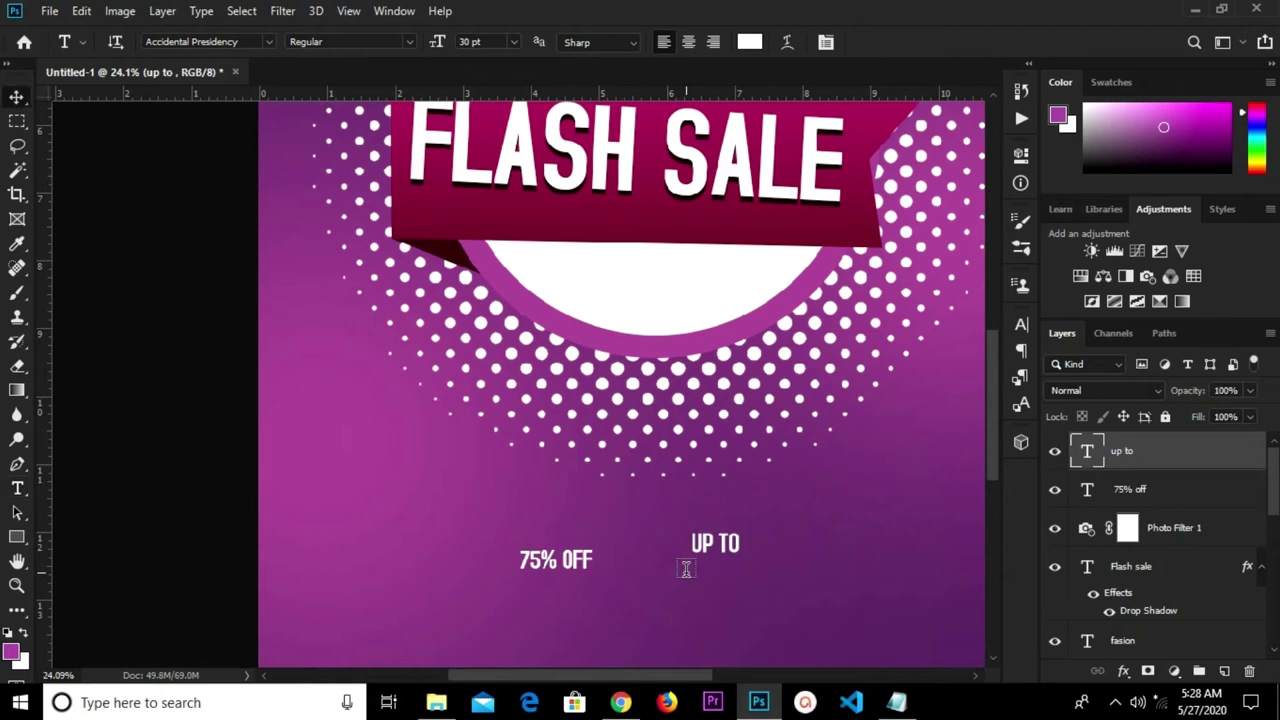
Recolor the "UP TO" text dark crimson (7d0736), sampled from the lower part of the ribbon banner.
{"action": "key", "text": "v"}
{"action": "mouse_move", "coordinate": [896, 702]}
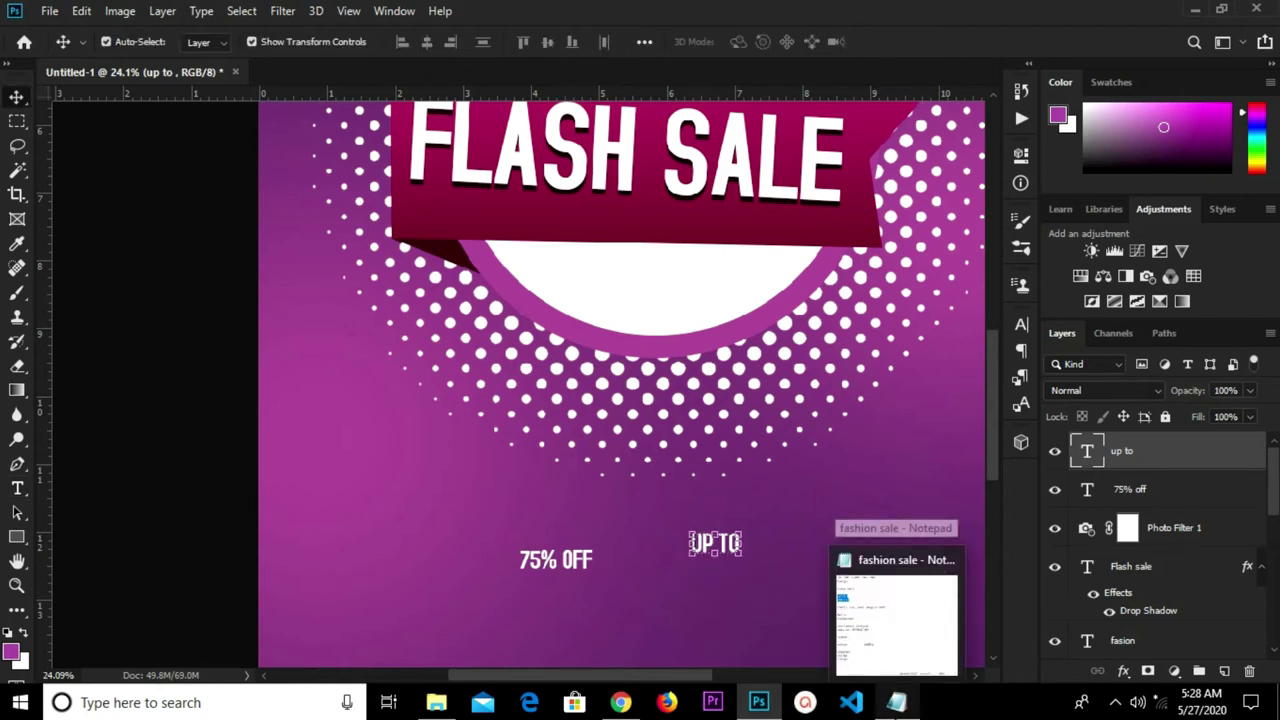
{"action": "left_click", "coordinate": [1021, 325]}
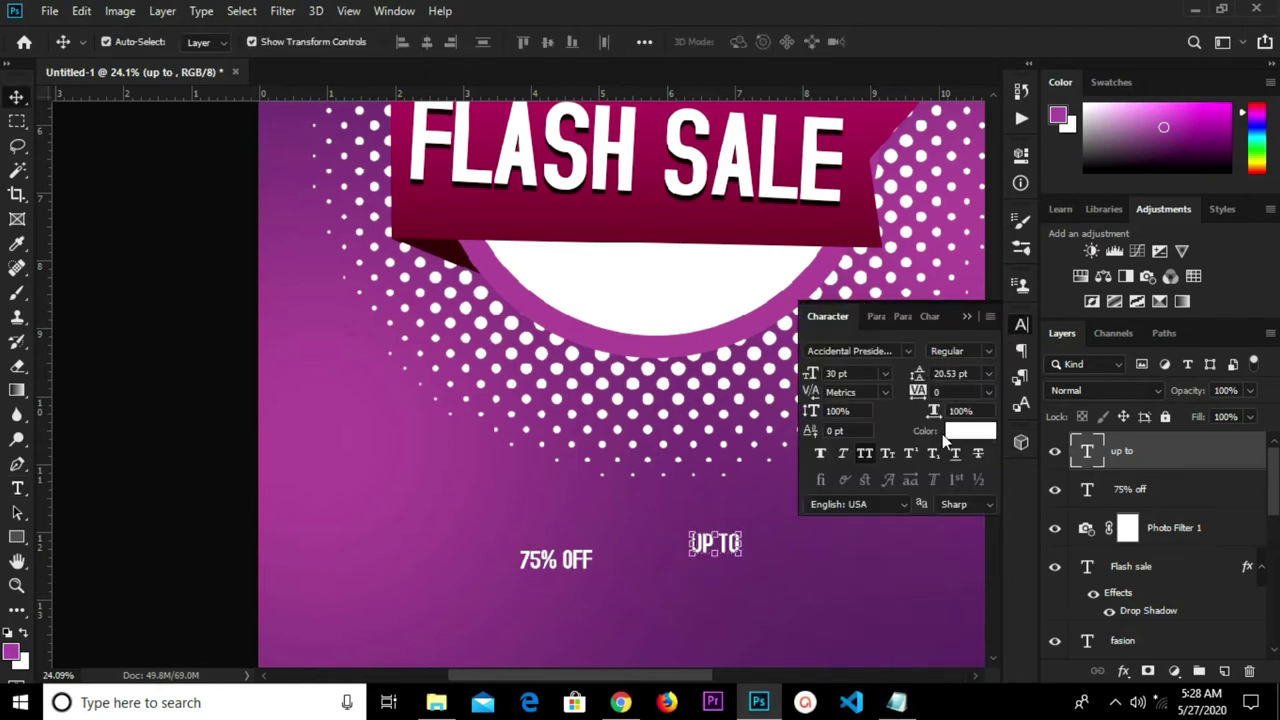
{"action": "left_click", "coordinate": [960, 433]}
{"action": "left_click", "coordinate": [757, 214]}
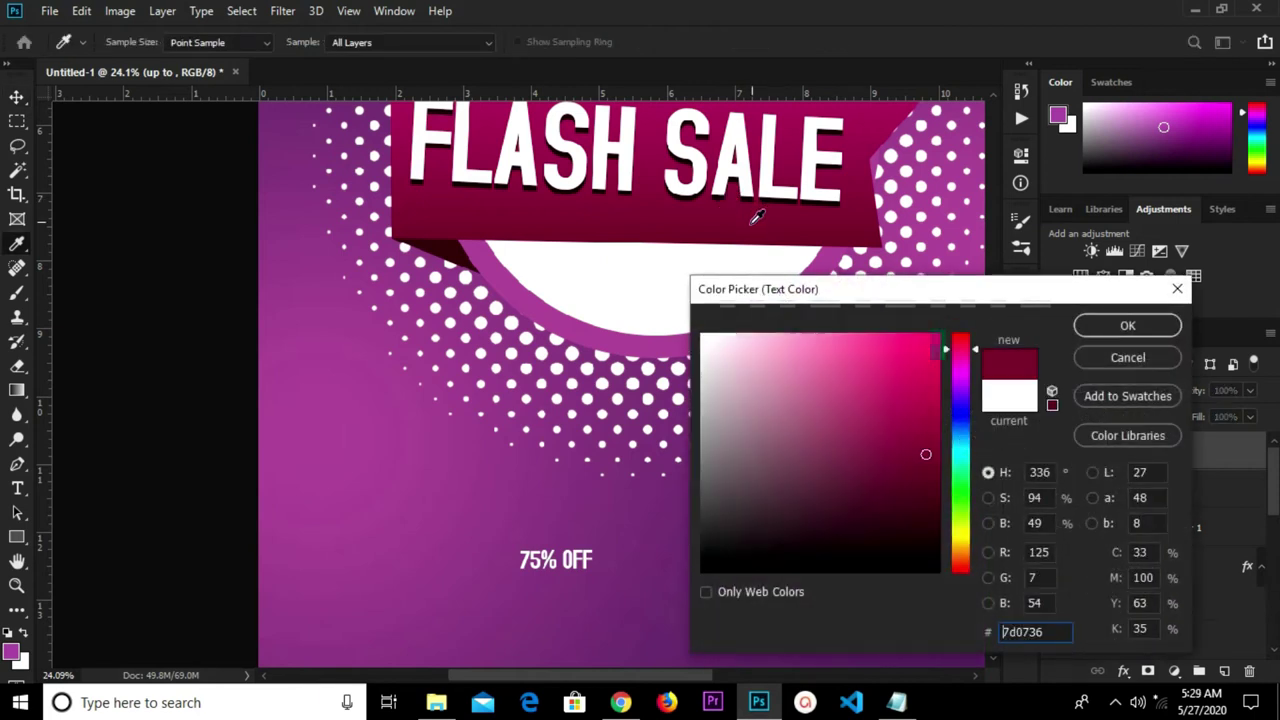
{"action": "left_click", "coordinate": [1113, 330]}
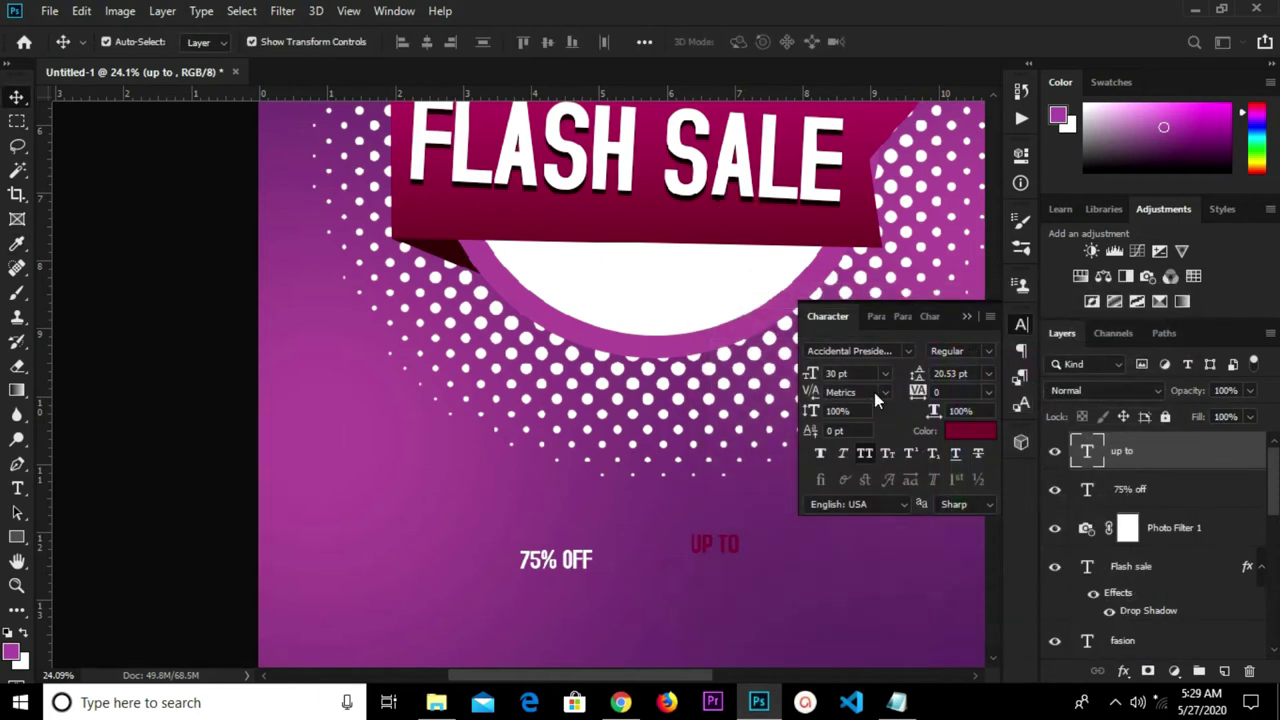
Scale the "UP TO" text to about 135% and move it into the white circle just below the banner.
{"action": "left_click", "coordinate": [728, 548]}
{"action": "key", "text": "Return"}
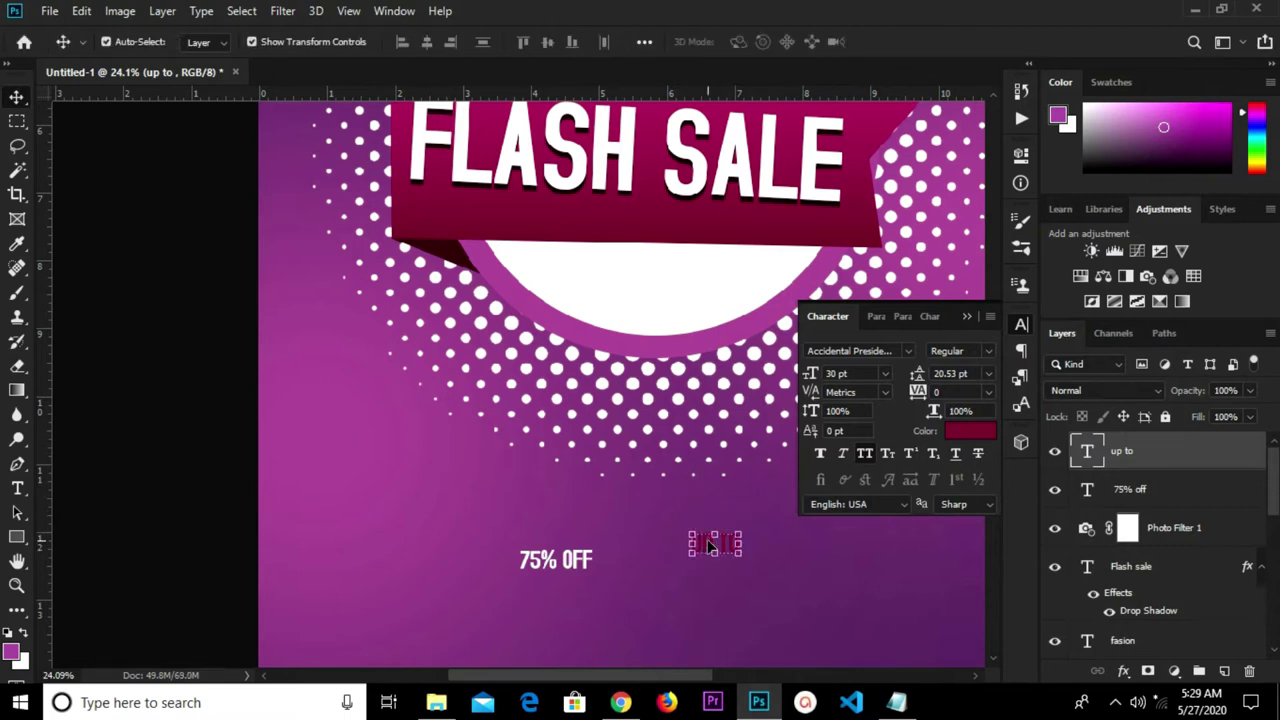
{"action": "key", "text": "ctrl+t"}
{"action": "left_click_drag", "start_coordinate": [690, 556], "coordinate": [670, 570]}
{"action": "left_click", "coordinate": [899, 41]}
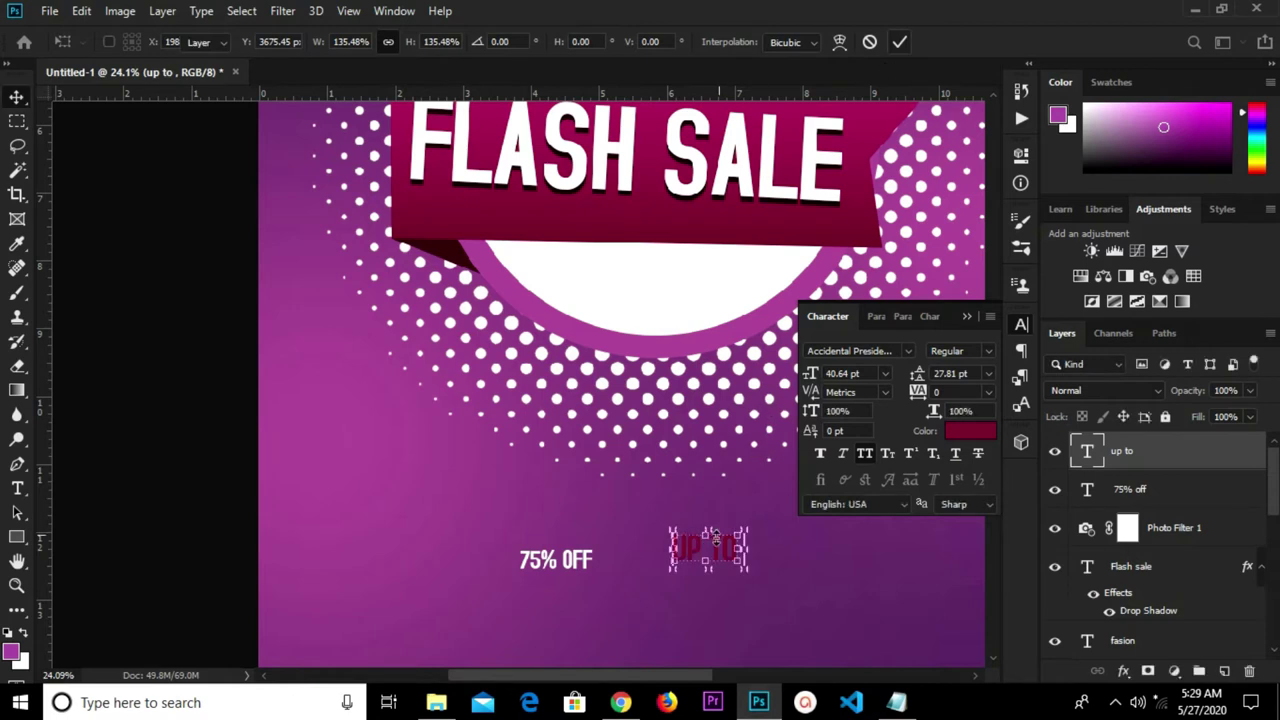
{"action": "left_click_drag", "start_coordinate": [693, 553], "coordinate": [643, 268]}
Remove the word "OFF" from the "75% OFF" text.
{"action": "left_click", "coordinate": [565, 568]}
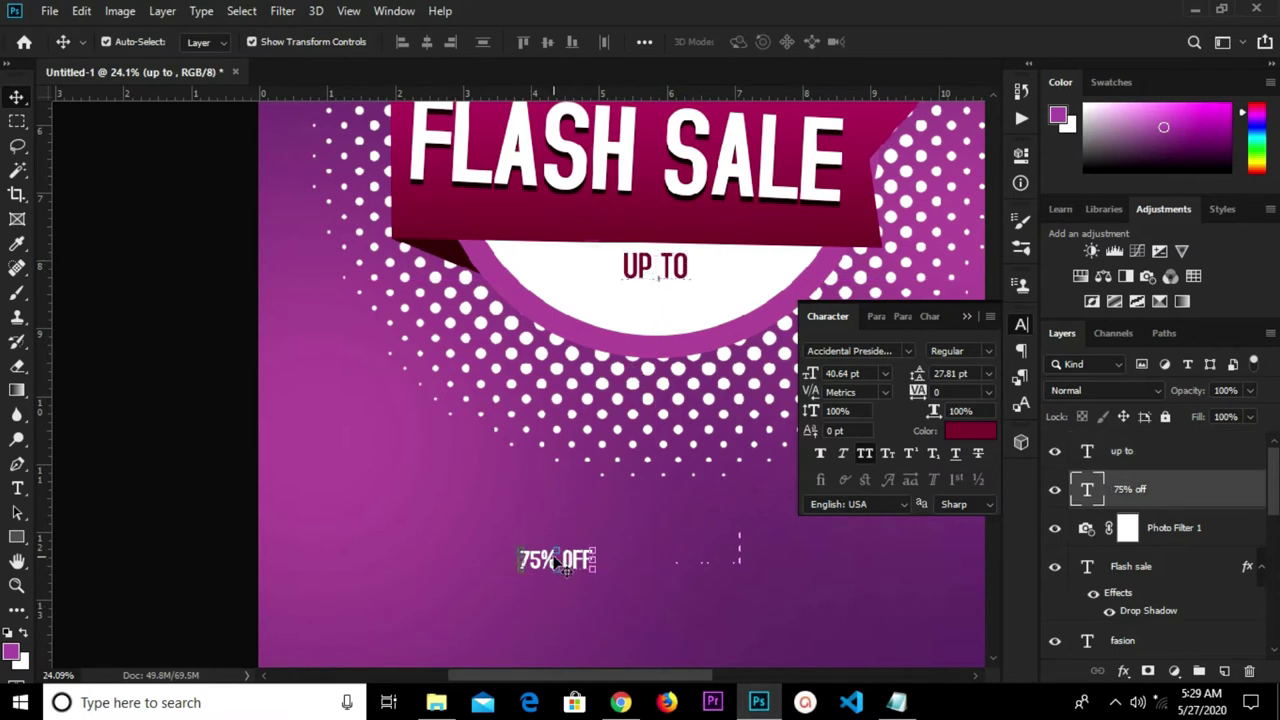
{"action": "key", "text": "t"}
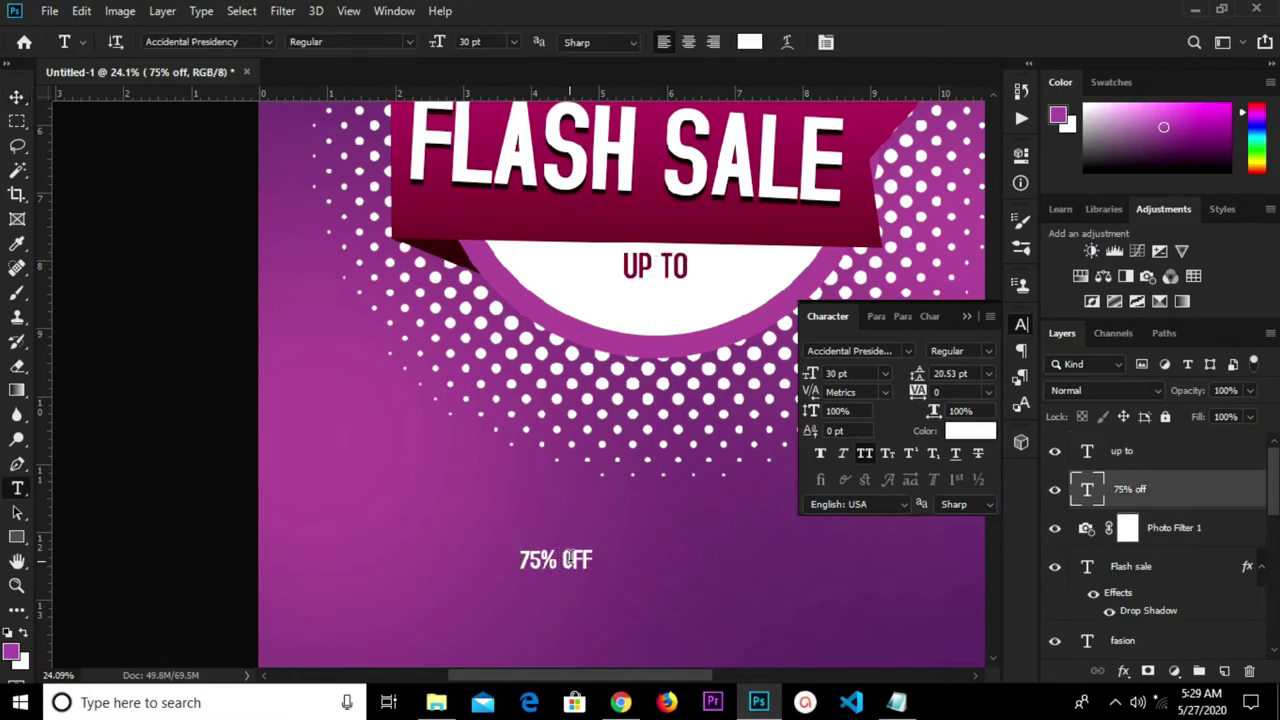
{"action": "double_click", "coordinate": [565, 562]}
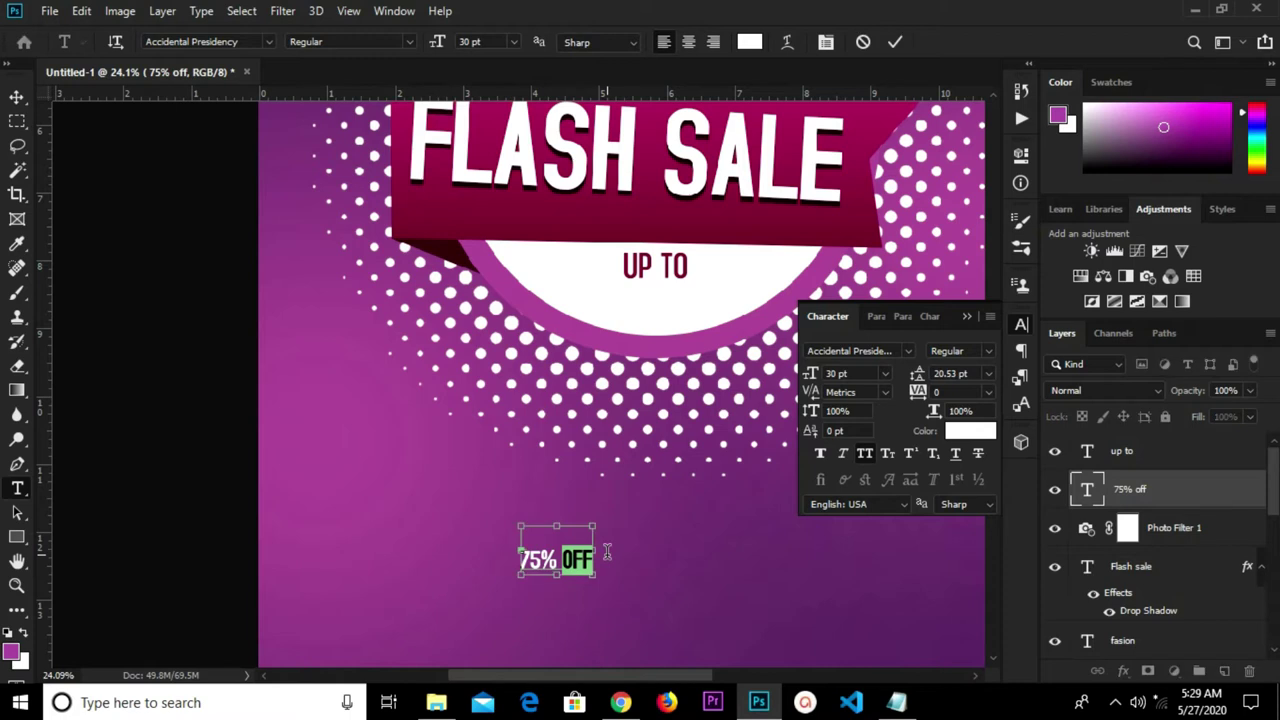
{"action": "key", "text": "BackSpace"}
{"action": "left_click", "coordinate": [895, 41]}
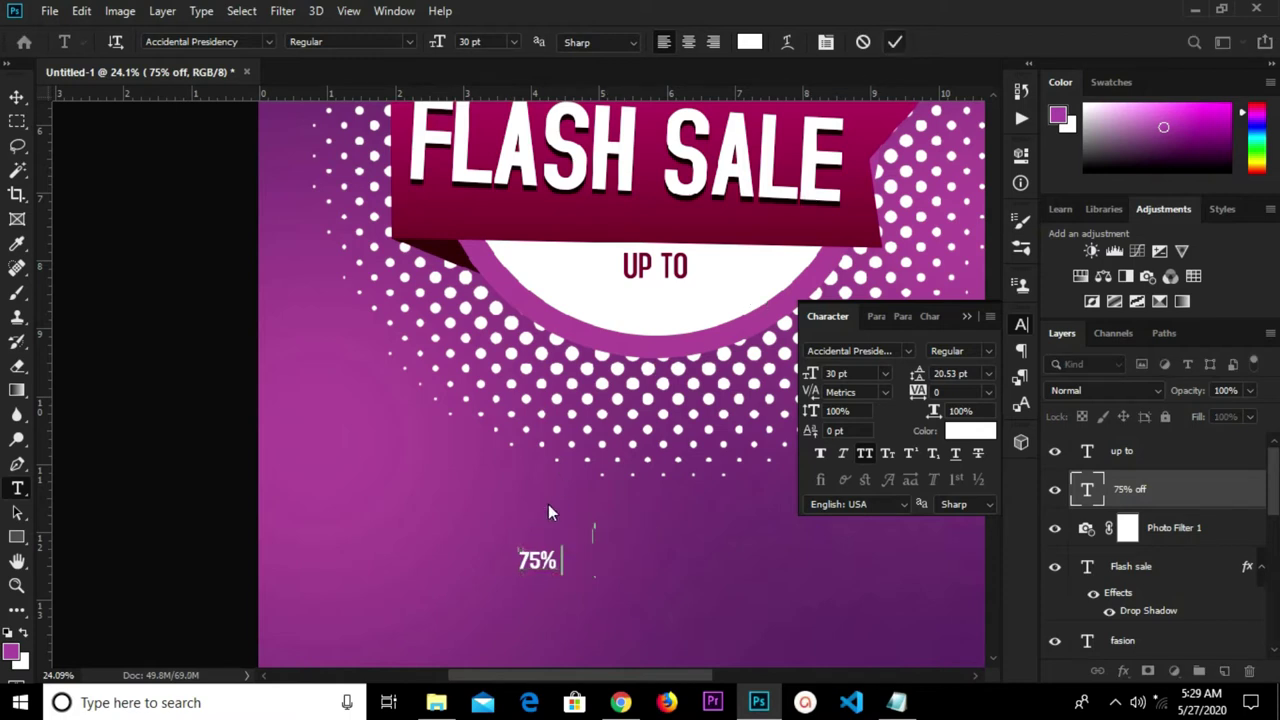
Move the "75%" text into the white circle beneath "UP TO".
{"action": "key", "text": "v"}
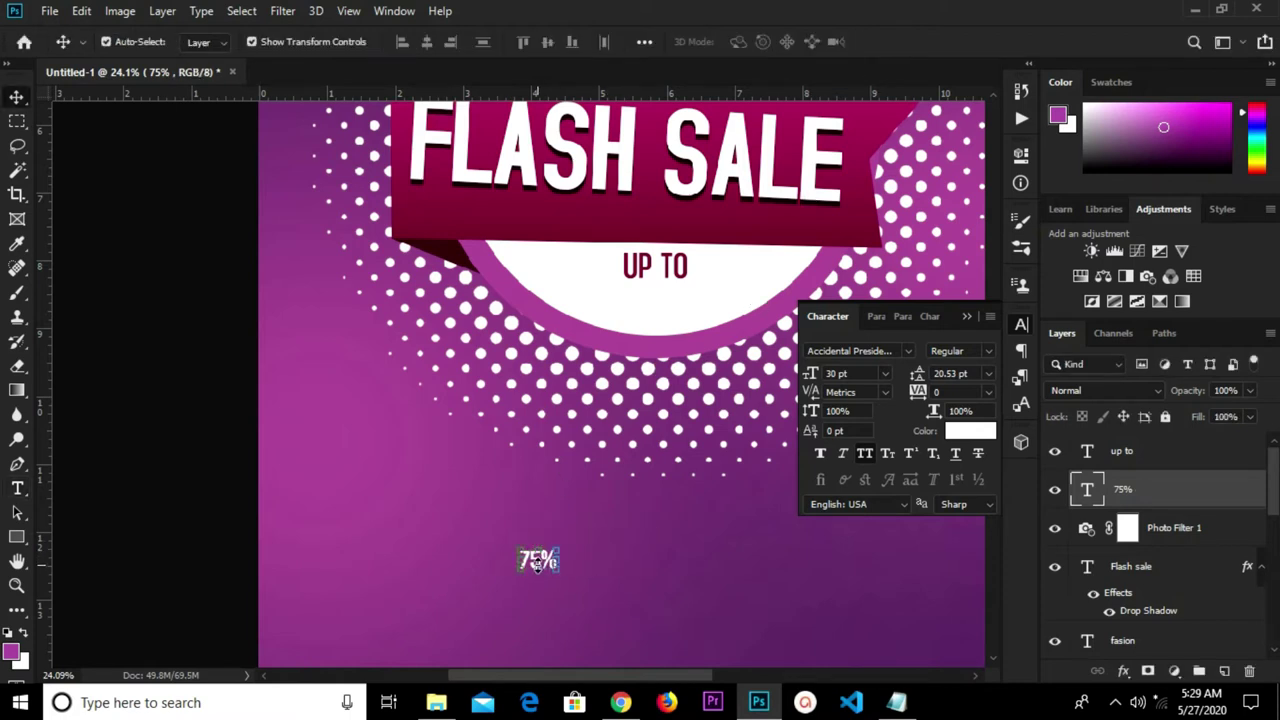
{"action": "key", "text": "ctrl+t"}
{"action": "left_click_drag", "start_coordinate": [537, 560], "coordinate": [640, 315]}
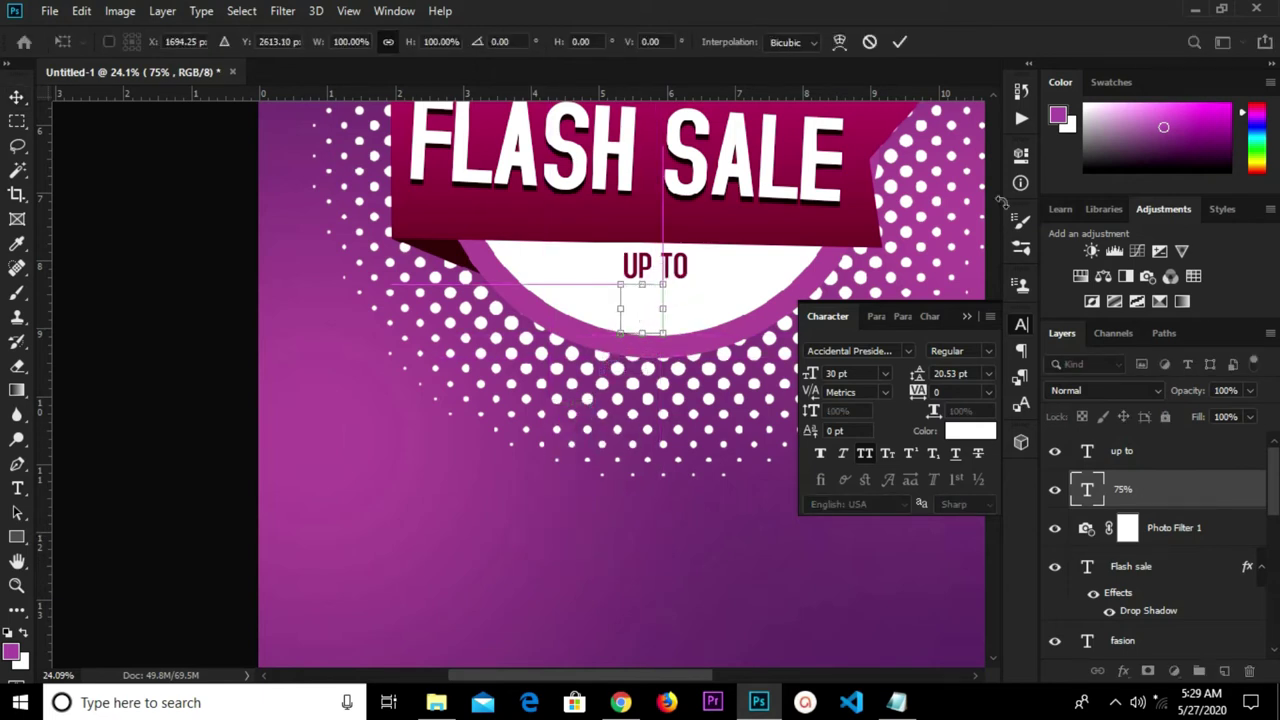
{"action": "left_click", "coordinate": [898, 43]}
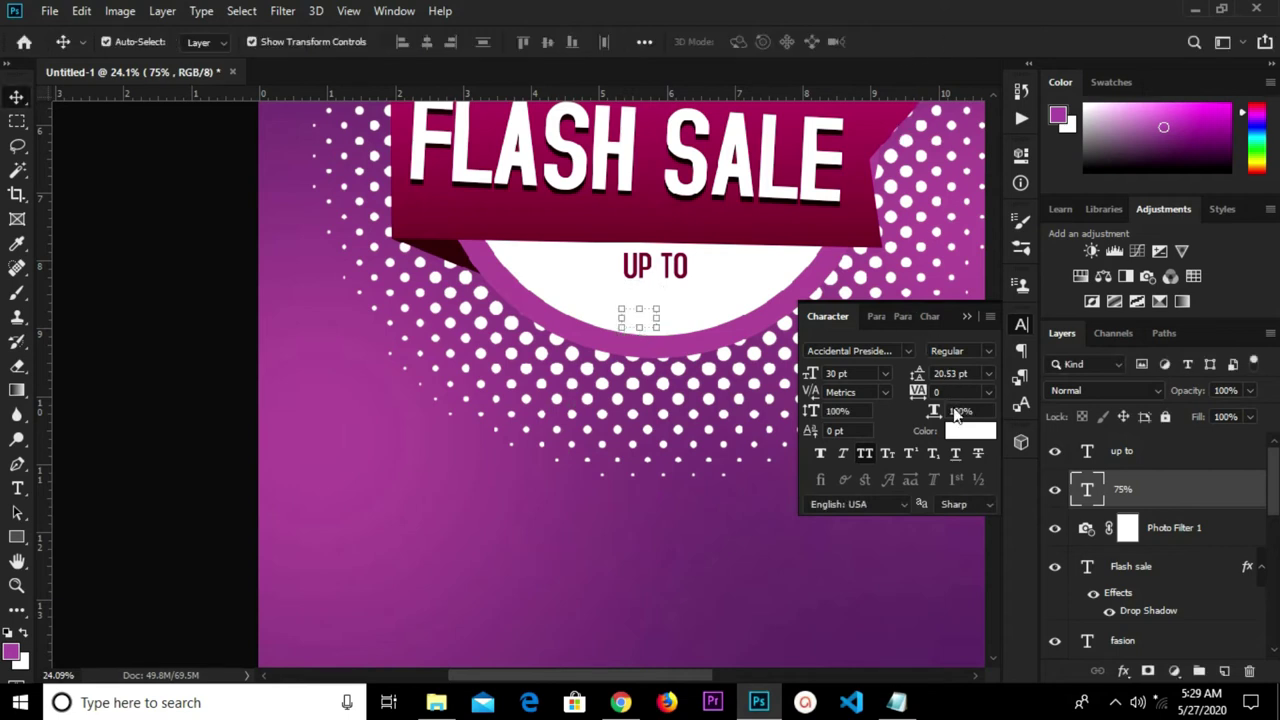
Recolor the "75%" text dark crimson (81083a), sampled from the ribbon banner.
{"action": "left_click", "coordinate": [965, 432]}
{"action": "left_click", "coordinate": [791, 207]}
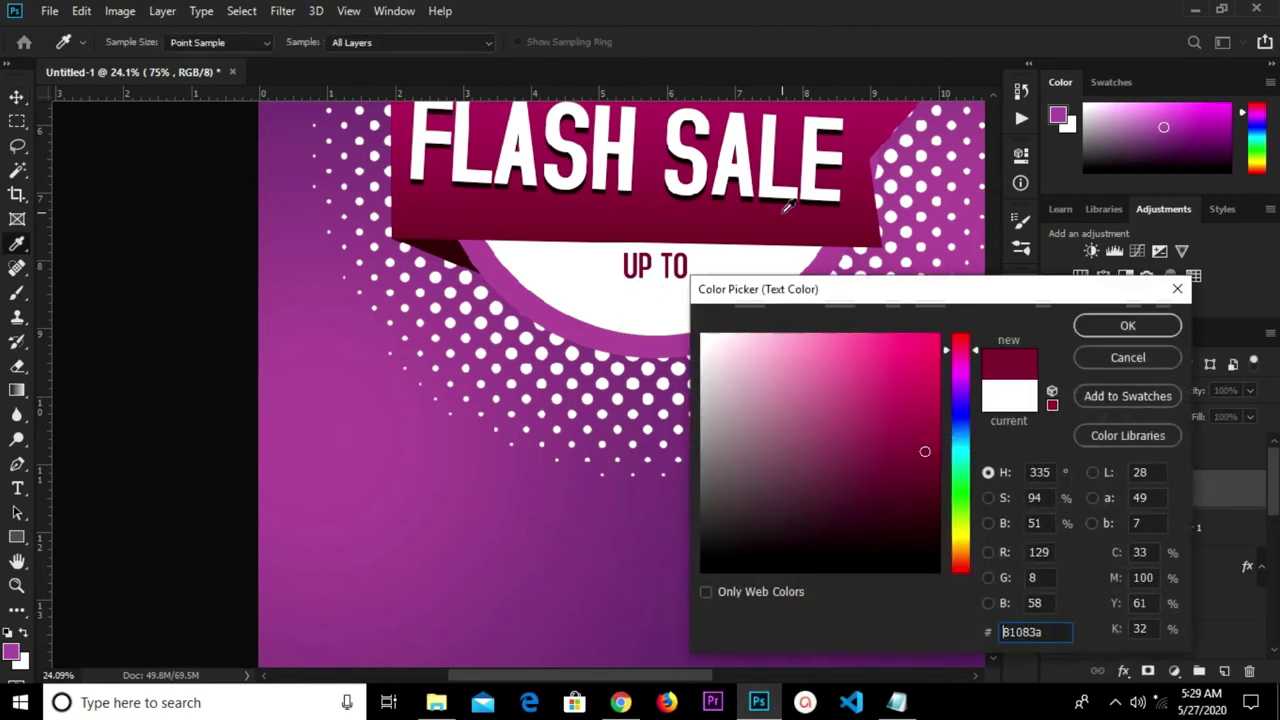
{"action": "left_click", "coordinate": [1128, 327]}
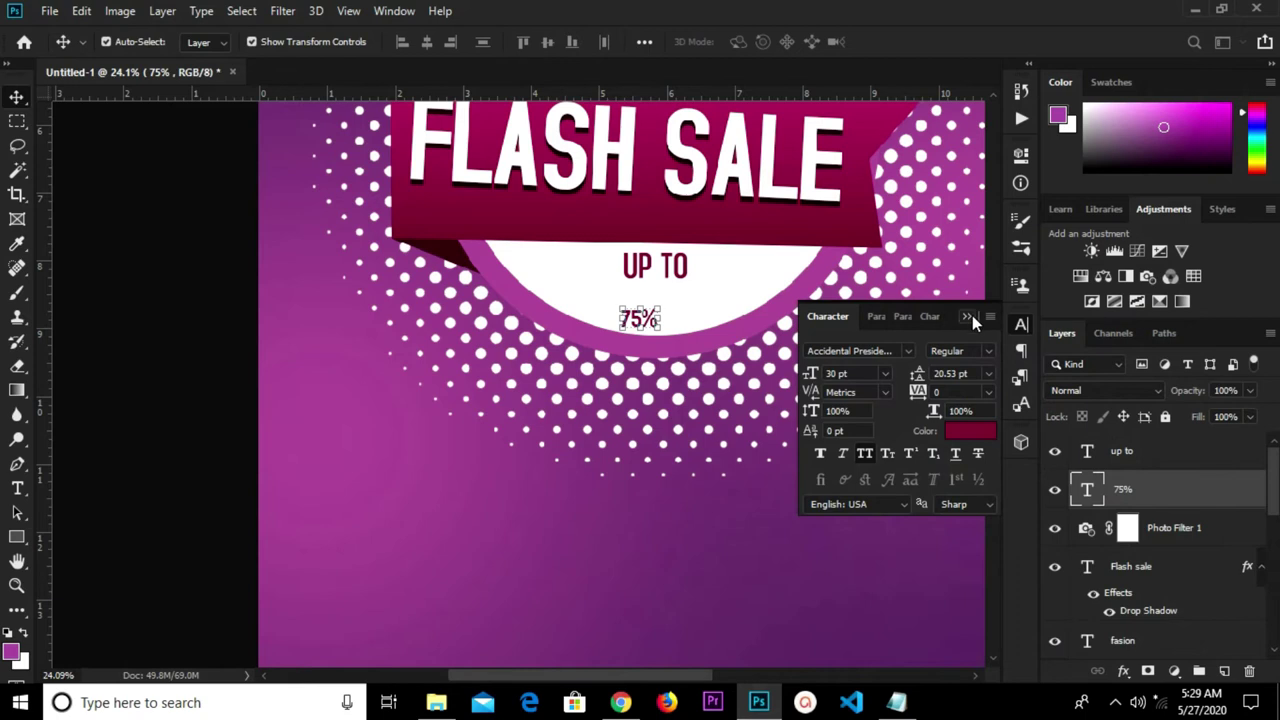
{"action": "left_click", "coordinate": [973, 316]}
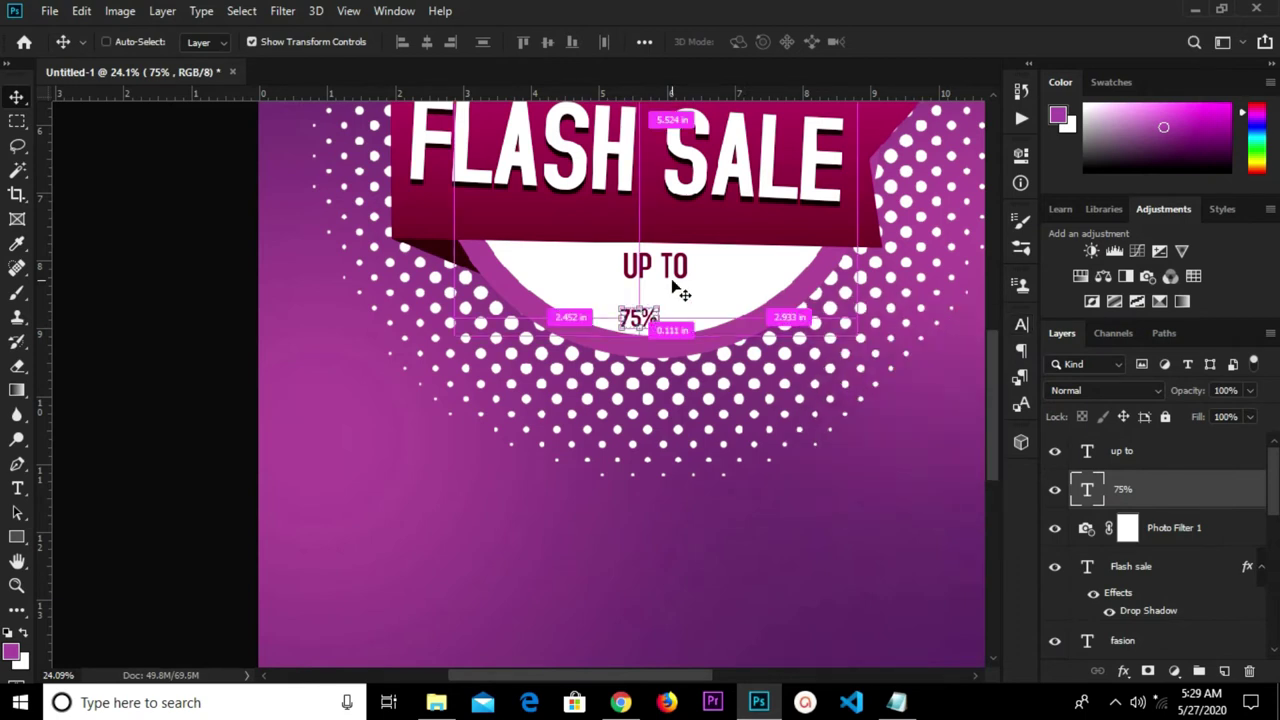
Enlarge the "75%" text proportionally to about 194% so it fills the space under "UP TO".
{"action": "key", "text": "ctrl+t"}
{"action": "scroll", "coordinate": [666, 282], "scroll_direction": "up", "scroll_amount": 3}
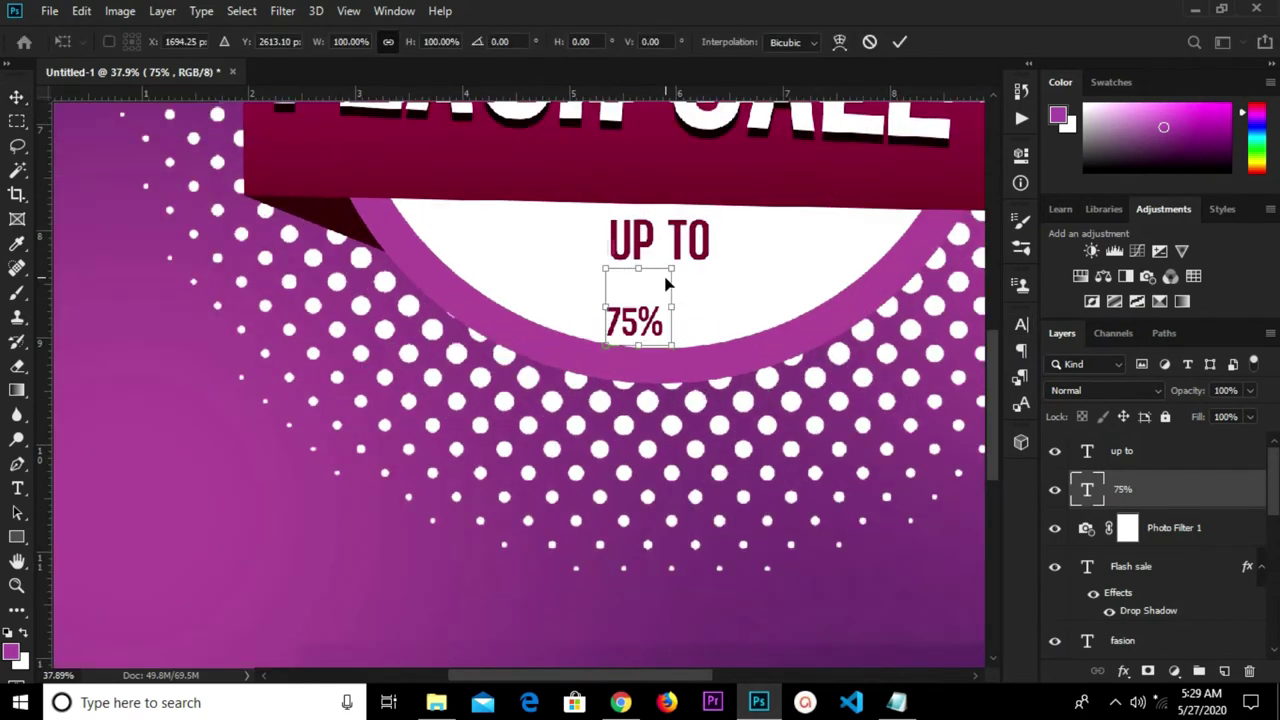
{"action": "left_click_drag", "start_coordinate": [672, 270], "coordinate": [737, 199]}
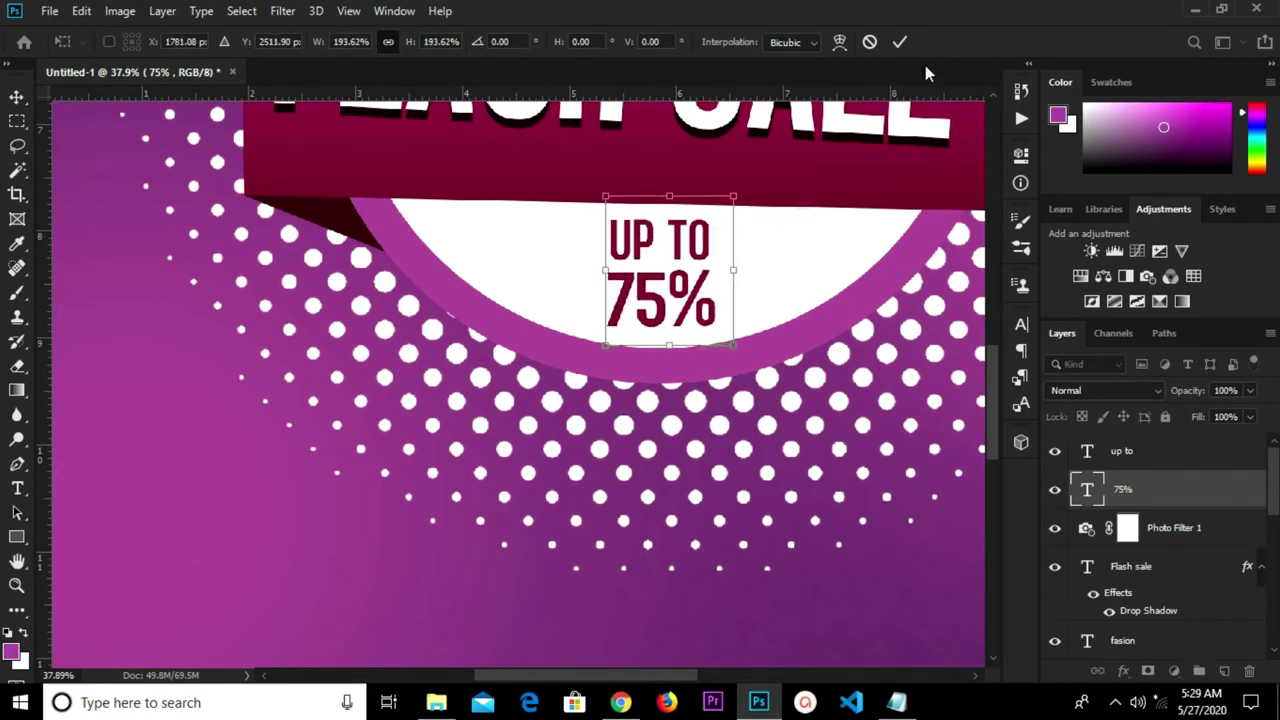
{"action": "left_click", "coordinate": [900, 41]}
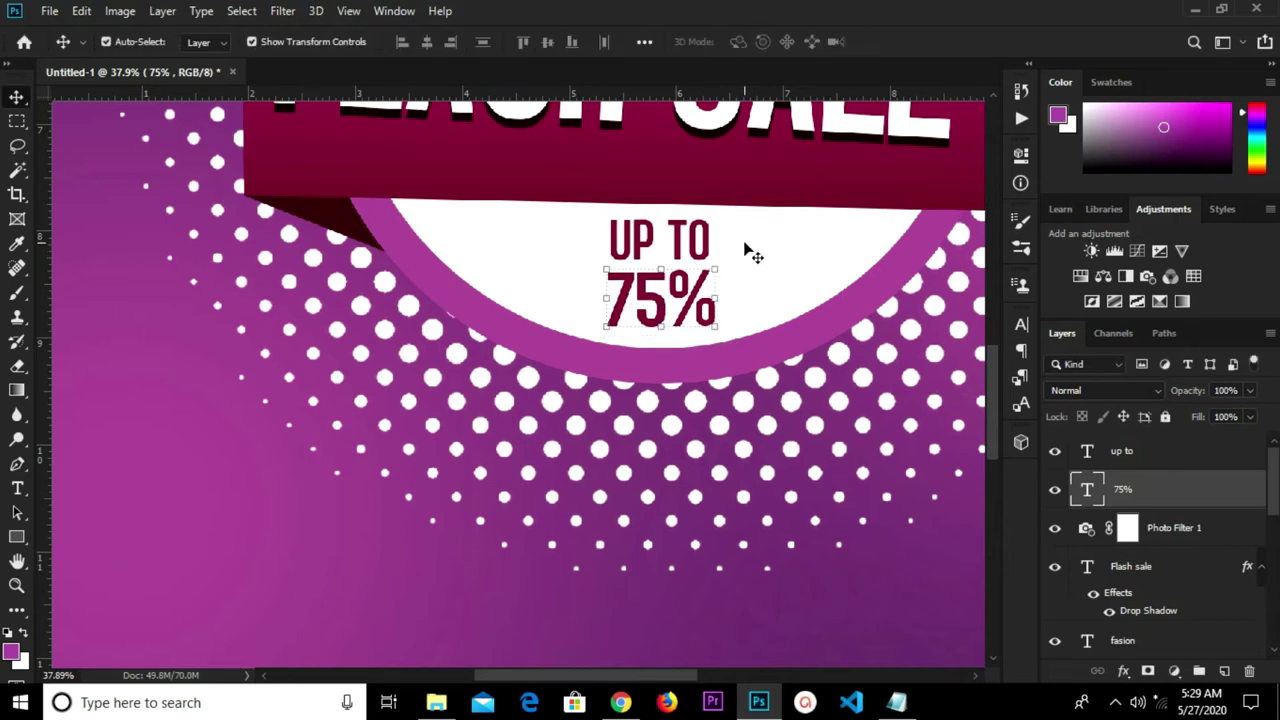
Nudge the "75%" text upward to sit closer beneath "UP TO".
{"action": "key", "text": "Up"}
{"action": "key", "text": "Up"}
{"action": "key", "text": "Up"}
{"action": "key", "text": "Up"}
{"action": "key", "text": "Up"}
{"action": "key", "text": "Up"}
{"action": "key", "text": "Up"}
{"action": "key", "text": "Up"}
{"action": "key", "text": "Up"}
{"action": "key", "text": "Up"}
{"action": "key", "text": "Up"}
{"action": "key", "text": "Up"}
{"action": "key", "text": "Up"}
{"action": "key", "text": "Up"}
{"action": "key", "text": "Up"}
{"action": "key", "text": "Up"}
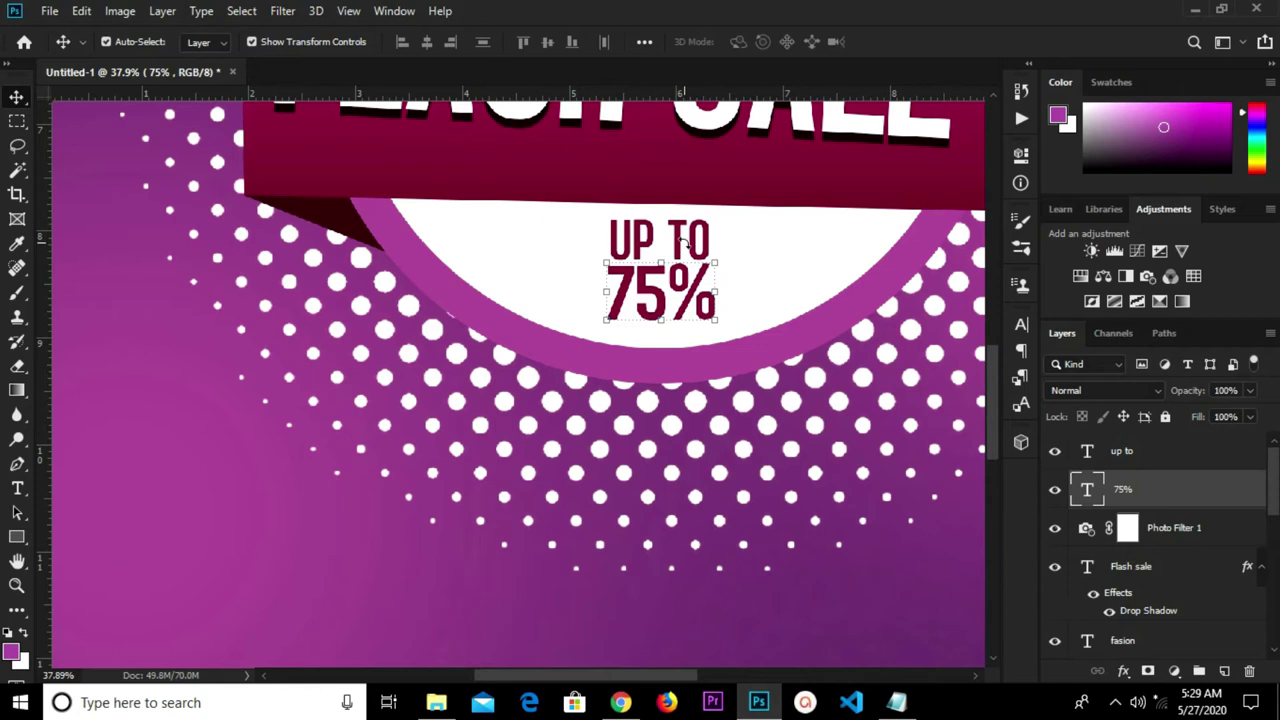
Scale the "UP TO" and "75%" texts together to about 117% and center them in the lower part of the white circle.
{"action": "left_click", "coordinate": [1165, 466], "text": "shift"}
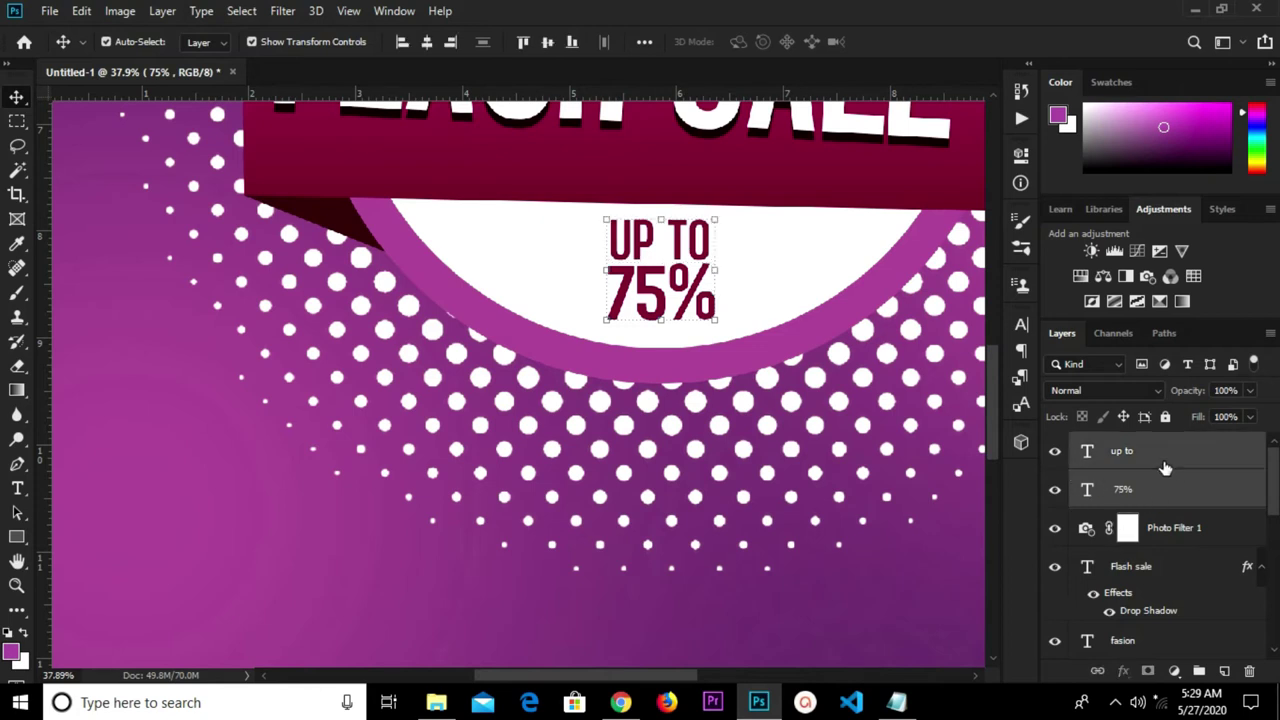
{"action": "key", "text": "ctrl+t"}
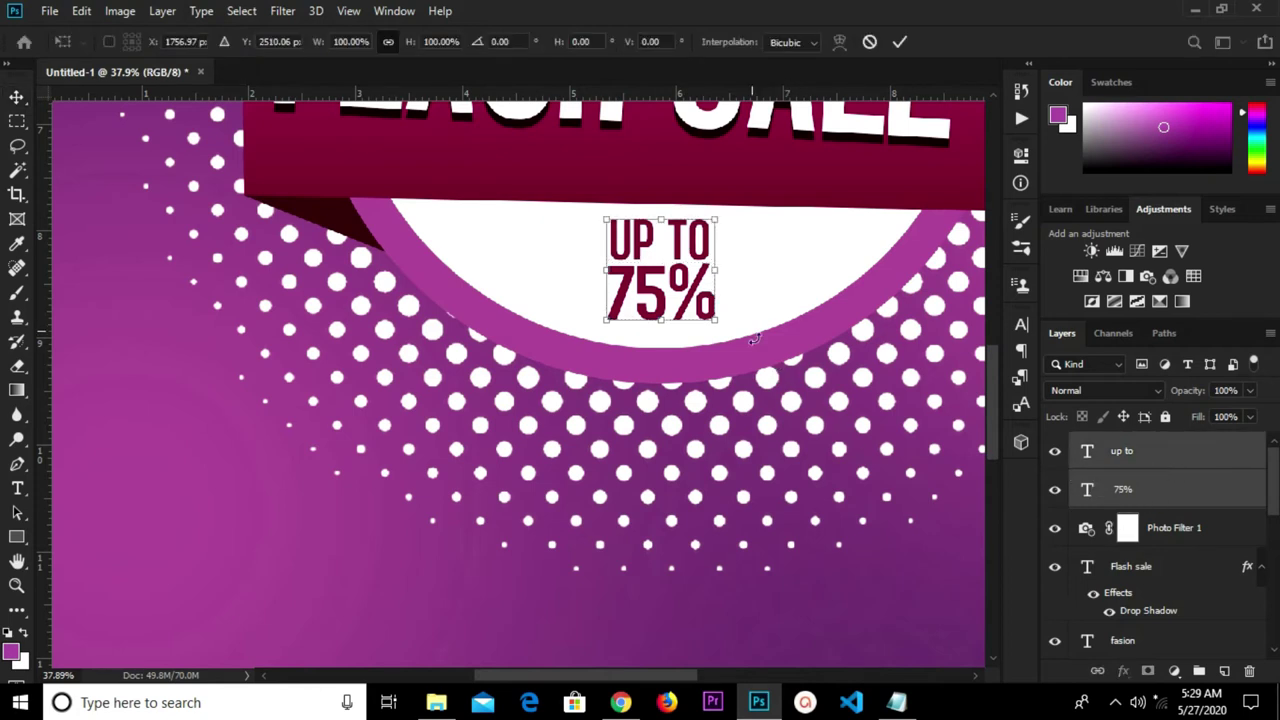
{"action": "left_click_drag", "start_coordinate": [719, 331], "coordinate": [695, 303]}
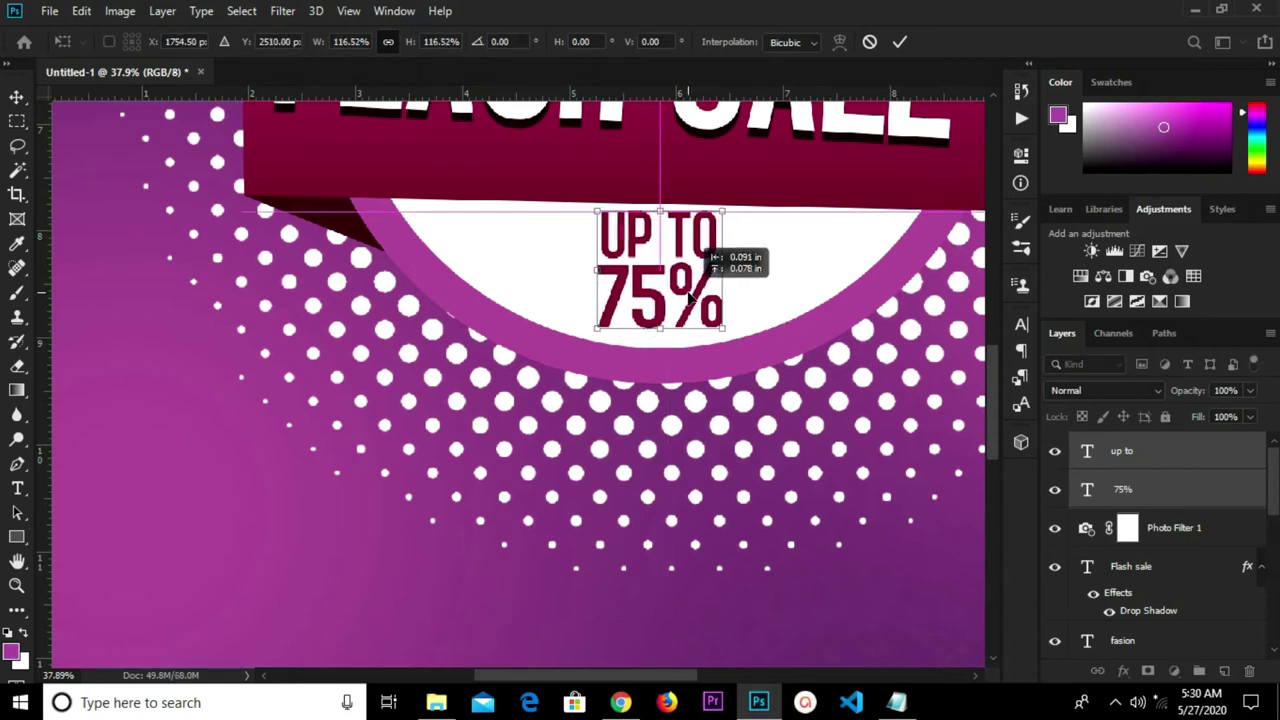
{"action": "left_click", "coordinate": [899, 41]}
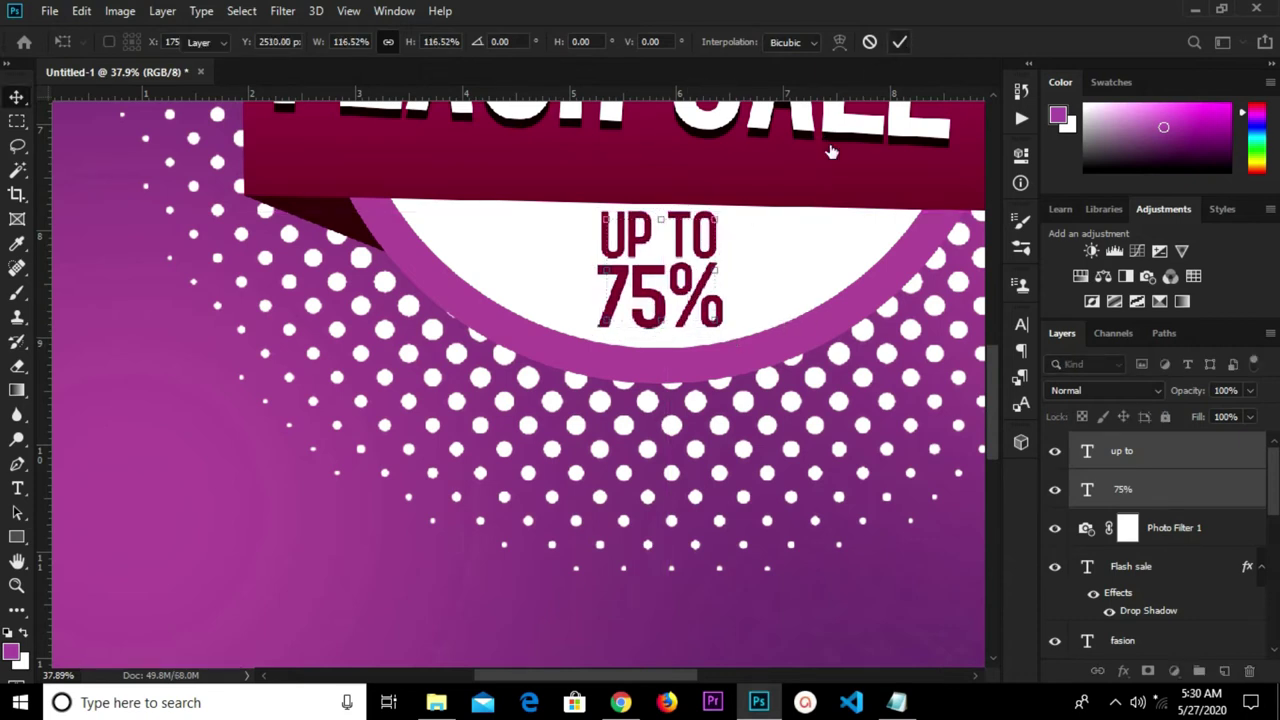
Draw a purple rectangle about 399 by 108 px beside the "UP TO 75%" text, over the circle's lower edge.
{"action": "scroll", "coordinate": [722, 372], "scroll_direction": "down", "scroll_amount": 3, "text": "alt"}
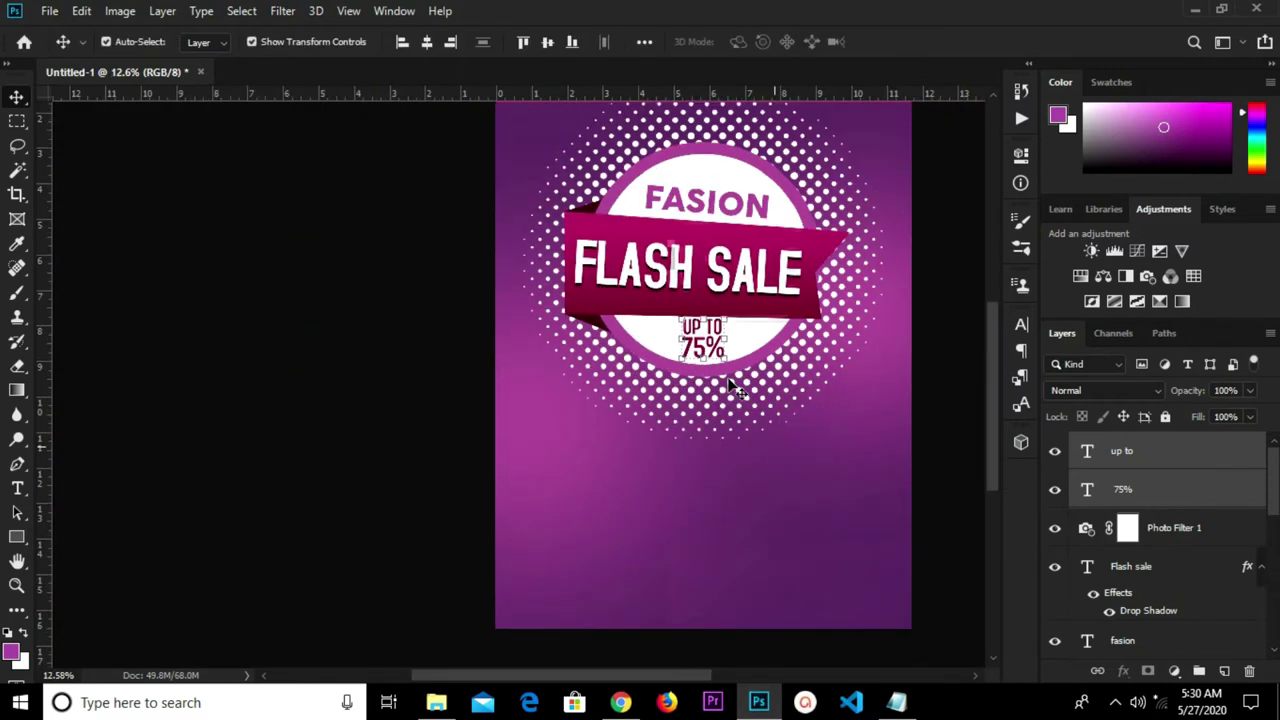
{"action": "scroll", "coordinate": [750, 381], "scroll_direction": "up", "scroll_amount": 1, "text": "alt"}
{"action": "scroll", "coordinate": [757, 378], "scroll_direction": "up", "scroll_amount": 1, "text": "alt"}
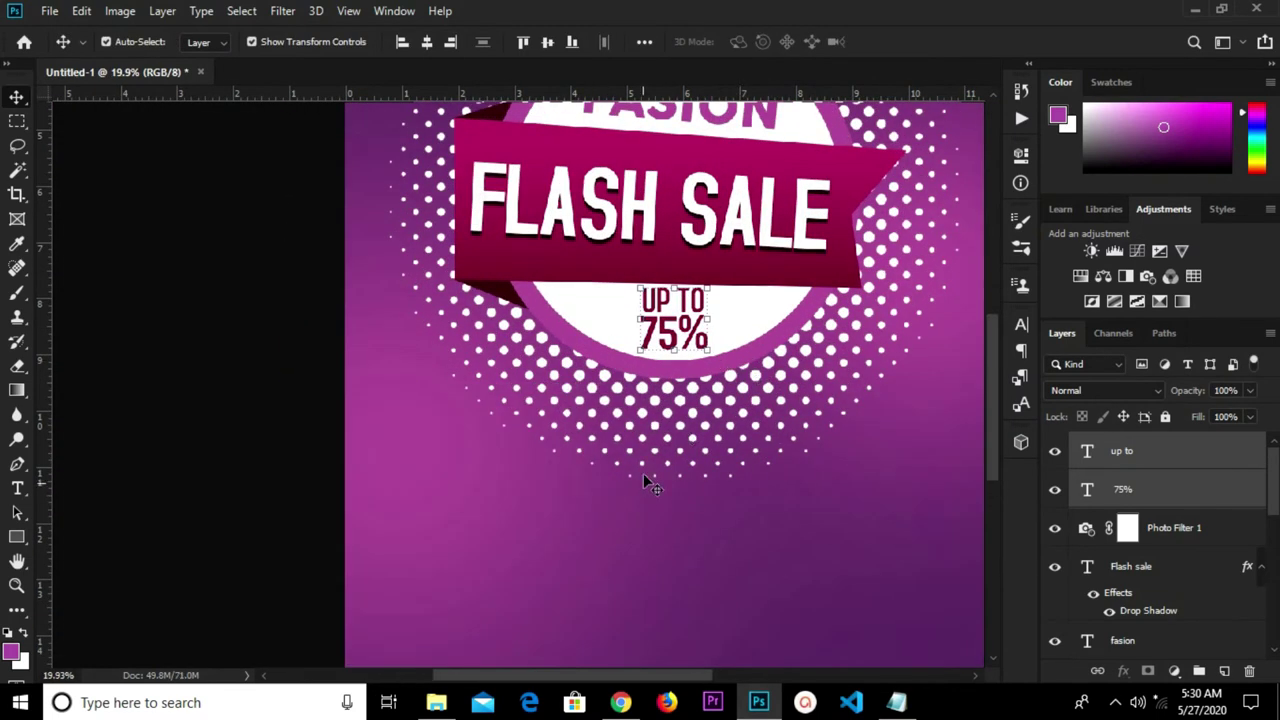
{"action": "left_click", "coordinate": [645, 530]}
{"action": "scroll", "coordinate": [735, 293], "scroll_direction": "up", "scroll_amount": 2, "text": "alt"}
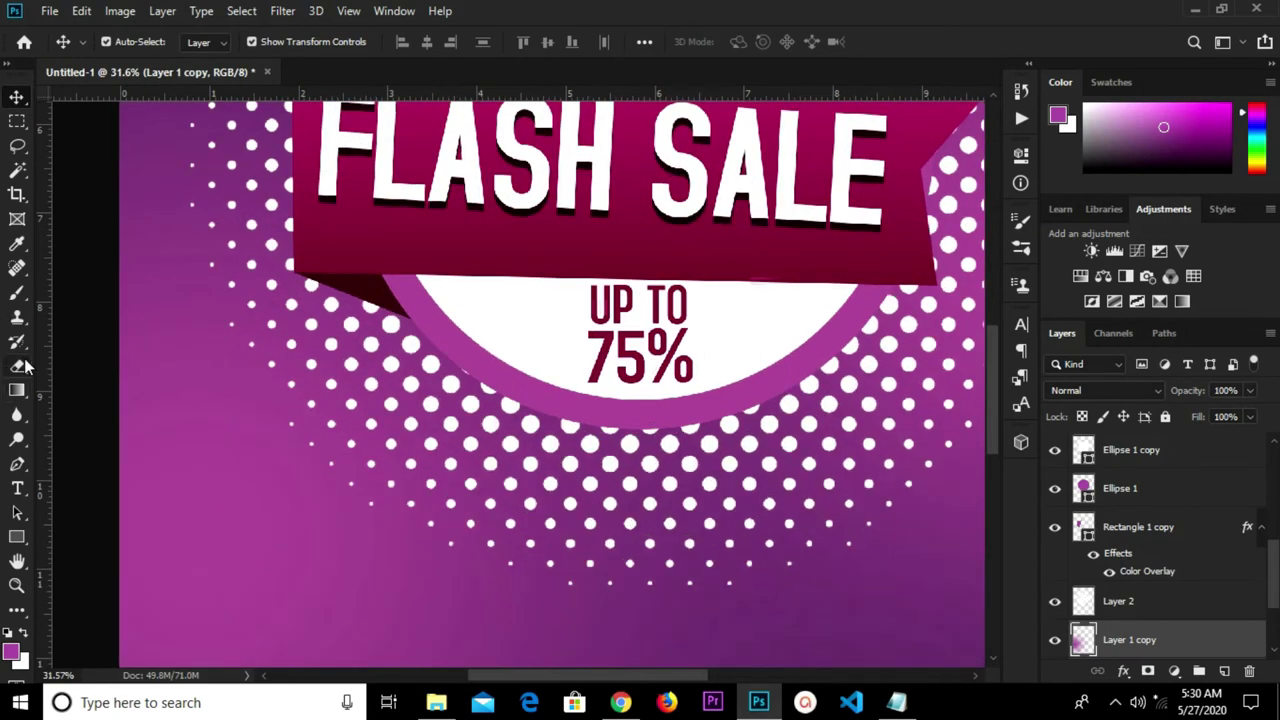
{"action": "left_click", "coordinate": [18, 538]}
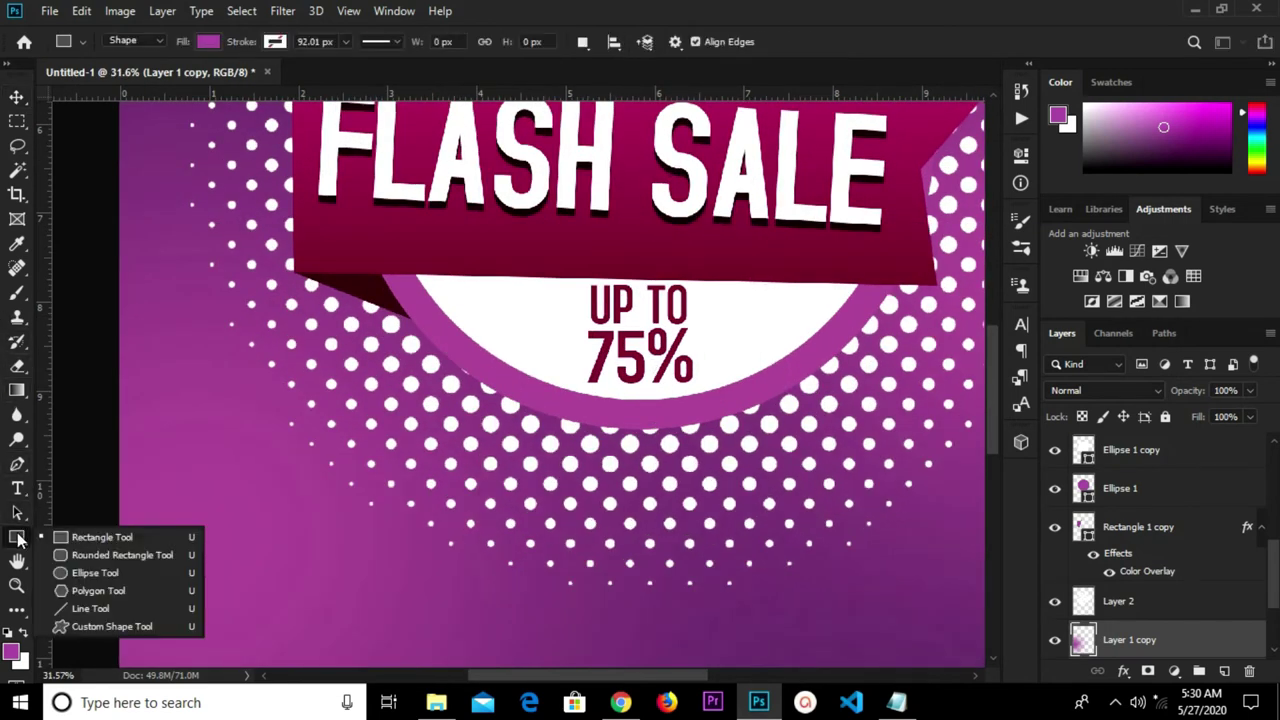
{"action": "left_click", "coordinate": [60, 537]}
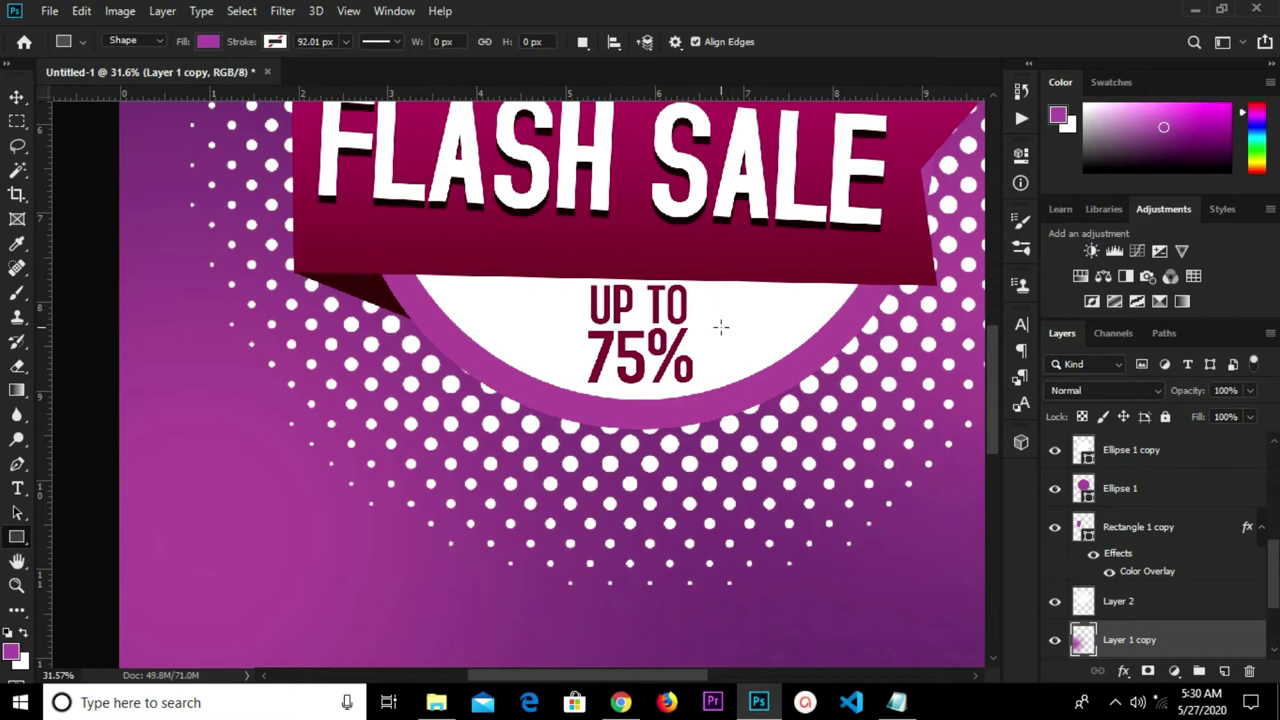
{"action": "left_click_drag", "start_coordinate": [726, 310], "coordinate": [845, 342]}
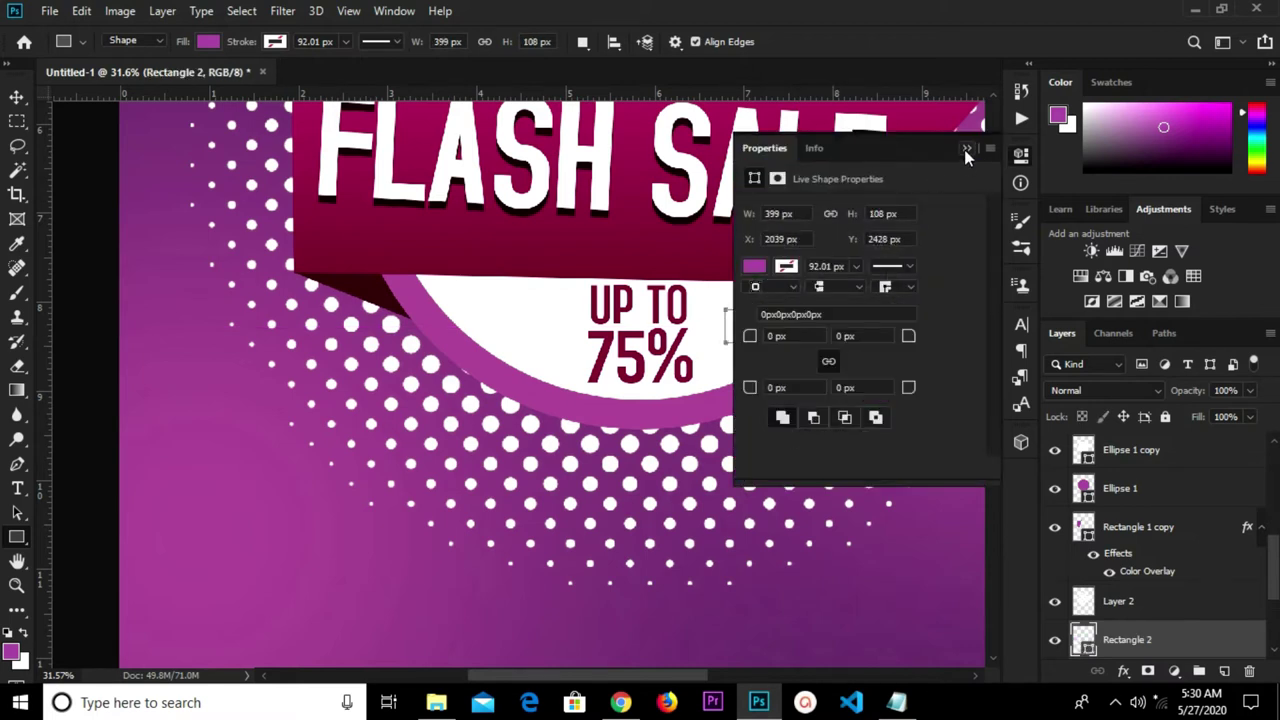
{"action": "left_click", "coordinate": [966, 149]}
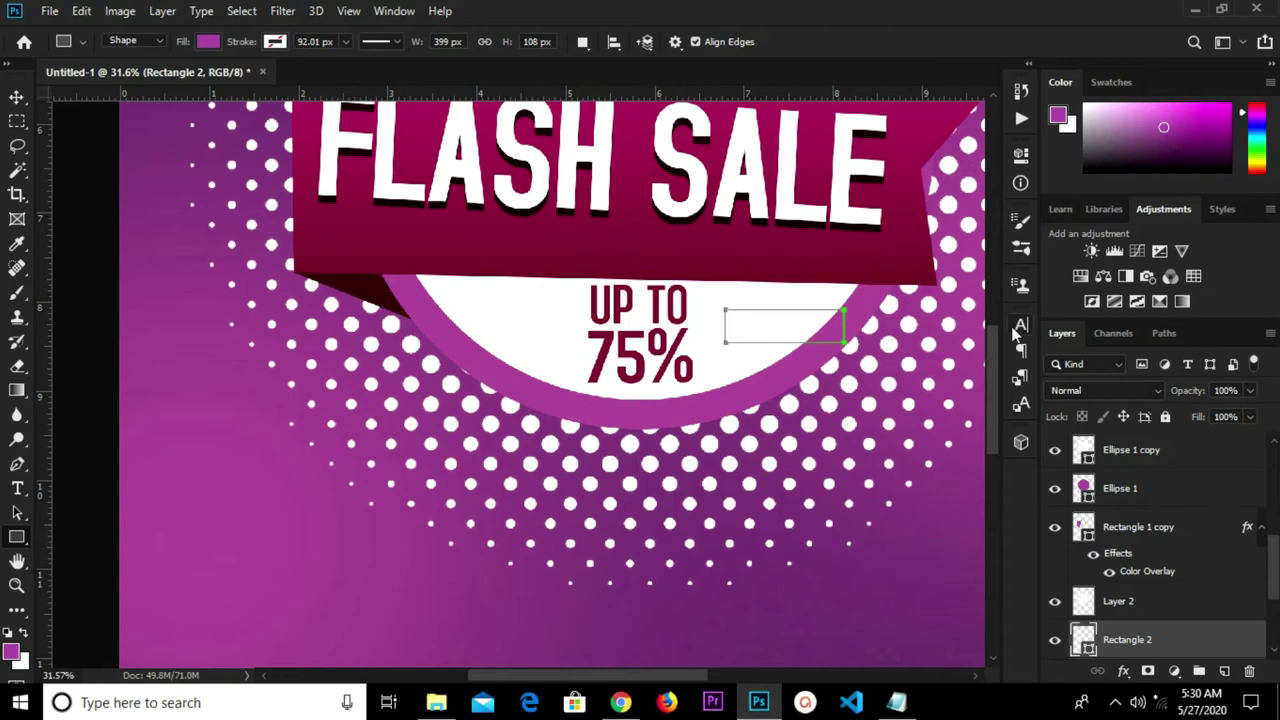
Move the new rectangle's layer up the stack to just above the "Ellipse 1 copy" layer.
{"action": "scroll", "coordinate": [1148, 600], "scroll_direction": "down", "scroll_amount": 4}
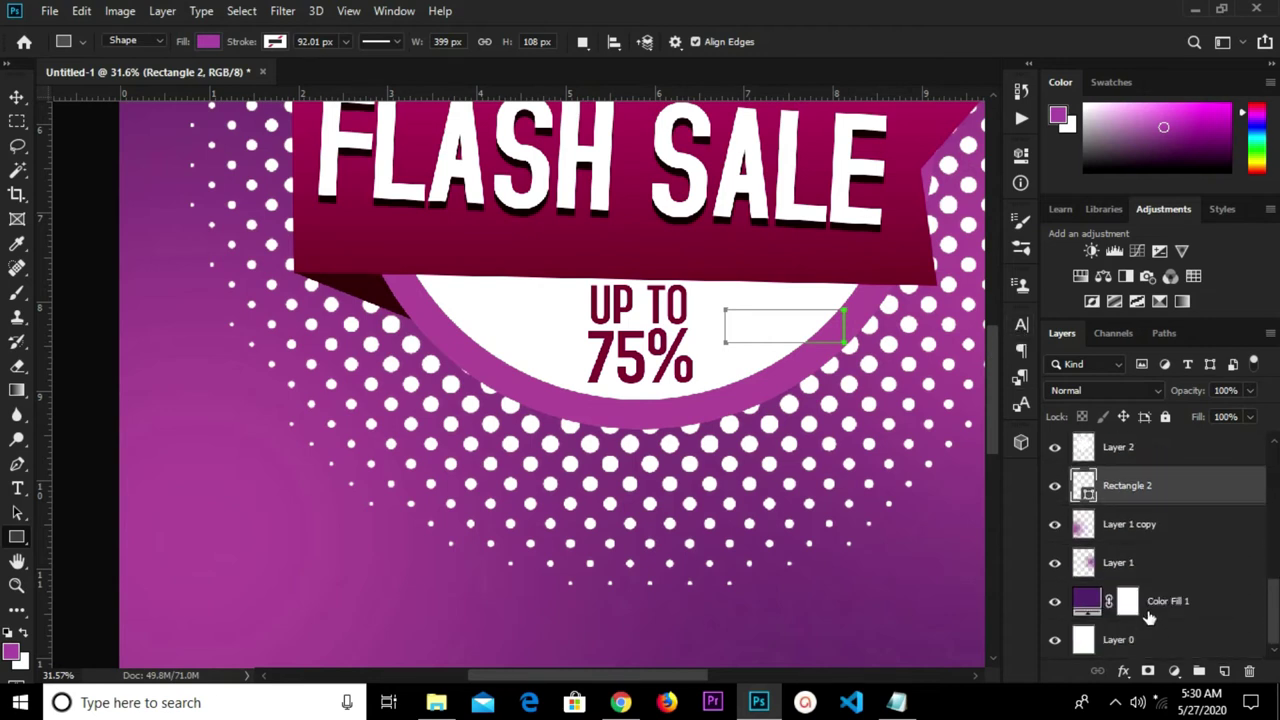
{"action": "left_click", "coordinate": [1055, 488]}
{"action": "left_click", "coordinate": [1055, 488]}
{"action": "scroll", "coordinate": [1100, 530], "scroll_direction": "up", "scroll_amount": 3}
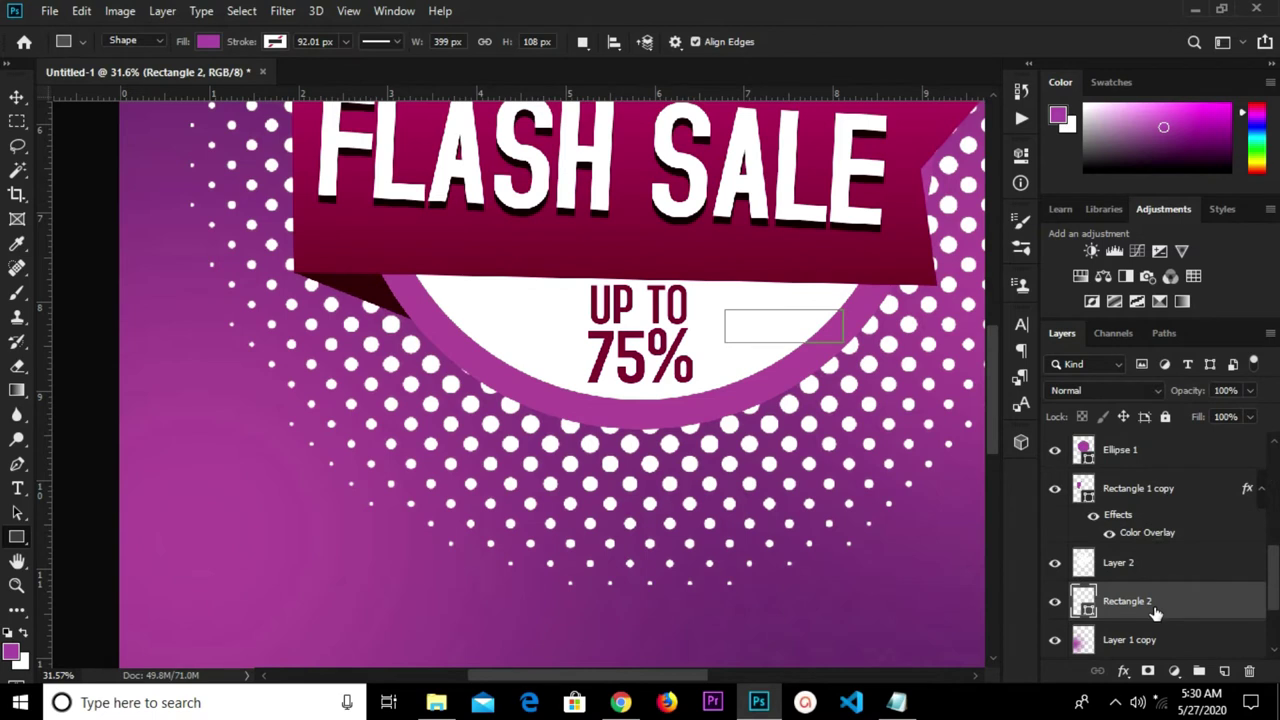
{"action": "left_click_drag", "start_coordinate": [1147, 610], "coordinate": [1133, 483]}
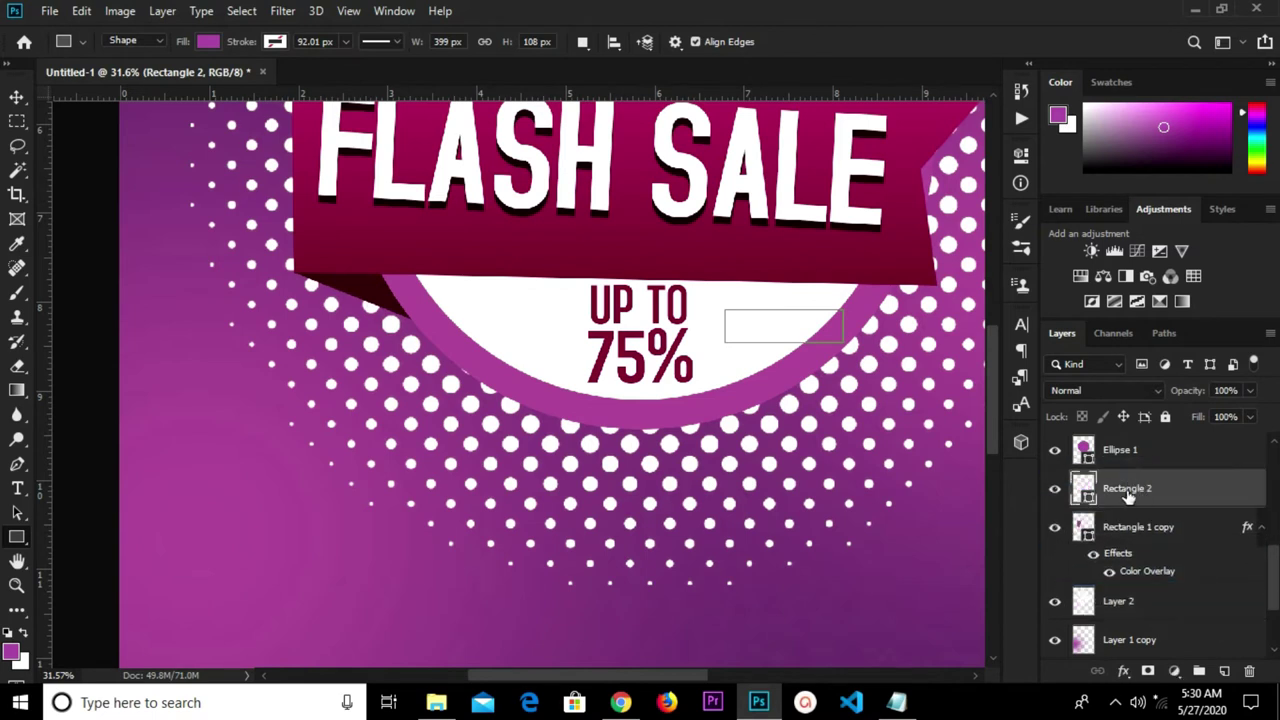
{"action": "scroll", "coordinate": [1125, 495], "scroll_direction": "up", "scroll_amount": 2}
{"action": "left_click_drag", "start_coordinate": [1126, 563], "coordinate": [1125, 474]}
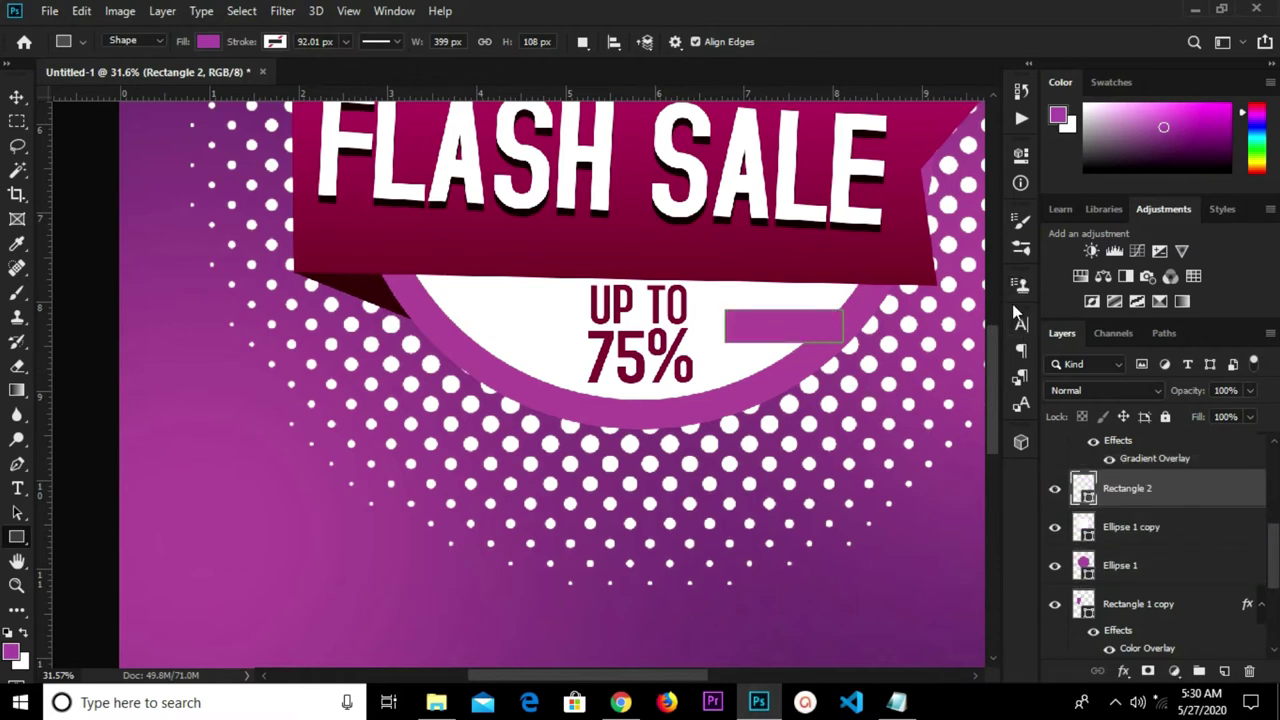
Recolor the small rectangle's fill dark crimson (810839), sampled from the ribbon banner.
{"action": "left_click", "coordinate": [1020, 156]}
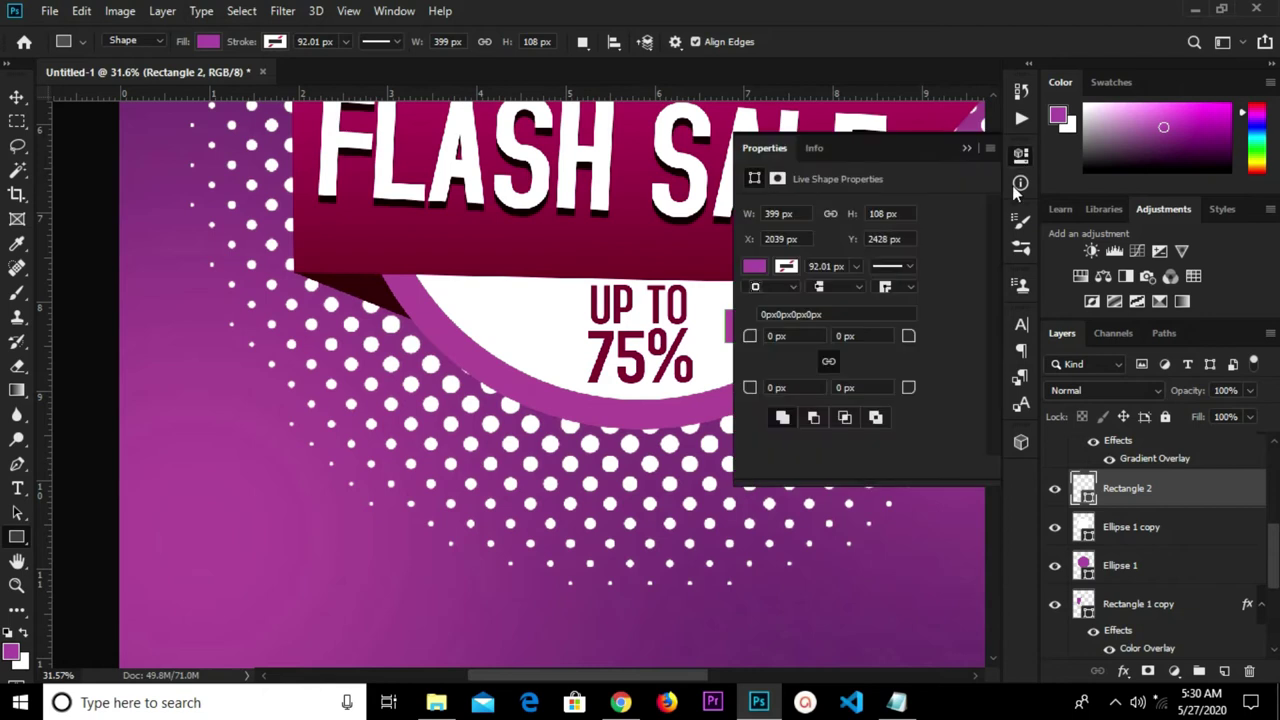
{"action": "left_click", "coordinate": [755, 267]}
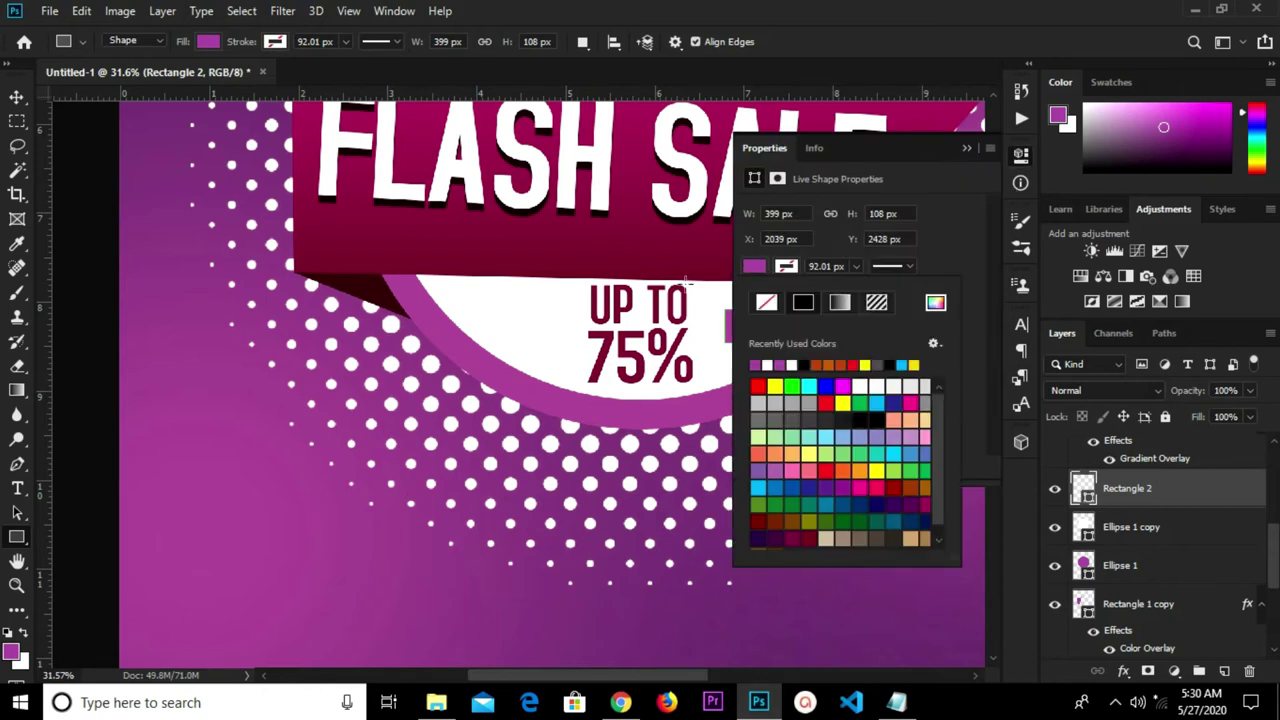
{"action": "left_click", "coordinate": [935, 303]}
{"action": "left_click", "coordinate": [574, 246]}
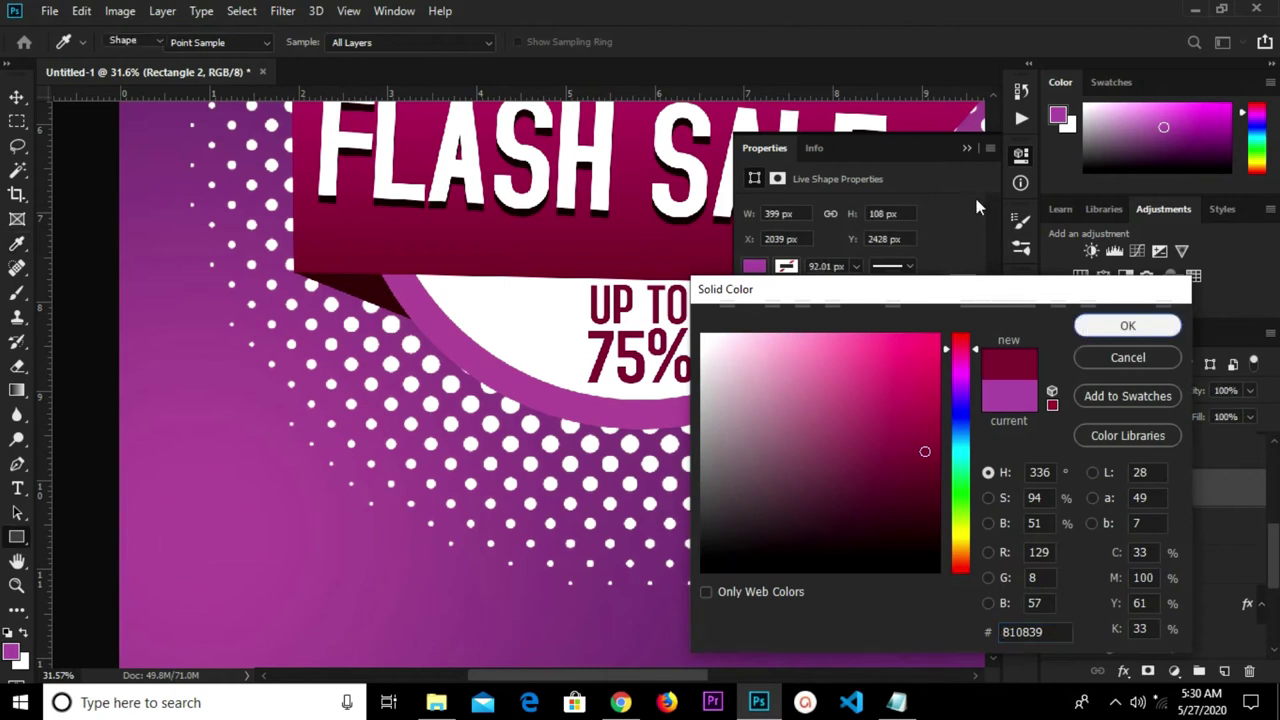
{"action": "left_click", "coordinate": [1090, 333]}
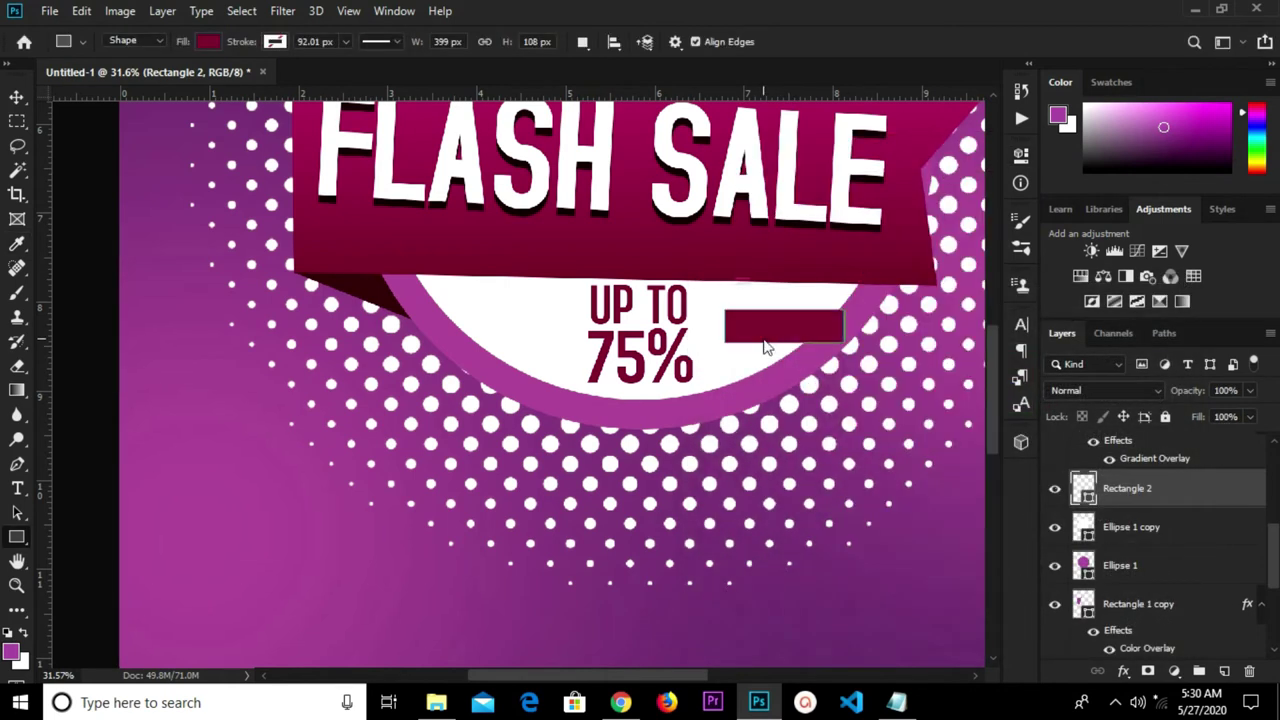
Move the small crimson rectangle closer to the discount text and resize it to about 440 by 144 px.
{"action": "key", "text": "v"}
{"action": "mouse_move", "coordinate": [779, 341]}
{"action": "left_mouse_down"}
{"action": "mouse_move", "coordinate": [786, 350]}
{"action": "mouse_move", "coordinate": [775, 331]}
{"action": "left_mouse_up"}
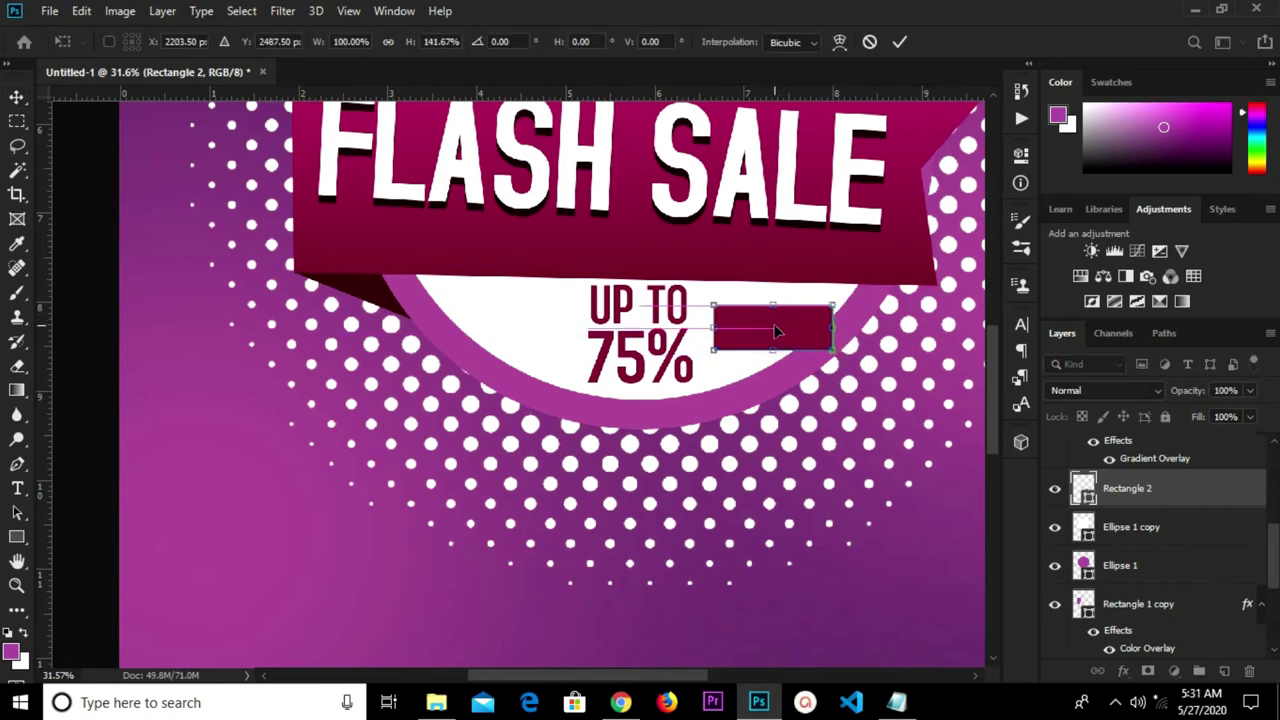
{"action": "left_click_drag", "start_coordinate": [838, 327], "coordinate": [846, 327]}
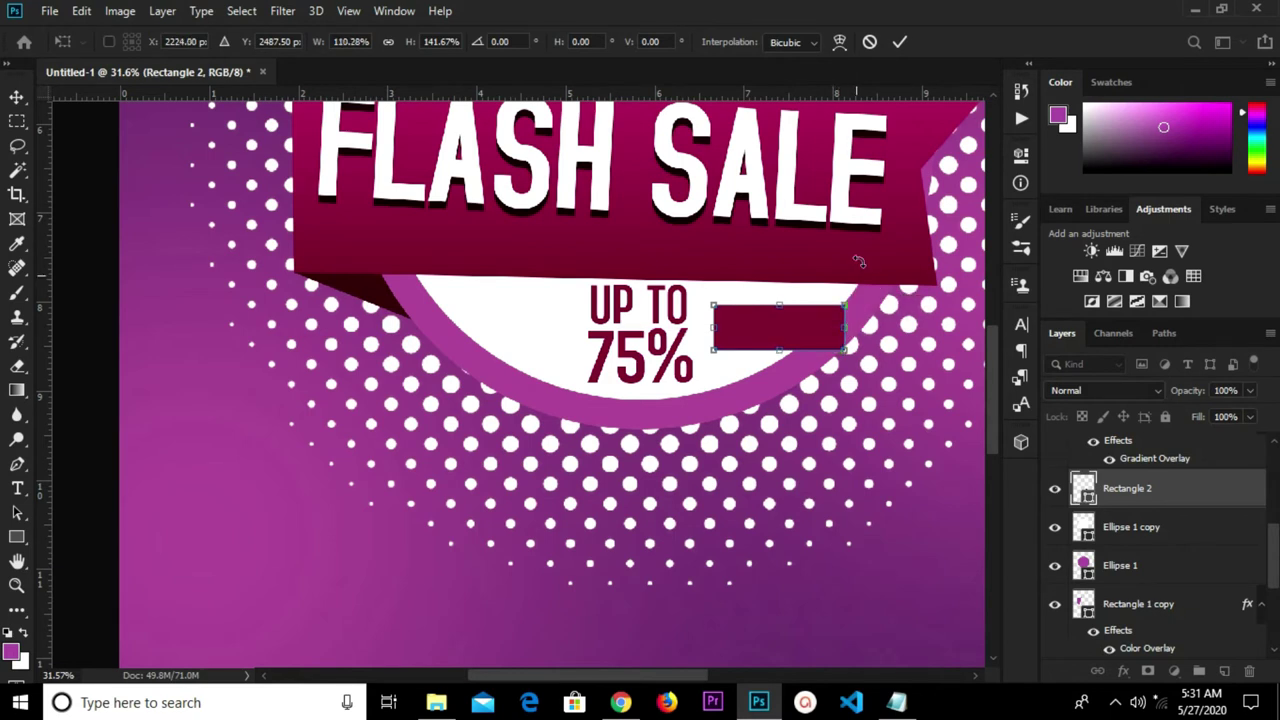
{"action": "left_click", "coordinate": [899, 41]}
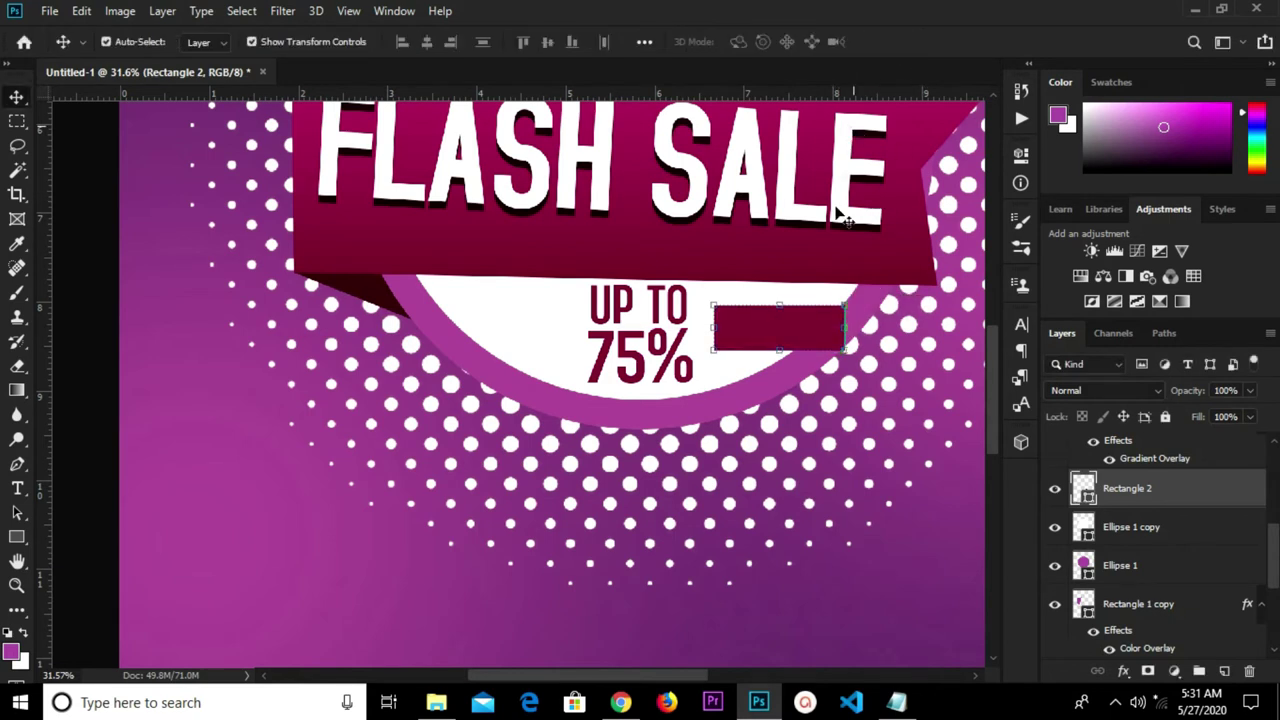
{"action": "scroll", "coordinate": [762, 359], "scroll_direction": "up", "scroll_amount": 2}
{"action": "left_click_drag", "start_coordinate": [777, 346], "coordinate": [788, 349]}
{"action": "key", "text": "Return"}
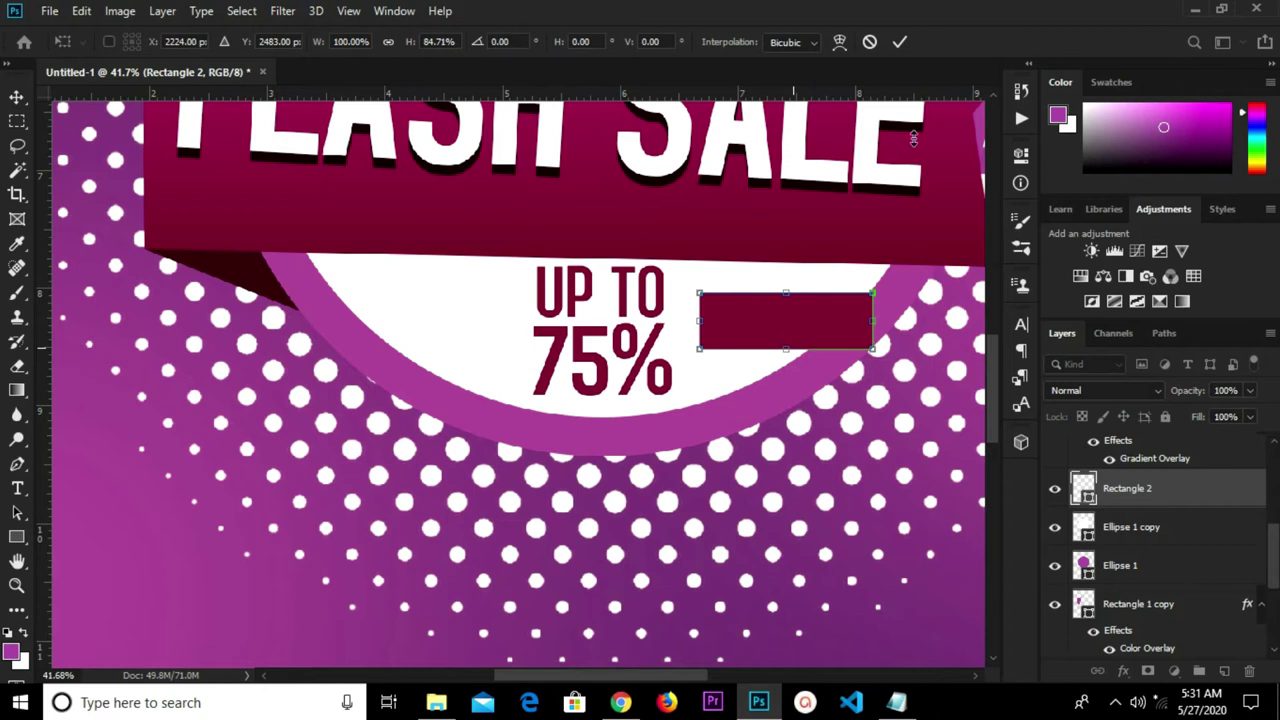
{"action": "left_click", "coordinate": [900, 43]}
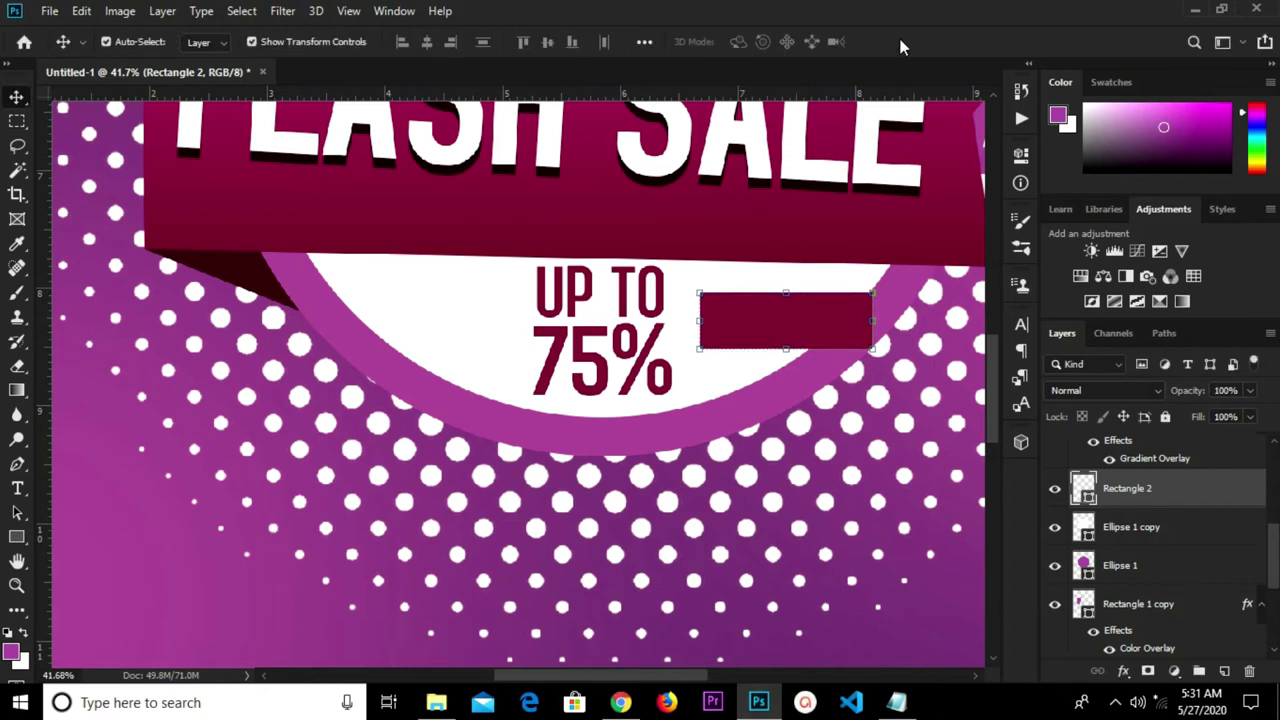
Round the small crimson rectangle's two left corners with a 70 px radius each, keeping the right corners square.
{"action": "left_click", "coordinate": [1021, 157]}
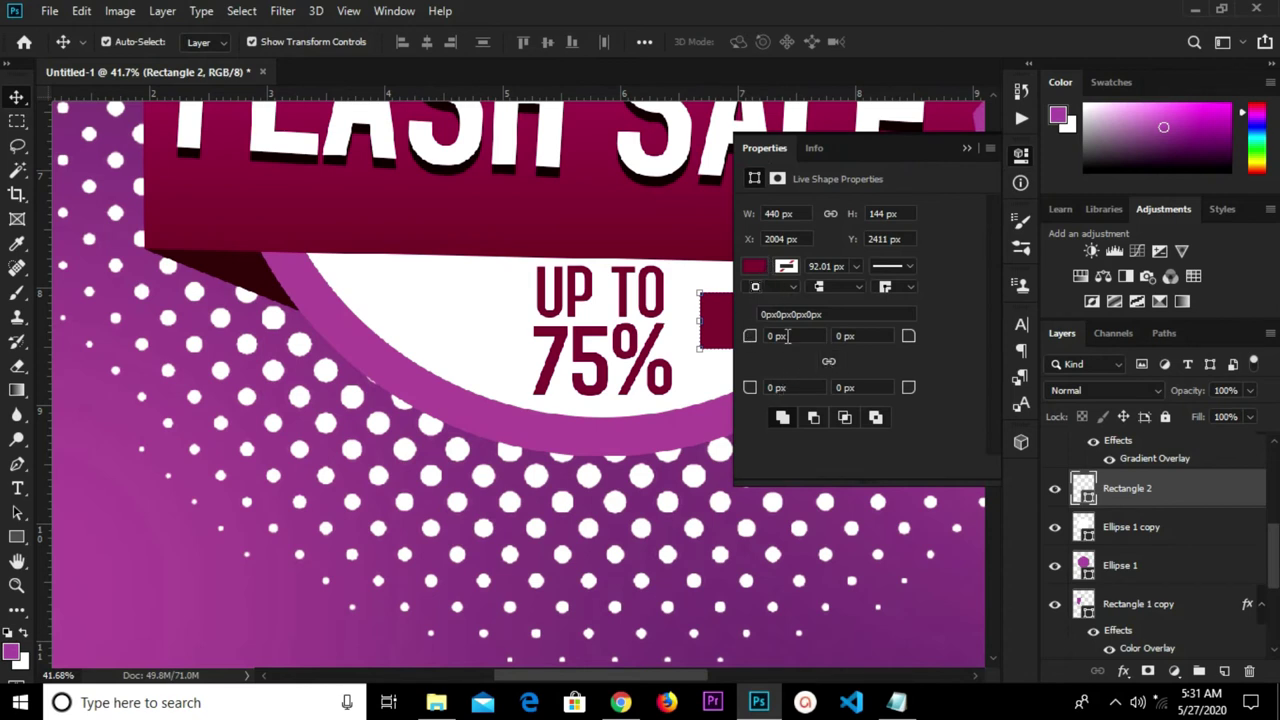
{"action": "type", "text": "70"}
{"action": "left_click", "coordinate": [793, 390]}
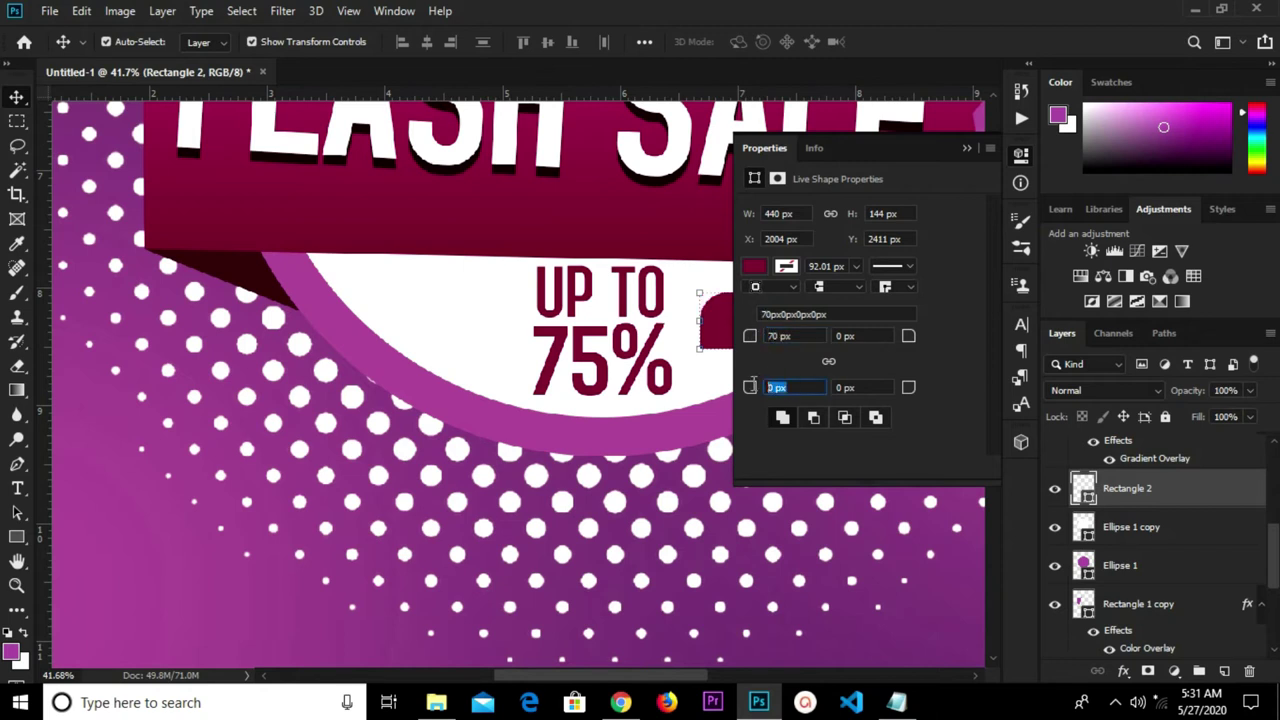
{"action": "type", "text": "70"}
{"action": "left_click", "coordinate": [965, 150]}
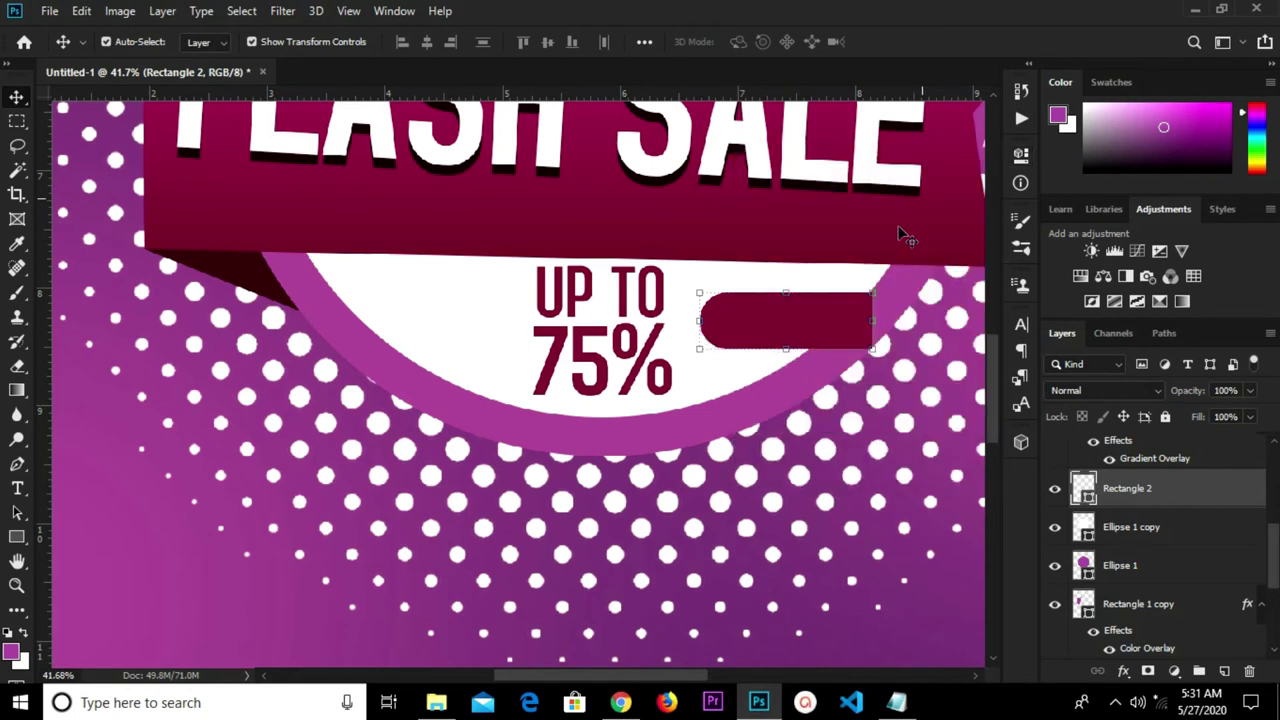
Show the Pen tool variants for editing the outline of the small crimson rectangle.
{"action": "left_click", "coordinate": [17, 463]}
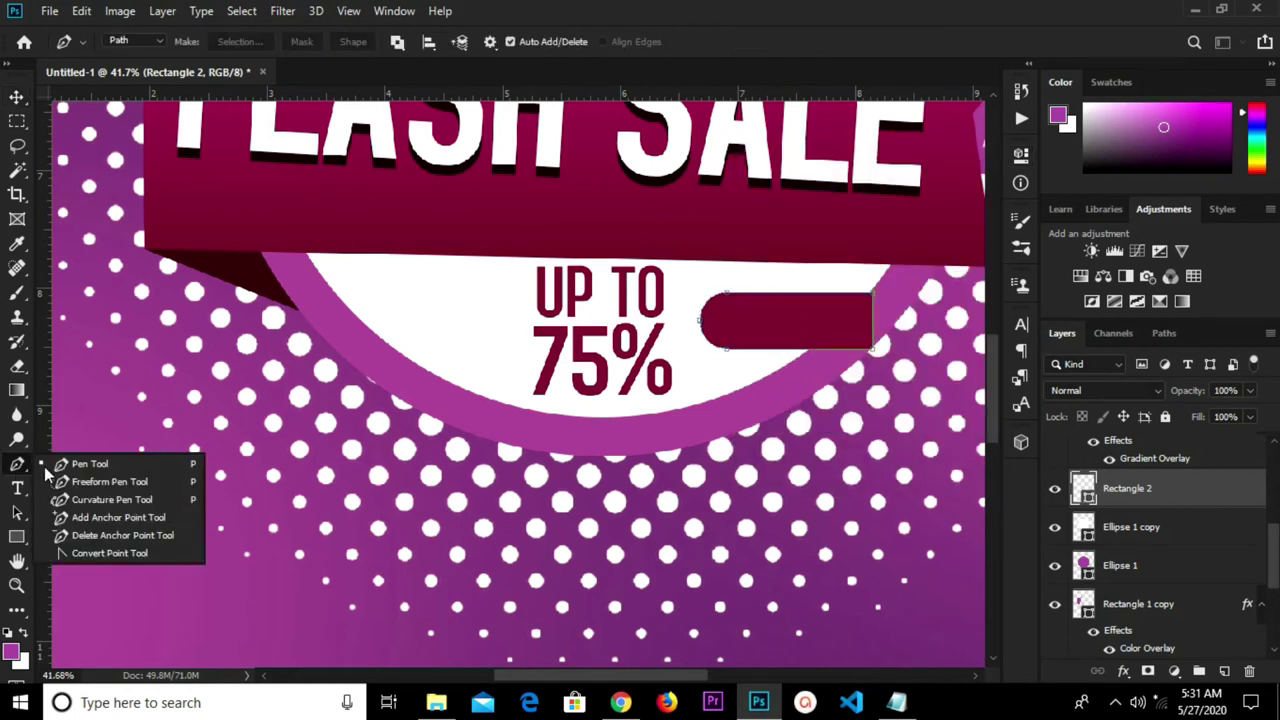
Slant the straight end of the maroon rounded bar beside "75%" by moving its lower corner anchor point inward.
{"action": "left_click", "coordinate": [118, 517]}
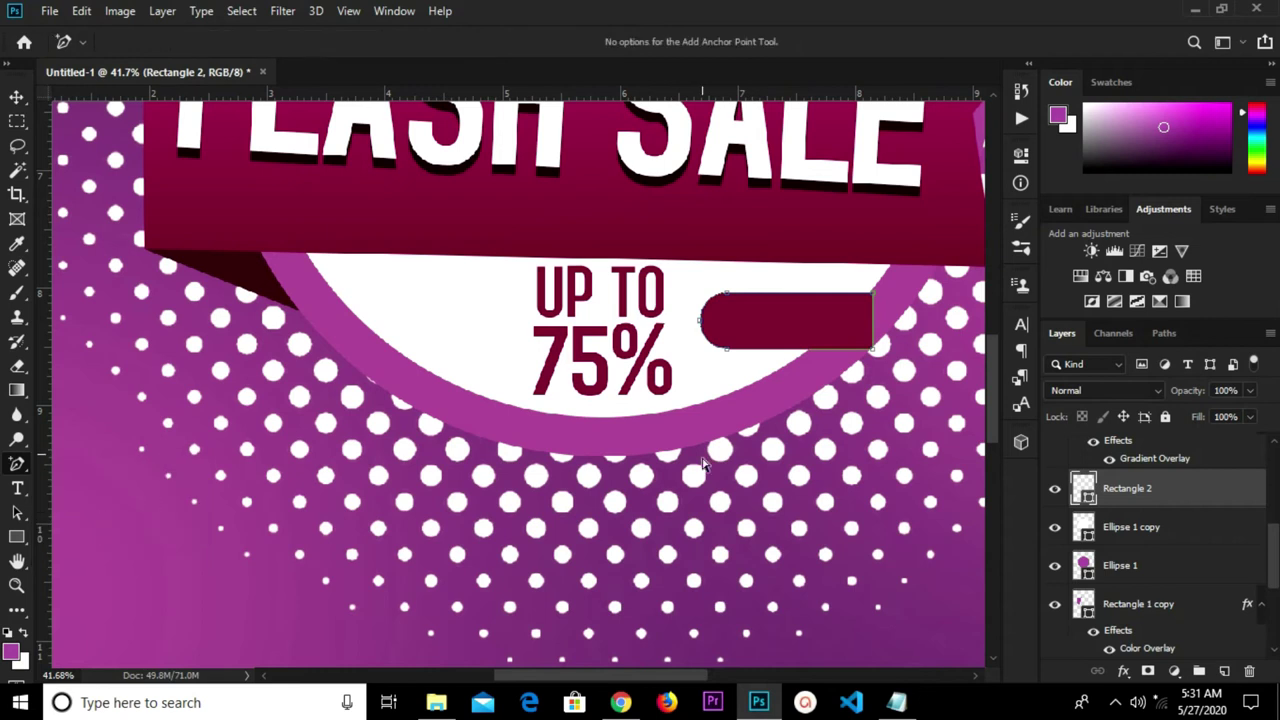
{"action": "scroll", "coordinate": [876, 348], "scroll_direction": "up", "scroll_amount": 2}
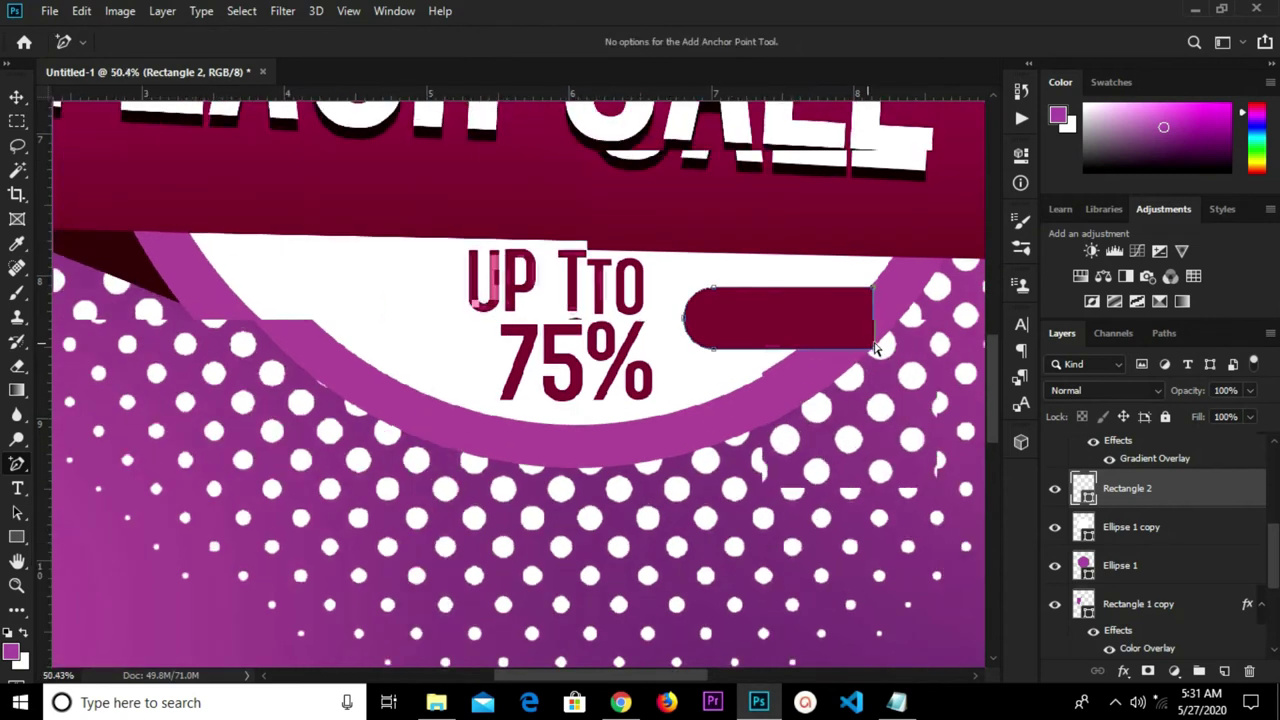
{"action": "scroll", "coordinate": [876, 348], "scroll_direction": "up", "scroll_amount": 1}
{"action": "left_click_drag", "start_coordinate": [875, 350], "coordinate": [838, 349]}
{"action": "left_click", "coordinate": [582, 274]}
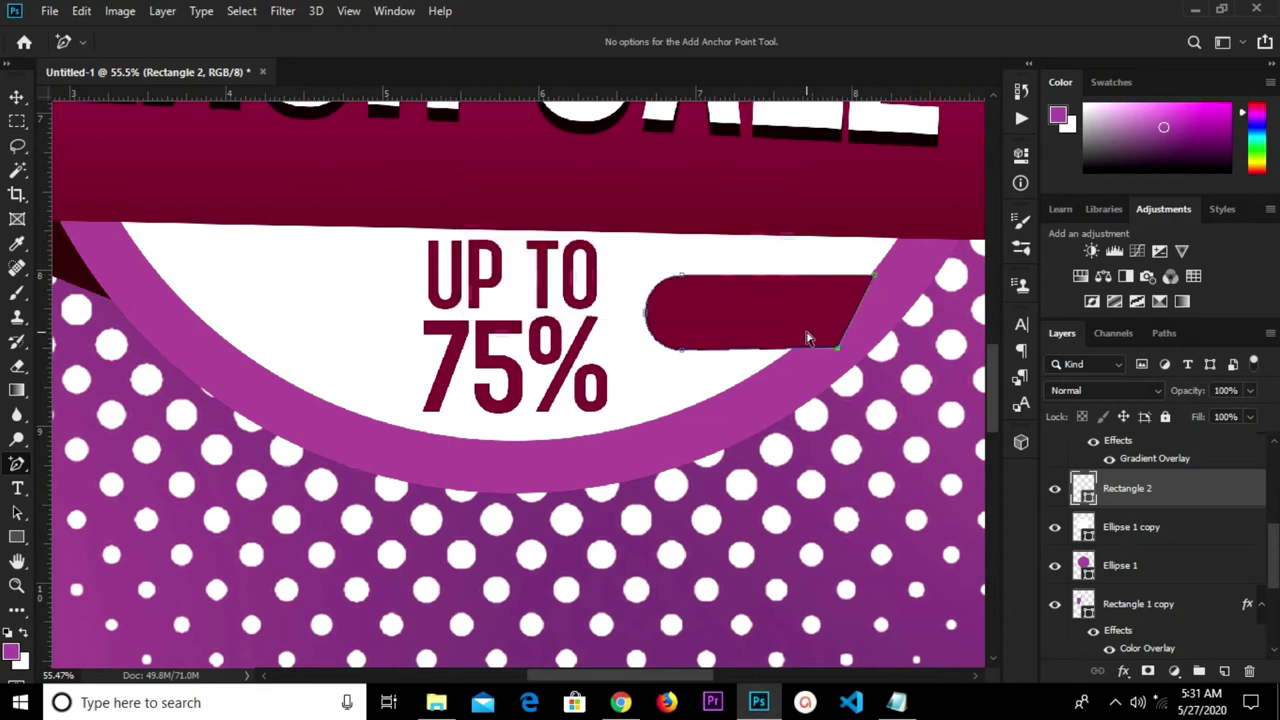
Reposition the maroon bar beside the "UP TO 75%" text and rotate it clockwise by about 4.18°.
{"action": "key", "text": "v"}
{"action": "left_click_drag", "start_coordinate": [836, 310], "coordinate": [845, 325]}
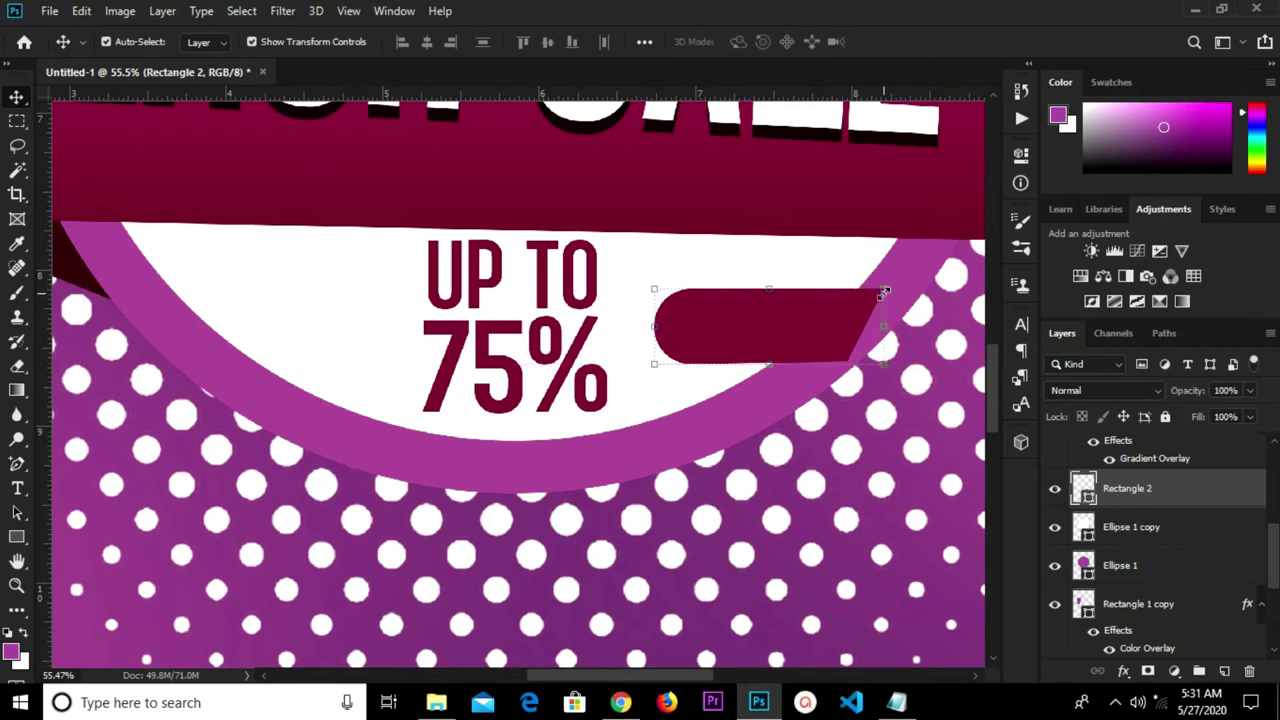
{"action": "left_click", "coordinate": [920, 420]}
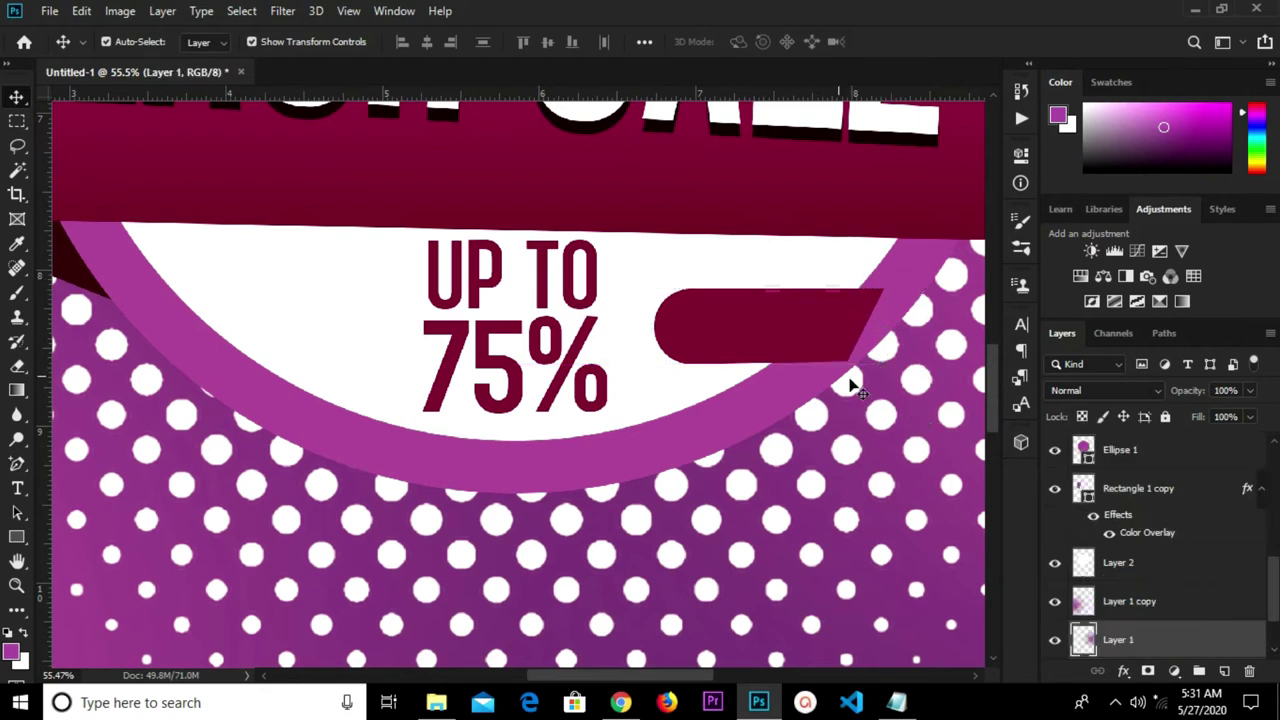
{"action": "left_click", "coordinate": [808, 346]}
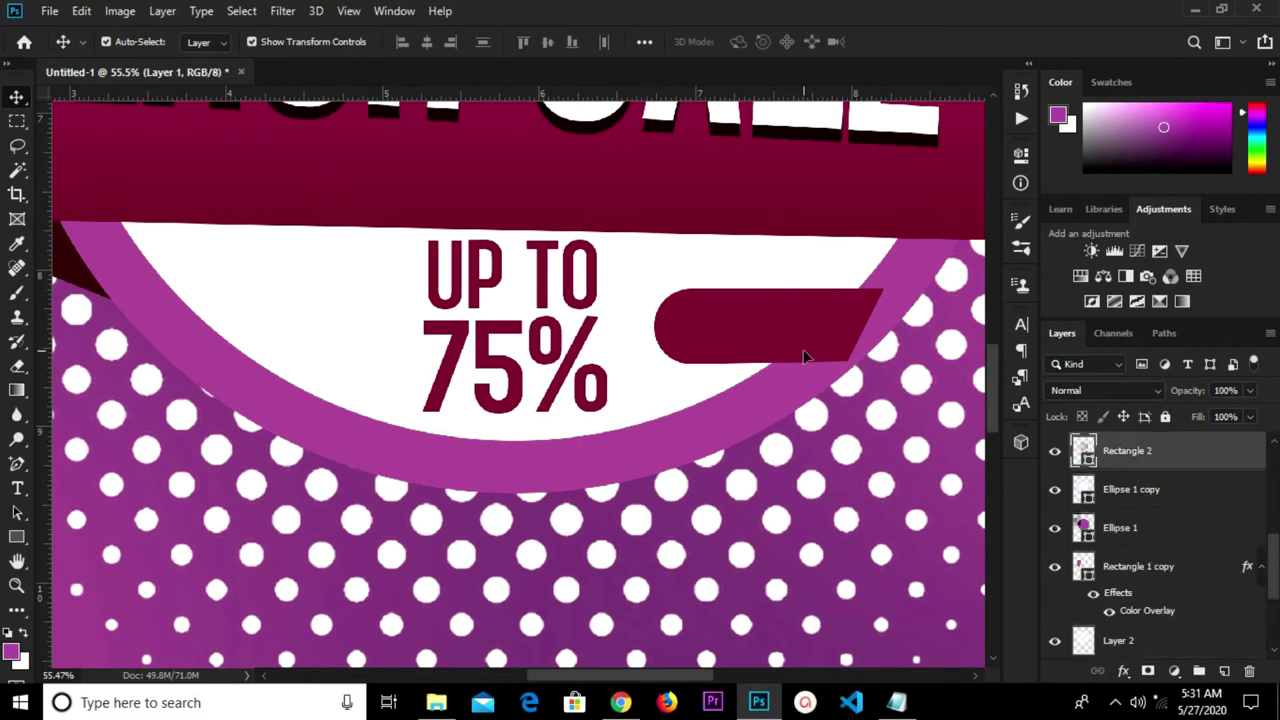
{"action": "left_click", "coordinate": [900, 286]}
{"action": "left_click_drag", "start_coordinate": [900, 286], "coordinate": [903, 296]}
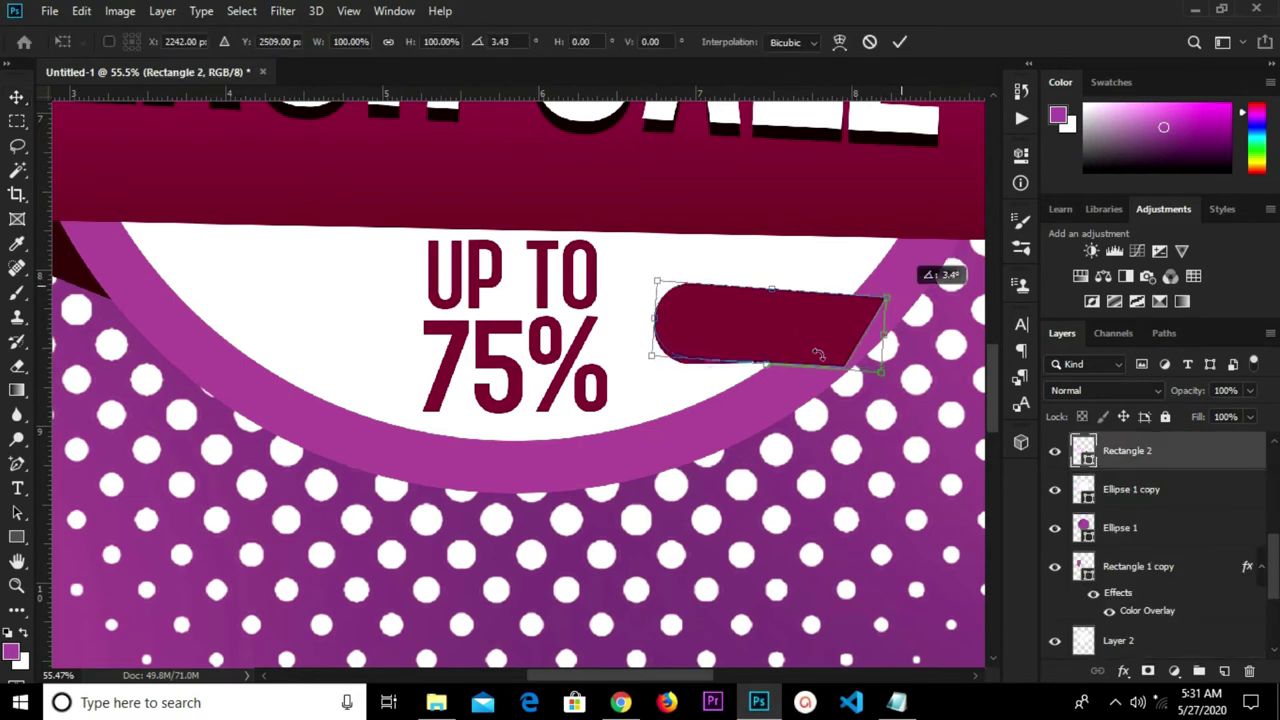
{"action": "left_click_drag", "start_coordinate": [816, 353], "coordinate": [809, 360]}
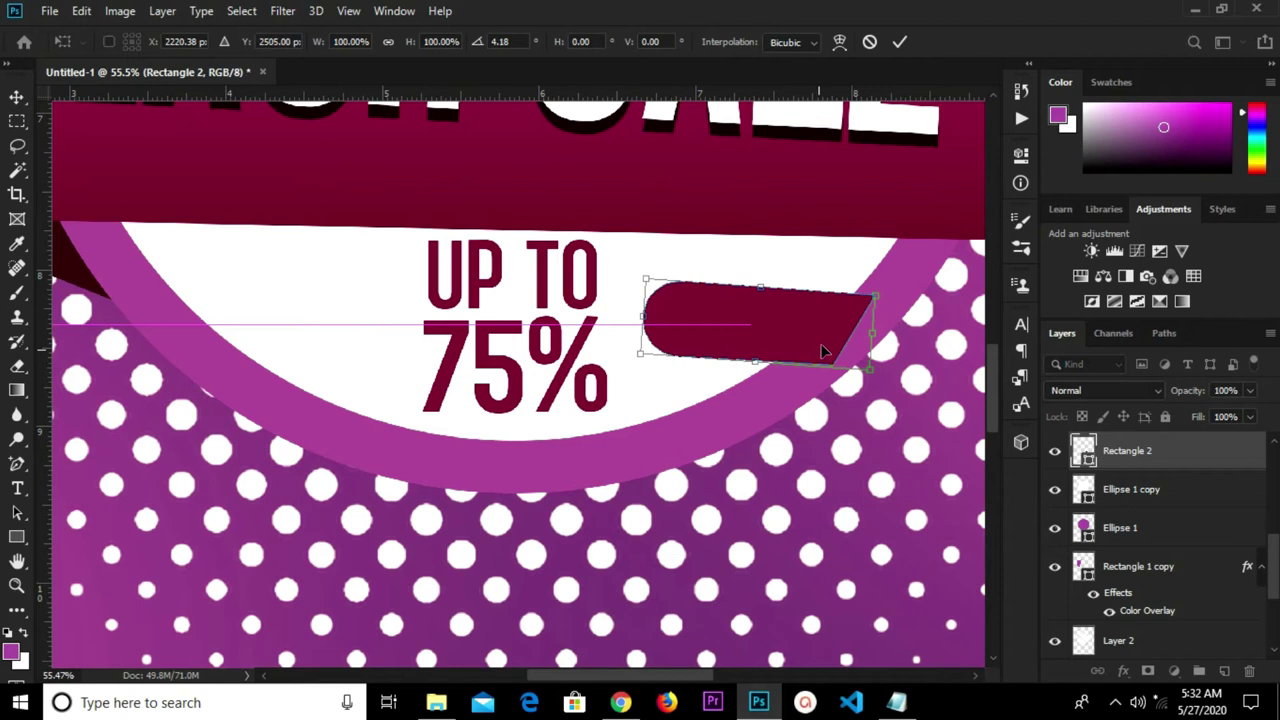
{"action": "left_click", "coordinate": [899, 42]}
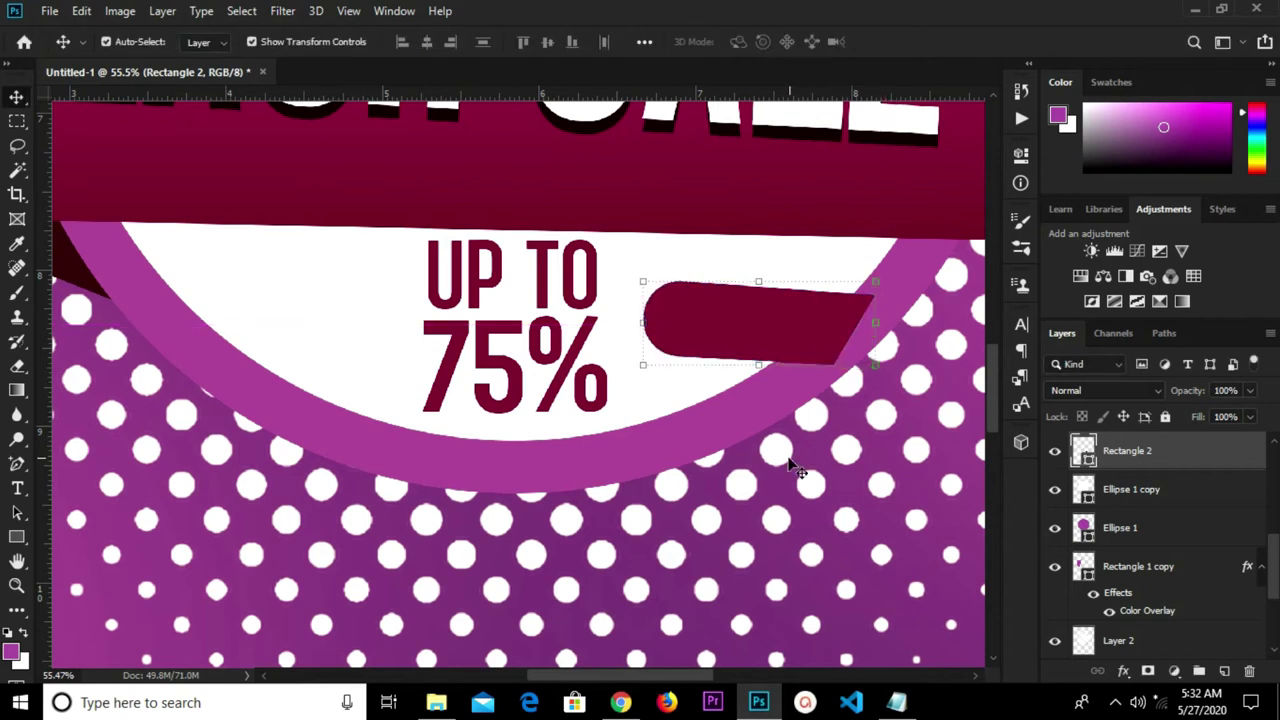
{"action": "left_click", "coordinate": [806, 484]}
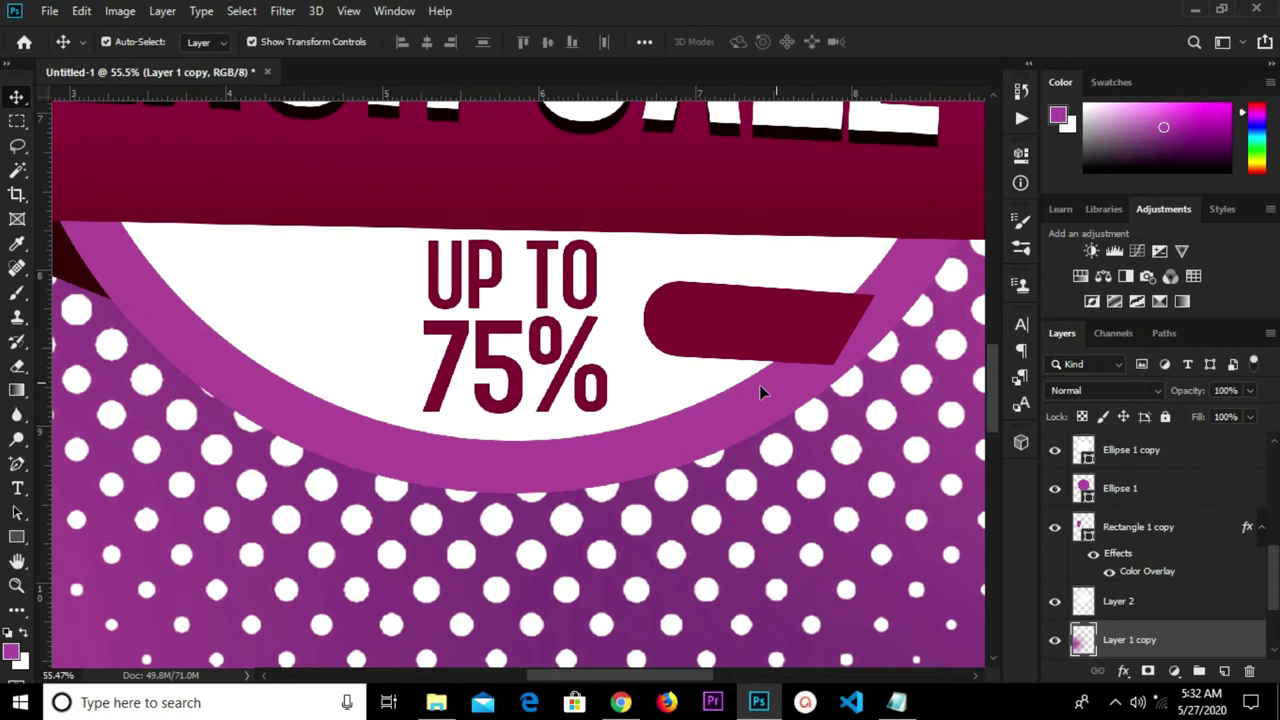
{"action": "left_click", "coordinate": [16, 464]}
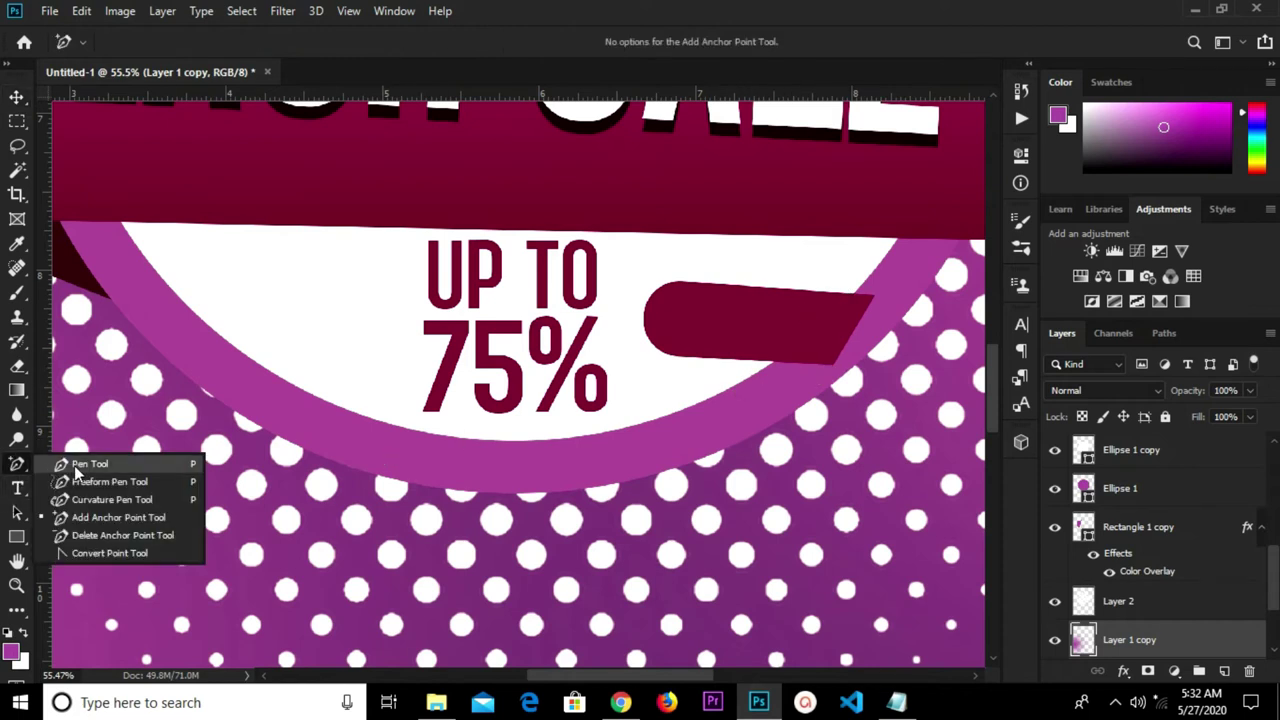
{"action": "left_click", "coordinate": [82, 469]}
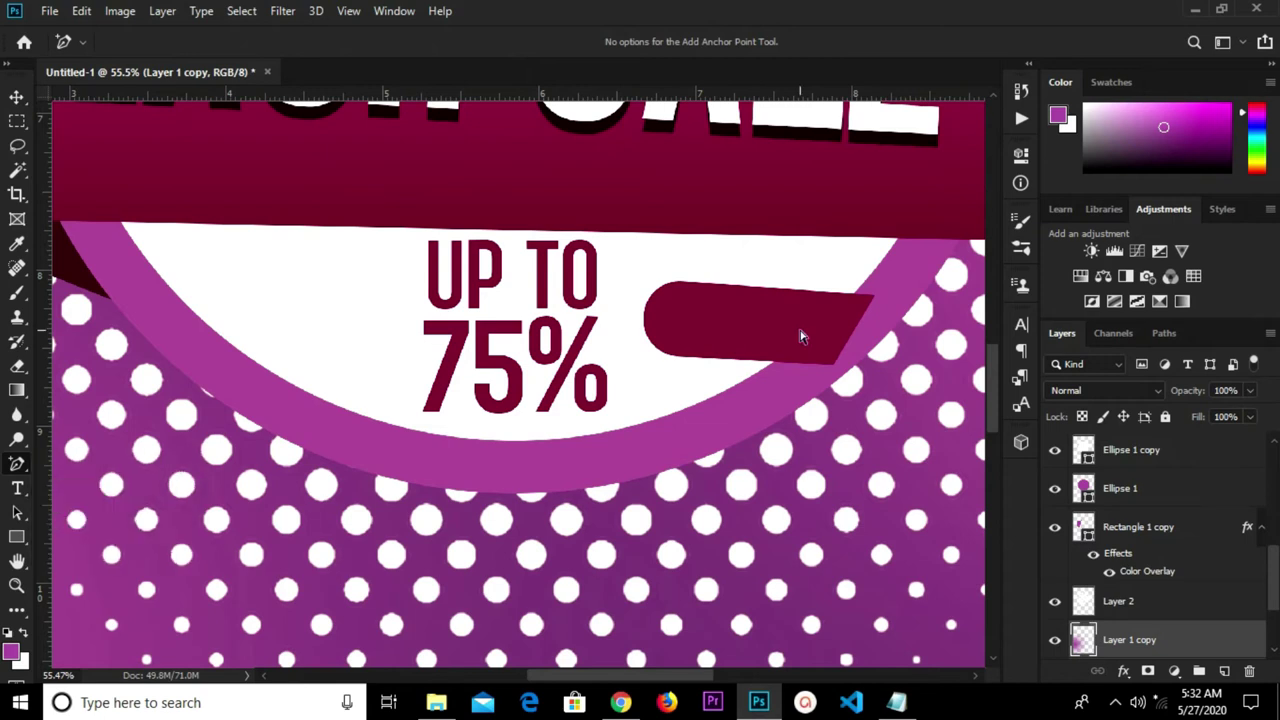
{"action": "scroll", "coordinate": [1135, 590], "scroll_direction": "down", "scroll_amount": 1}
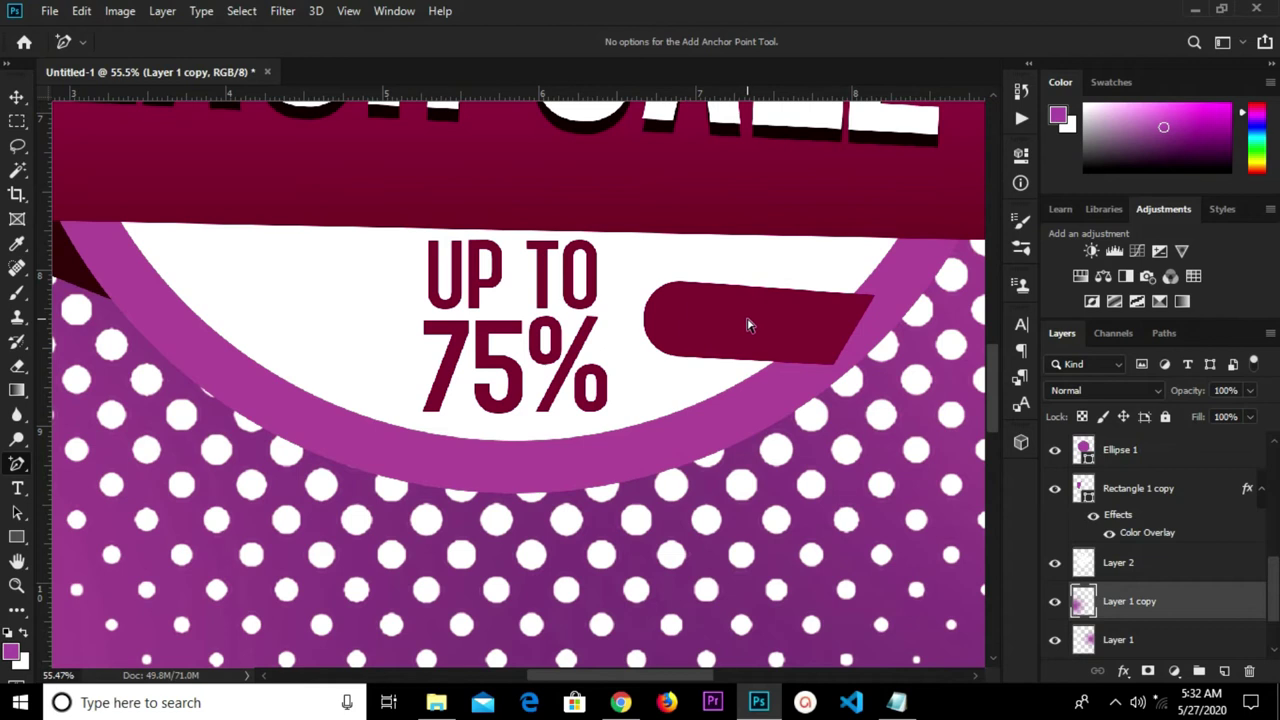
{"action": "scroll", "coordinate": [742, 322], "scroll_direction": "down", "scroll_amount": 3}
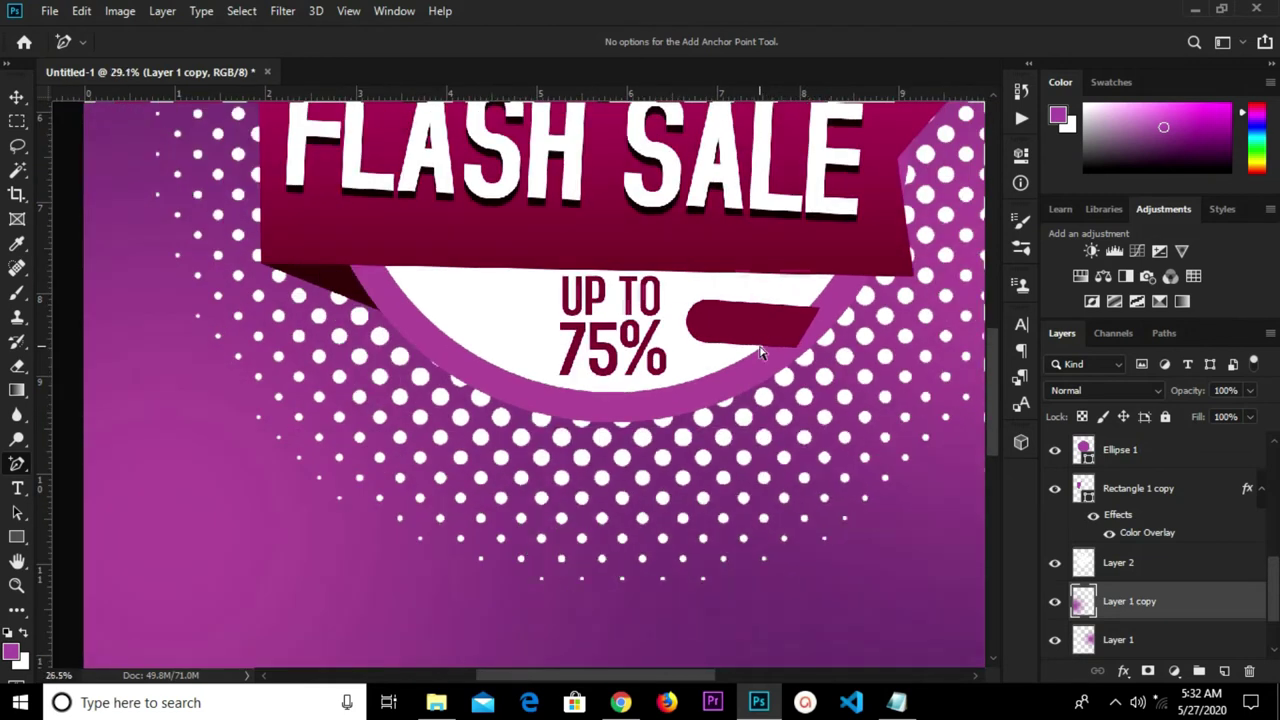
{"action": "scroll", "coordinate": [745, 345], "scroll_direction": "down", "scroll_amount": 4}
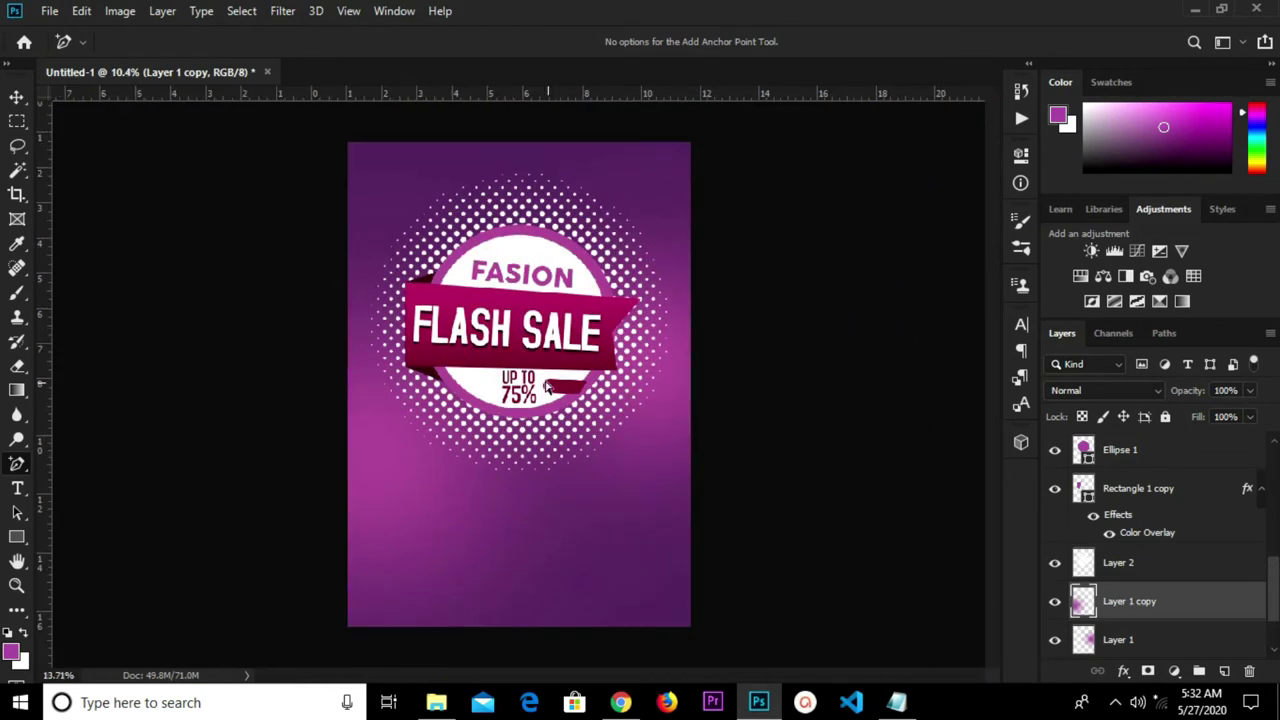
{"action": "scroll", "coordinate": [588, 397], "scroll_direction": "up", "scroll_amount": 1}
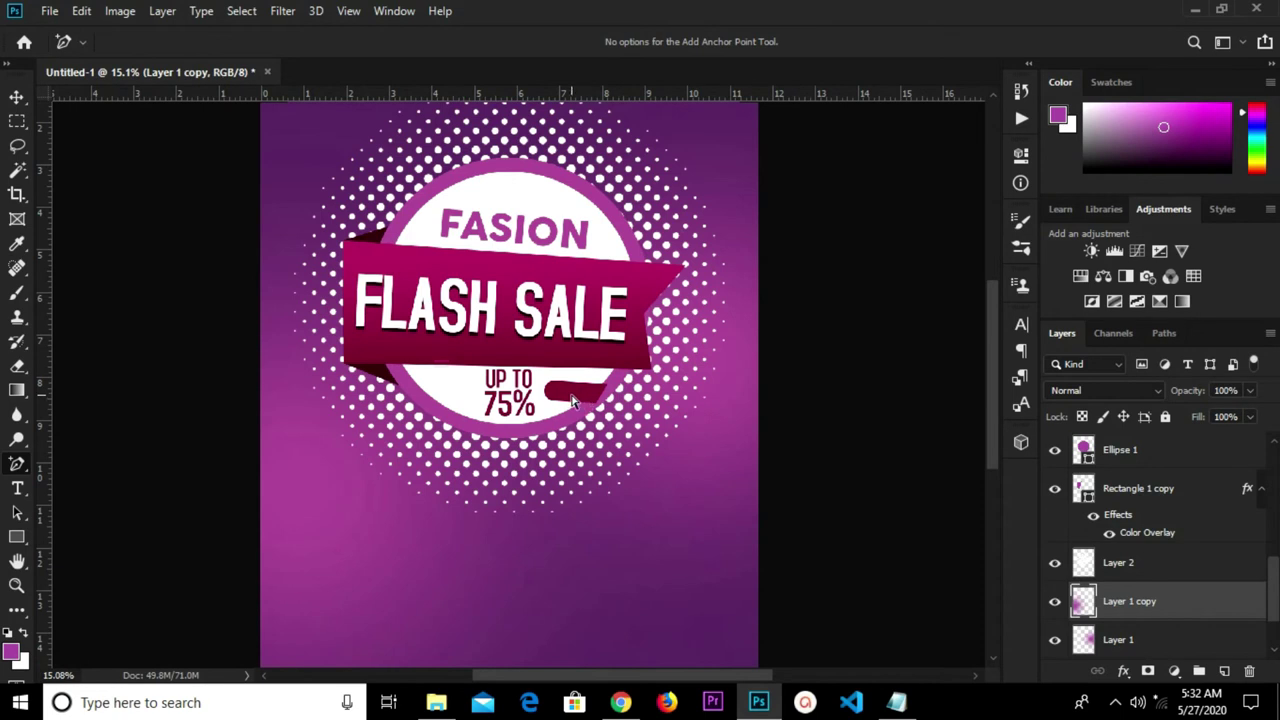
Select the maroon bar beside "75%" and rasterize its Rectangle 2 layer.
{"action": "left_click", "coordinate": [16, 97]}
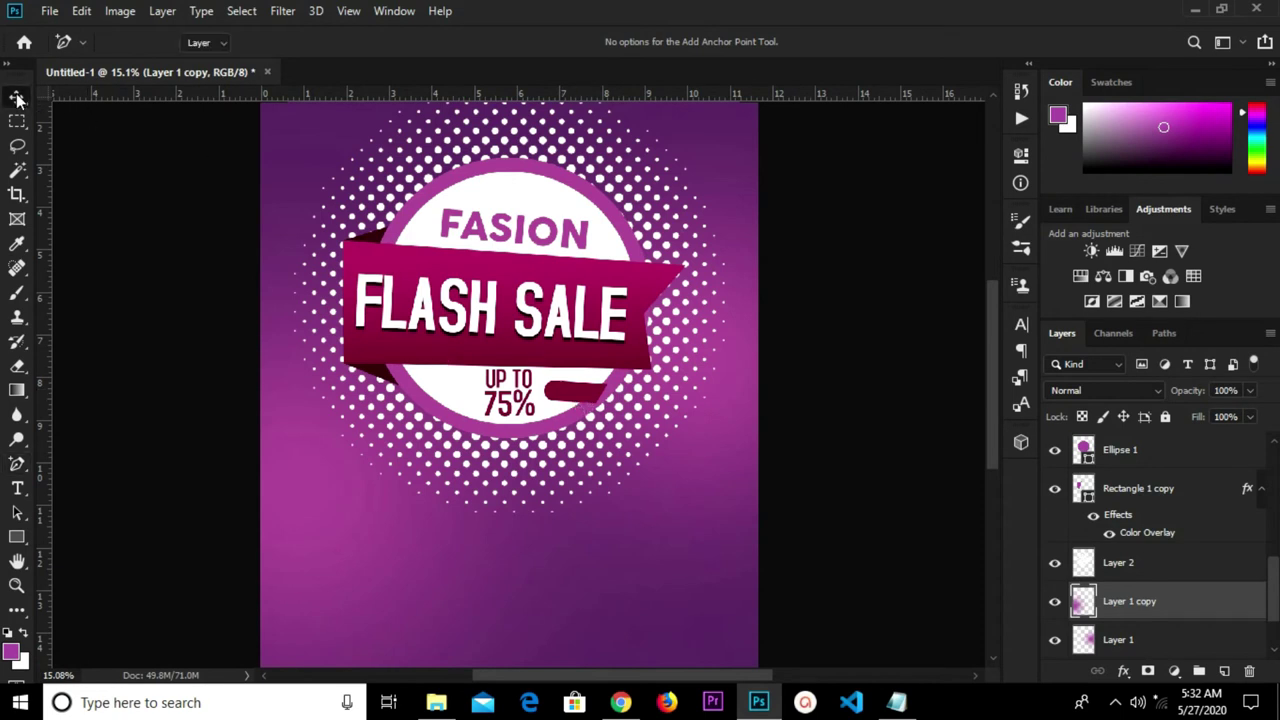
{"action": "left_click", "coordinate": [577, 395]}
{"action": "scroll", "coordinate": [577, 395], "scroll_direction": "up", "scroll_amount": 1}
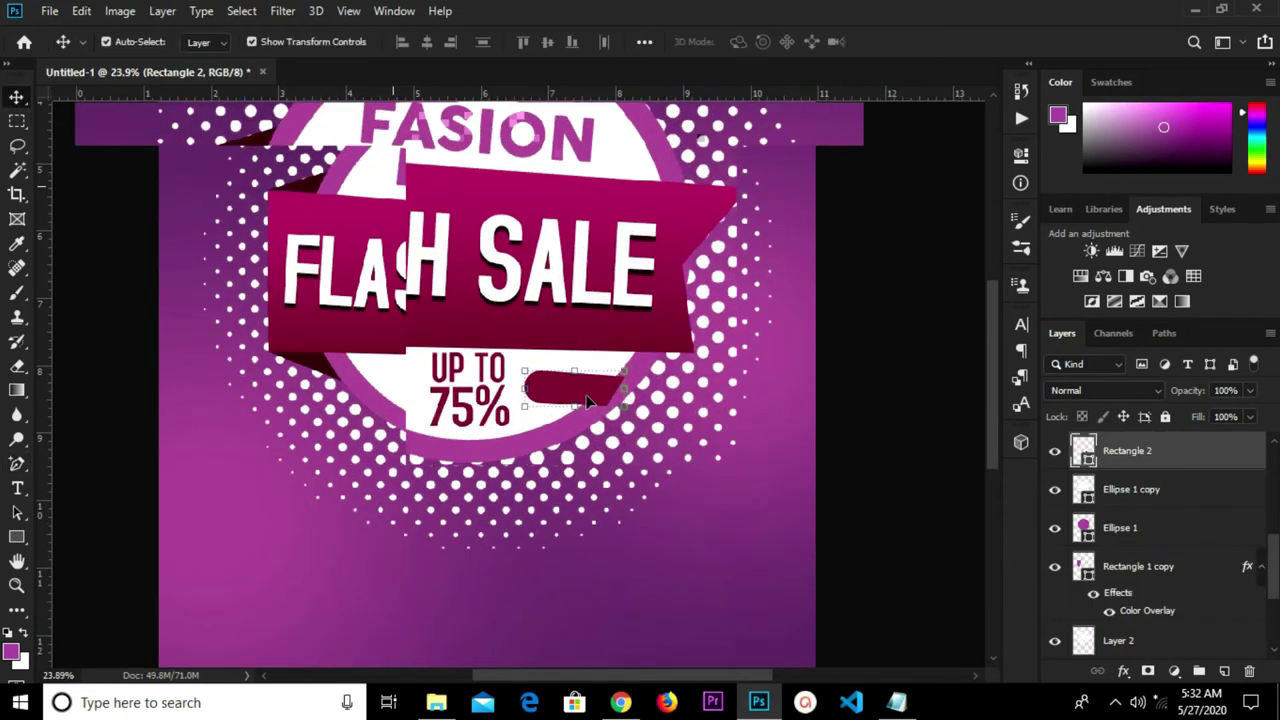
{"action": "right_click", "coordinate": [1158, 455]}
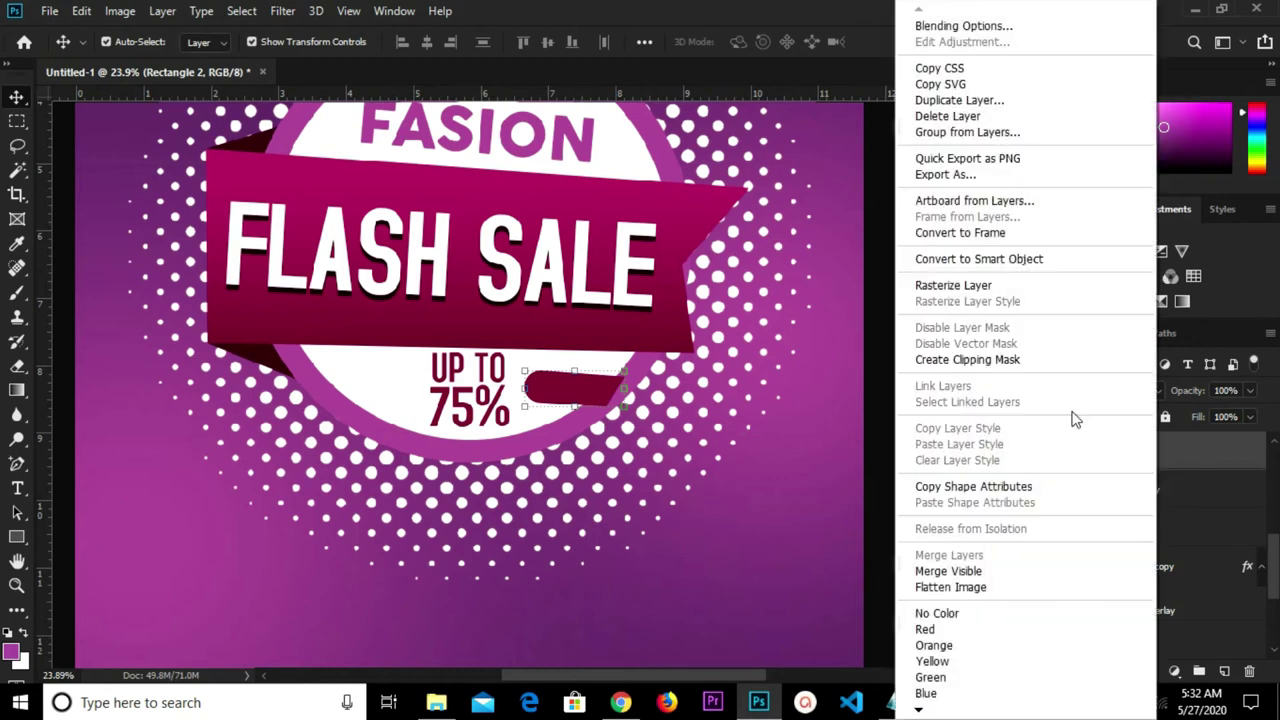
{"action": "left_click", "coordinate": [960, 288]}
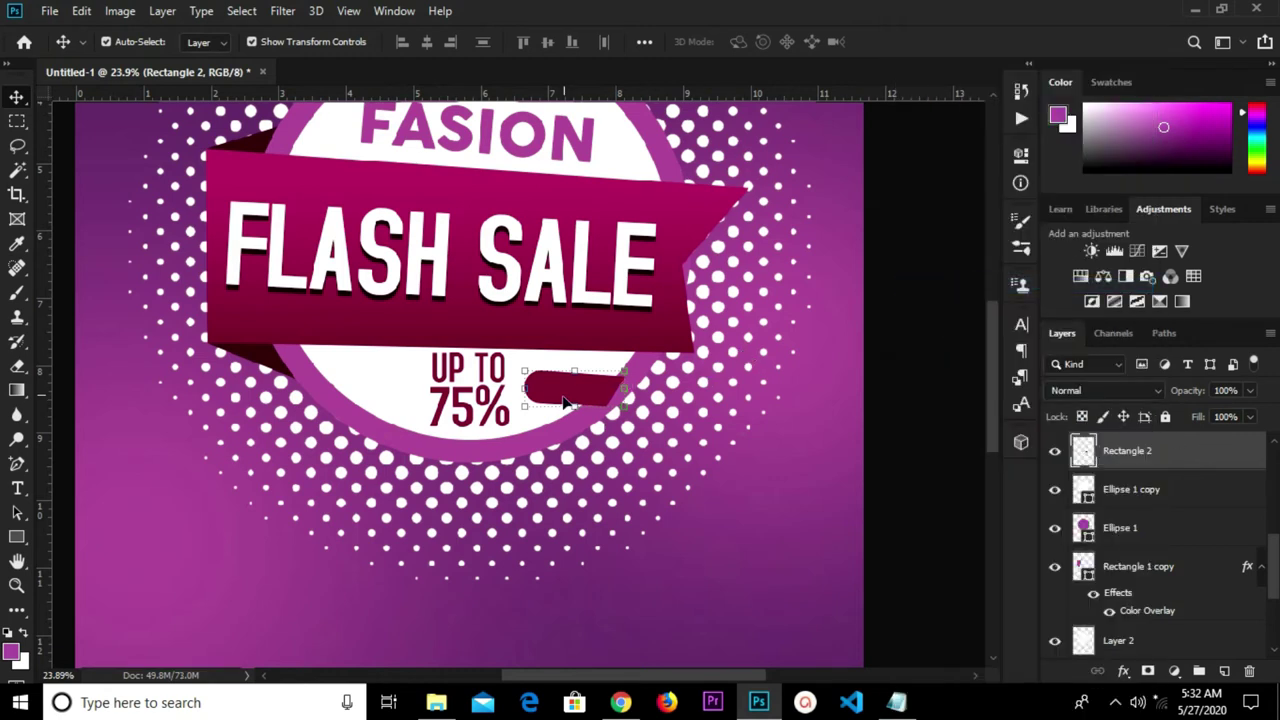
Rotate the rasterized maroon bar a little further clockwise, so that it slopes down toward its slanted end.
{"action": "scroll", "coordinate": [567, 395], "scroll_direction": "up", "scroll_amount": 1}
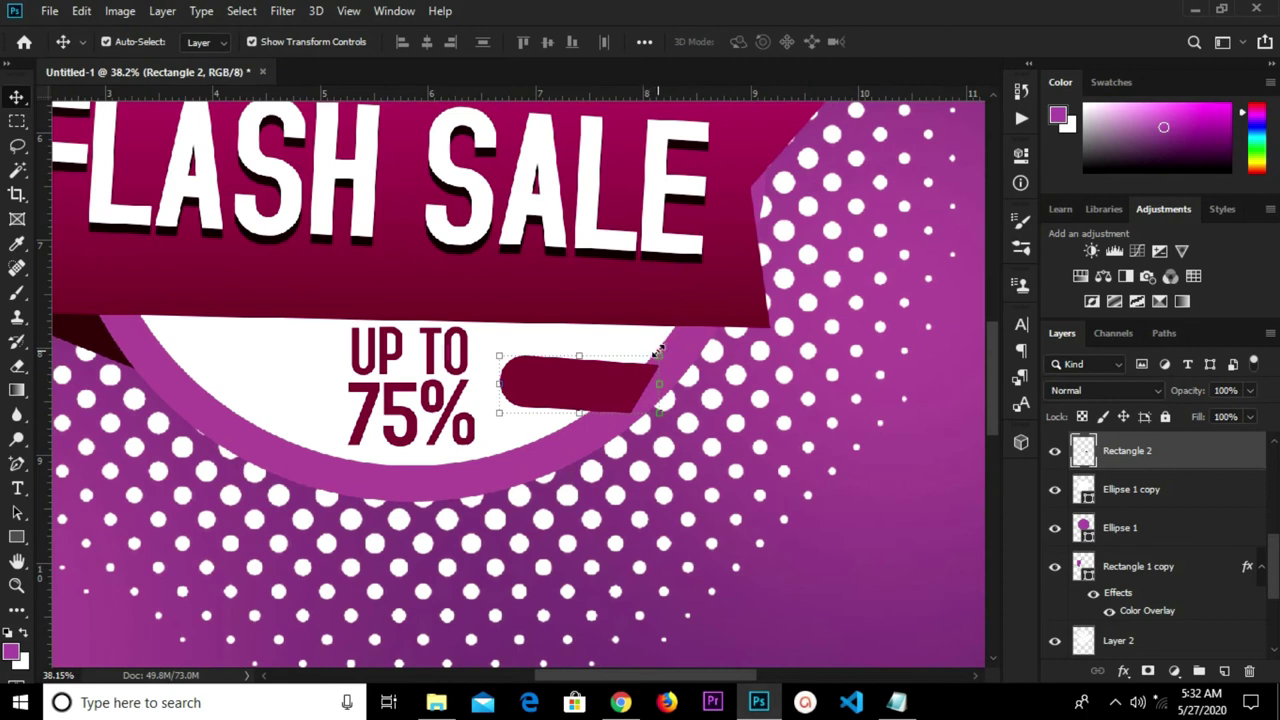
{"action": "left_click_drag", "start_coordinate": [638, 336], "coordinate": [645, 344]}
{"action": "key", "text": "Return"}
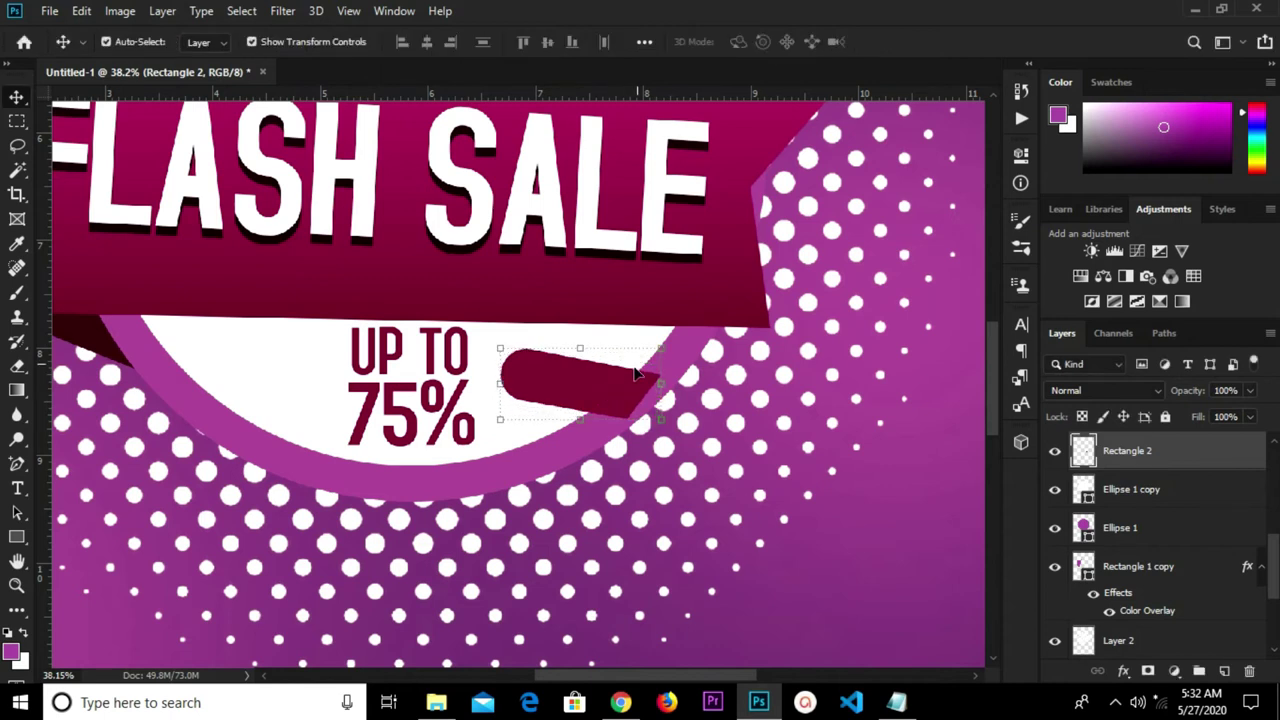
Draw a closed four-point Pen path along the bar's slanted end, extending above and below the bar to outline an arrowhead-like tip.
{"action": "left_click_drag", "start_coordinate": [15, 472], "coordinate": [61, 466]}
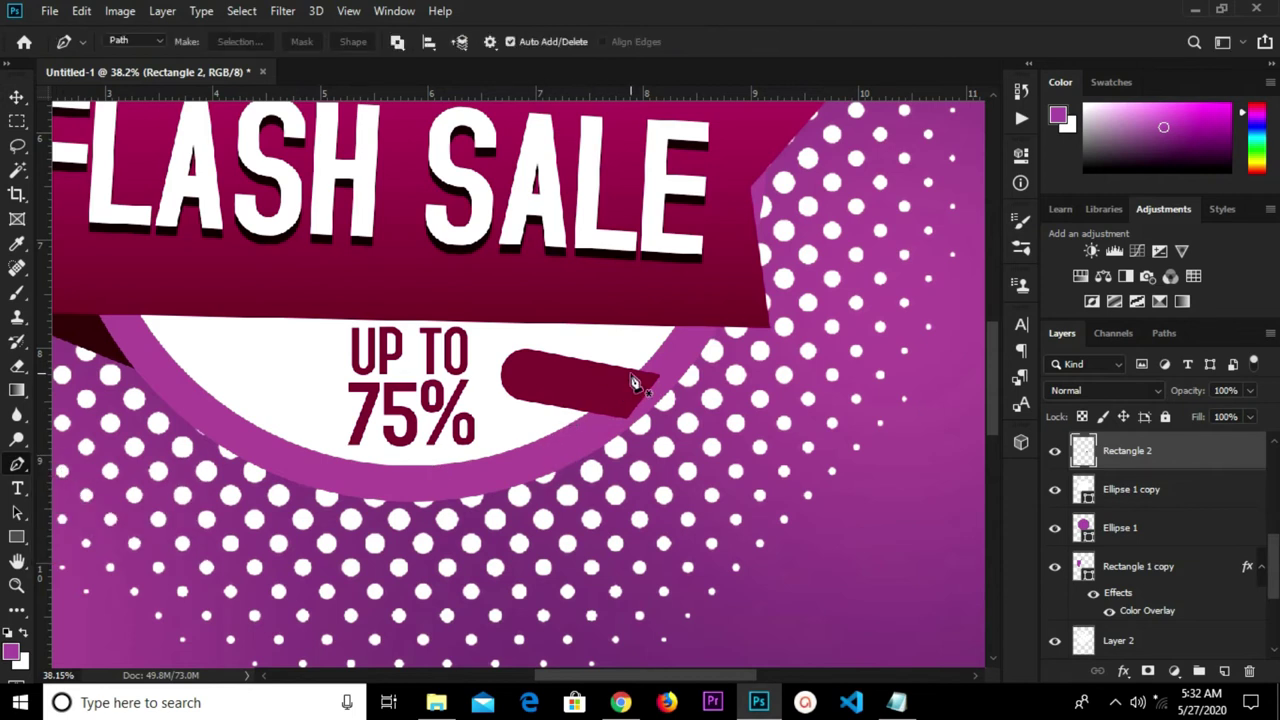
{"action": "scroll", "coordinate": [650, 390], "scroll_direction": "up", "scroll_amount": 5}
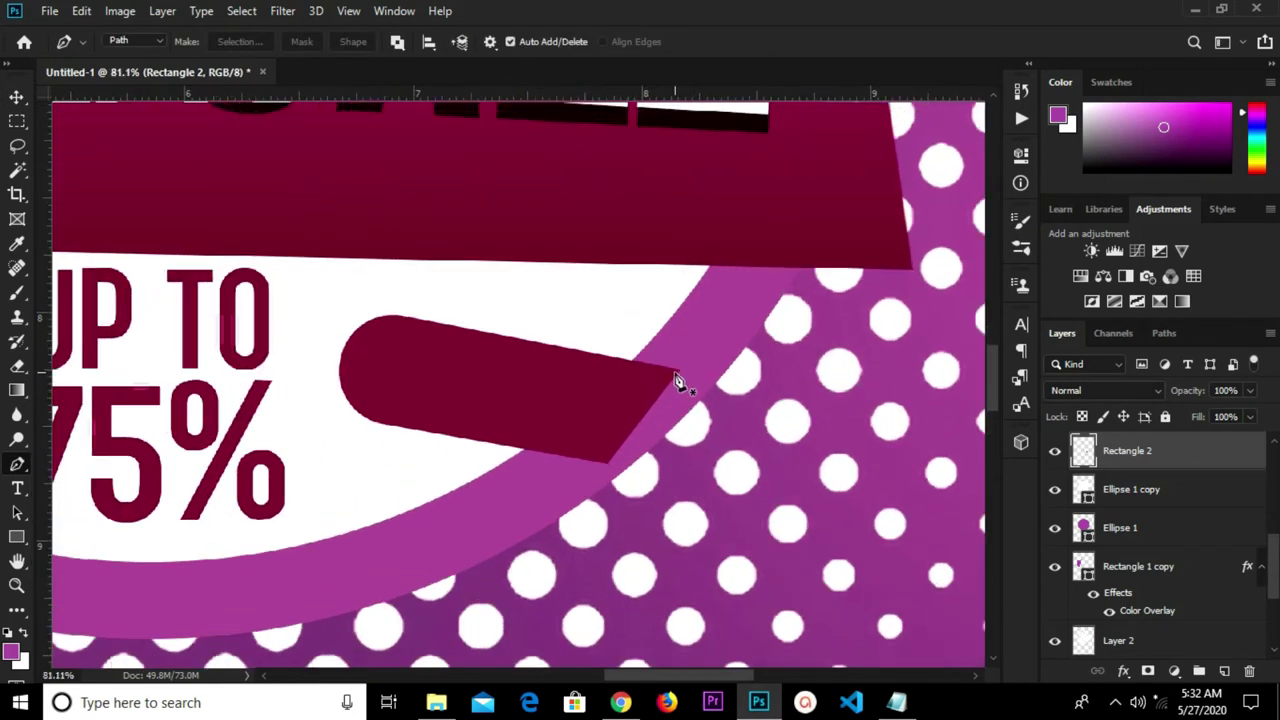
{"action": "left_click", "coordinate": [680, 373]}
{"action": "left_click_drag", "start_coordinate": [657, 322], "coordinate": [657, 316]}
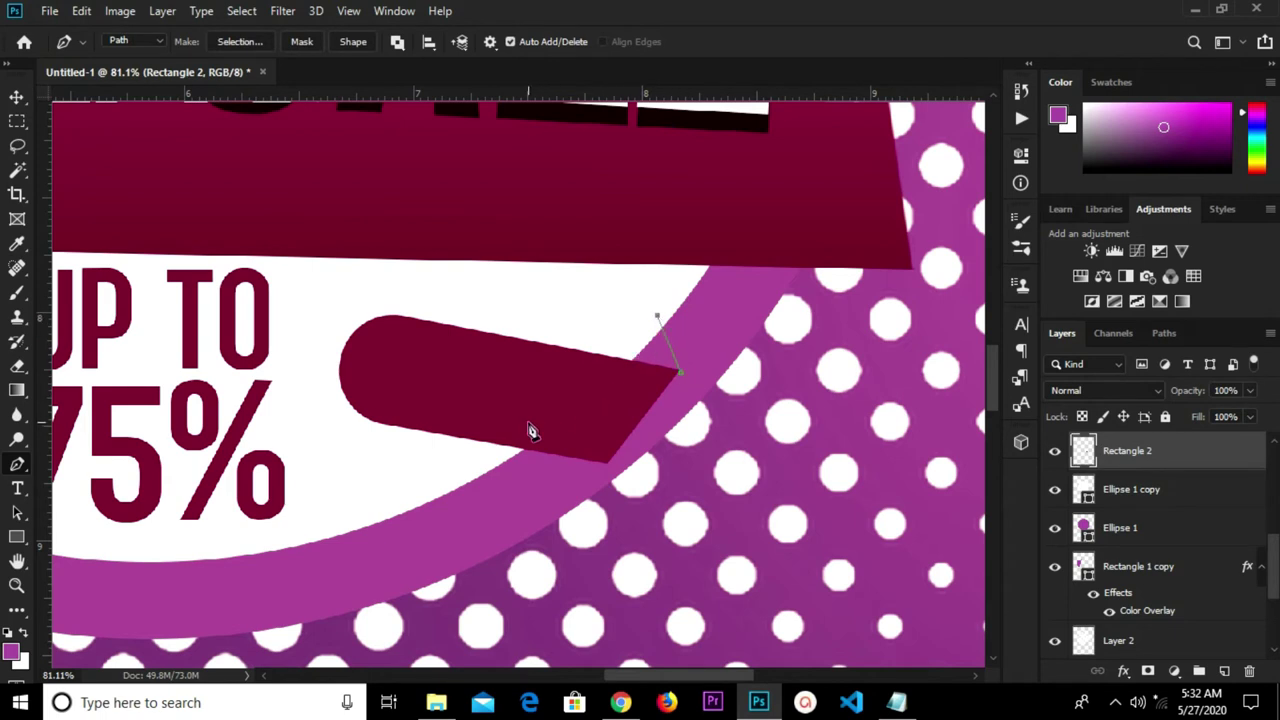
{"action": "left_click", "coordinate": [476, 451]}
{"action": "left_click", "coordinate": [608, 463]}
{"action": "left_click_drag", "start_coordinate": [477, 456], "coordinate": [464, 472]}
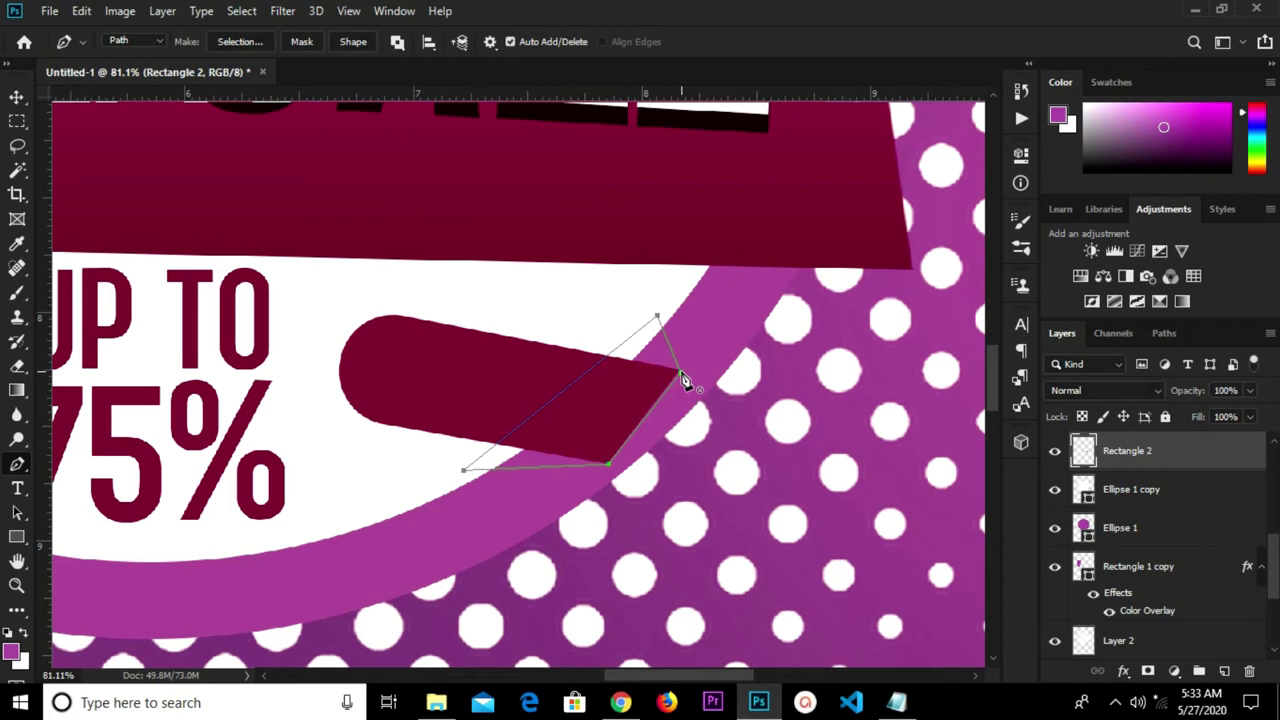
{"action": "scroll", "coordinate": [683, 380], "scroll_direction": "up", "scroll_amount": 3}
{"action": "left_click_drag", "start_coordinate": [683, 376], "coordinate": [681, 371]}
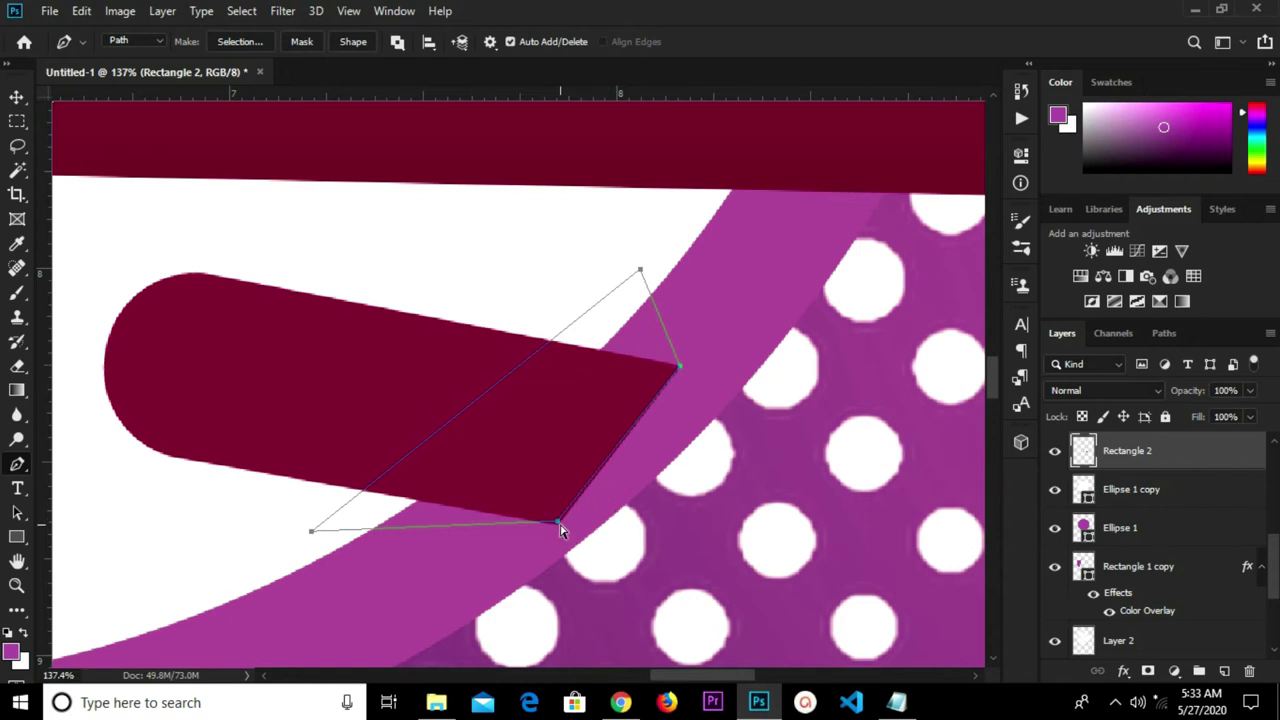
Fill the path at 100% opacity with the maroon colour 820839 sampled from the bar.
{"action": "right_click", "coordinate": [602, 364]}
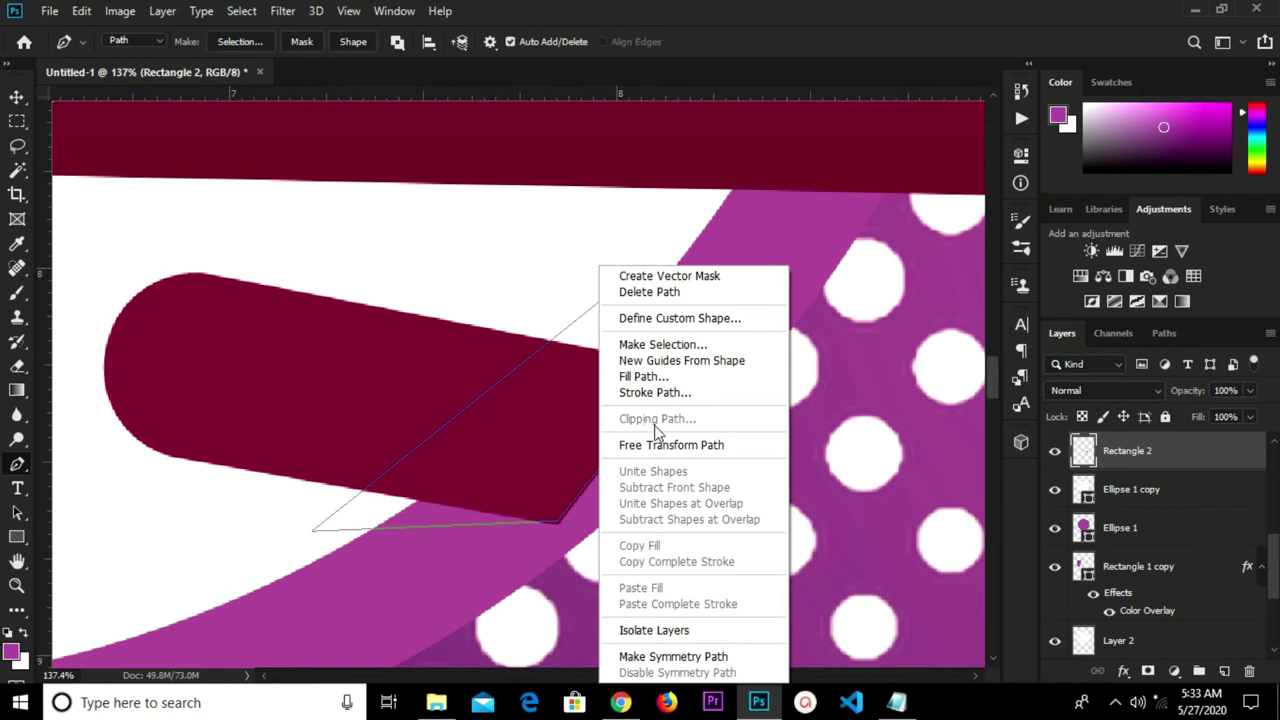
{"action": "left_click", "coordinate": [656, 377]}
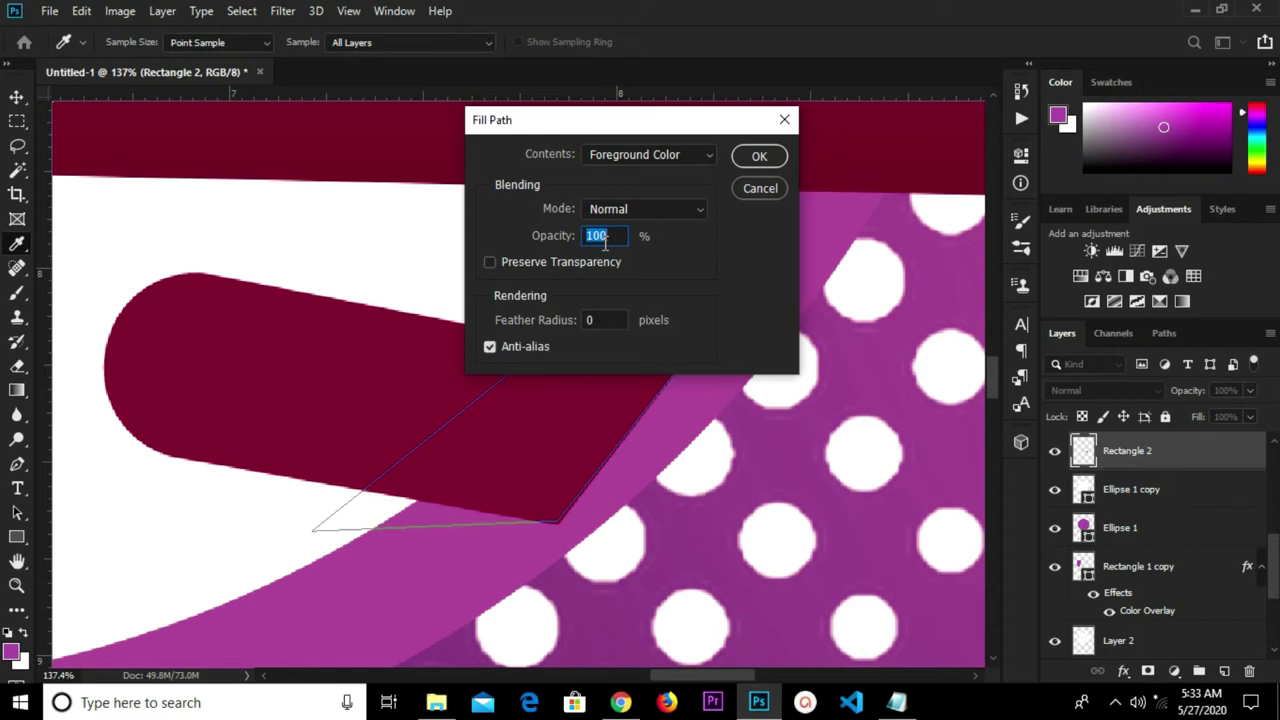
{"action": "left_click", "coordinate": [664, 163]}
{"action": "left_click", "coordinate": [628, 206]}
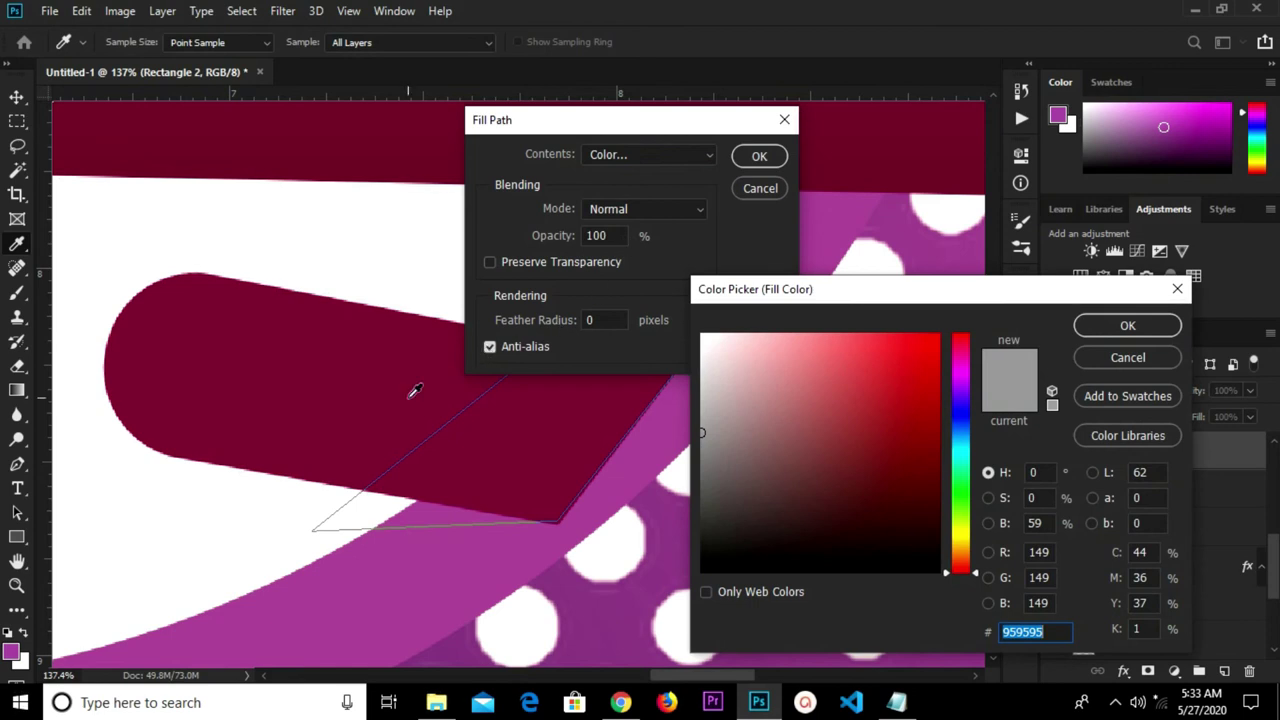
{"action": "left_click", "coordinate": [407, 391]}
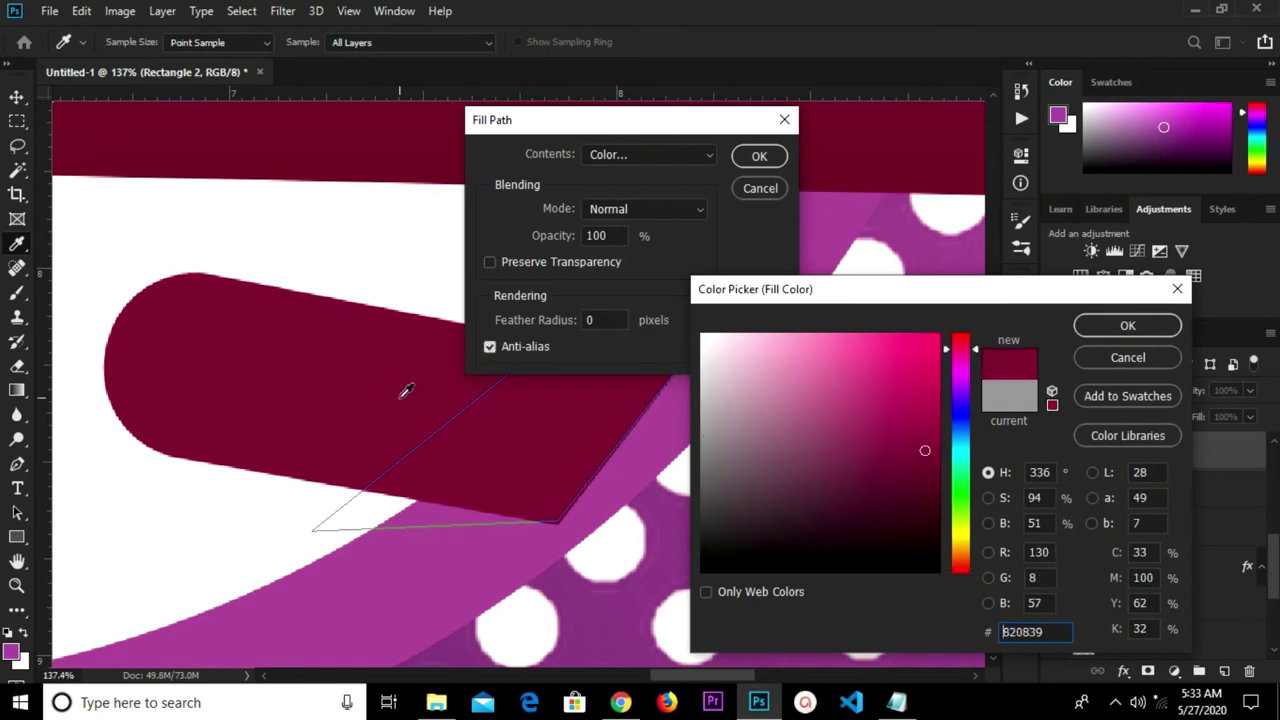
{"action": "left_click", "coordinate": [1115, 326]}
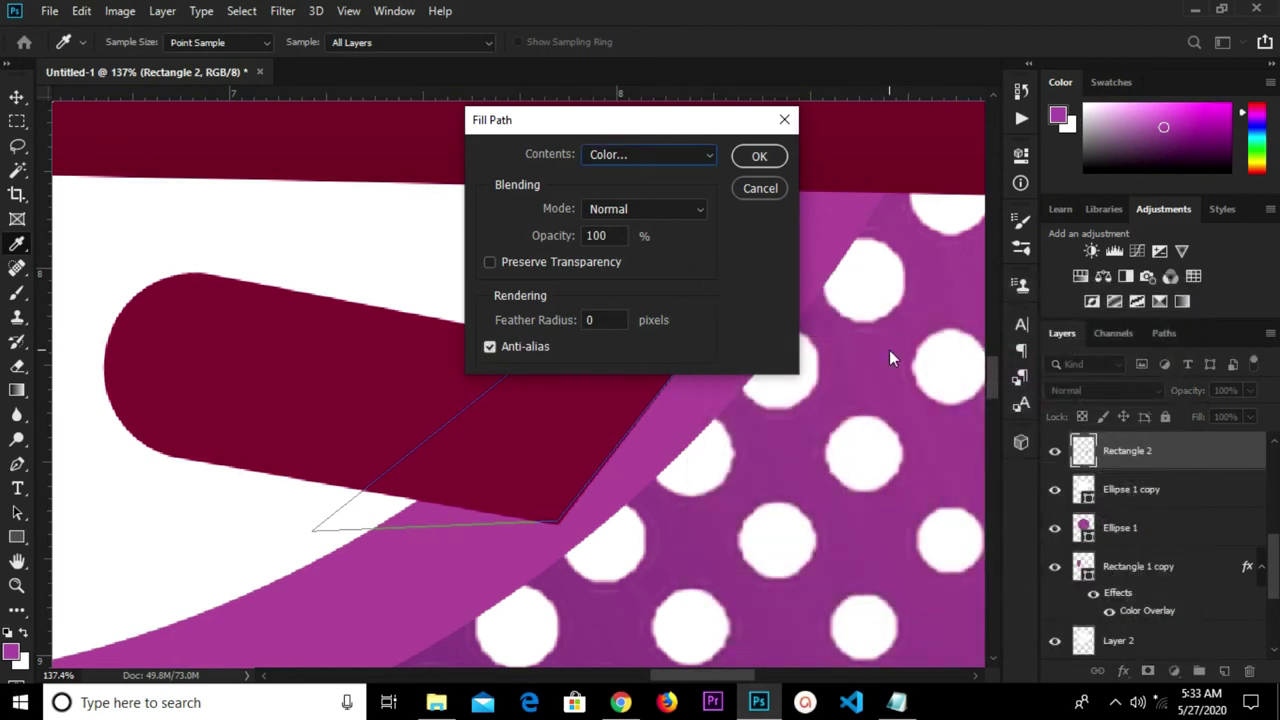
{"action": "left_click", "coordinate": [757, 158]}
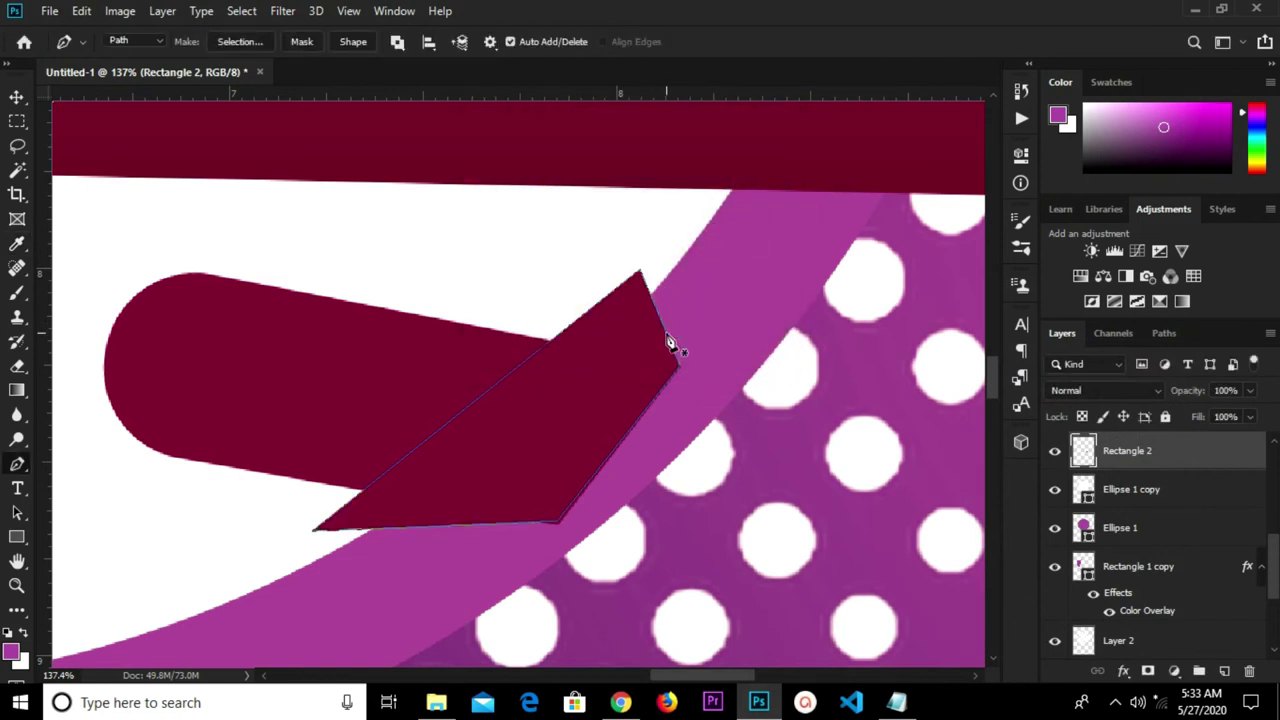
Add a new empty layer above the Rectangle 2 layer and activate the Move tool.
{"action": "left_click", "coordinate": [1224, 671]}
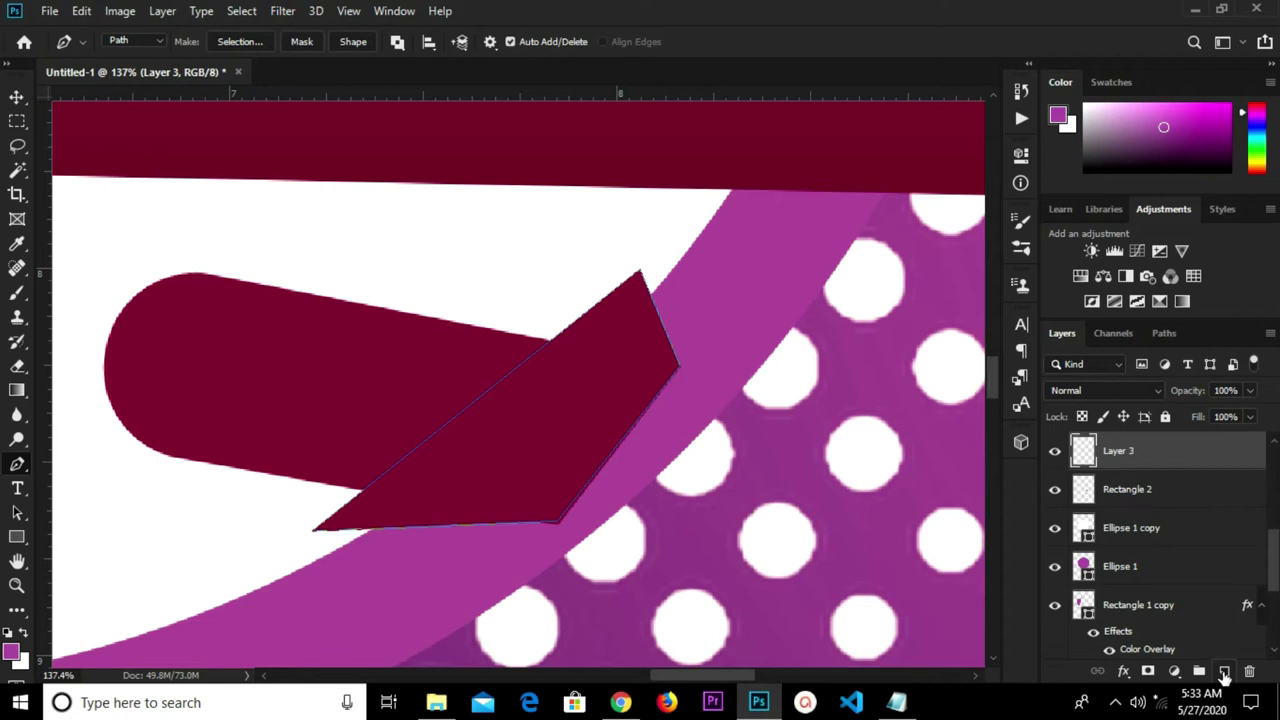
{"action": "key", "text": "v"}
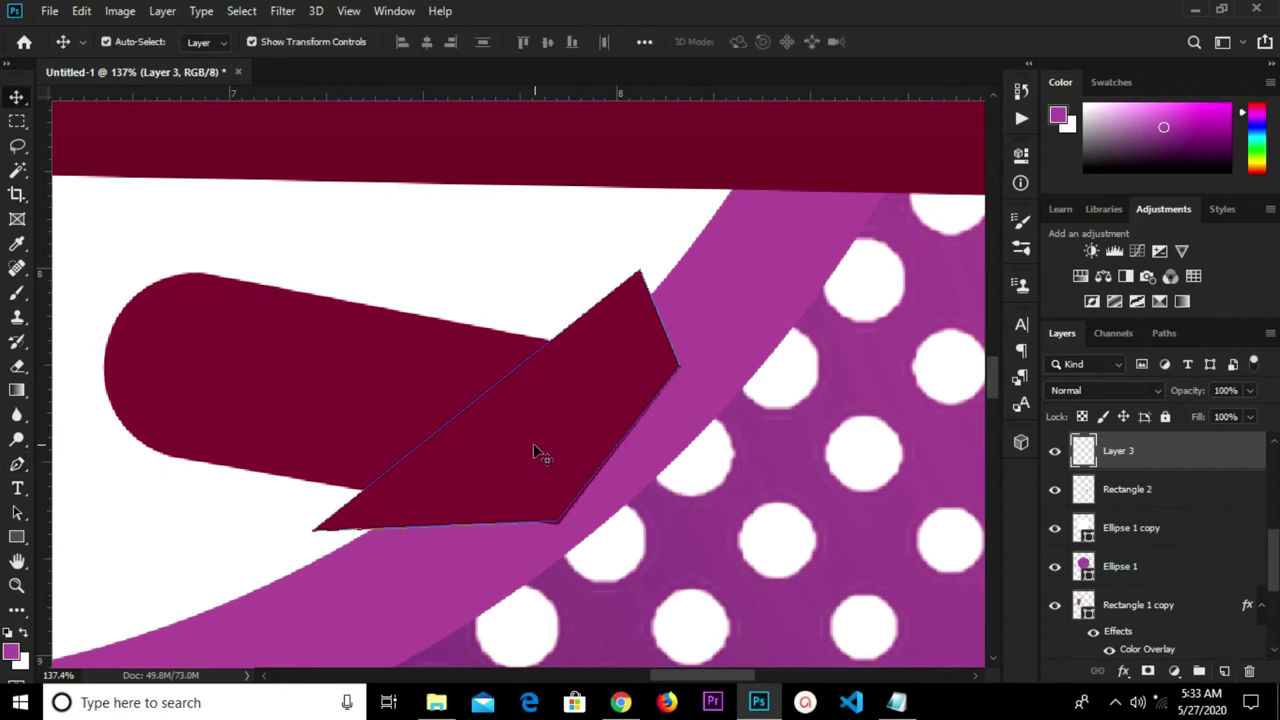
Try to move the filled arrowhead tip separately from the maroon bar, and undo the move.
{"action": "left_click", "coordinate": [542, 448]}
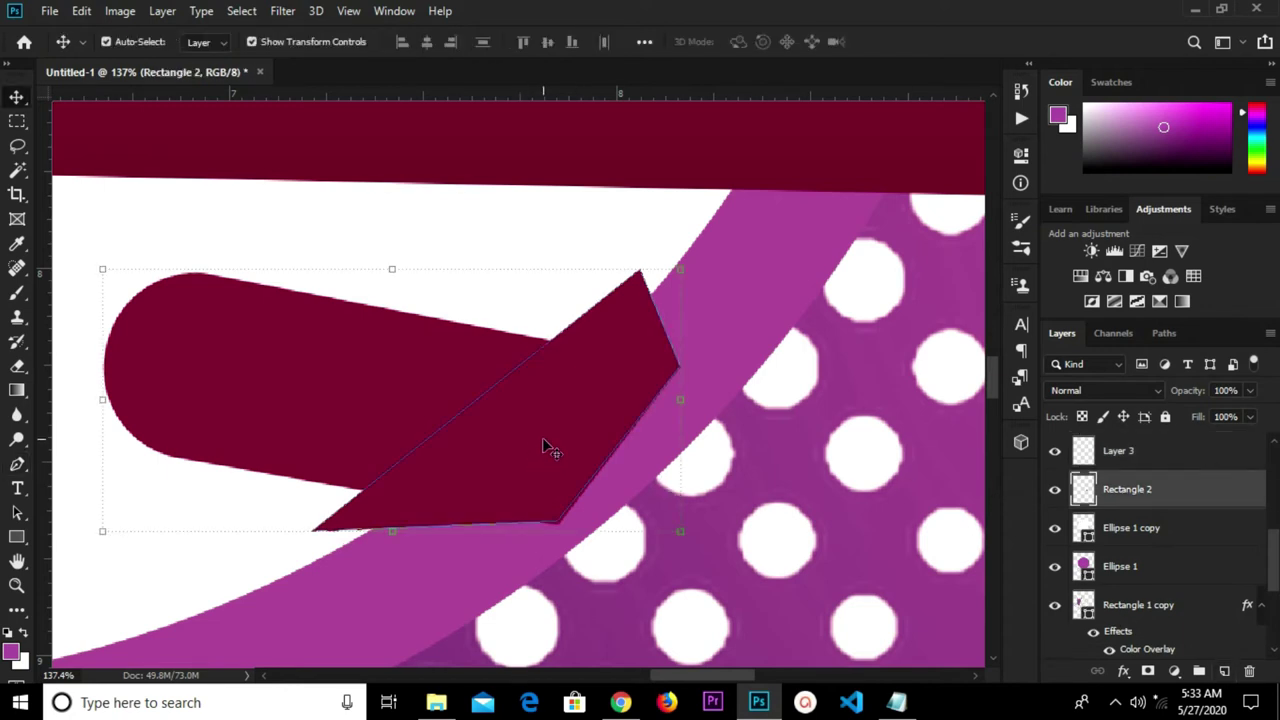
{"action": "left_click_drag", "start_coordinate": [542, 448], "coordinate": [603, 451]}
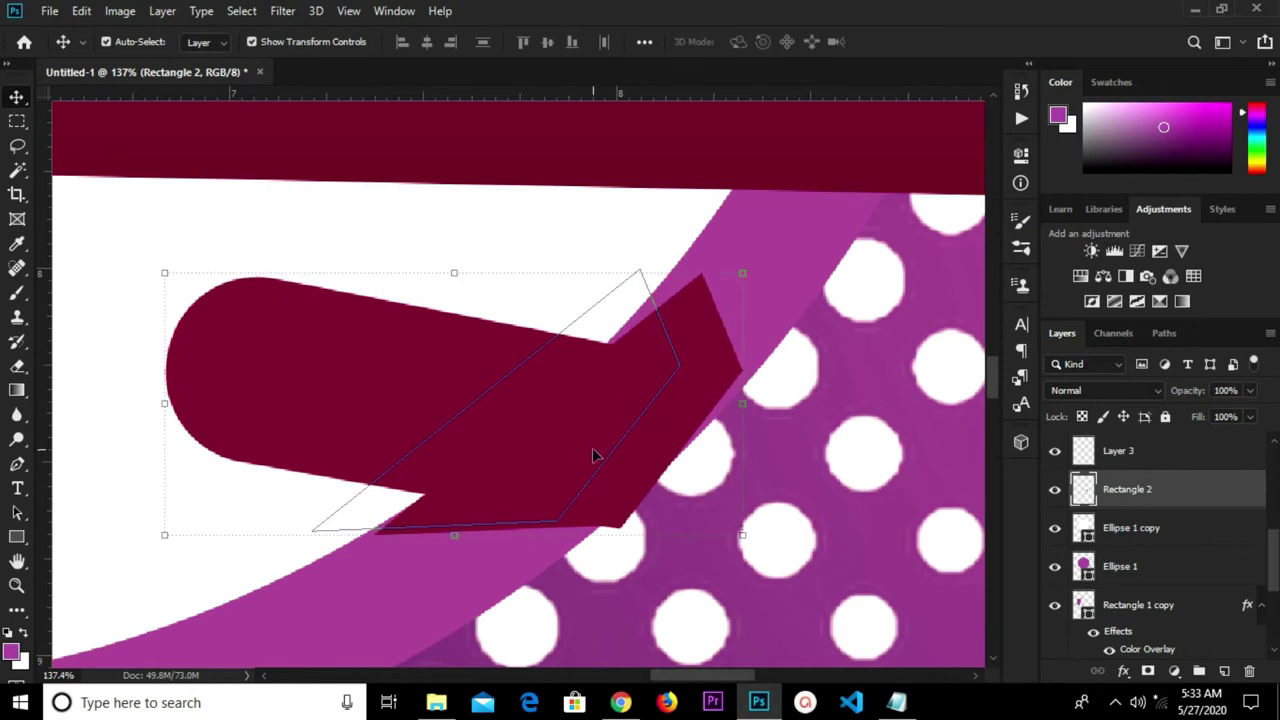
{"action": "key", "text": "ctrl+z"}
Undo the added empty layer, the maroon path fill and the arrowhead Pen path on the bar.
{"action": "key", "text": "ctrl+z"}
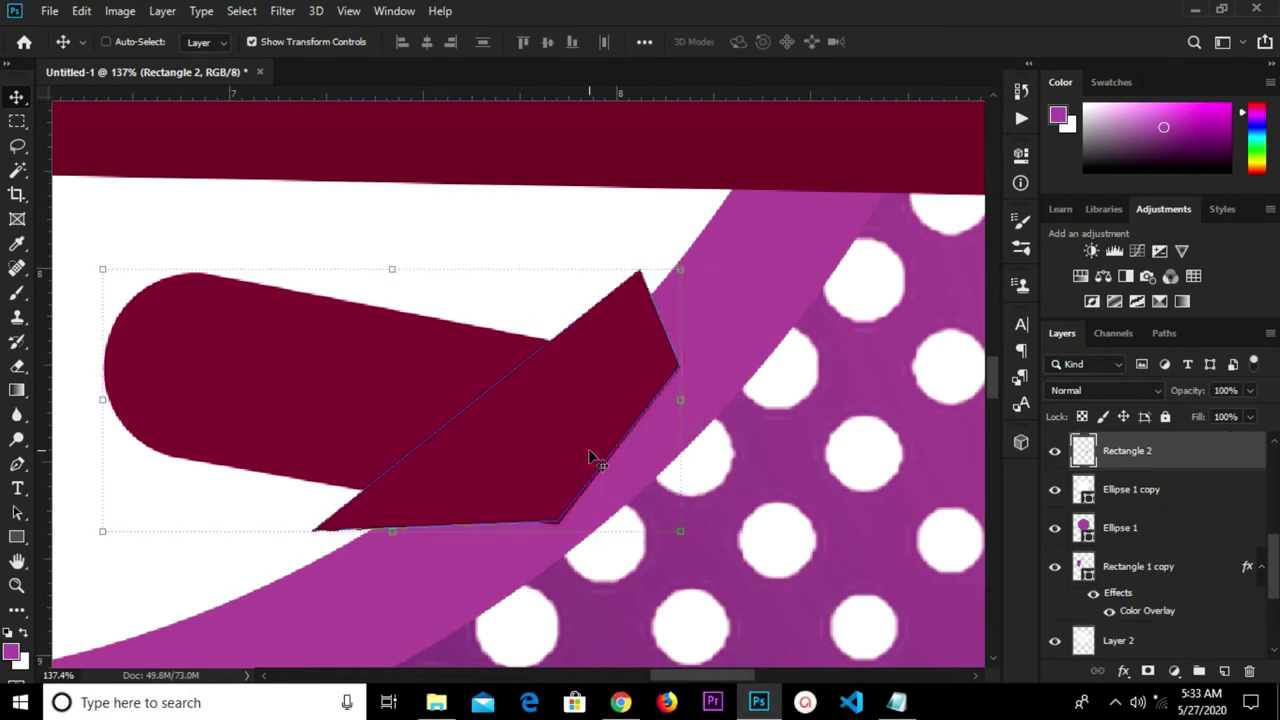
{"action": "key", "text": "ctrl+z"}
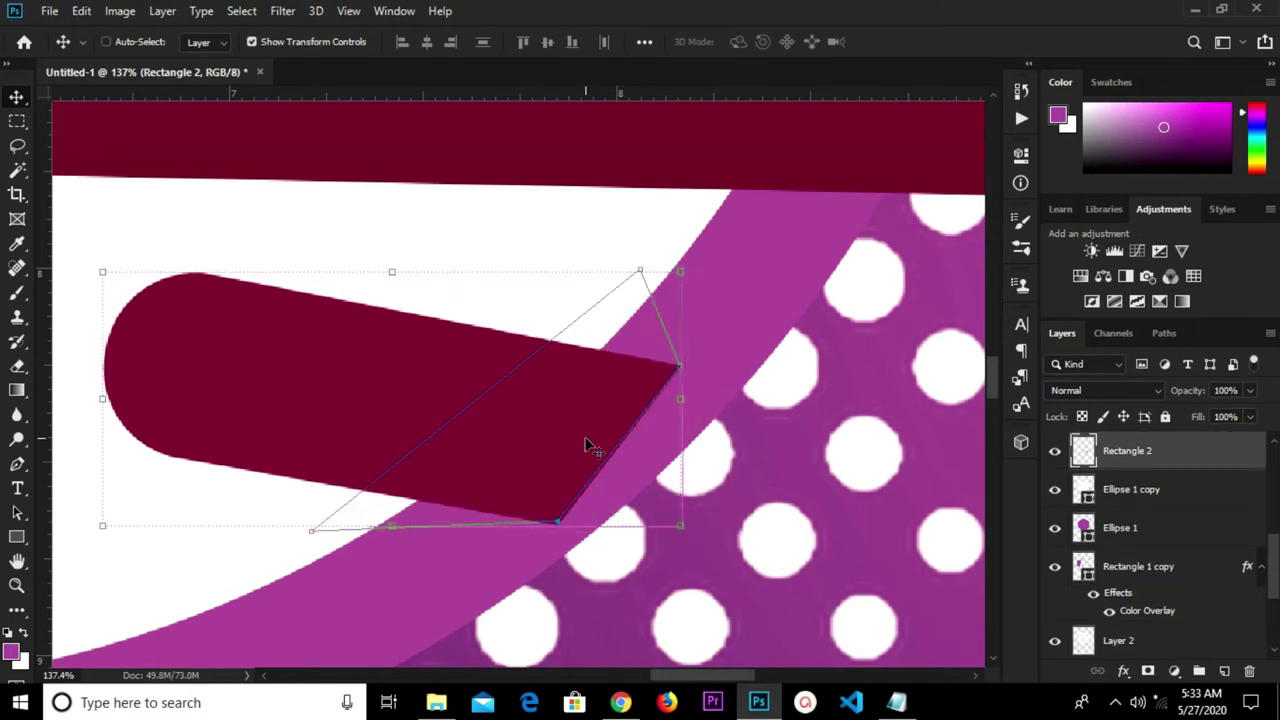
{"action": "key", "text": "ctrl+z"}
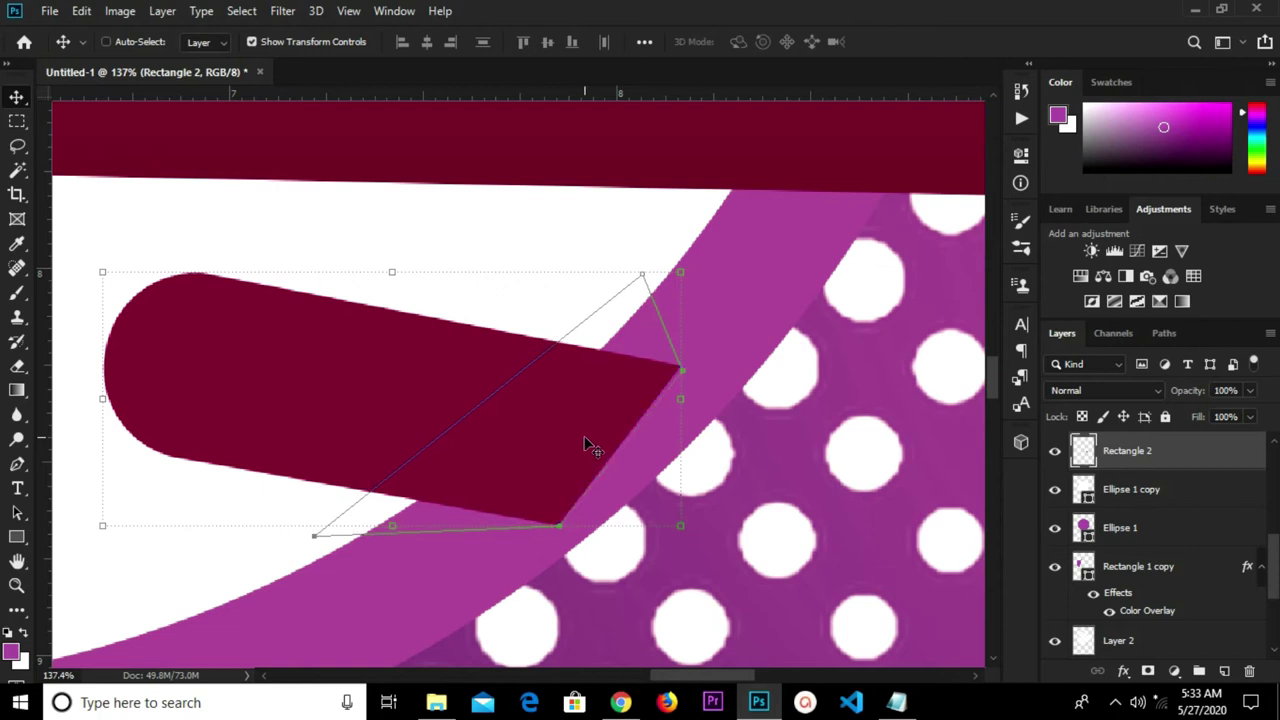
{"action": "scroll", "coordinate": [581, 443], "scroll_direction": "down", "scroll_amount": 2}
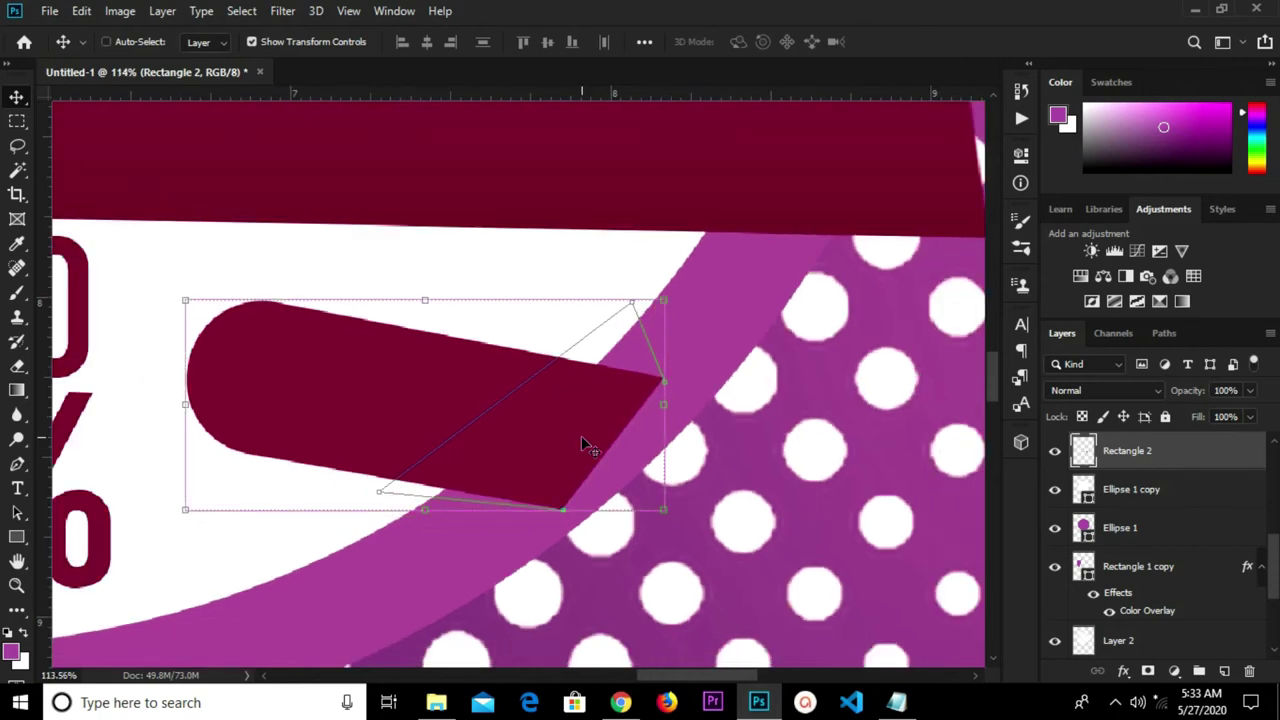
{"action": "key", "text": "ctrl+z"}
{"action": "key", "text": "ctrl+z"}
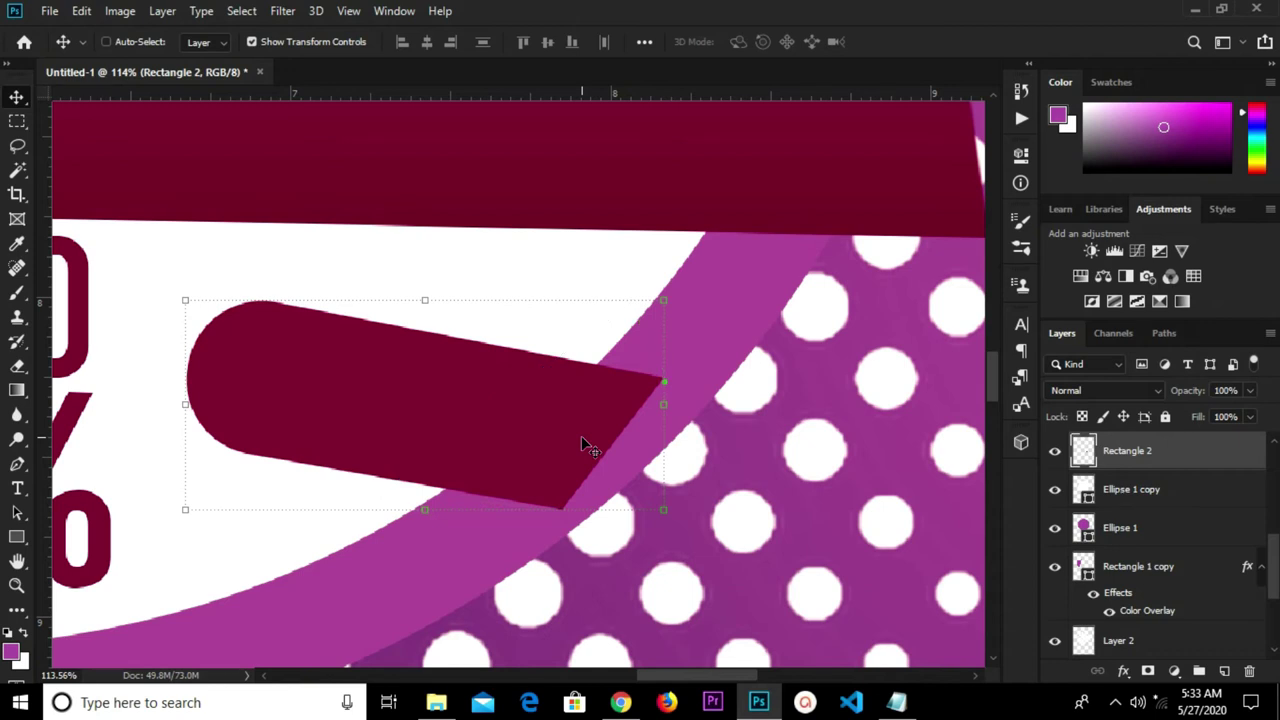
{"action": "key", "text": "ctrl+z"}
{"action": "left_click", "coordinate": [797, 510]}
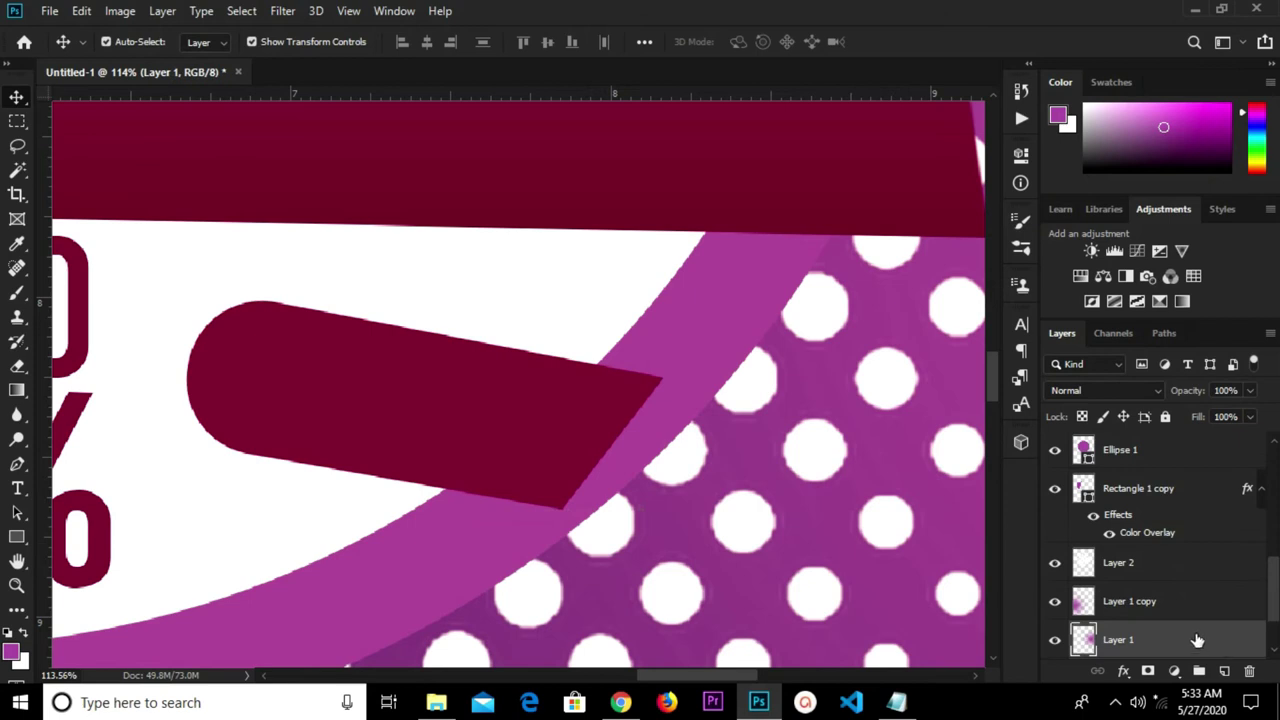
Select the maroon bar's Rectangle 2 layer and add a new empty layer directly above it.
{"action": "left_click", "coordinate": [263, 391]}
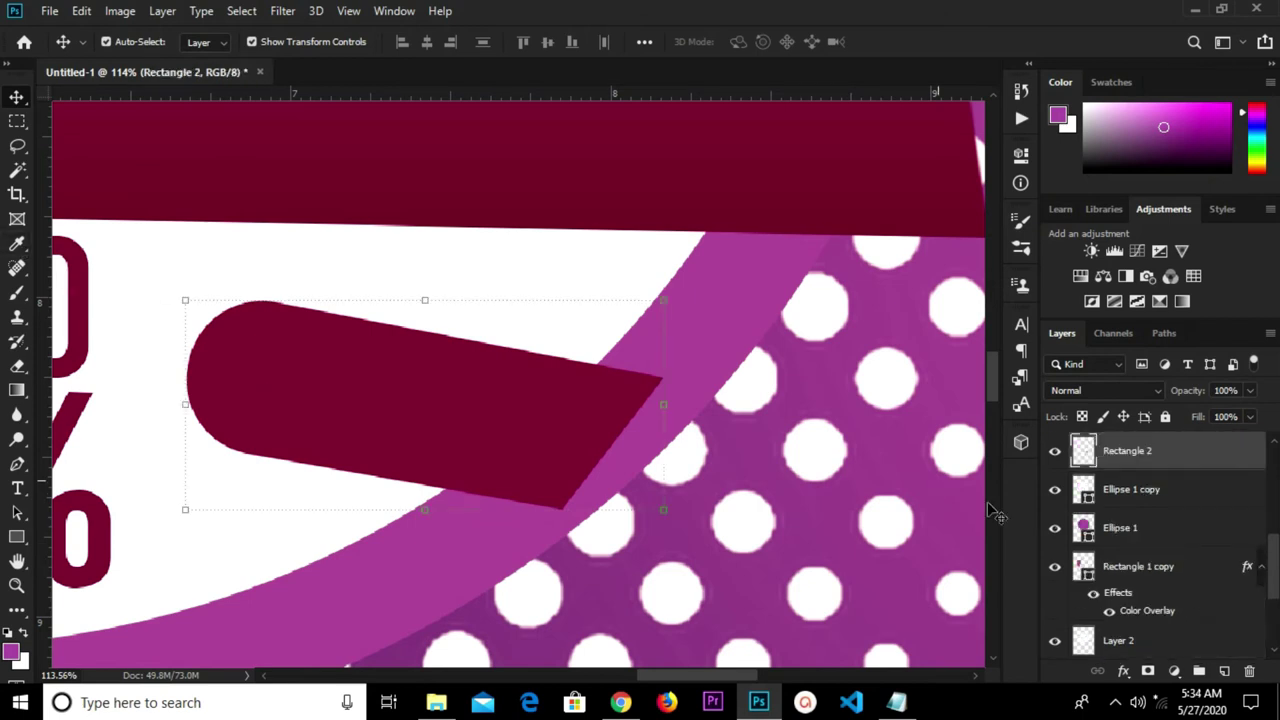
{"action": "scroll", "coordinate": [1157, 490], "scroll_direction": "up", "scroll_amount": 1}
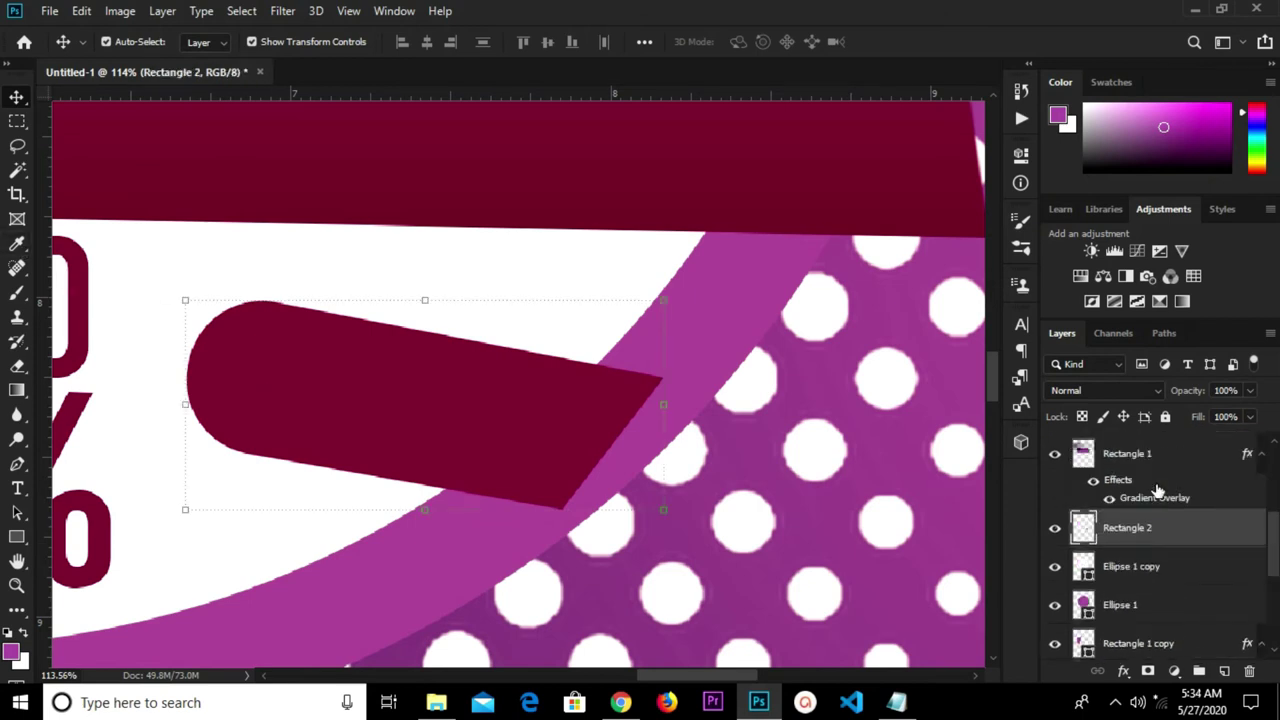
{"action": "left_click", "coordinate": [1224, 671]}
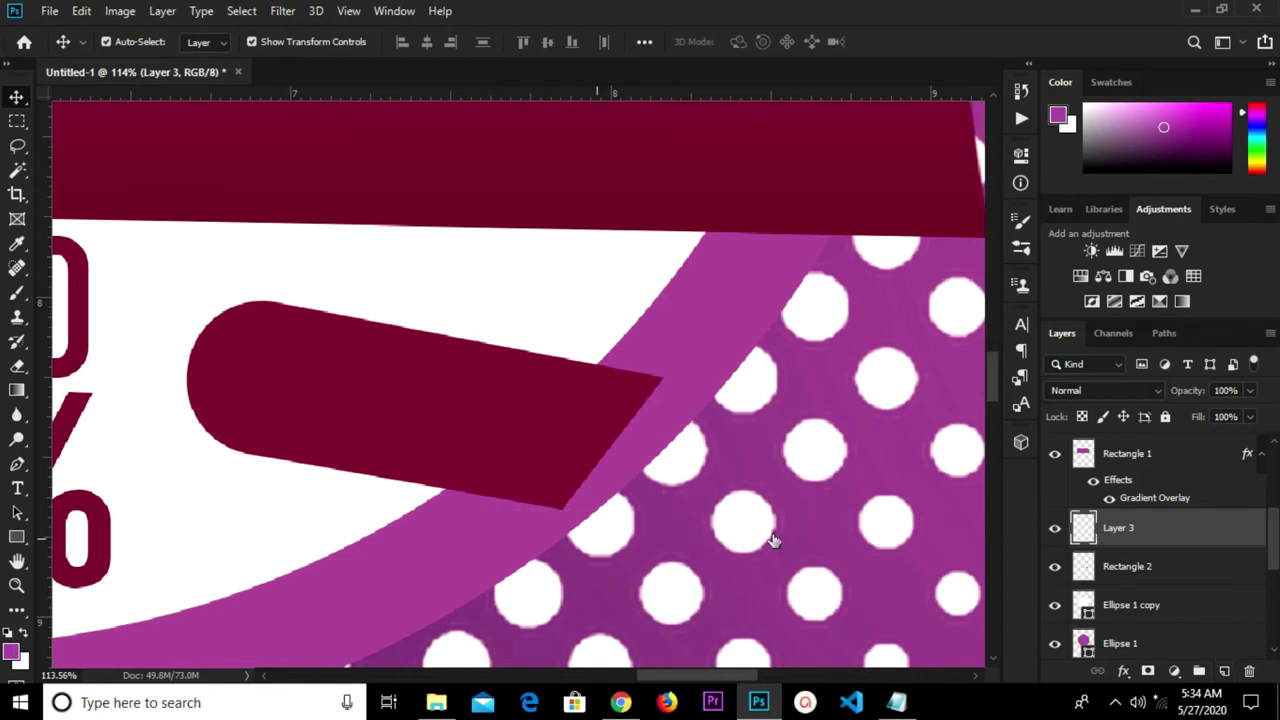
Draw a closed four-point Pen path from the bar's slanted end, with corners extending above and below the bar as a ribbon fold.
{"action": "left_click", "coordinate": [19, 468]}
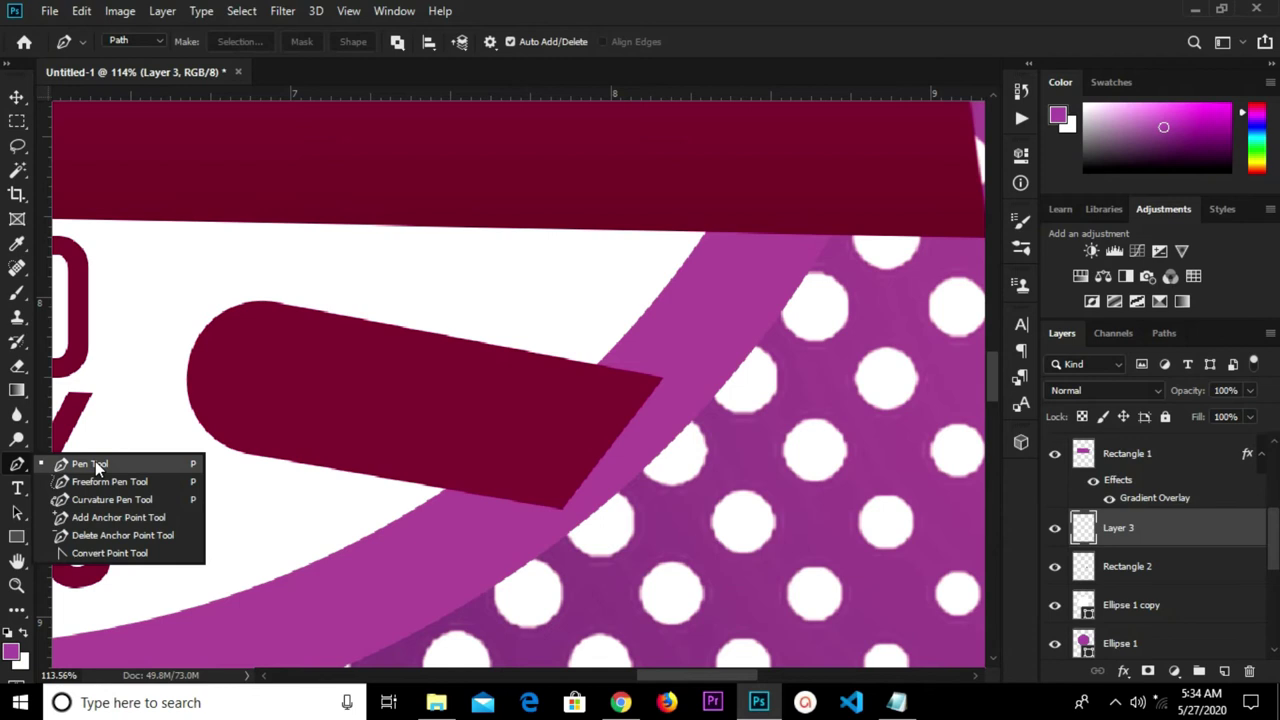
{"action": "left_click", "coordinate": [90, 464]}
{"action": "scroll", "coordinate": [650, 393], "scroll_direction": "up", "scroll_amount": 1}
{"action": "scroll", "coordinate": [650, 393], "scroll_direction": "up", "scroll_amount": 1}
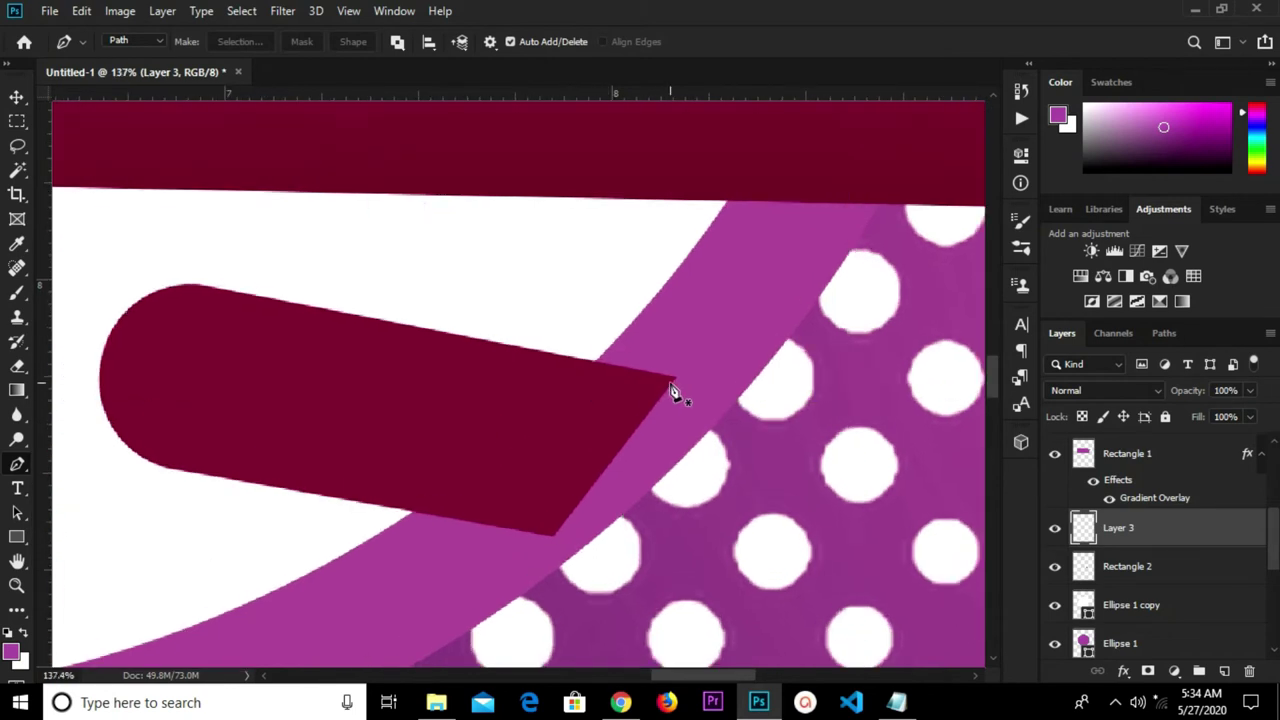
{"action": "left_click", "coordinate": [677, 385]}
{"action": "left_click_drag", "start_coordinate": [677, 385], "coordinate": [632, 307]}
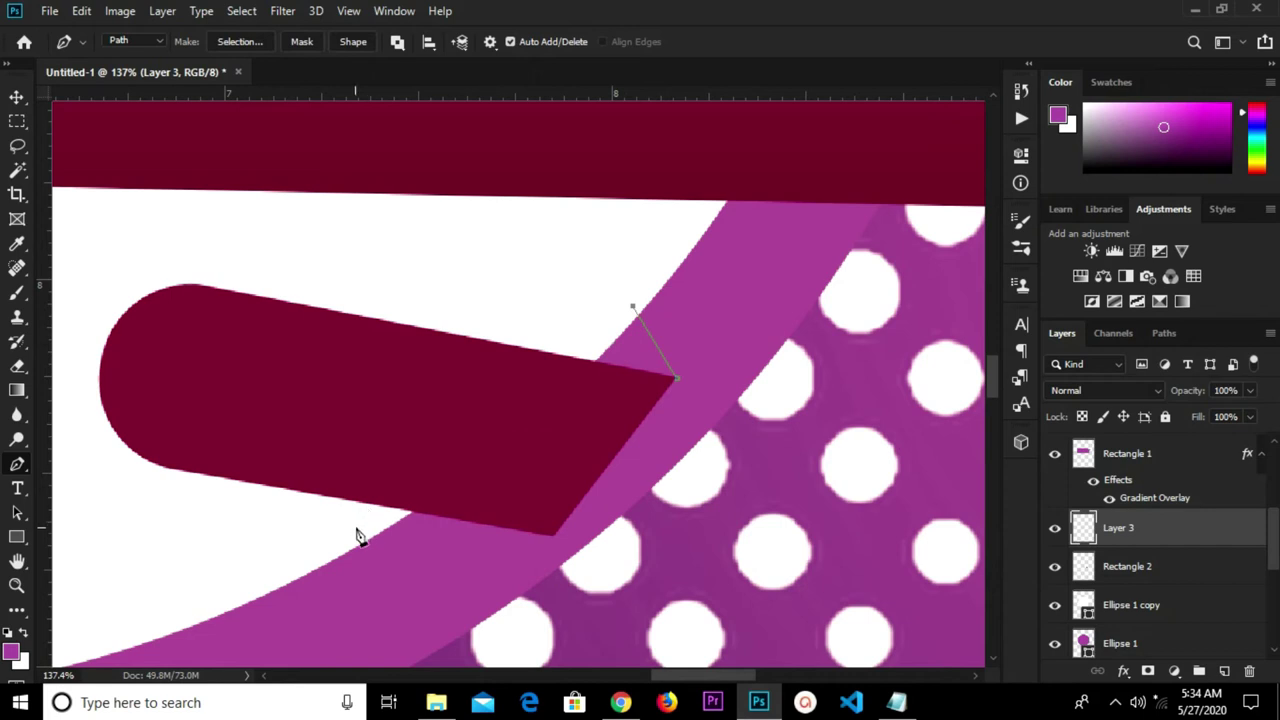
{"action": "left_click_drag", "start_coordinate": [330, 548], "coordinate": [551, 549]}
{"action": "left_click", "coordinate": [555, 538]}
{"action": "left_click", "coordinate": [678, 380]}
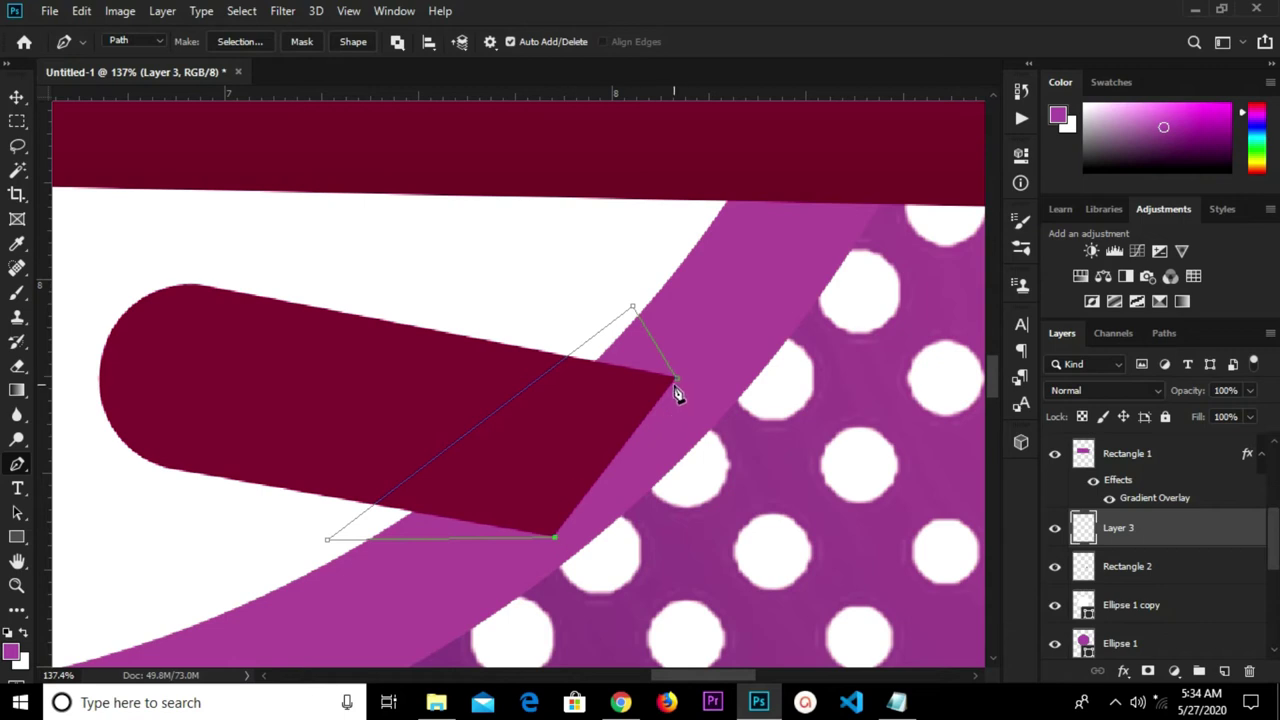
Open the fill colour for the path and copy the hex code 40001a from the fashion sale notes in Notepad.
{"action": "right_click", "coordinate": [600, 415]}
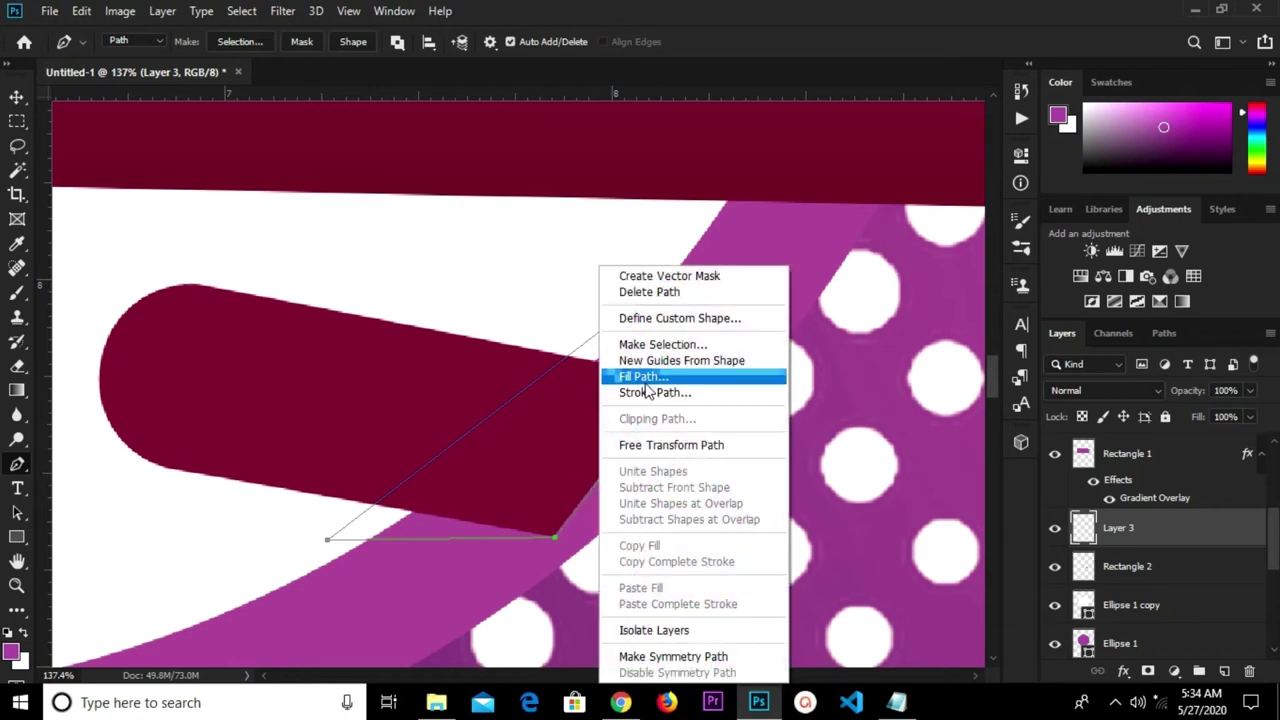
{"action": "left_click", "coordinate": [652, 377]}
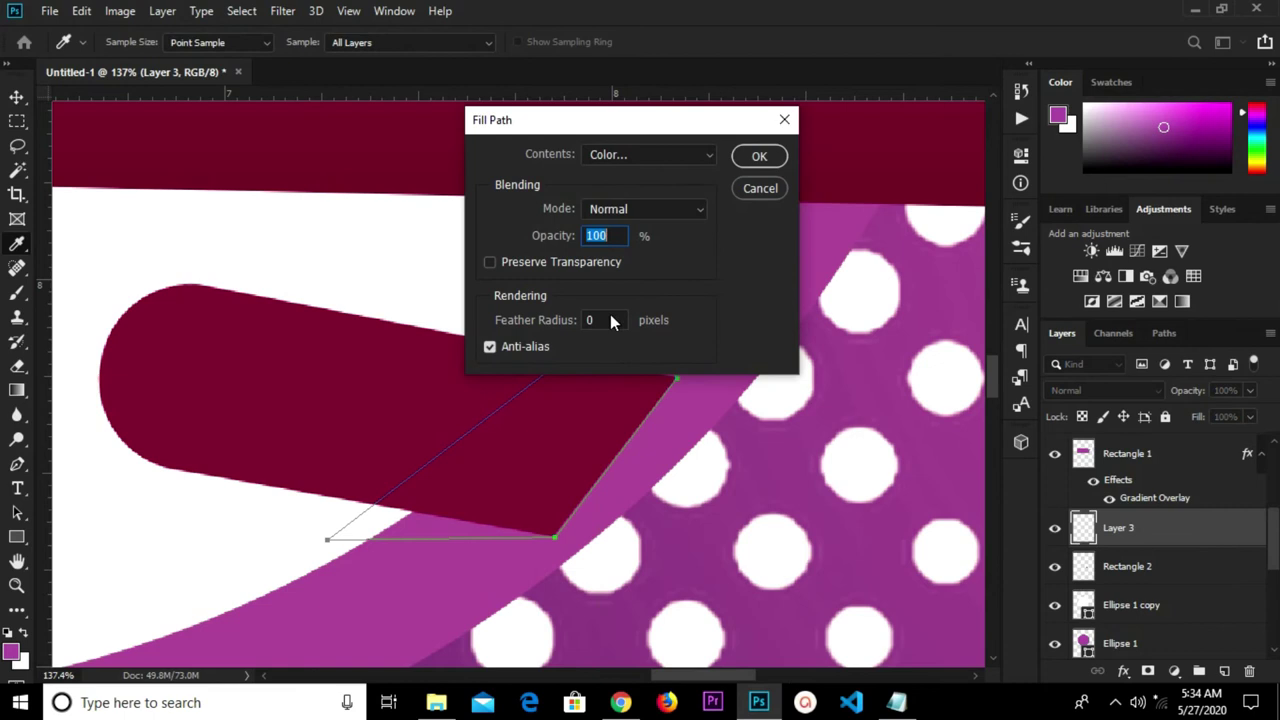
{"action": "left_click", "coordinate": [659, 153]}
{"action": "left_click", "coordinate": [659, 153]}
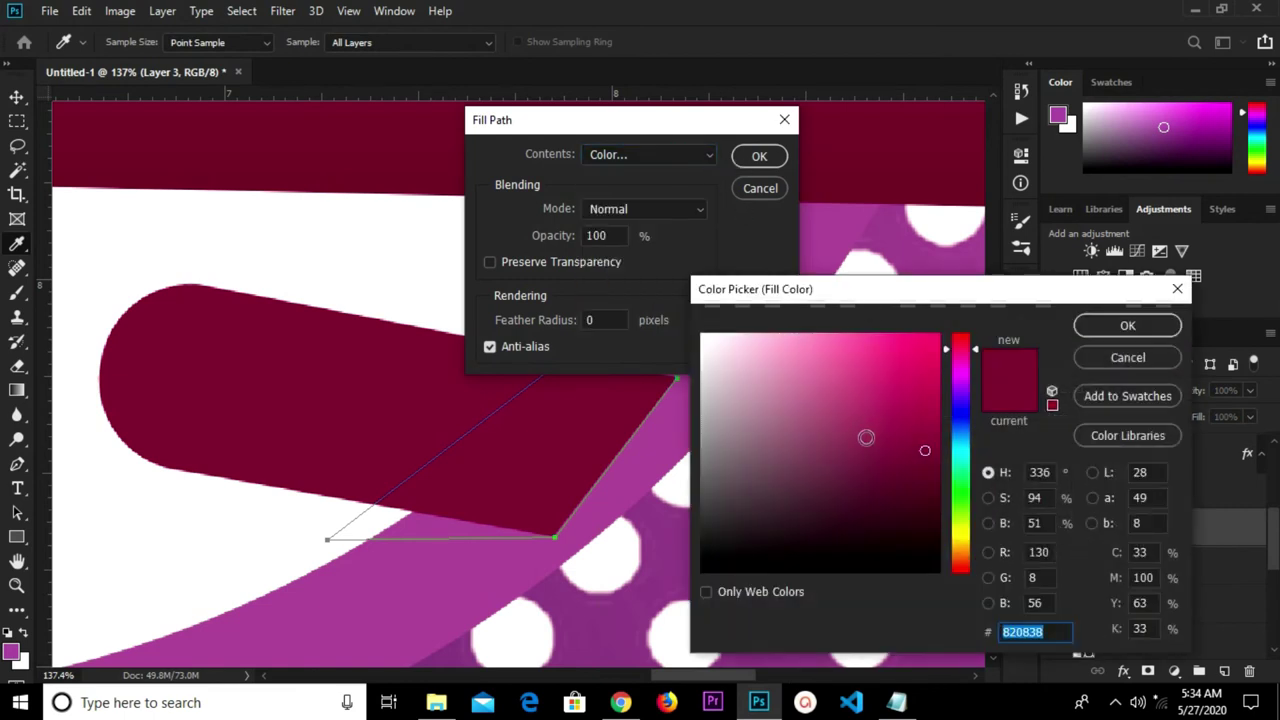
{"action": "left_click", "coordinate": [897, 703]}
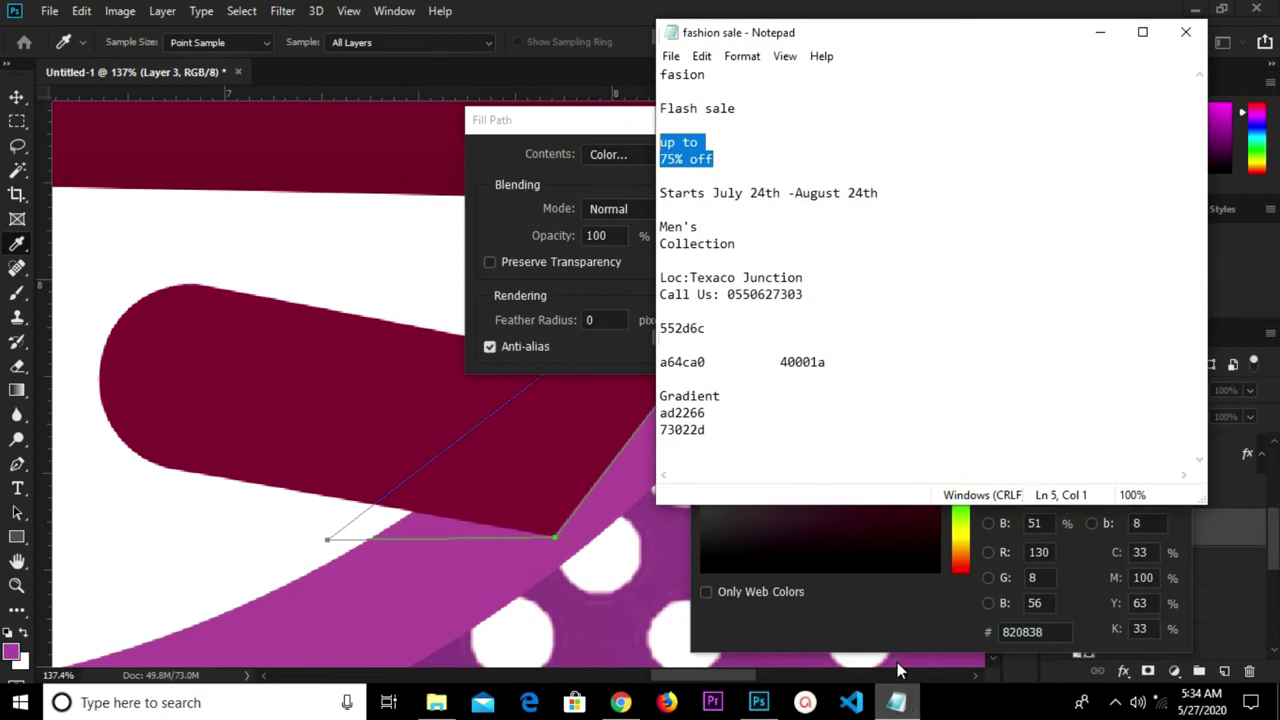
{"action": "left_click_drag", "start_coordinate": [777, 362], "coordinate": [824, 366]}
{"action": "right_click", "coordinate": [796, 363]}
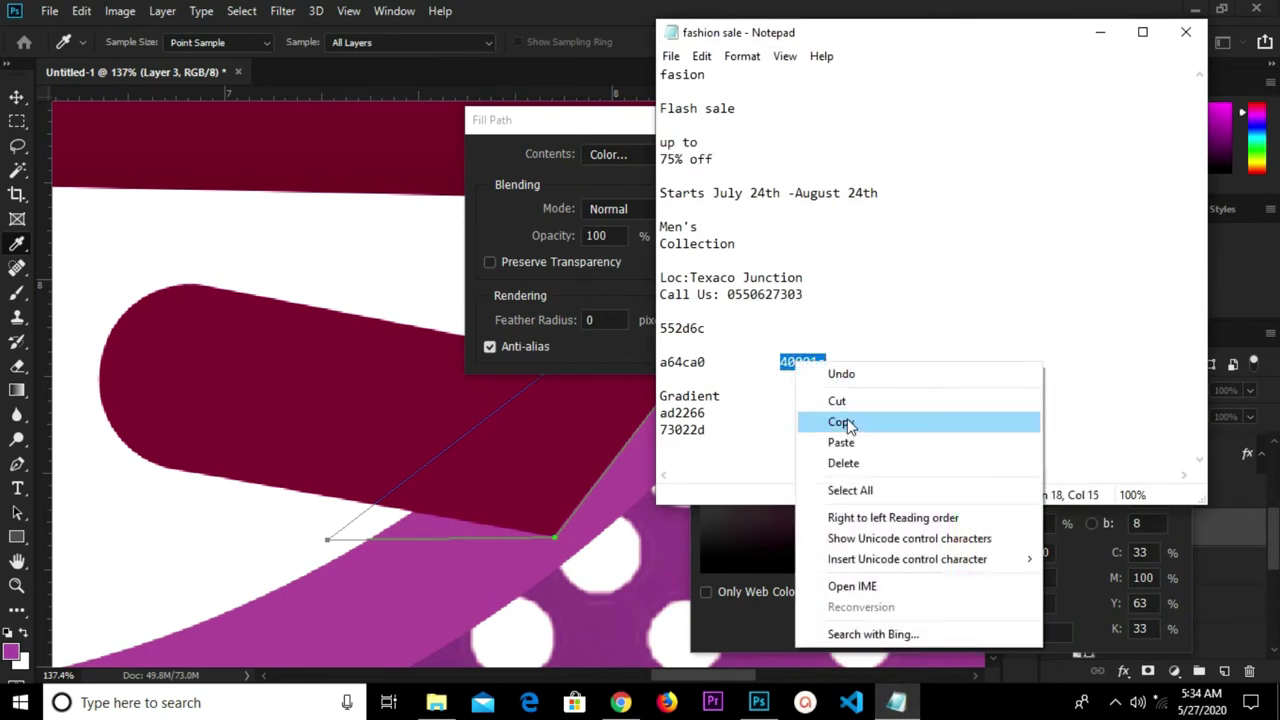
{"action": "left_click", "coordinate": [847, 424]}
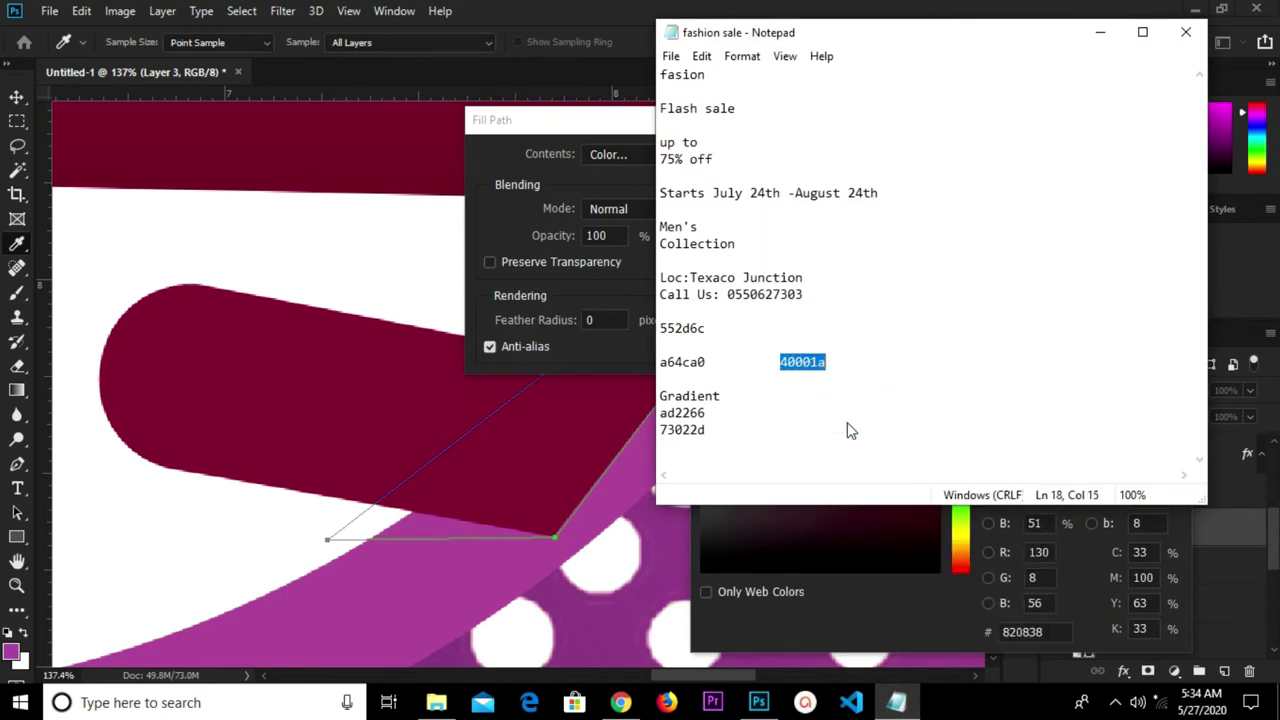
Fill the path on Layer 3 with the dark maroon colour 40001a at 100% opacity.
{"action": "left_click", "coordinate": [1003, 636]}
{"action": "right_click", "coordinate": [1010, 633]}
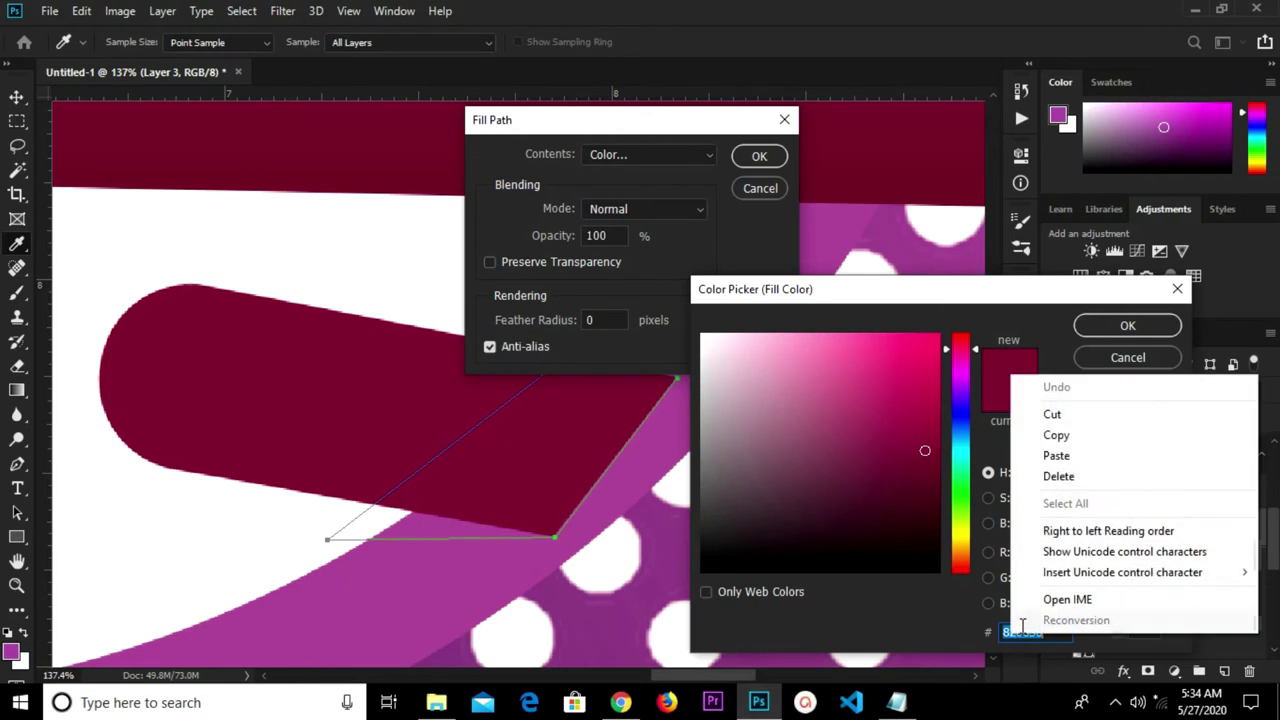
{"action": "left_click", "coordinate": [1057, 456]}
{"action": "left_click", "coordinate": [1096, 328]}
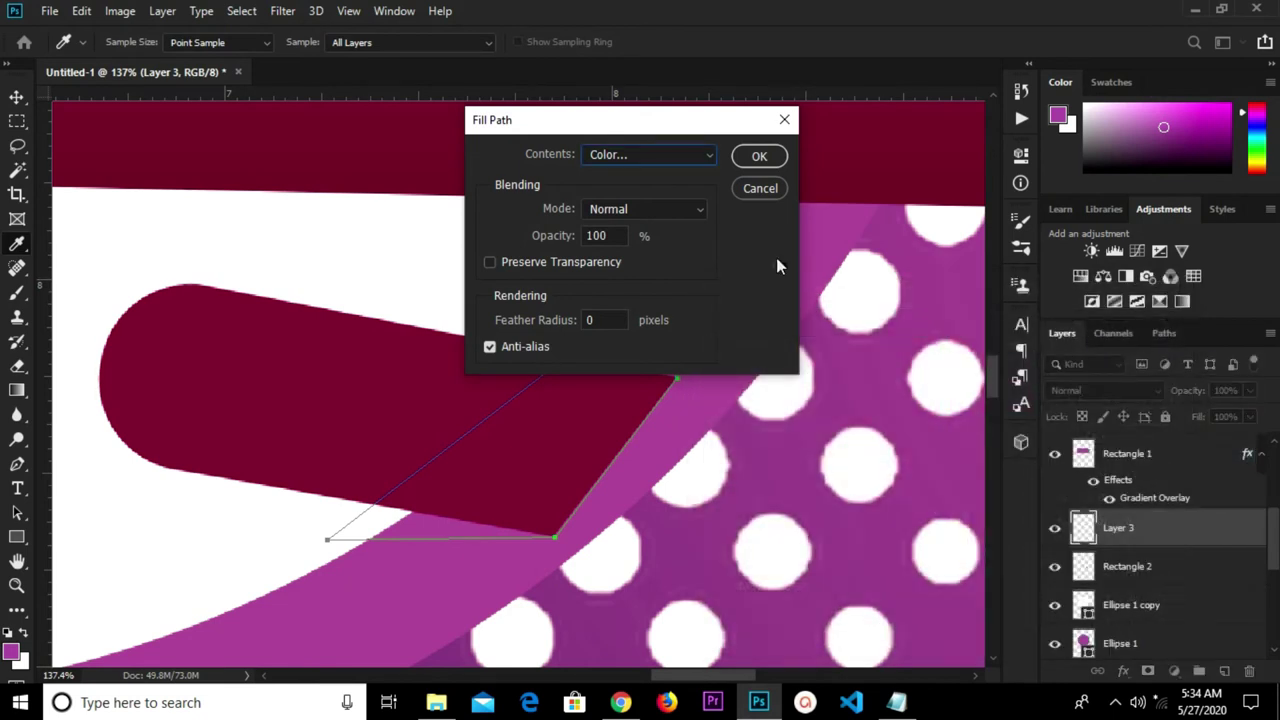
{"action": "left_click", "coordinate": [748, 160]}
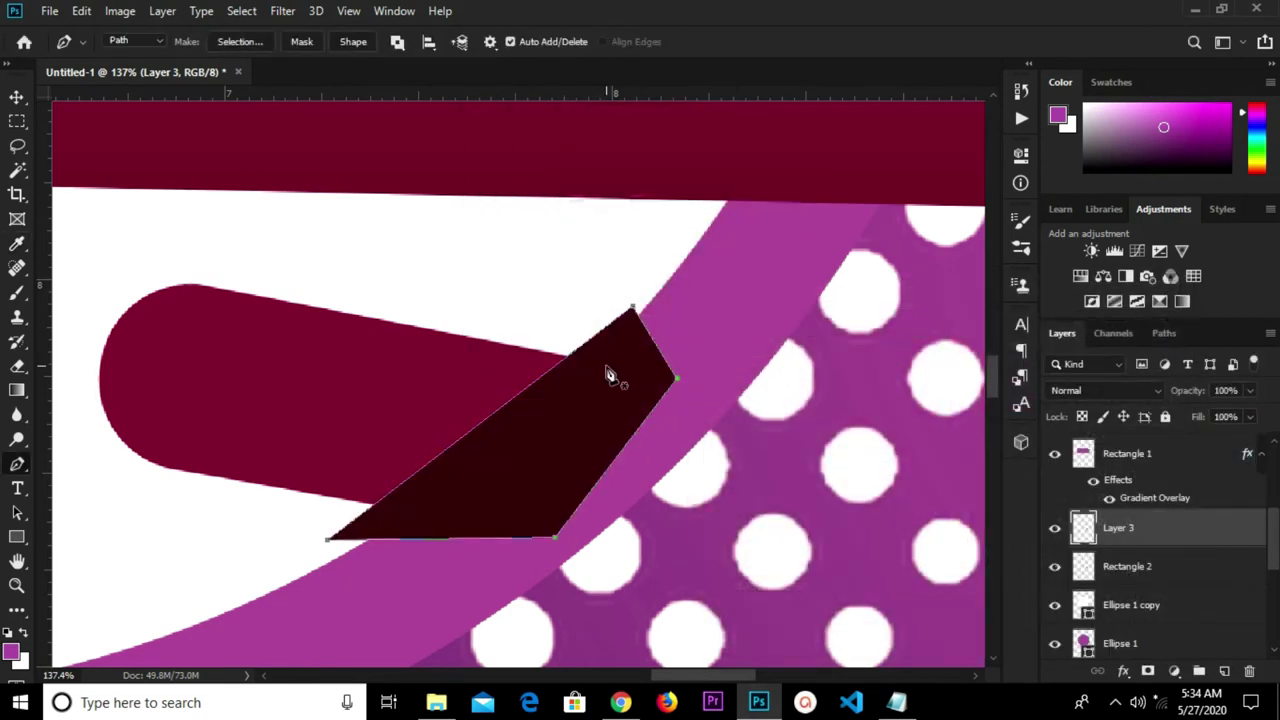
Move Layer 3 below the Ellipse 1 copy layer, so that the dark fold sits behind the maroon bar.
{"action": "key", "text": "v"}
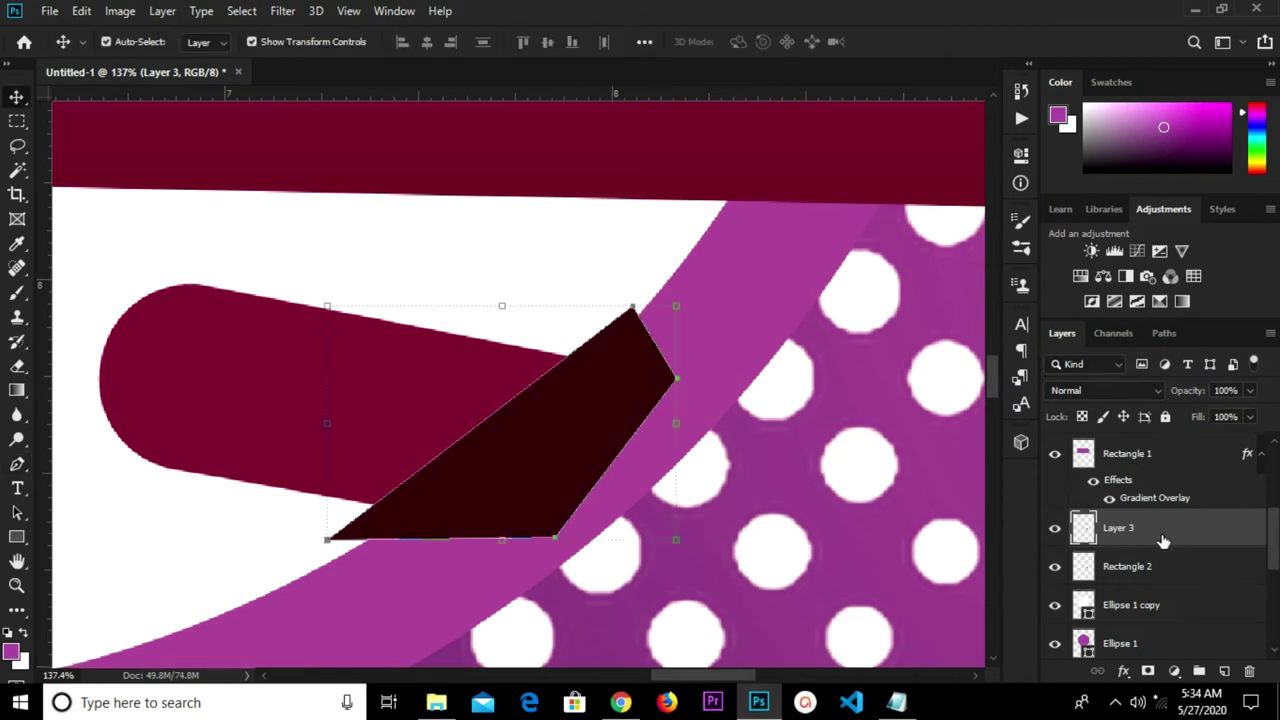
{"action": "left_click_drag", "start_coordinate": [1146, 531], "coordinate": [1140, 613]}
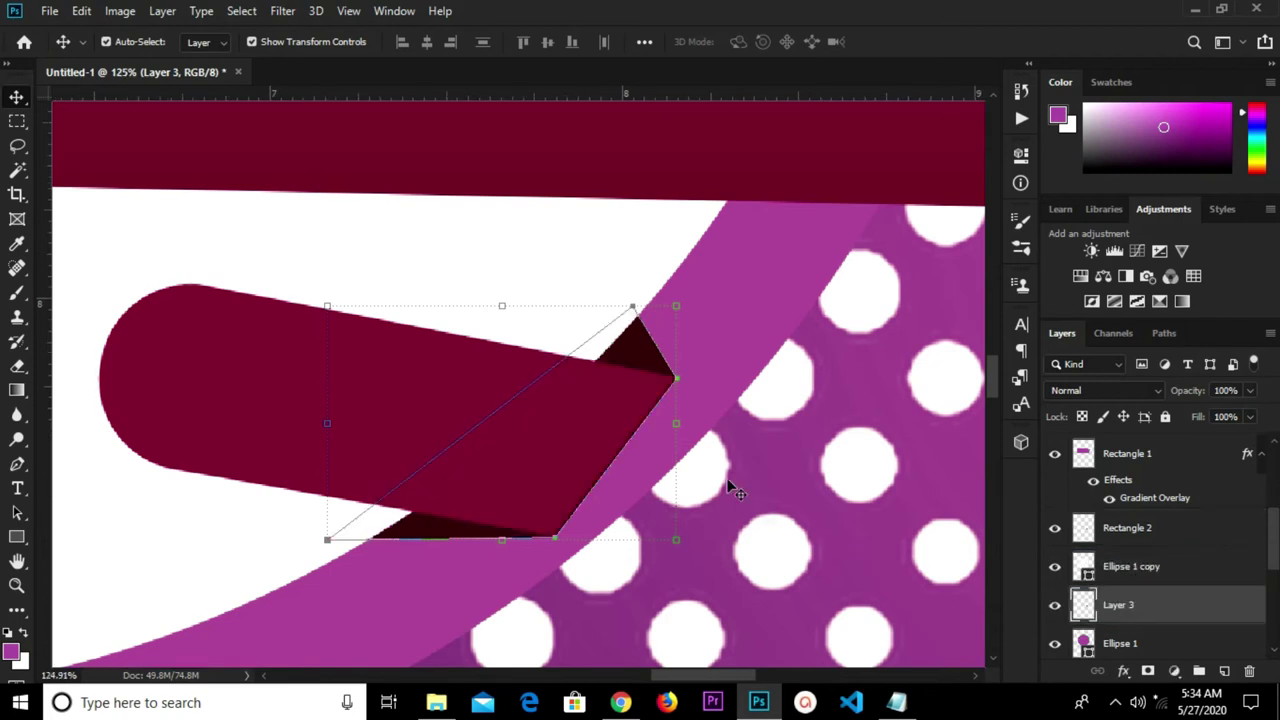
{"action": "scroll", "coordinate": [707, 460], "scroll_direction": "down", "scroll_amount": 5}
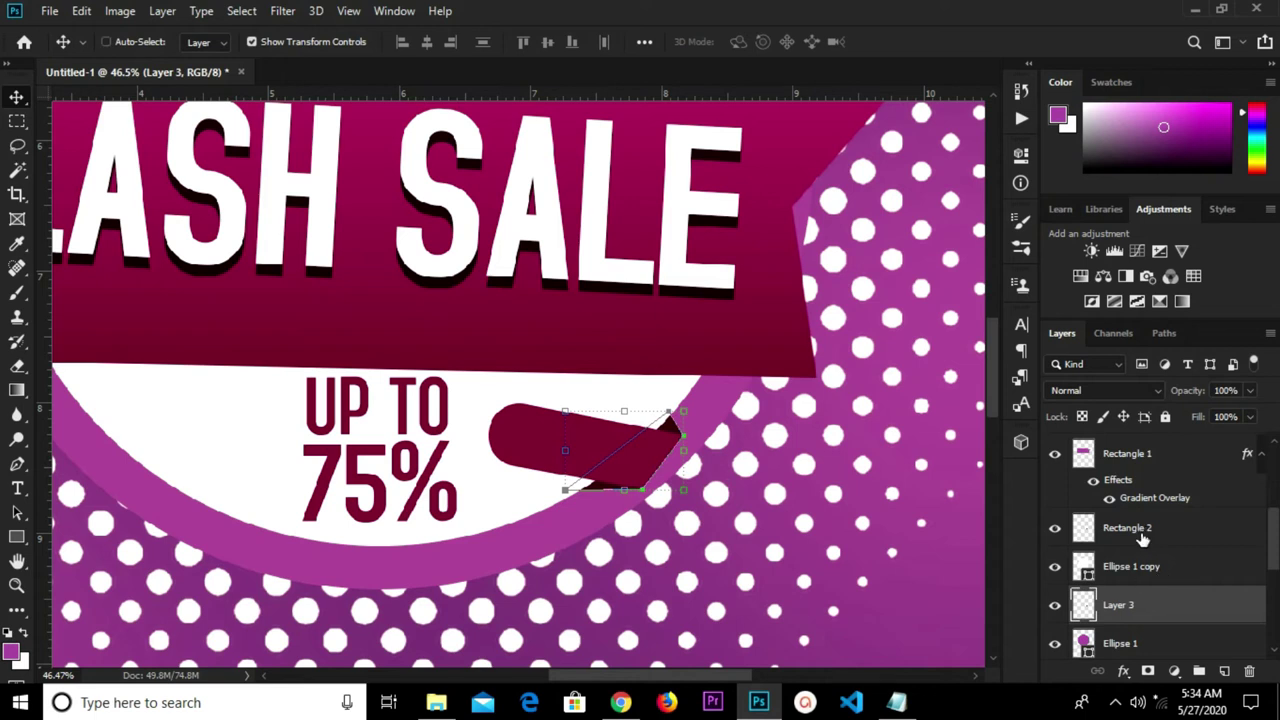
{"action": "key", "text": "ctrl"}
{"action": "left_click", "coordinate": [737, 508]}
{"action": "scroll", "coordinate": [737, 508], "scroll_direction": "down", "scroll_amount": 2}
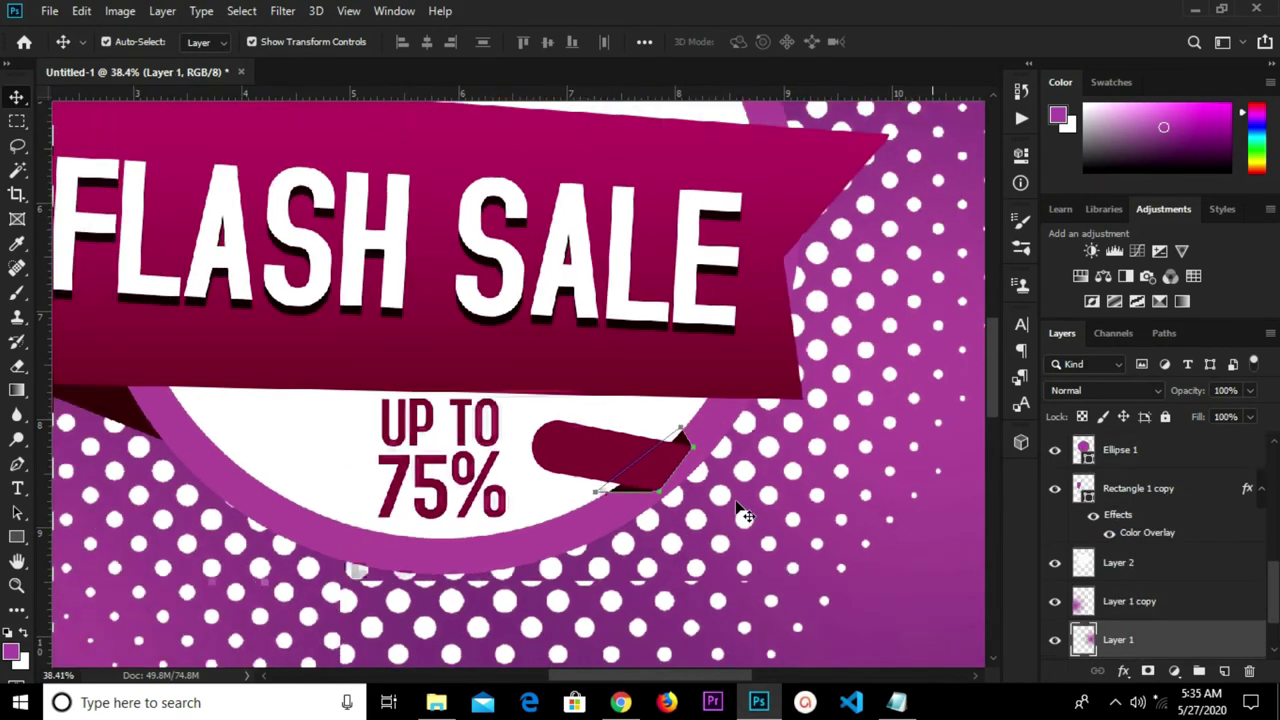
{"action": "right_click", "coordinate": [16, 96]}
{"action": "left_click", "coordinate": [626, 570]}
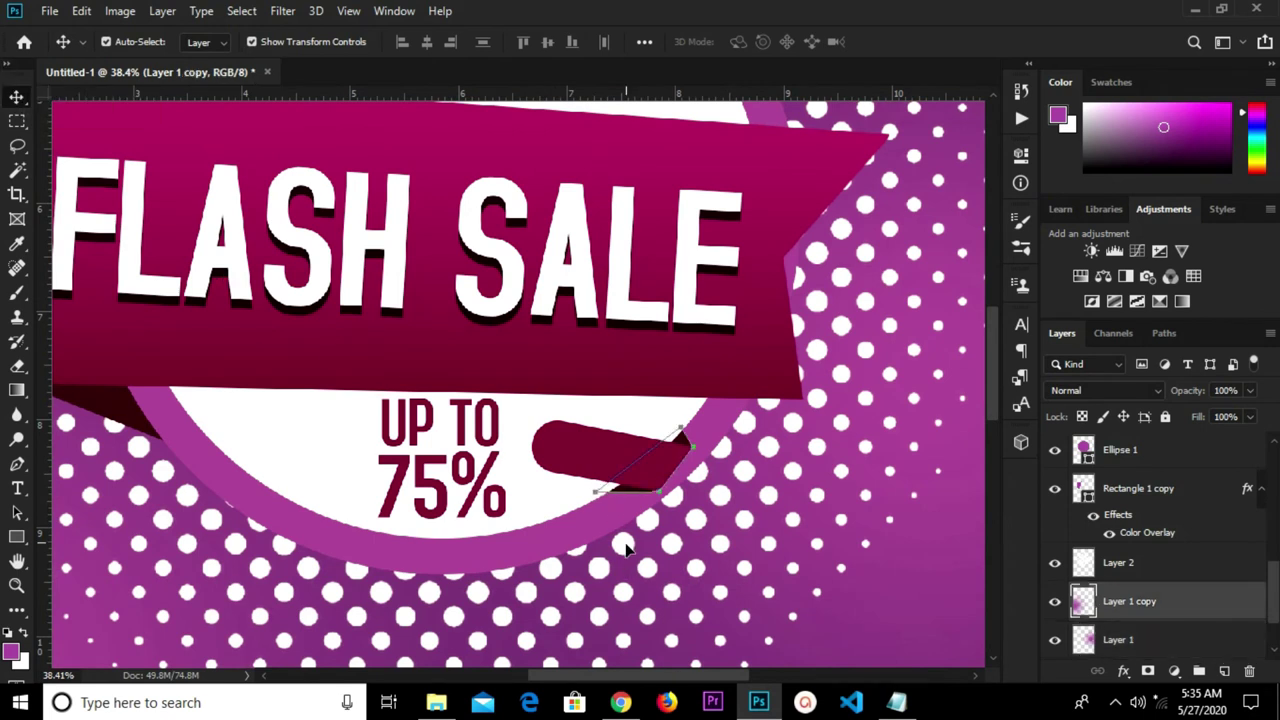
{"action": "right_click", "coordinate": [650, 487]}
{"action": "key", "text": "Escape"}
Convert the fold's Pen path into a selection, deselect it, and activate the Move tool with the whole poster in view.
{"action": "scroll", "coordinate": [650, 477], "scroll_direction": "up", "scroll_amount": 3}
{"action": "scroll", "coordinate": [650, 477], "scroll_direction": "up", "scroll_amount": 1}
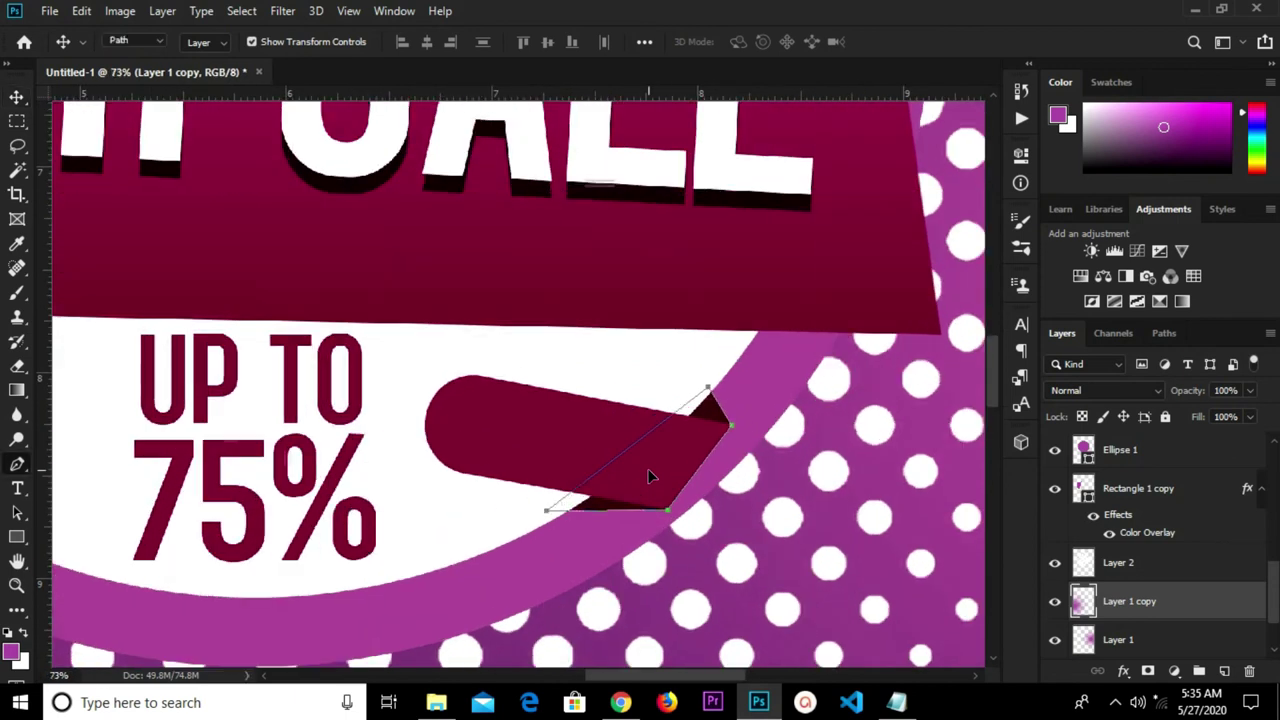
{"action": "key", "text": "p"}
{"action": "right_click", "coordinate": [651, 475]}
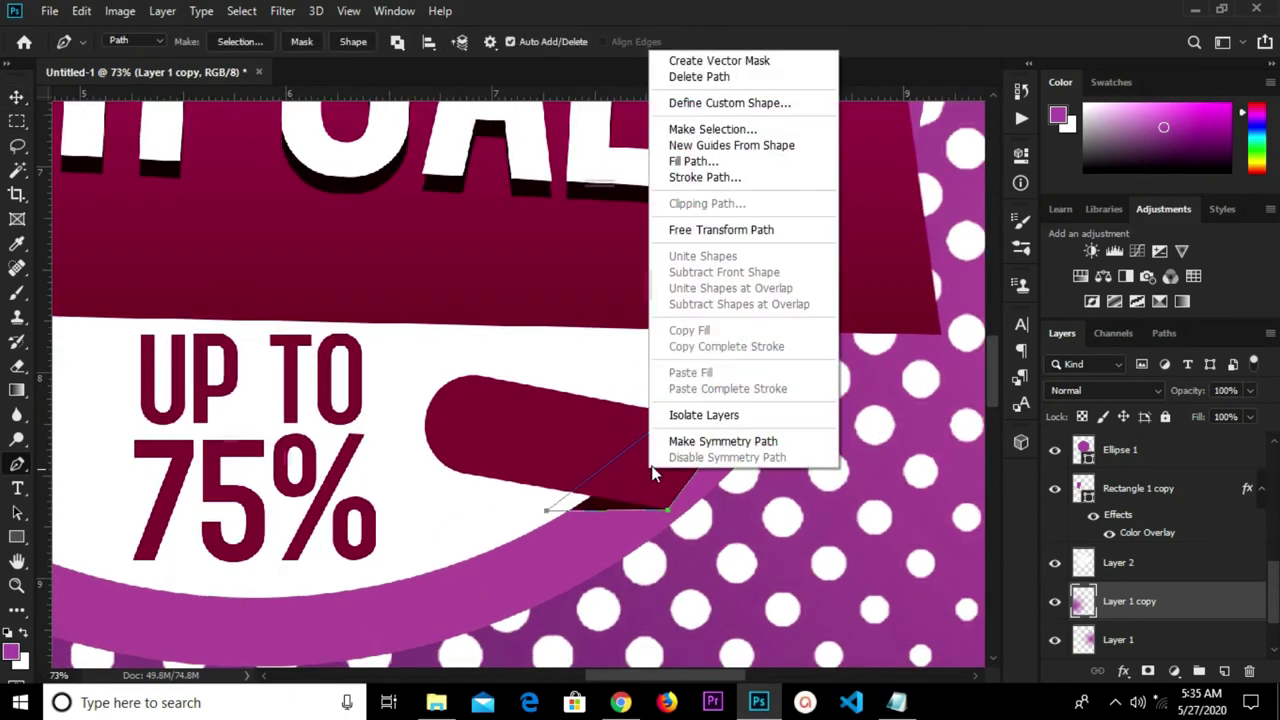
{"action": "left_click", "coordinate": [712, 129]}
{"action": "left_click", "coordinate": [722, 172]}
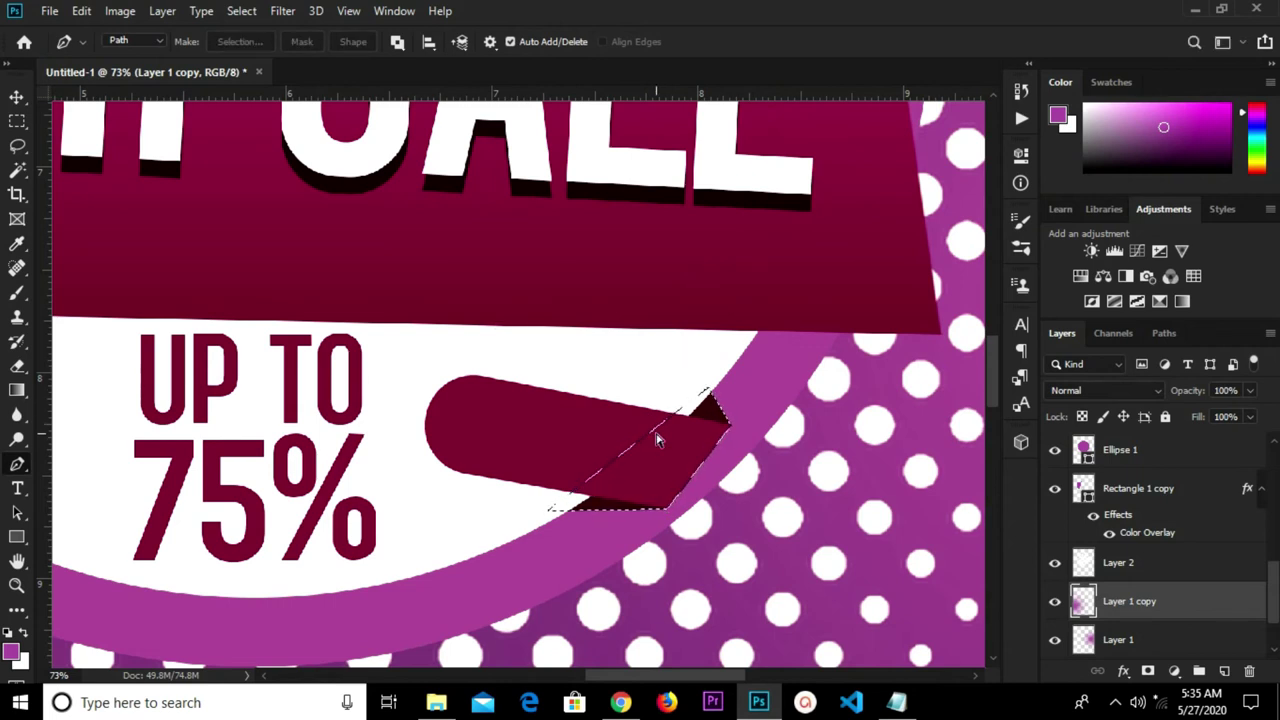
{"action": "scroll", "coordinate": [657, 440], "scroll_direction": "down", "scroll_amount": 5}
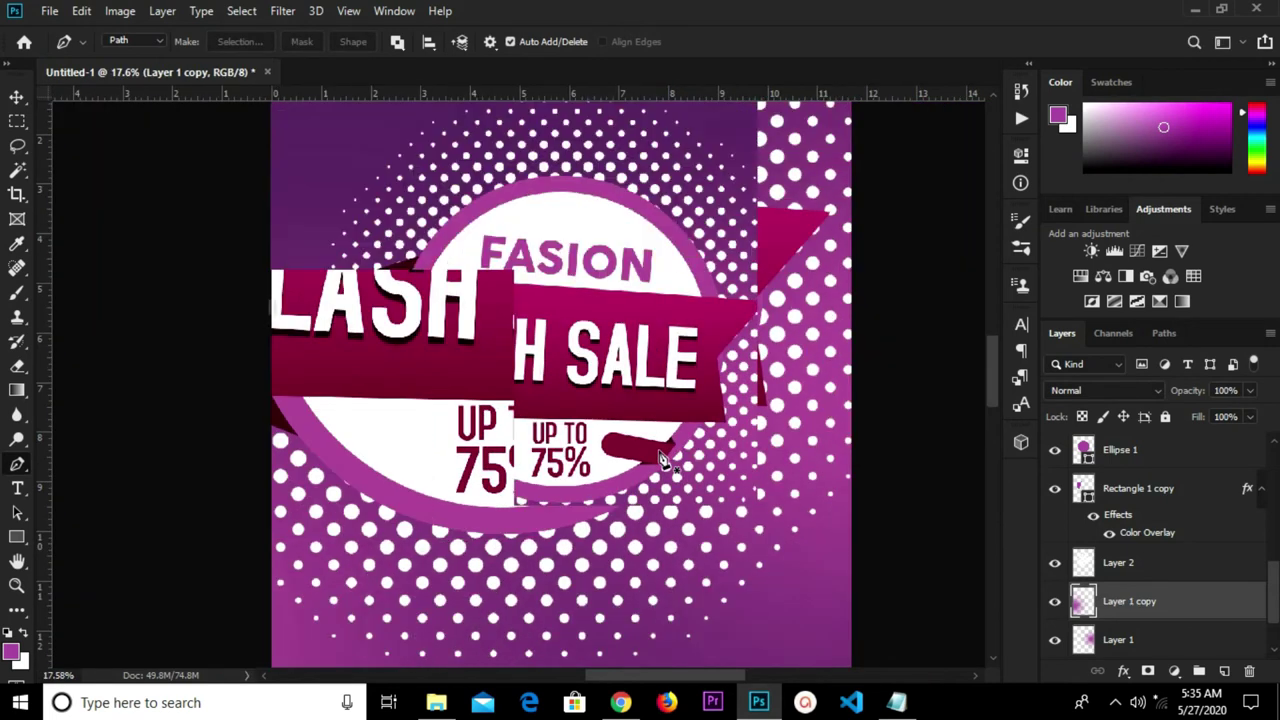
{"action": "scroll", "coordinate": [660, 460], "scroll_direction": "down", "scroll_amount": 2}
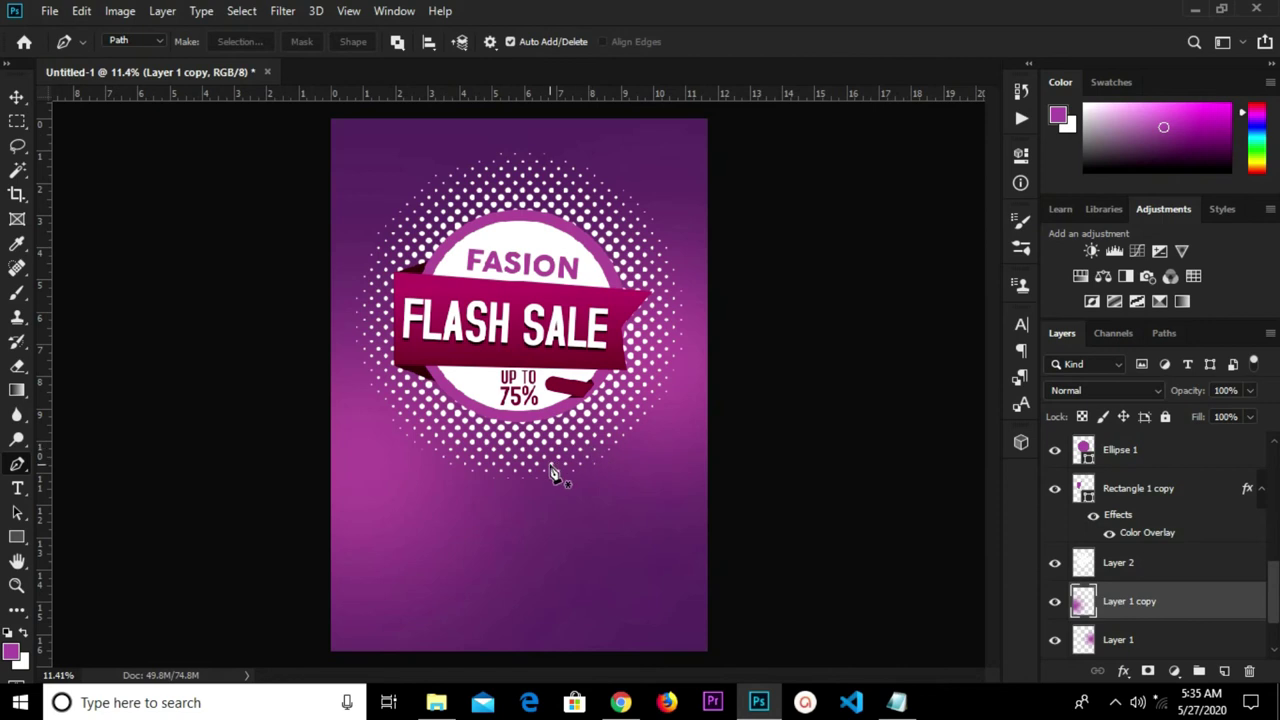
{"action": "key", "text": "v"}
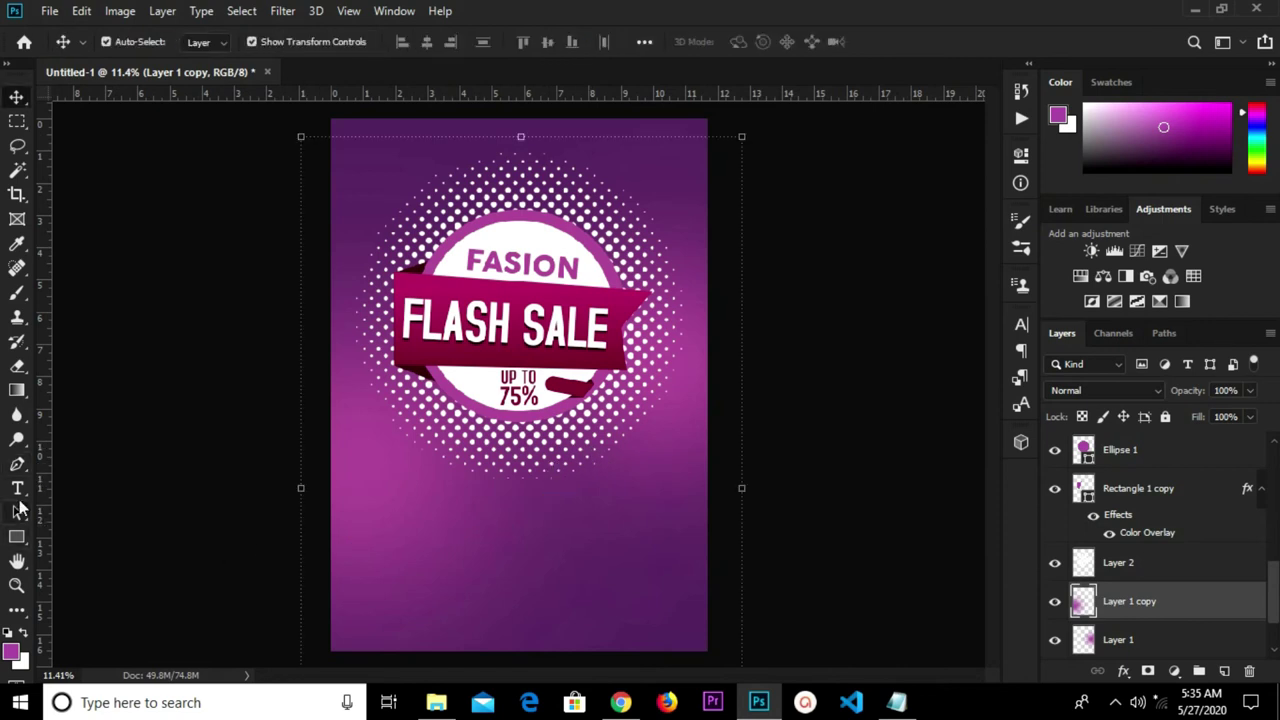
Copy the word "off" from the fashion sale notes in Notepad and paste it as a new text line below the badge in Photoshop.
{"action": "left_click", "coordinate": [897, 702]}
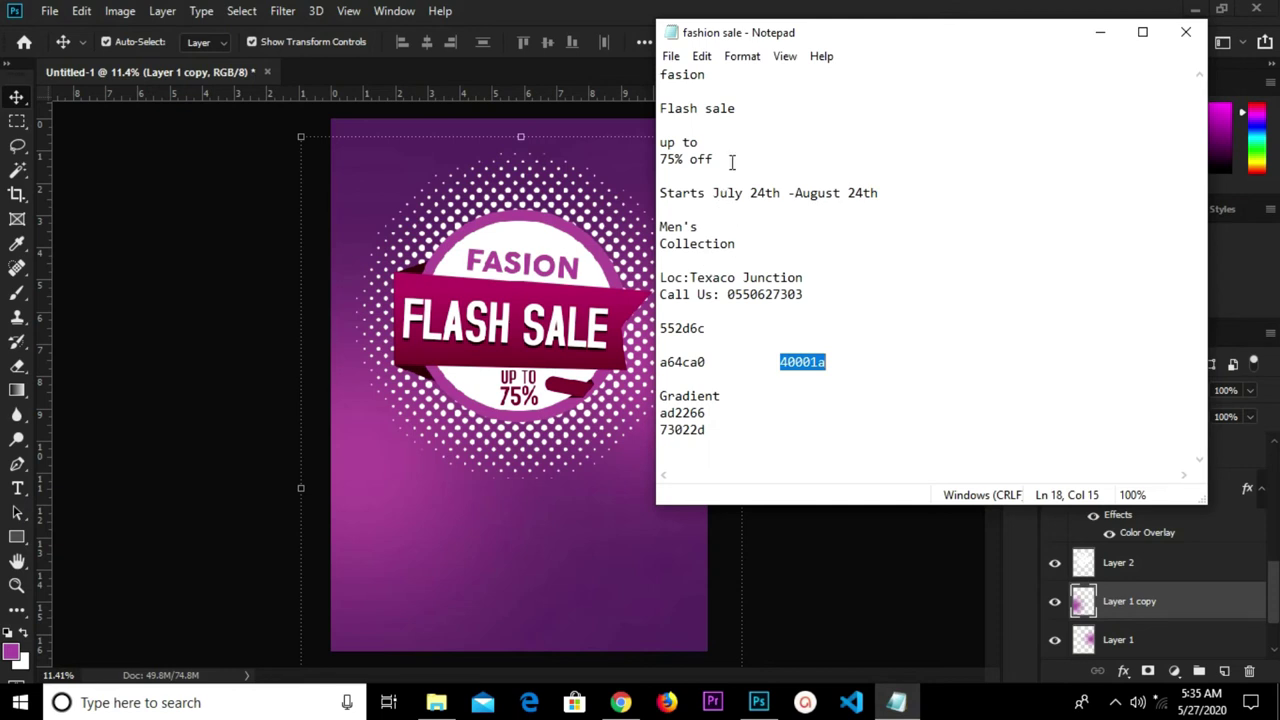
{"action": "left_click_drag", "start_coordinate": [732, 162], "coordinate": [688, 163]}
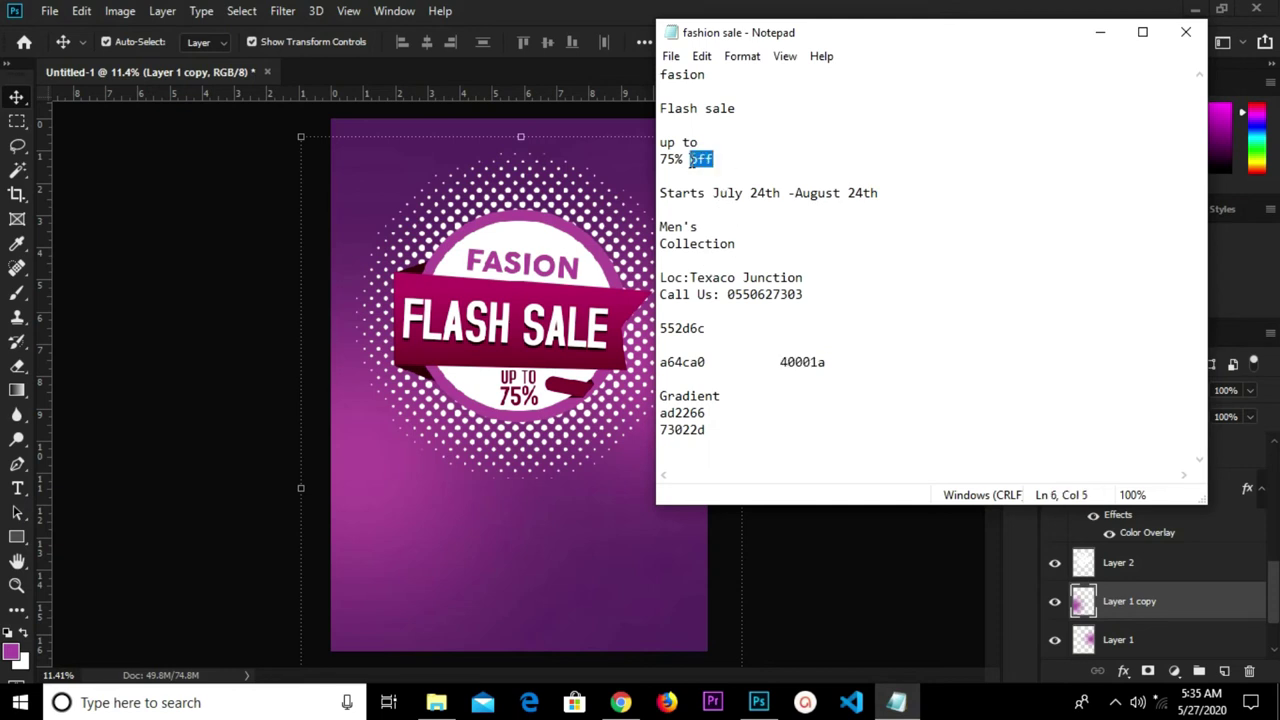
{"action": "left_click", "coordinate": [508, 507]}
{"action": "key", "text": "t"}
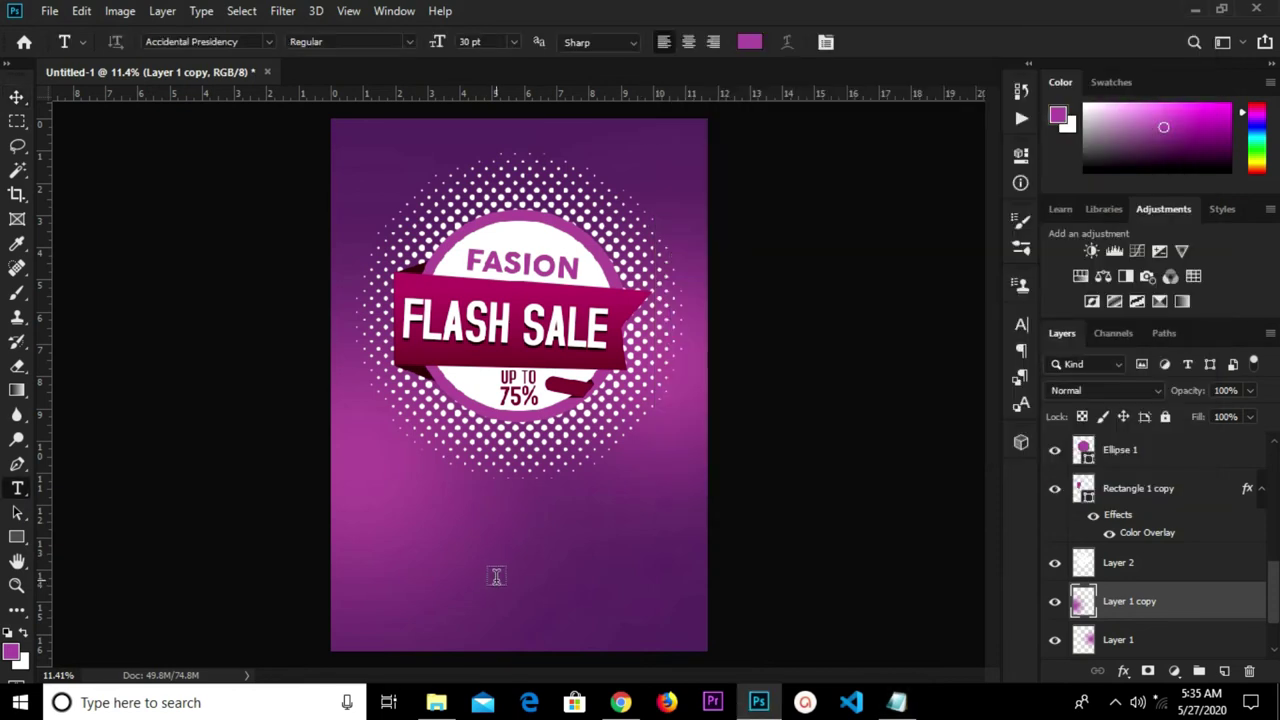
{"action": "left_click", "coordinate": [500, 562]}
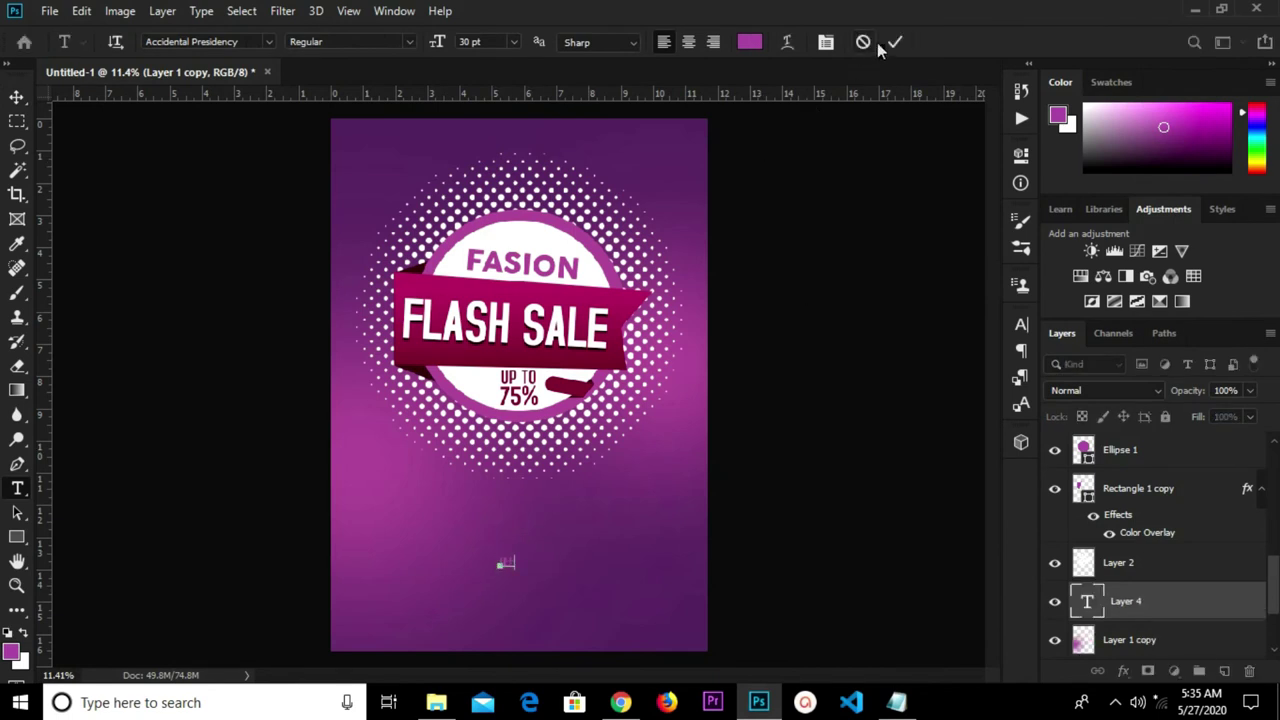
{"action": "key", "text": "ctrl+v"}
Set the OFF text colour to near-white fefbfe and scale the text up to 166.95%.
{"action": "left_click", "coordinate": [749, 42]}
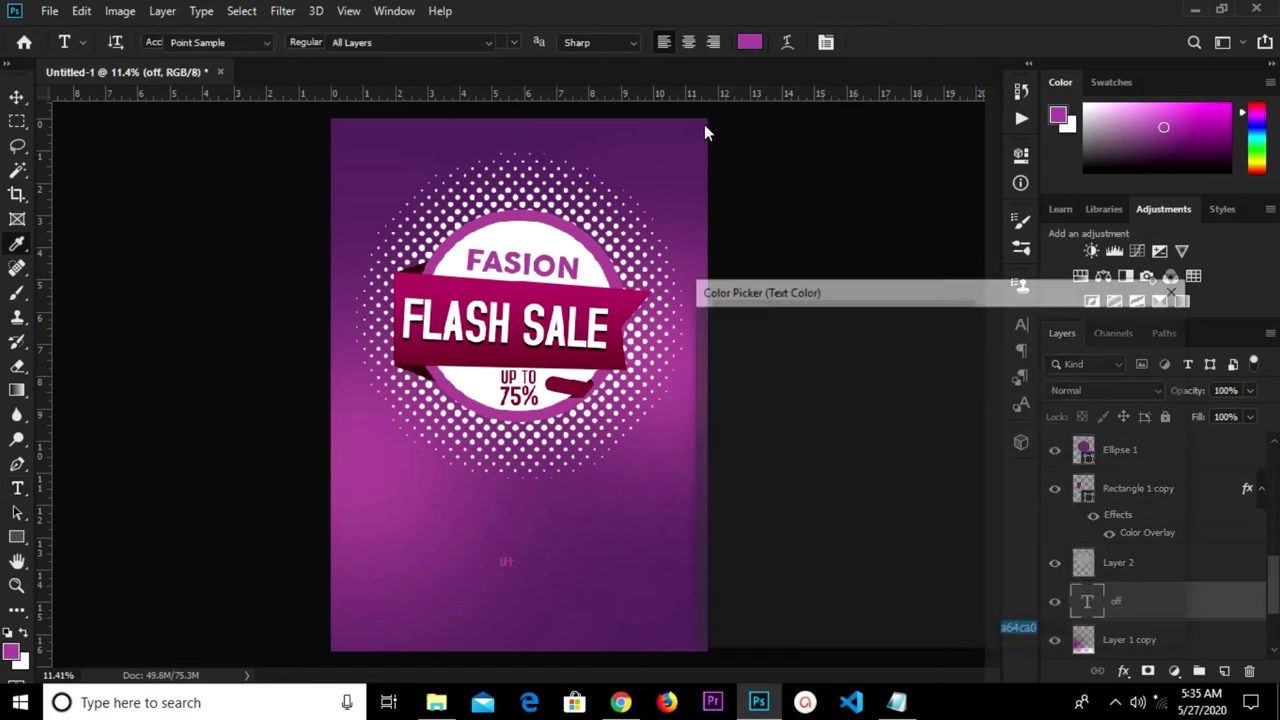
{"action": "left_click", "coordinate": [703, 334]}
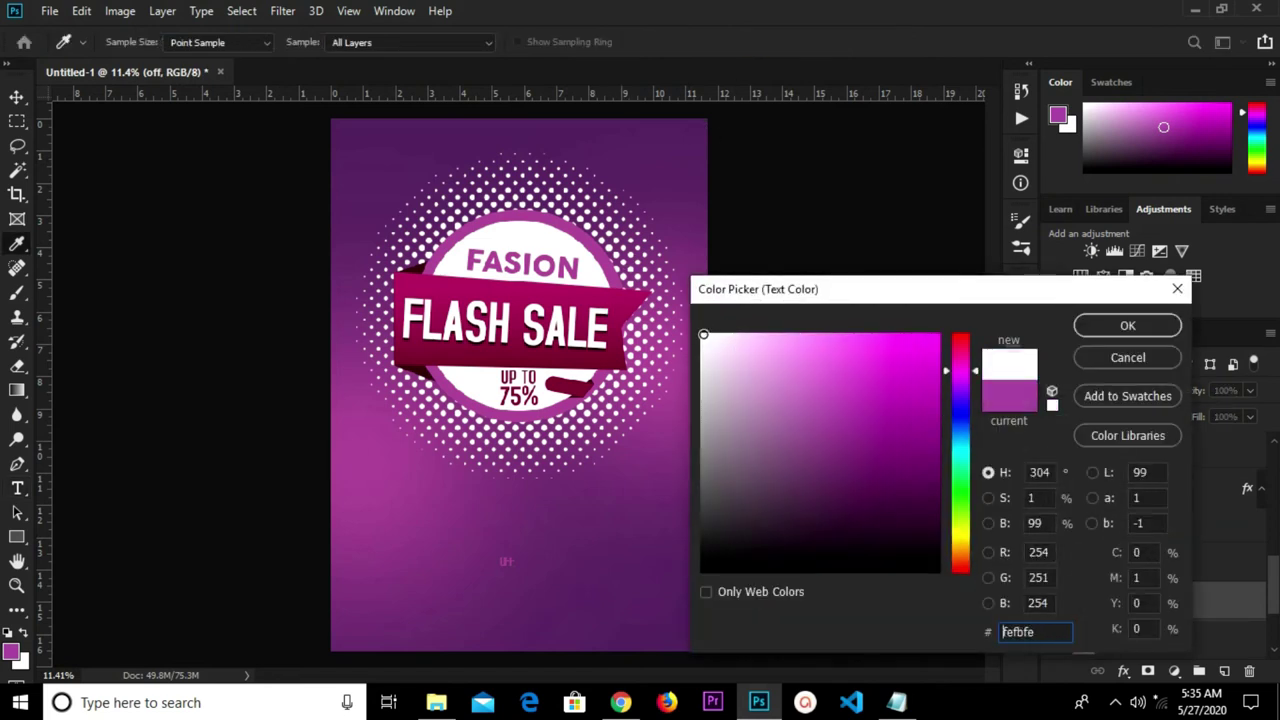
{"action": "left_click", "coordinate": [1130, 328]}
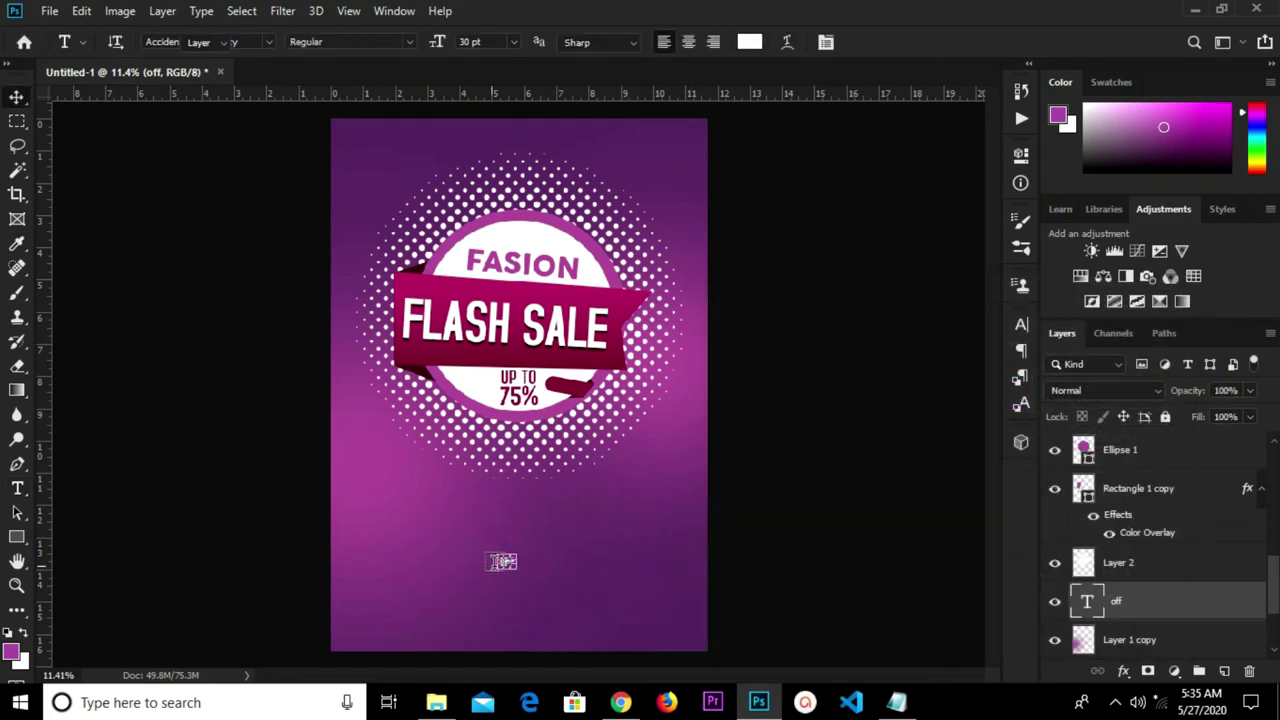
{"action": "key", "text": "v"}
{"action": "key", "text": "ctrl+t"}
{"action": "left_click_drag", "start_coordinate": [518, 571], "coordinate": [536, 578]}
{"action": "left_click", "coordinate": [899, 42]}
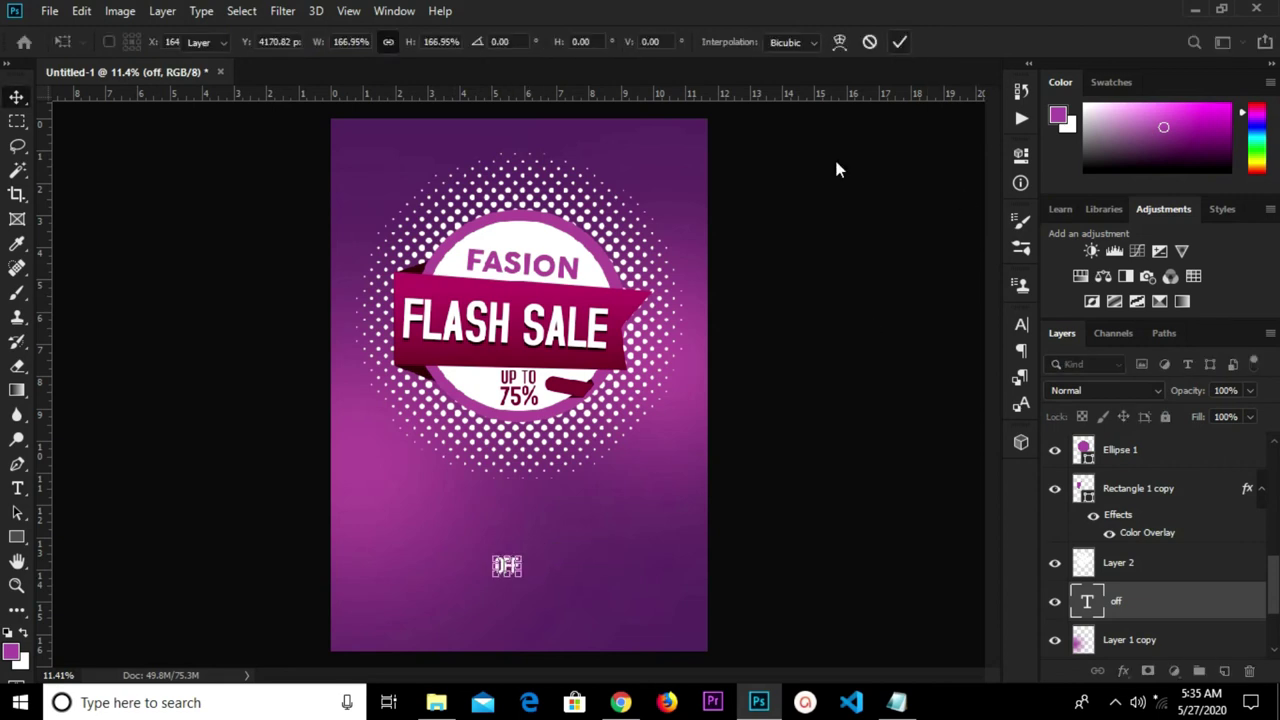
Move the OFF text up beside the maroon tag and bring its layer to the top of the layer stack.
{"action": "scroll", "coordinate": [507, 566], "scroll_direction": "up", "scroll_amount": 6}
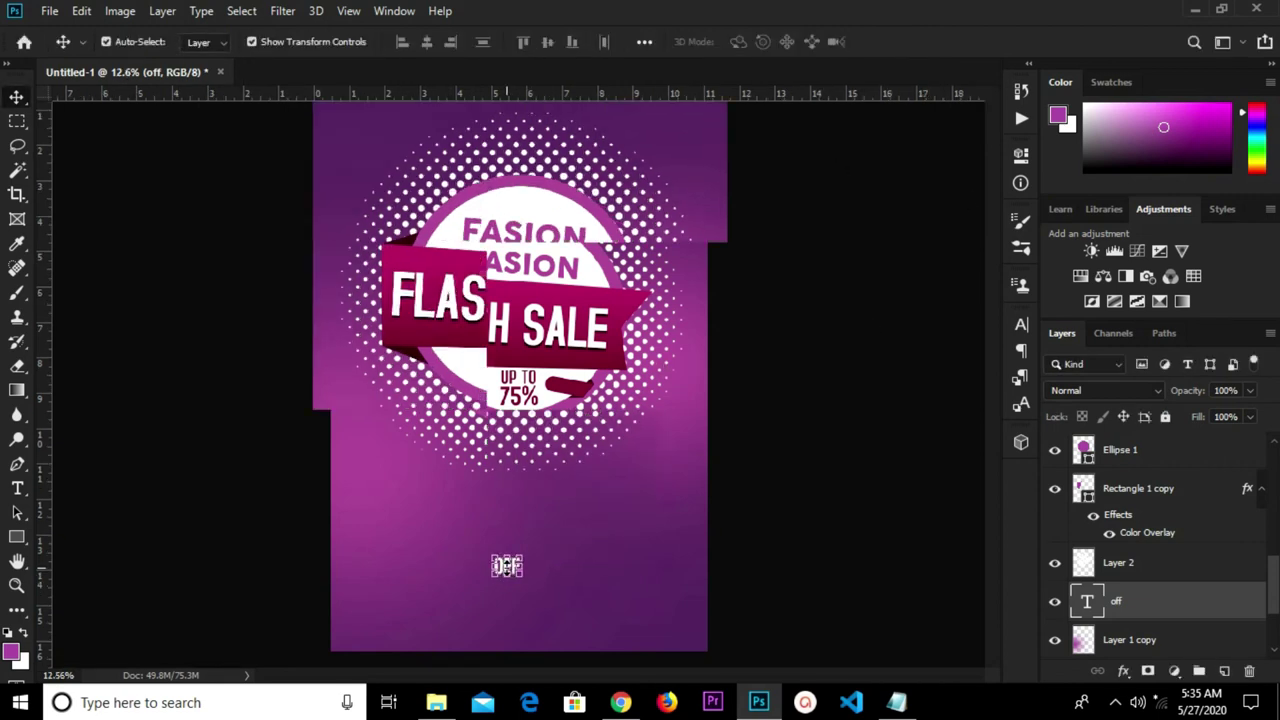
{"action": "left_click_drag", "start_coordinate": [508, 548], "coordinate": [603, 287]}
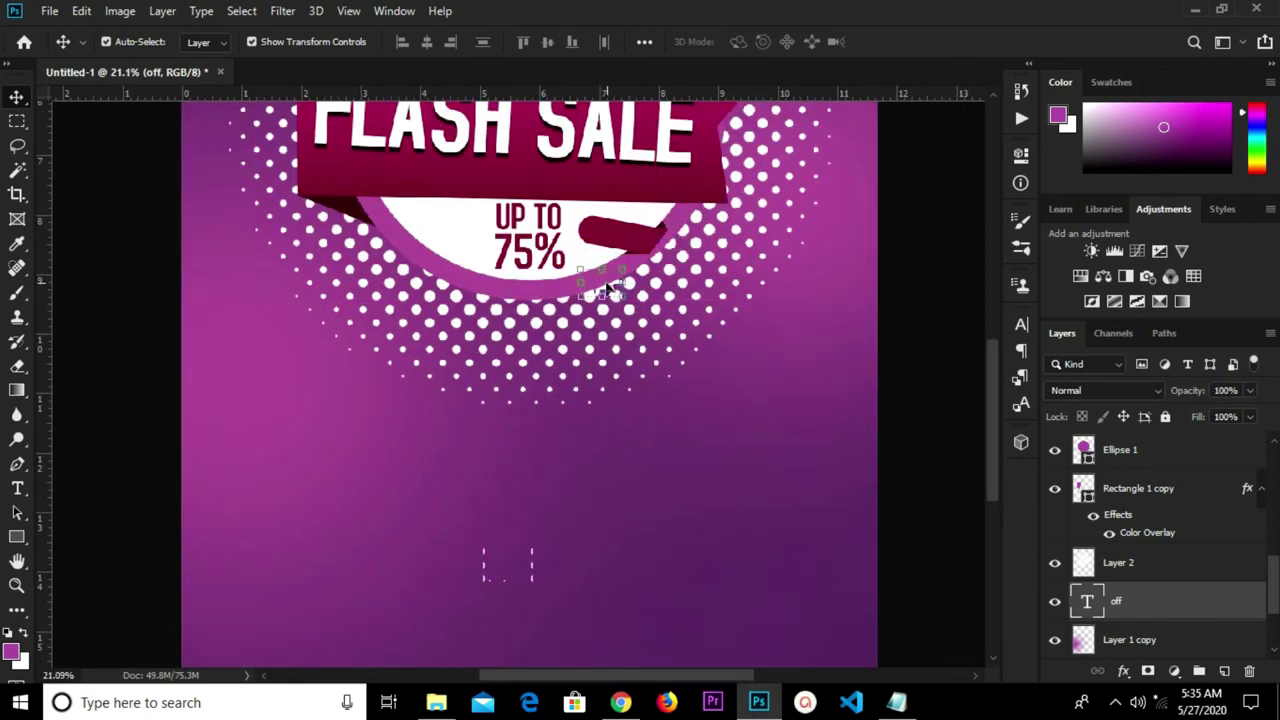
{"action": "left_click_drag", "start_coordinate": [1148, 611], "coordinate": [1143, 444]}
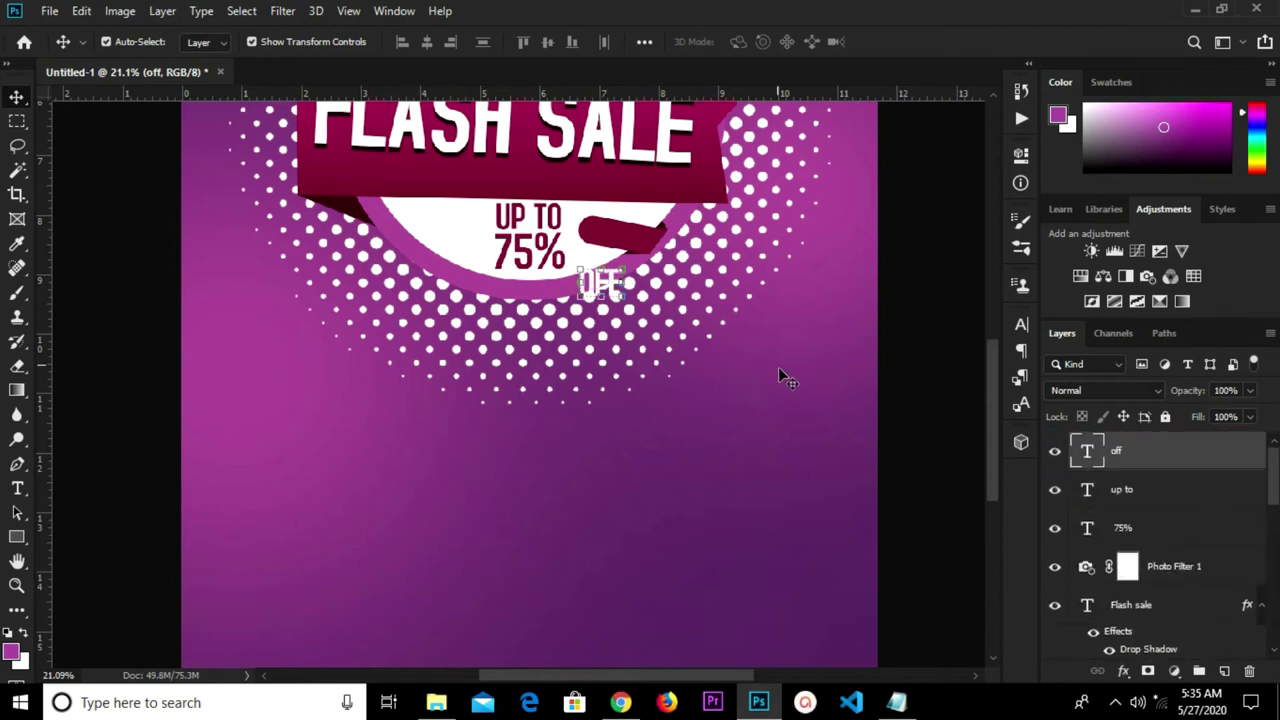
Fit the OFF text onto the maroon tag, scaling it to 82.48% and rotating it 11.82° to follow the tag's tilt.
{"action": "scroll", "coordinate": [593, 284], "scroll_direction": "up", "scroll_amount": 5}
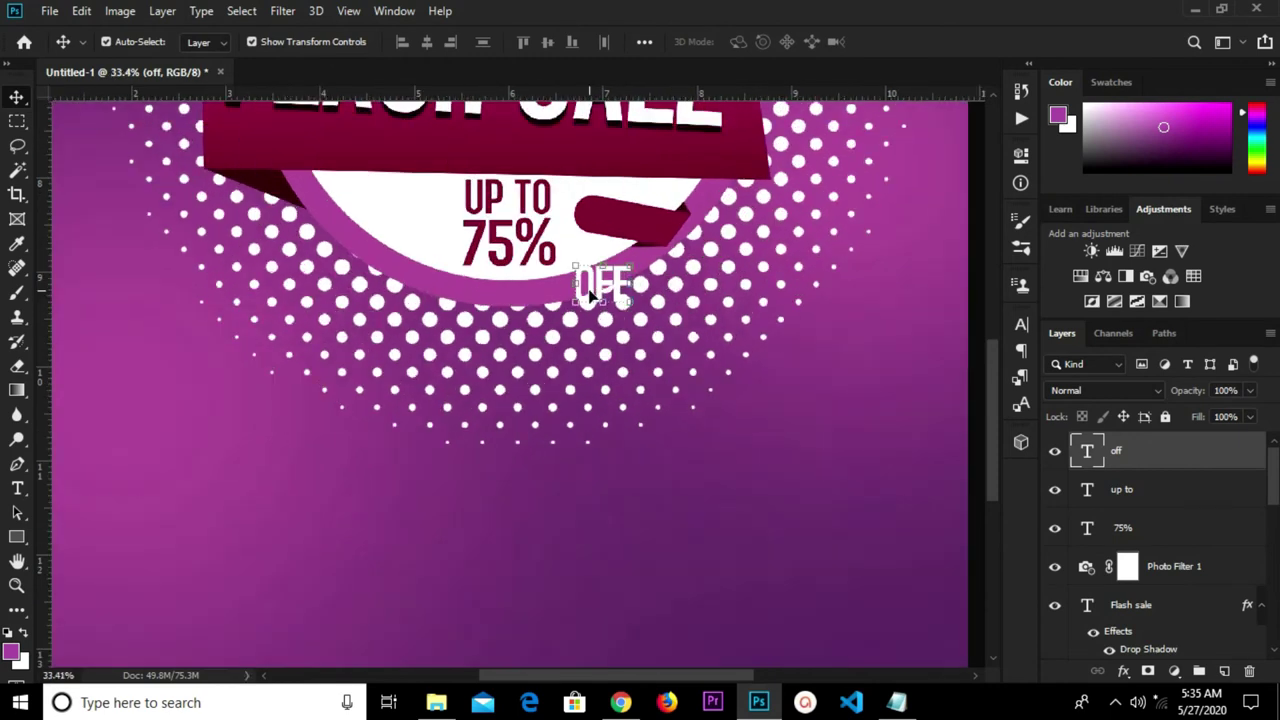
{"action": "left_click_drag", "start_coordinate": [573, 308], "coordinate": [616, 212]}
{"action": "key", "text": "Return"}
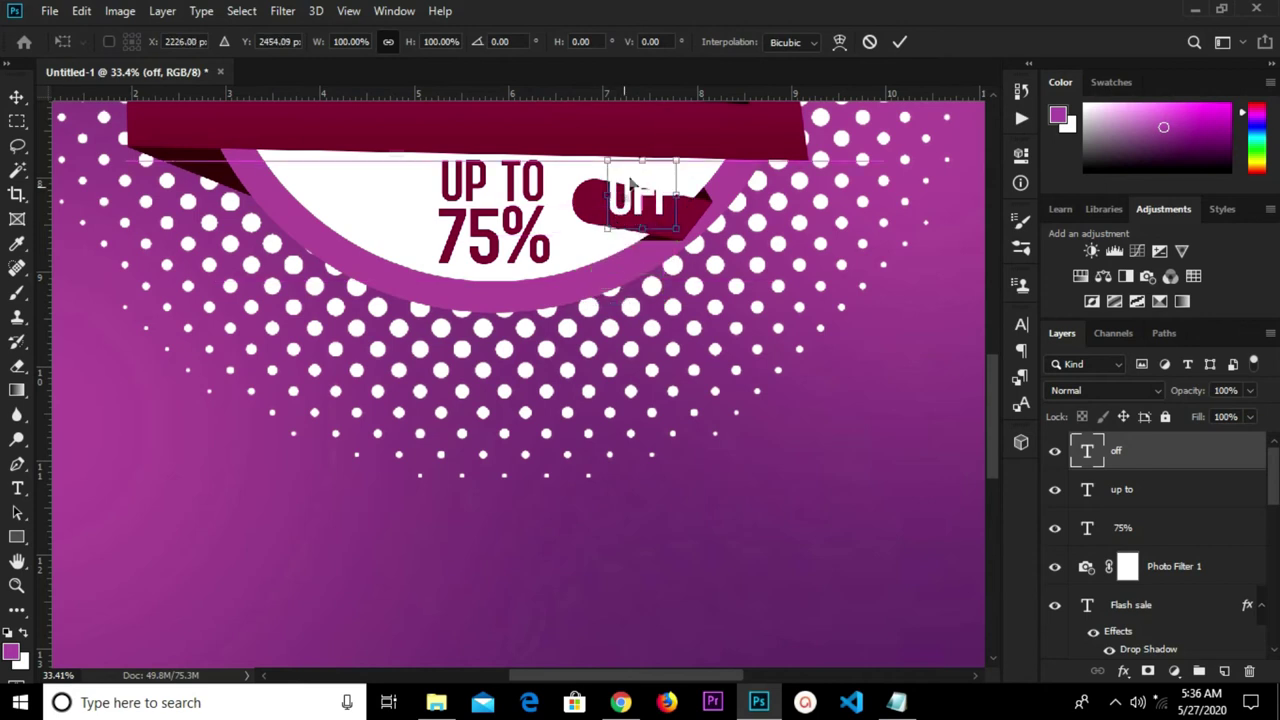
{"action": "scroll", "coordinate": [651, 171], "scroll_direction": "up", "scroll_amount": 2}
{"action": "mouse_move", "coordinate": [682, 158]}
{"action": "left_mouse_down"}
{"action": "mouse_move", "coordinate": [666, 174]}
{"action": "mouse_move", "coordinate": [681, 172]}
{"action": "left_mouse_up"}
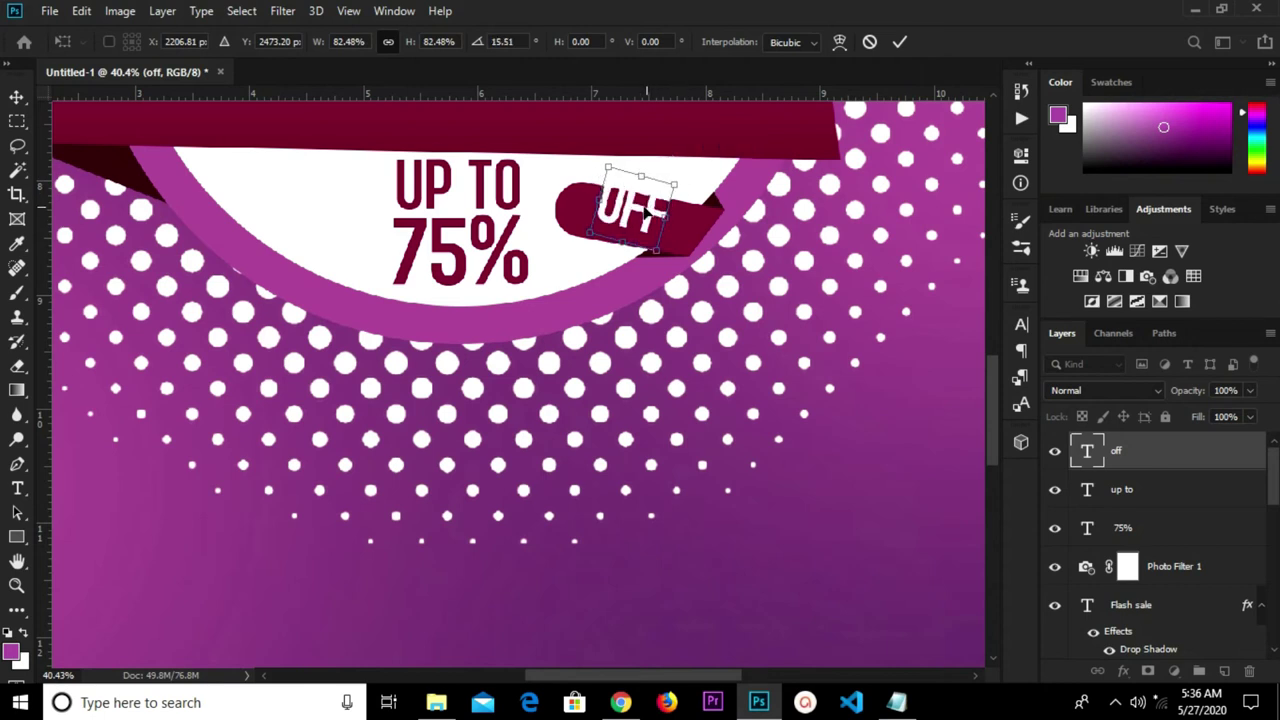
{"action": "left_click_drag", "start_coordinate": [637, 212], "coordinate": [637, 224]}
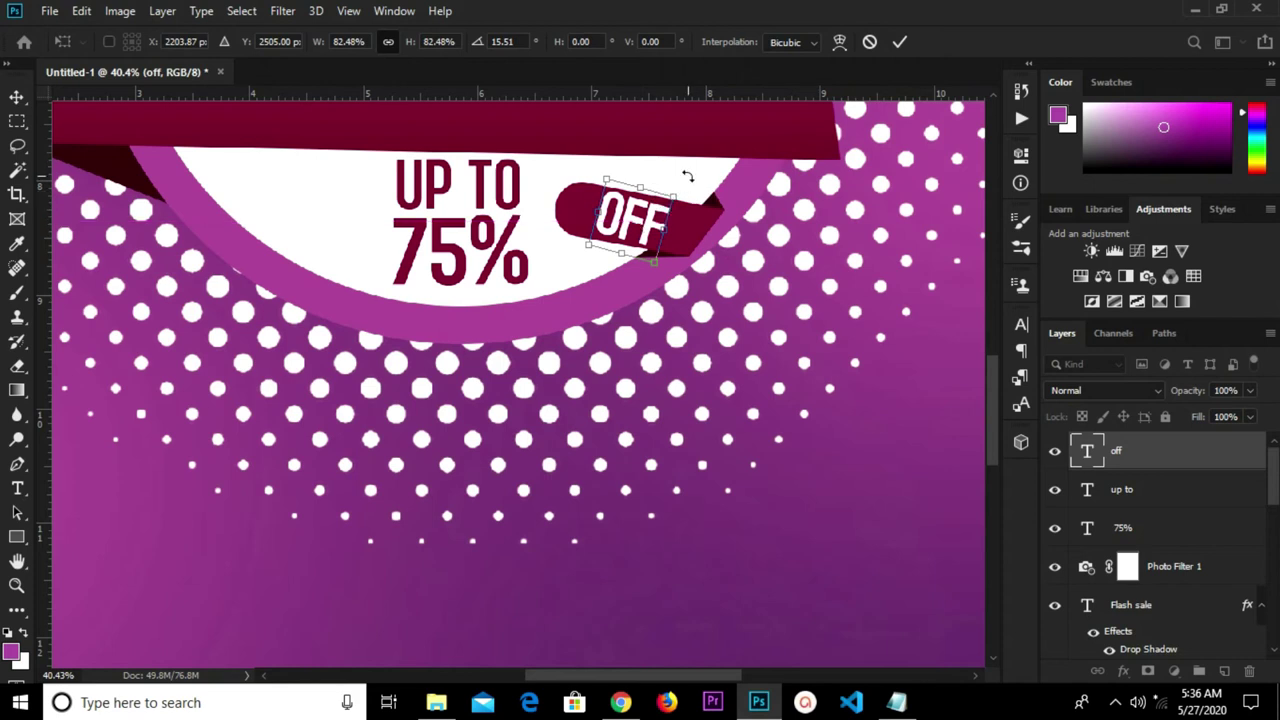
{"action": "left_click_drag", "start_coordinate": [686, 173], "coordinate": [686, 148]}
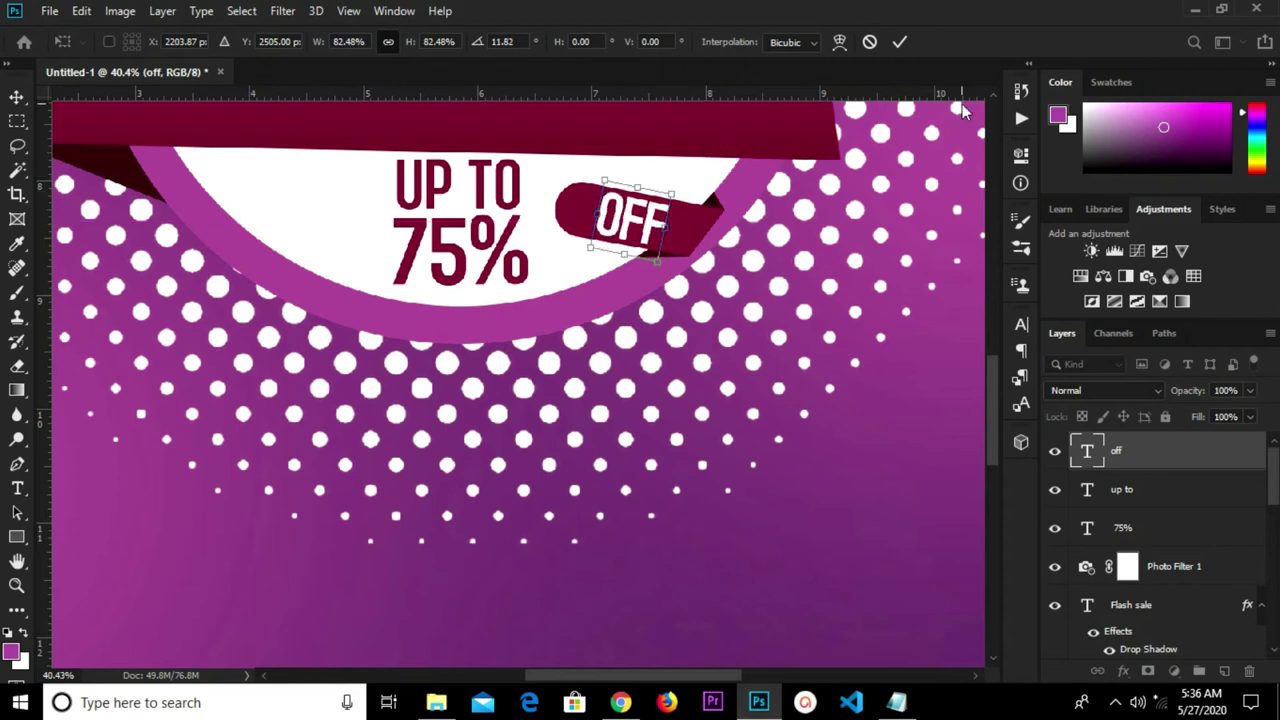
{"action": "left_click", "coordinate": [898, 44]}
Group all badge layers from the off text down to Layer 2, and toggle the group's visibility to check its contents.
{"action": "scroll", "coordinate": [791, 271], "scroll_direction": "down", "scroll_amount": 5}
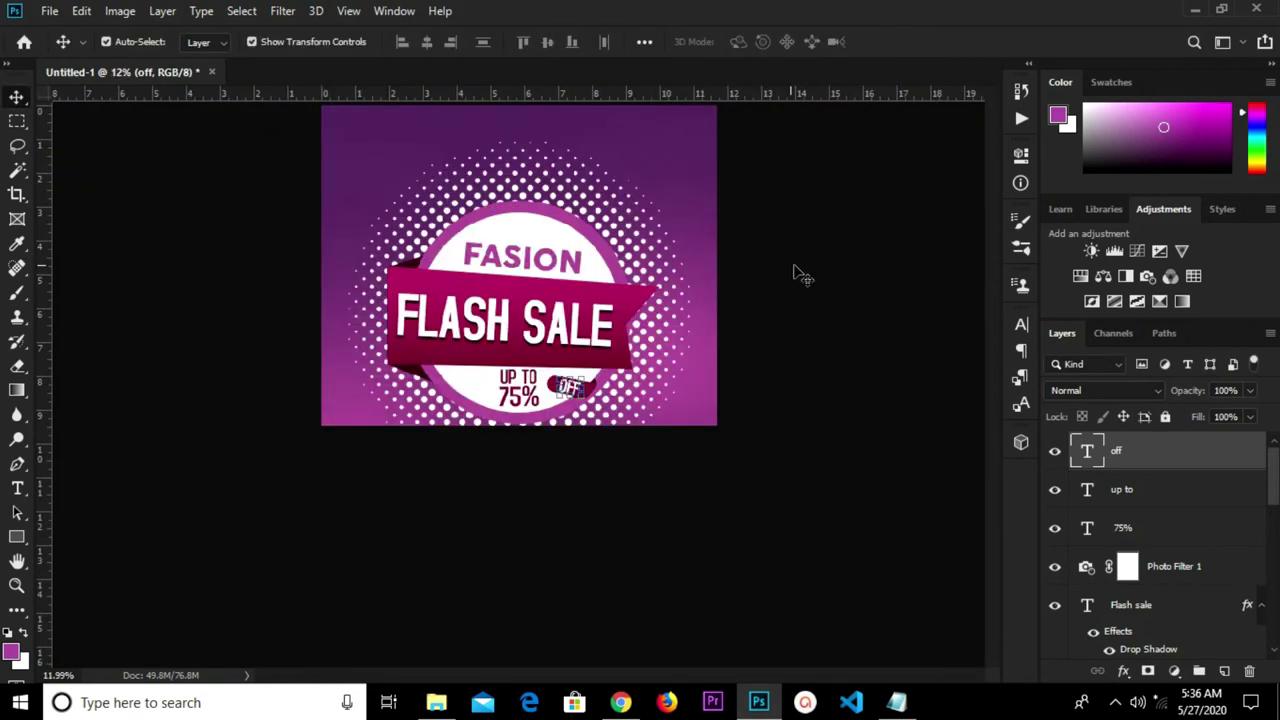
{"action": "scroll", "coordinate": [703, 314], "scroll_direction": "up", "scroll_amount": 2}
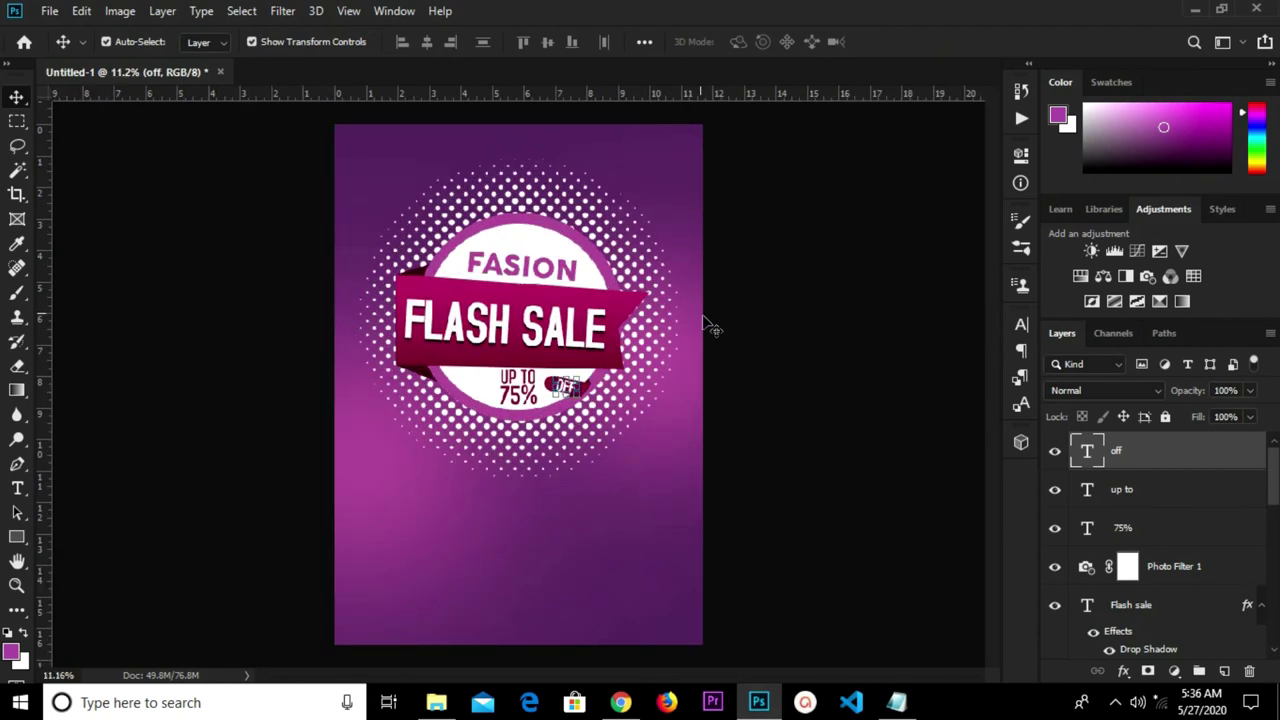
{"action": "left_click", "coordinate": [775, 325]}
{"action": "scroll", "coordinate": [778, 328], "scroll_direction": "down", "scroll_amount": 1}
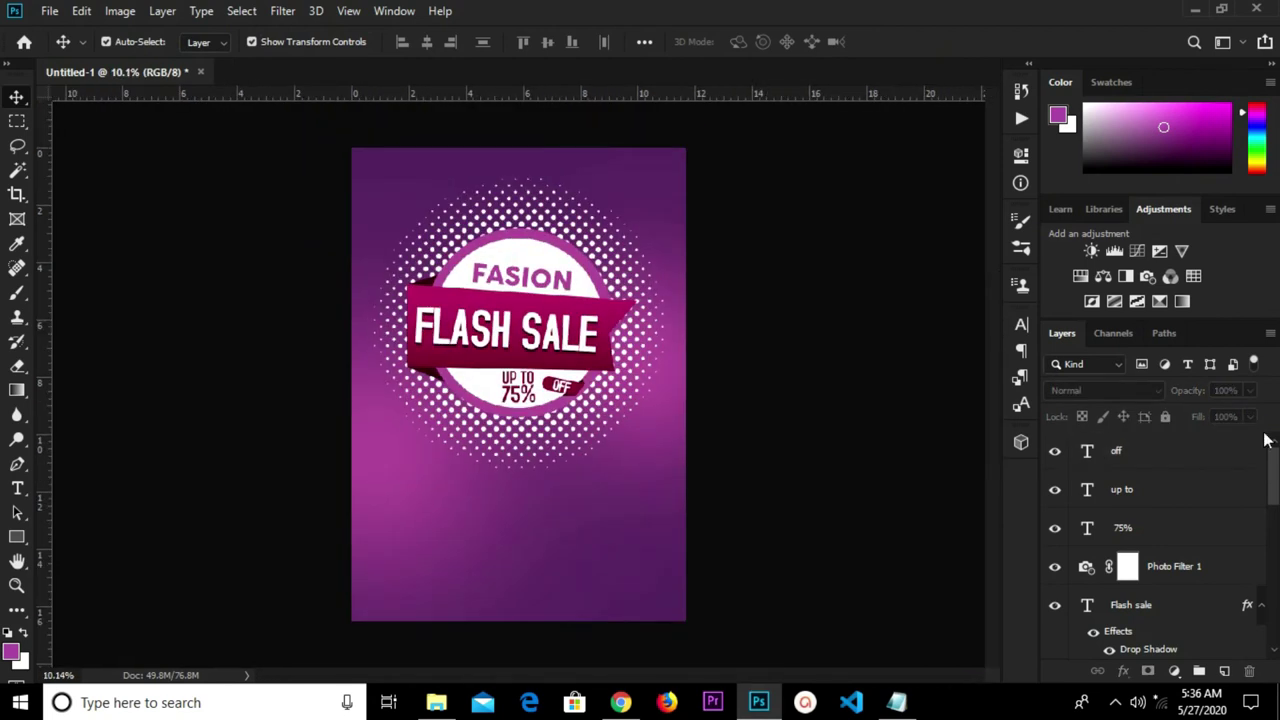
{"action": "left_click", "coordinate": [1183, 460]}
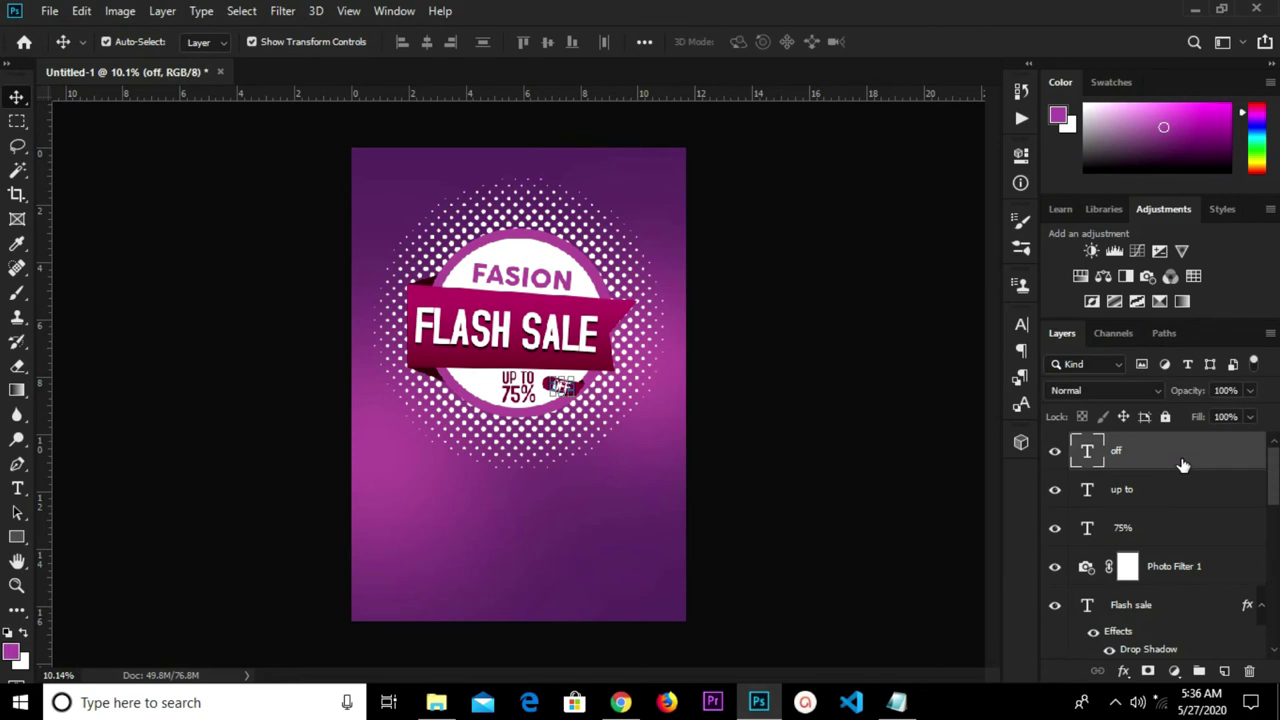
{"action": "left_click_drag", "start_coordinate": [1274, 485], "coordinate": [1273, 616]}
{"action": "left_click", "coordinate": [1168, 486]}
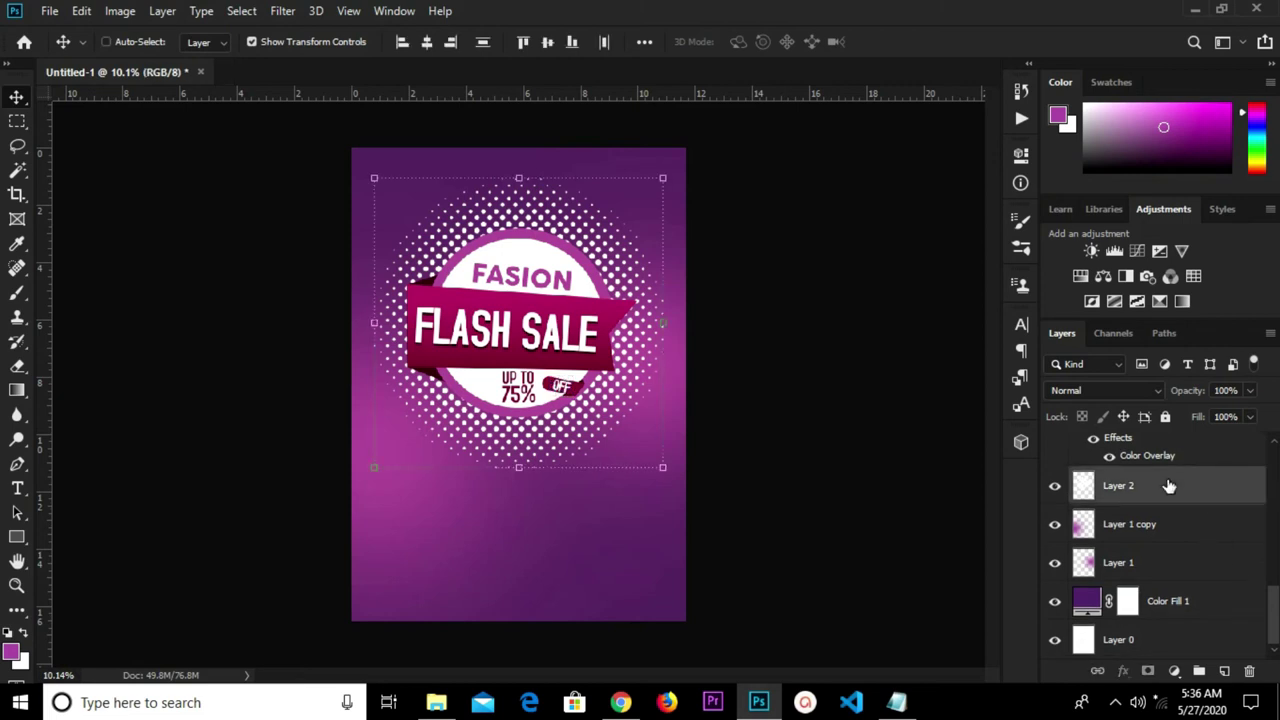
{"action": "key", "text": "ctrl+g"}
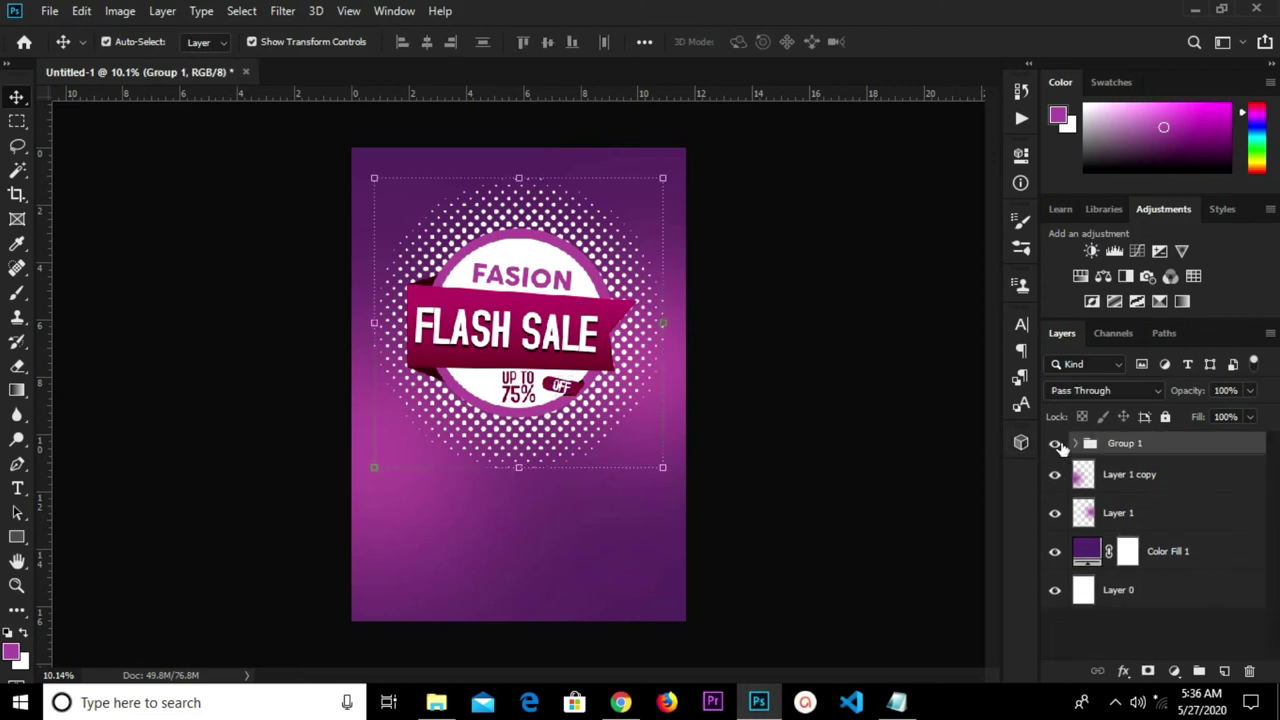
{"action": "left_click", "coordinate": [1056, 444]}
{"action": "left_click", "coordinate": [1056, 444]}
Scale the badge group to 85.05% and centre it horizontally on the canvas.
{"action": "key", "text": "ctrl+t"}
{"action": "left_click_drag", "start_coordinate": [662, 470], "coordinate": [621, 428]}
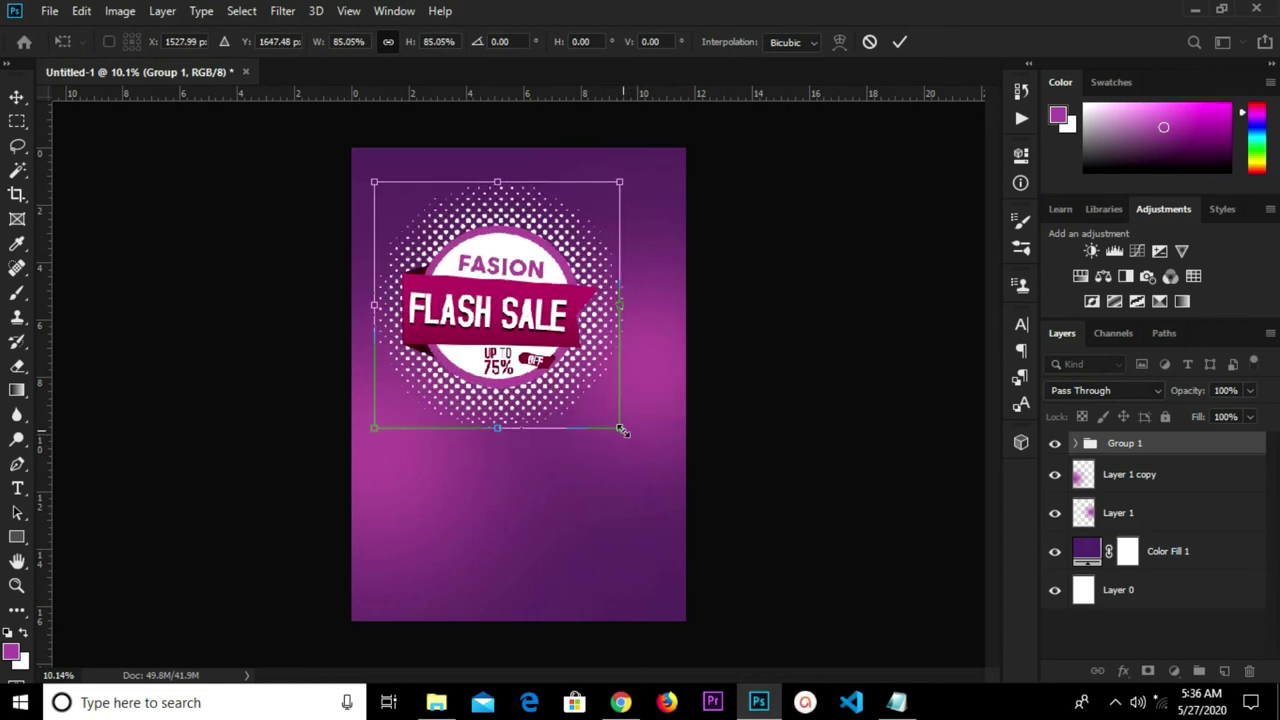
{"action": "left_click", "coordinate": [900, 43]}
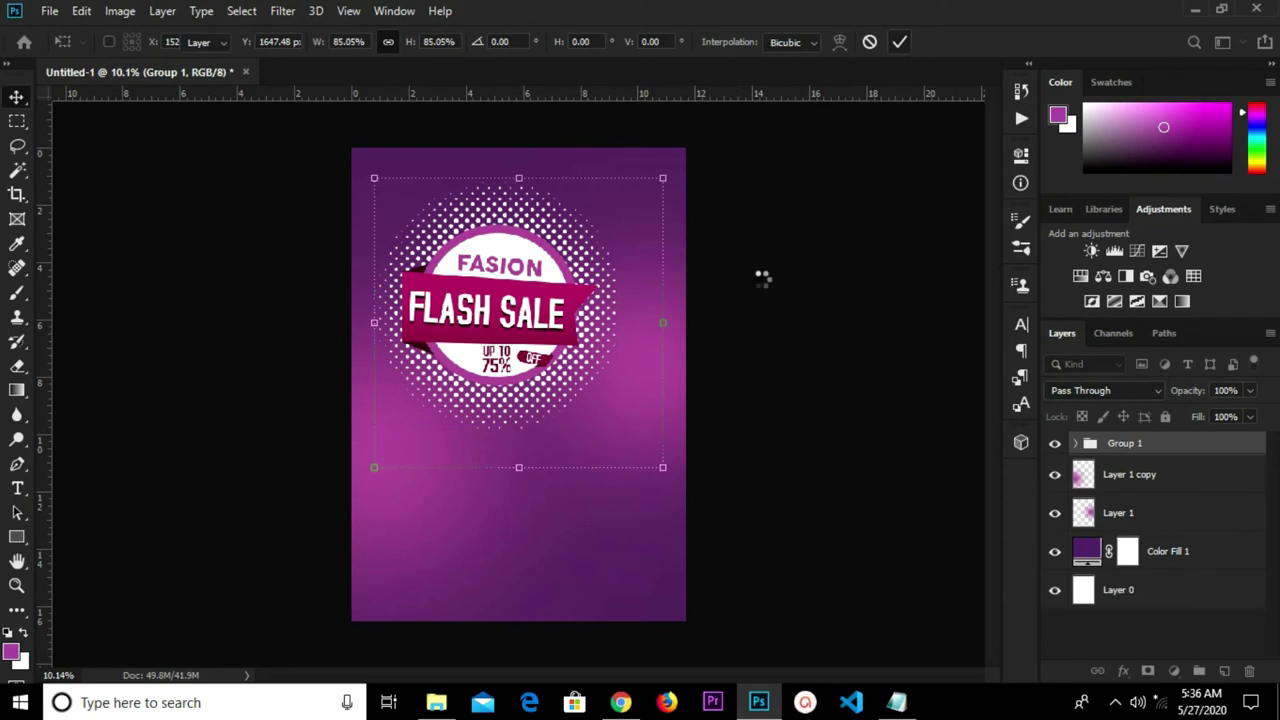
{"action": "key", "text": "ctrl+a"}
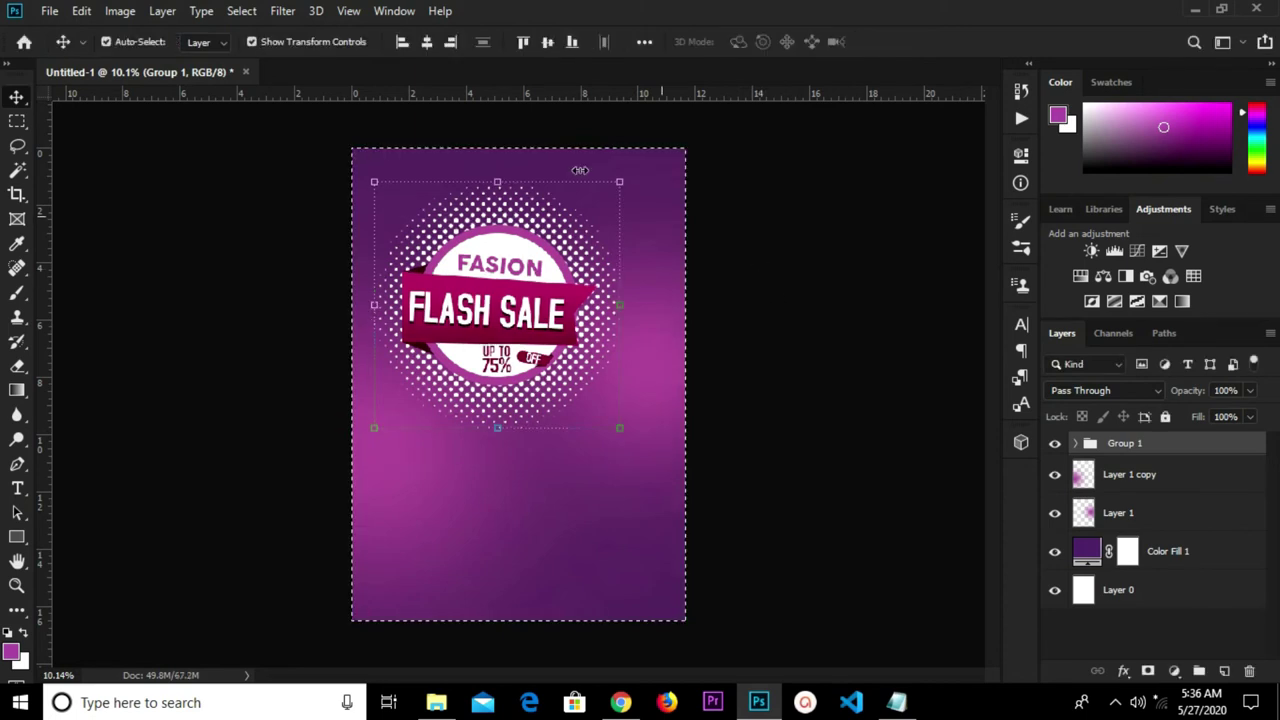
{"action": "left_click", "coordinate": [427, 44]}
{"action": "key", "text": "ctrl+d"}
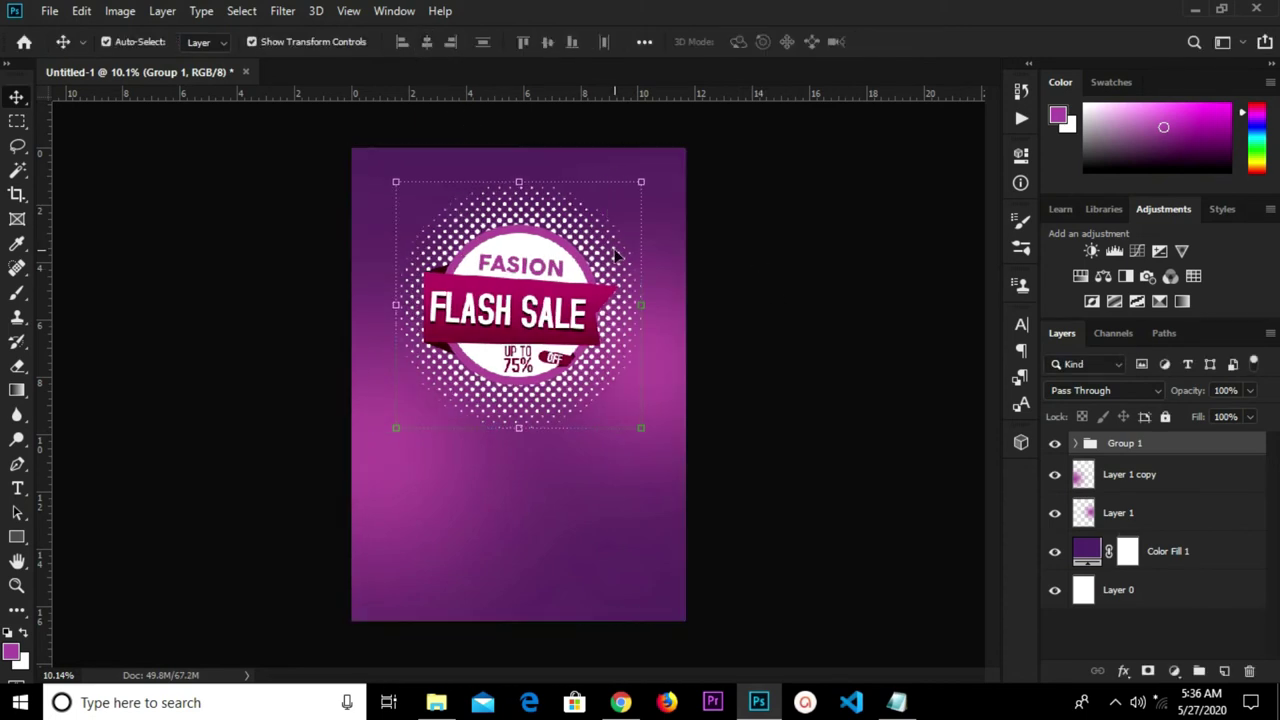
Shift the Layer 1 copy glow slightly down and left, and nudge the Layer 1 glow slightly up and right.
{"action": "left_click", "coordinate": [756, 381]}
{"action": "left_click", "coordinate": [409, 438]}
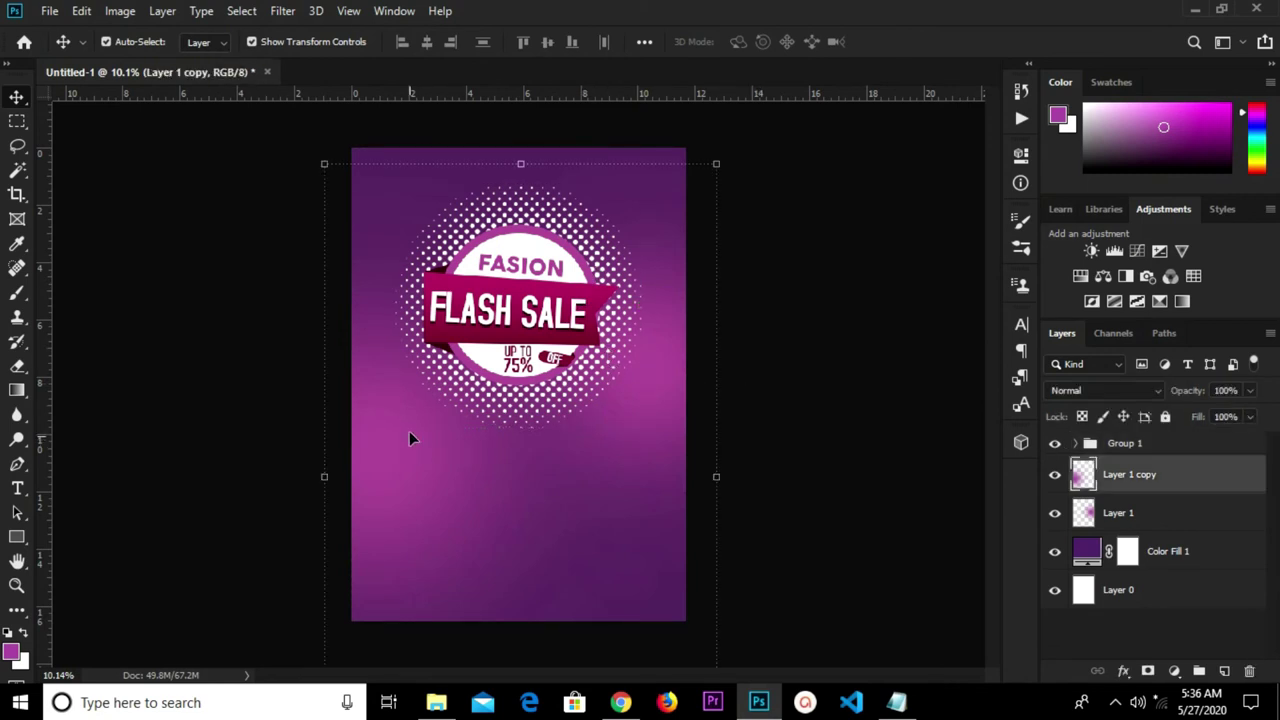
{"action": "left_click_drag", "start_coordinate": [411, 428], "coordinate": [395, 450]}
{"action": "left_click", "coordinate": [654, 391]}
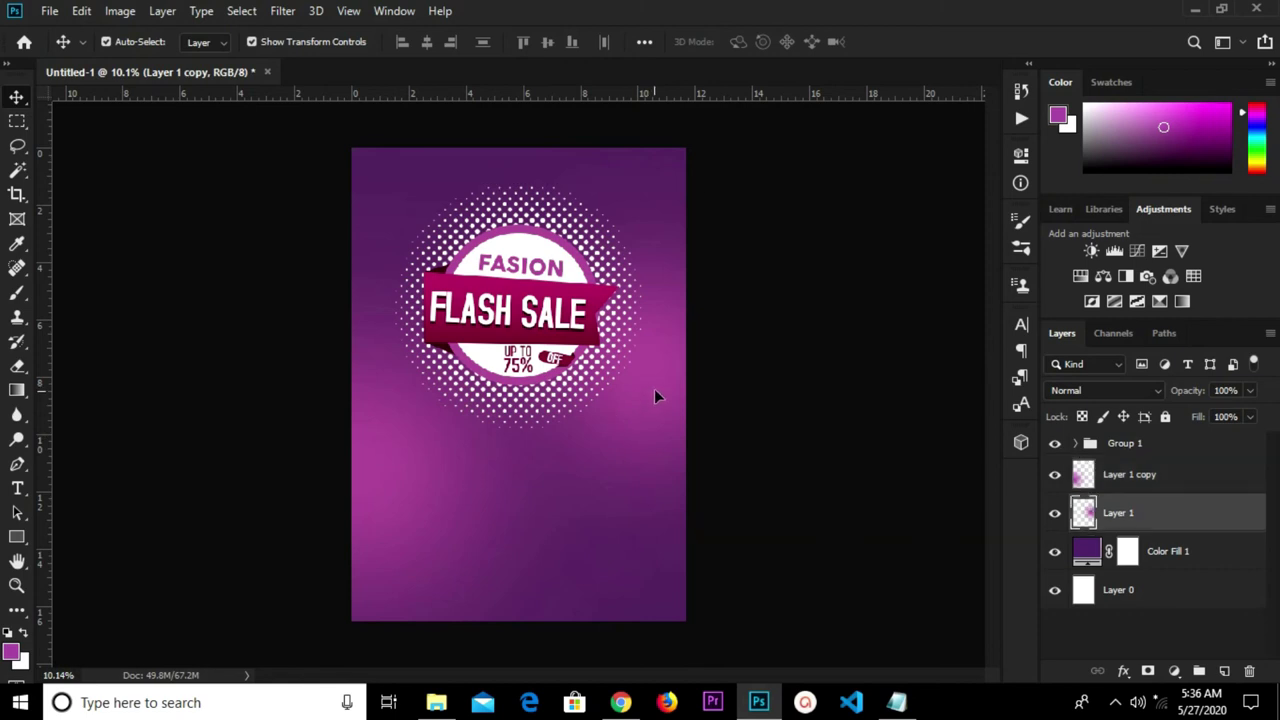
{"action": "left_click_drag", "start_coordinate": [654, 391], "coordinate": [656, 386]}
{"action": "left_click", "coordinate": [785, 380]}
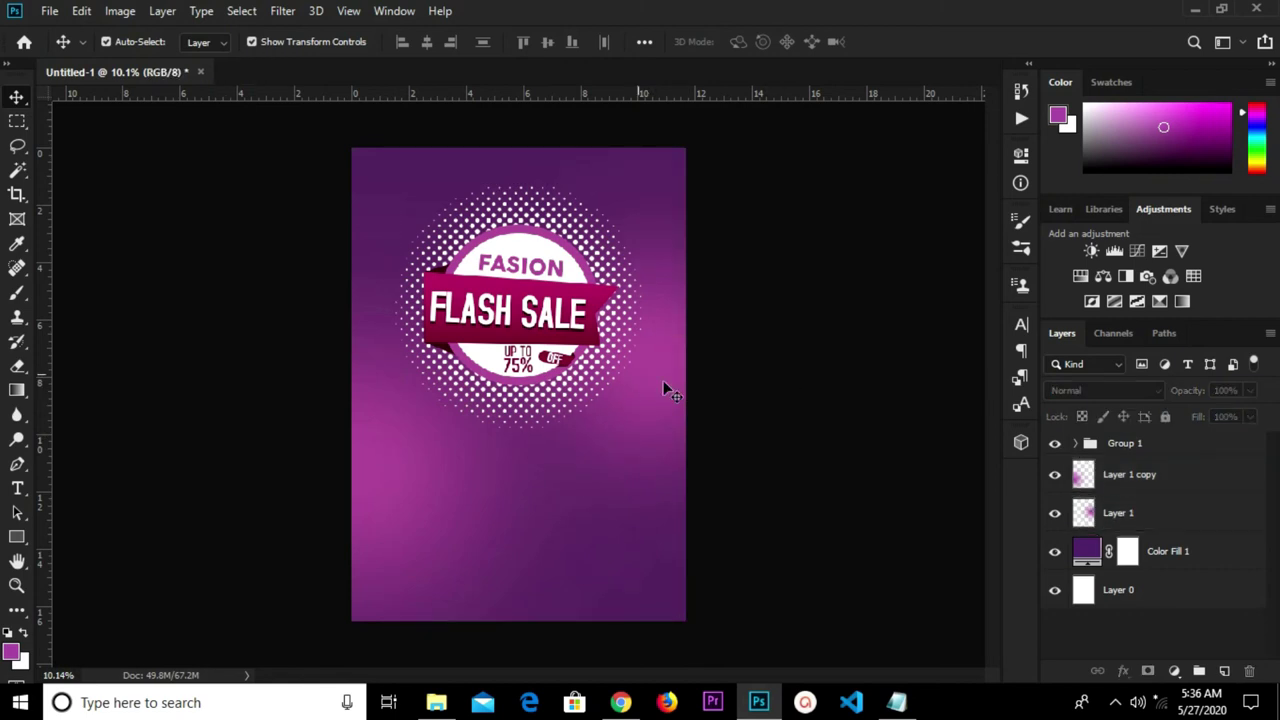
Draw a thin white rectangle without stroke, about 2573 by 21 px, as a horizontal line just below the halftone circle.
{"action": "left_click", "coordinate": [17, 536]}
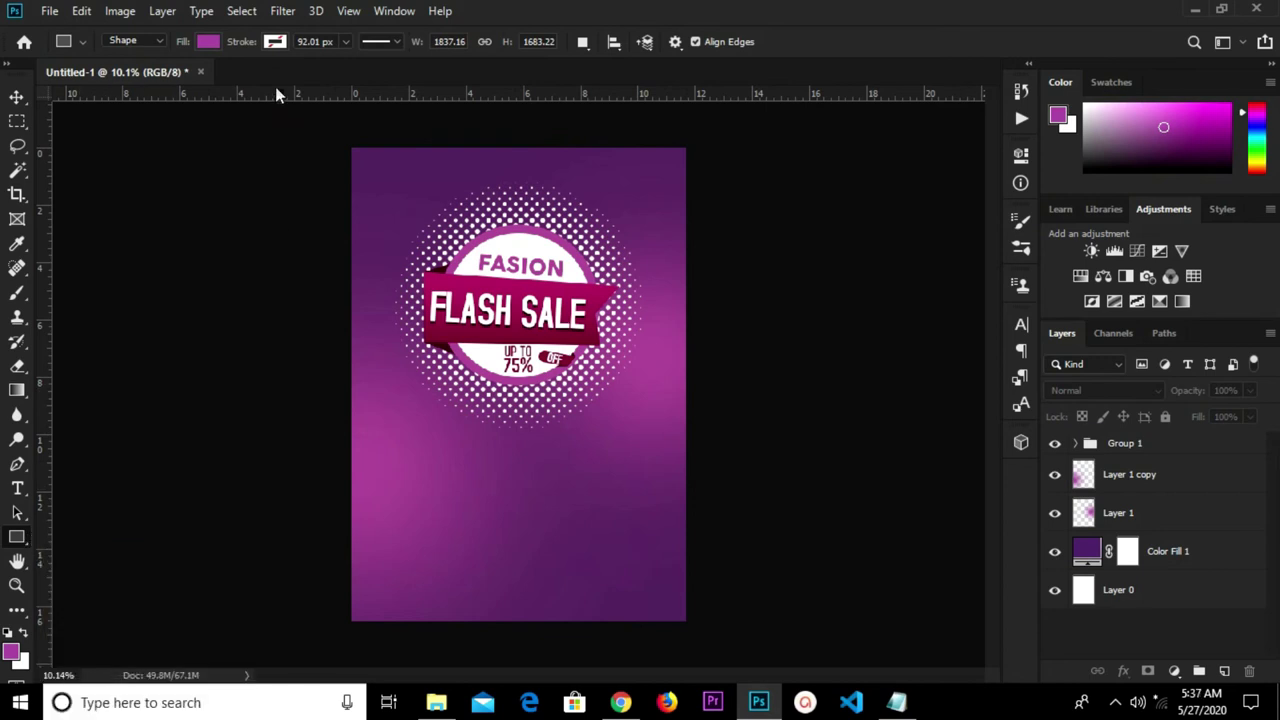
{"action": "left_click", "coordinate": [207, 42]}
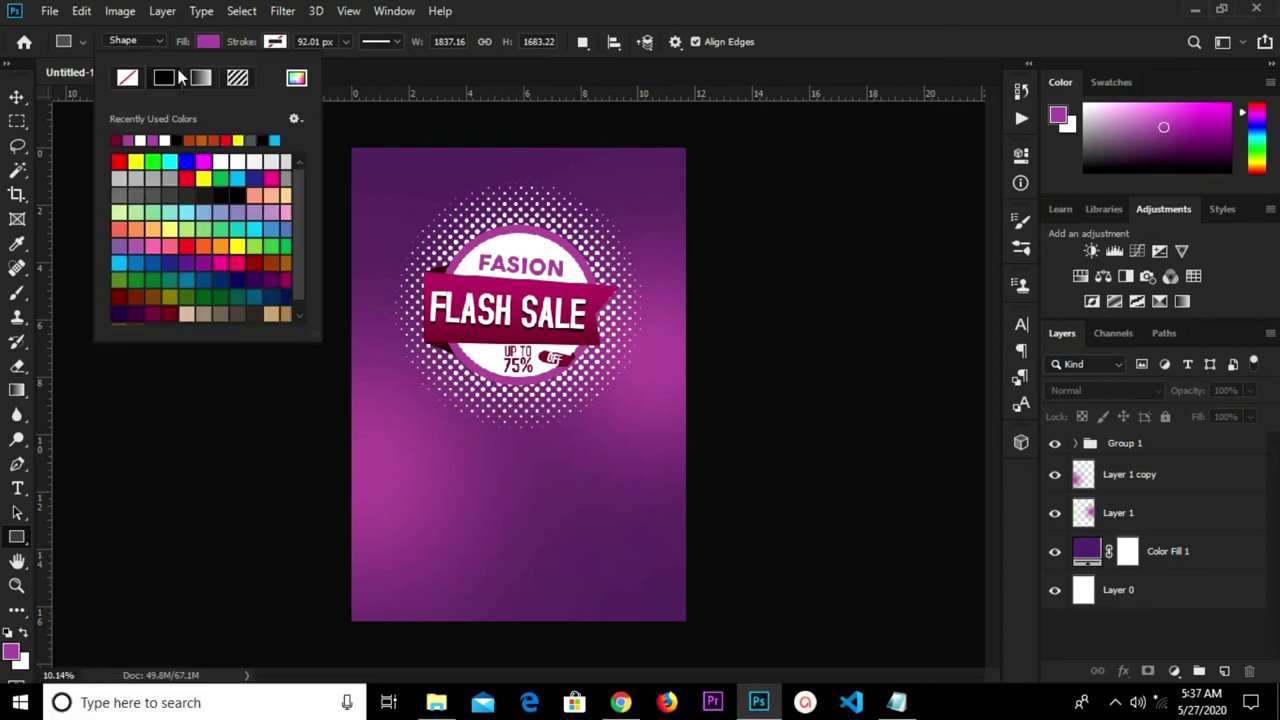
{"action": "left_click", "coordinate": [144, 138]}
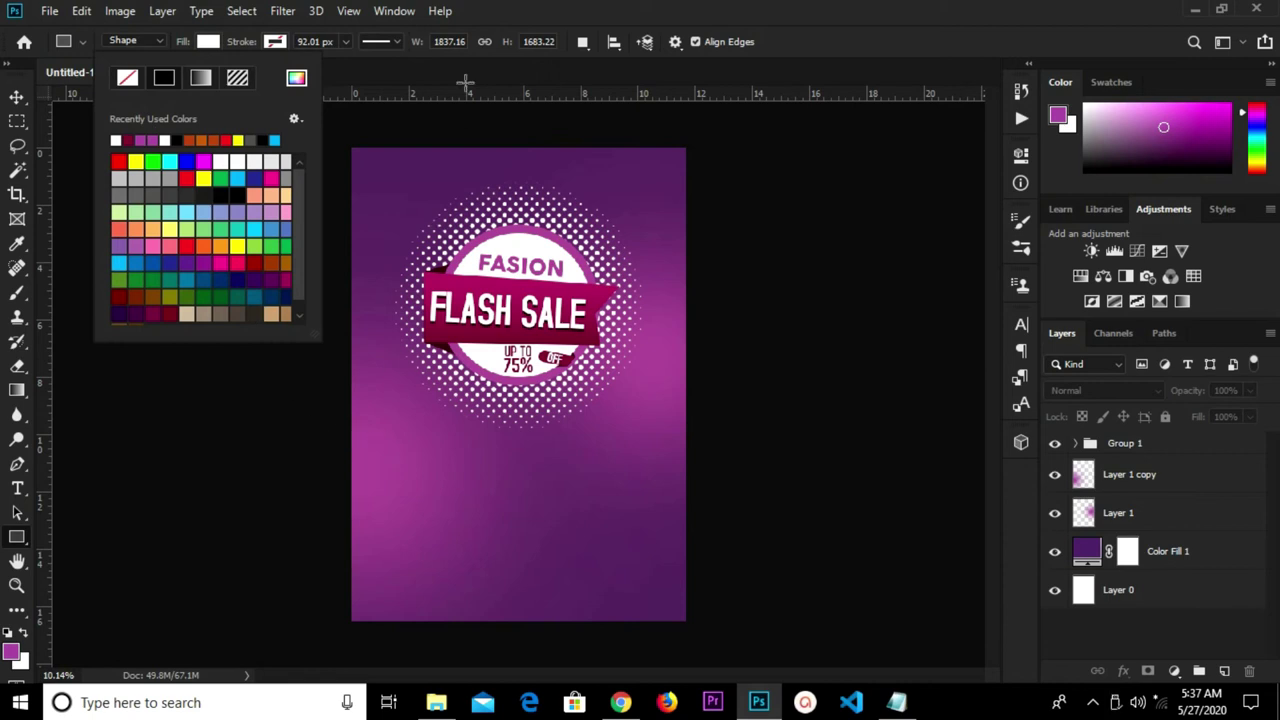
{"action": "left_click", "coordinate": [415, 398]}
{"action": "left_click_drag", "start_coordinate": [409, 433], "coordinate": [651, 437]}
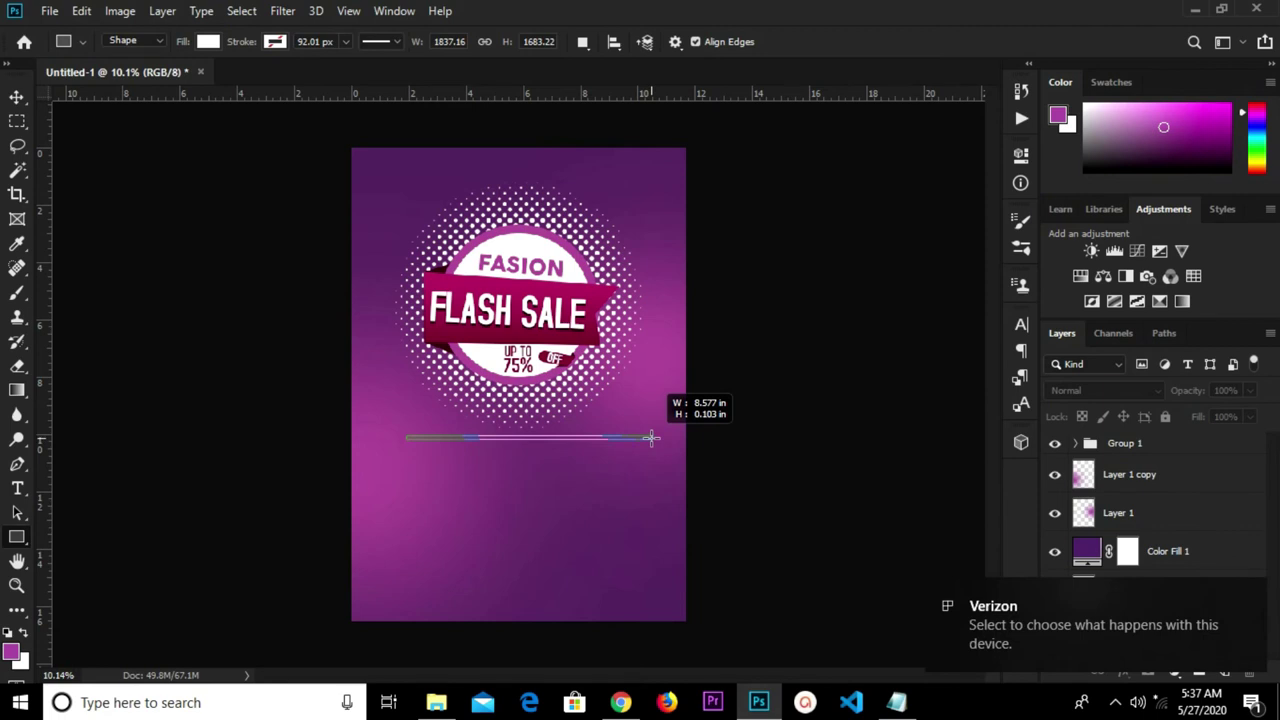
{"action": "left_click_drag", "start_coordinate": [651, 437], "coordinate": [652, 437]}
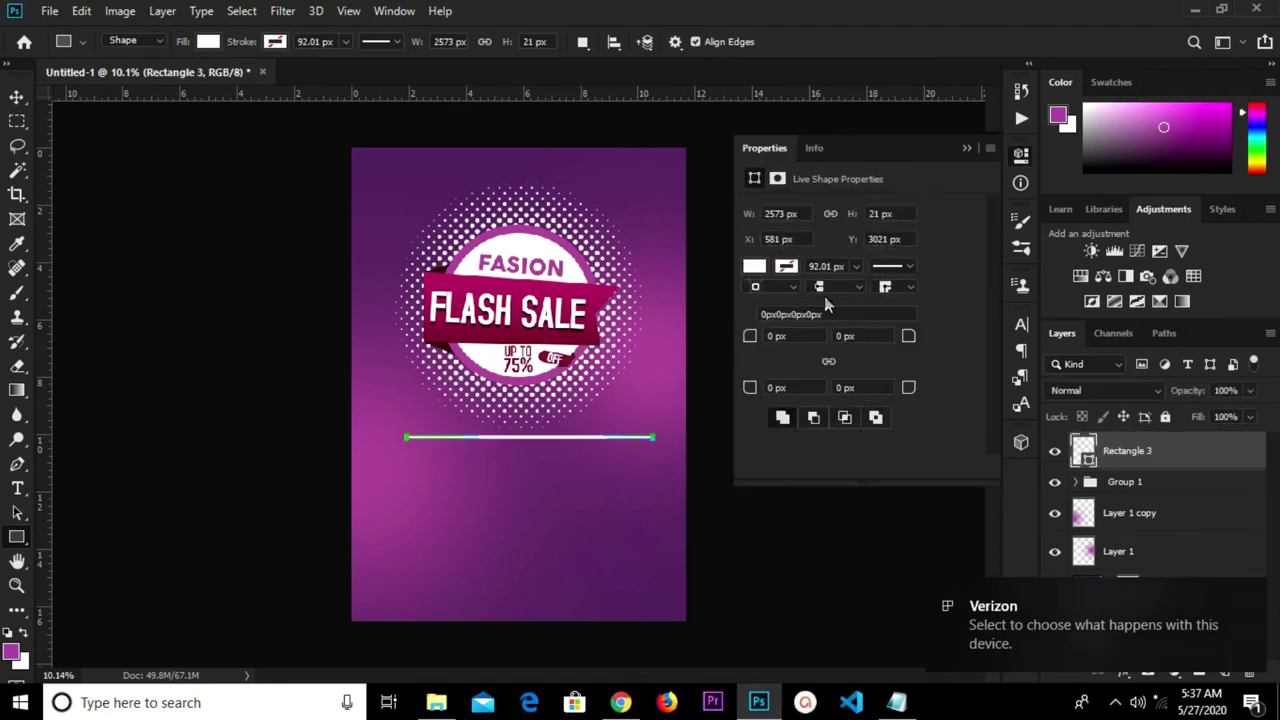
{"action": "left_click", "coordinate": [966, 148]}
Centre the white divider line horizontally on the canvas and clear the selection.
{"action": "key", "text": "ctrl+a"}
{"action": "key", "text": "v"}
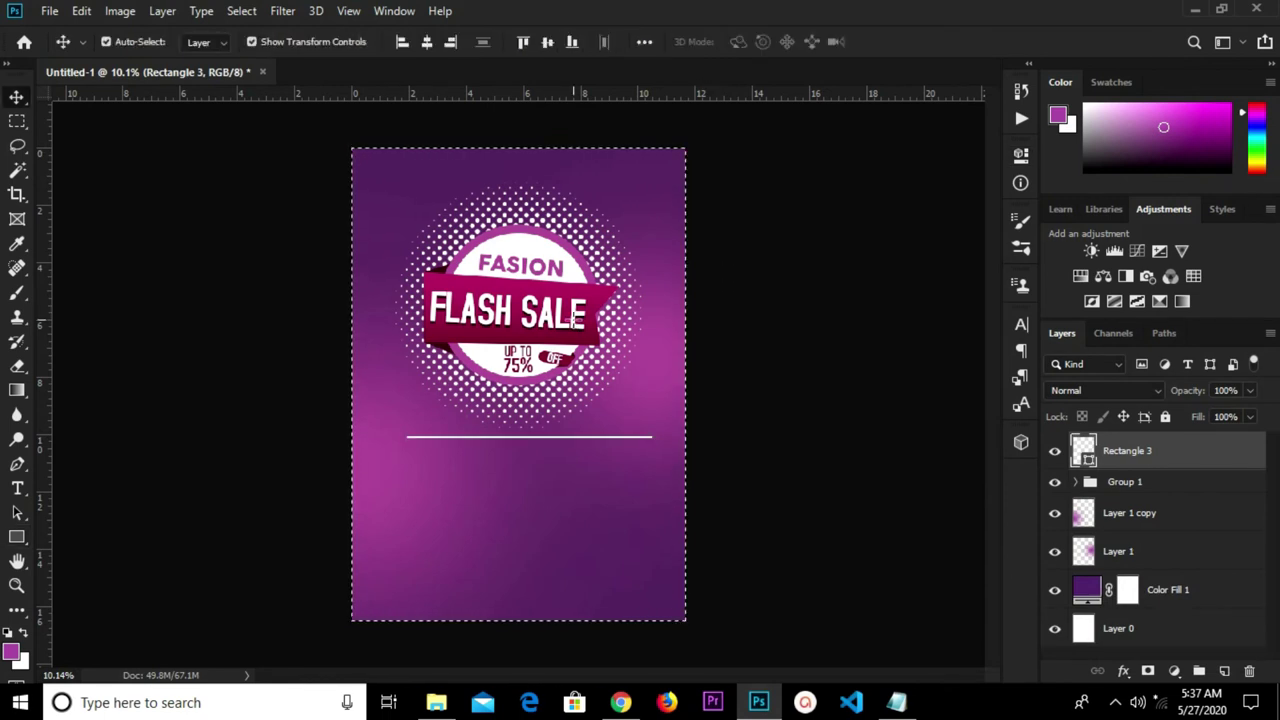
{"action": "left_click", "coordinate": [426, 42]}
{"action": "key", "text": "ctrl+d"}
Duplicate the white divider line and place the copy a short distance below it, leaving room for a text line.
{"action": "left_click_drag", "start_coordinate": [451, 155], "coordinate": [451, 158]}
{"action": "left_click_drag", "start_coordinate": [520, 443], "coordinate": [523, 447]}
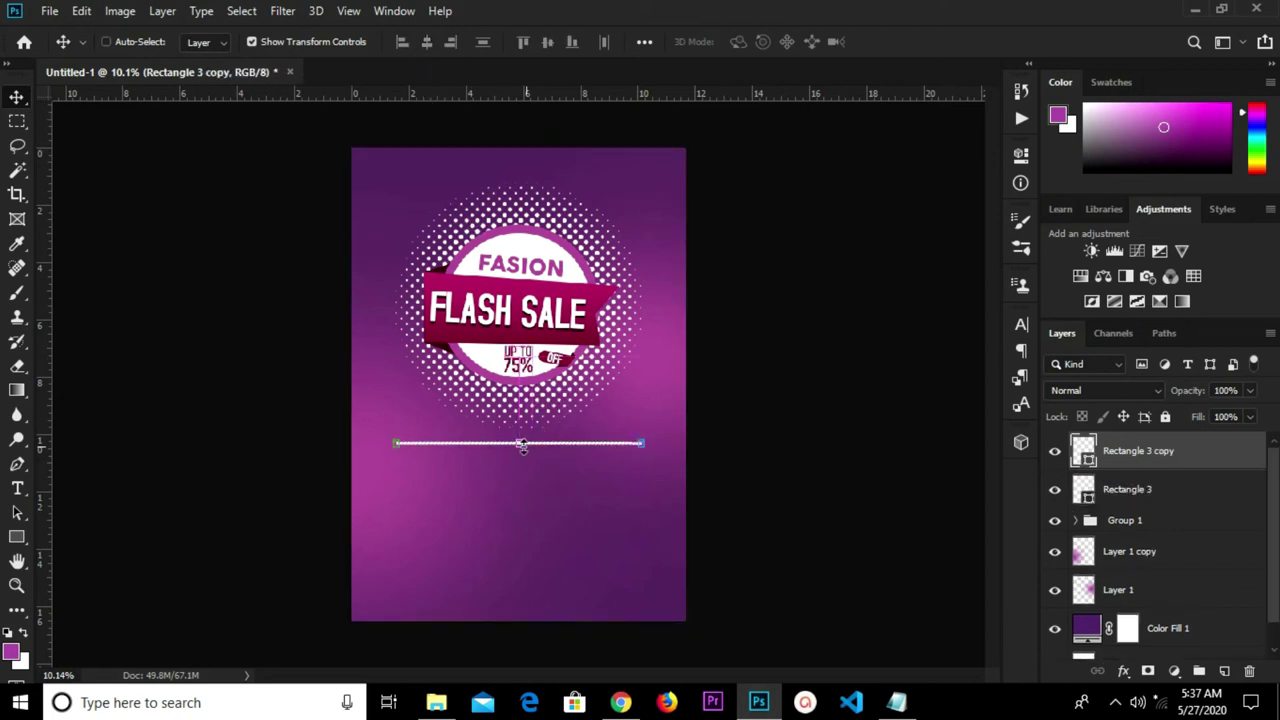
{"action": "scroll", "coordinate": [523, 447], "scroll_direction": "up", "scroll_amount": 3}
{"action": "scroll", "coordinate": [543, 444], "scroll_direction": "up", "scroll_amount": 3}
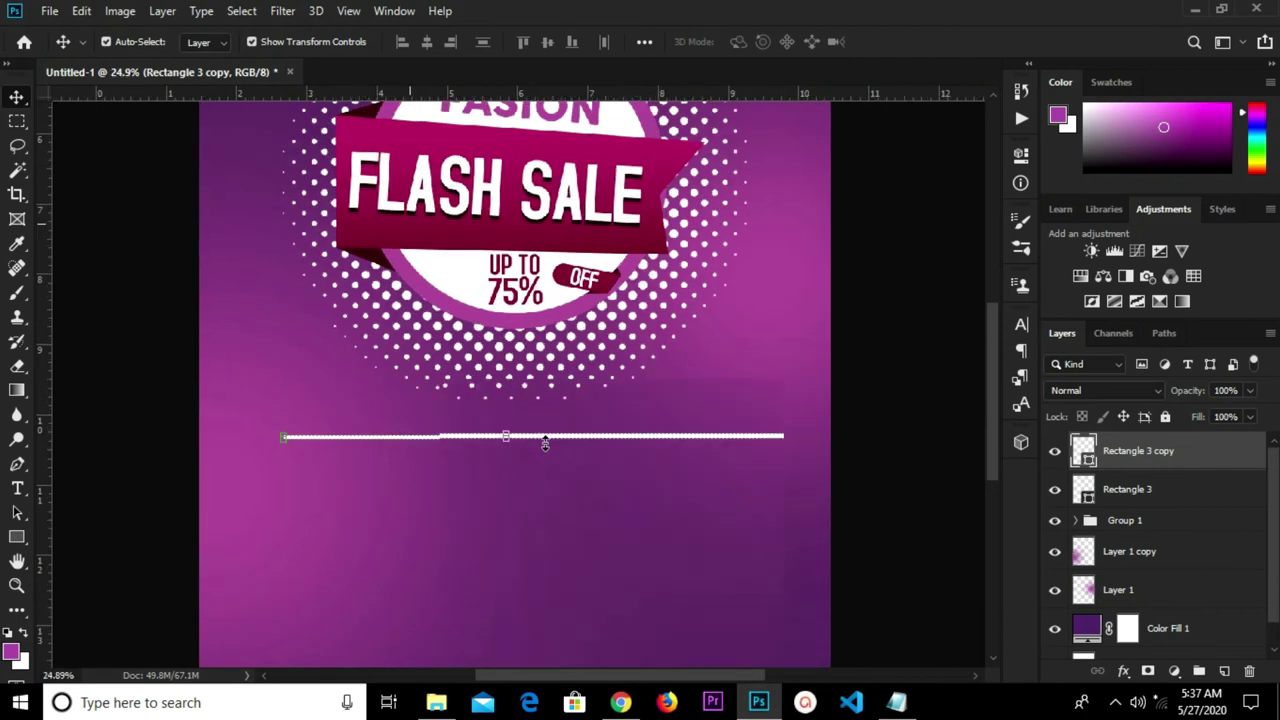
{"action": "left_click_drag", "start_coordinate": [543, 440], "coordinate": [547, 491]}
Copy the line "Starts July 24th -August 24th" from the fashion sale Notepad file and return to the poster.
{"action": "left_click", "coordinate": [895, 702]}
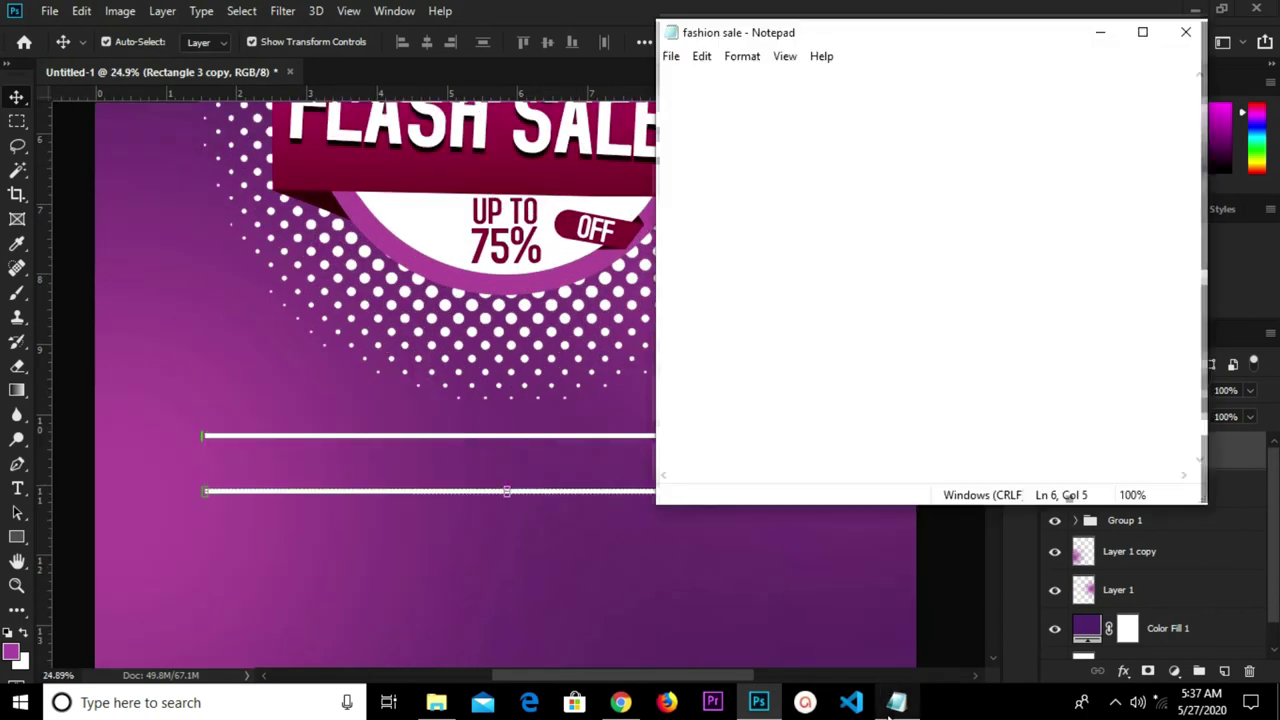
{"action": "left_click_drag", "start_coordinate": [886, 192], "coordinate": [659, 184]}
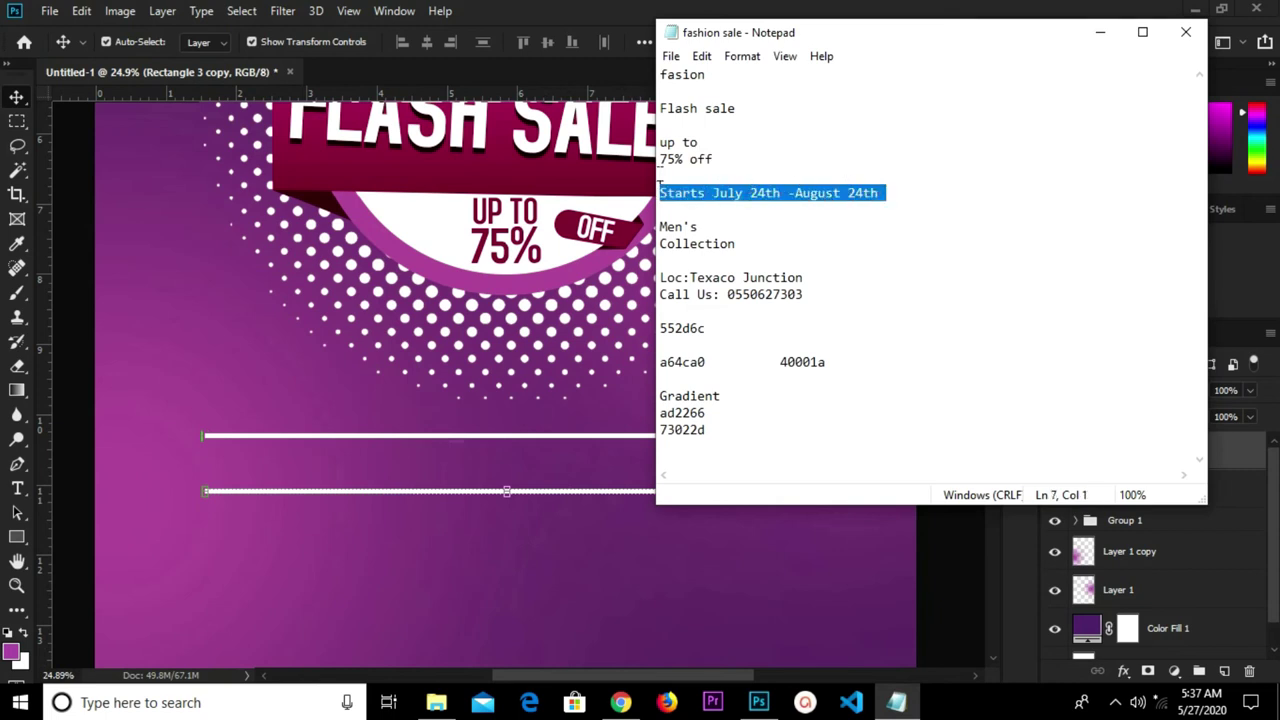
{"action": "right_click", "coordinate": [731, 194]}
{"action": "left_click", "coordinate": [749, 251]}
{"action": "left_click", "coordinate": [580, 544]}
Add the copied "Starts July 24th -August 24th" as ffffff horizontal text in Accidental Presidency, 30 pt, below the two lines.
{"action": "left_click", "coordinate": [17, 488]}
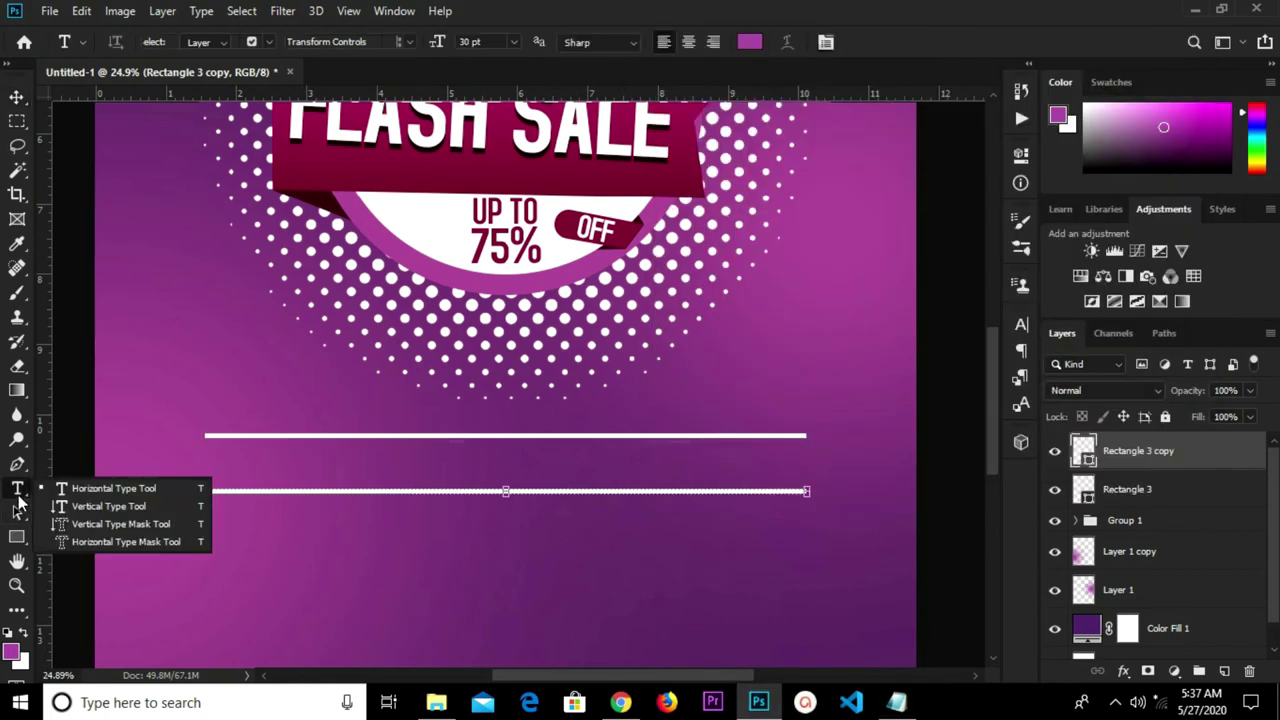
{"action": "left_click", "coordinate": [80, 488]}
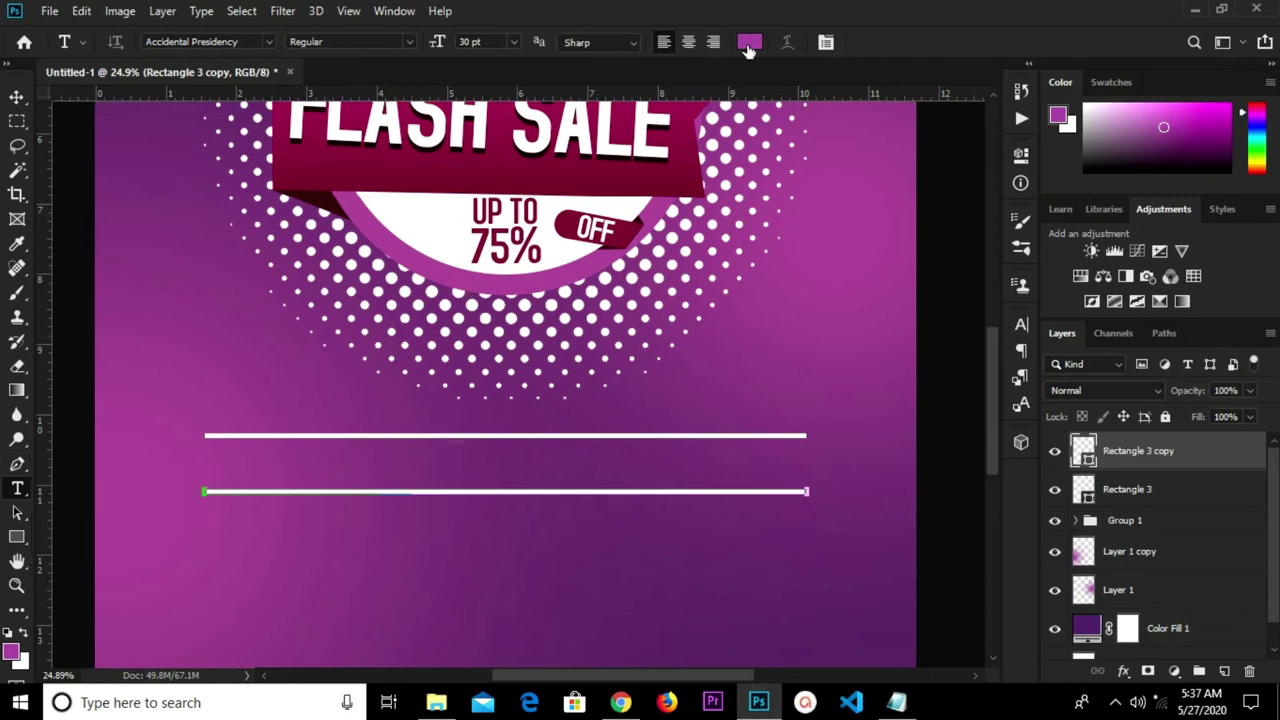
{"action": "left_click", "coordinate": [748, 43]}
{"action": "type", "text": "ffffff"}
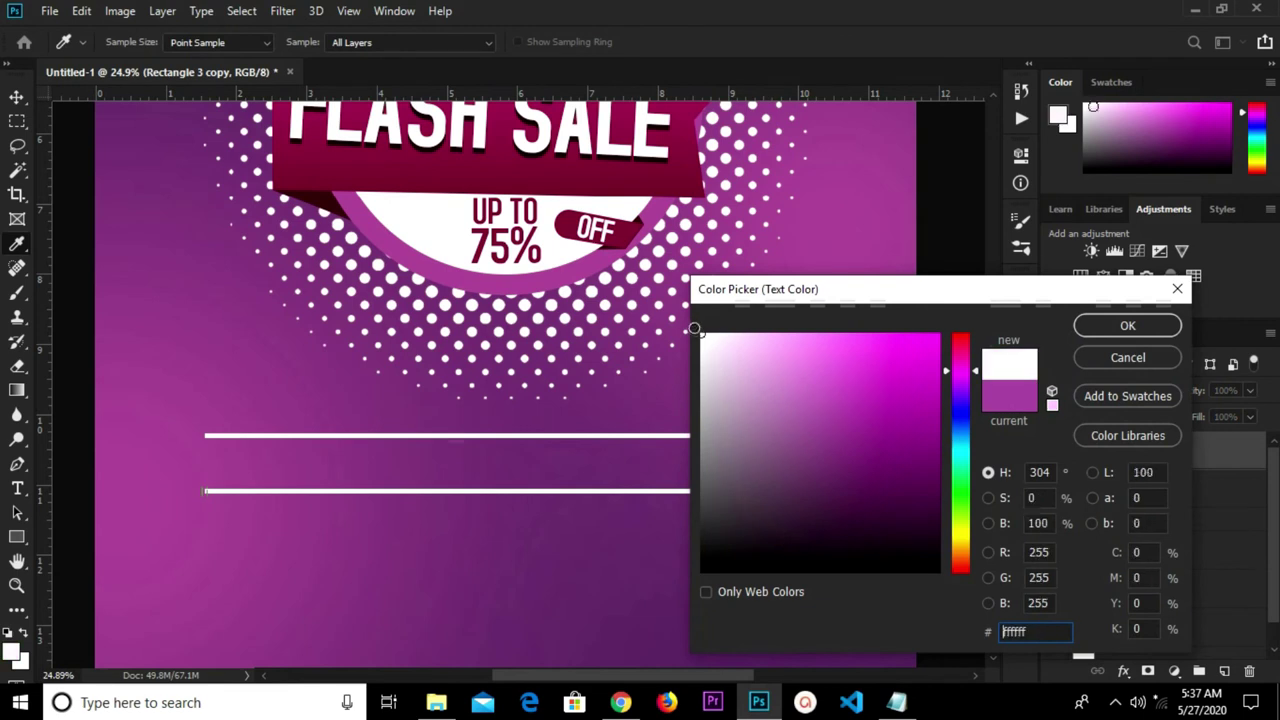
{"action": "left_click", "coordinate": [1086, 324]}
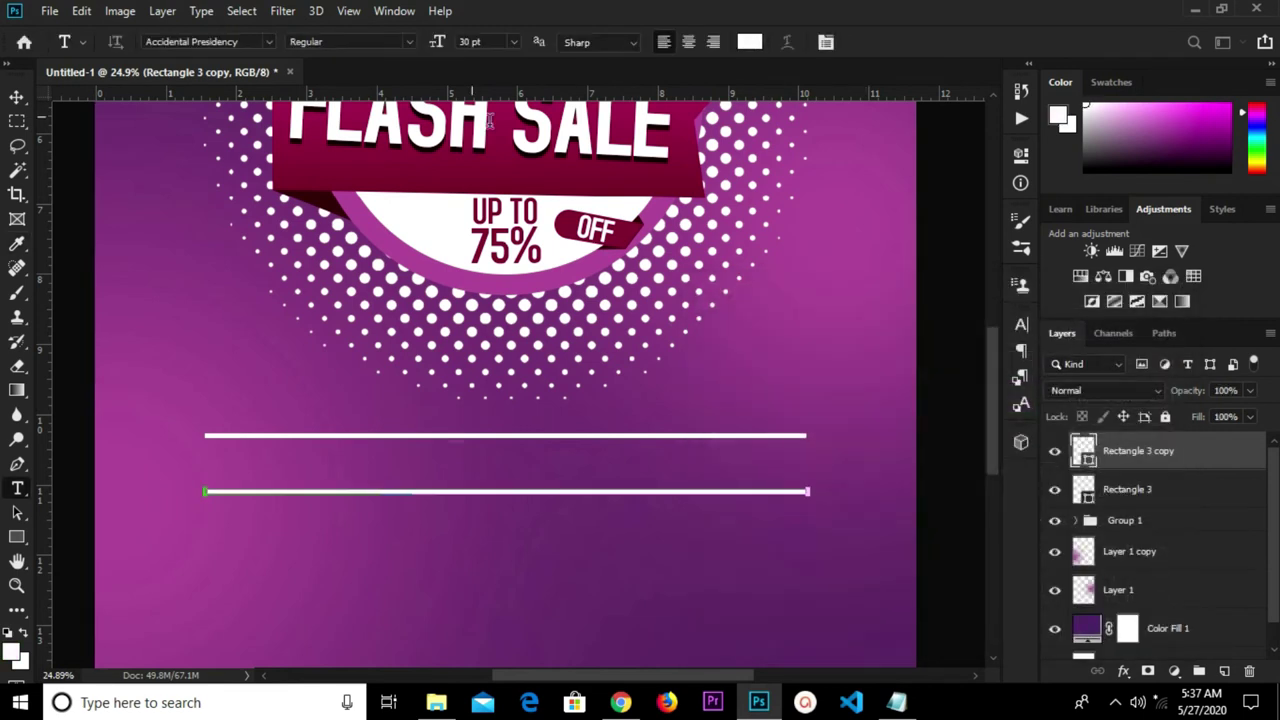
{"action": "double_click", "coordinate": [249, 41]}
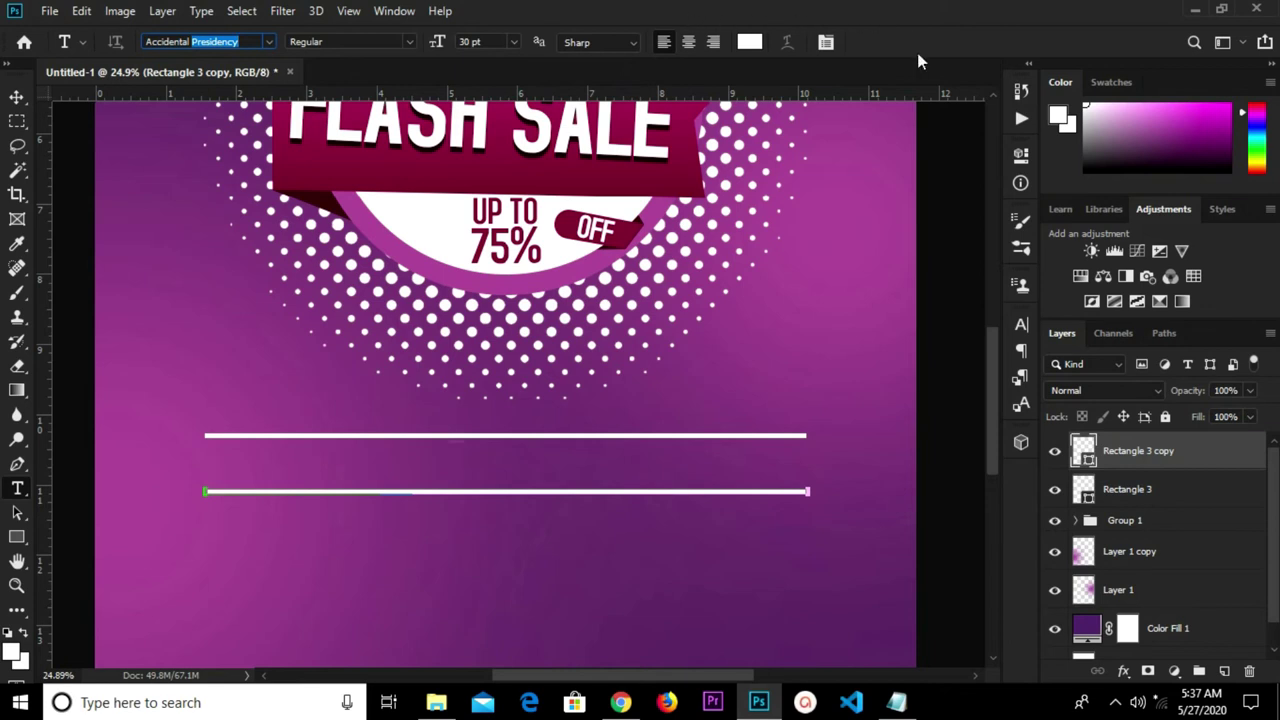
{"action": "left_click", "coordinate": [402, 562]}
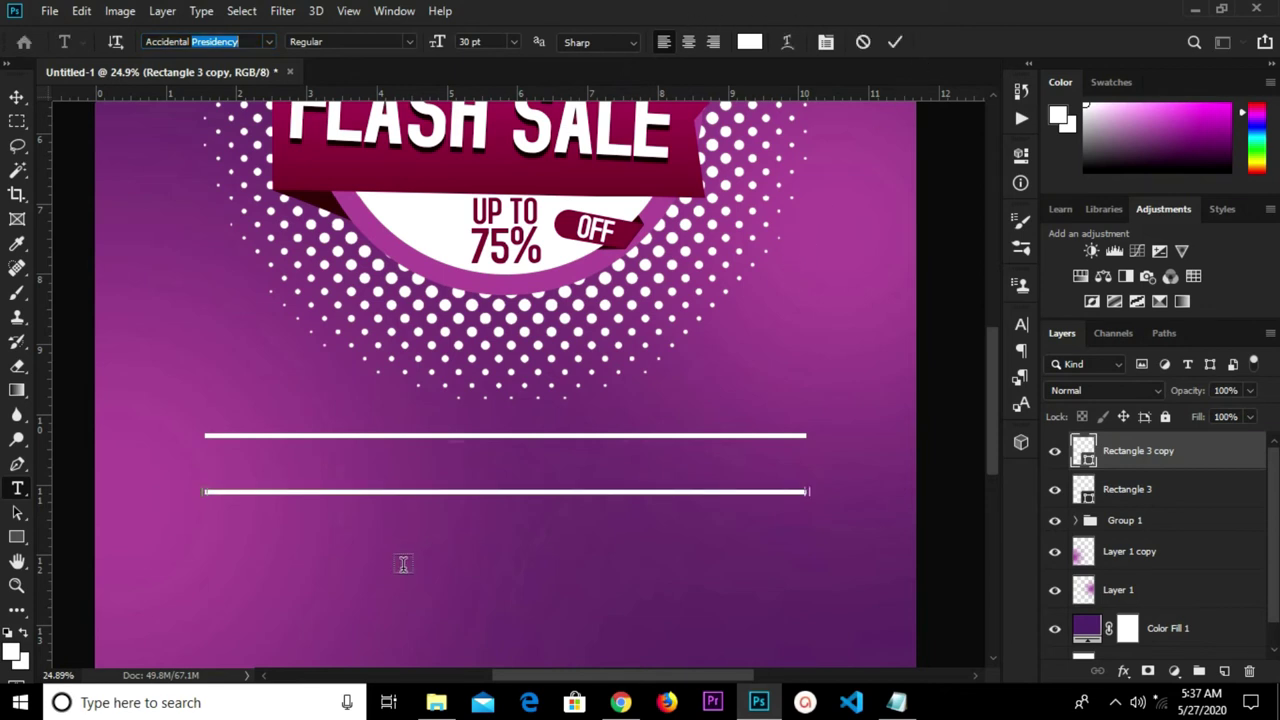
{"action": "key", "text": "ctrl+v"}
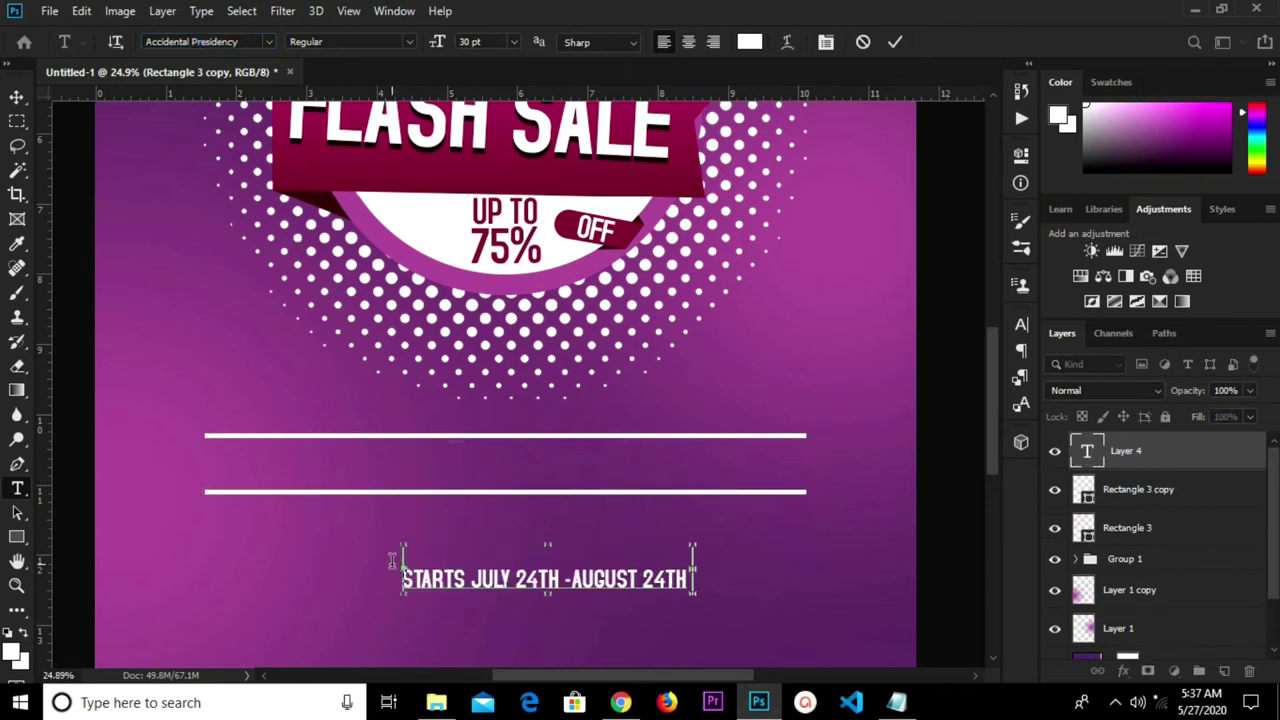
{"action": "left_click", "coordinate": [895, 42]}
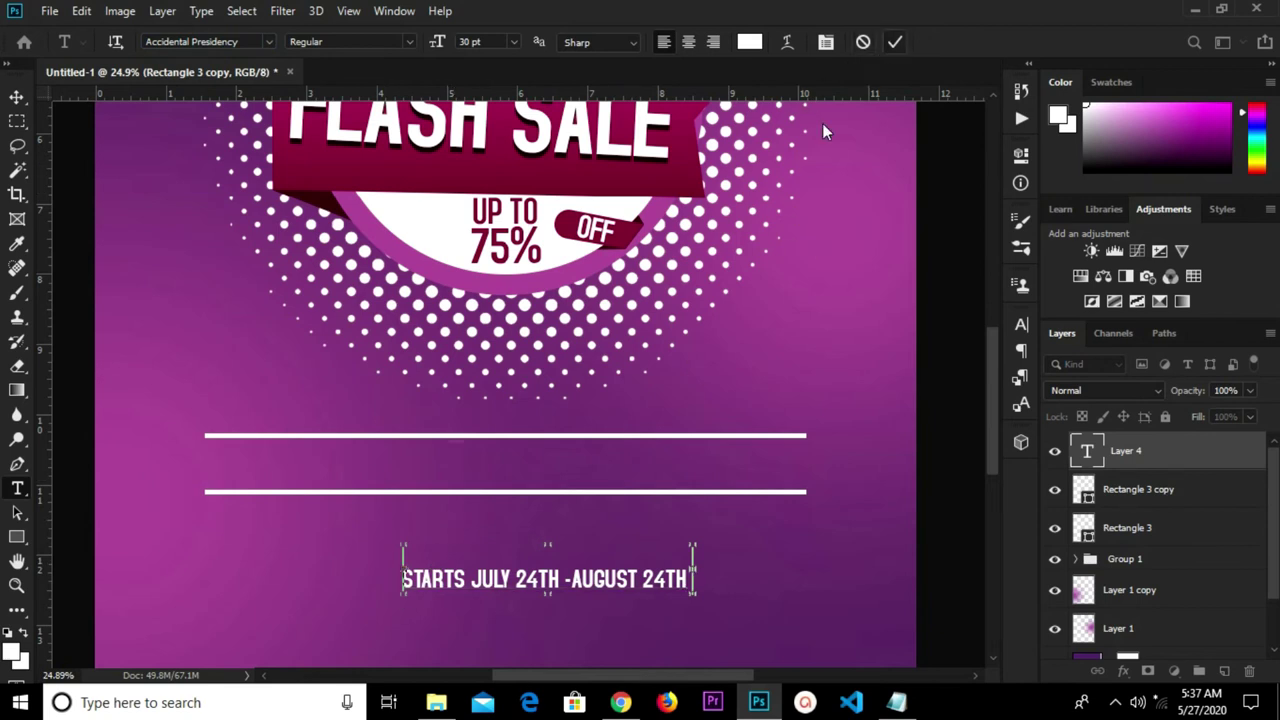
Move the date text between the two white lines and centre it horizontally on the canvas.
{"action": "key", "text": "v"}
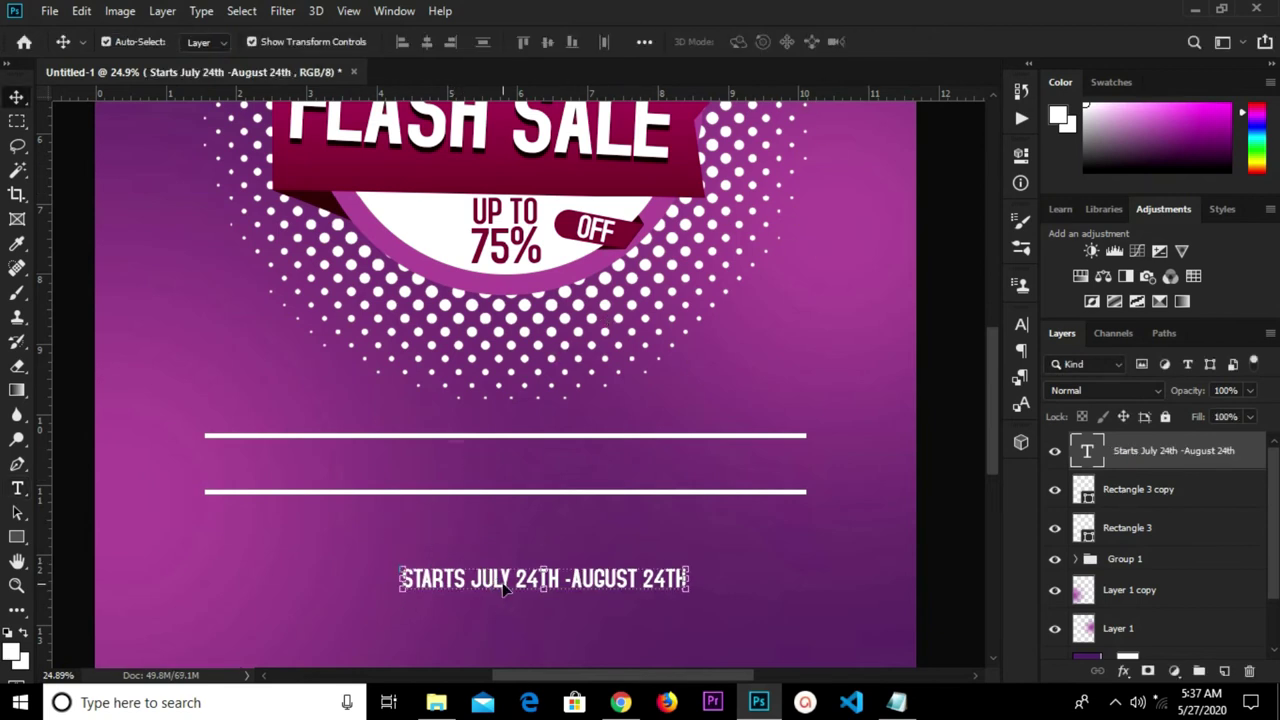
{"action": "left_click_drag", "start_coordinate": [505, 580], "coordinate": [463, 472]}
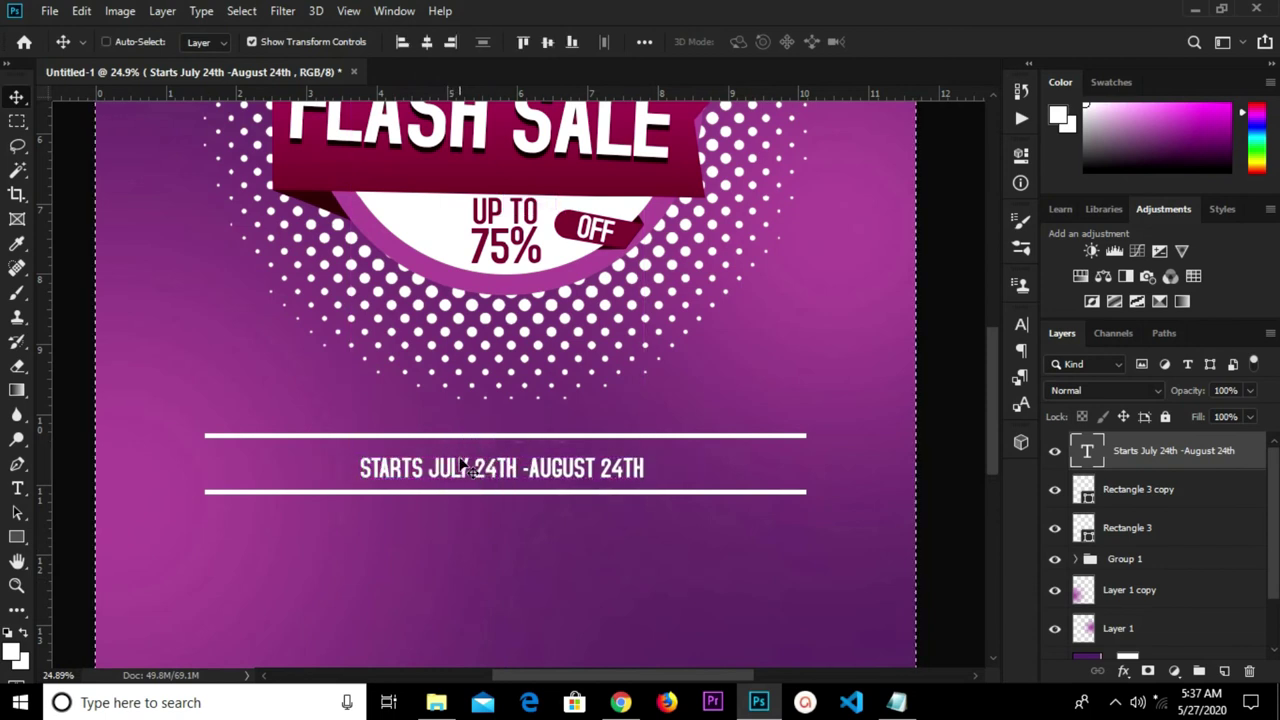
{"action": "left_click", "coordinate": [428, 42]}
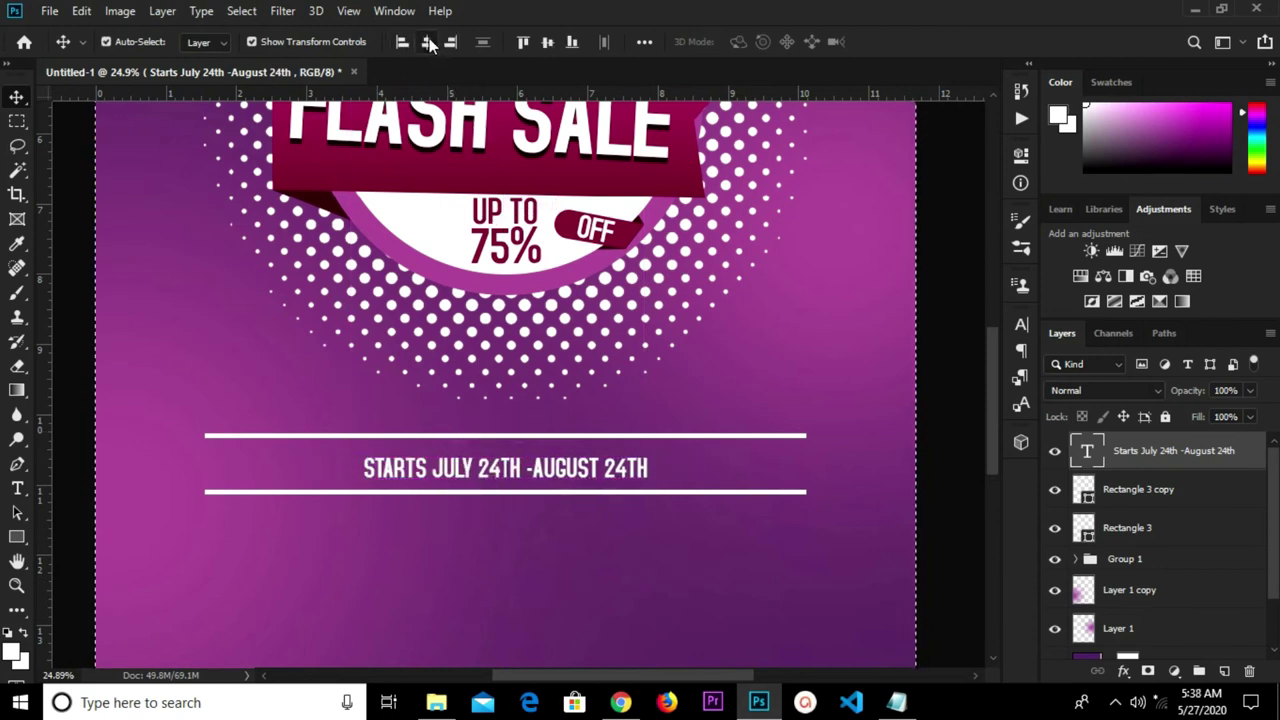
{"action": "key", "text": "ctrl+d"}
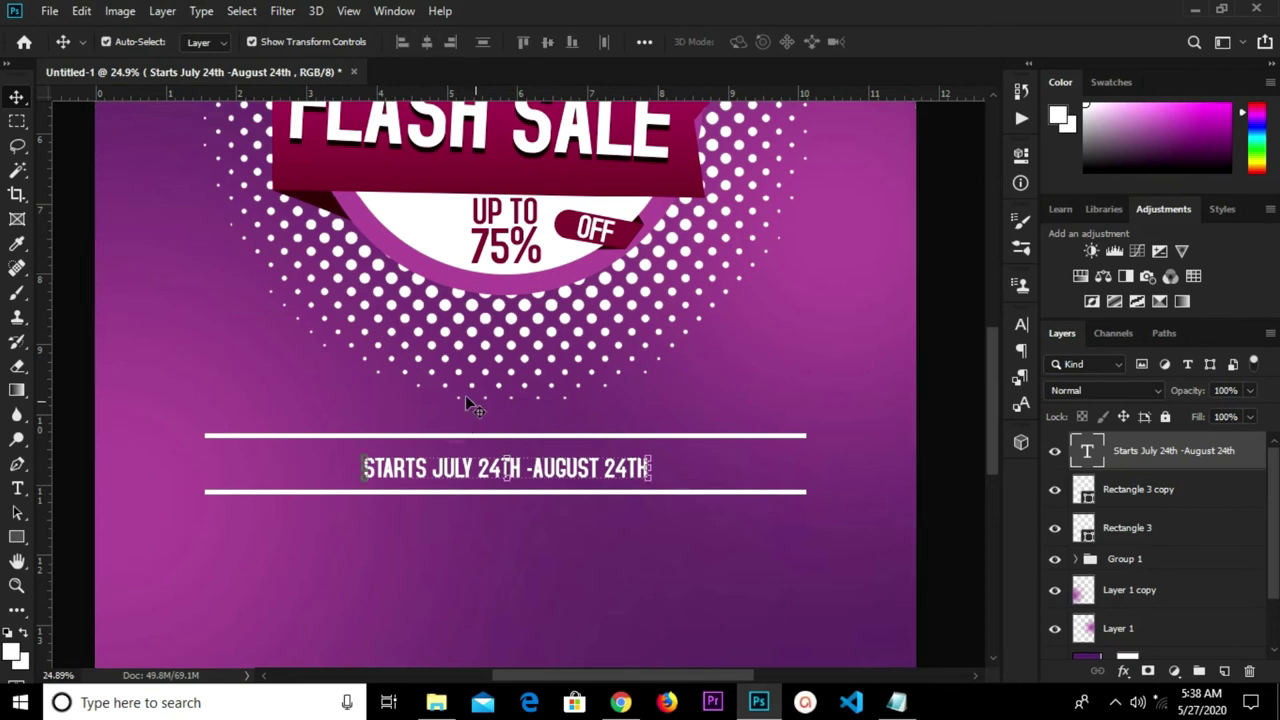
Enlarge the date text to 48 pt, trying 36 pt first.
{"action": "left_click", "coordinate": [1021, 324]}
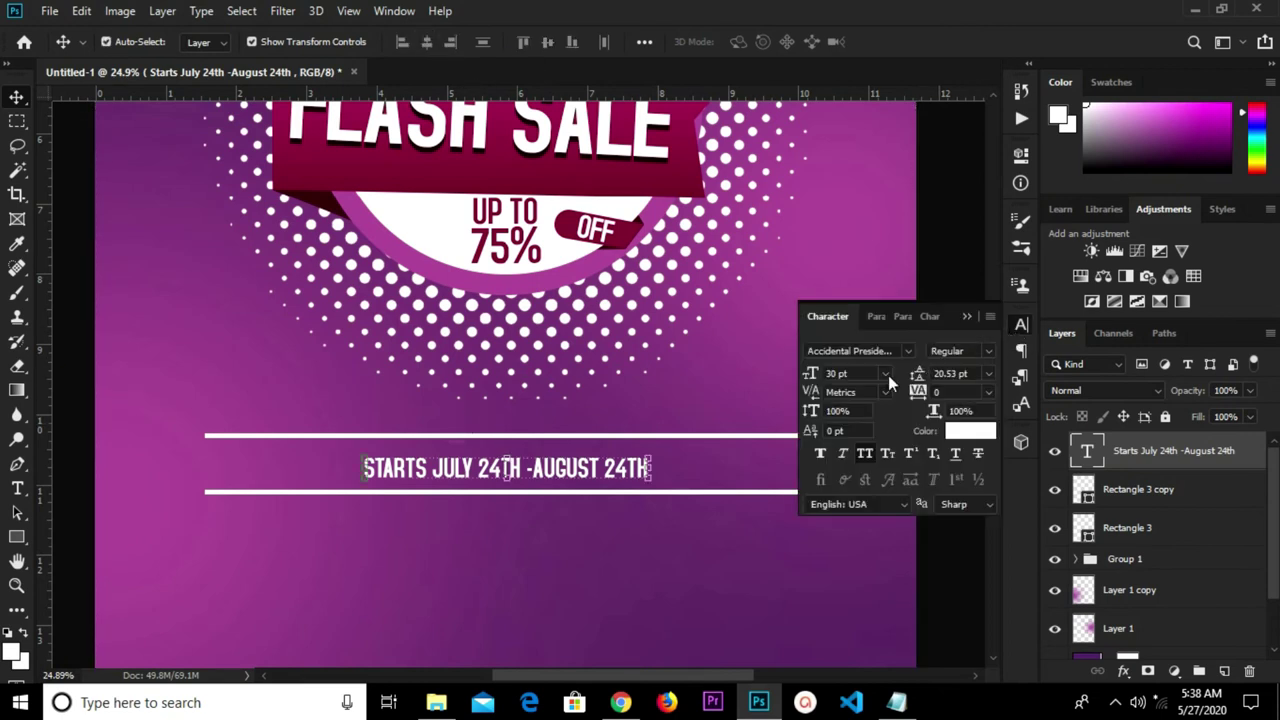
{"action": "left_click", "coordinate": [884, 378]}
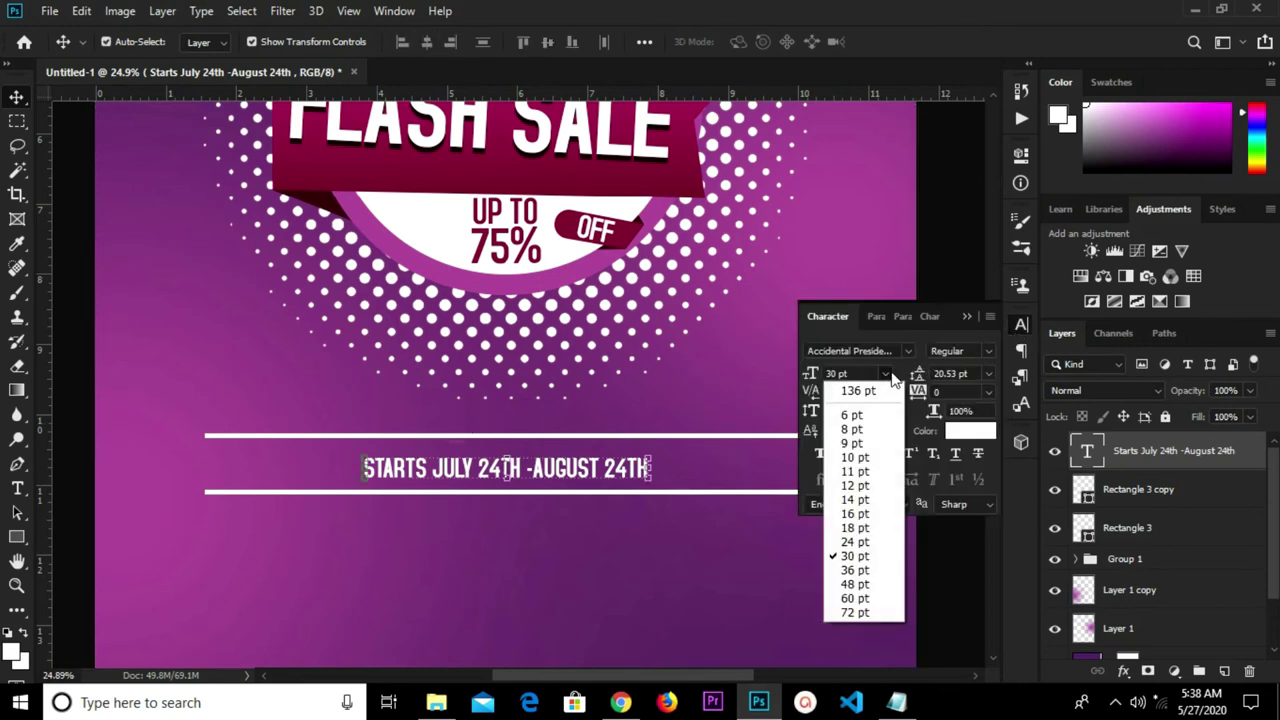
{"action": "left_click", "coordinate": [880, 568]}
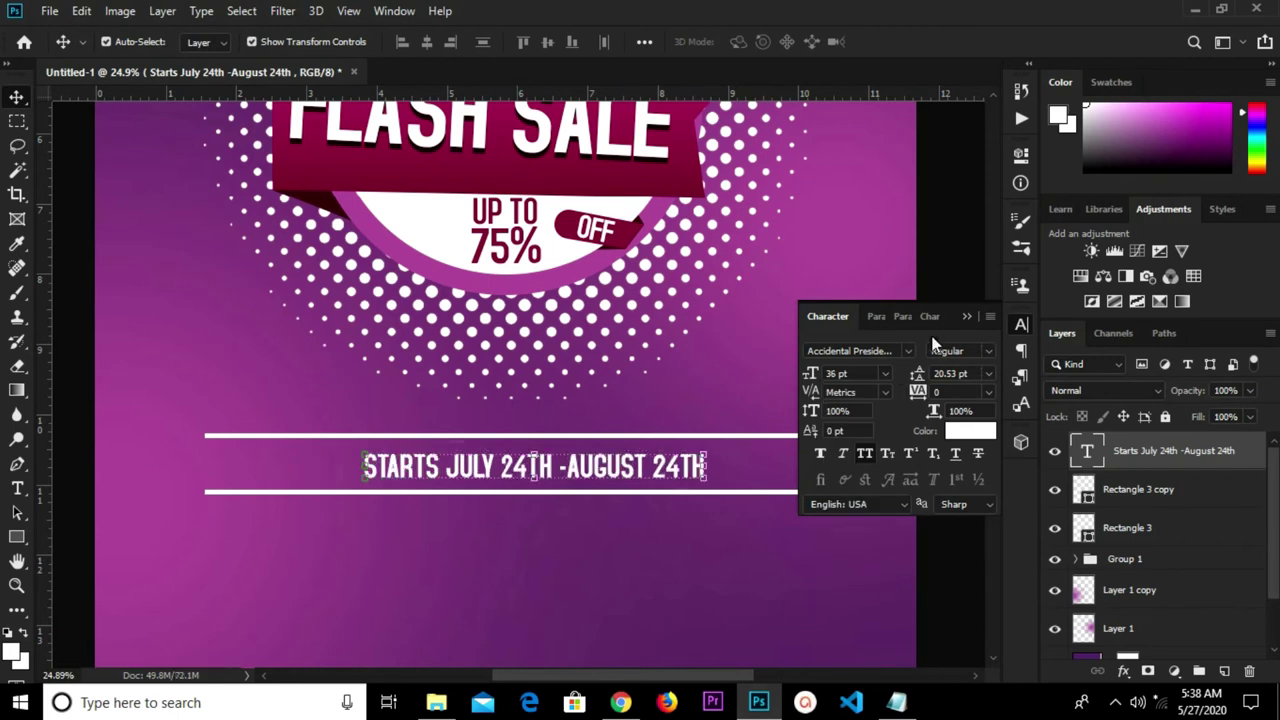
{"action": "left_click", "coordinate": [885, 376]}
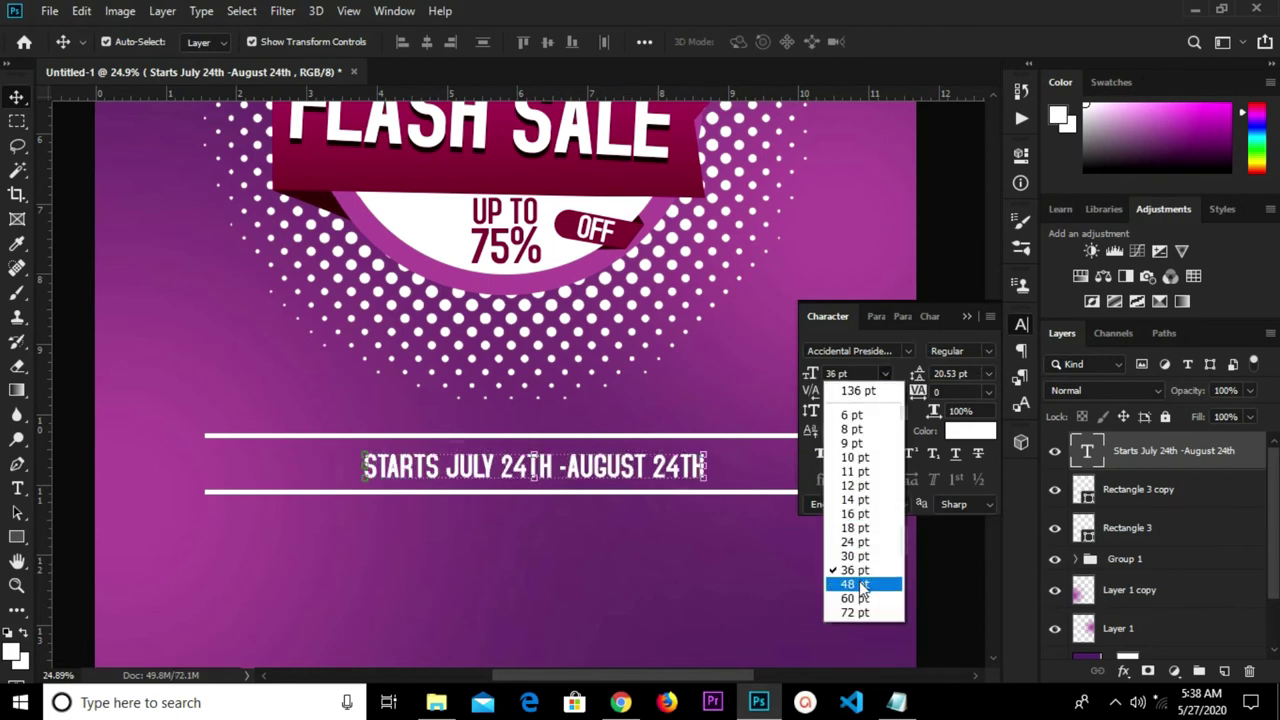
{"action": "left_click", "coordinate": [858, 580]}
{"action": "left_click", "coordinate": [966, 316]}
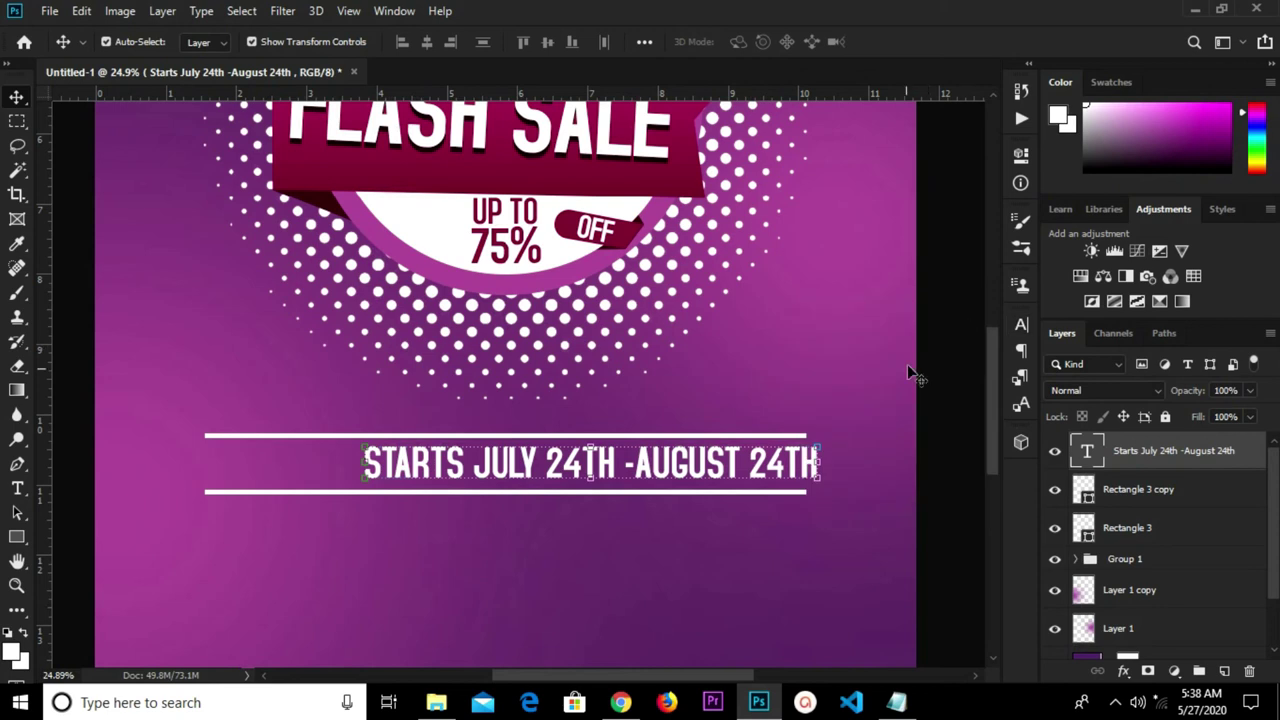
Re-centre the enlarged date text horizontally on the canvas and deselect it.
{"action": "key", "text": "ctrl+a"}
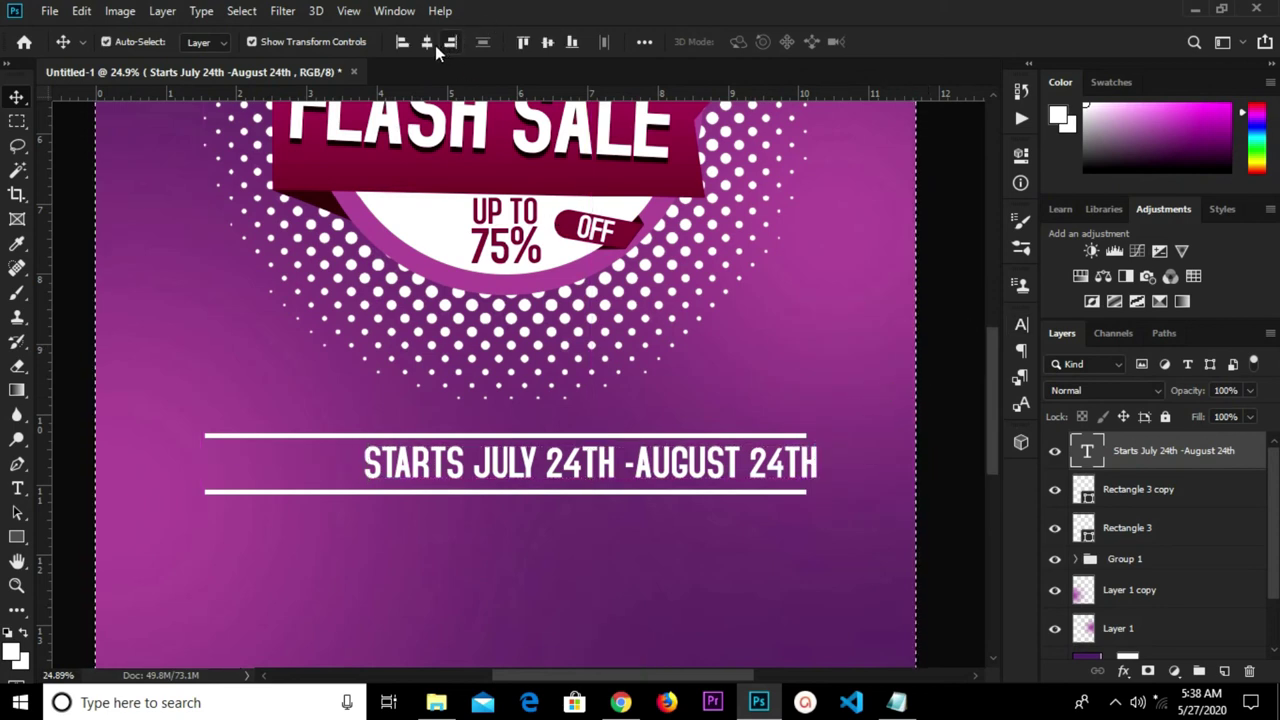
{"action": "left_click", "coordinate": [428, 43]}
{"action": "key", "text": "ctrl+d"}
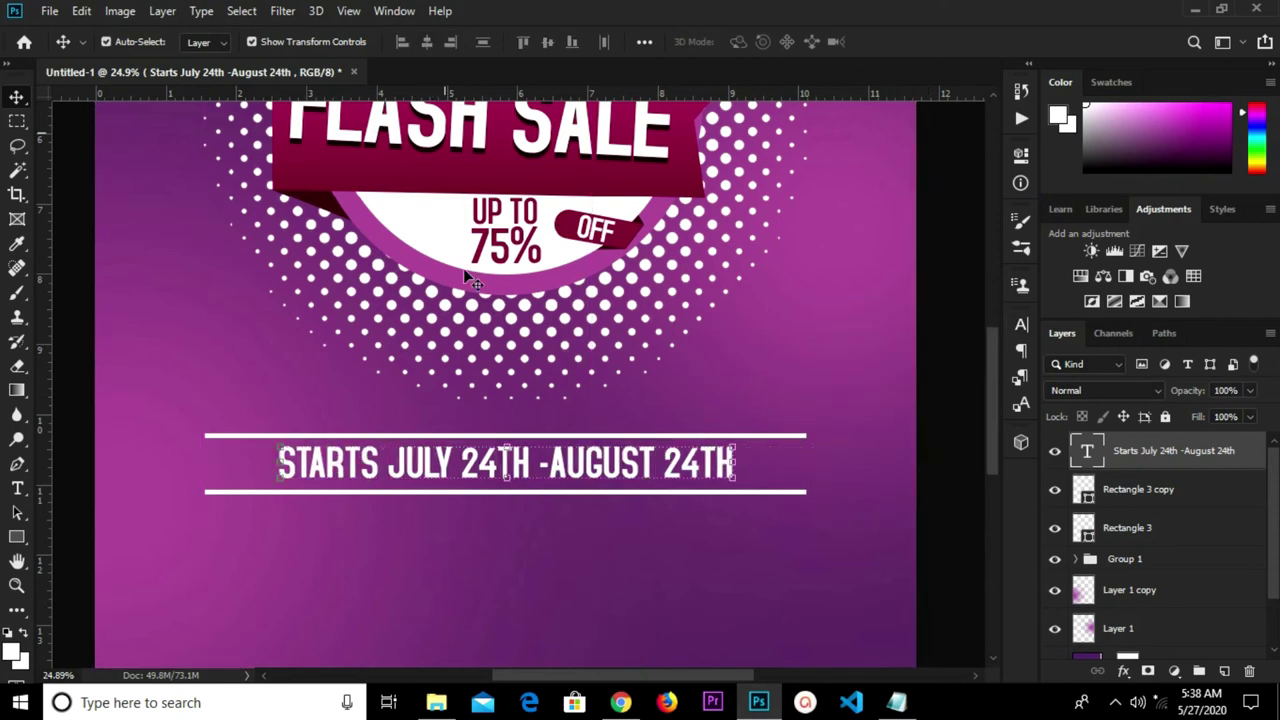
{"action": "scroll", "coordinate": [512, 386], "scroll_direction": "down", "scroll_amount": 2}
{"action": "scroll", "coordinate": [512, 390], "scroll_direction": "down", "scroll_amount": 1}
{"action": "left_click", "coordinate": [312, 445]}
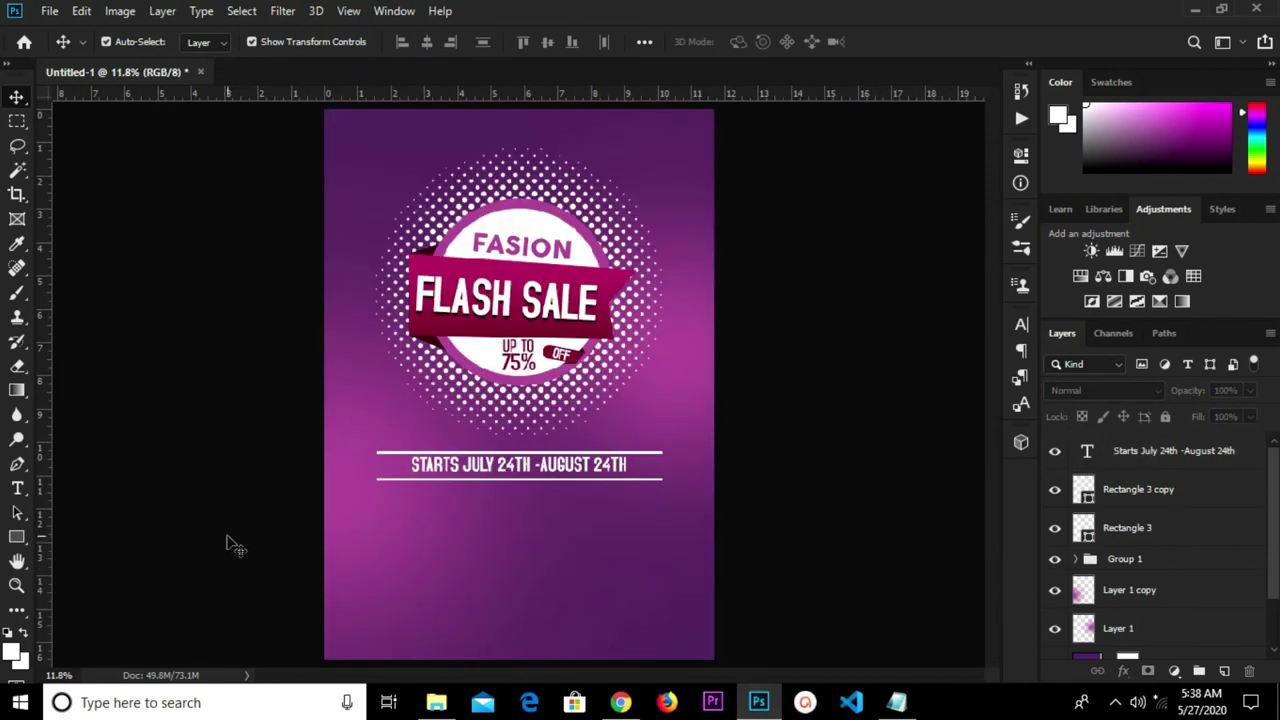
Draw a white circle about 1082 px wide in the poster's lower left and give it a 53.80 px white stroke.
{"action": "left_click_drag", "start_coordinate": [12, 534], "coordinate": [76, 573]}
{"action": "left_click_drag", "start_coordinate": [349, 511], "coordinate": [469, 632]}
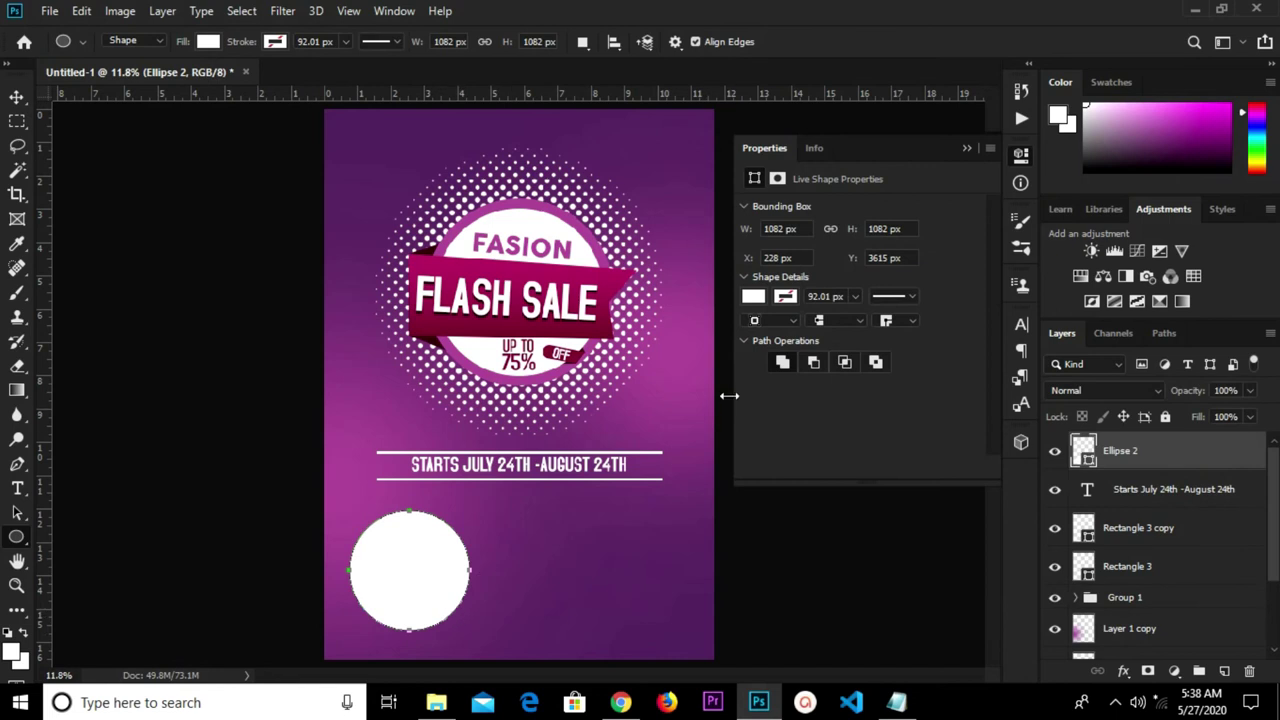
{"action": "left_click", "coordinate": [785, 296]}
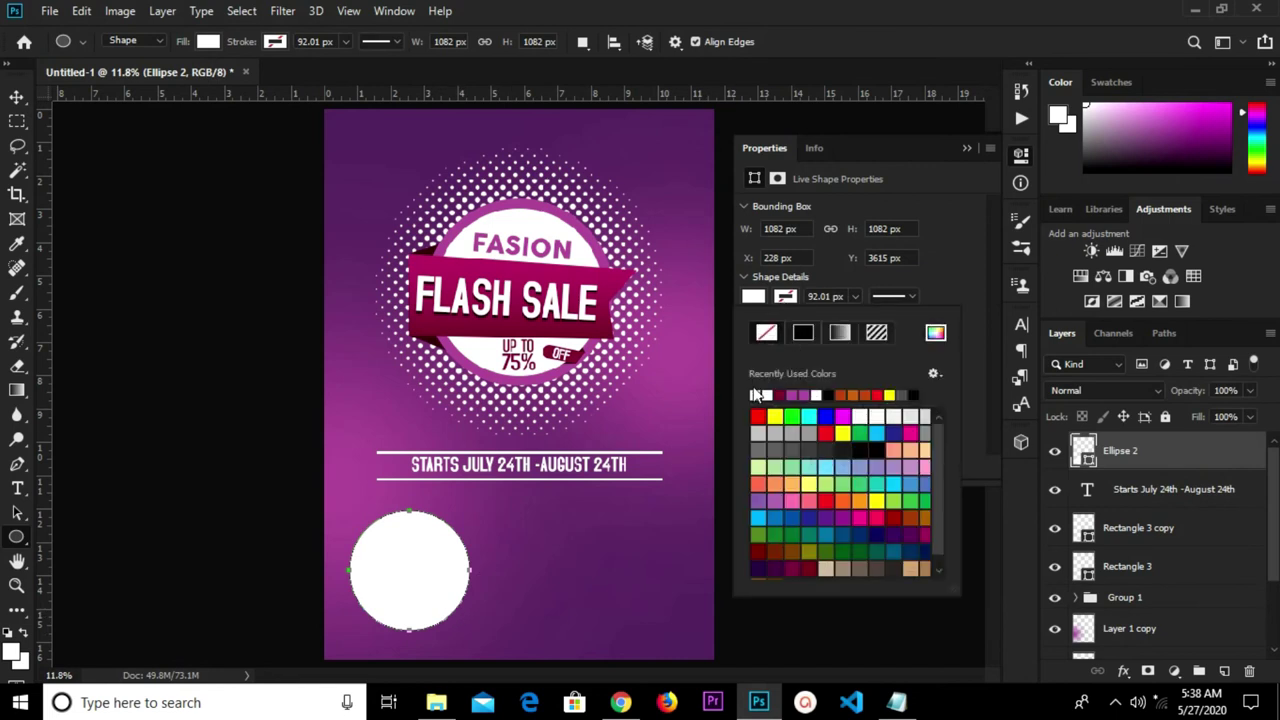
{"action": "left_click", "coordinate": [855, 298]}
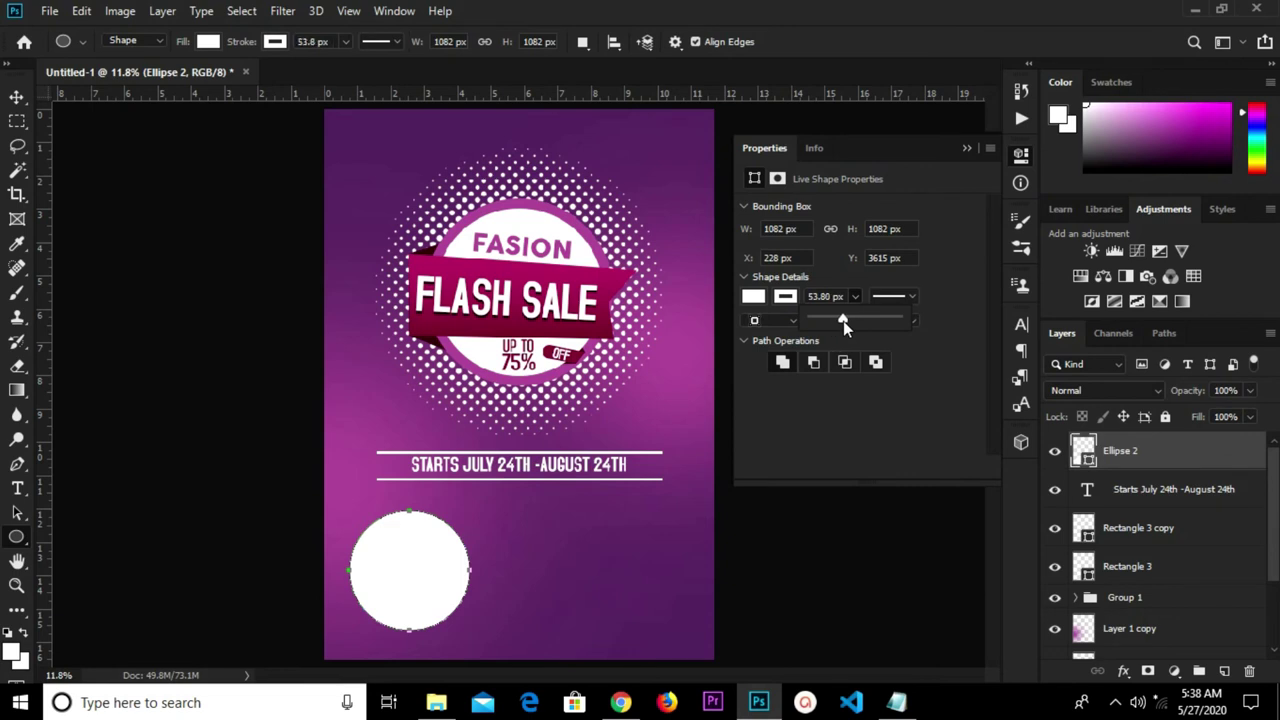
{"action": "left_click", "coordinate": [966, 148]}
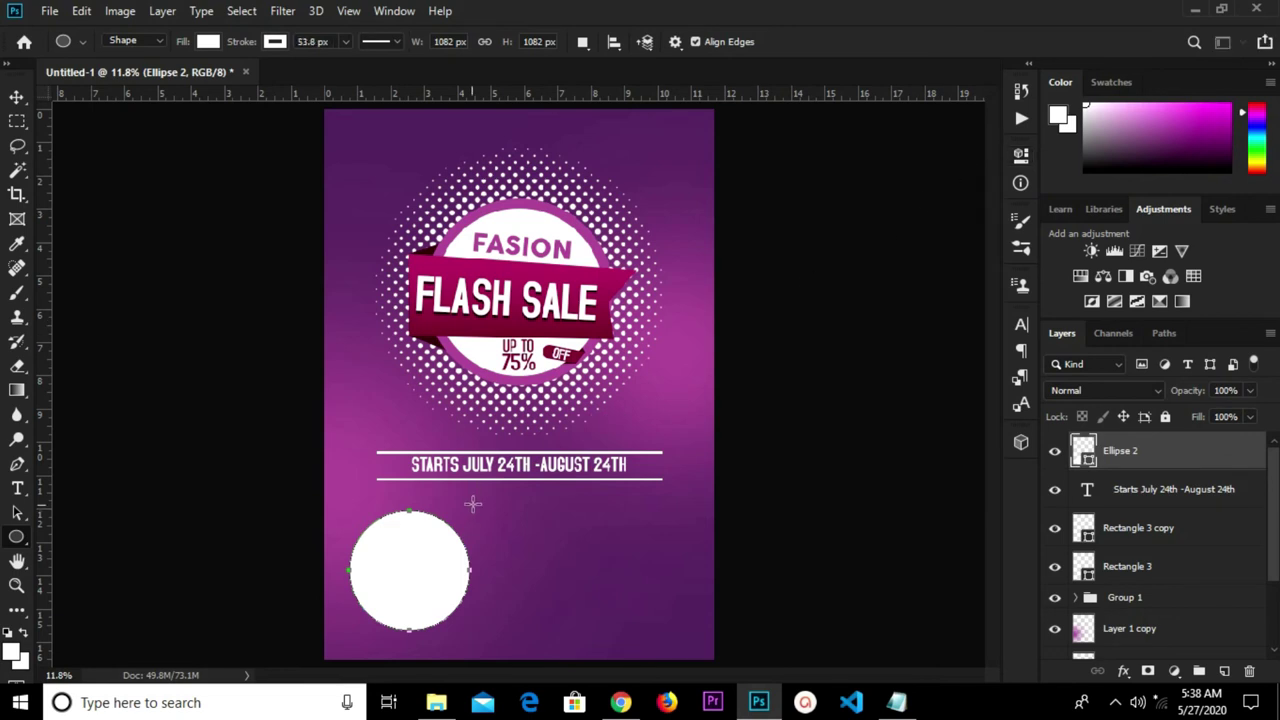
Duplicate the white circle twice toward the poster's lower right and hide both copies.
{"action": "key", "text": "v"}
{"action": "left_click_drag", "start_coordinate": [411, 591], "coordinate": [600, 568]}
{"action": "left_click", "coordinate": [424, 602]}
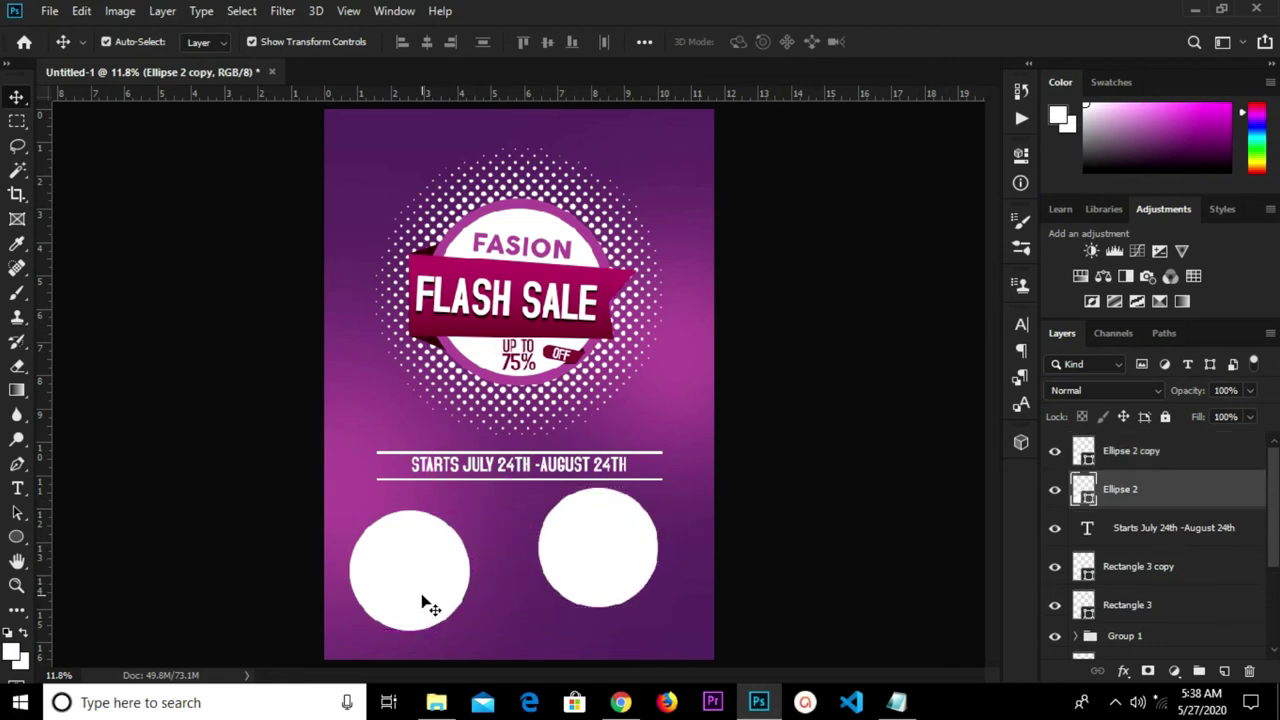
{"action": "left_click_drag", "start_coordinate": [424, 602], "coordinate": [701, 647]}
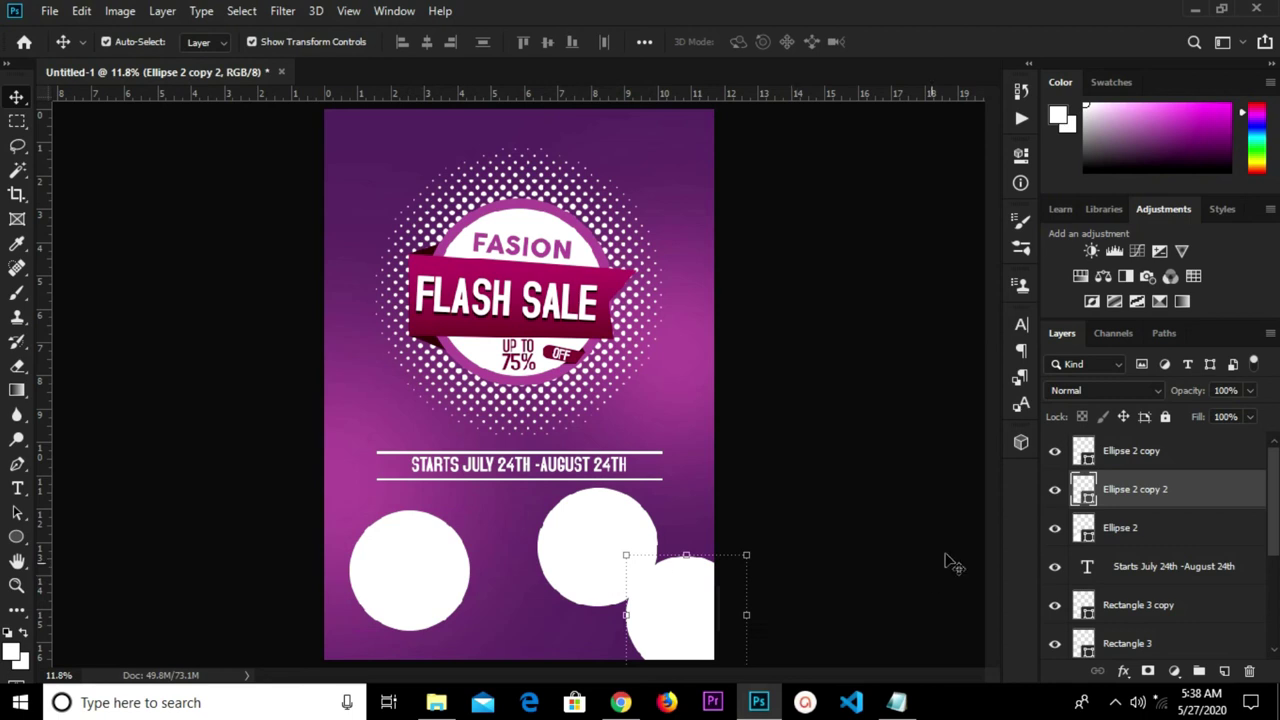
{"action": "left_click", "coordinate": [1054, 489]}
{"action": "left_click", "coordinate": [1054, 451]}
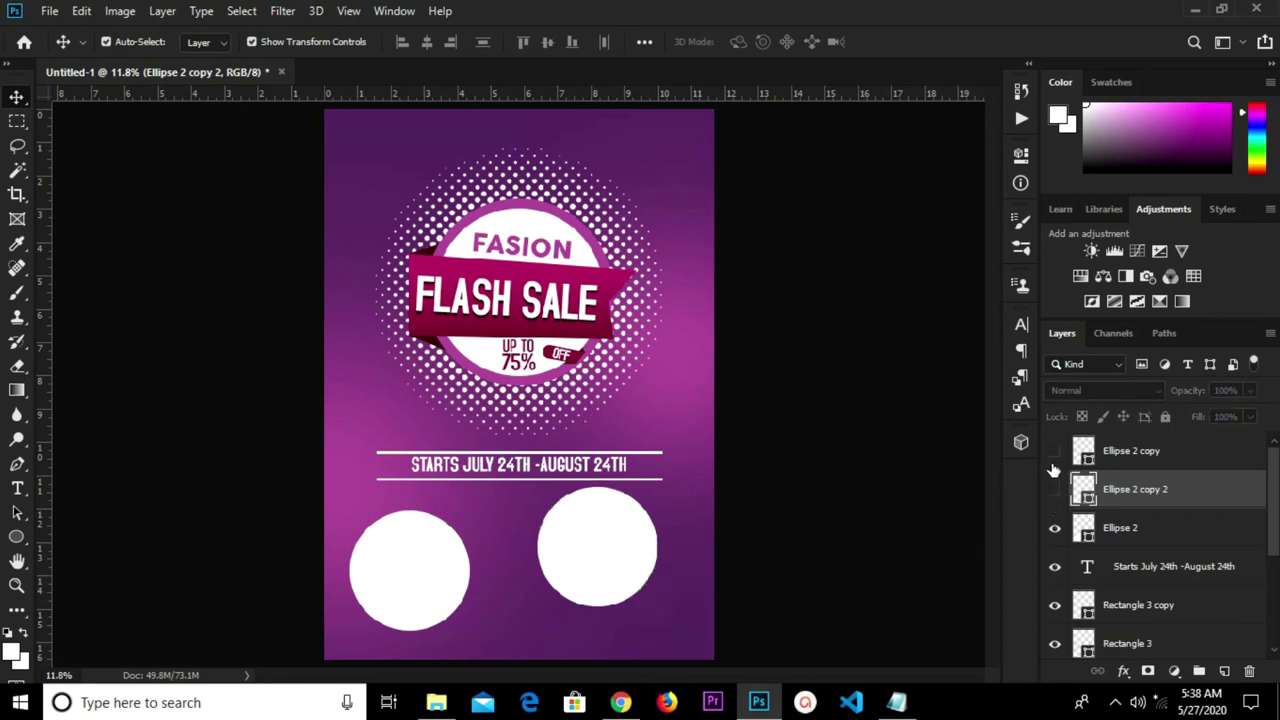
Nudge the sale badge group straight up until its halftone circle sits near the poster's top edge.
{"action": "left_click", "coordinate": [412, 596]}
{"action": "scroll", "coordinate": [1155, 606], "scroll_direction": "down", "scroll_amount": 3}
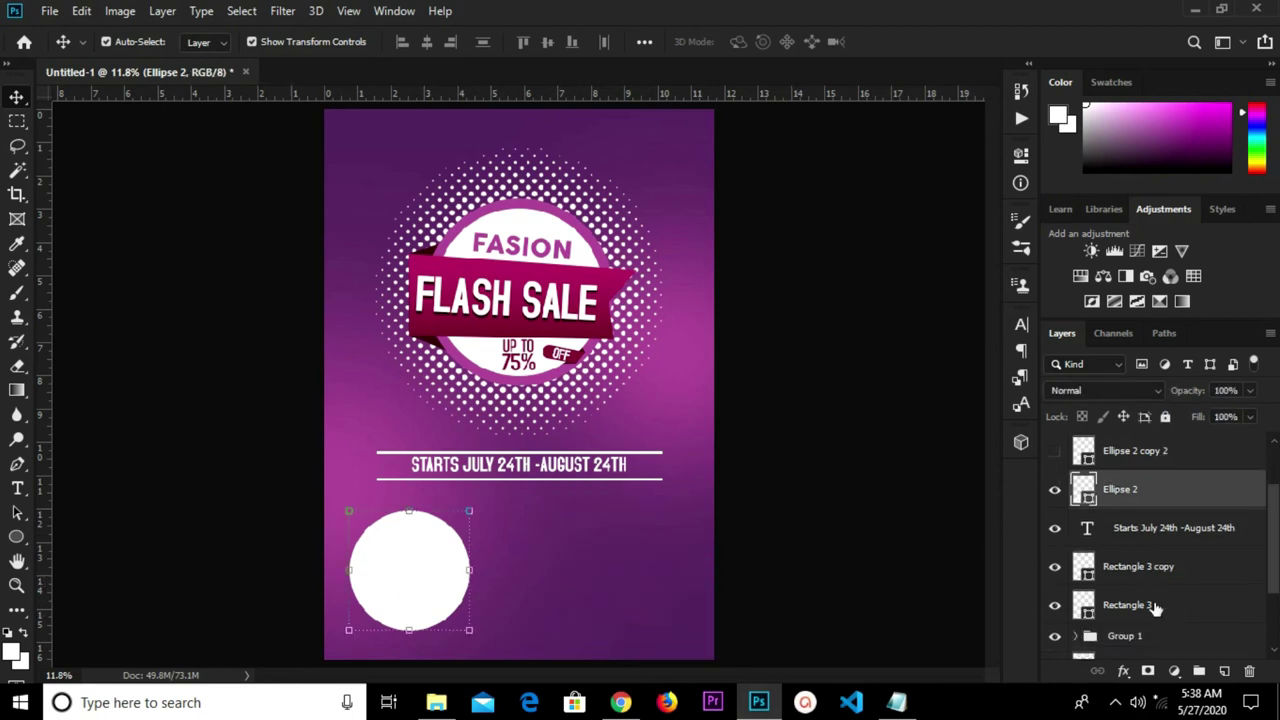
{"action": "left_click", "coordinate": [1145, 566]}
{"action": "key", "text": "shift+Up"}
{"action": "key", "text": "shift+Up"}
{"action": "key", "text": "shift+Up"}
{"action": "key", "text": "shift+Up"}
{"action": "key", "text": "shift+Up"}
{"action": "key", "text": "shift+Up"}
{"action": "key", "text": "shift+Up"}
{"action": "key", "text": "shift+Up"}
{"action": "key", "text": "shift+Up"}
{"action": "key", "text": "shift+Up"}
{"action": "key", "text": "shift+Up"}
{"action": "key", "text": "shift+Up"}
{"action": "key", "text": "shift+Up"}
{"action": "key", "text": "shift+Up"}
{"action": "key", "text": "shift+Up"}
{"action": "key", "text": "shift+Up"}
{"action": "key", "text": "shift+Up"}
{"action": "key", "text": "shift+Up"}
{"action": "key", "text": "shift+Up"}
{"action": "key", "text": "shift+Up"}
{"action": "key", "text": "shift+Up"}
Group the sale date text layer together with its two white divider line layers.
{"action": "scroll", "coordinate": [1148, 555], "scroll_direction": "up", "scroll_amount": 2}
{"action": "scroll", "coordinate": [1148, 552], "scroll_direction": "up", "scroll_amount": 1}
{"action": "scroll", "coordinate": [1148, 560], "scroll_direction": "down", "scroll_amount": 2}
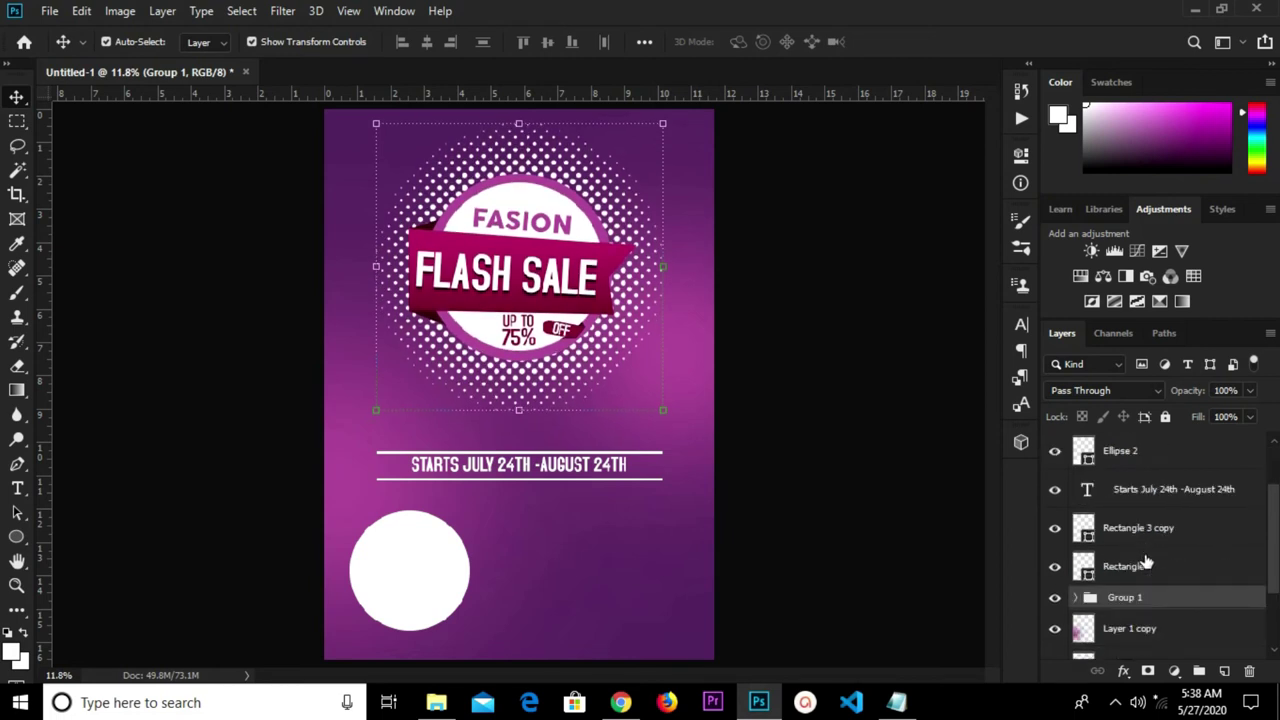
{"action": "left_click", "coordinate": [1148, 567]}
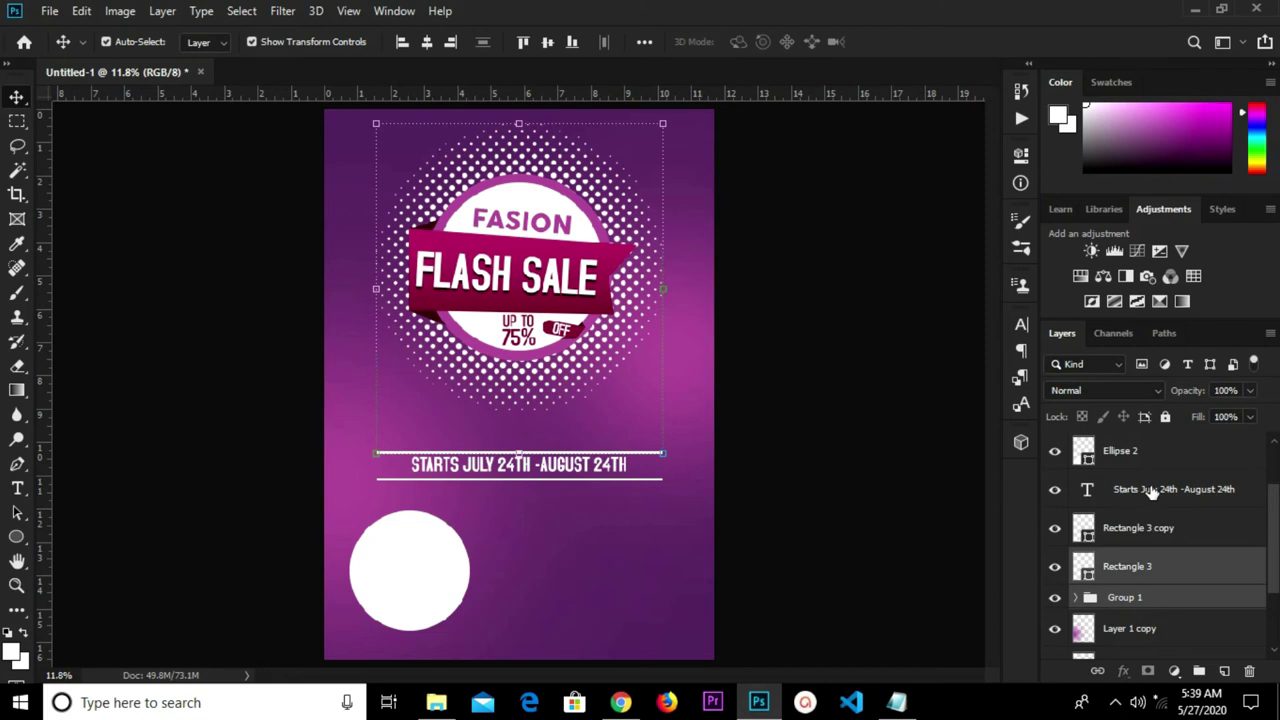
{"action": "double_click", "coordinate": [1133, 567]}
{"action": "key", "text": "Return"}
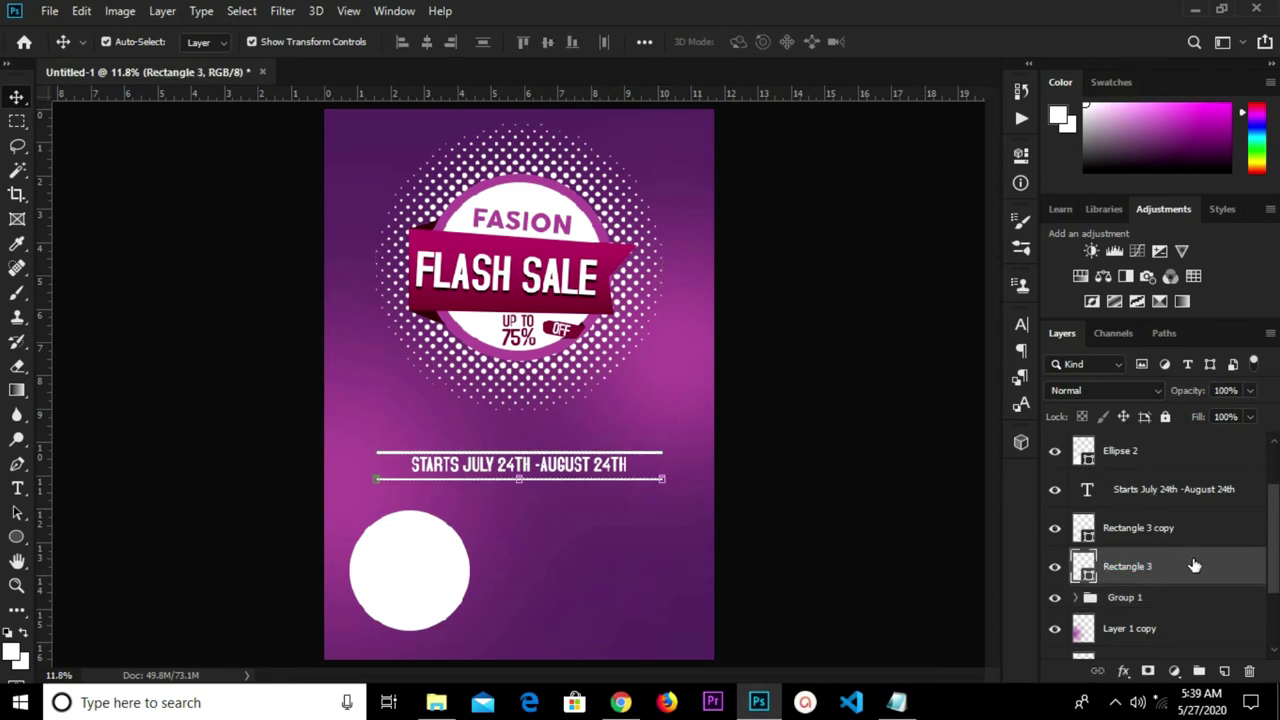
{"action": "key", "text": "alt+bracketright"}
{"action": "left_click", "coordinate": [1187, 568]}
{"action": "left_click", "coordinate": [1170, 497], "text": "shift"}
{"action": "key", "text": "ctrl+g"}
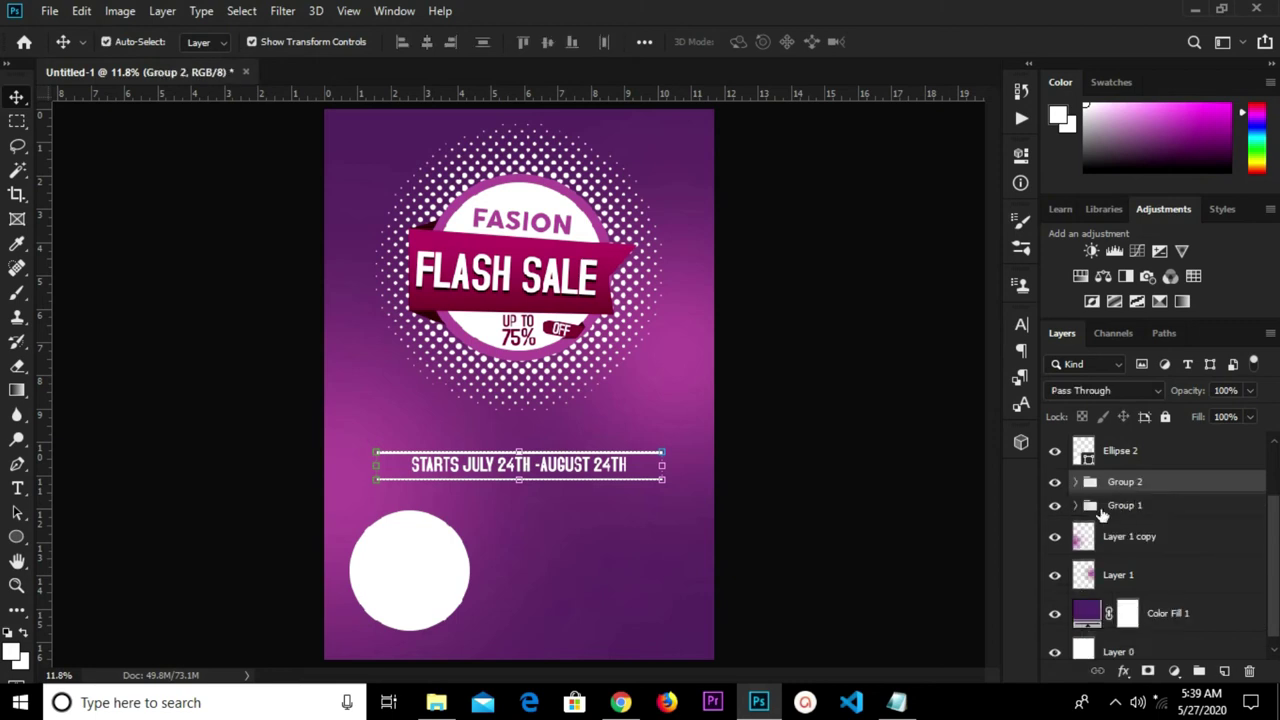
Nudge the date group straight up to just below the badge's halftone circle and raise the white circle to sit close beneath it.
{"action": "left_click", "coordinate": [1054, 484]}
{"action": "left_click", "coordinate": [1054, 483]}
{"action": "key", "text": "shift+Up"}
{"action": "key", "text": "shift+Up"}
{"action": "key", "text": "shift+Up"}
{"action": "key", "text": "shift+Up"}
{"action": "key", "text": "shift+Up"}
{"action": "key", "text": "shift+Up"}
{"action": "key", "text": "shift+Up"}
{"action": "key", "text": "shift+Up"}
{"action": "key", "text": "shift+Up"}
{"action": "key", "text": "shift+Up"}
{"action": "key", "text": "shift+Up"}
{"action": "key", "text": "shift+Up"}
{"action": "key", "text": "shift+Up"}
{"action": "key", "text": "shift+Up"}
{"action": "key", "text": "shift+Up"}
{"action": "key", "text": "shift+Up"}
{"action": "key", "text": "shift+Up"}
{"action": "key", "text": "shift+Up"}
{"action": "key", "text": "shift+Up"}
{"action": "key", "text": "shift+Up"}
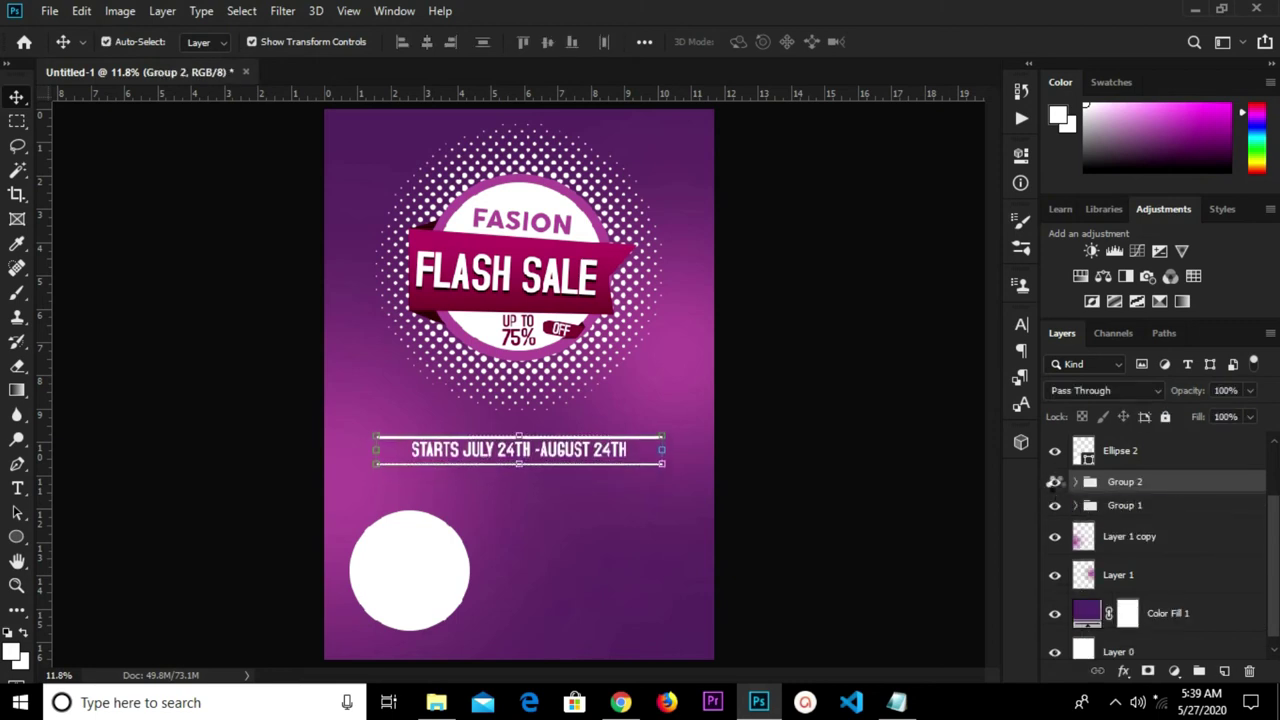
{"action": "key", "text": "shift+Up"}
{"action": "key", "text": "shift+Up"}
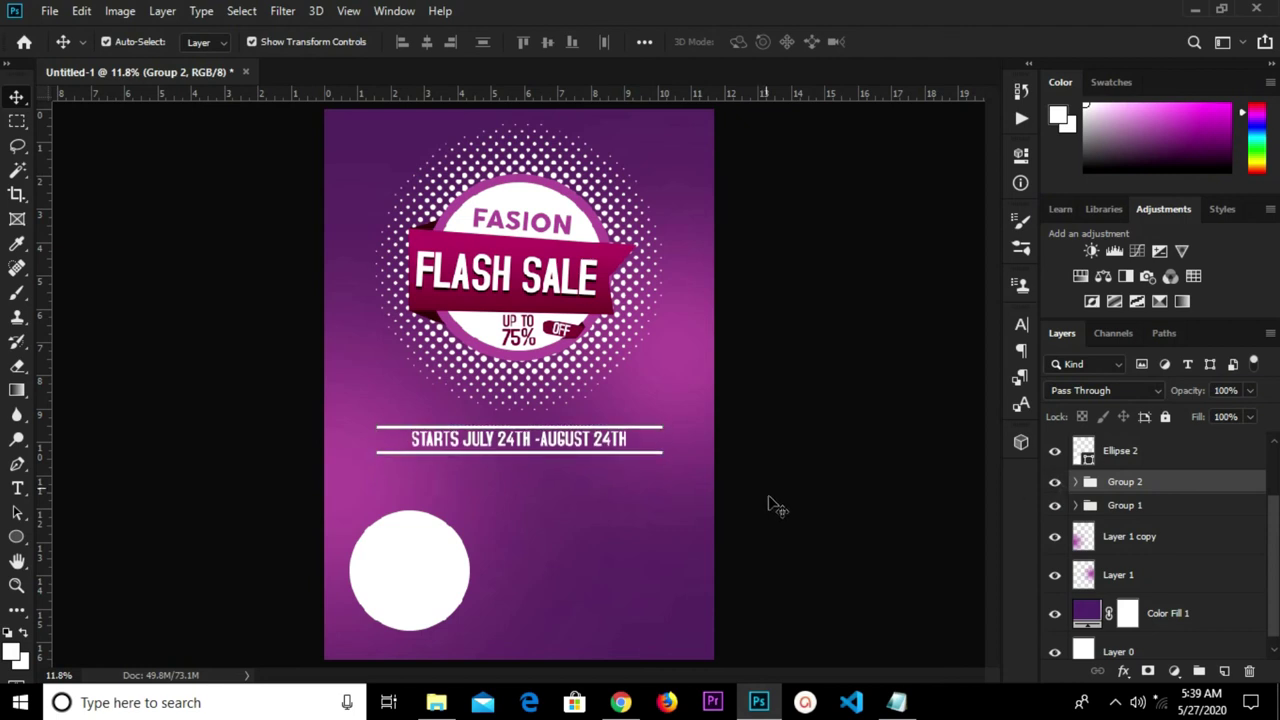
{"action": "left_click_drag", "start_coordinate": [414, 566], "coordinate": [409, 519]}
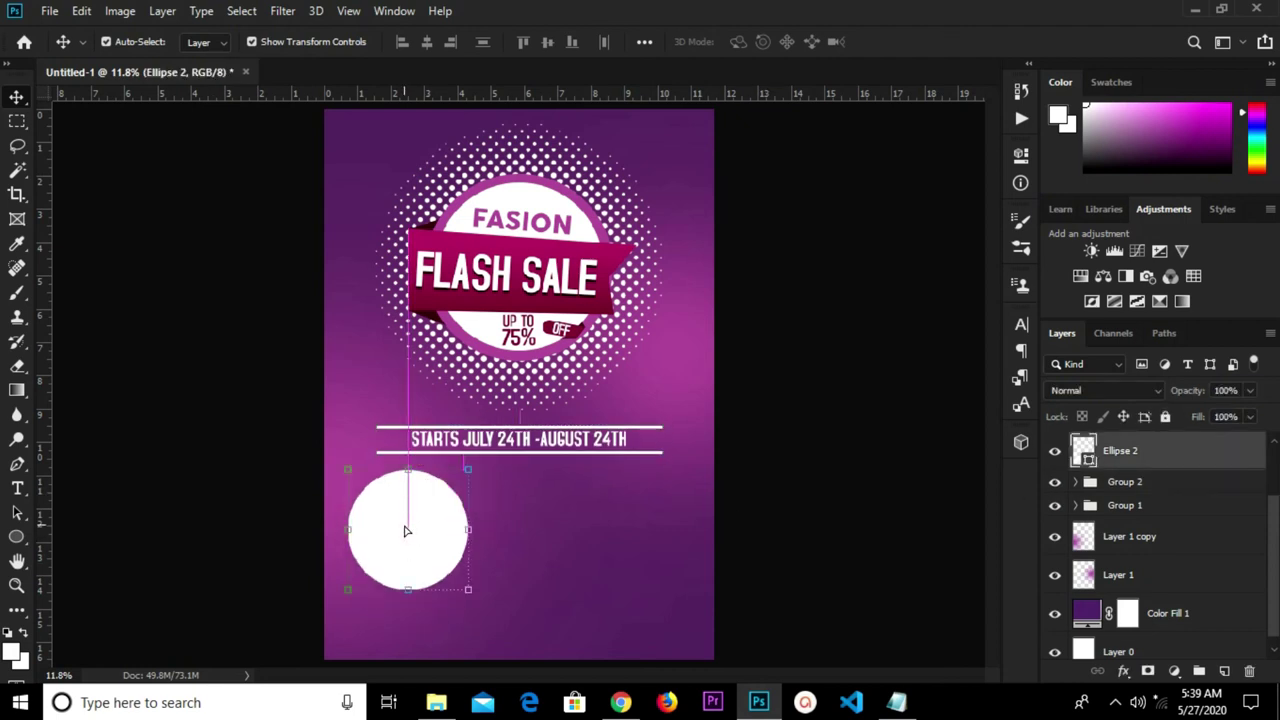
Place the photo of the man in a navy suit embedded from the Downloads Fashion folder and convert its layer to a smart object.
{"action": "left_click", "coordinate": [47, 11]}
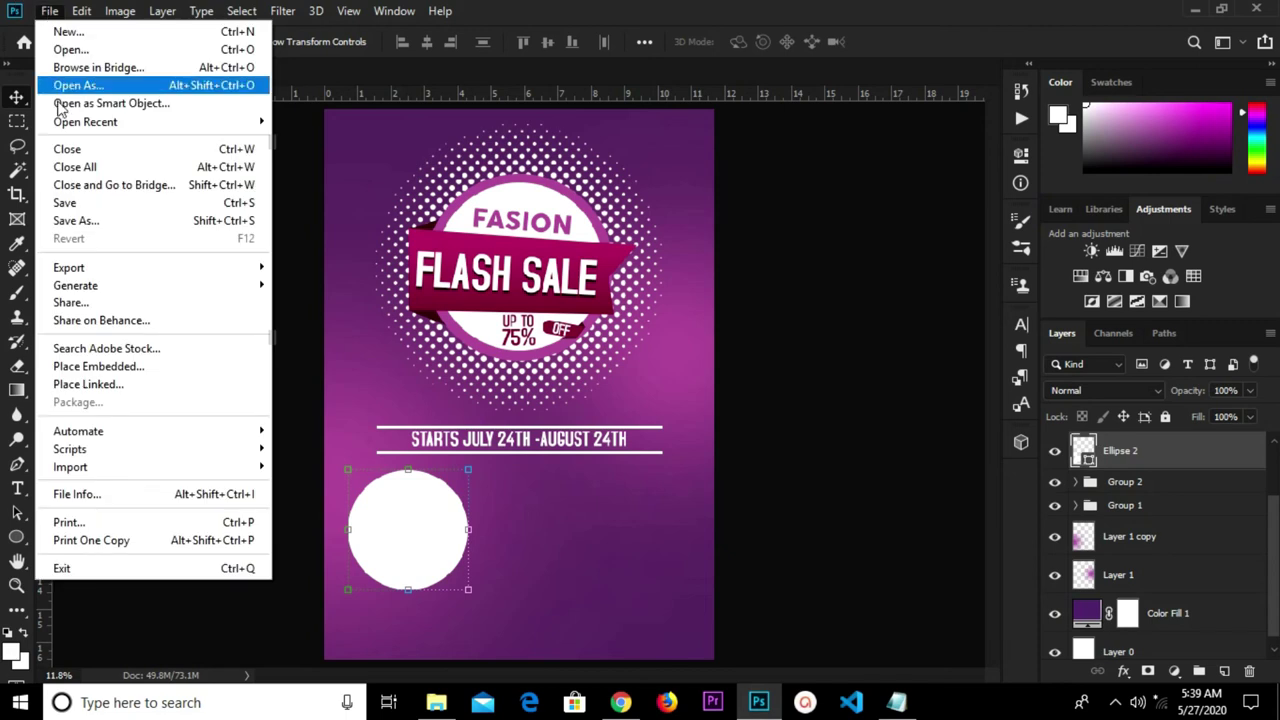
{"action": "left_click", "coordinate": [98, 367]}
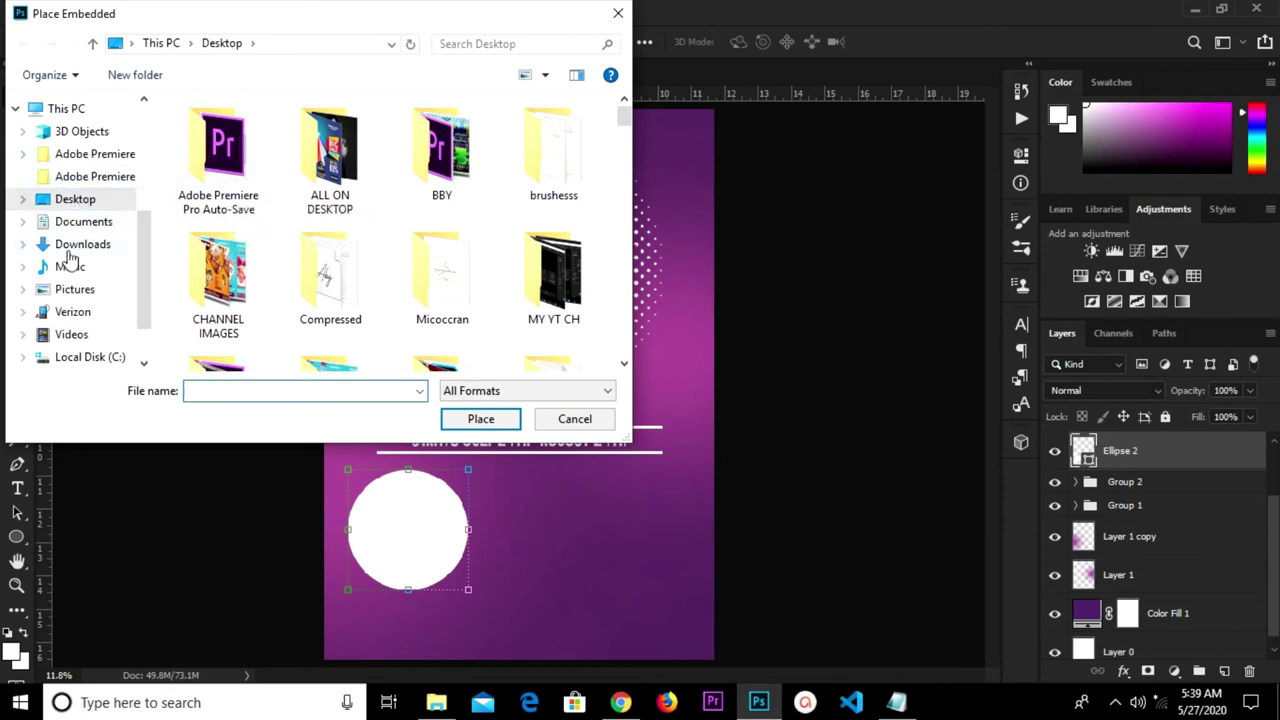
{"action": "left_click", "coordinate": [79, 247]}
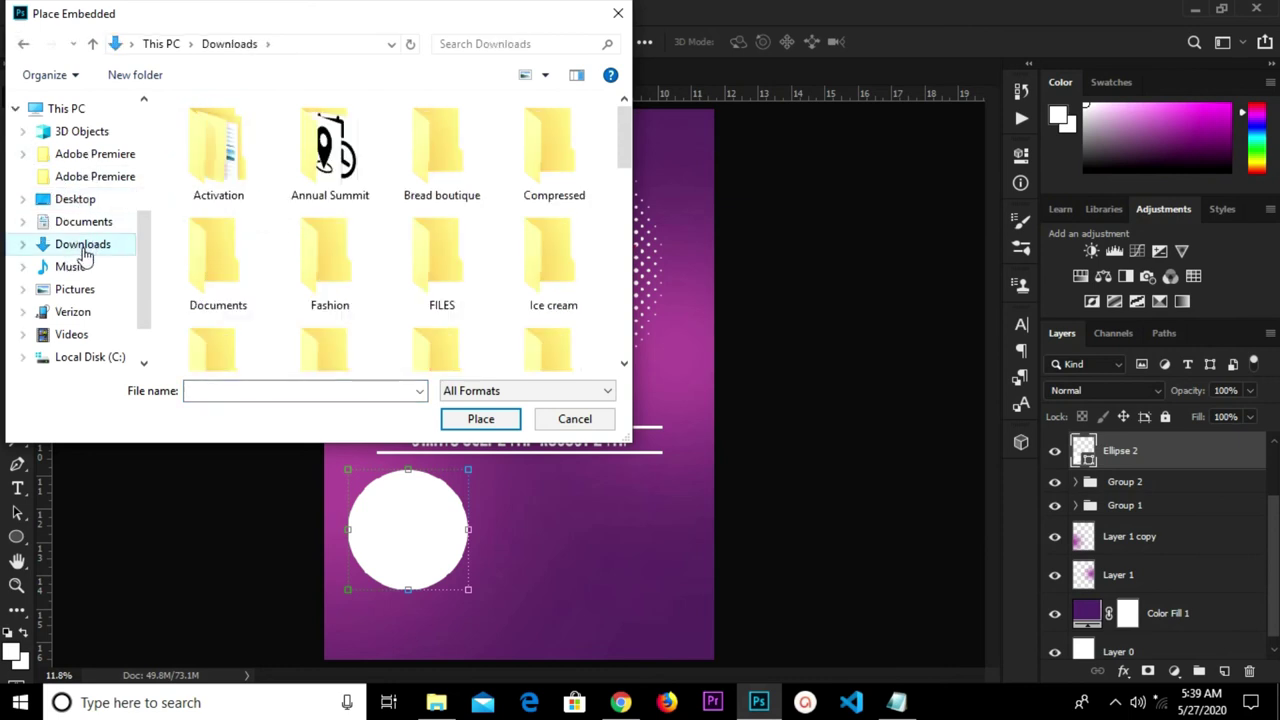
{"action": "scroll", "coordinate": [448, 240], "scroll_direction": "down", "scroll_amount": 2}
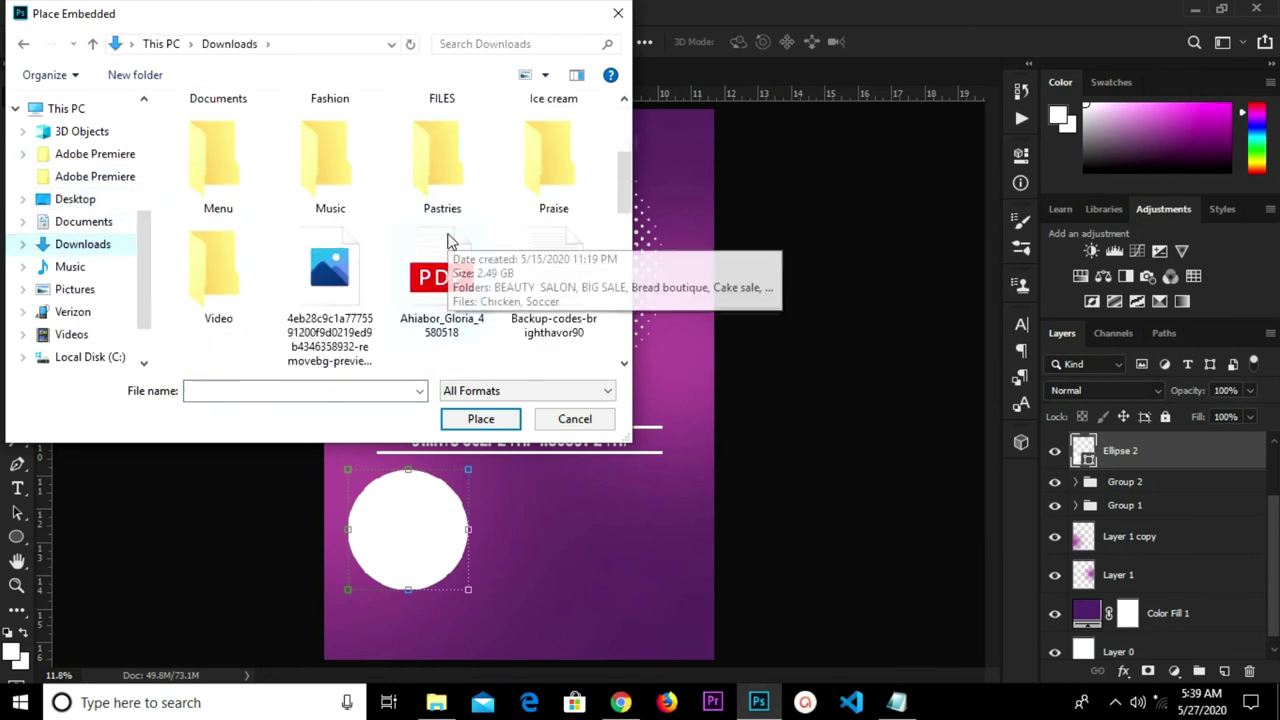
{"action": "scroll", "coordinate": [420, 235], "scroll_direction": "down", "scroll_amount": 4}
{"action": "scroll", "coordinate": [420, 235], "scroll_direction": "up", "scroll_amount": 4}
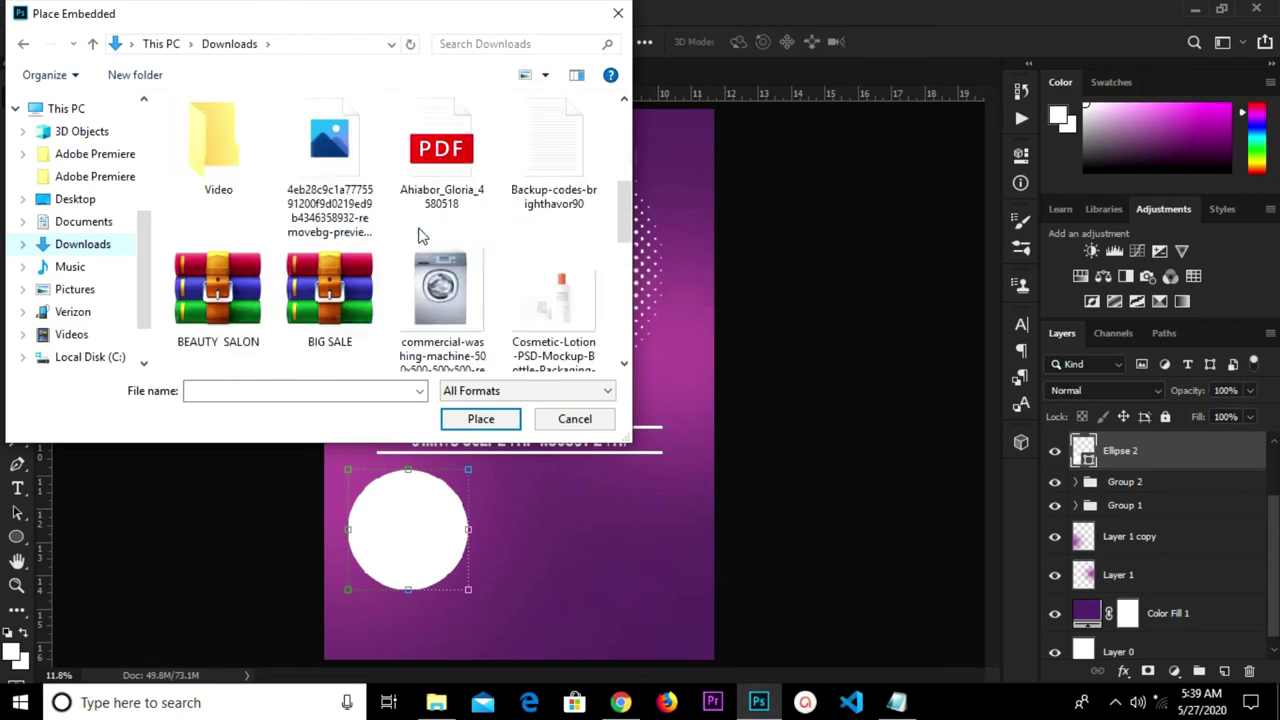
{"action": "scroll", "coordinate": [420, 235], "scroll_direction": "up", "scroll_amount": 3}
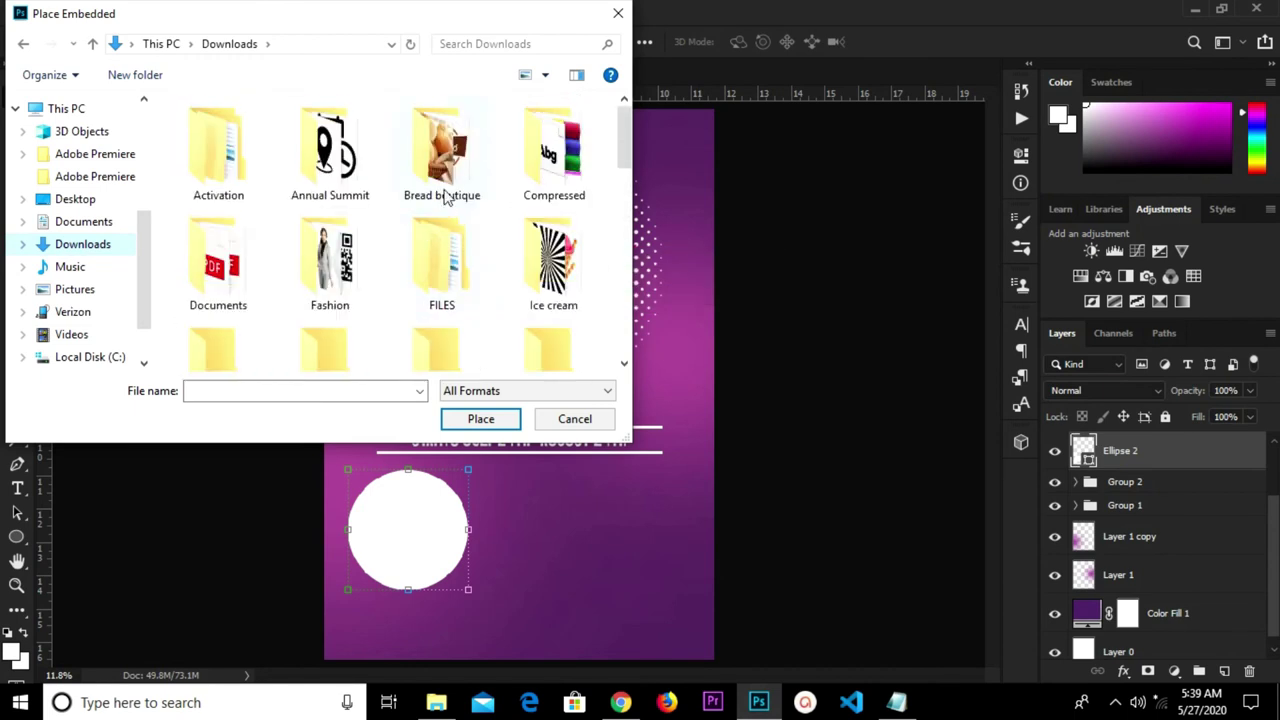
{"action": "double_click", "coordinate": [355, 294]}
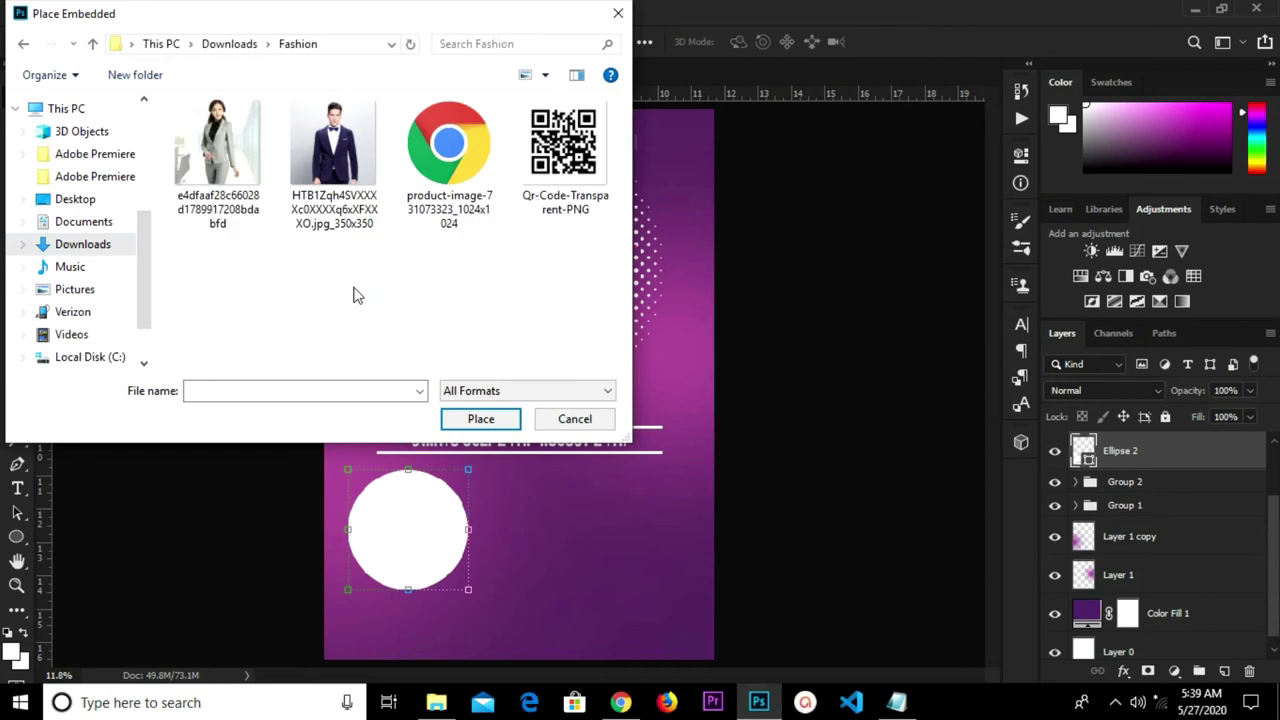
{"action": "left_click", "coordinate": [309, 127]}
{"action": "left_click", "coordinate": [455, 424]}
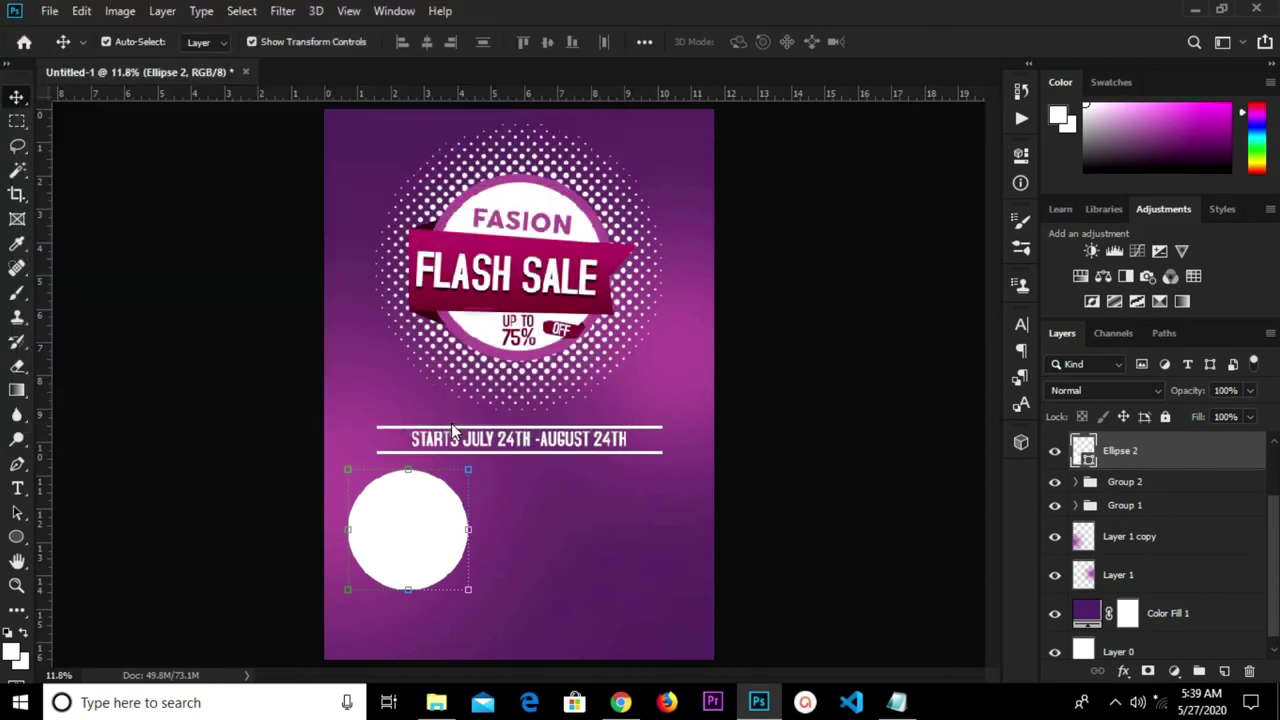
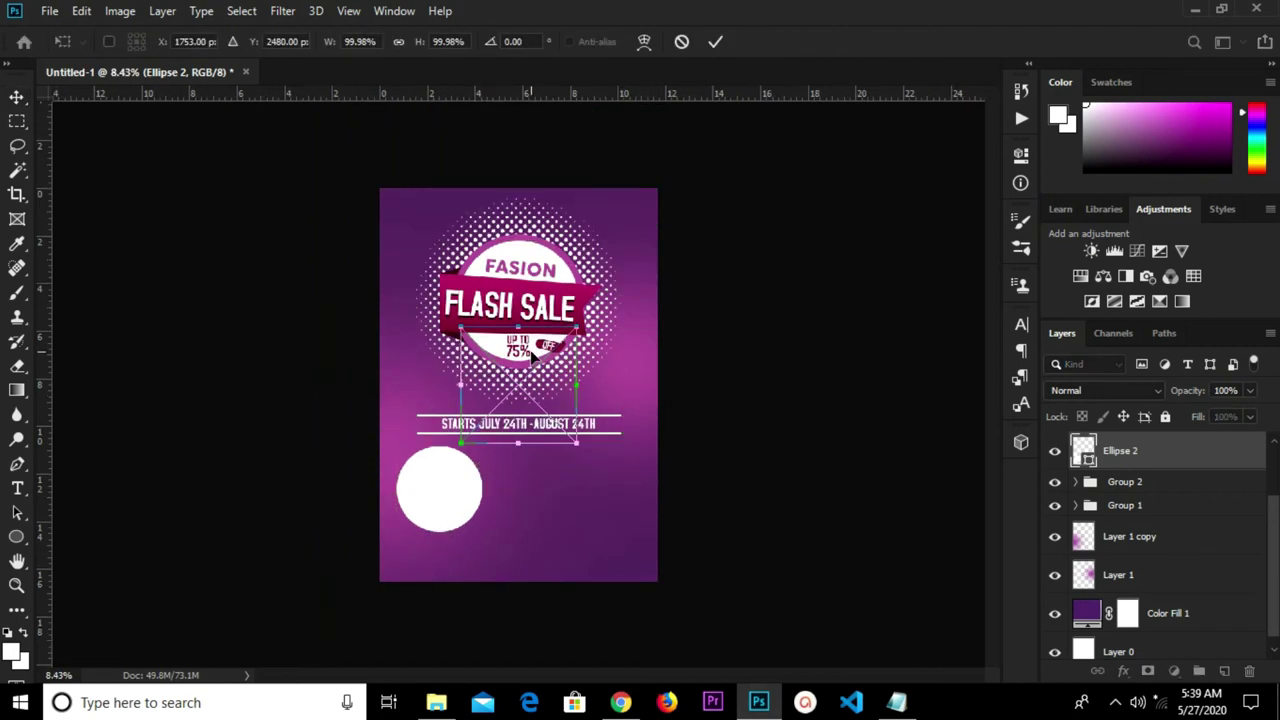
{"action": "scroll", "coordinate": [510, 390], "scroll_direction": "up", "scroll_amount": 2}
{"action": "left_click", "coordinate": [715, 45]}
{"action": "right_click", "coordinate": [1180, 464]}
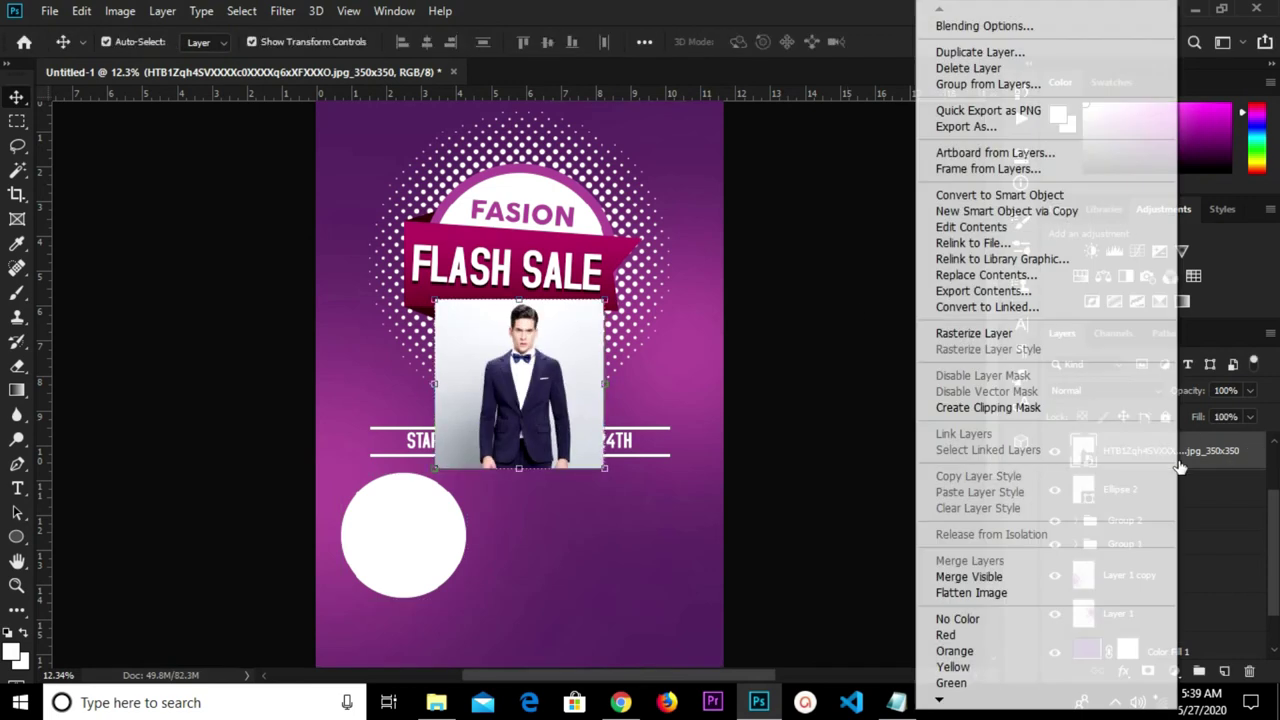
{"action": "left_click", "coordinate": [966, 200]}
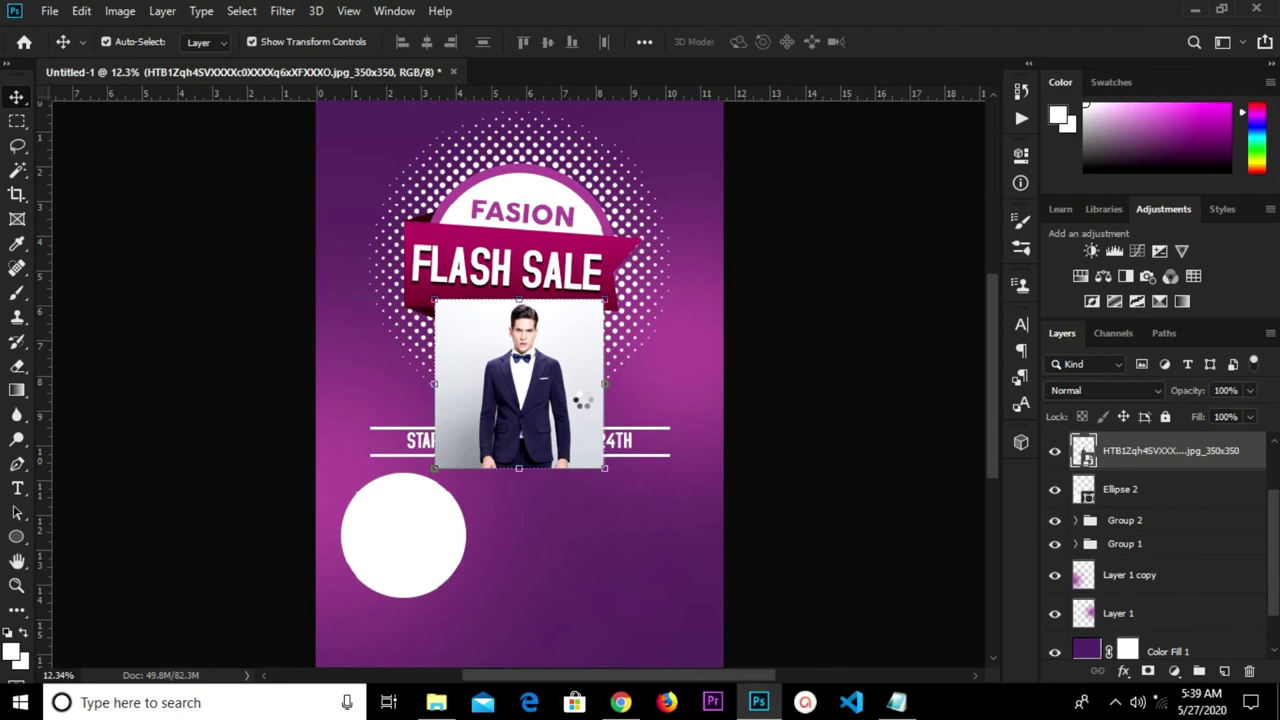
Scale the man's photo to 80.34% and position it over the white circle in the poster's lower left.
{"action": "scroll", "coordinate": [586, 418], "scroll_direction": "up", "scroll_amount": 2}
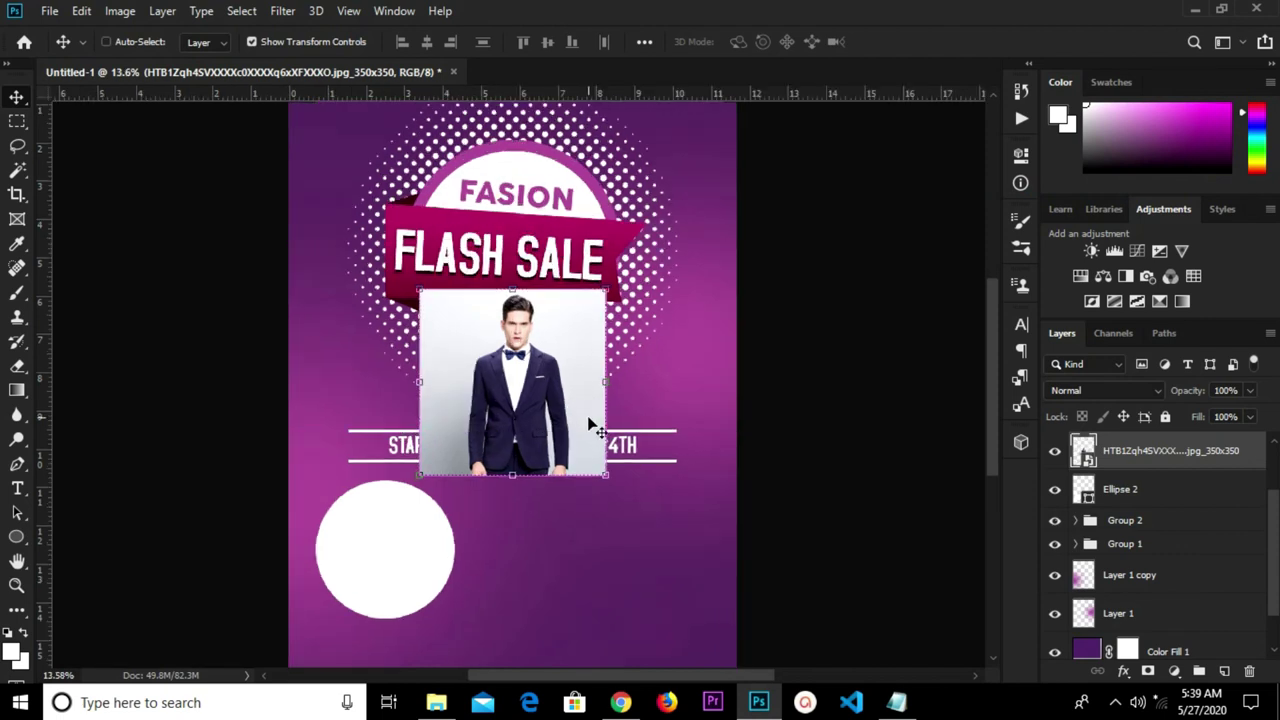
{"action": "key", "text": "ctrl+t"}
{"action": "left_click_drag", "start_coordinate": [606, 474], "coordinate": [622, 490]}
{"action": "left_click_drag", "start_coordinate": [546, 397], "coordinate": [423, 567]}
{"action": "scroll", "coordinate": [461, 575], "scroll_direction": "down", "scroll_amount": 2}
{"action": "left_click_drag", "start_coordinate": [488, 655], "coordinate": [419, 567]}
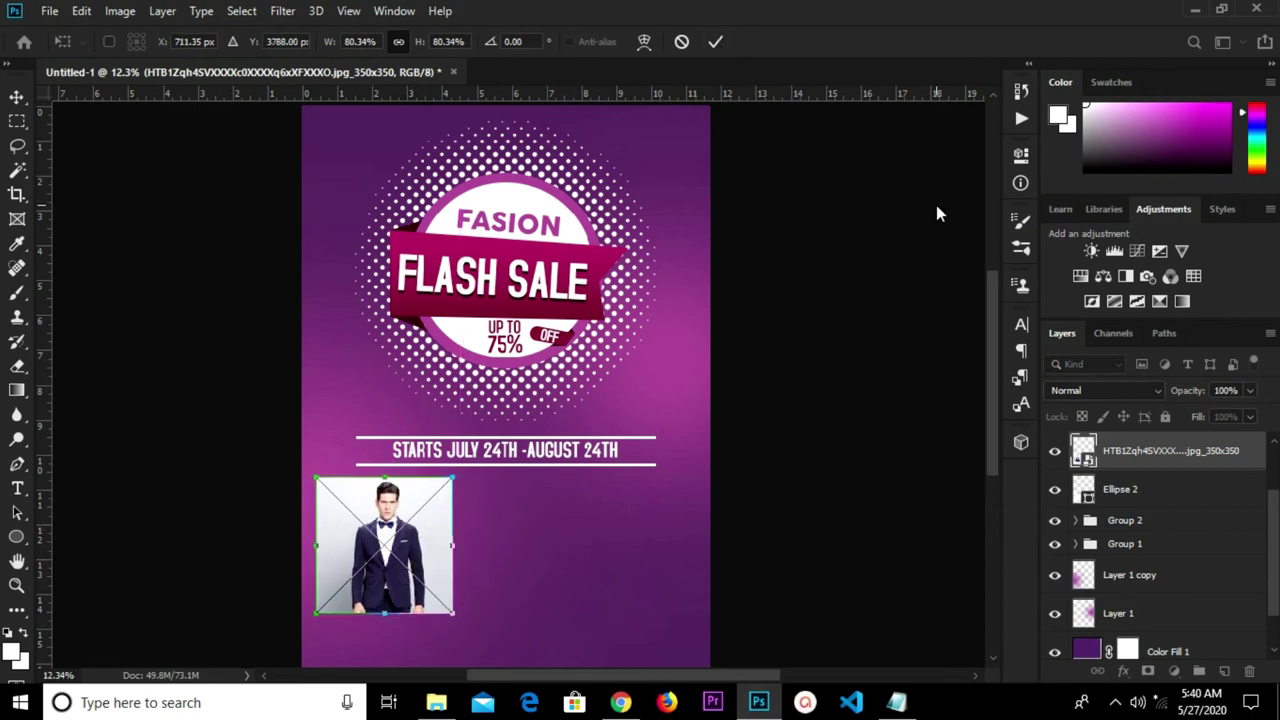
{"action": "left_click_drag", "start_coordinate": [1137, 455], "coordinate": [1140, 480]}
Clip the man's photo to the Ellipse 2 circle with a clipping mask.
{"action": "scroll", "coordinate": [1155, 527], "scroll_direction": "up", "scroll_amount": 2}
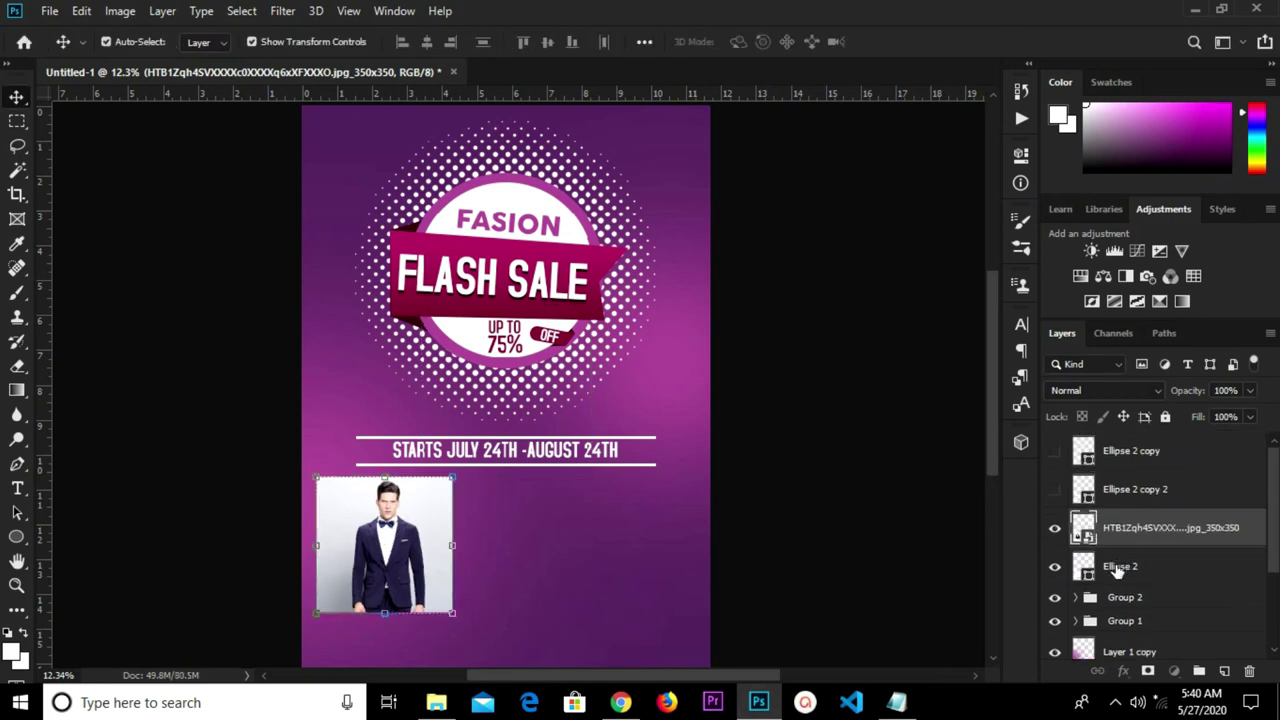
{"action": "left_click", "coordinate": [1119, 568]}
{"action": "left_click", "coordinate": [1128, 531]}
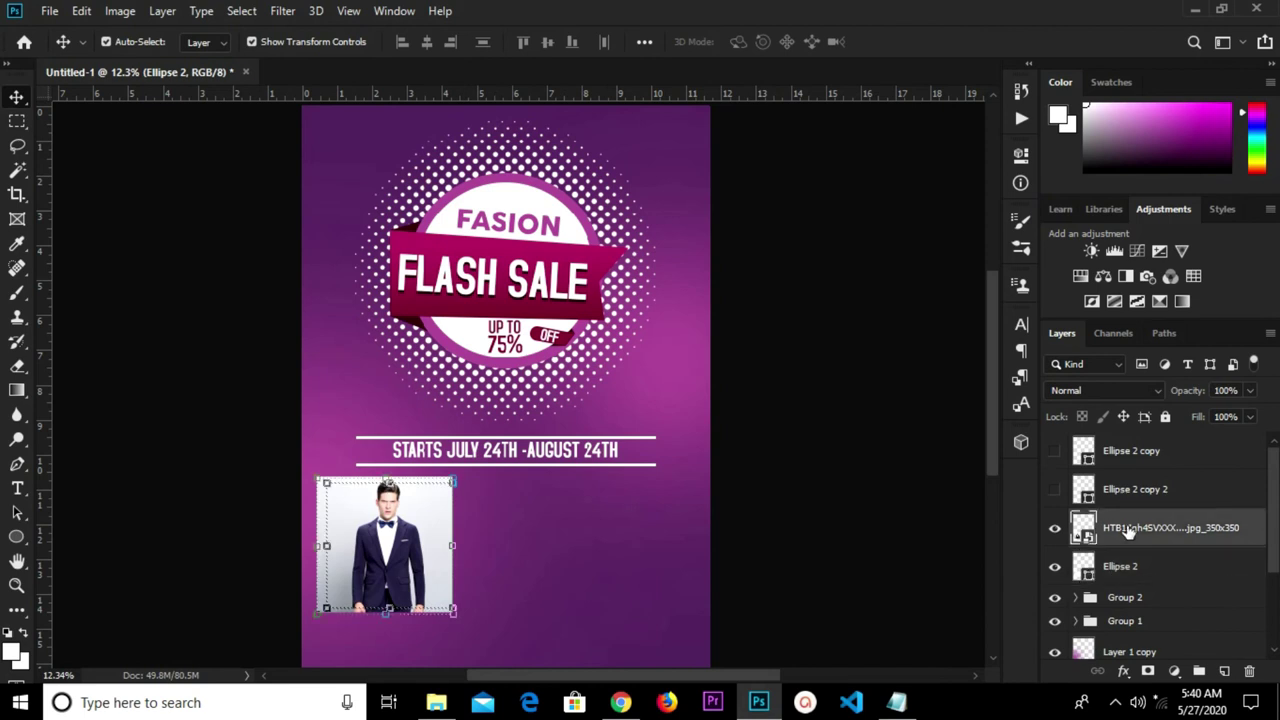
{"action": "right_click", "coordinate": [1128, 531]}
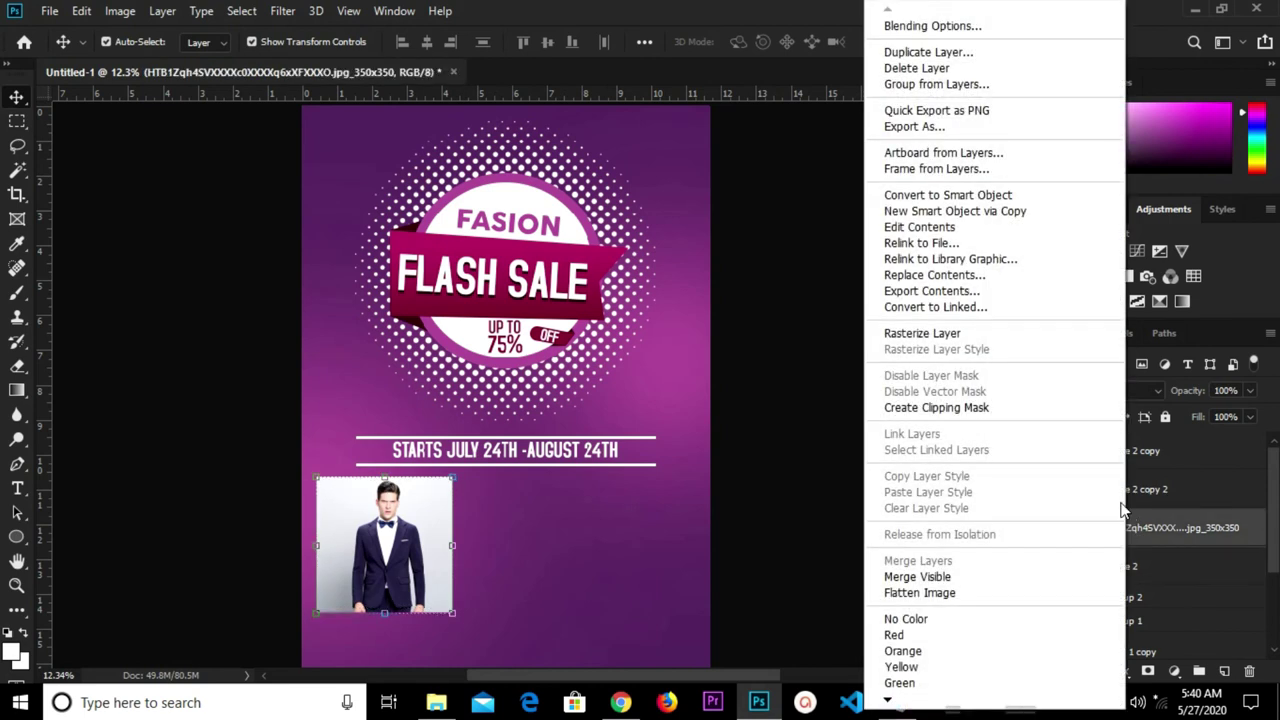
{"action": "left_click", "coordinate": [930, 407]}
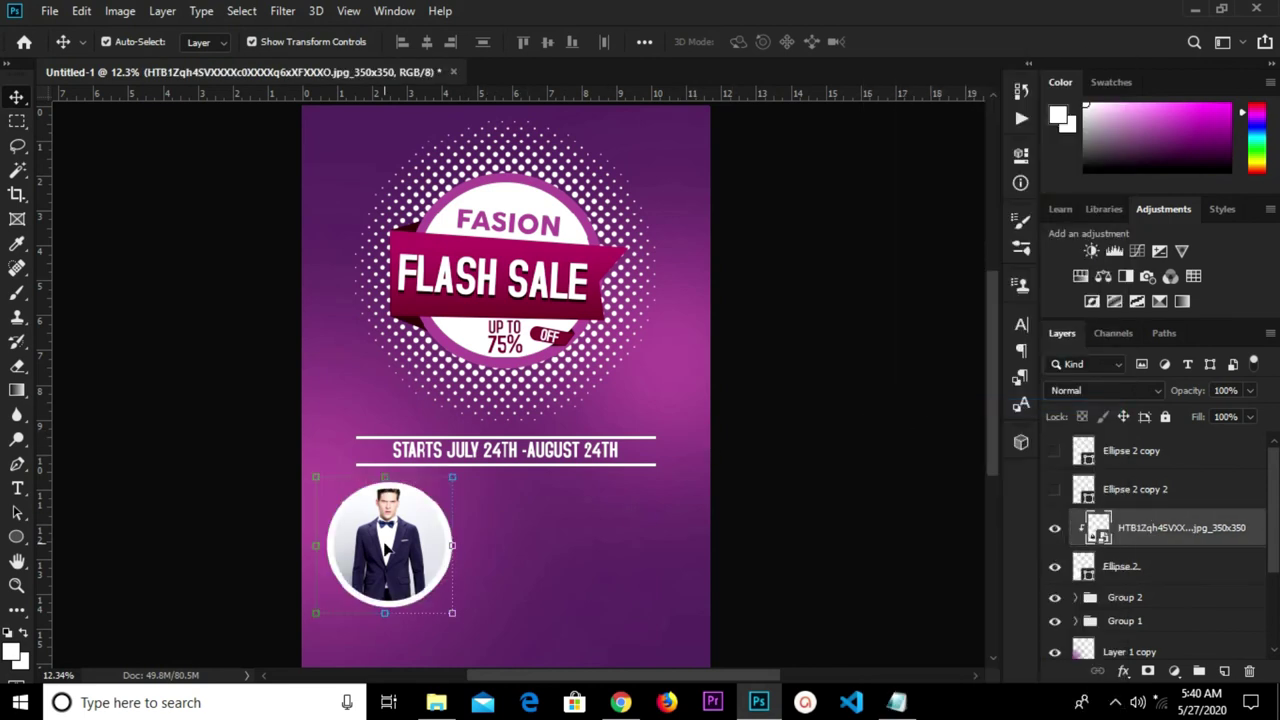
Group the man's clipped photo with its circle and shift the group slightly to the left.
{"action": "left_click", "coordinate": [1171, 576], "text": "shift"}
{"action": "key", "text": "ctrl+g"}
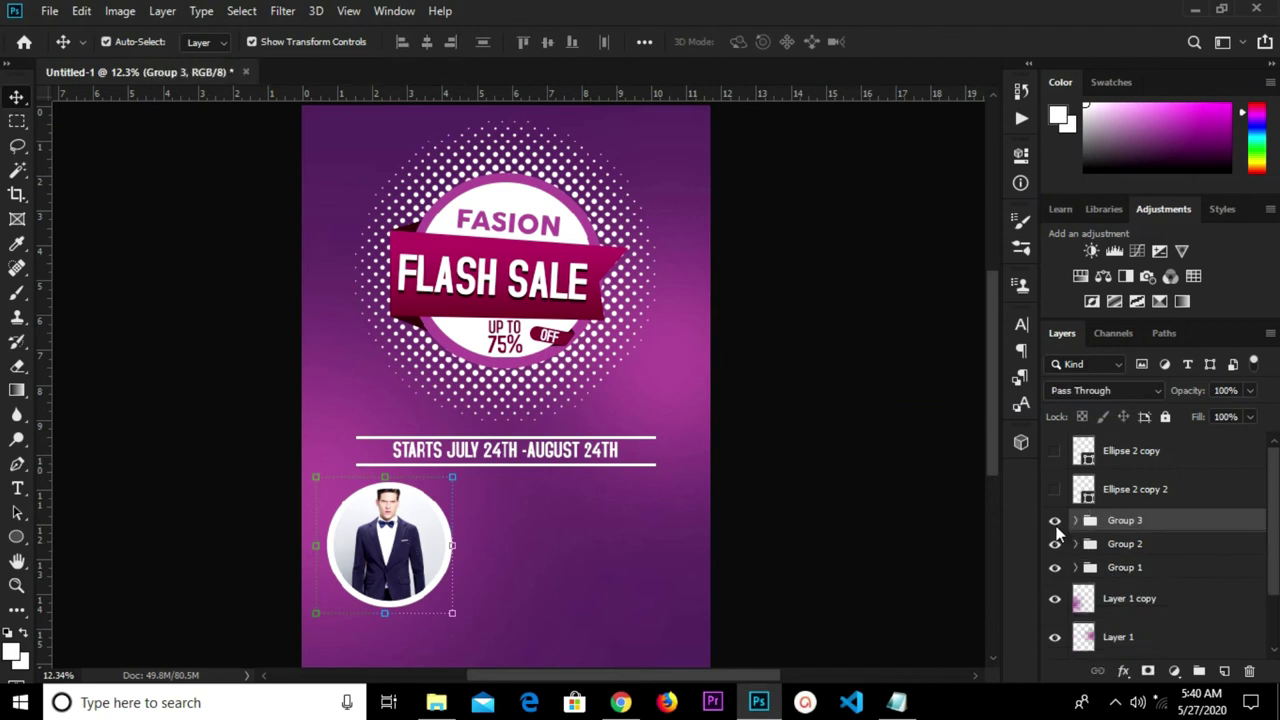
{"action": "left_click", "coordinate": [1055, 524]}
{"action": "left_click", "coordinate": [1055, 524]}
{"action": "left_click_drag", "start_coordinate": [368, 572], "coordinate": [366, 572]}
Show the hidden Ellipse 2 copy 2 circle and position it level with and directly beside the man's photo circle.
{"action": "left_click", "coordinate": [818, 503]}
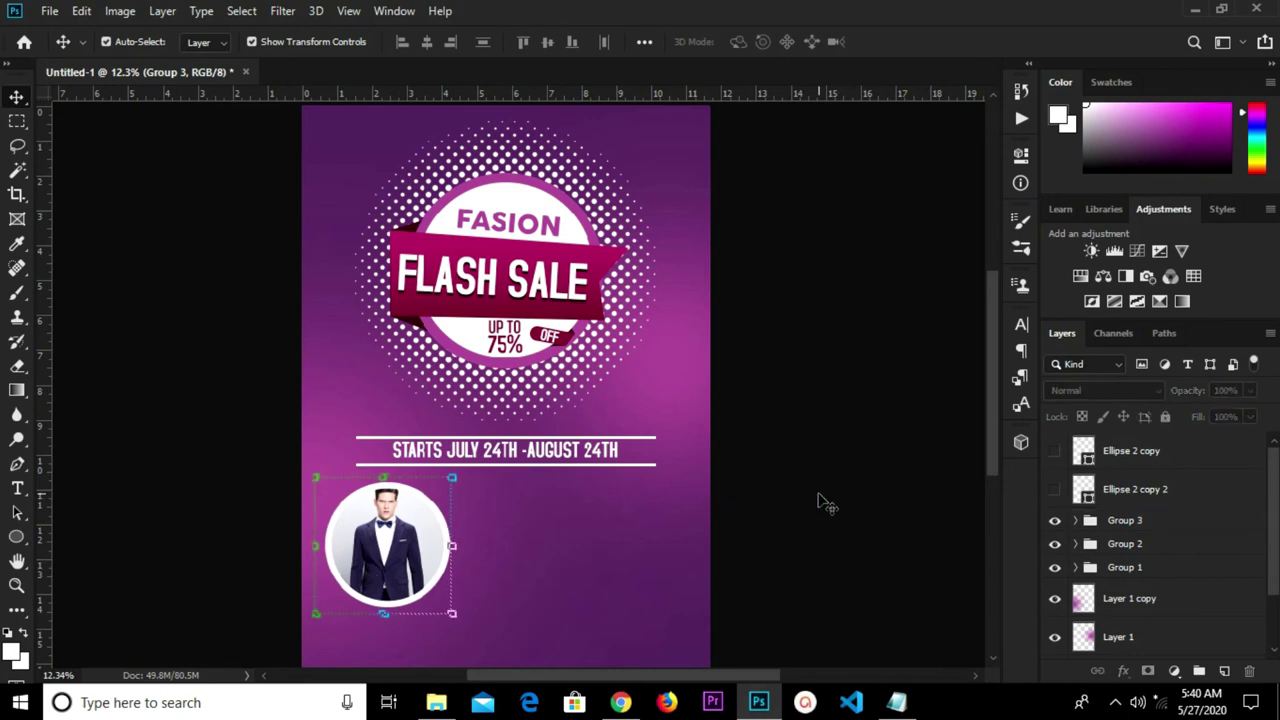
{"action": "left_click", "coordinate": [1054, 490]}
{"action": "left_click_drag", "start_coordinate": [674, 634], "coordinate": [514, 543]}
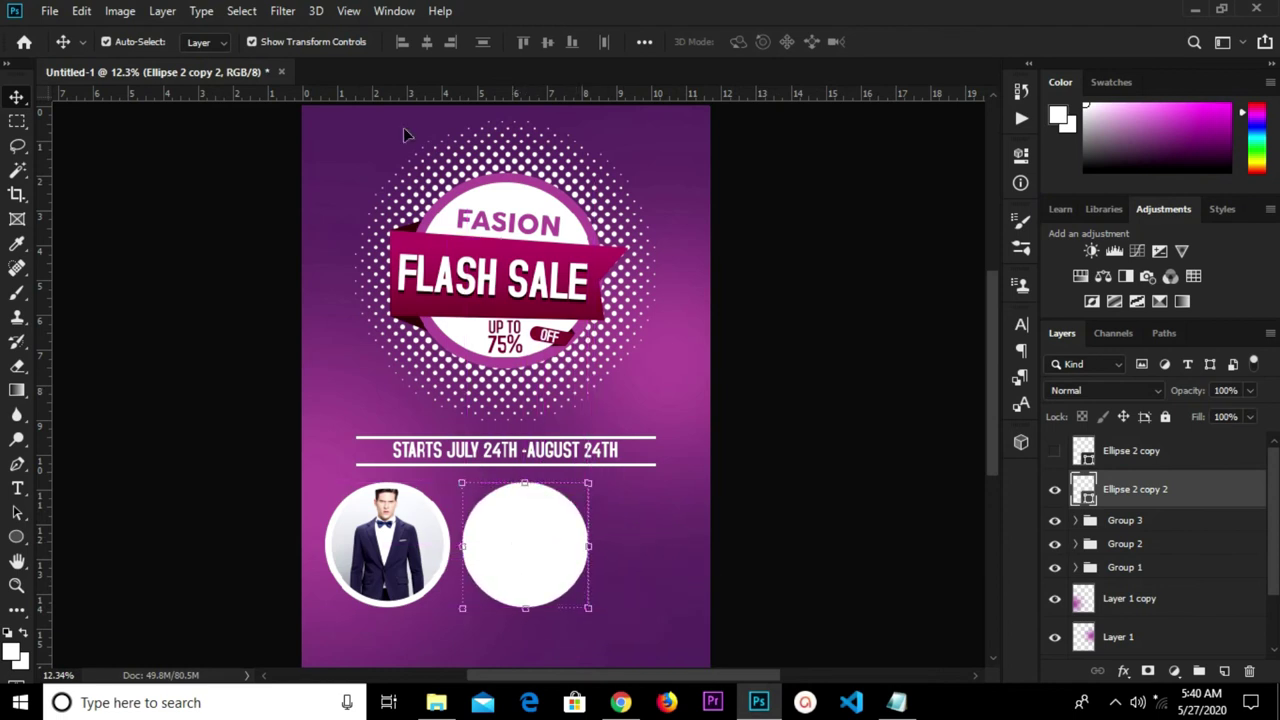
{"action": "left_click", "coordinate": [50, 11]}
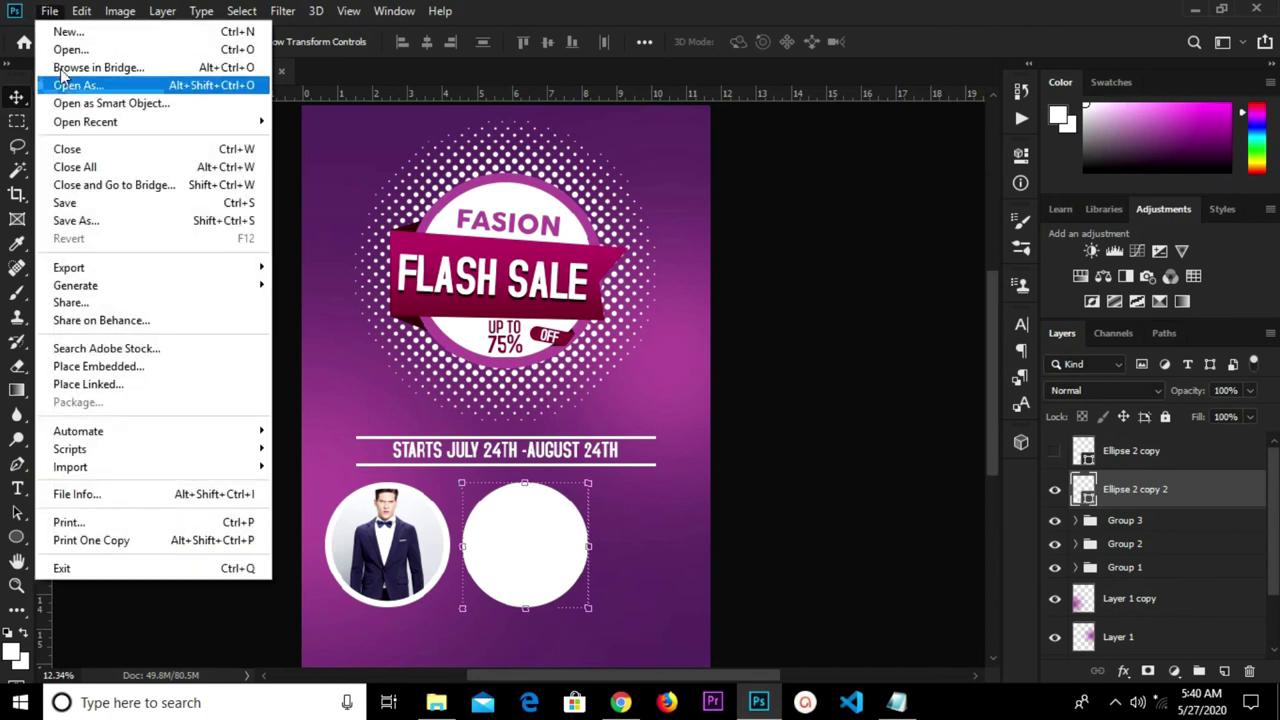
{"action": "left_click", "coordinate": [108, 366]}
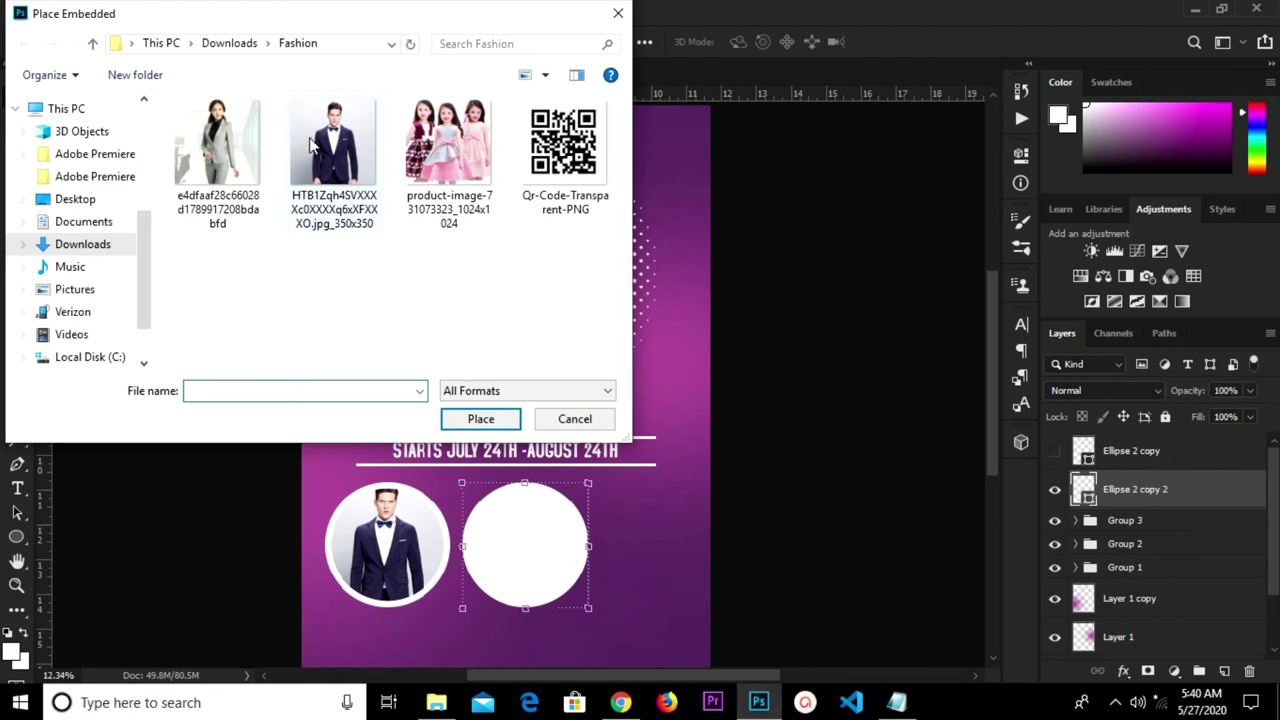
{"action": "left_click", "coordinate": [233, 129]}
{"action": "left_click", "coordinate": [474, 420]}
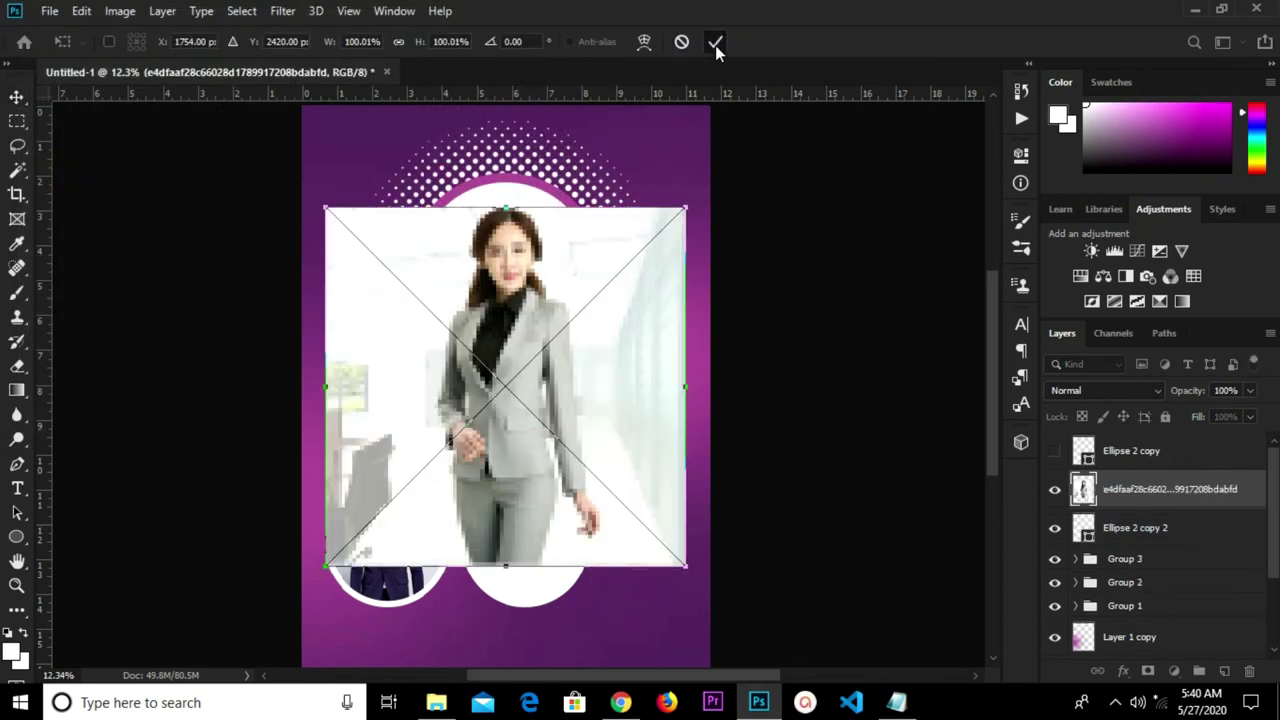
{"action": "left_click", "coordinate": [715, 42]}
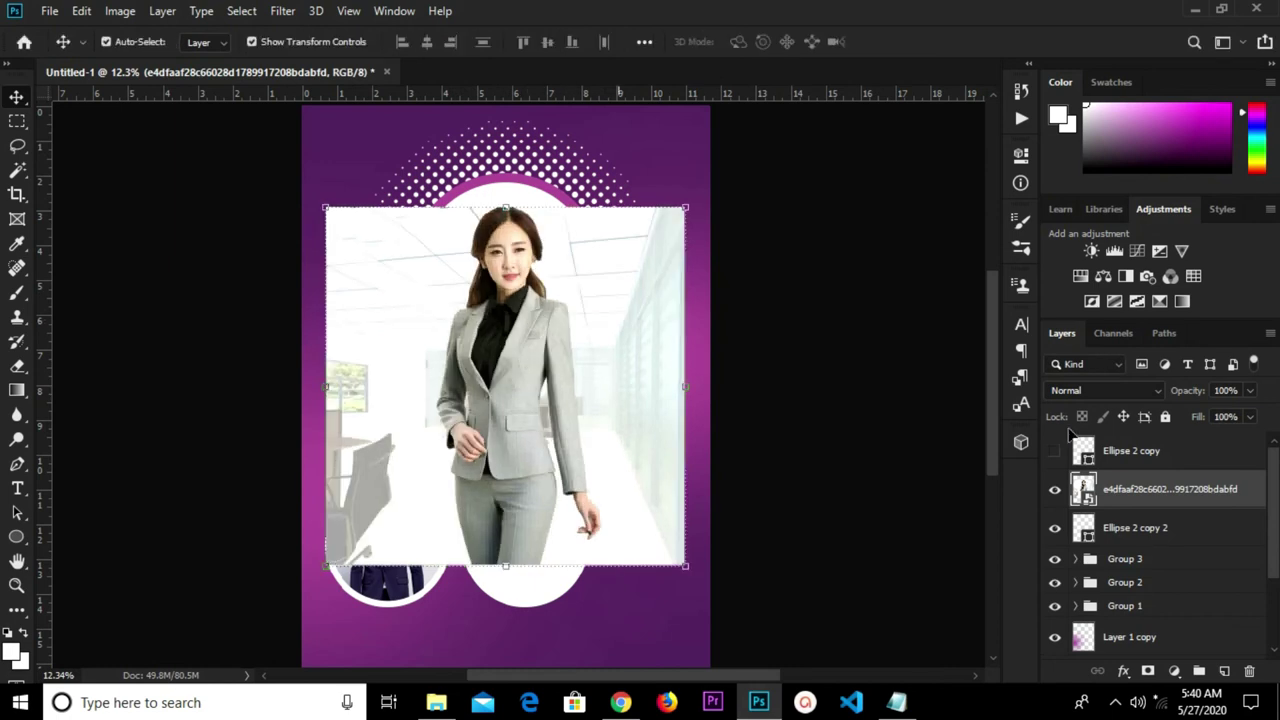
{"action": "right_click", "coordinate": [1112, 488]}
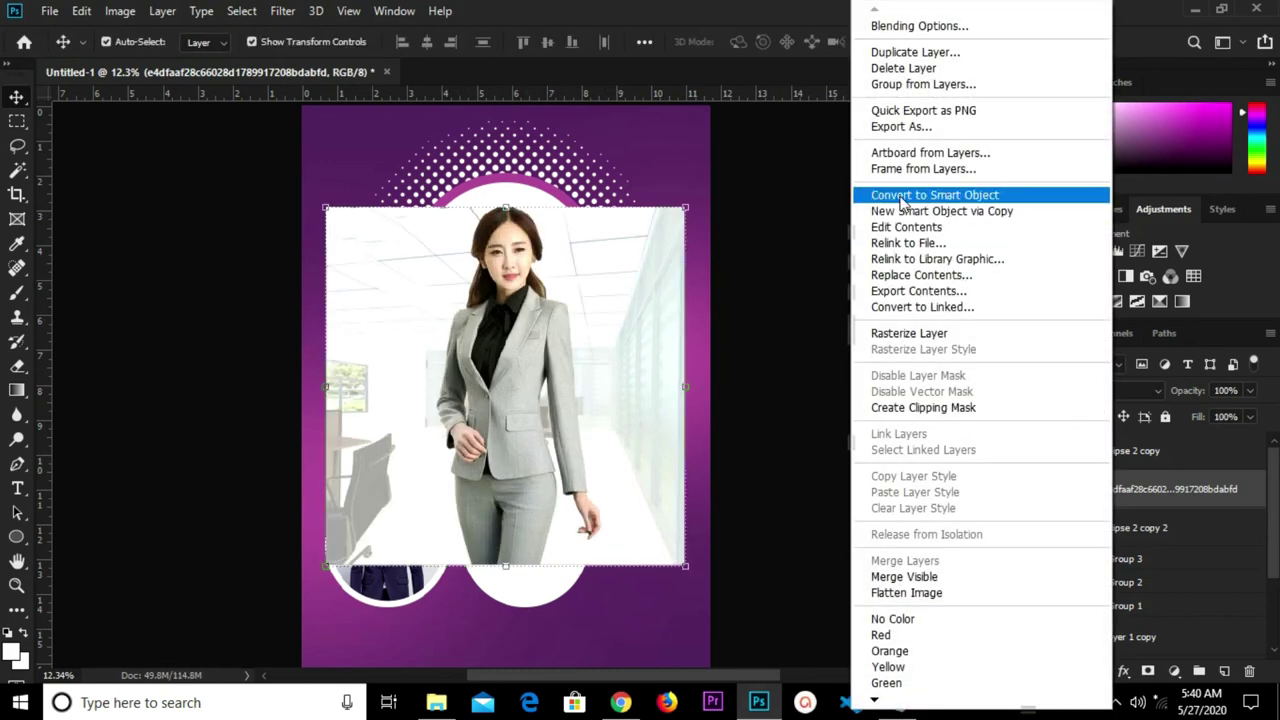
{"action": "left_click", "coordinate": [903, 197]}
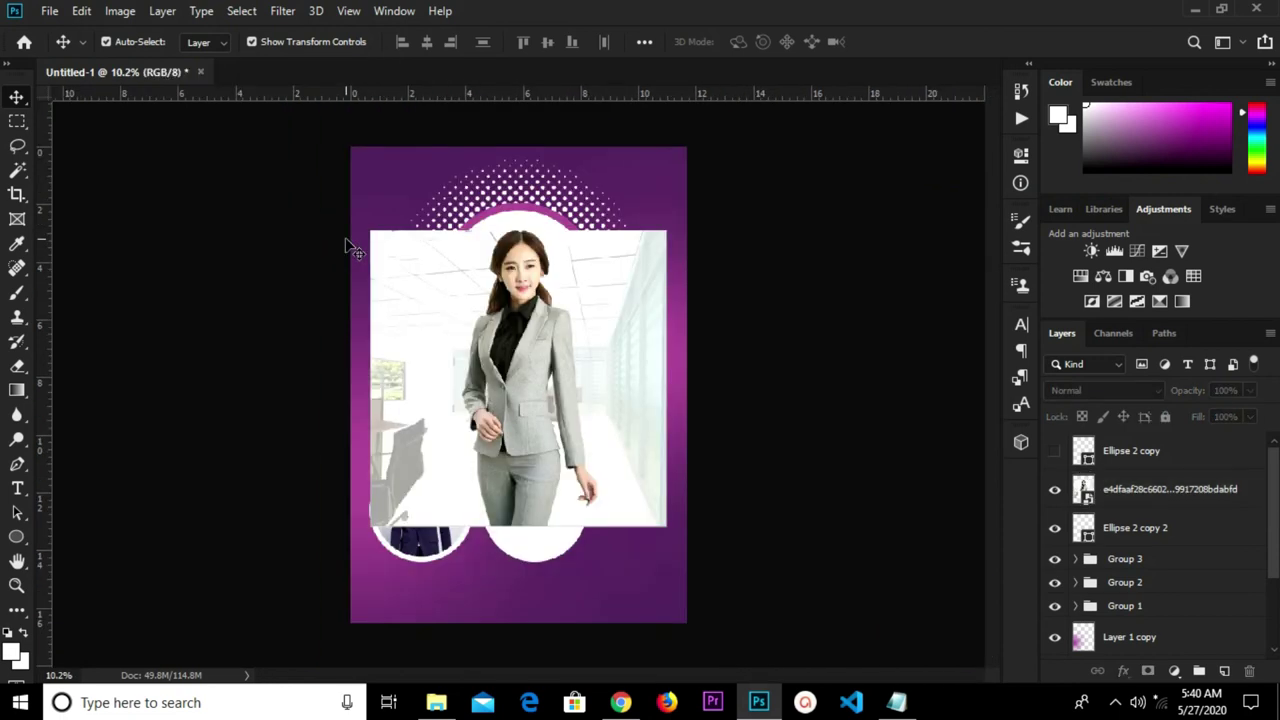
Scale the woman's photo to 41.01% over the Ellipse 2 copy 2 circle and clip it to that circle.
{"action": "key", "text": "ctrl+t"}
{"action": "left_click_drag", "start_coordinate": [355, 211], "coordinate": [568, 425]}
{"action": "left_click_drag", "start_coordinate": [662, 513], "coordinate": [571, 558]}
{"action": "left_click", "coordinate": [716, 43]}
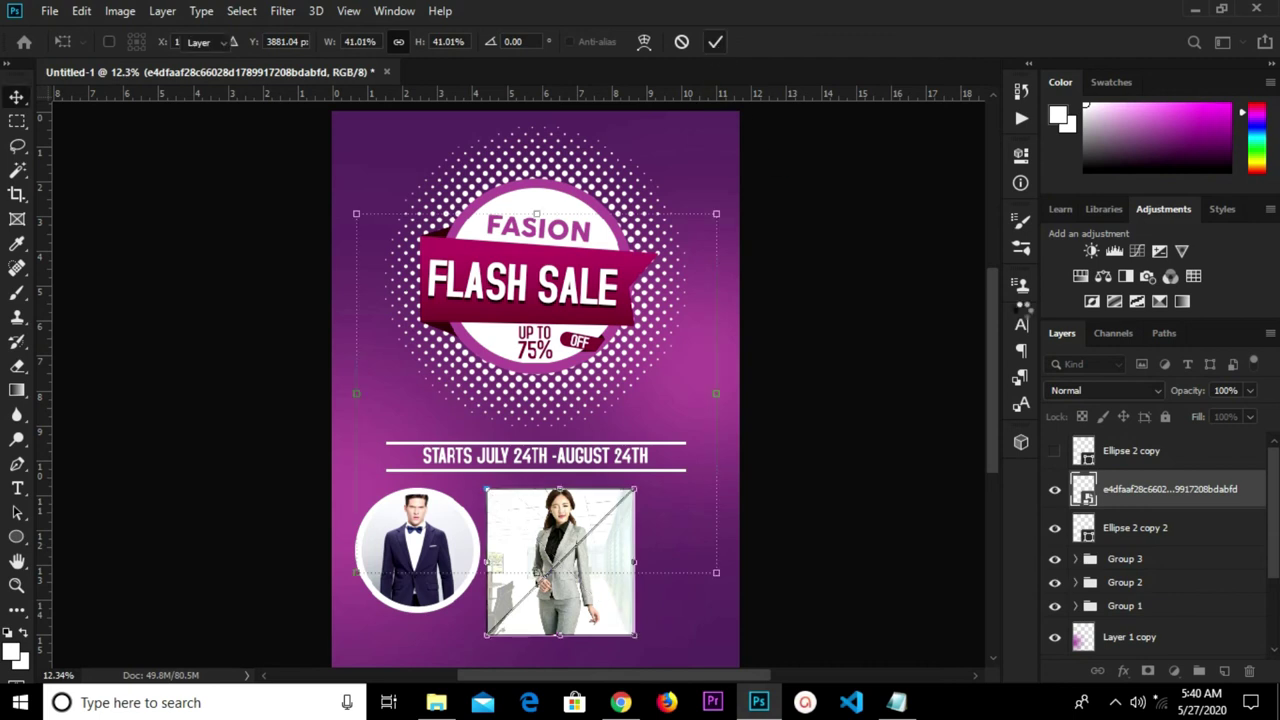
{"action": "left_click", "coordinate": [1137, 505], "text": "alt"}
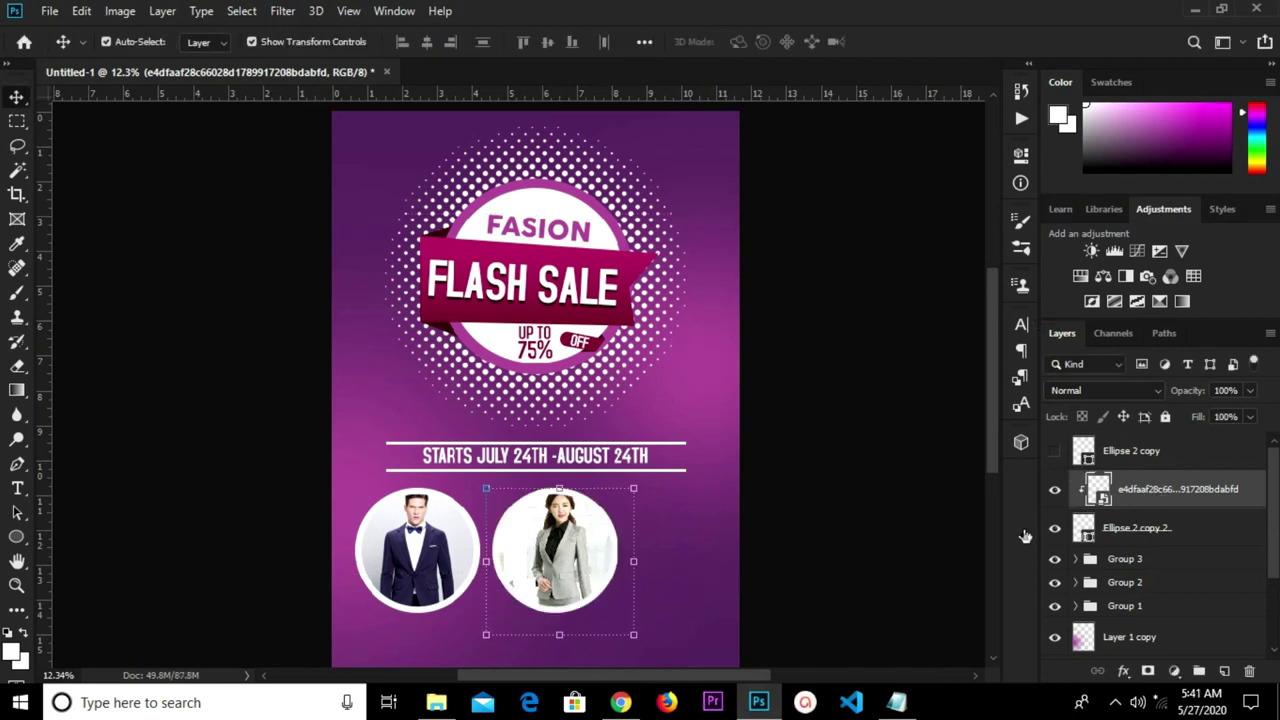
Show the hidden Ellipse 2 copy circle and position it level with and directly beside the woman's photo circle.
{"action": "scroll", "coordinate": [536, 555], "scroll_direction": "up", "scroll_amount": 1}
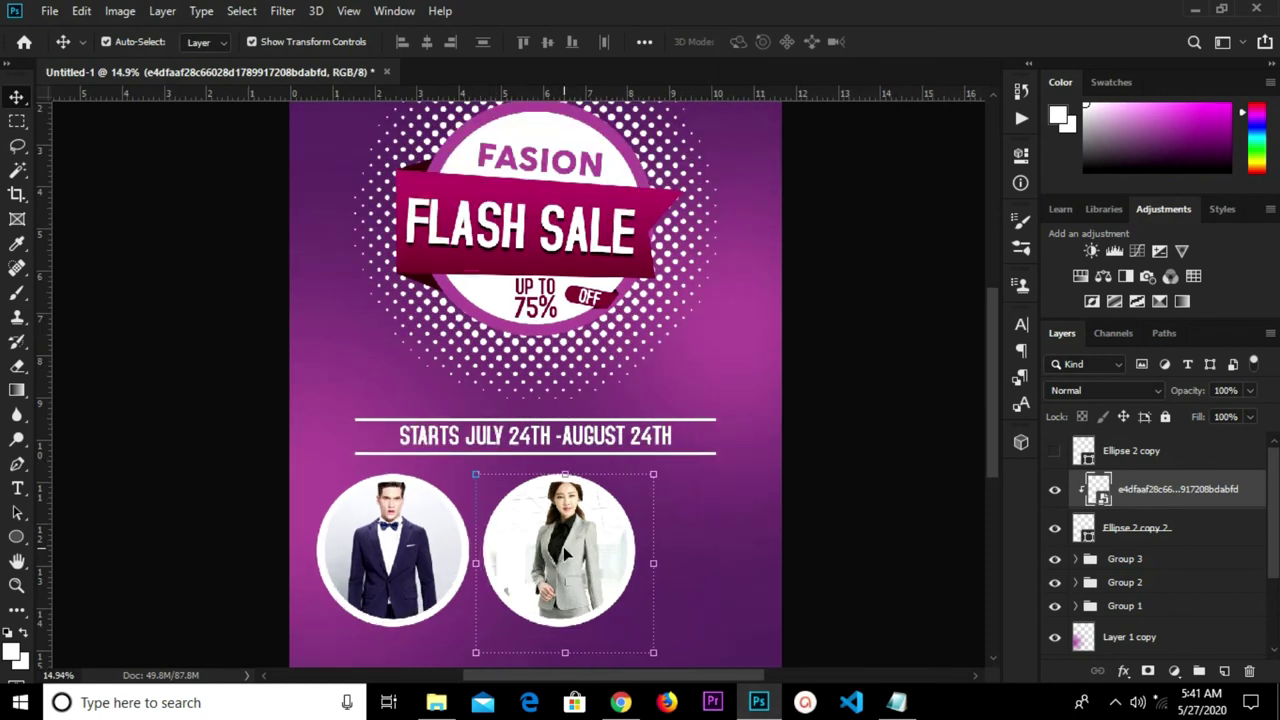
{"action": "left_click", "coordinate": [900, 530]}
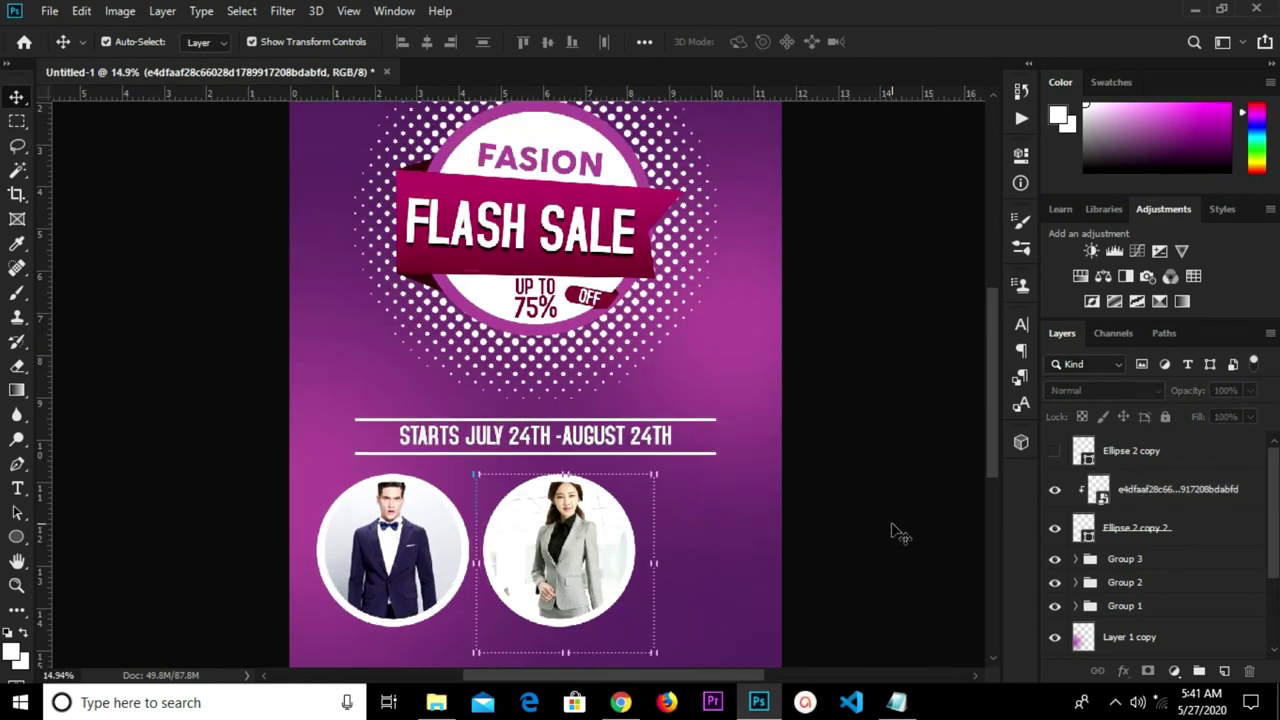
{"action": "left_click", "coordinate": [1055, 451]}
{"action": "left_click_drag", "start_coordinate": [655, 576], "coordinate": [723, 552]}
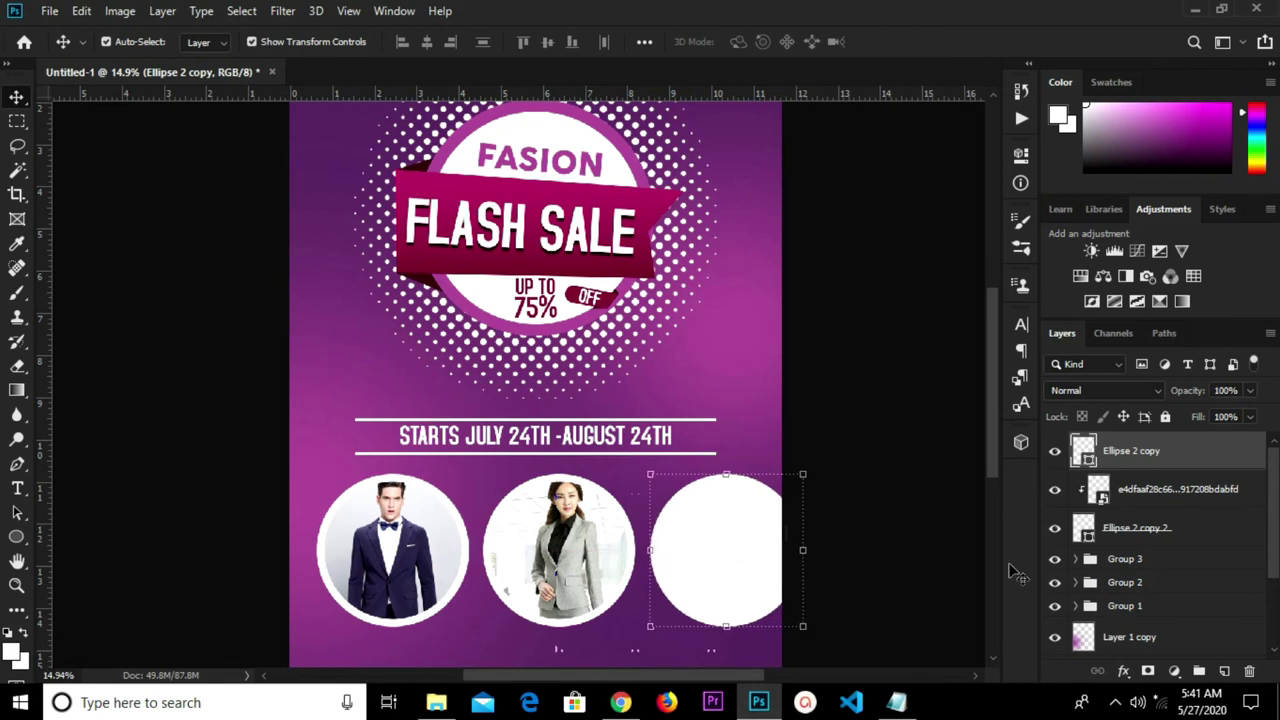
Shift Group 3, the man's clipped photo and circle, horizontally towards the poster's left edge.
{"action": "left_click", "coordinate": [1125, 606]}
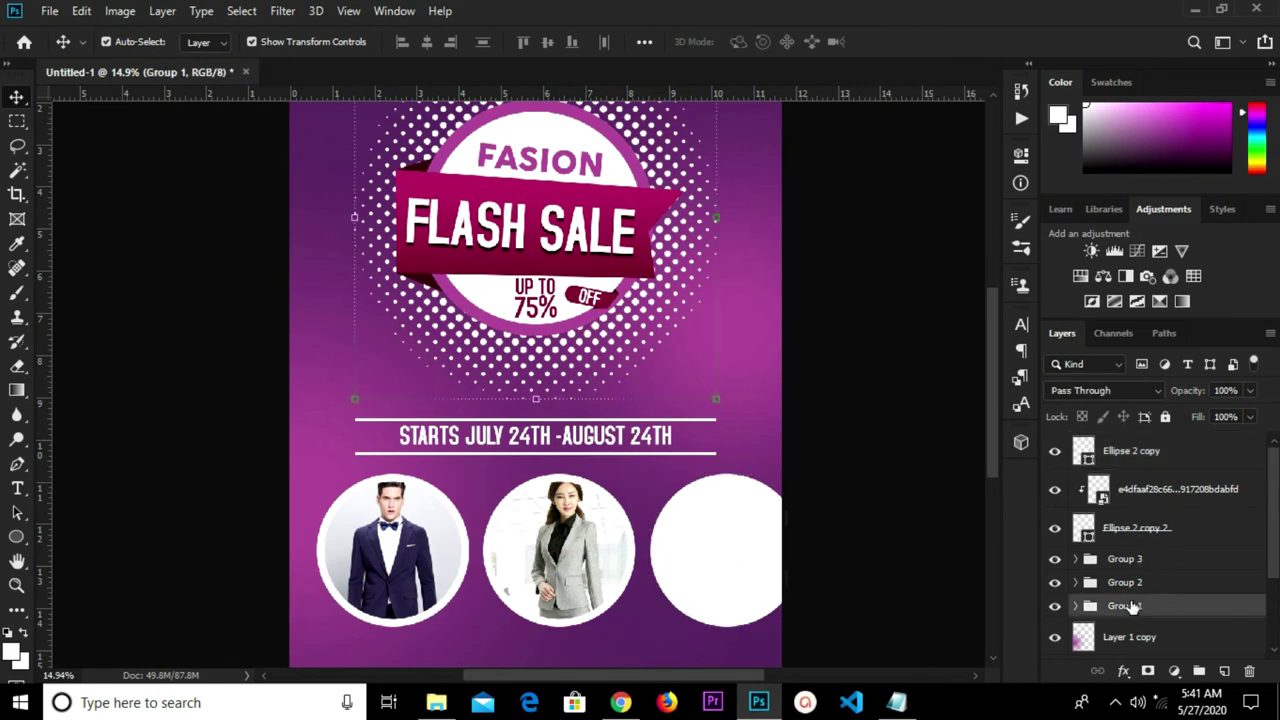
{"action": "left_click", "coordinate": [1130, 584]}
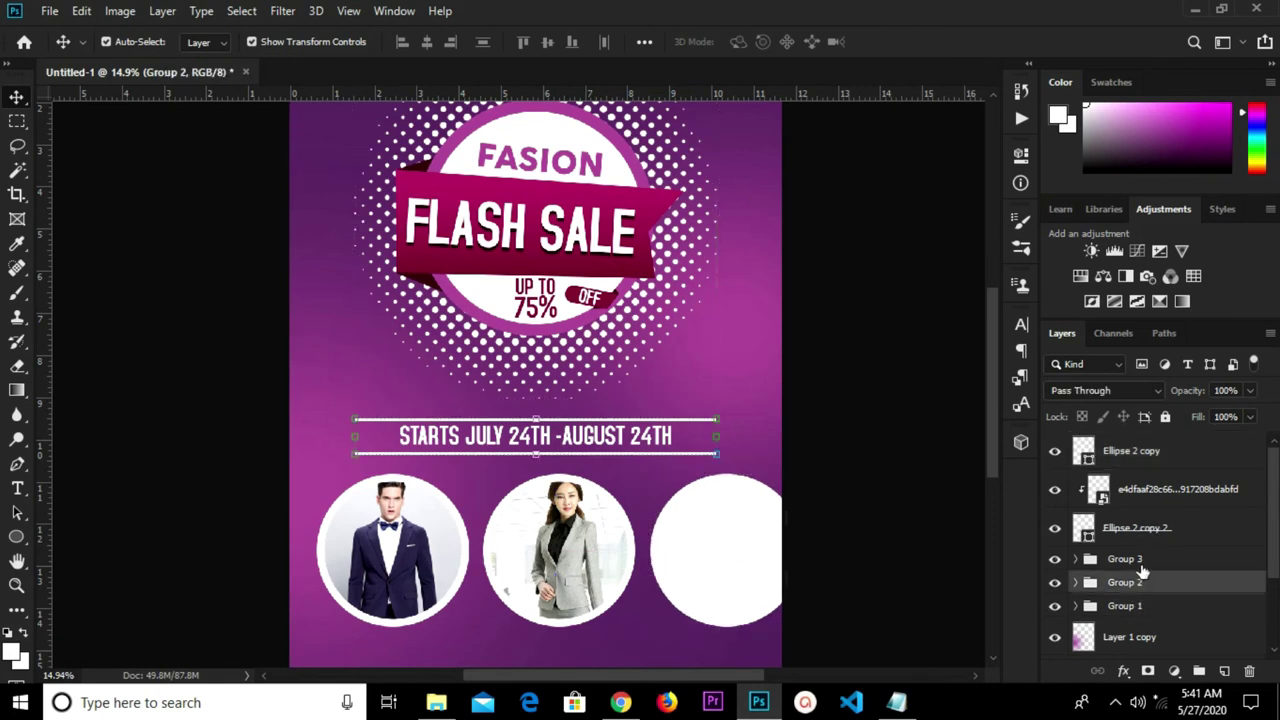
{"action": "left_click", "coordinate": [1145, 561]}
{"action": "key", "text": "shift+Left"}
{"action": "key", "text": "shift+Left"}
{"action": "key", "text": "shift+Left"}
{"action": "key", "text": "shift+Left"}
{"action": "key", "text": "shift+Left"}
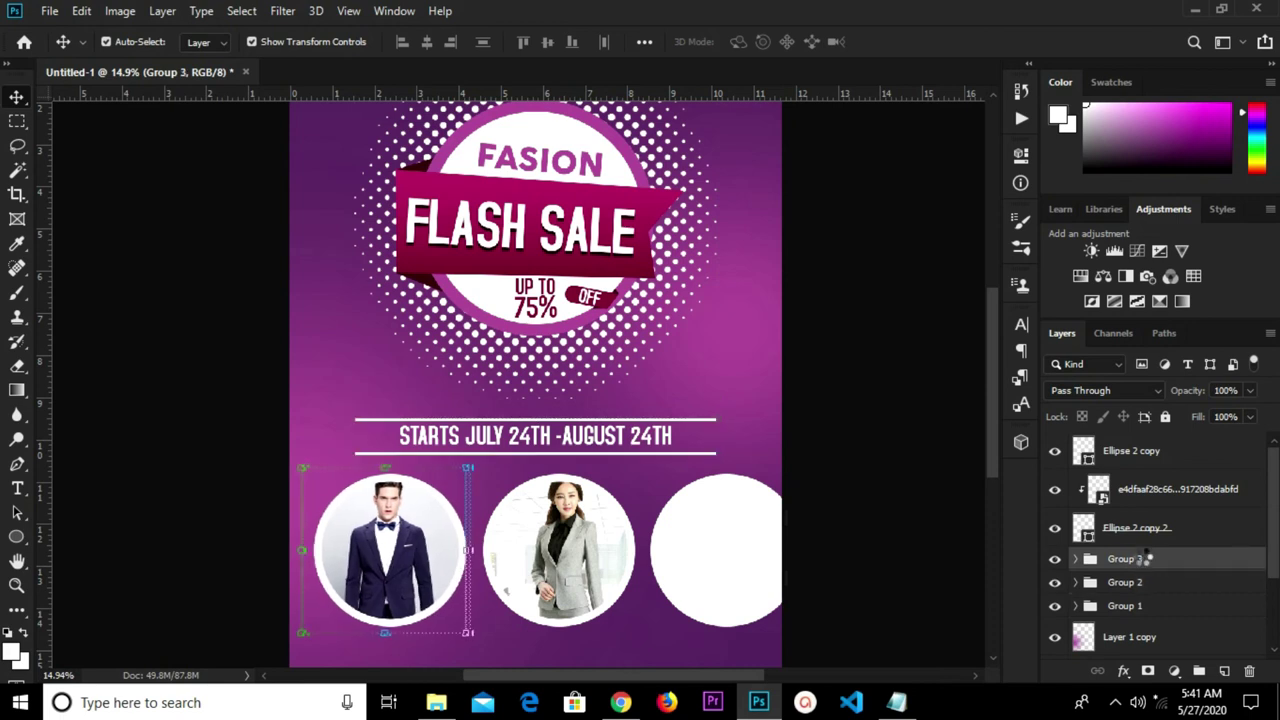
{"action": "key", "text": "shift+Left"}
{"action": "key", "text": "shift+Left"}
{"action": "key", "text": "shift+Left"}
Group the woman's clipped photo with the Ellipse 2 copy 2 circle and shift the group slightly left towards the man's photo.
{"action": "left_click", "coordinate": [1150, 536]}
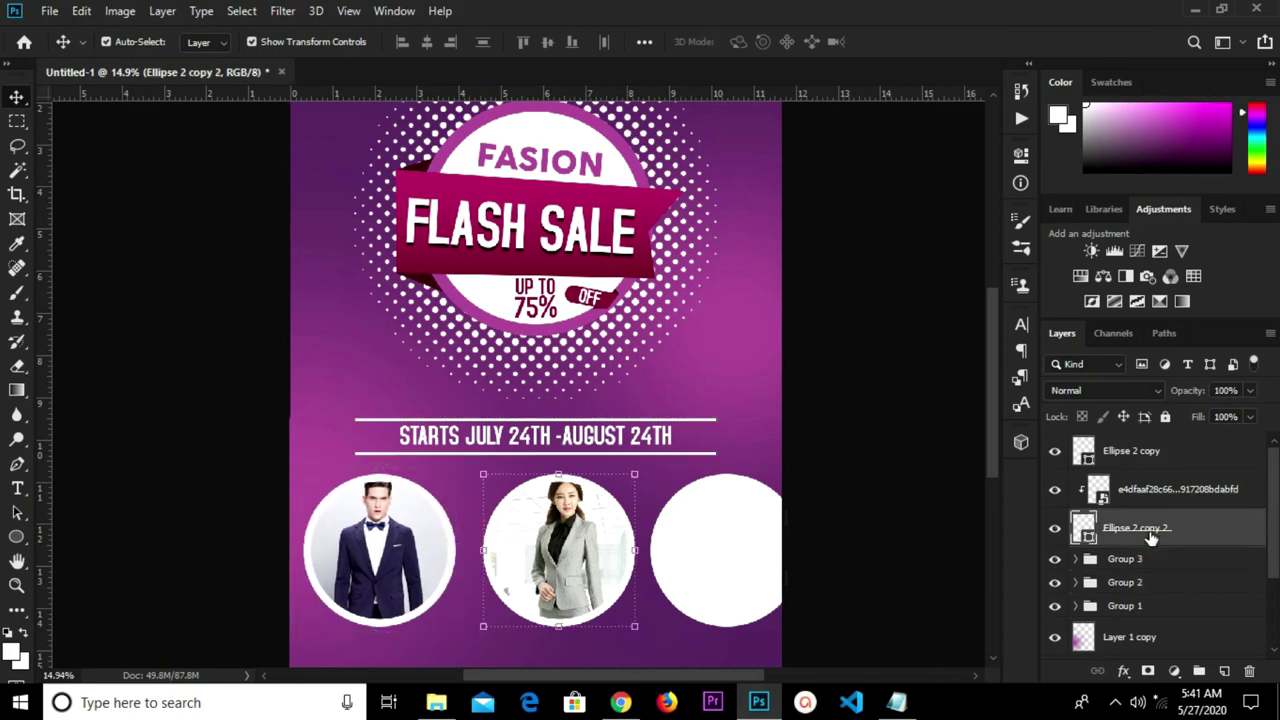
{"action": "double_click", "coordinate": [1153, 491]}
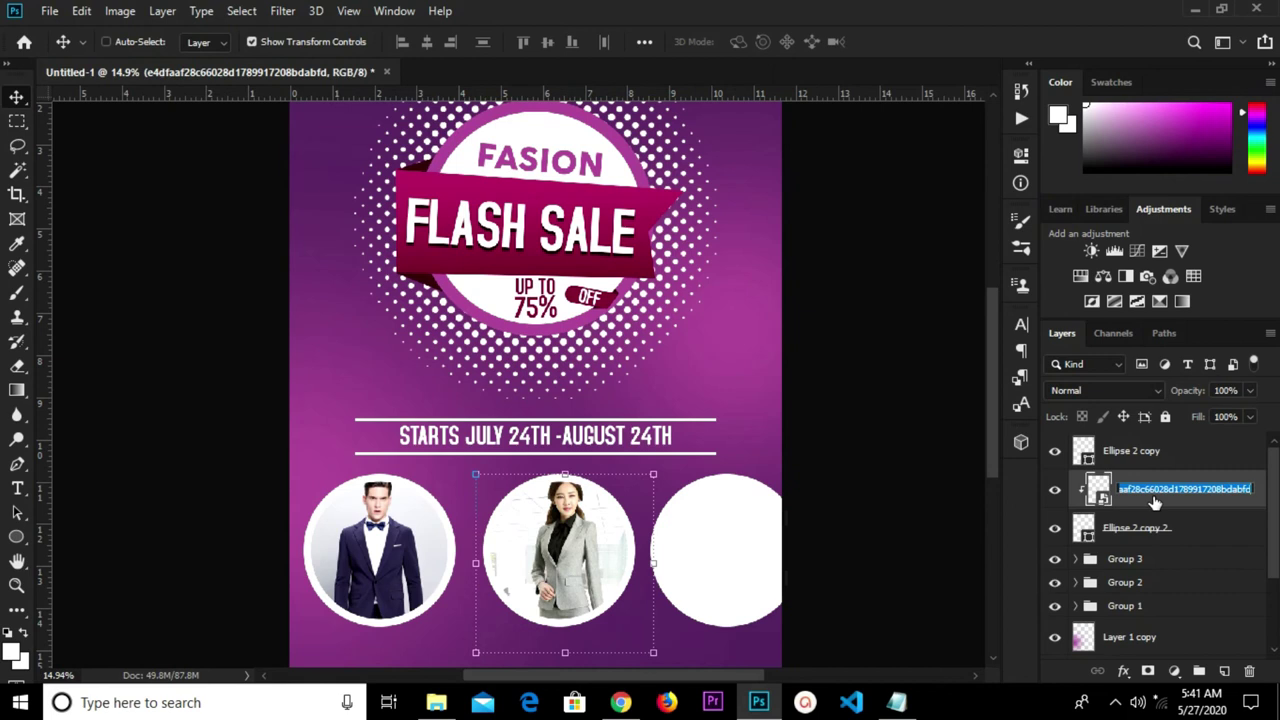
{"action": "key", "text": "Return"}
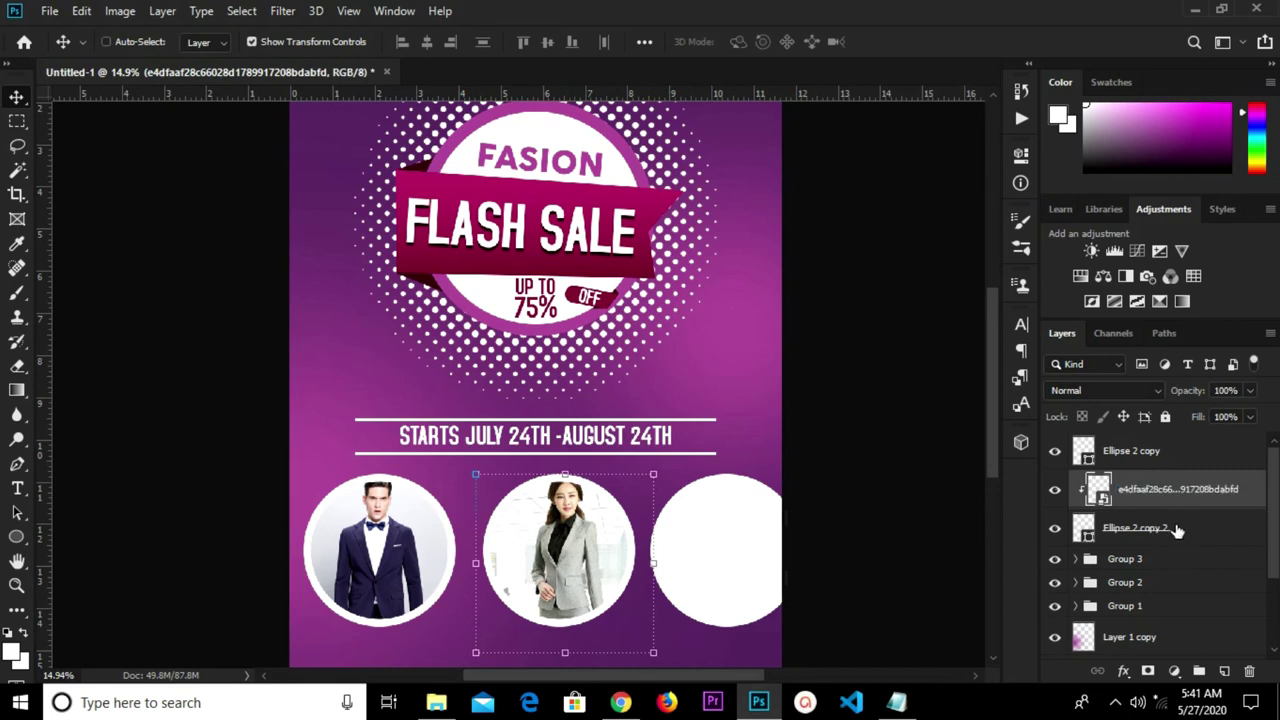
{"action": "left_click", "coordinate": [1150, 530], "text": "shift"}
{"action": "key", "text": "ctrl+g"}
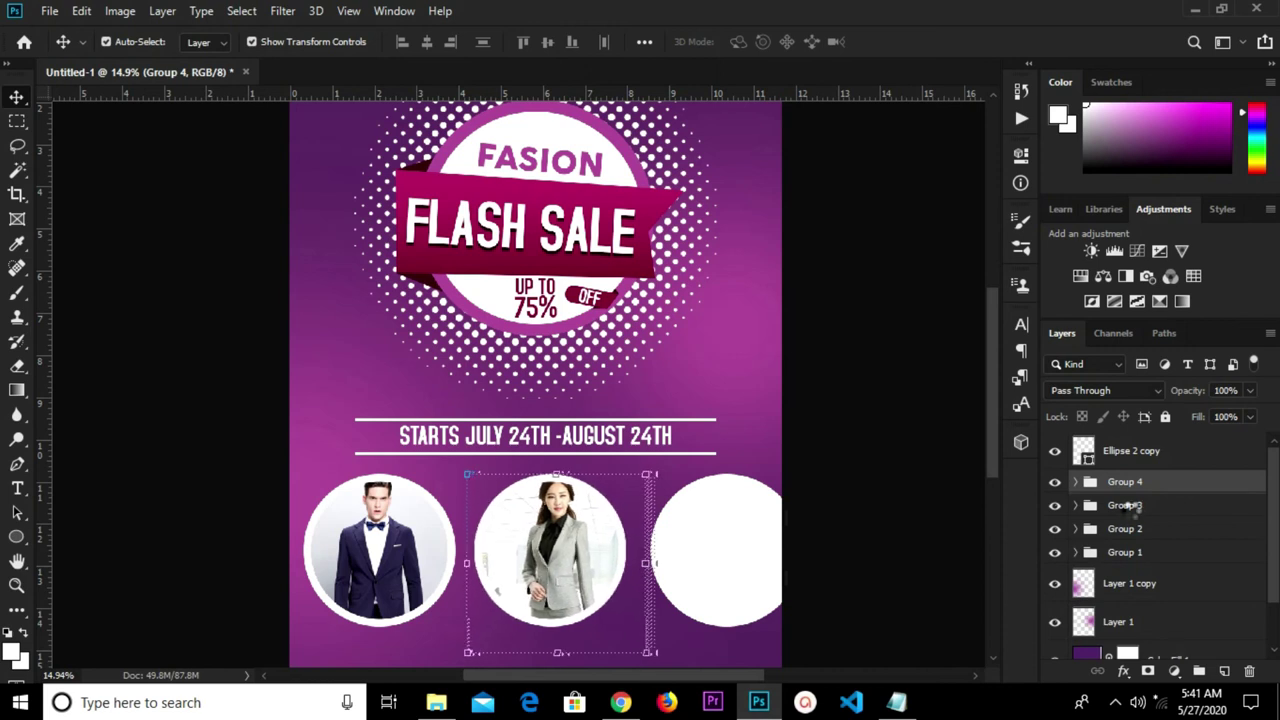
Shift the empty Ellipse 2 copy circle left until it fits inside the poster edge beside the woman's photo.
{"action": "left_click", "coordinate": [713, 562]}
{"action": "key", "text": "Left"}
{"action": "key", "text": "Left"}
{"action": "key", "text": "Left"}
{"action": "key", "text": "Left"}
{"action": "key", "text": "Left"}
{"action": "key", "text": "Left"}
{"action": "key", "text": "Left"}
{"action": "key", "text": "Left"}
{"action": "key", "text": "Left"}
{"action": "key", "text": "Left"}
{"action": "key", "text": "Left"}
{"action": "key", "text": "Left"}
{"action": "key", "text": "Left"}
{"action": "key", "text": "Left"}
{"action": "key", "text": "Left"}
{"action": "key", "text": "Left"}
{"action": "key", "text": "Left"}
{"action": "key", "text": "Left"}
{"action": "key", "text": "Left"}
{"action": "key", "text": "Left"}
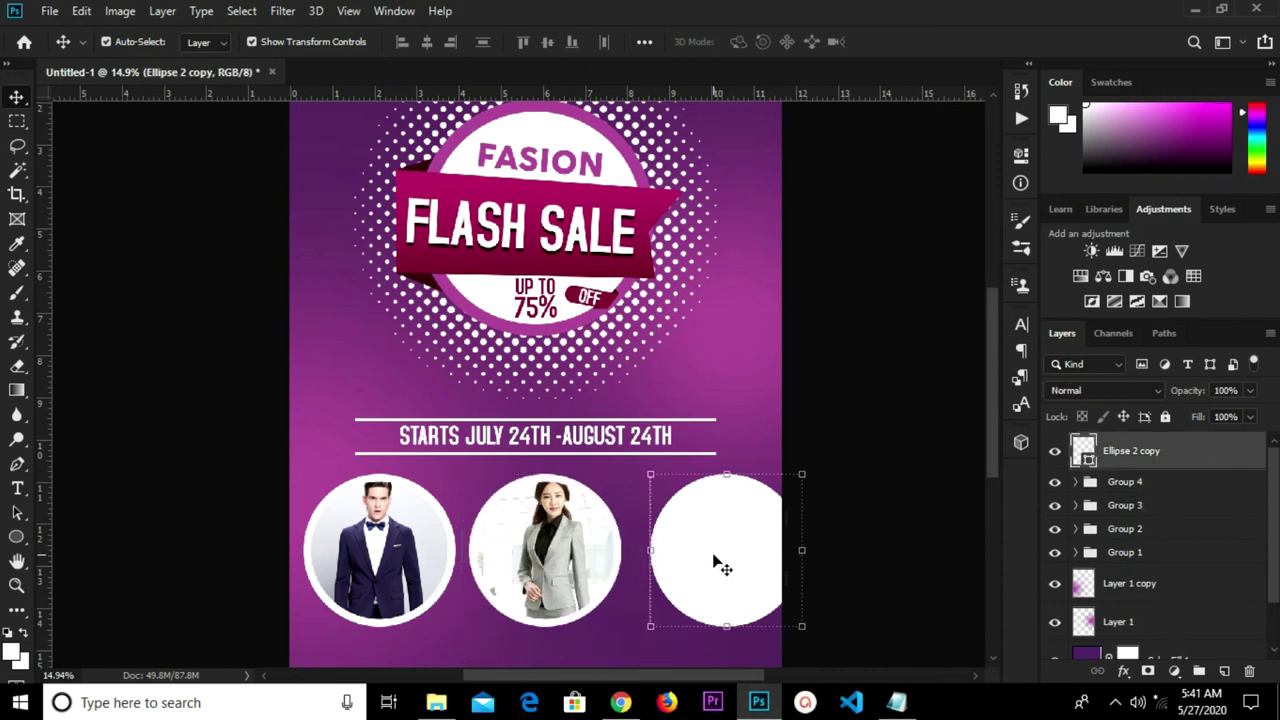
{"action": "key", "text": "Left"}
{"action": "key", "text": "Left"}
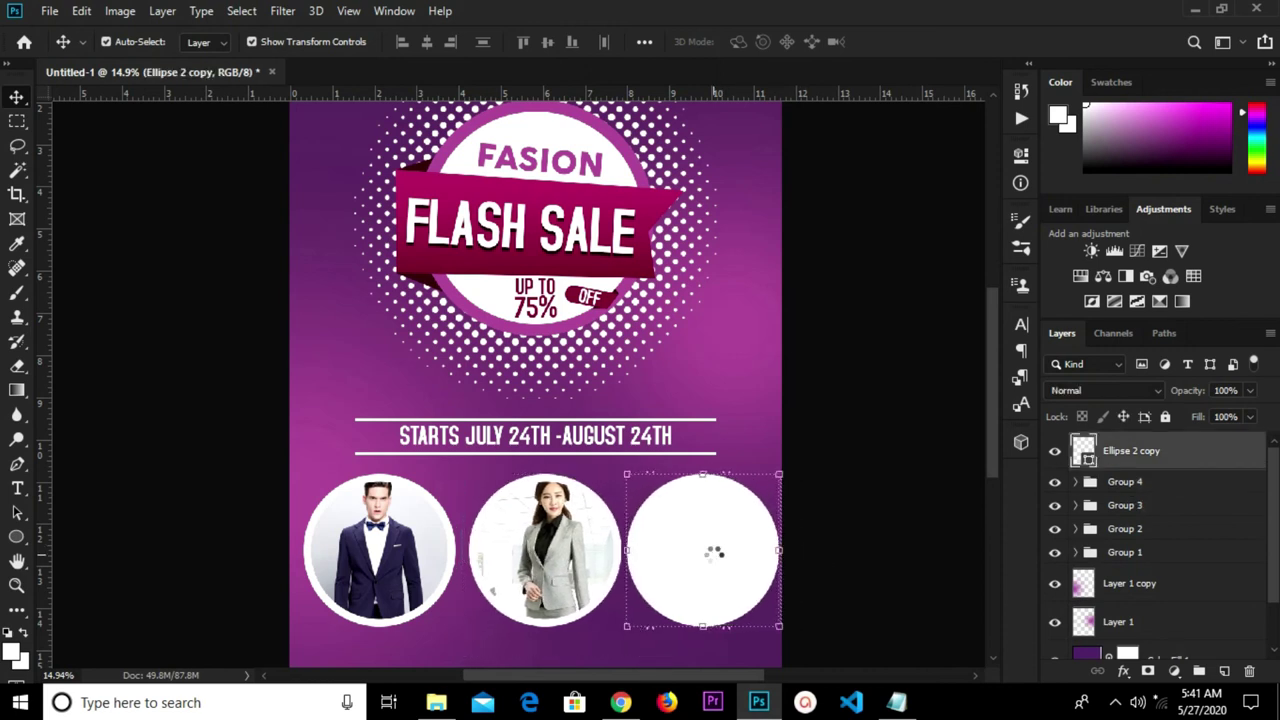
Try to place product-image-731073323_1024x1024, the photo of three girls, as an embedded image.
{"action": "left_click", "coordinate": [42, 12]}
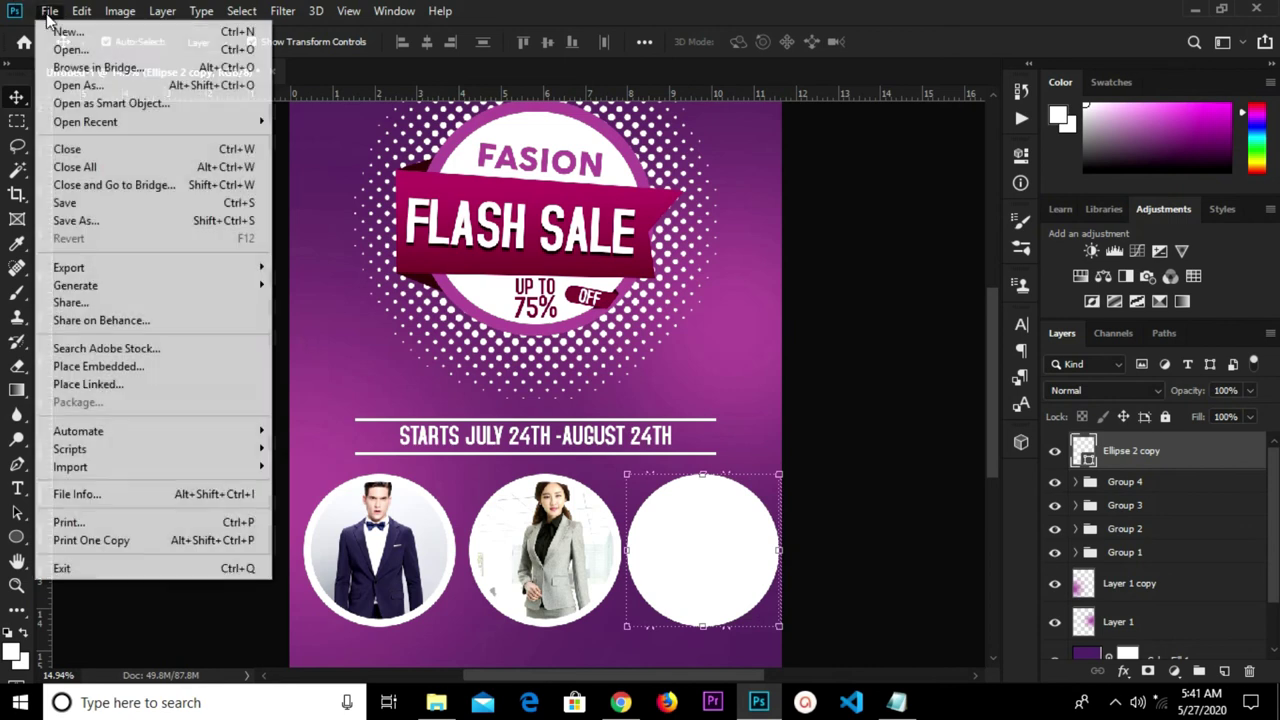
{"action": "left_click", "coordinate": [110, 368]}
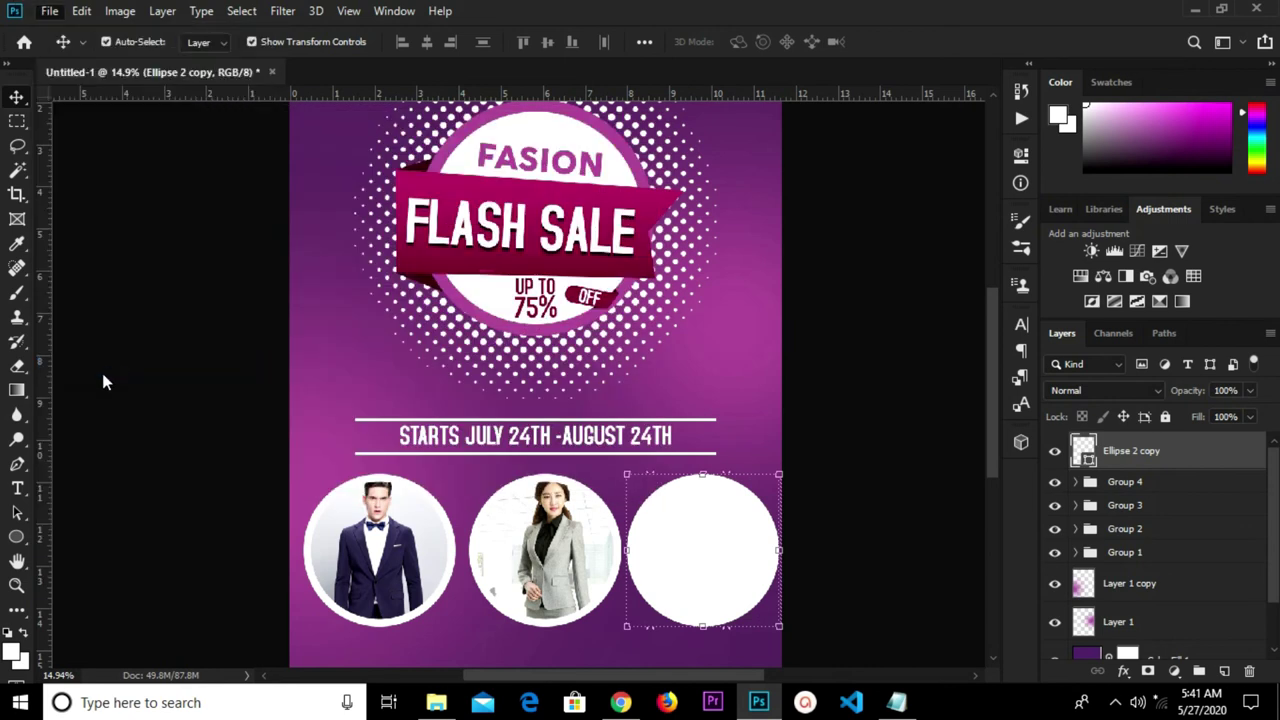
{"action": "left_click", "coordinate": [463, 208]}
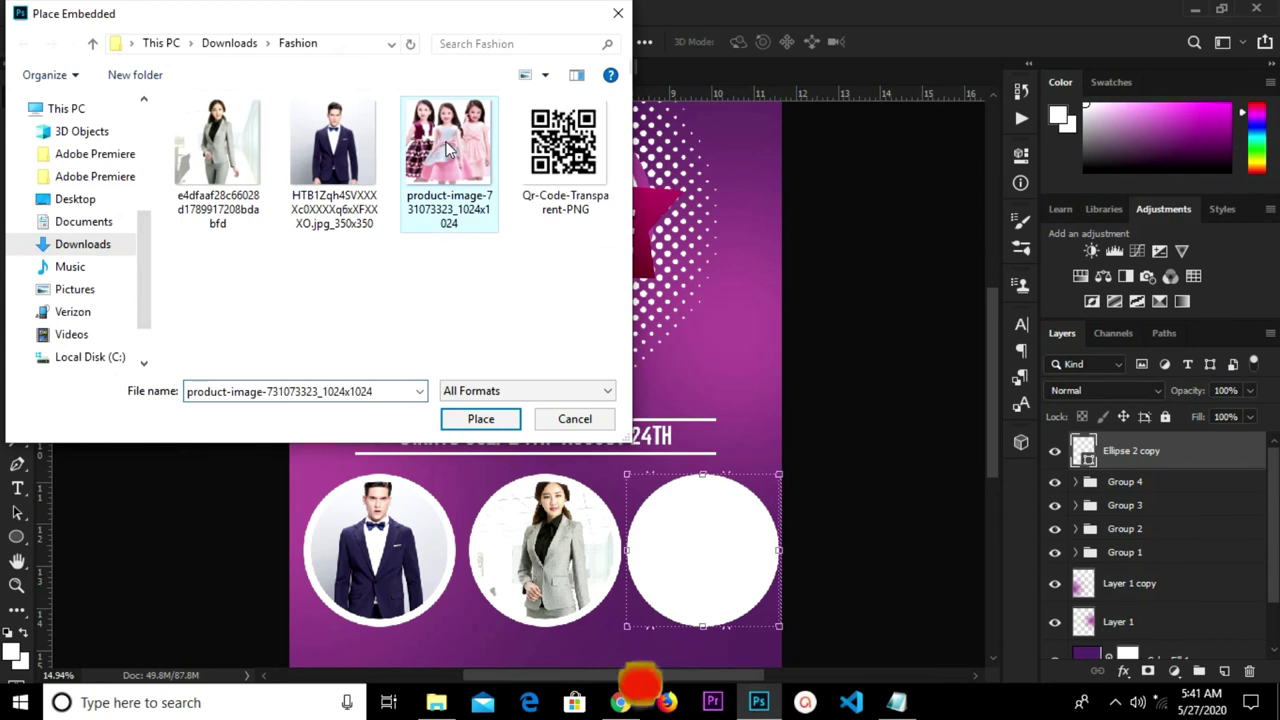
{"action": "left_click", "coordinate": [469, 424]}
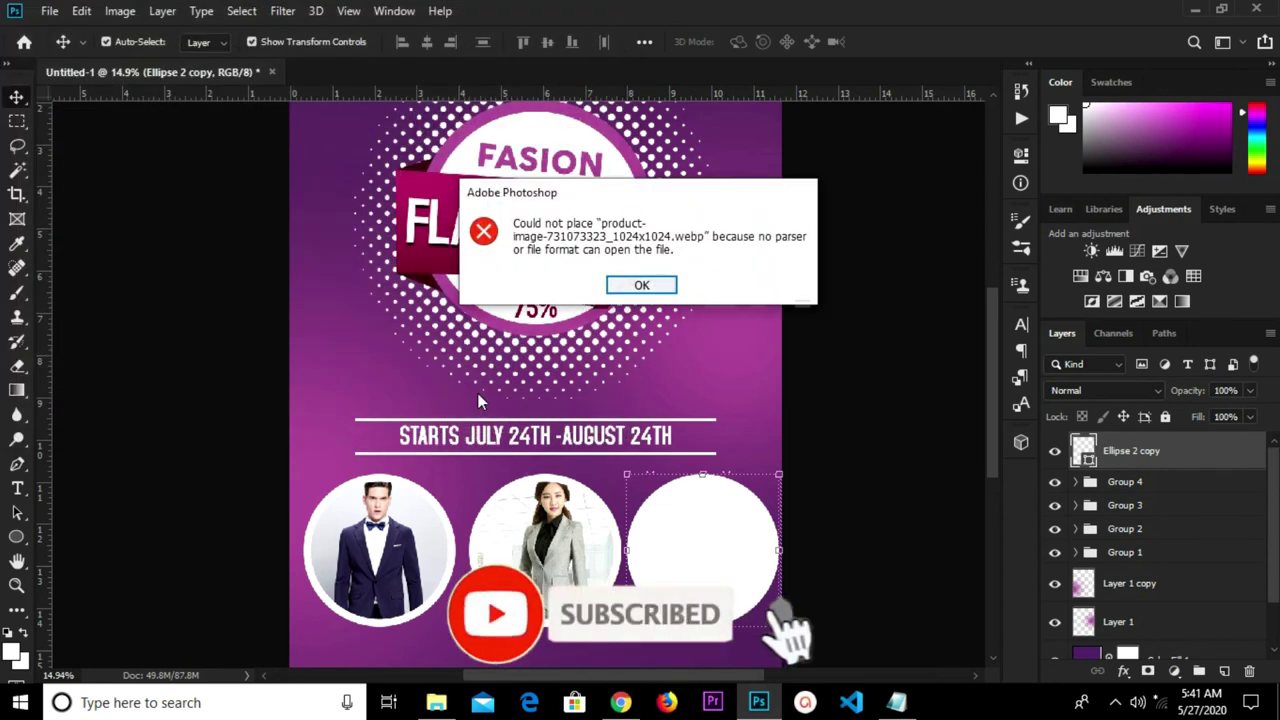
{"action": "left_click", "coordinate": [625, 287]}
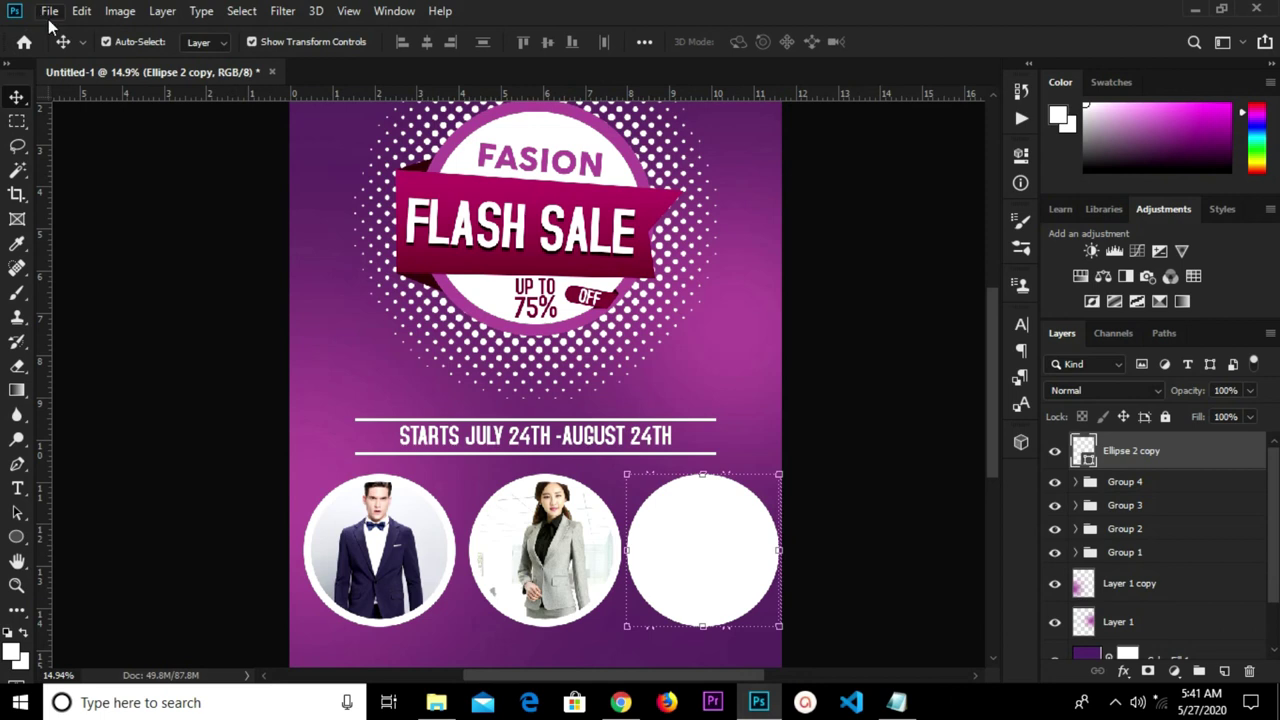
Switch to File Explorer and open the Fashion folder in Downloads.
{"action": "key", "text": "super+e"}
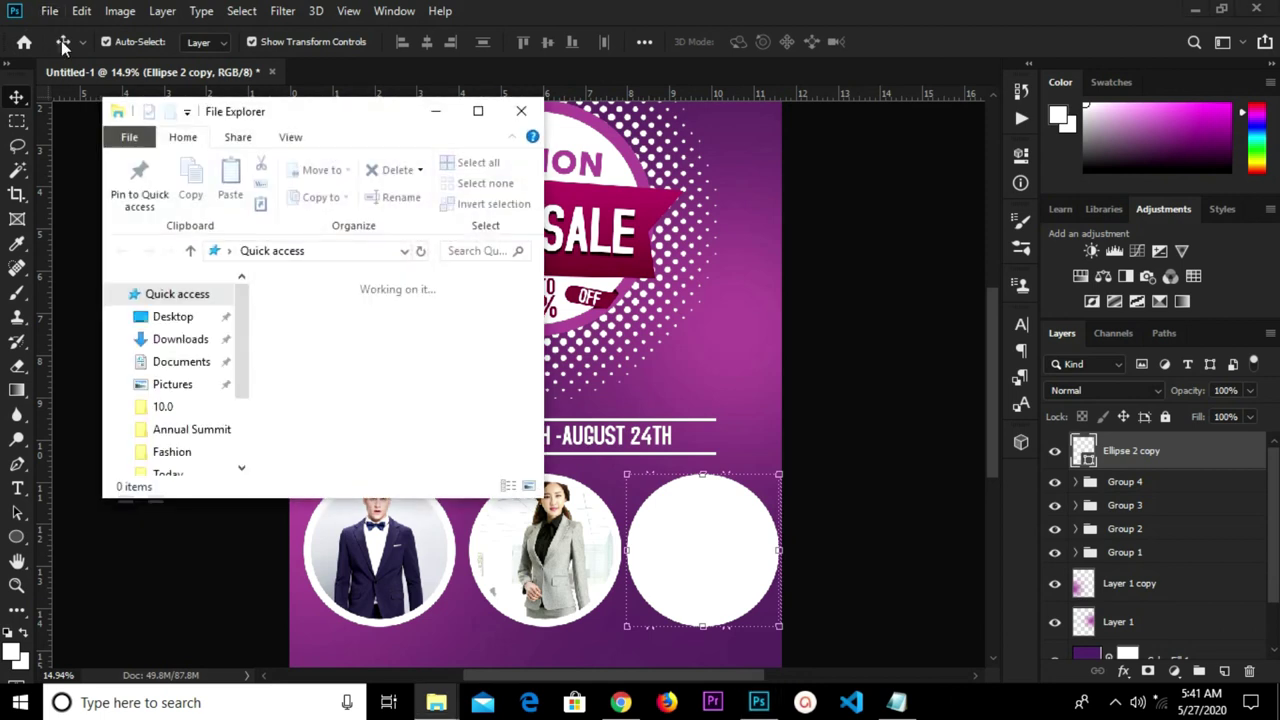
{"action": "left_click", "coordinate": [480, 113]}
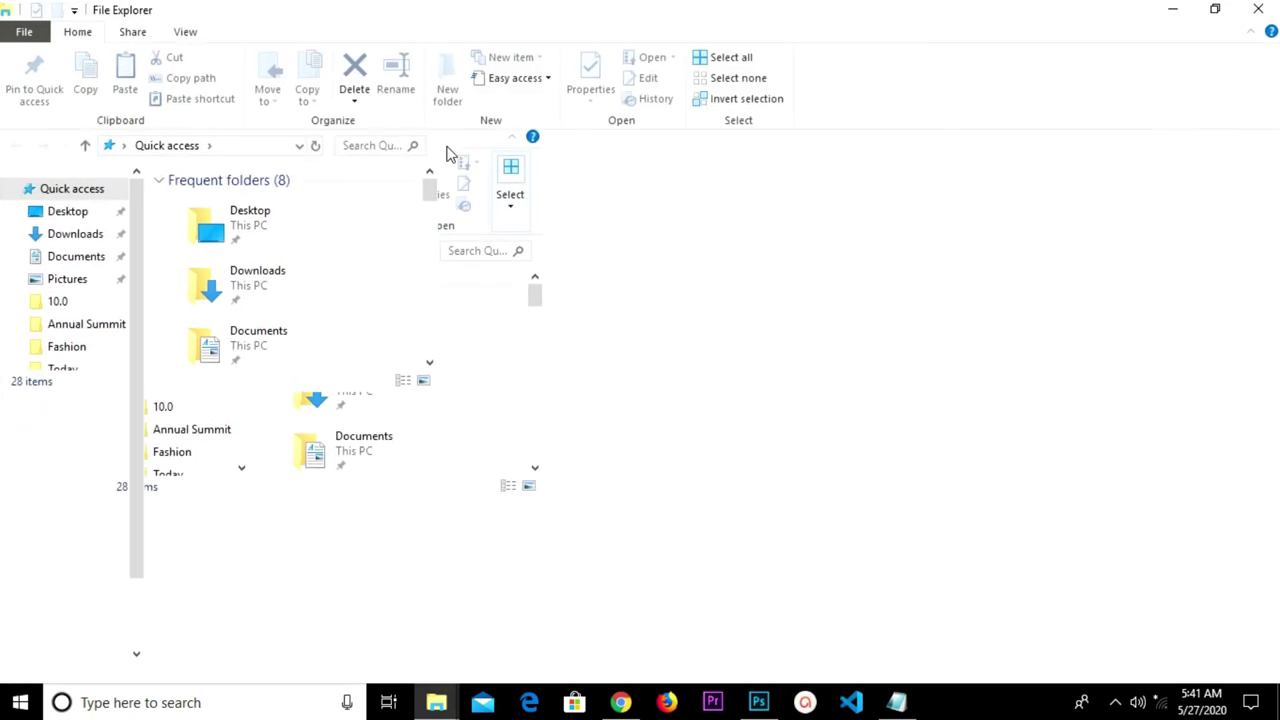
{"action": "left_click", "coordinate": [97, 238]}
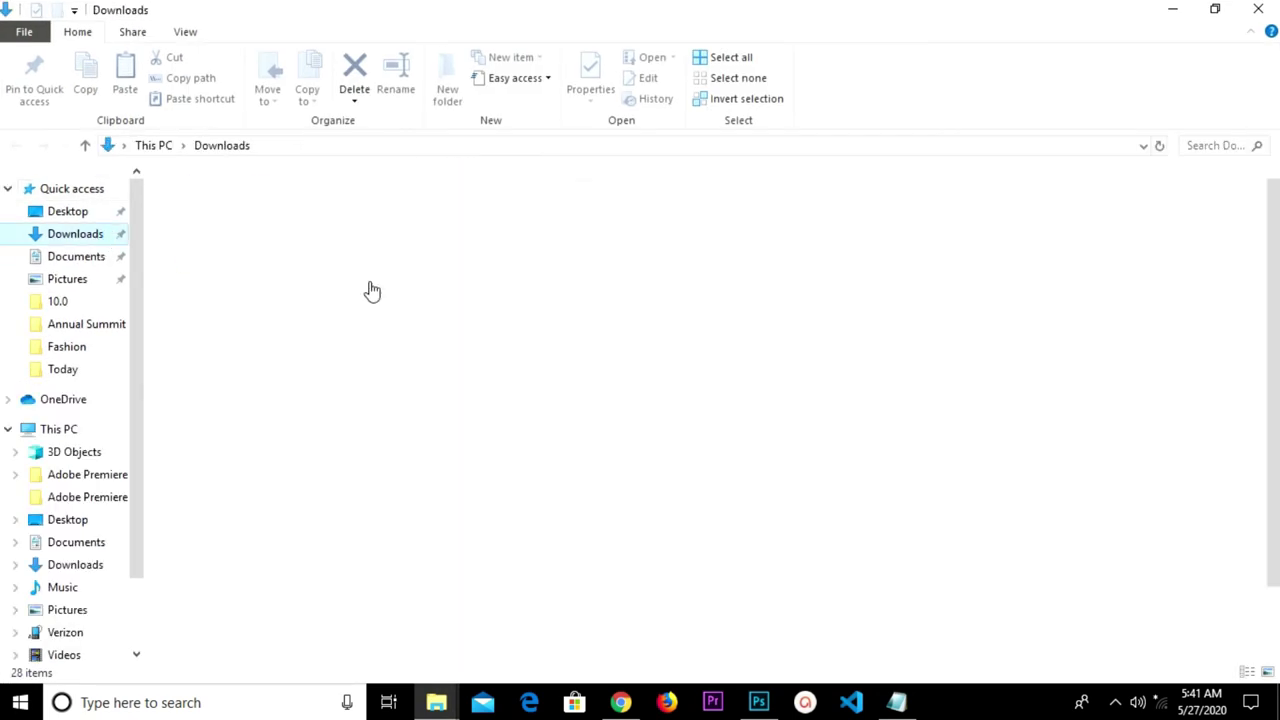
{"action": "left_click", "coordinate": [591, 252]}
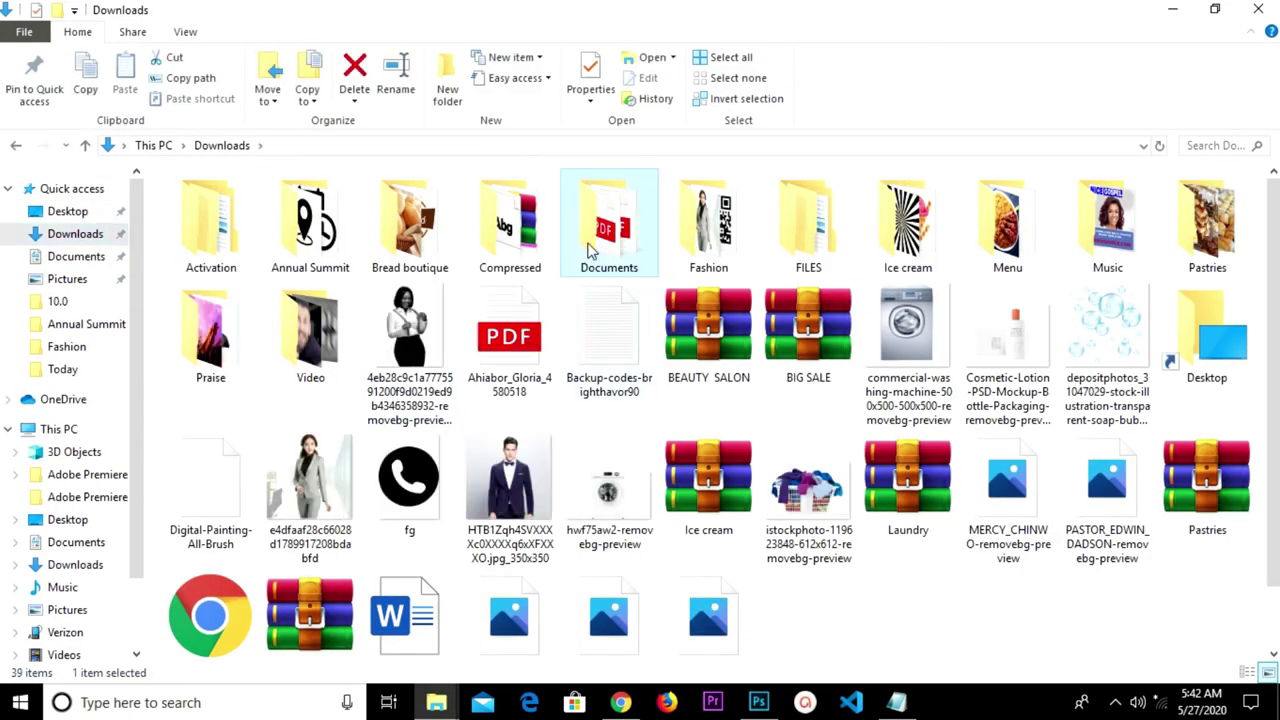
{"action": "left_click", "coordinate": [703, 243]}
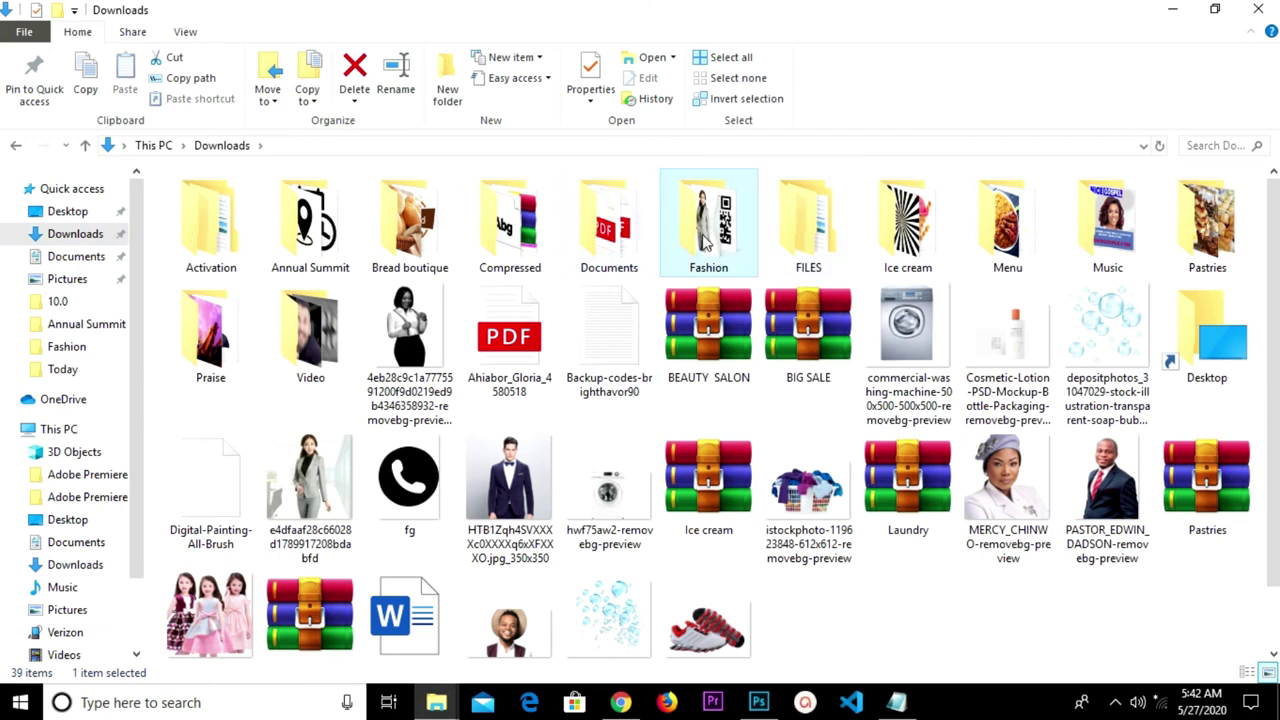
{"action": "double_click", "coordinate": [703, 250]}
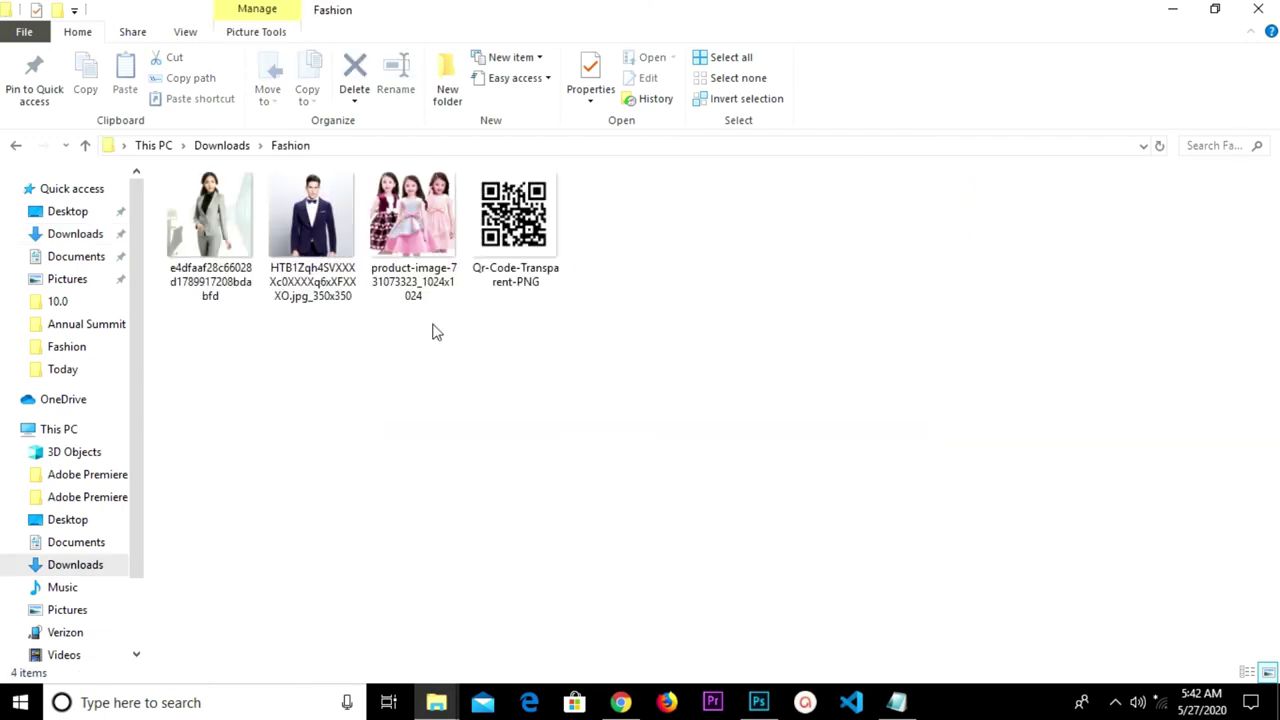
Open the product-image-731073323_1024x1024 picture of the three girls in Paint.
{"action": "left_click", "coordinate": [403, 237]}
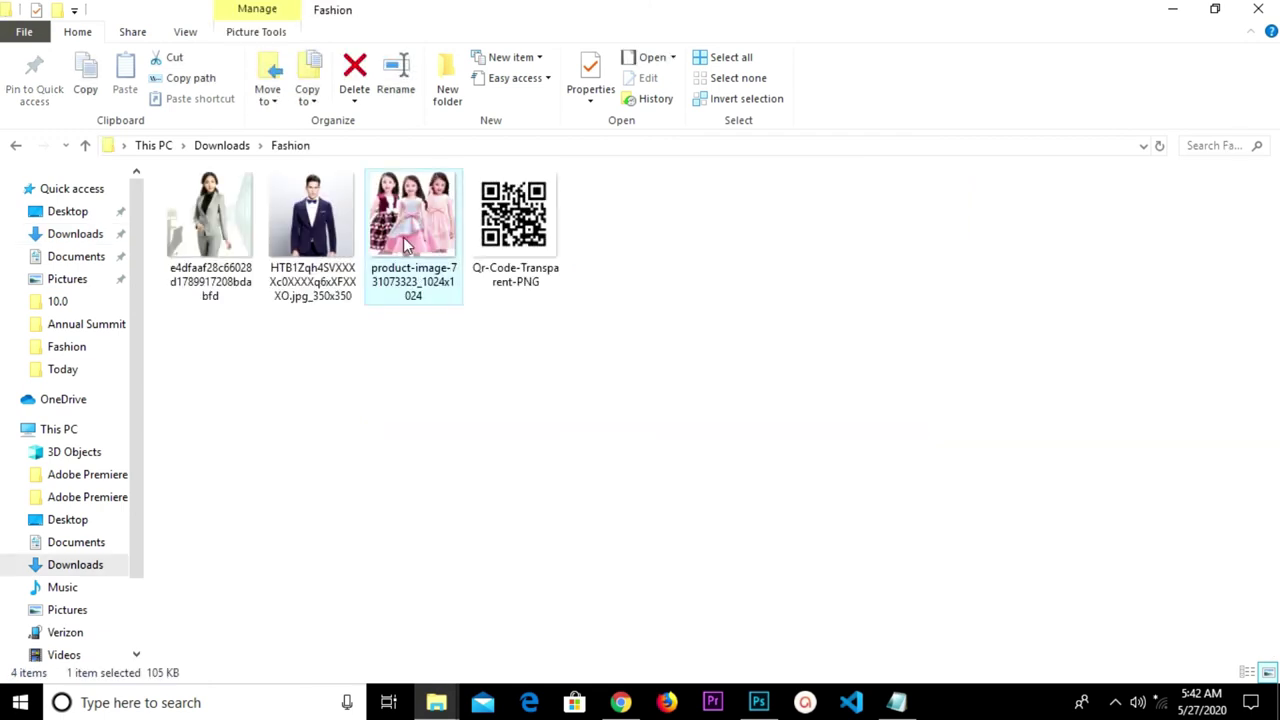
{"action": "right_click", "coordinate": [403, 237]}
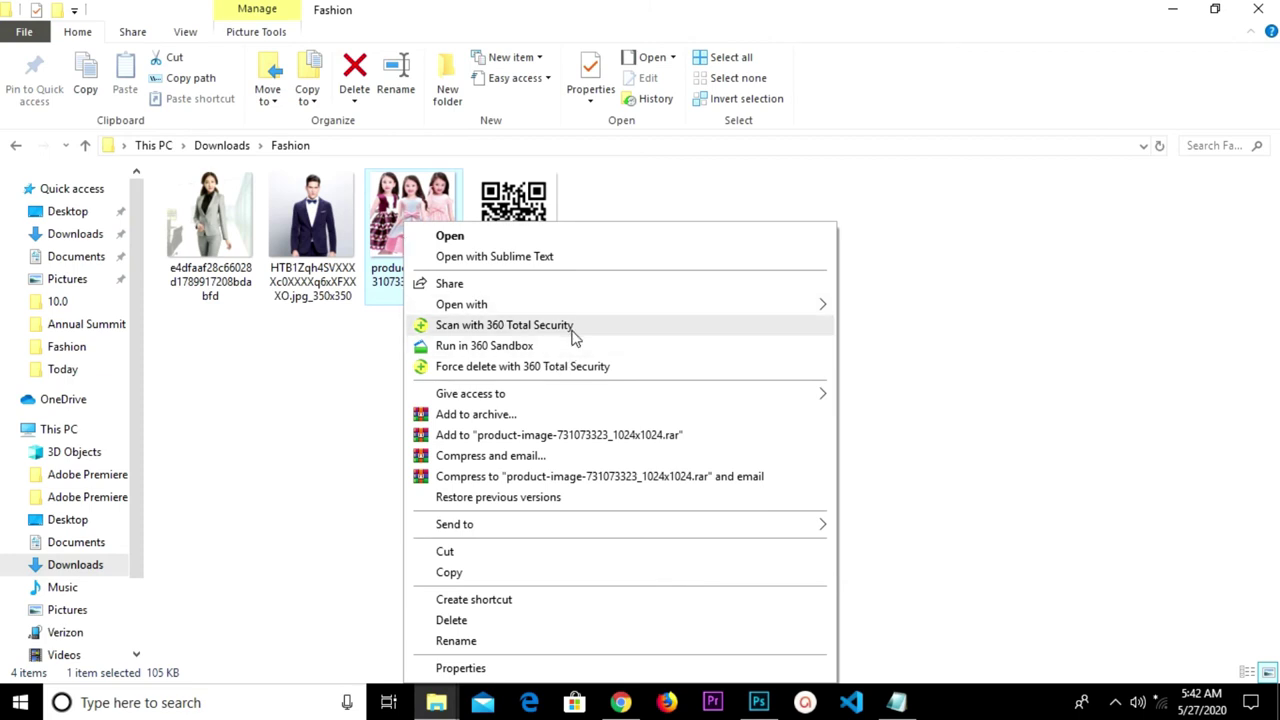
{"action": "mouse_move", "coordinate": [586, 303]}
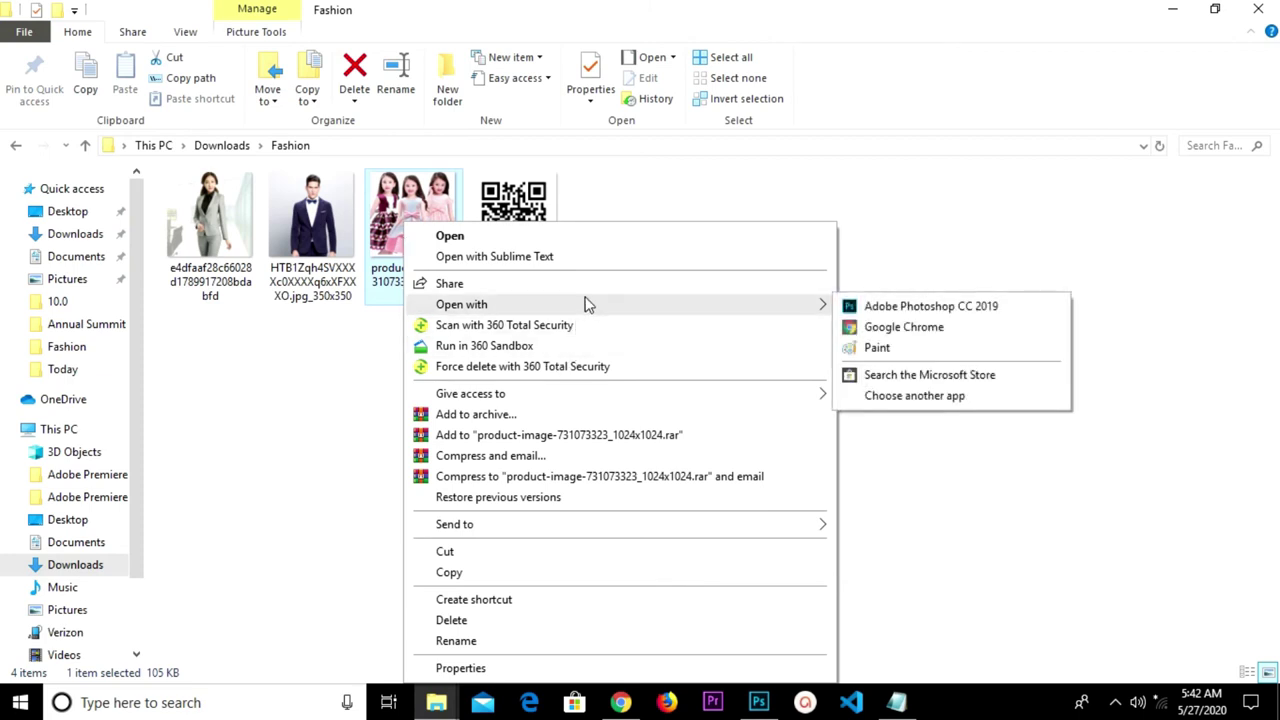
{"action": "left_click", "coordinate": [872, 350]}
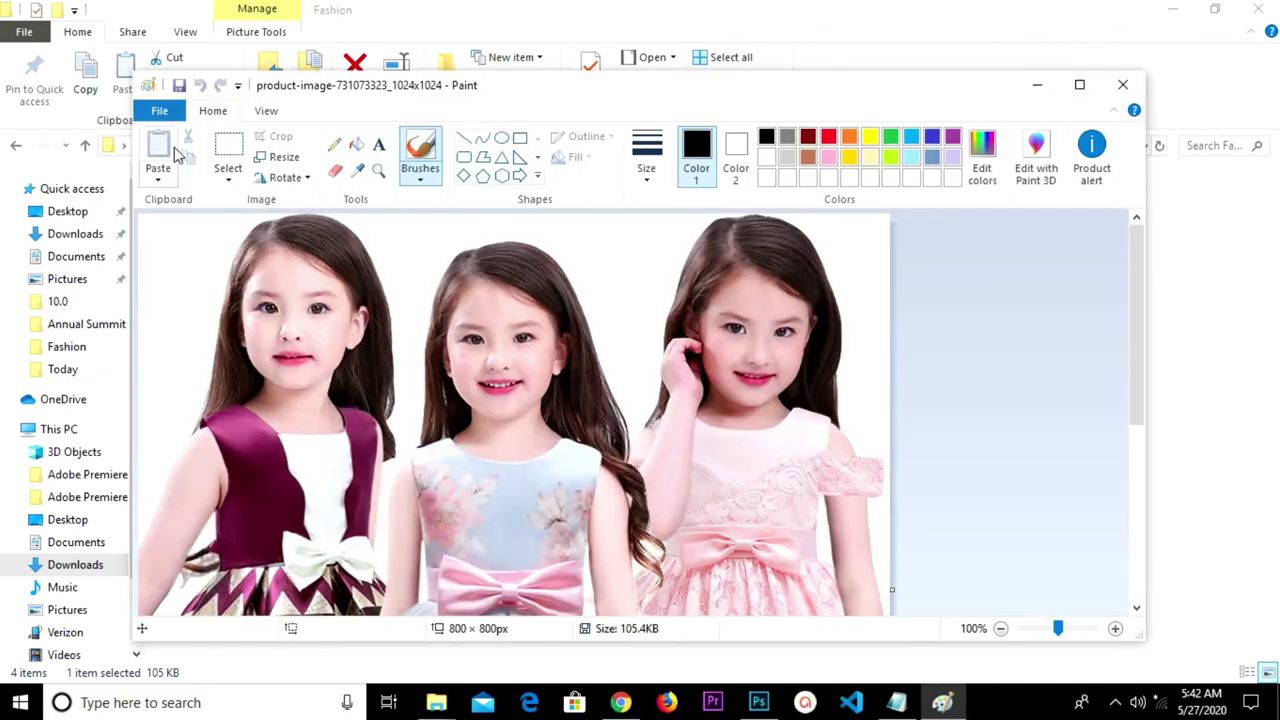
Start saving the picture of the three girls as a JPEG in the Fashion folder inside Downloads.
{"action": "left_click", "coordinate": [160, 111]}
{"action": "mouse_move", "coordinate": [285, 270]}
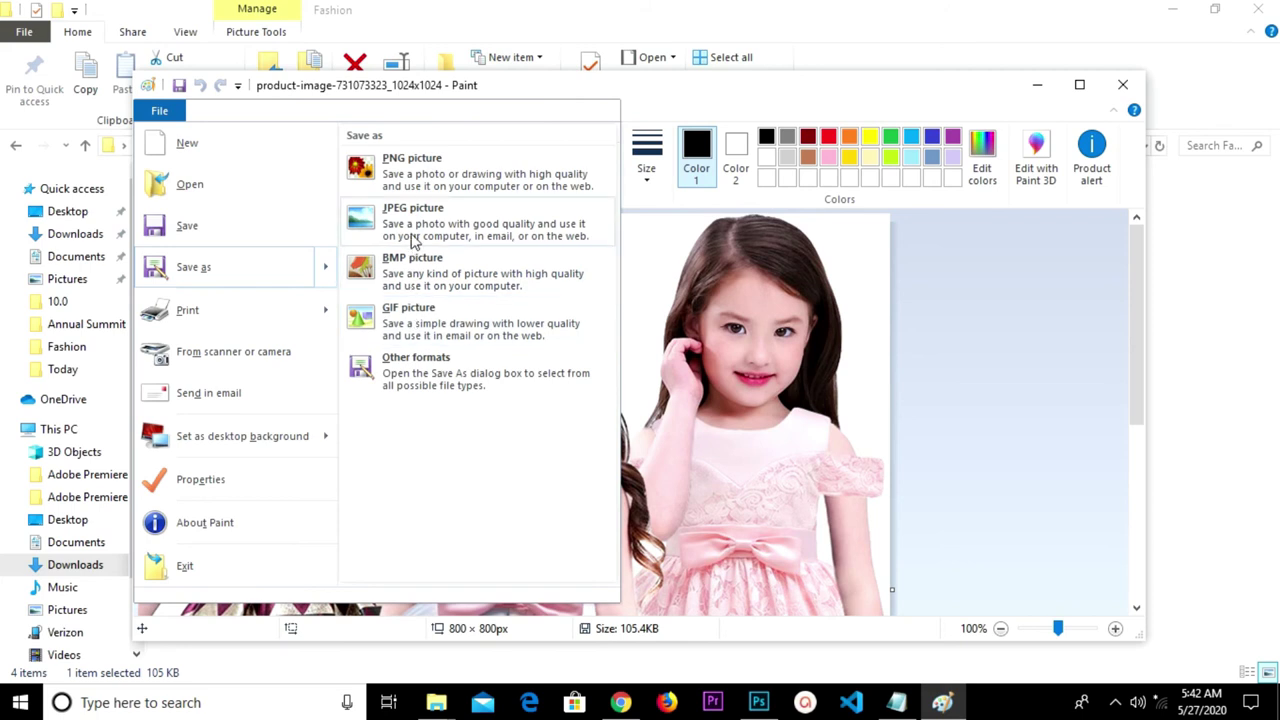
{"action": "left_click", "coordinate": [413, 229]}
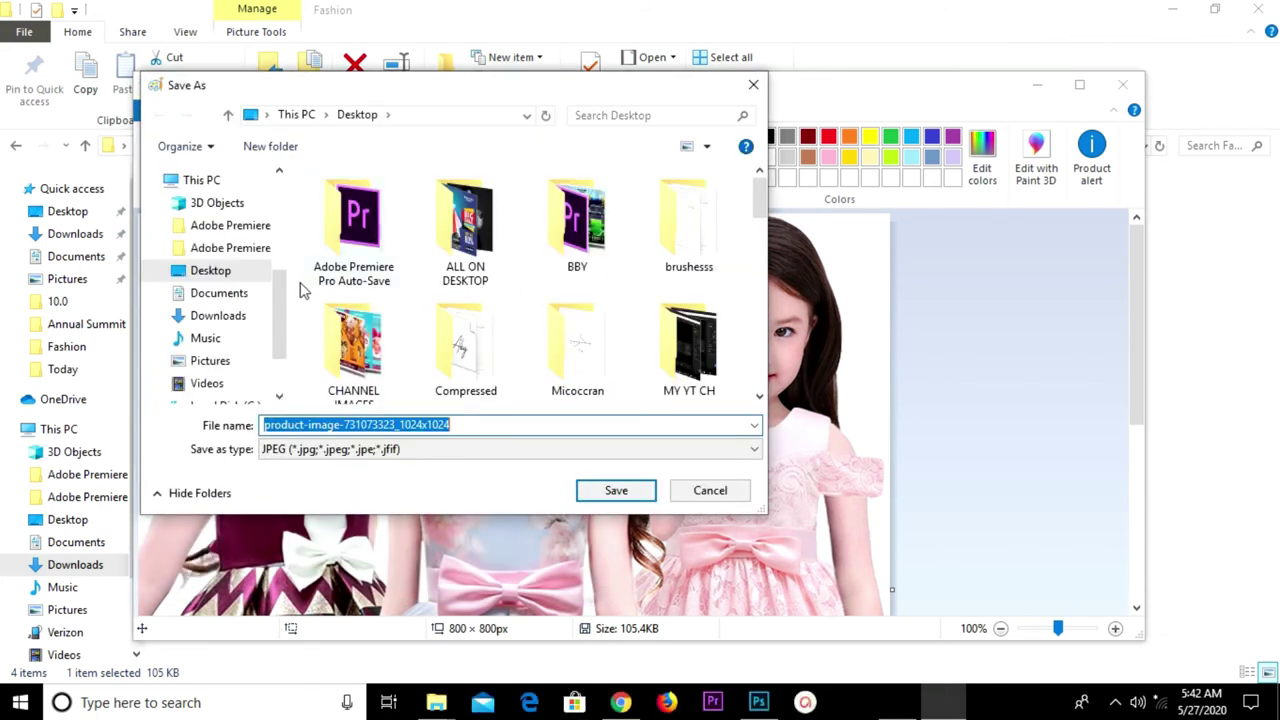
{"action": "left_click", "coordinate": [210, 318]}
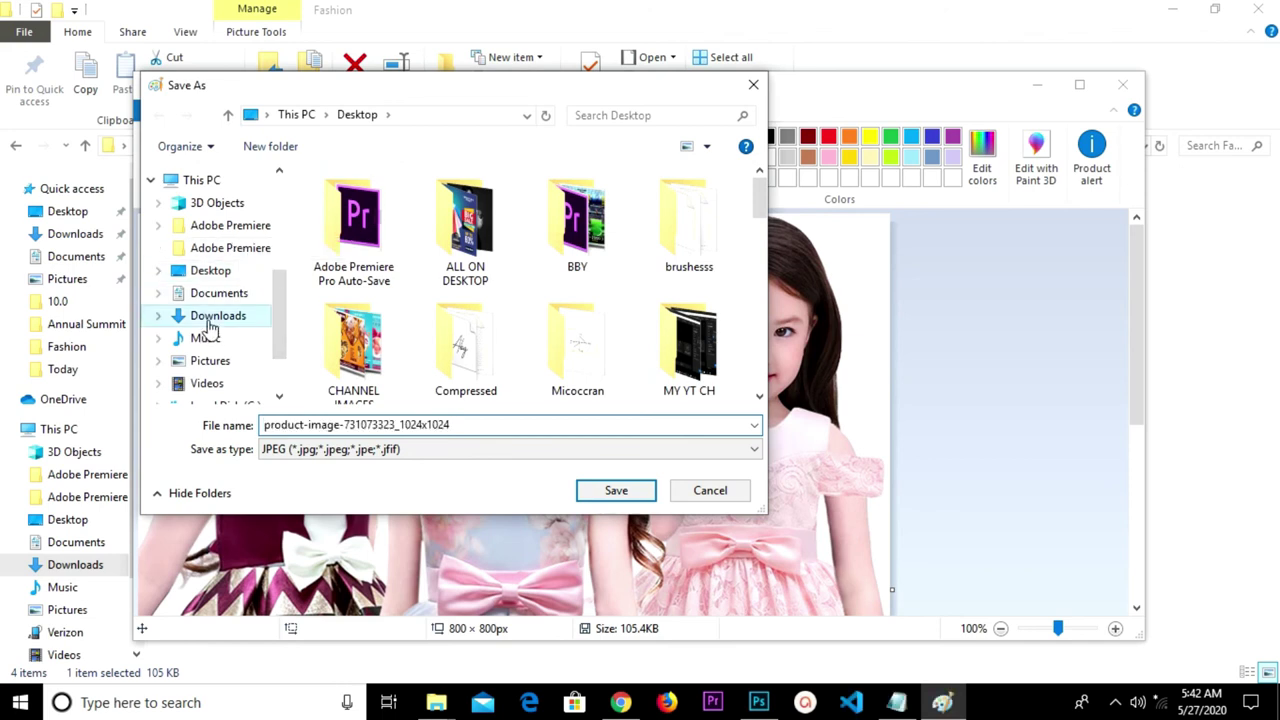
{"action": "scroll", "coordinate": [426, 289], "scroll_direction": "down", "scroll_amount": 1}
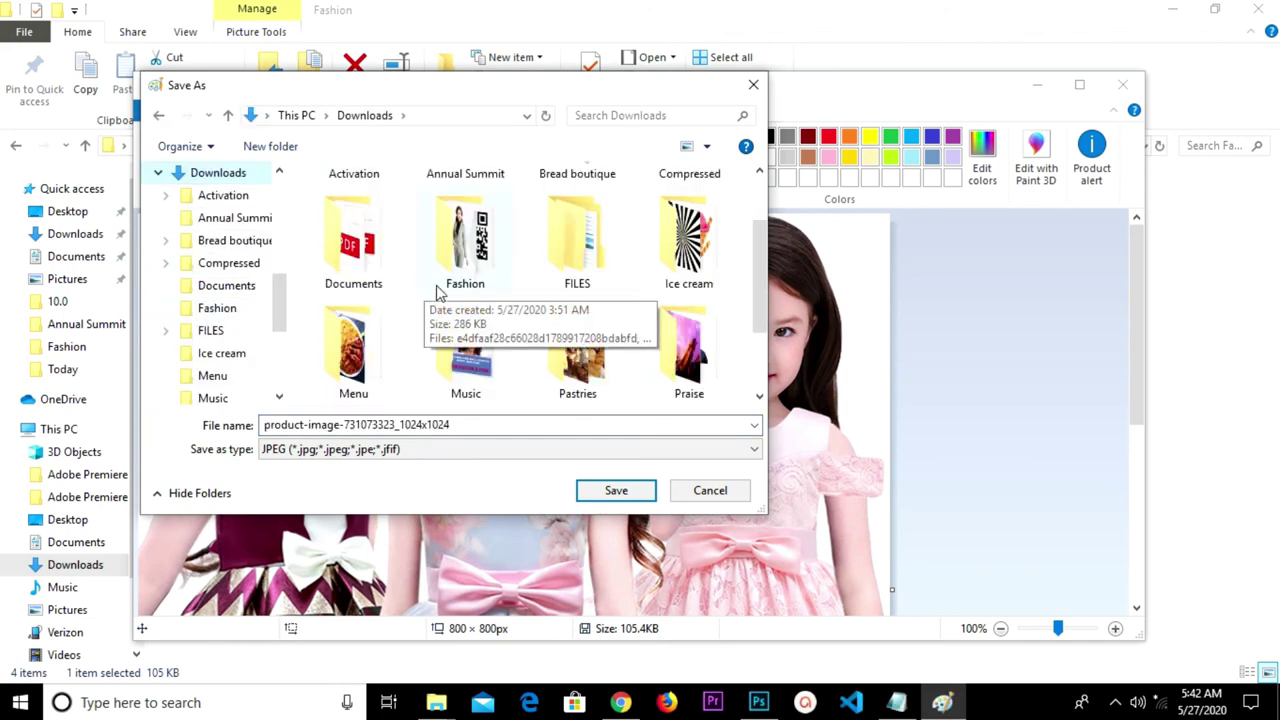
{"action": "left_click", "coordinate": [462, 270]}
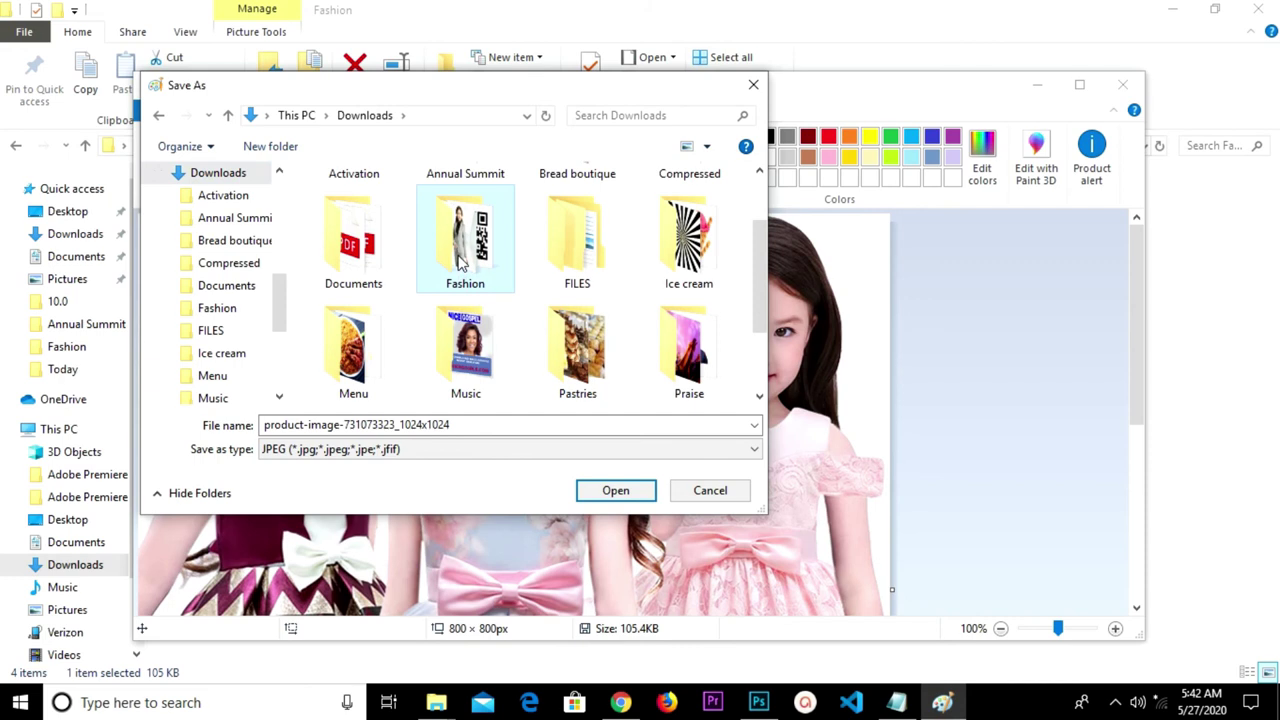
{"action": "double_click", "coordinate": [462, 262]}
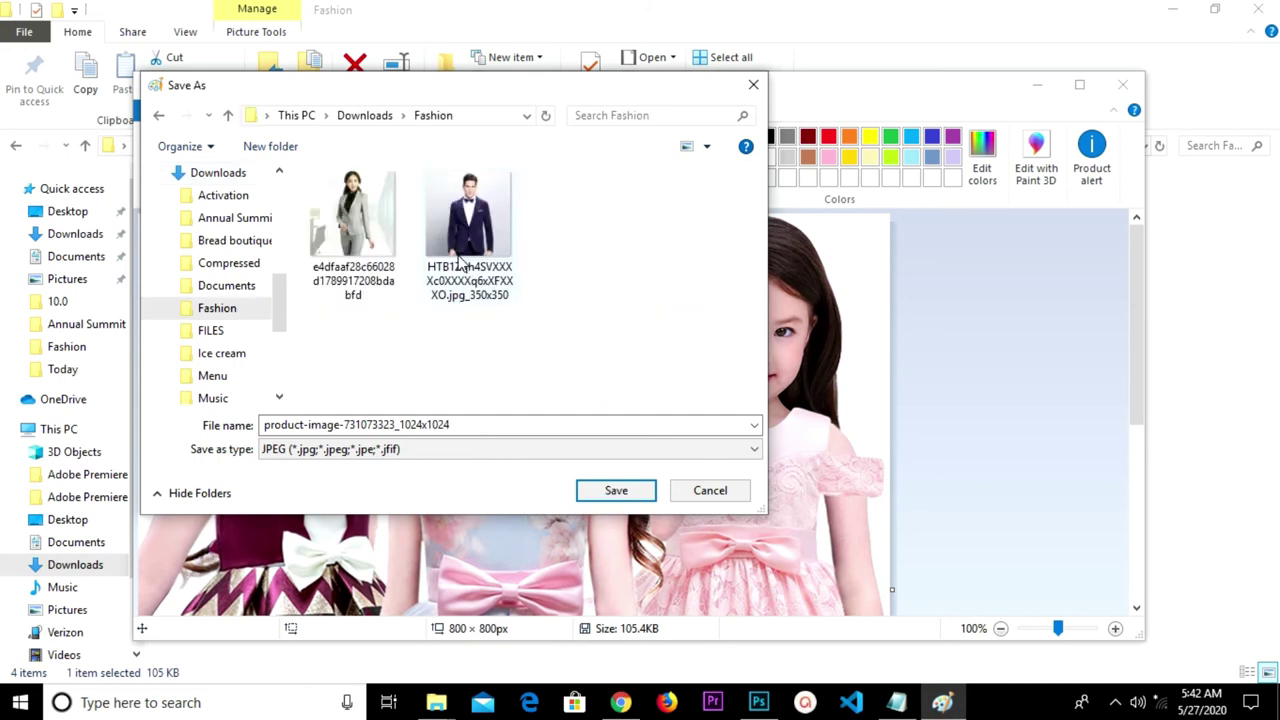
Save the JPEG copy under the name ggh, accepting the loss of transparency, and close Paint.
{"action": "double_click", "coordinate": [472, 424]}
{"action": "type", "text": "ggh"}
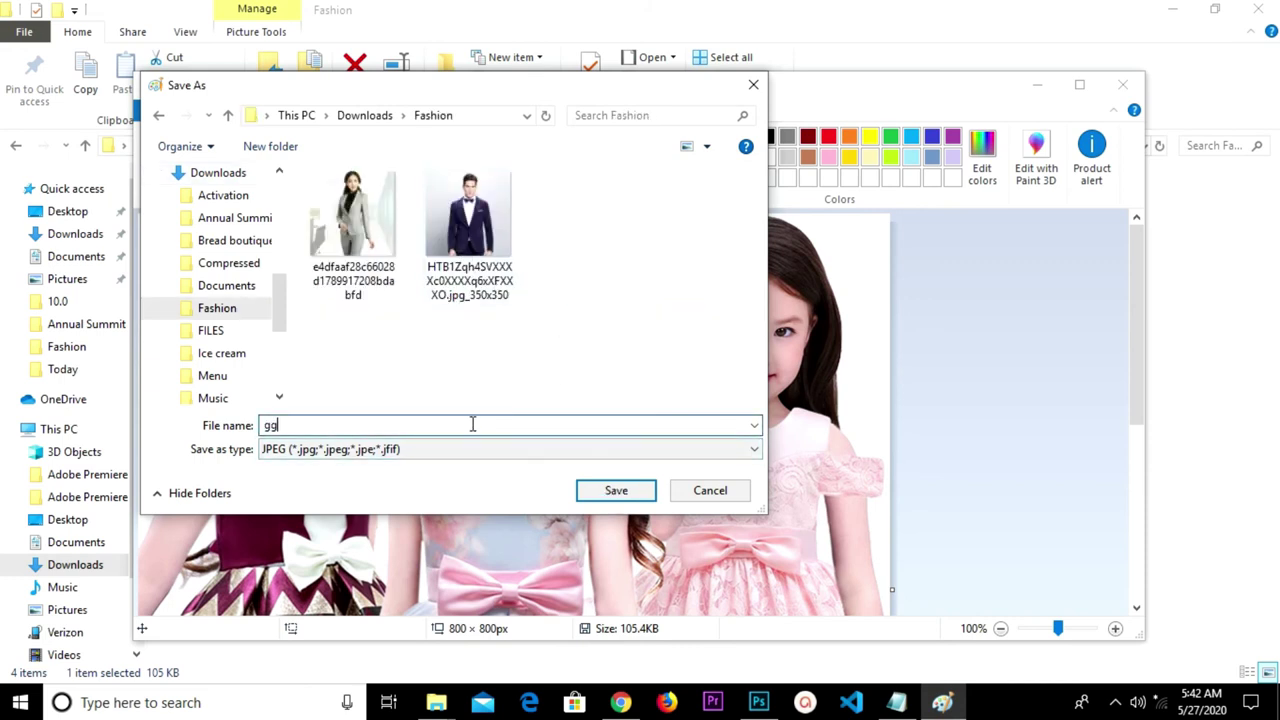
{"action": "left_click", "coordinate": [615, 490]}
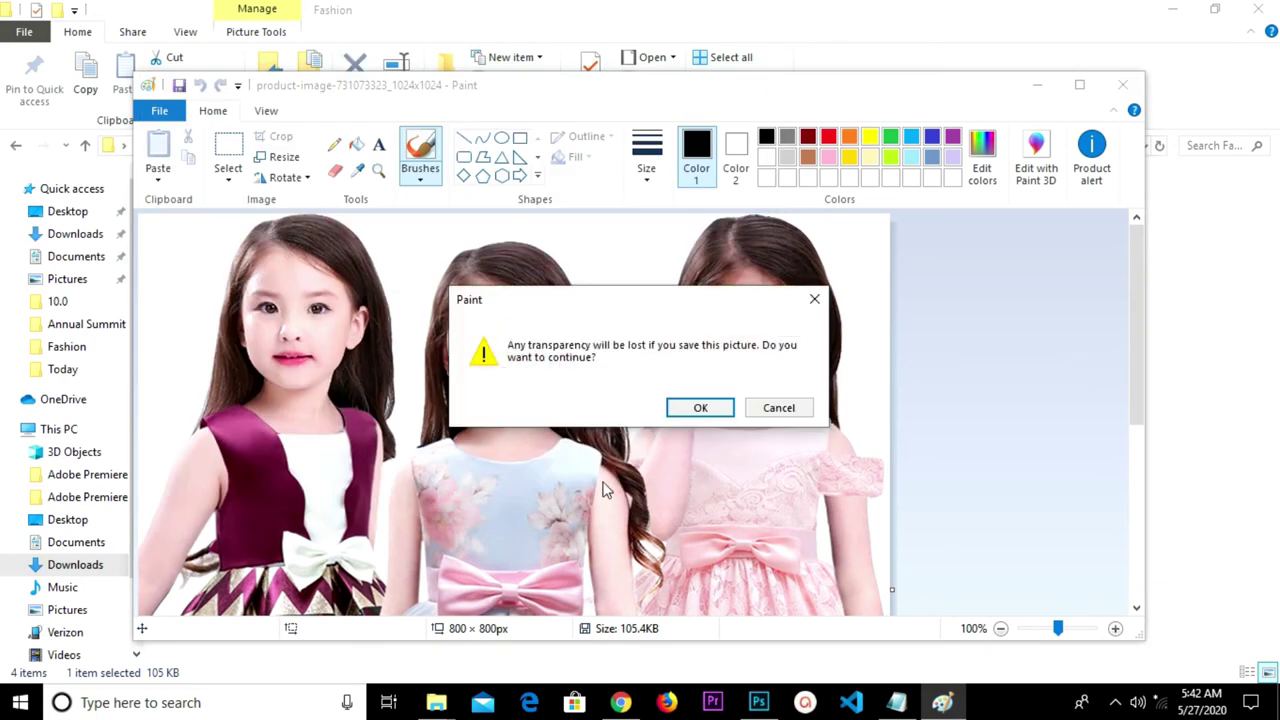
{"action": "left_click", "coordinate": [690, 408]}
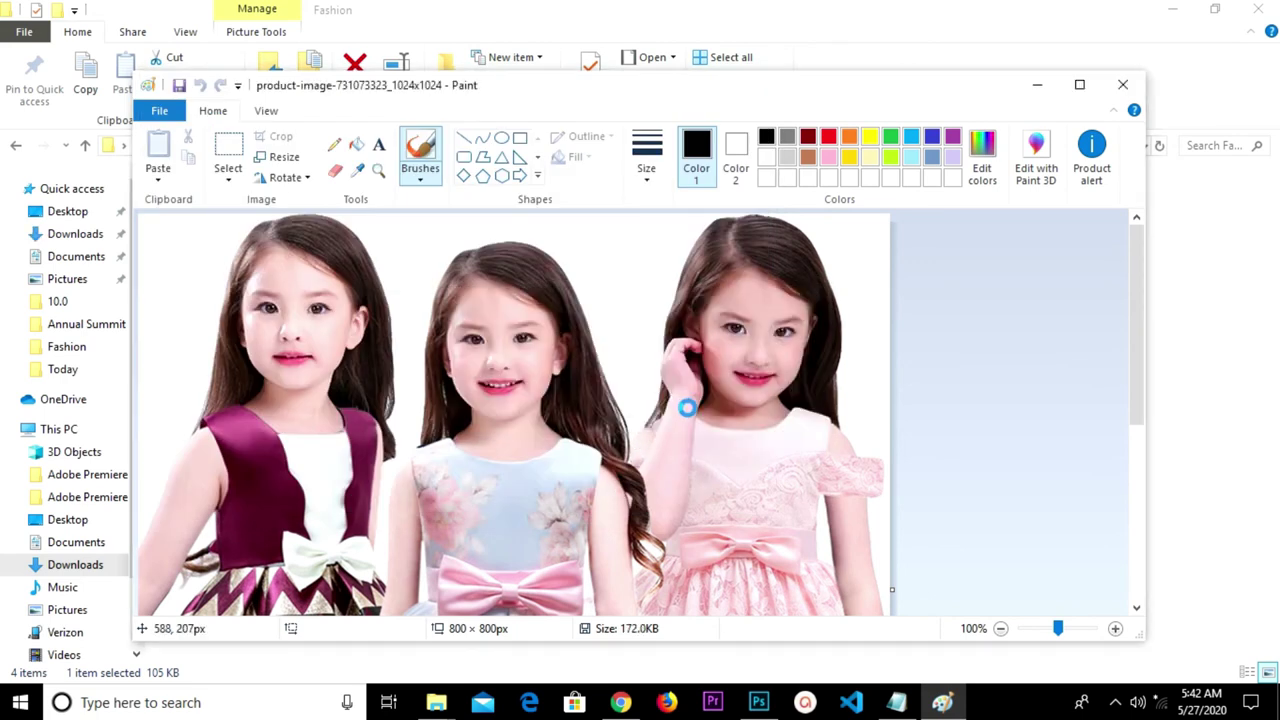
{"action": "left_click", "coordinate": [1121, 85]}
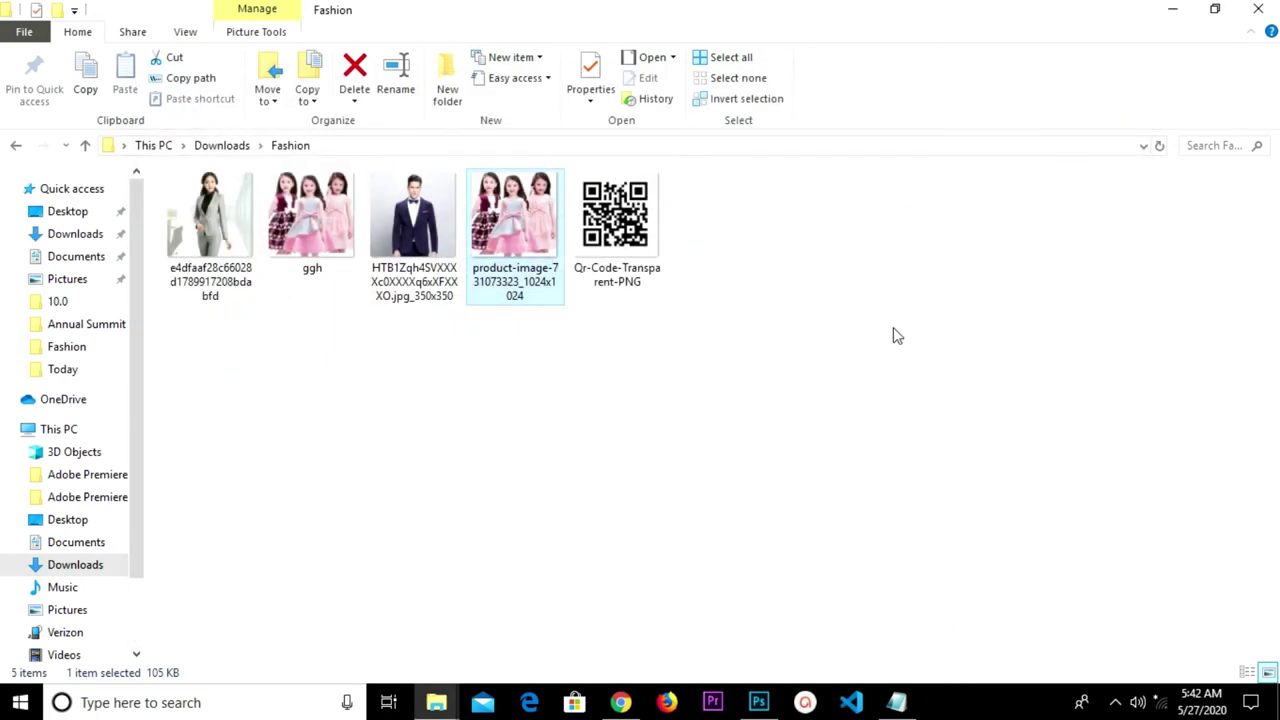
Switch to Photoshop, place the ggh picture as an embedded image and convert its layer to a smart object.
{"action": "mouse_move", "coordinate": [758, 702]}
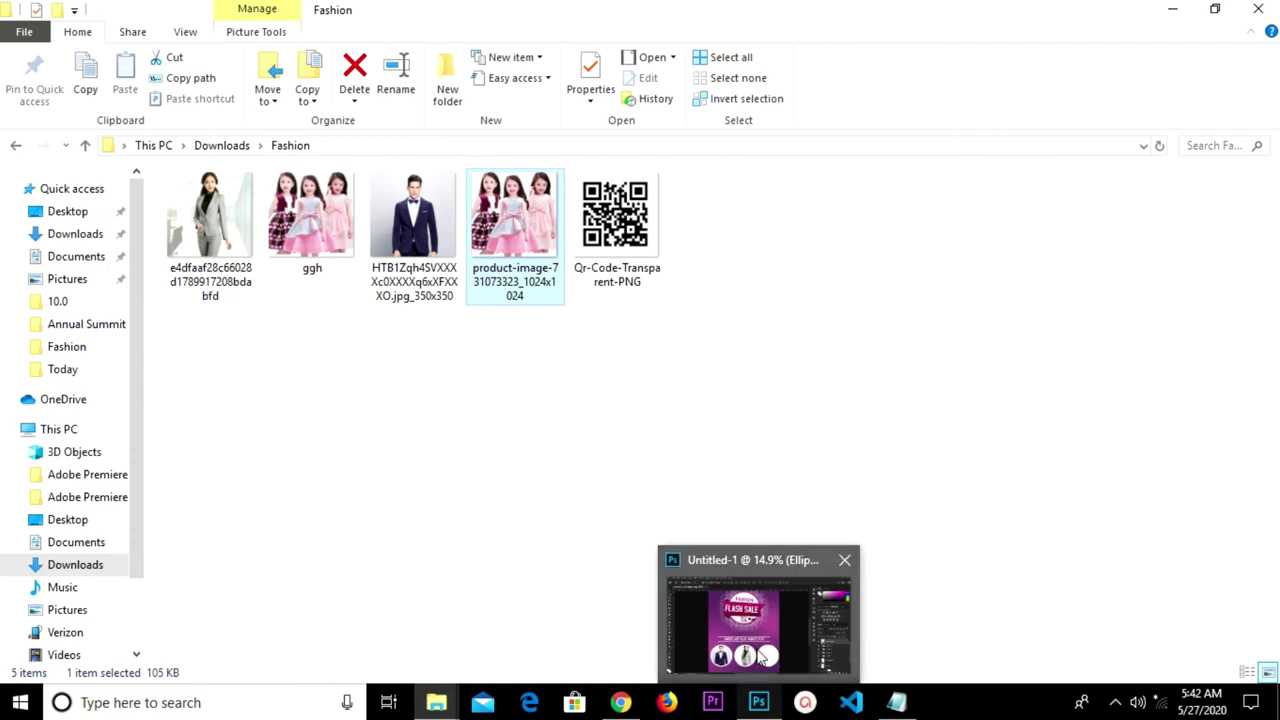
{"action": "left_click", "coordinate": [756, 642]}
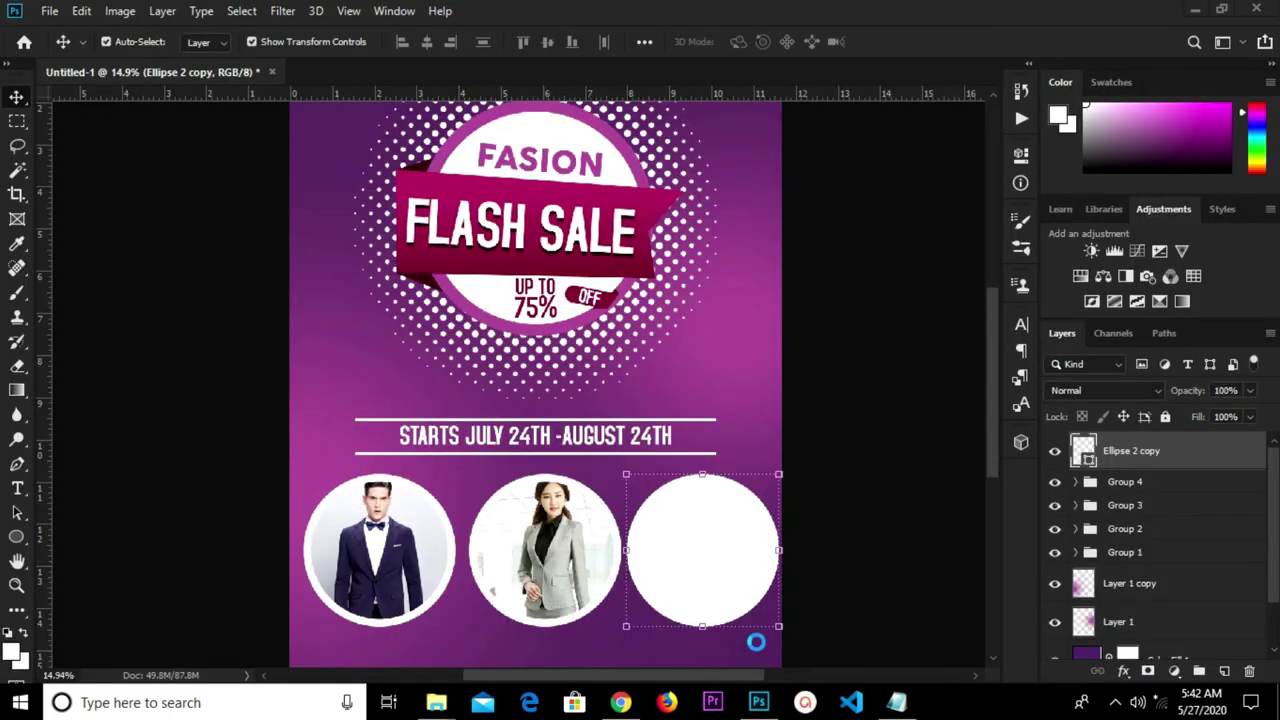
{"action": "left_click", "coordinate": [57, 18]}
{"action": "left_click", "coordinate": [110, 365]}
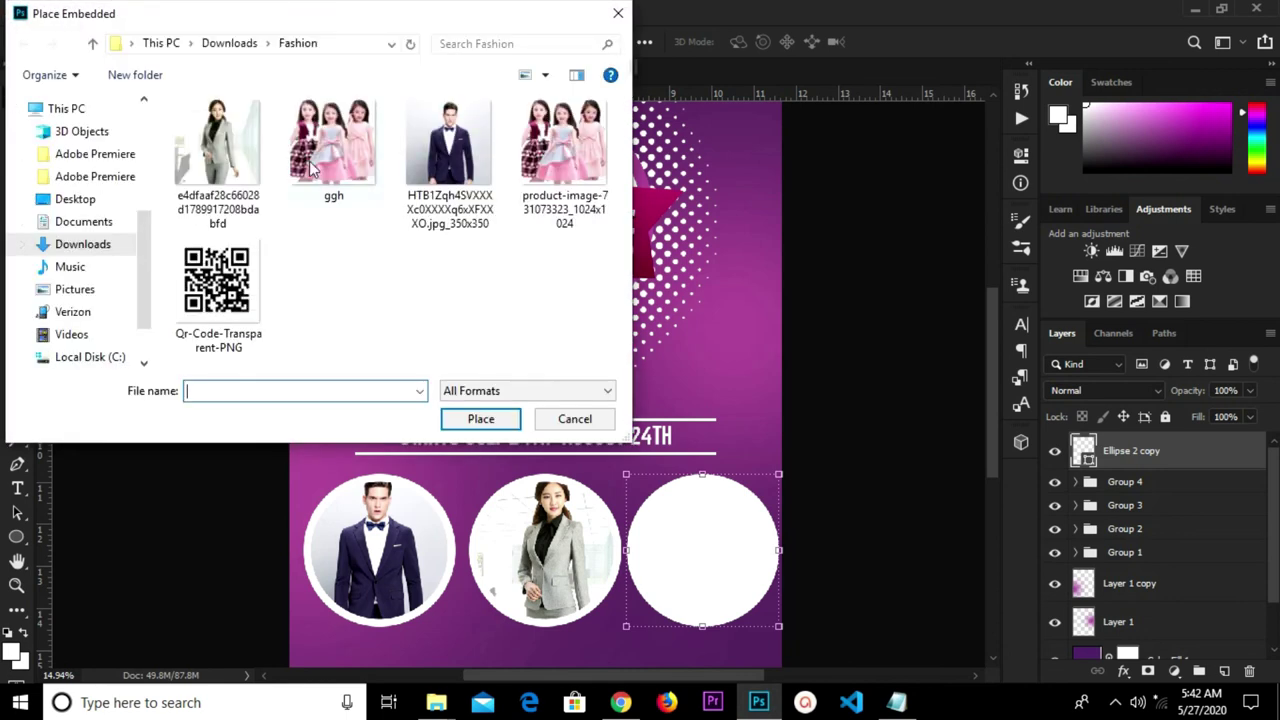
{"action": "left_click", "coordinate": [328, 160]}
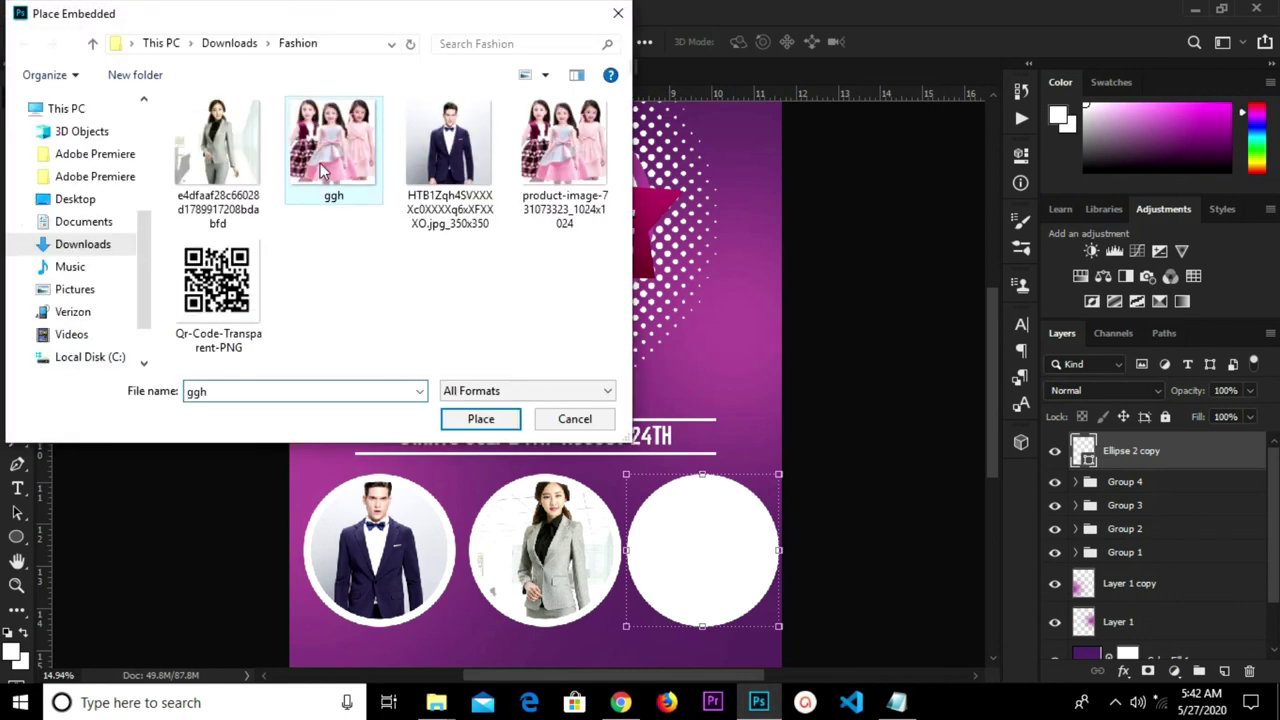
{"action": "left_click", "coordinate": [451, 423]}
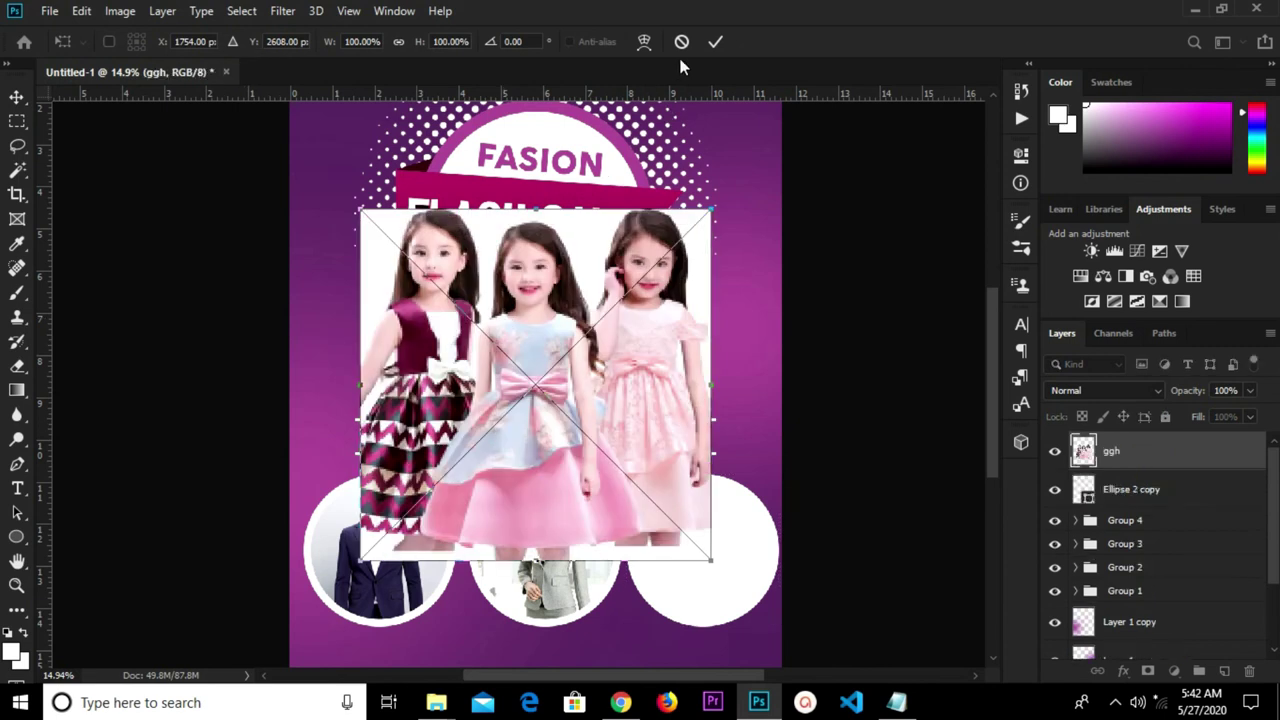
{"action": "left_click", "coordinate": [707, 50]}
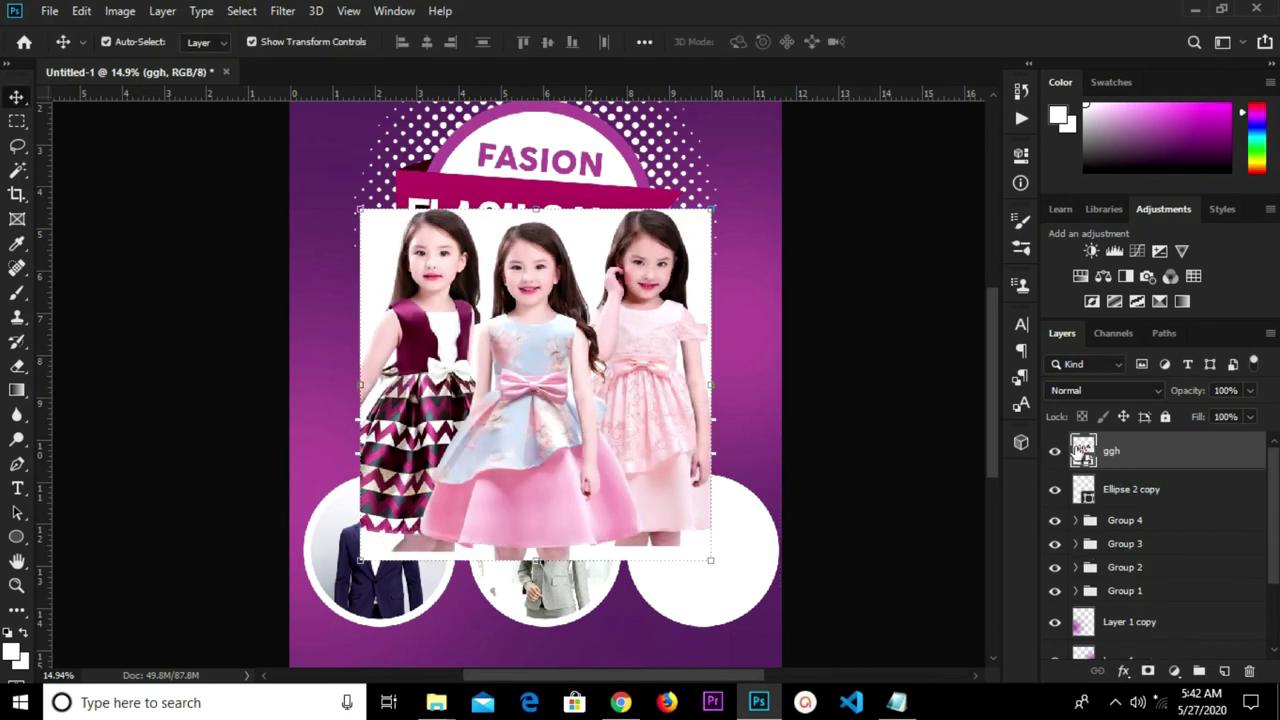
{"action": "right_click", "coordinate": [1113, 452]}
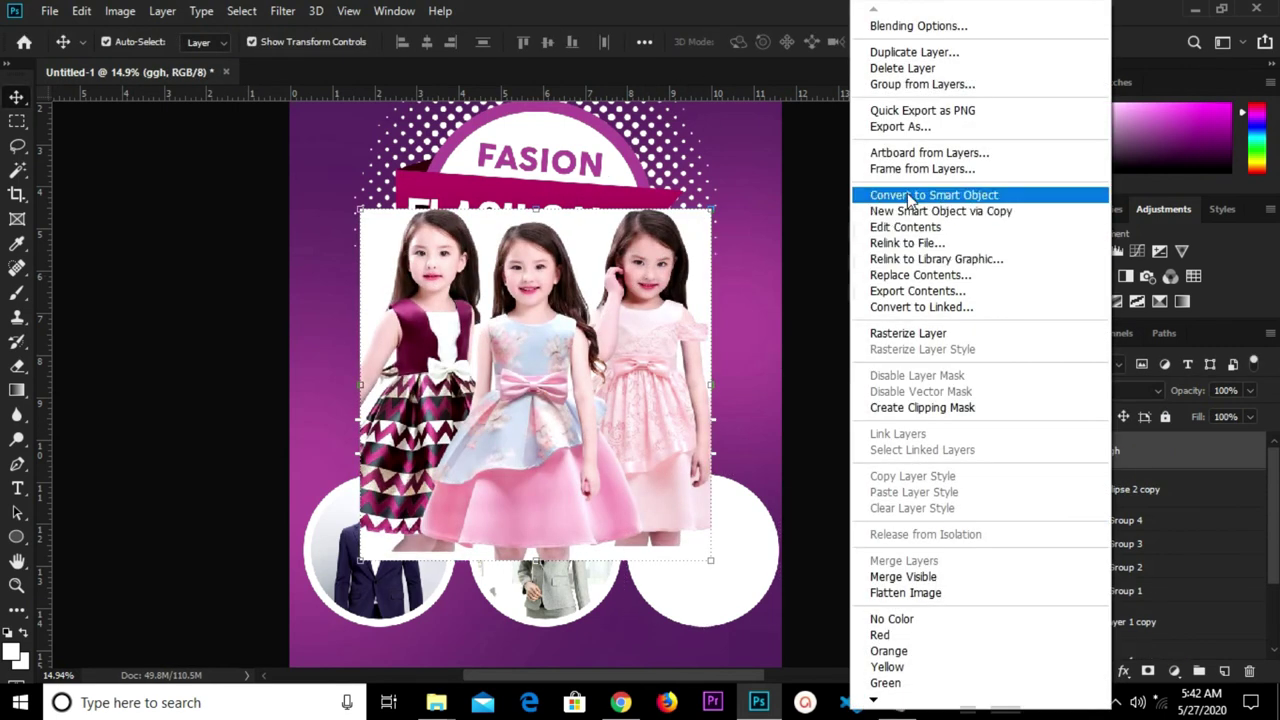
{"action": "left_click", "coordinate": [909, 196]}
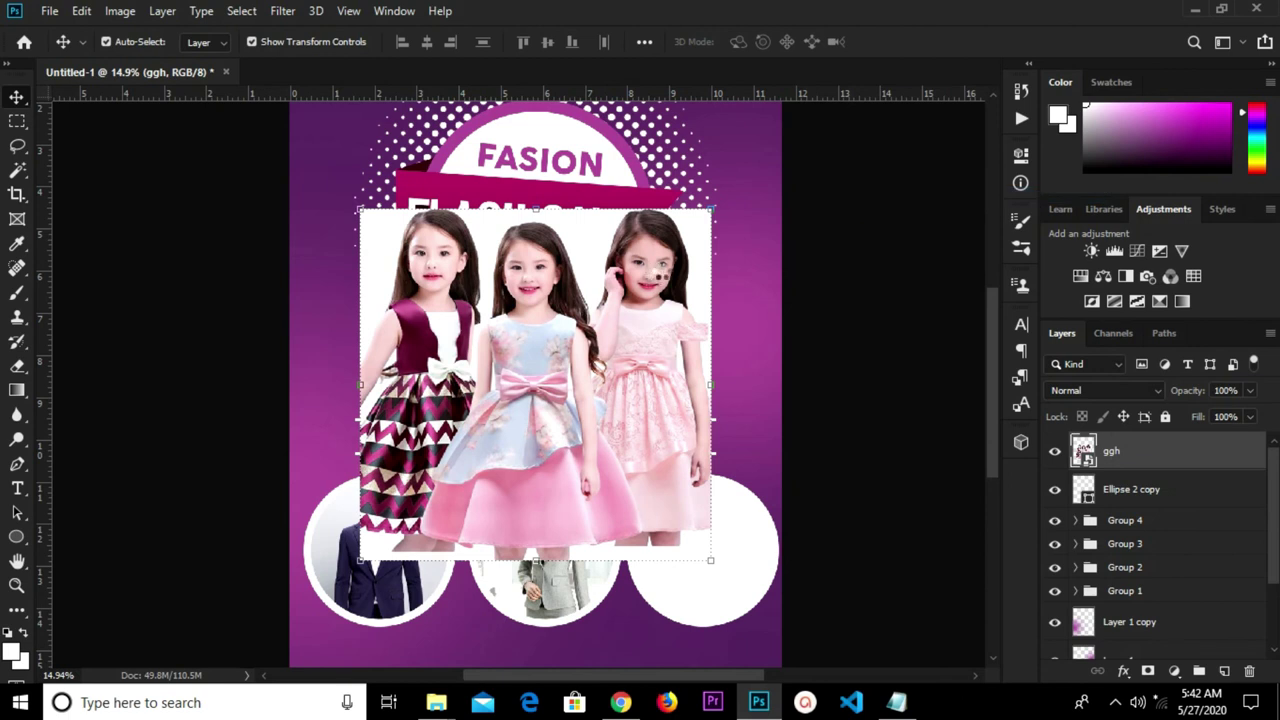
Scale the girls' photo down to about 48% and move it over the empty white circle beside the woman's photo.
{"action": "scroll", "coordinate": [652, 276], "scroll_direction": "down", "scroll_amount": 1}
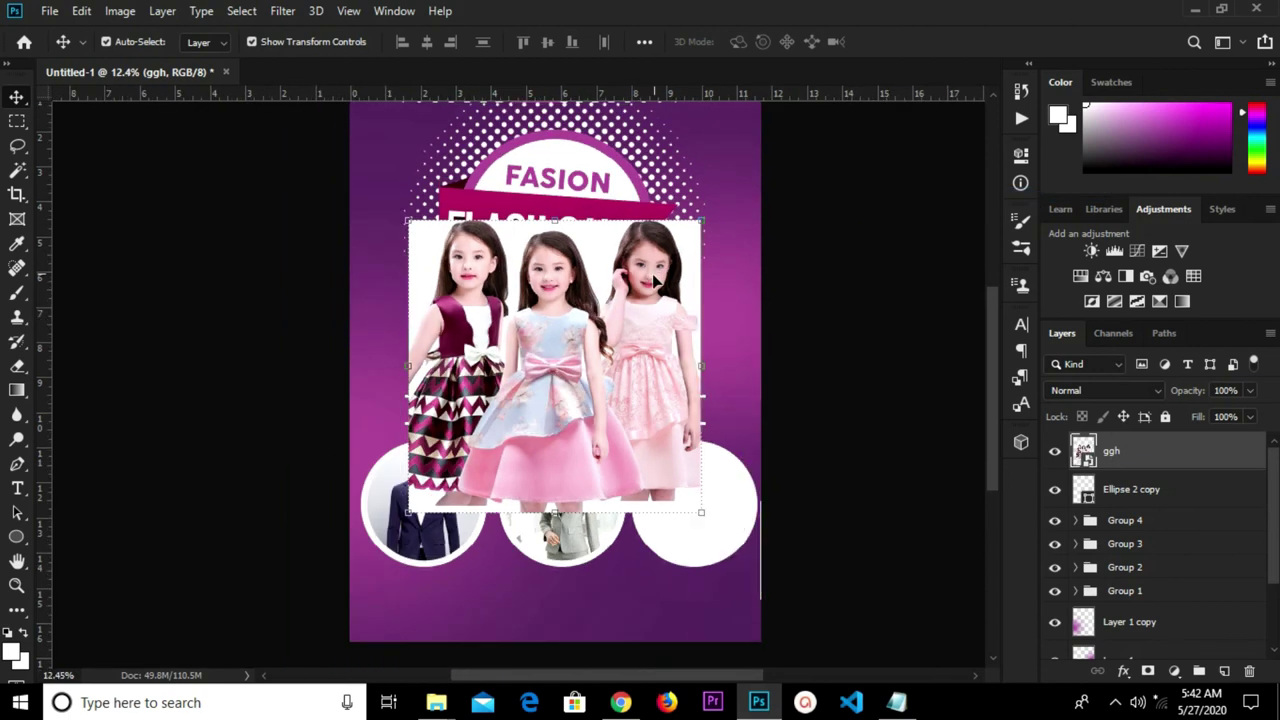
{"action": "key", "text": "ctrl+t"}
{"action": "left_click_drag", "start_coordinate": [700, 223], "coordinate": [550, 372]}
{"action": "left_click_drag", "start_coordinate": [524, 470], "coordinate": [680, 537]}
{"action": "scroll", "coordinate": [680, 537], "scroll_direction": "up", "scroll_amount": 3}
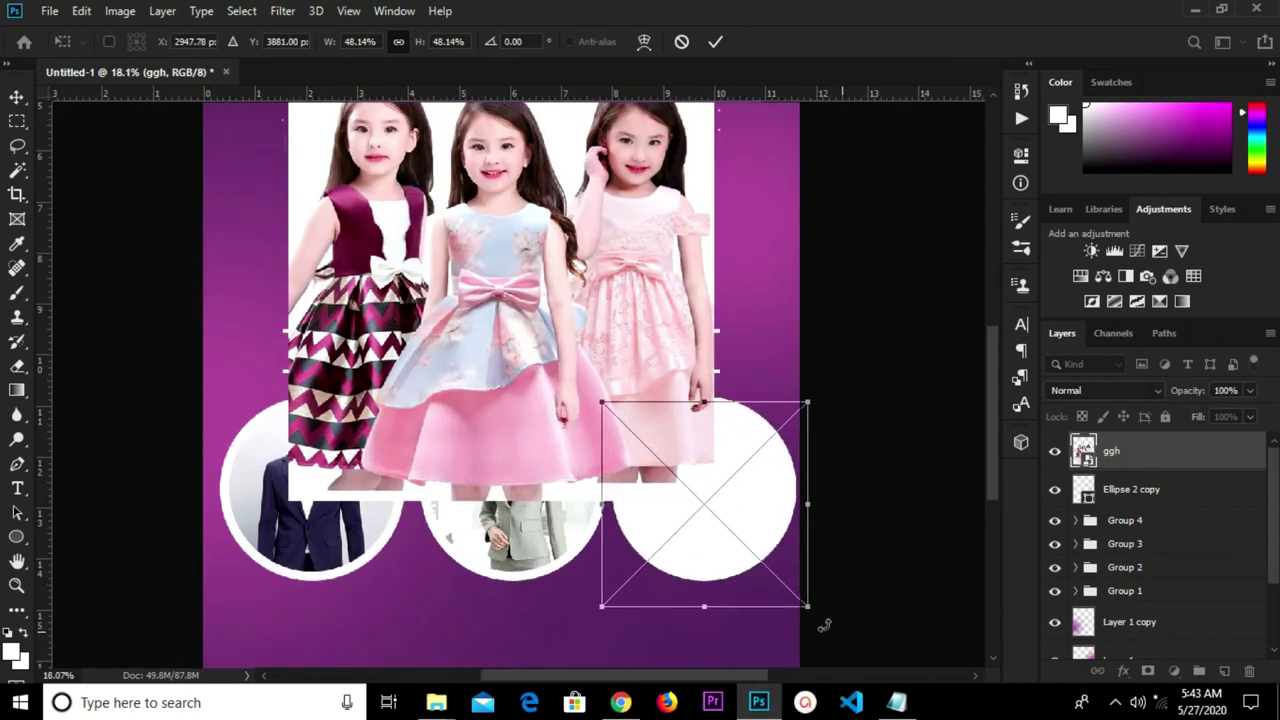
Fine-tune the size and position of the girls' photo so it just covers the white circle.
{"action": "scroll", "coordinate": [804, 609], "scroll_direction": "down", "scroll_amount": 1}
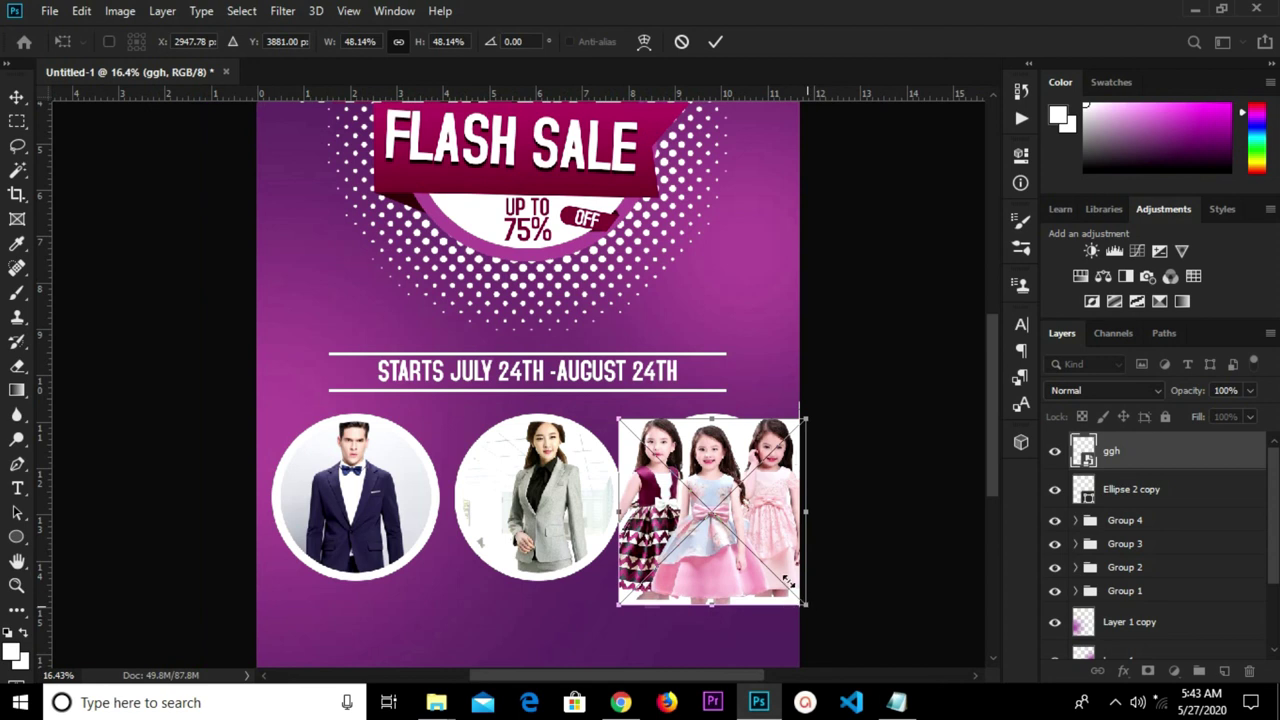
{"action": "left_click_drag", "start_coordinate": [788, 580], "coordinate": [802, 601]}
{"action": "left_click_drag", "start_coordinate": [746, 528], "coordinate": [756, 522]}
{"action": "key", "text": "Return"}
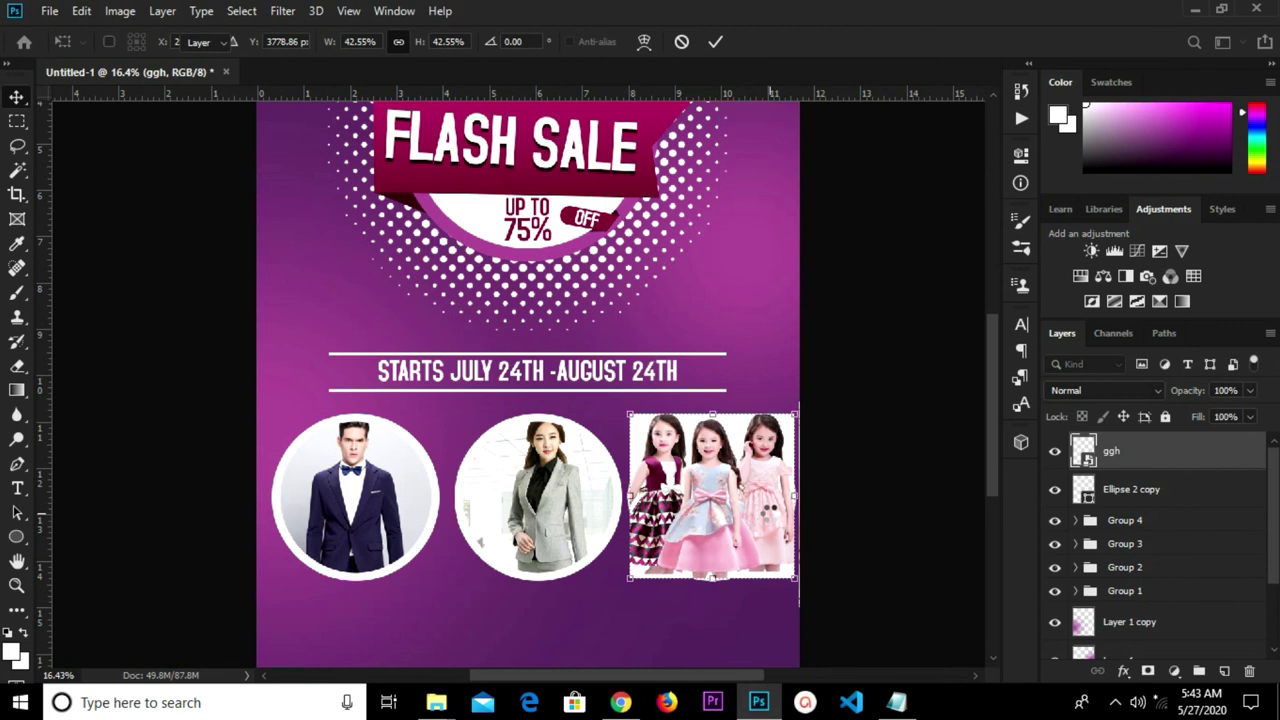
{"action": "left_click_drag", "start_coordinate": [645, 580], "coordinate": [639, 586]}
{"action": "left_click", "coordinate": [714, 45]}
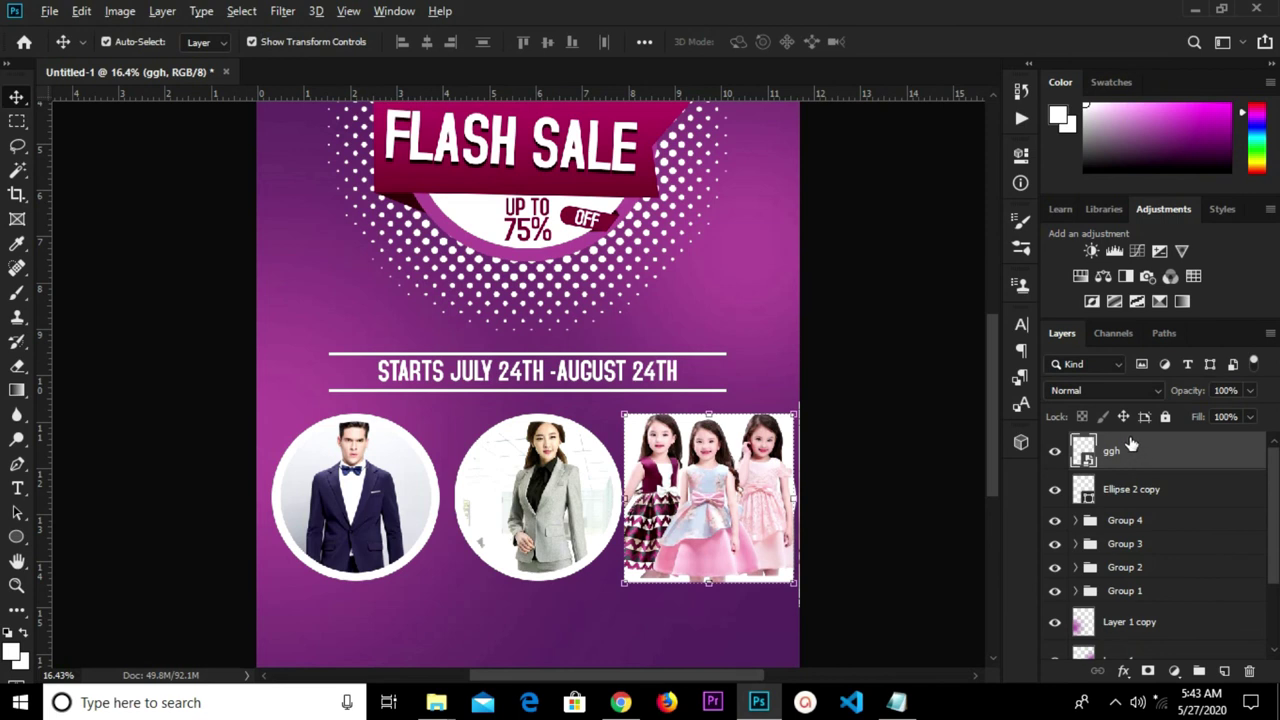
{"action": "left_click_drag", "start_coordinate": [1130, 460], "coordinate": [1140, 485]}
{"action": "key", "text": "shift+Right"}
{"action": "key", "text": "shift+Right"}
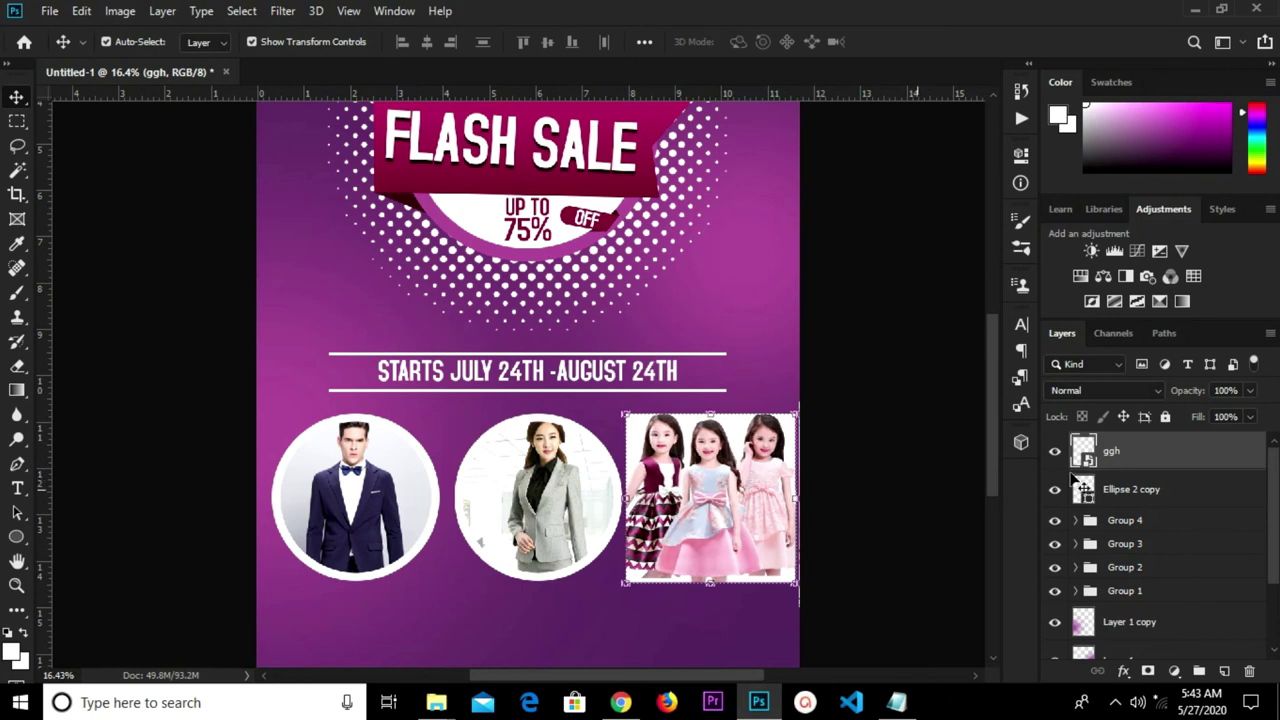
Clip the girls' photo to the Ellipse 2 copy circle and group the two layers.
{"action": "left_click", "coordinate": [1128, 466], "text": "alt"}
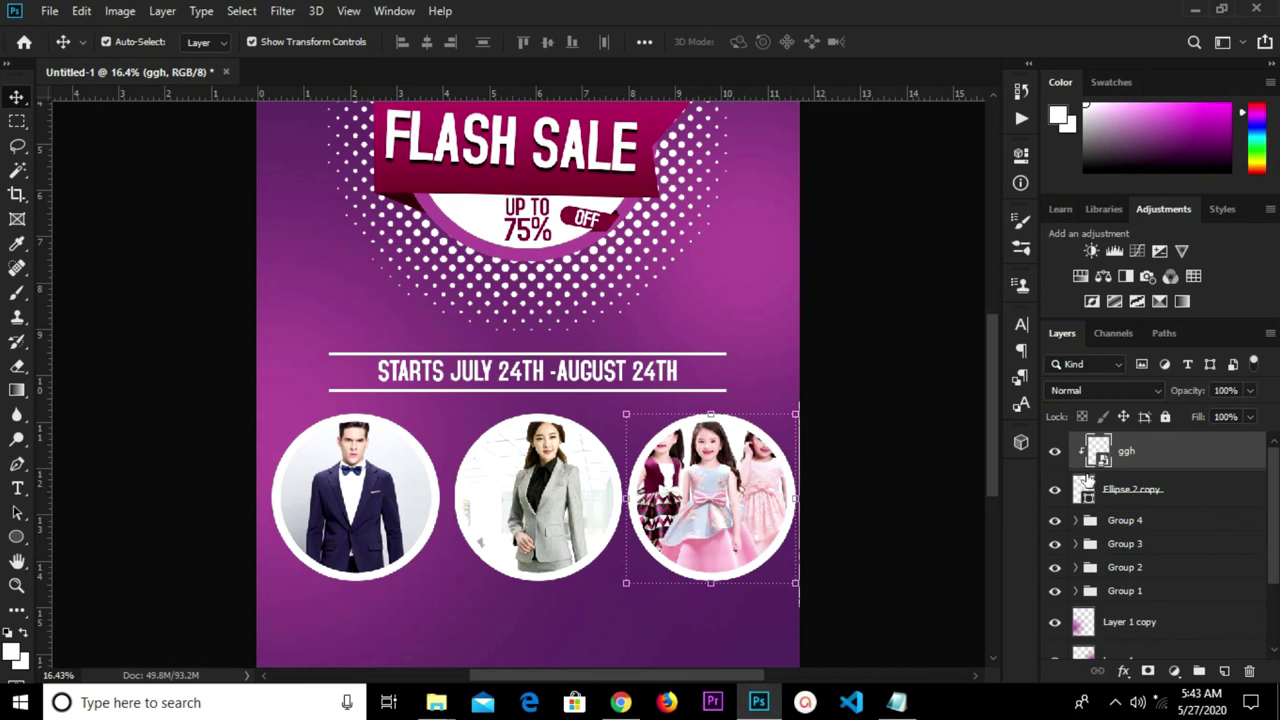
{"action": "left_click", "coordinate": [1128, 500]}
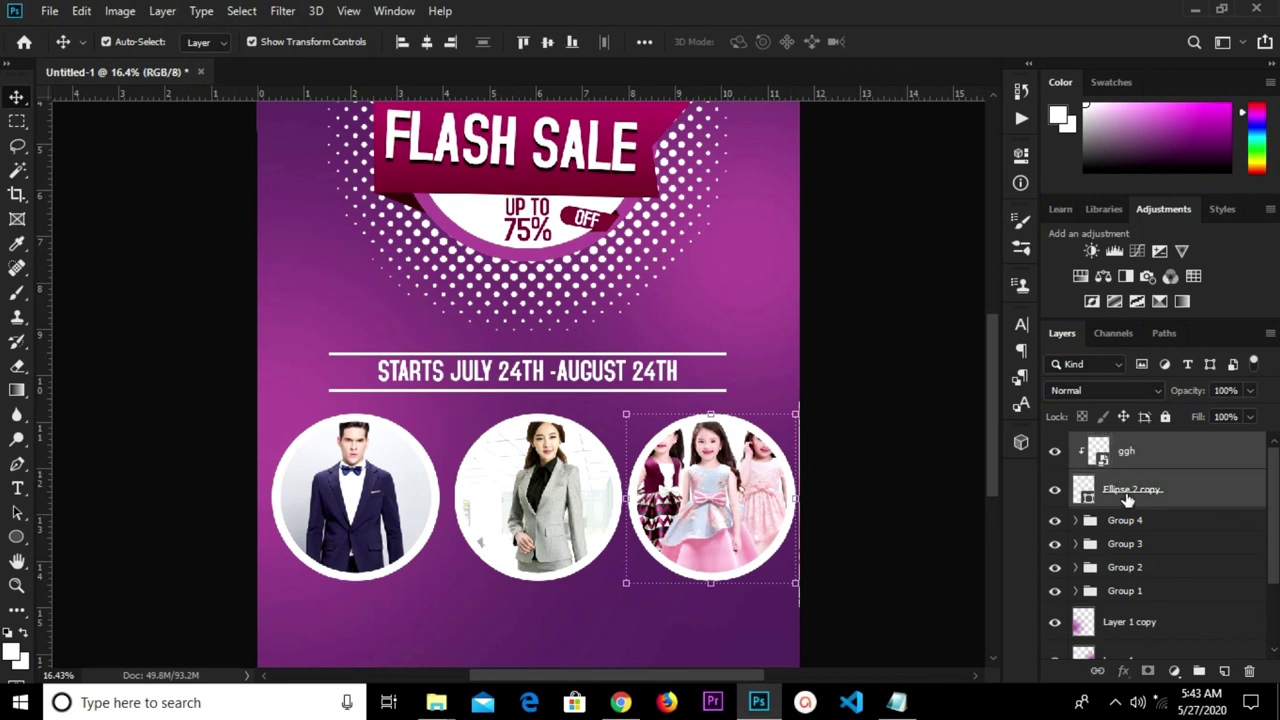
{"action": "key", "text": "ctrl+g"}
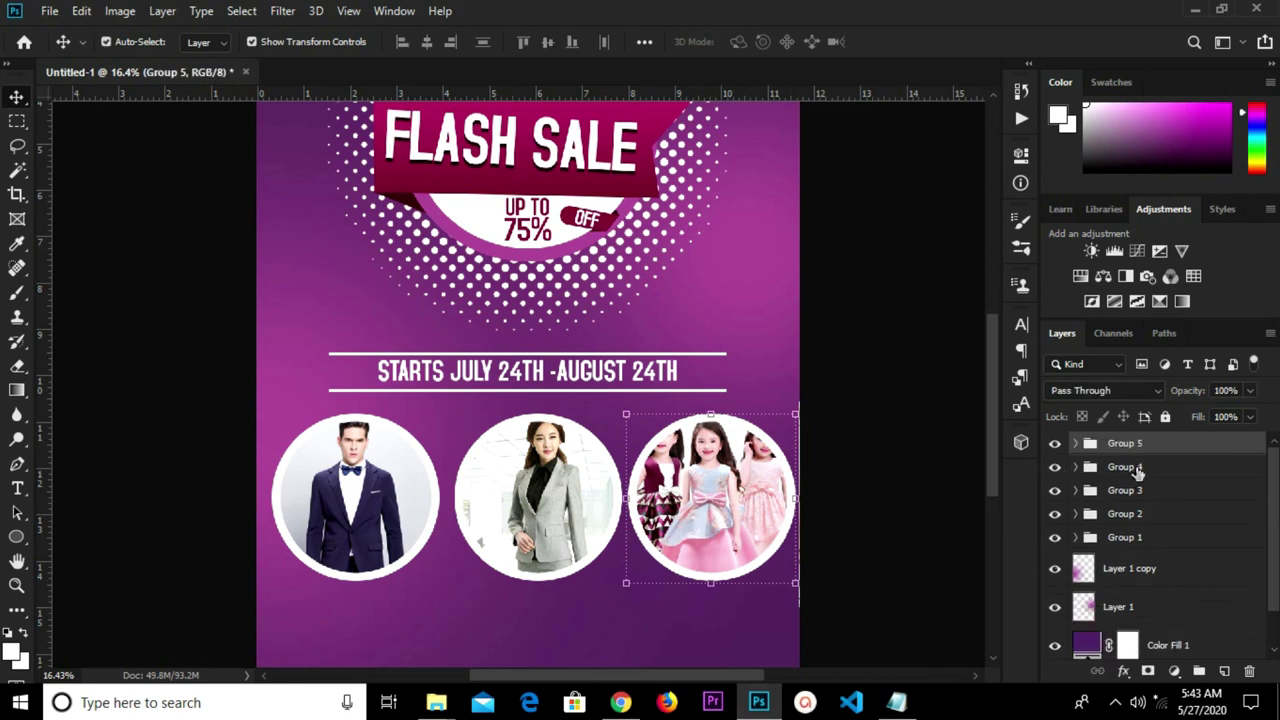
Nudge the woman's circle, Group 4, slightly left to even out the gaps between the three circles.
{"action": "left_click", "coordinate": [1133, 491], "text": "shift"}
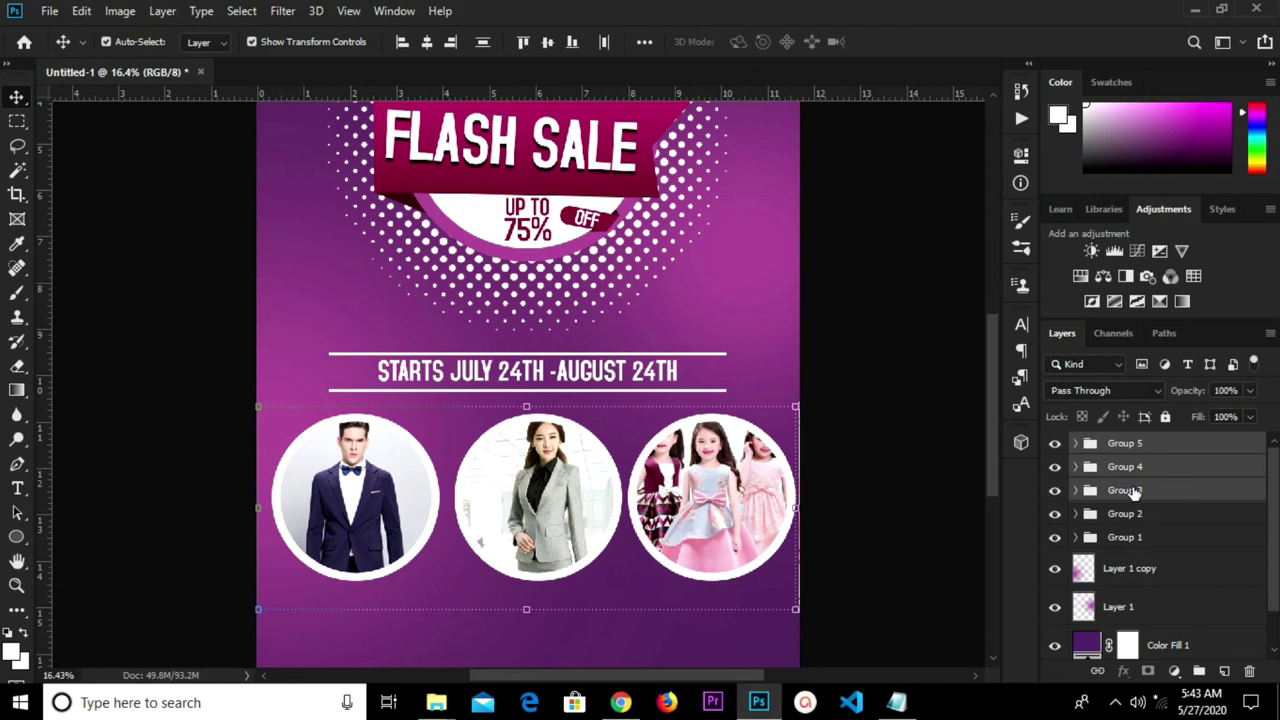
{"action": "left_click", "coordinate": [867, 474]}
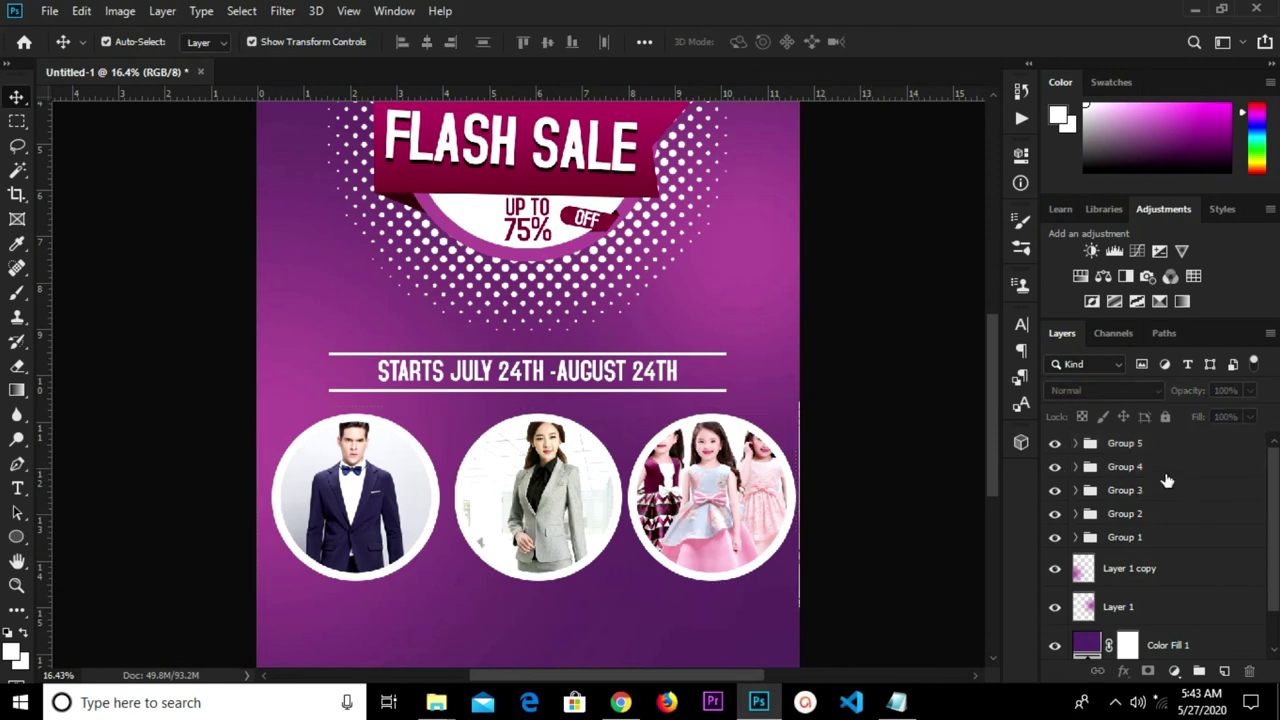
{"action": "left_click", "coordinate": [1164, 475]}
{"action": "key", "text": "shift+Left"}
{"action": "key", "text": "shift+Left"}
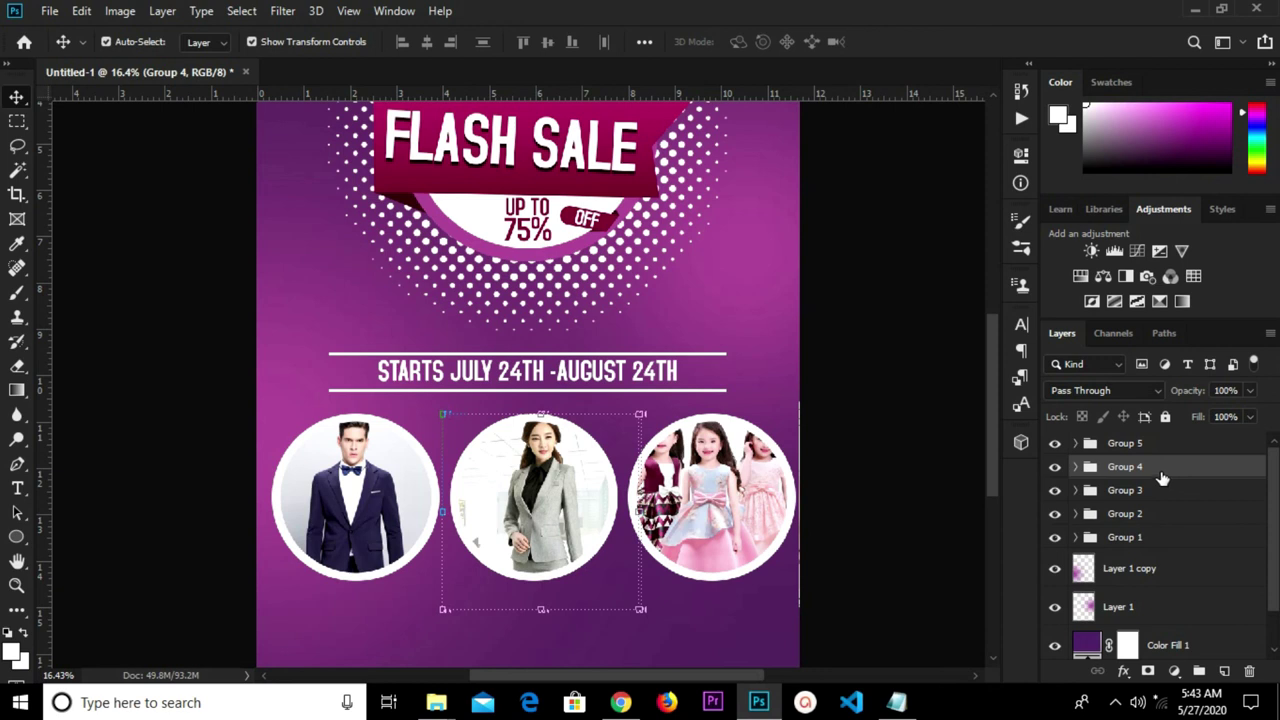
Scale Group 3, Group 4 and Group 5 down together so the row of circles sits inside the poster edge.
{"action": "left_click", "coordinate": [1155, 451]}
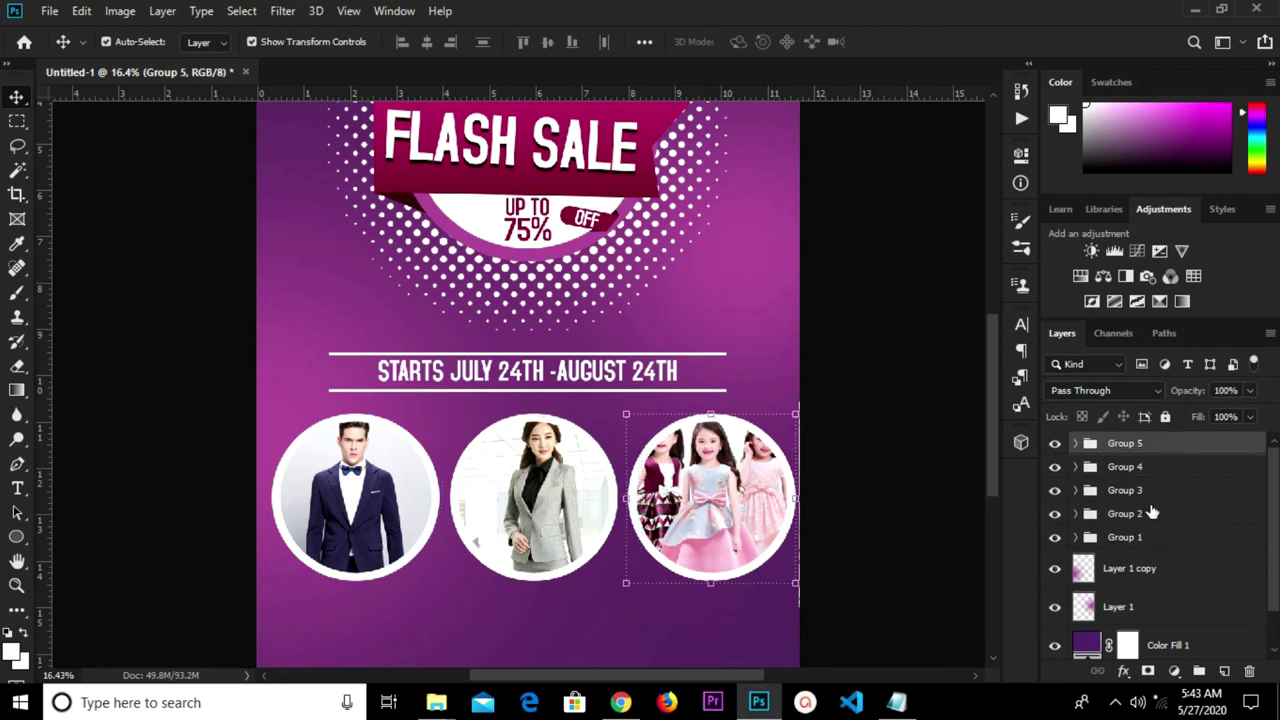
{"action": "left_click", "coordinate": [1151, 494], "text": "shift"}
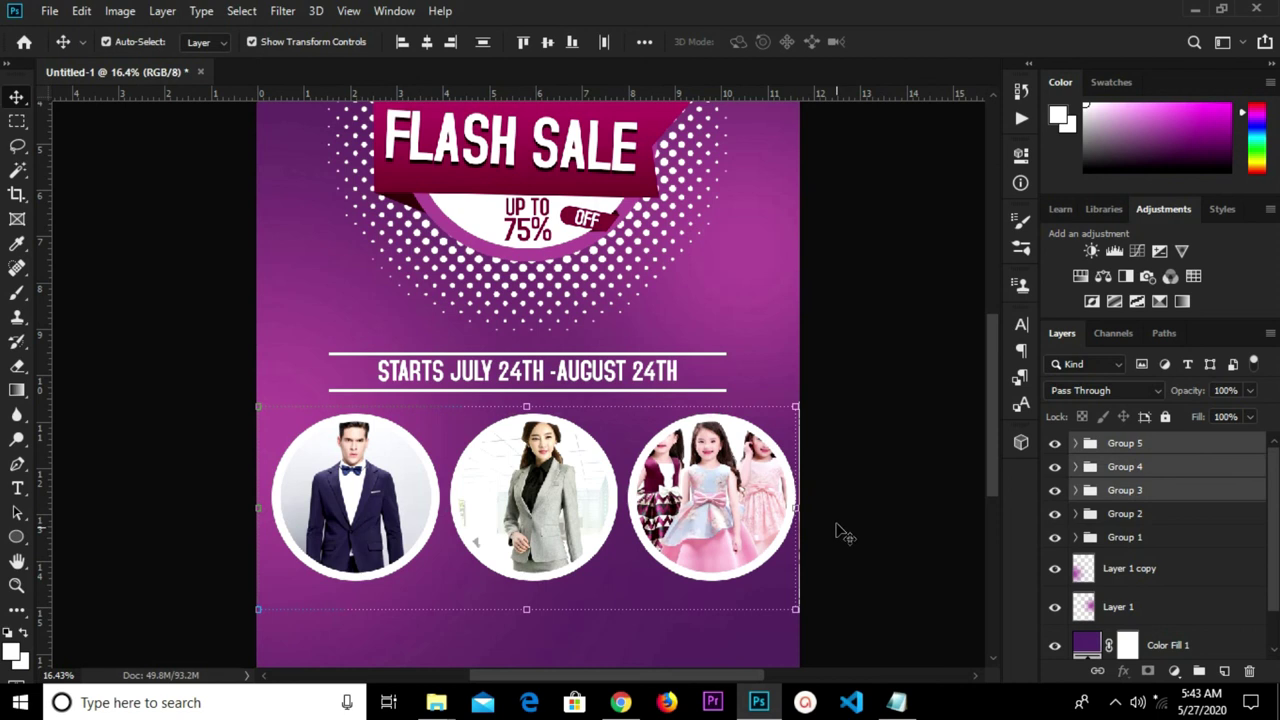
{"action": "left_click_drag", "start_coordinate": [792, 609], "coordinate": [768, 598]}
{"action": "left_click", "coordinate": [899, 43]}
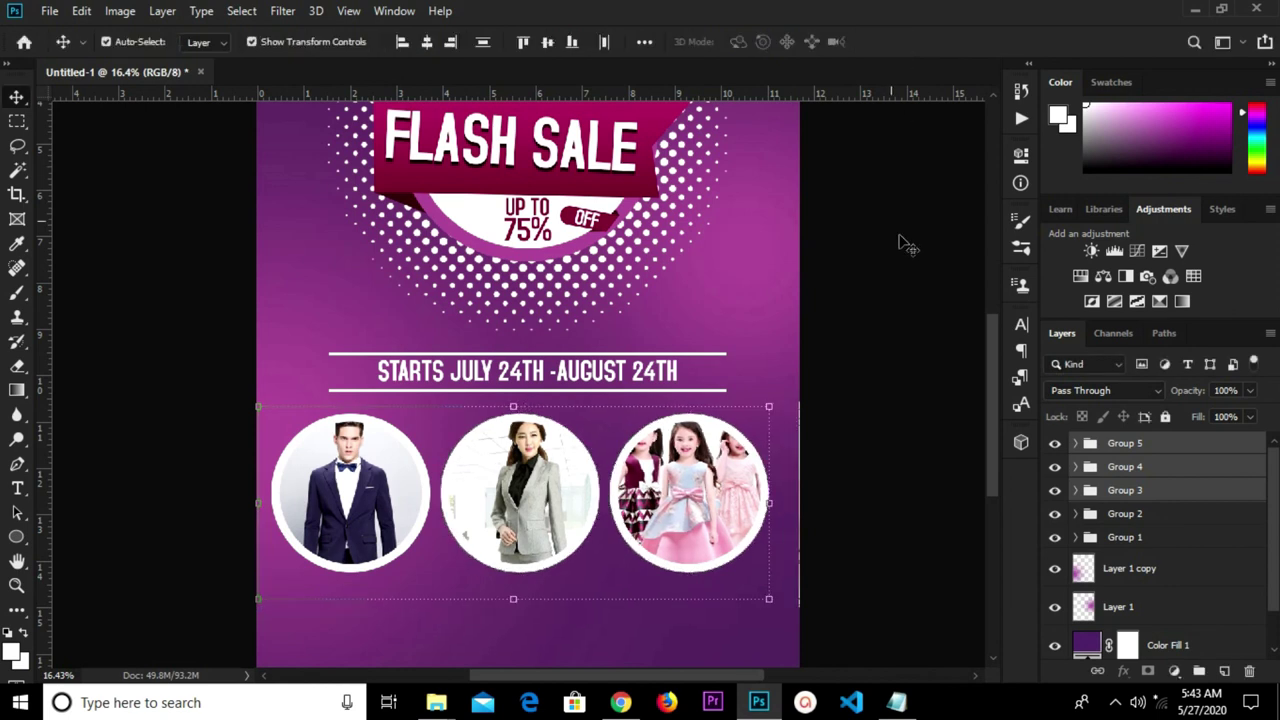
Combine the three circle photos into one group and centre it horizontally on the canvas.
{"action": "key", "text": "ctrl+g"}
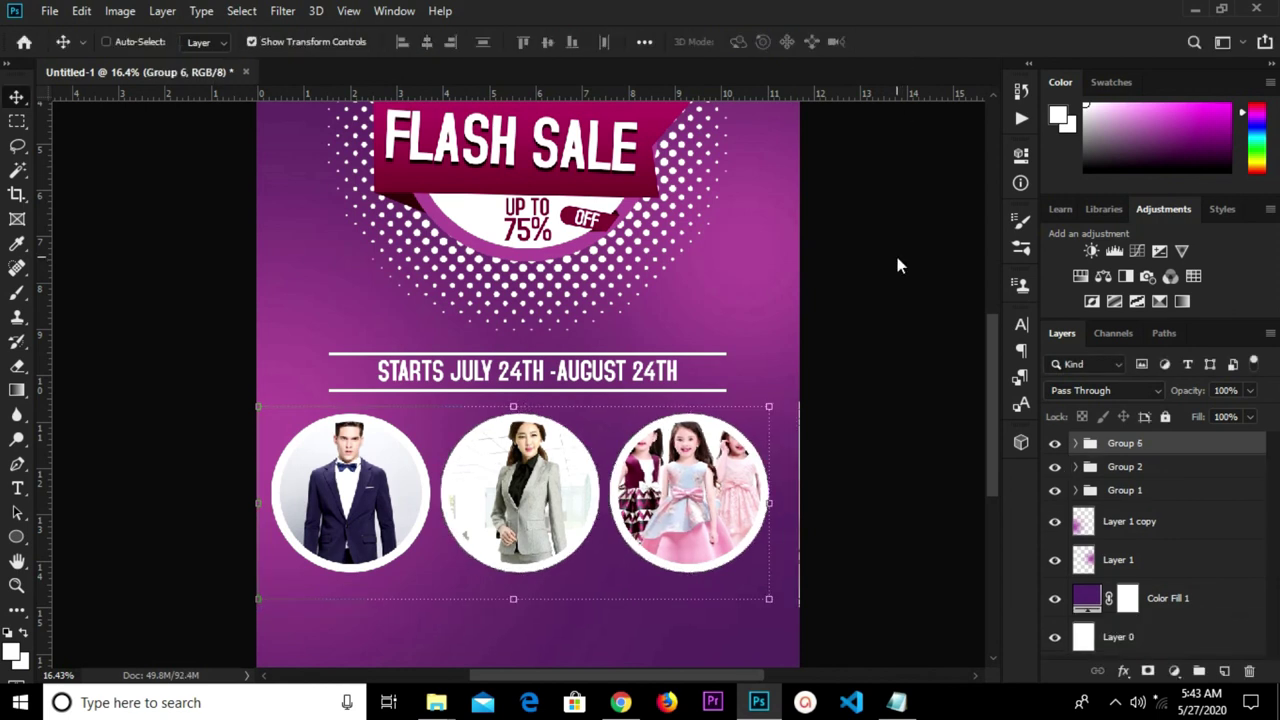
{"action": "key", "text": "ctrl+a"}
{"action": "left_click", "coordinate": [432, 43]}
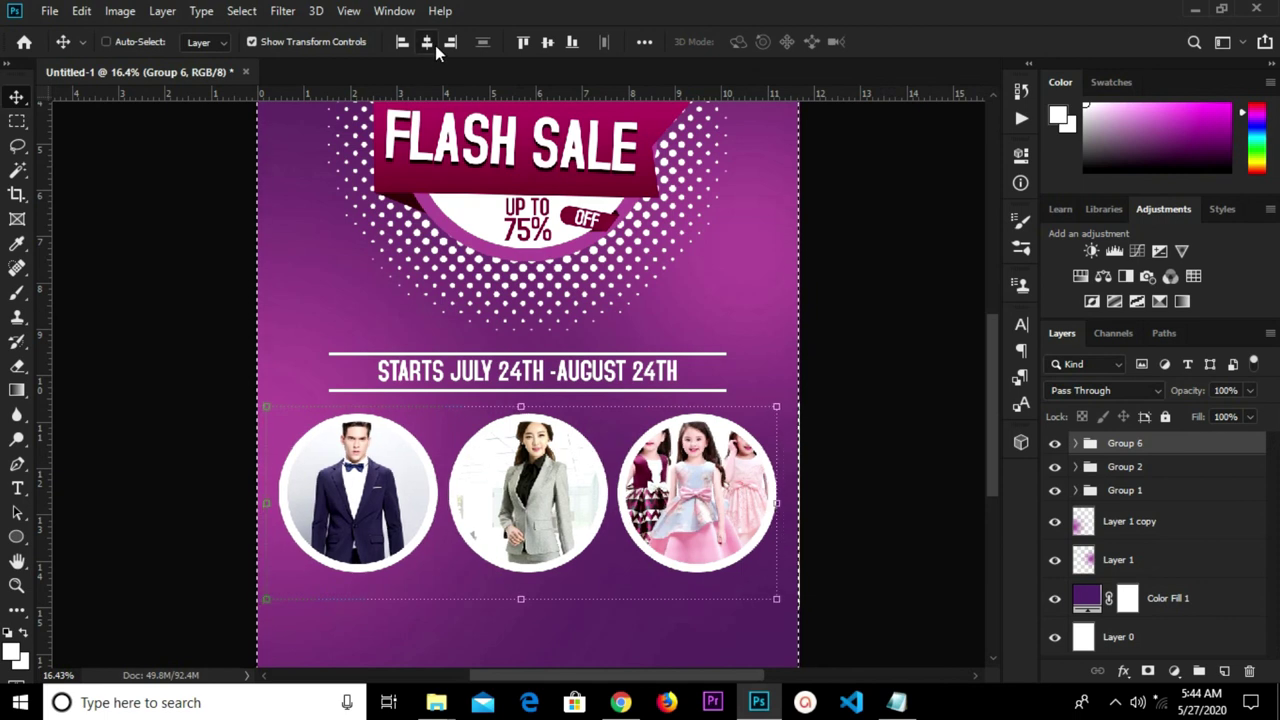
Deselect the canvas and layers, and copy the "Men's Collection" text from the fashion sale file in Notepad.
{"action": "key", "text": "ctrl+d"}
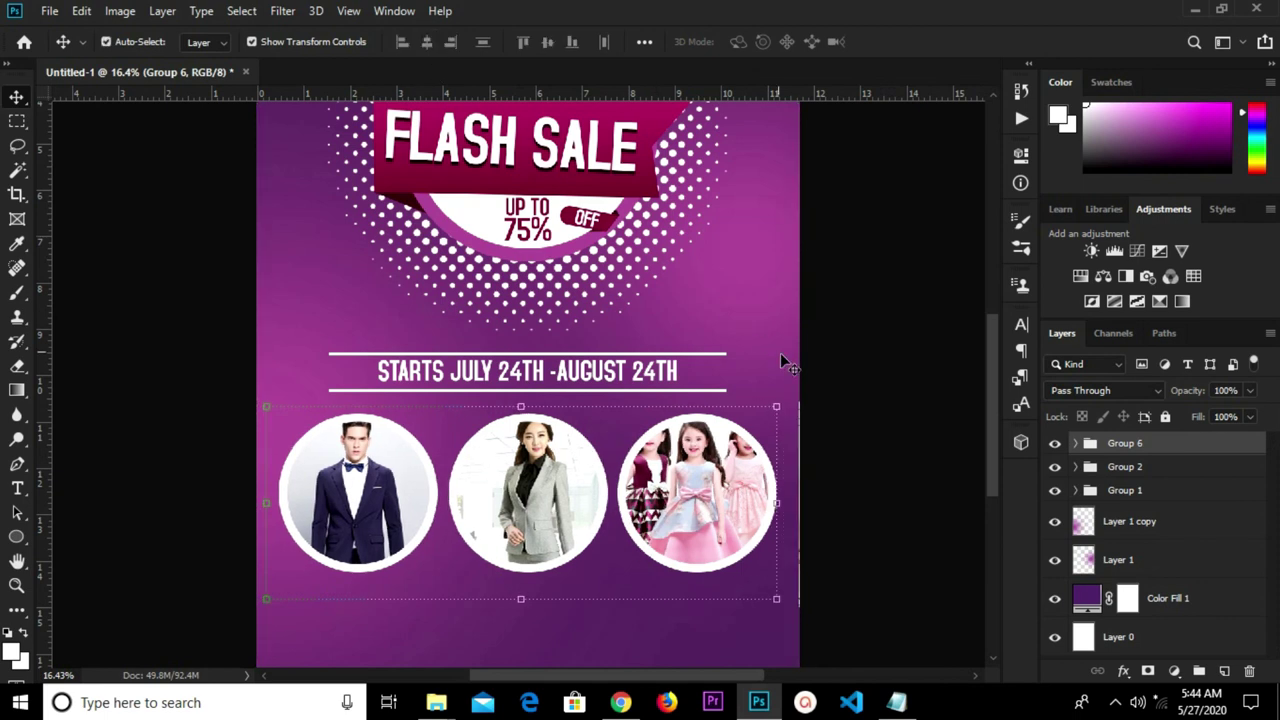
{"action": "left_click", "coordinate": [829, 371]}
{"action": "left_click", "coordinate": [896, 702]}
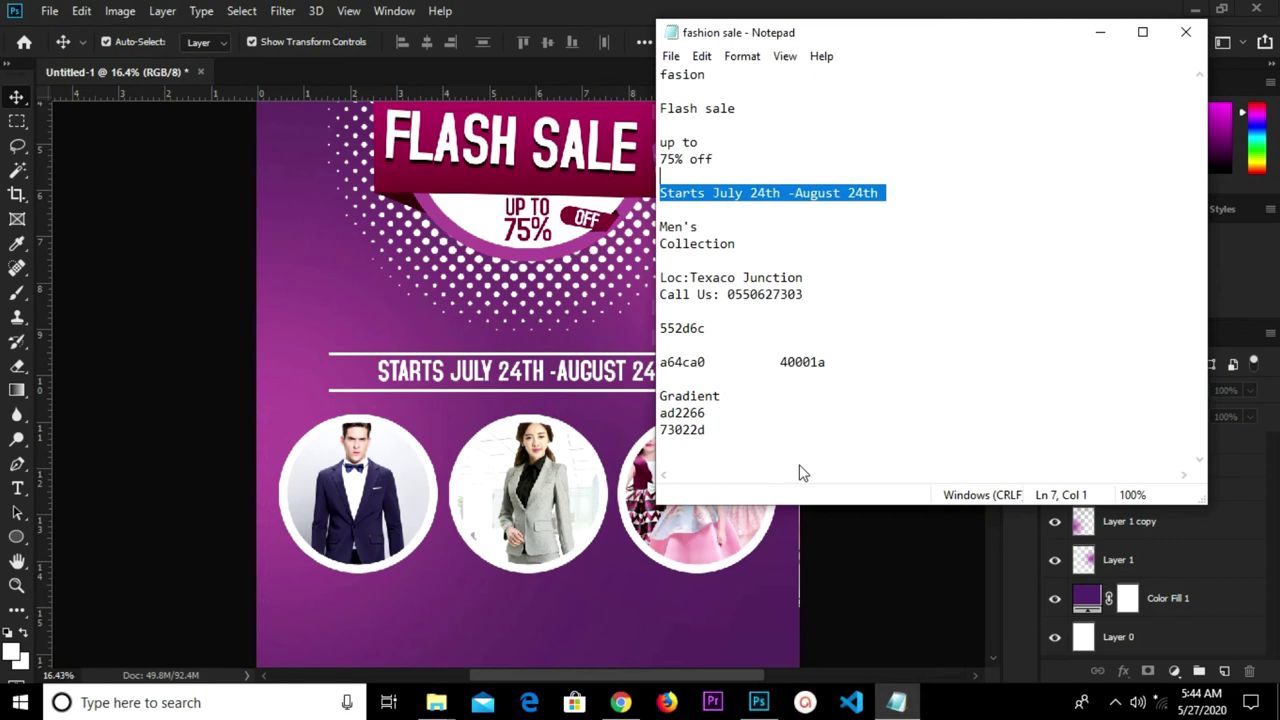
{"action": "left_click_drag", "start_coordinate": [738, 244], "coordinate": [660, 226]}
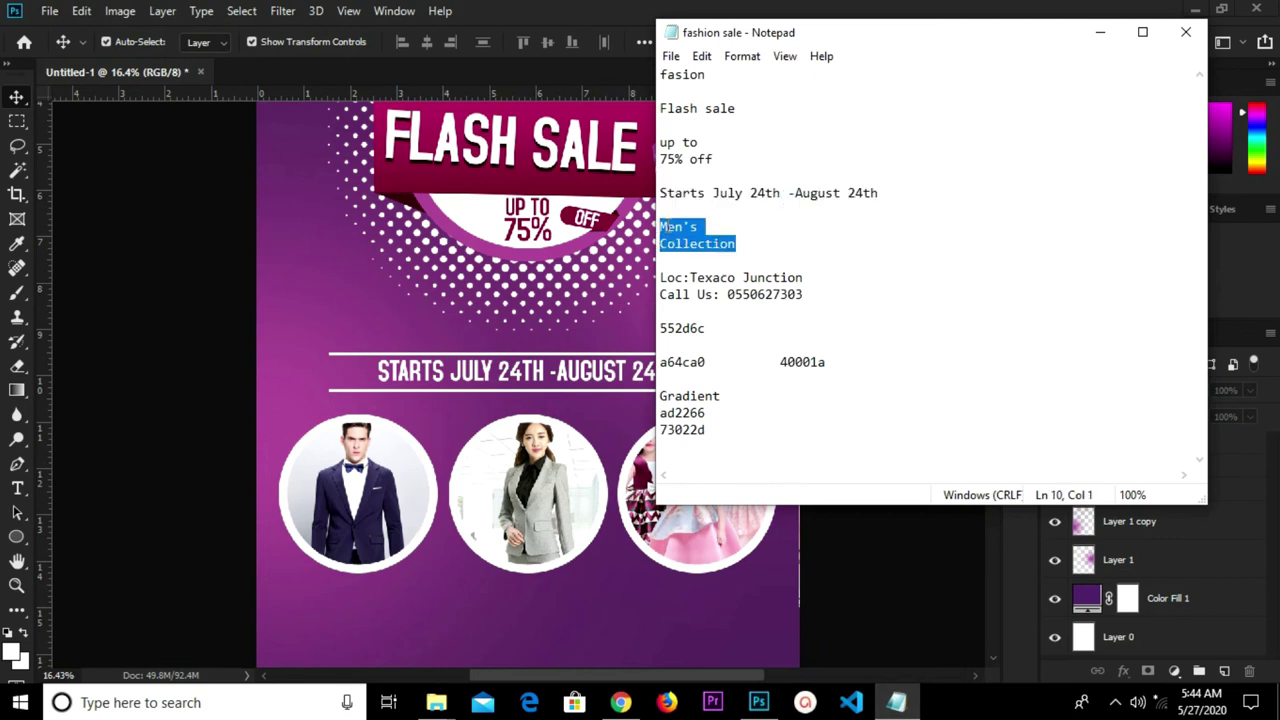
{"action": "right_click", "coordinate": [663, 228]}
{"action": "left_click", "coordinate": [702, 288]}
{"action": "left_click", "coordinate": [365, 625]}
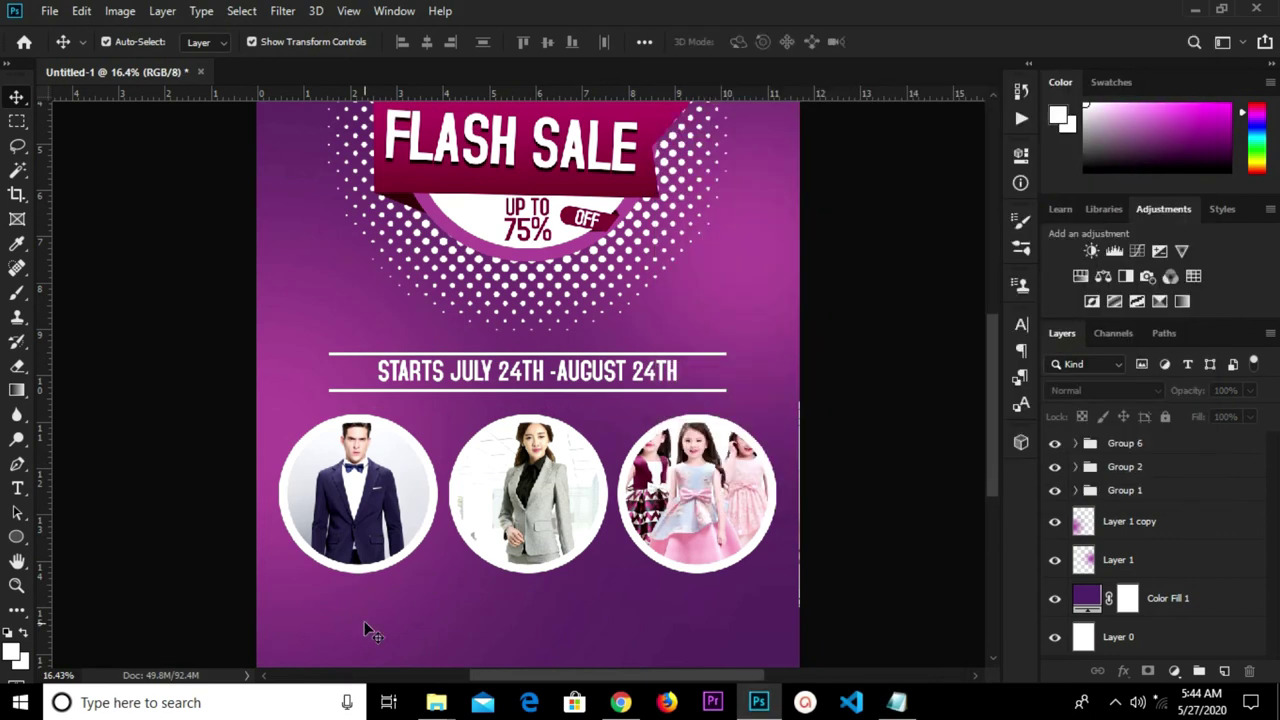
Add the copied "Men's Collection" text at 30 pt below the man's circle.
{"action": "left_click", "coordinate": [17, 488]}
{"action": "left_click", "coordinate": [516, 43]}
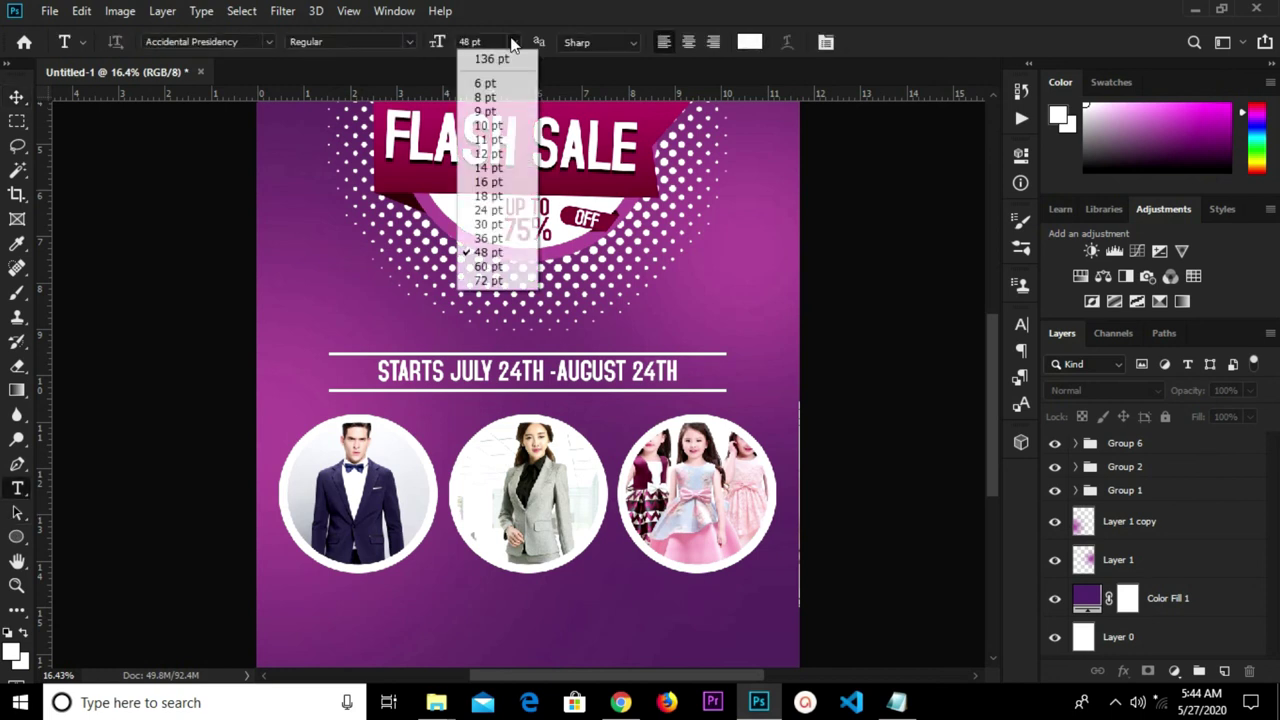
{"action": "left_click", "coordinate": [488, 224]}
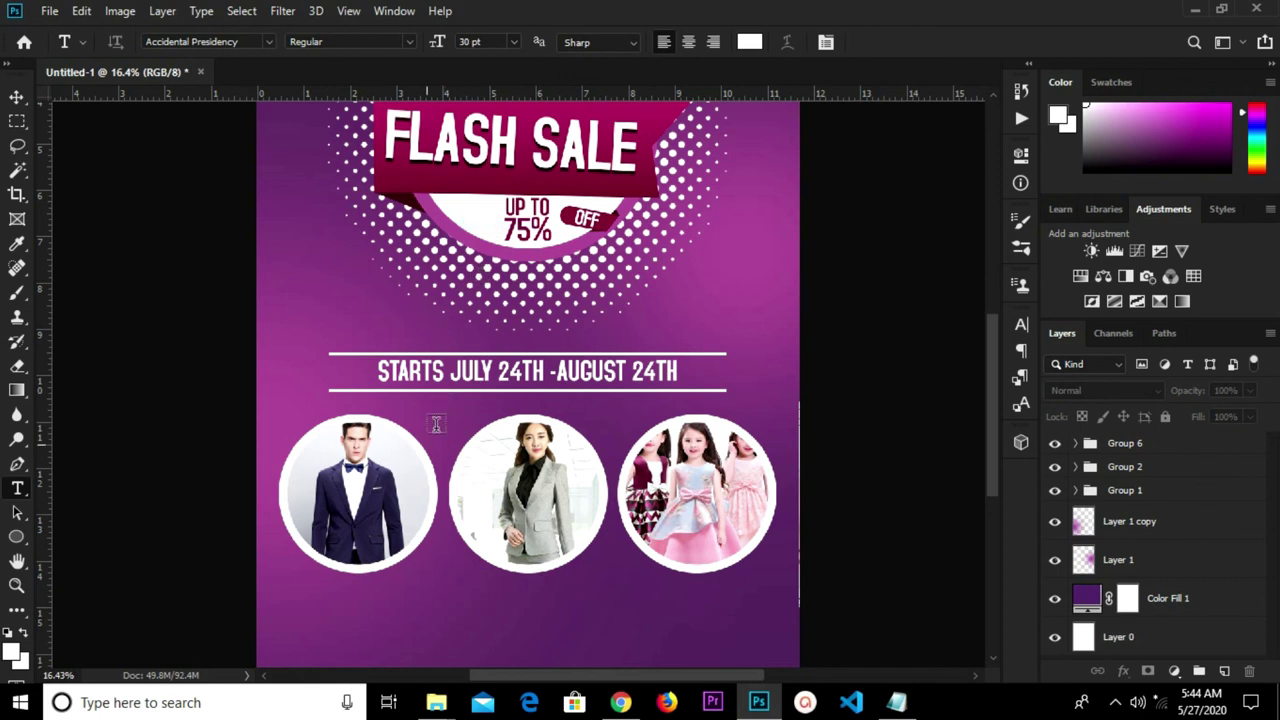
{"action": "left_click", "coordinate": [324, 585]}
{"action": "key", "text": "ctrl+v"}
{"action": "scroll", "coordinate": [334, 585], "scroll_direction": "up", "scroll_amount": 3}
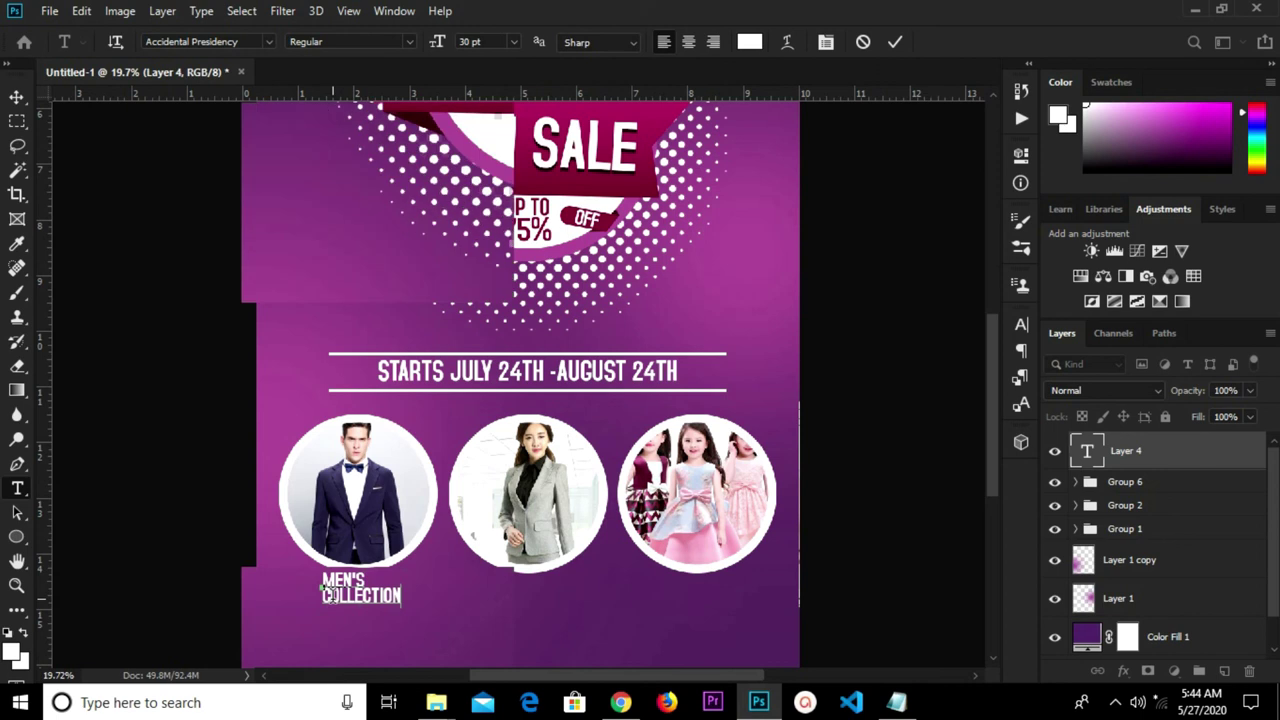
{"action": "left_click", "coordinate": [894, 42]}
Format the Men's Collection text in AuxinDemiBold with All Caps off and leading set to Auto.
{"action": "left_click", "coordinate": [1021, 324]}
{"action": "left_click", "coordinate": [897, 350]}
{"action": "type", "text": "auxin"}
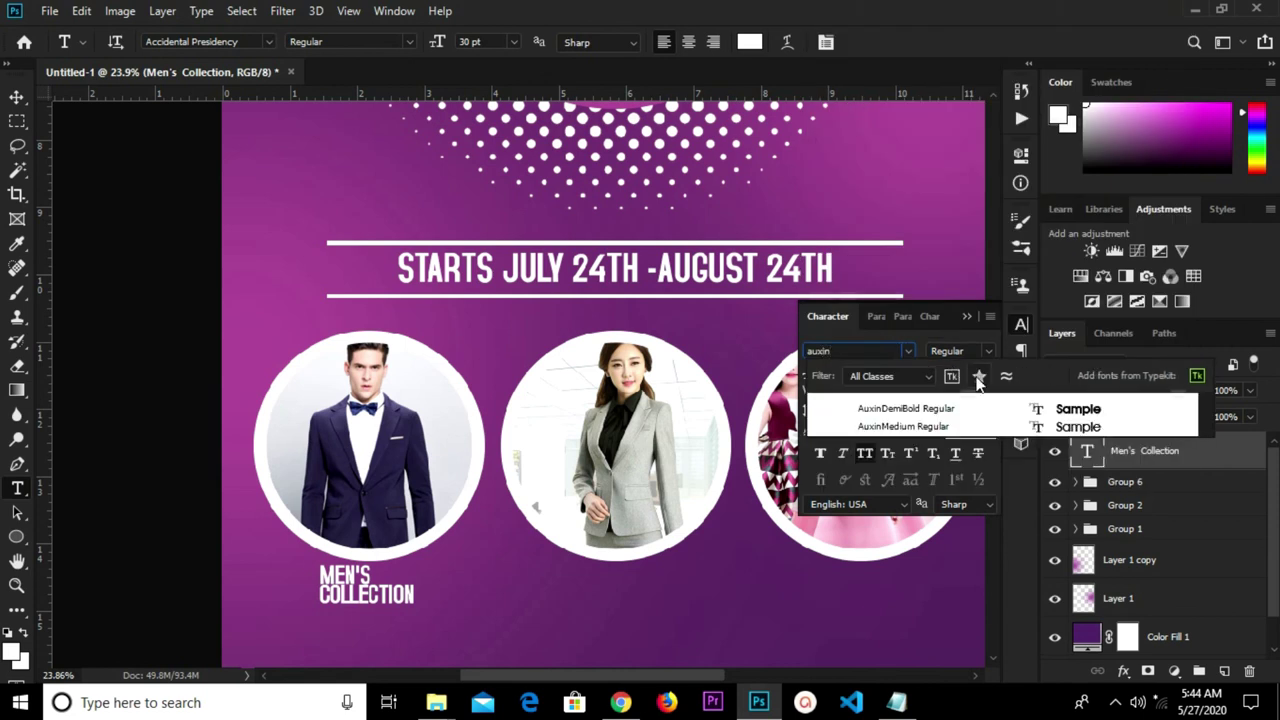
{"action": "left_click", "coordinate": [931, 409]}
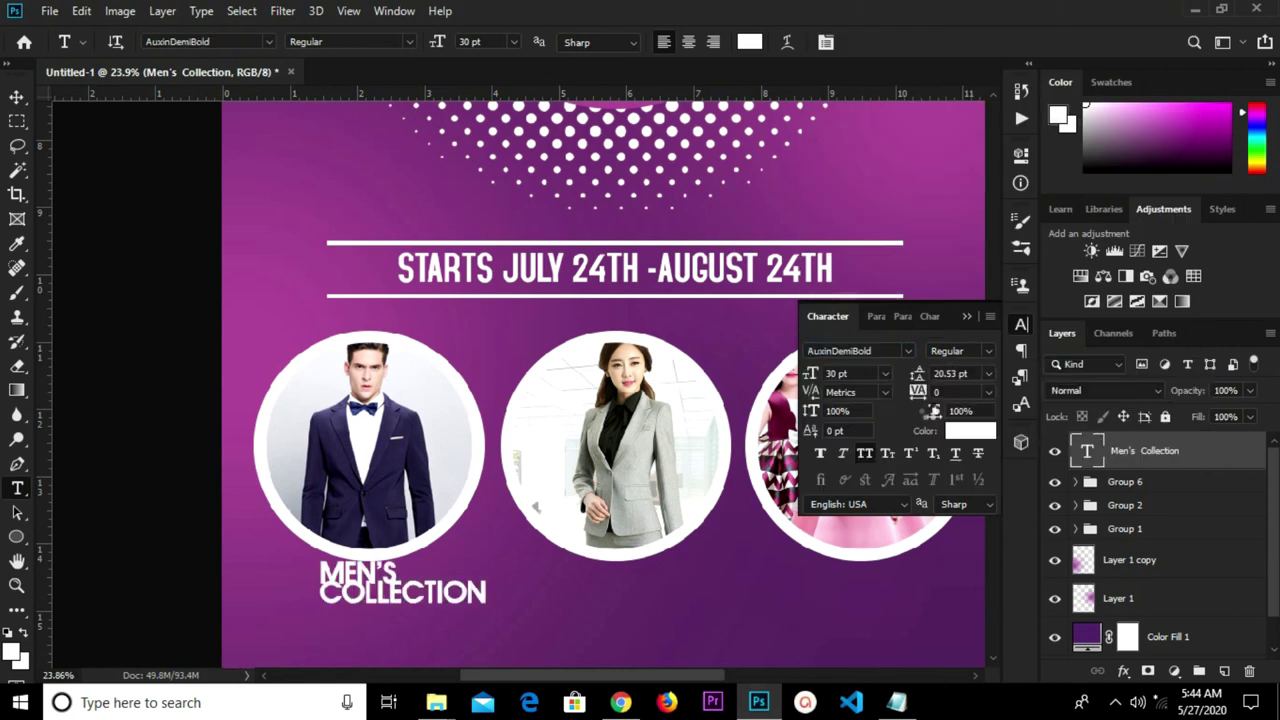
{"action": "left_click", "coordinate": [866, 454]}
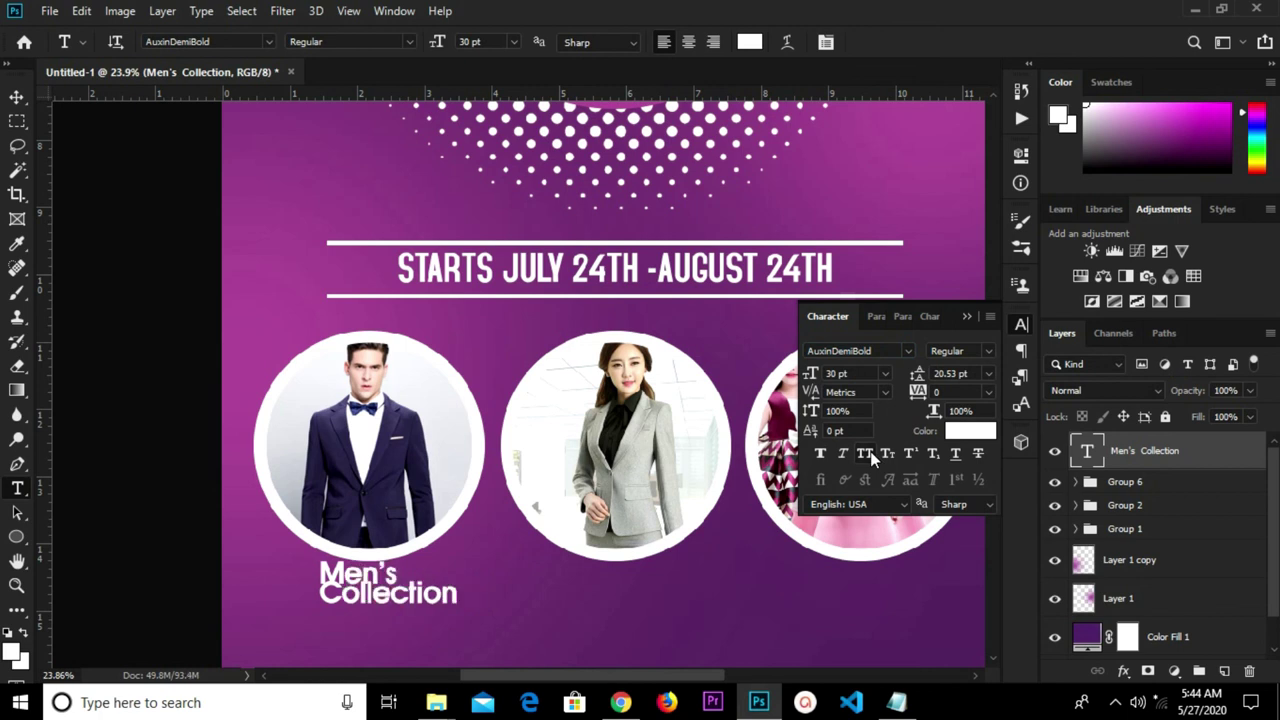
{"action": "left_click", "coordinate": [985, 374]}
{"action": "left_click", "coordinate": [966, 389]}
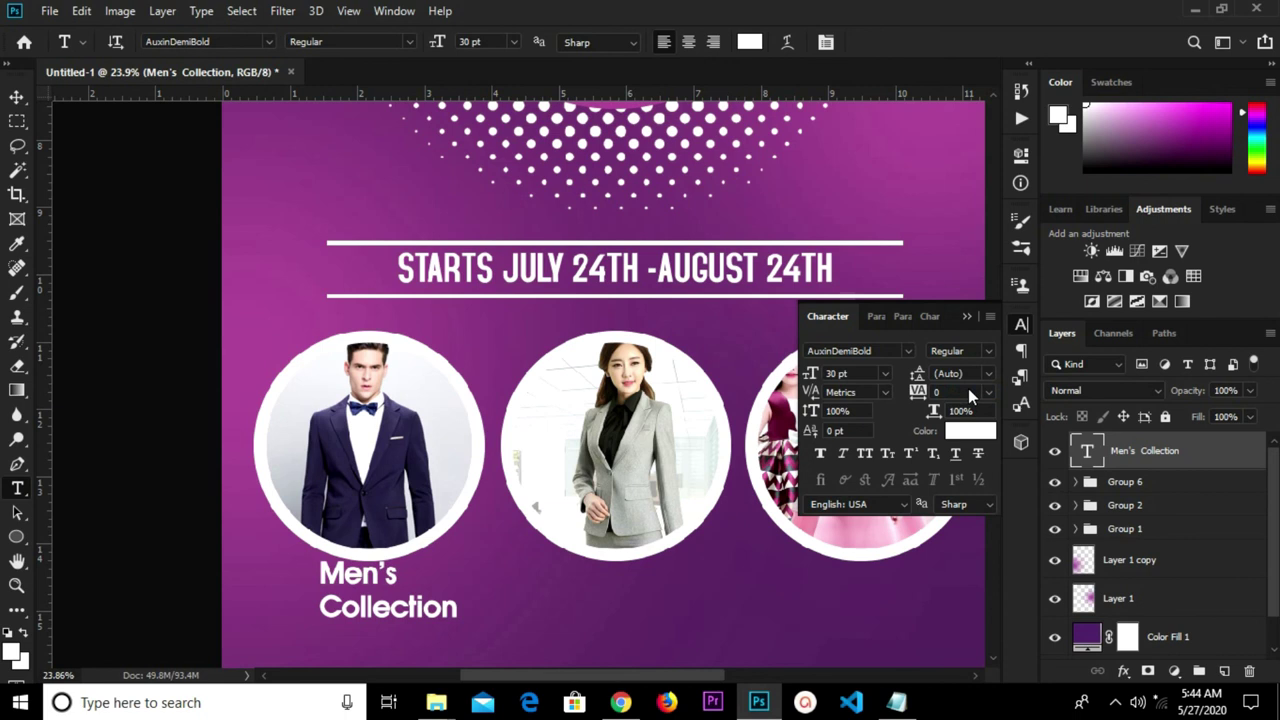
{"action": "left_click", "coordinate": [970, 317]}
Centre-align the two lines of the Men's Collection text.
{"action": "left_click", "coordinate": [1021, 324]}
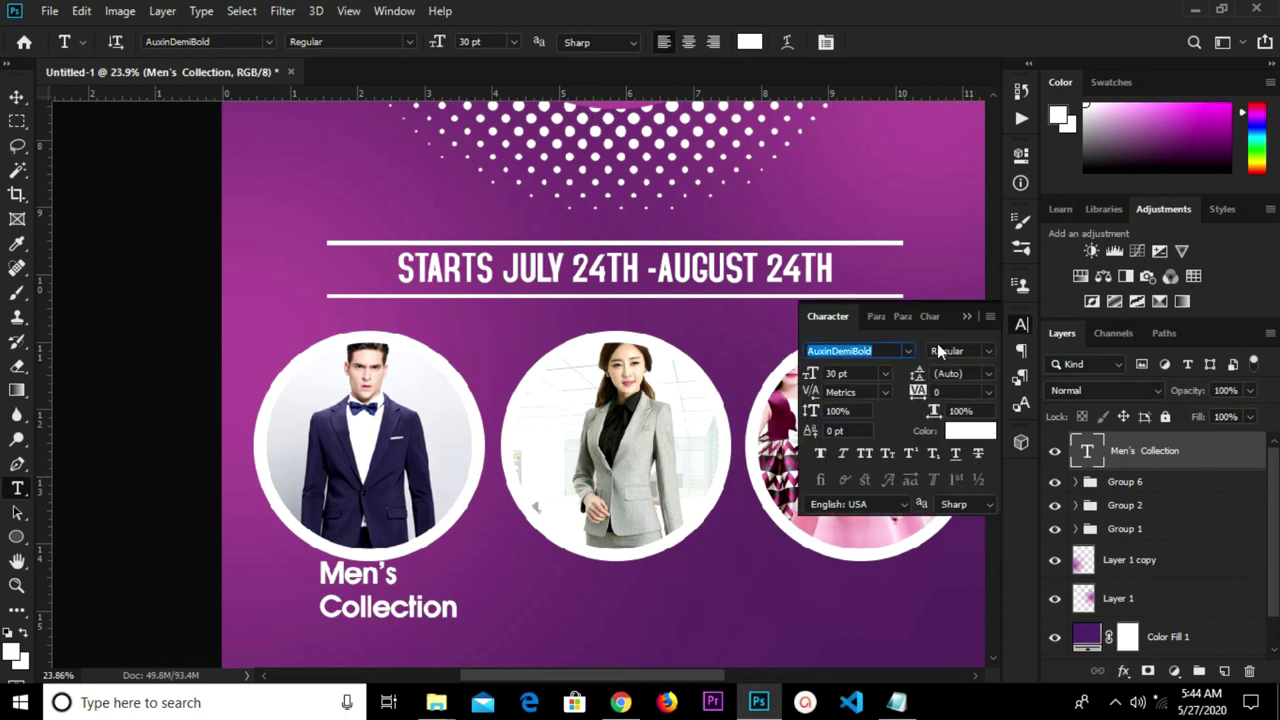
{"action": "left_click", "coordinate": [876, 317]}
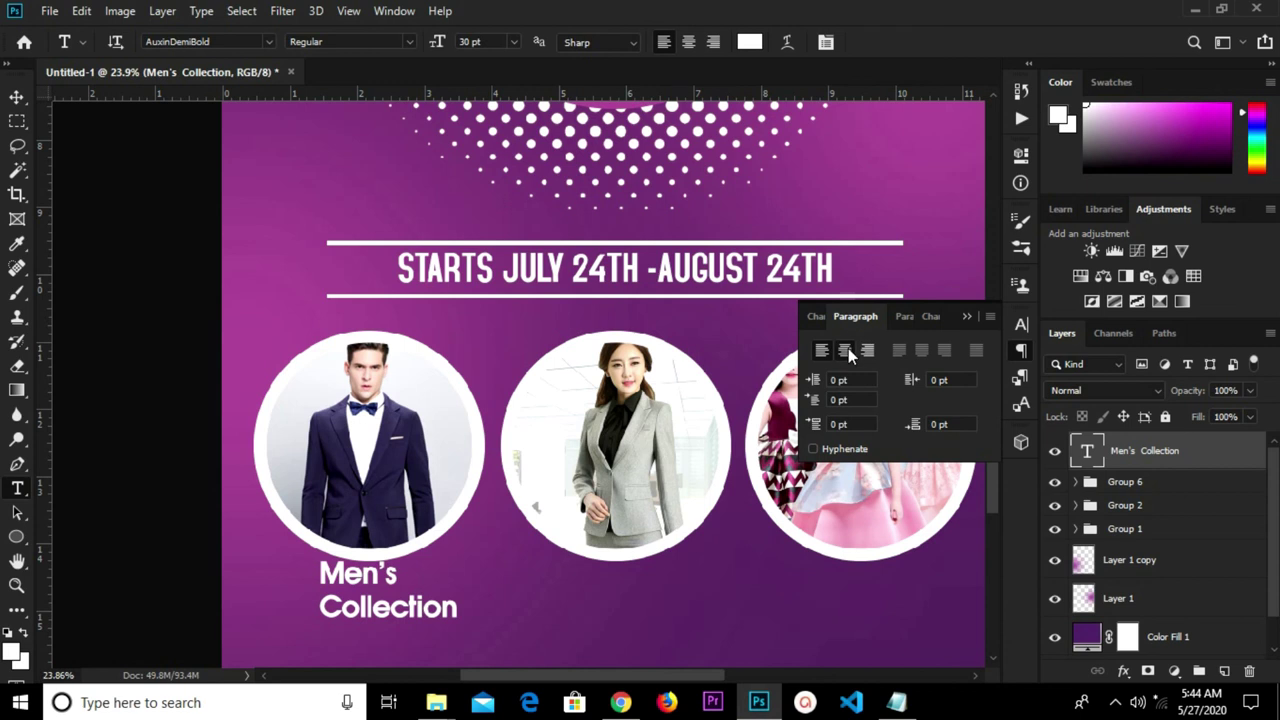
{"action": "left_click", "coordinate": [967, 316]}
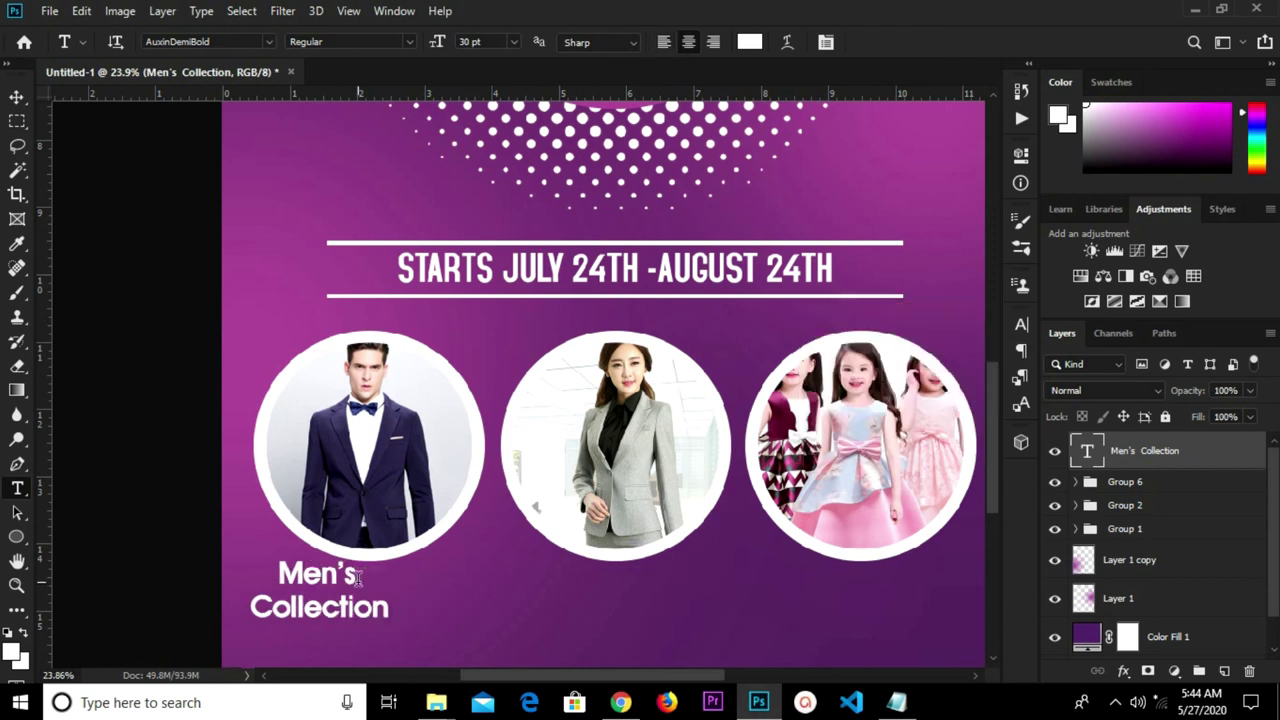
Move the Men's Collection label under the middle of the man's circle and place copies under the woman's and girls' circles.
{"action": "key", "text": "v"}
{"action": "left_click_drag", "start_coordinate": [343, 580], "coordinate": [381, 580]}
{"action": "left_click_drag", "start_coordinate": [376, 580], "coordinate": [867, 601]}
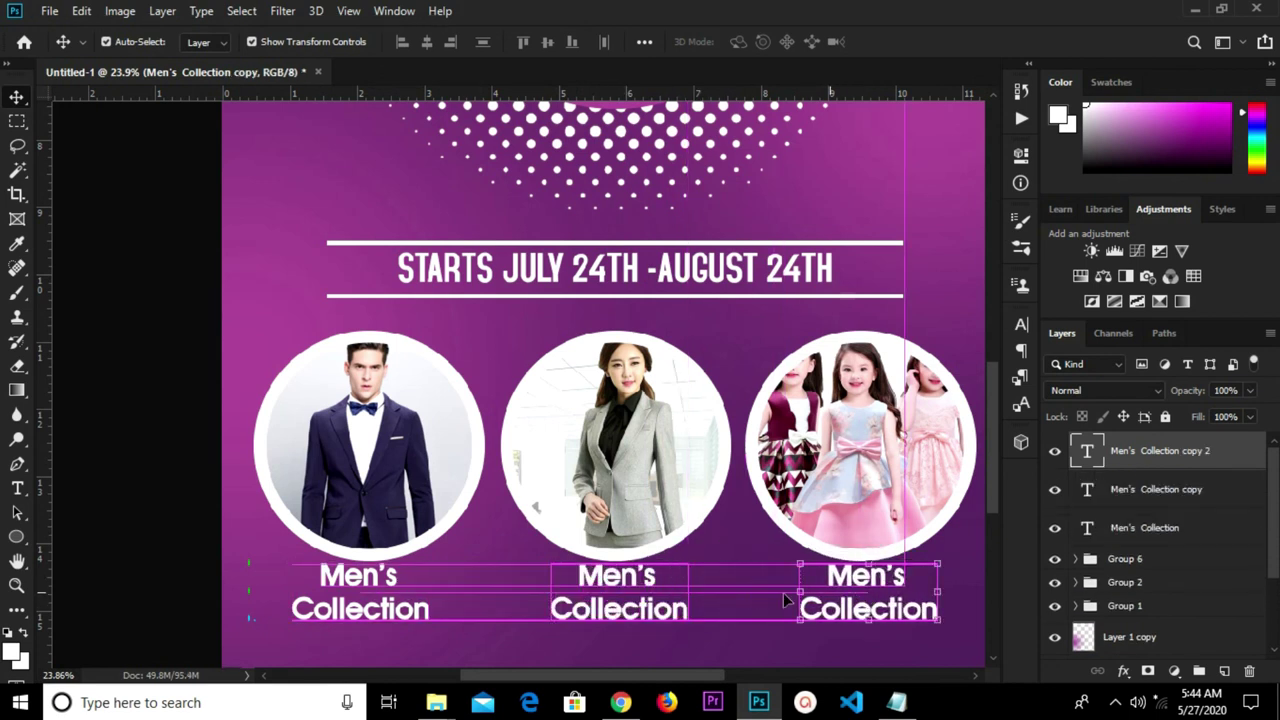
Change the label under the girls' circle to read "Kid's Collection".
{"action": "key", "text": "t"}
{"action": "left_click", "coordinate": [858, 578]}
{"action": "double_click", "coordinate": [856, 578]}
{"action": "left_click", "coordinate": [858, 580]}
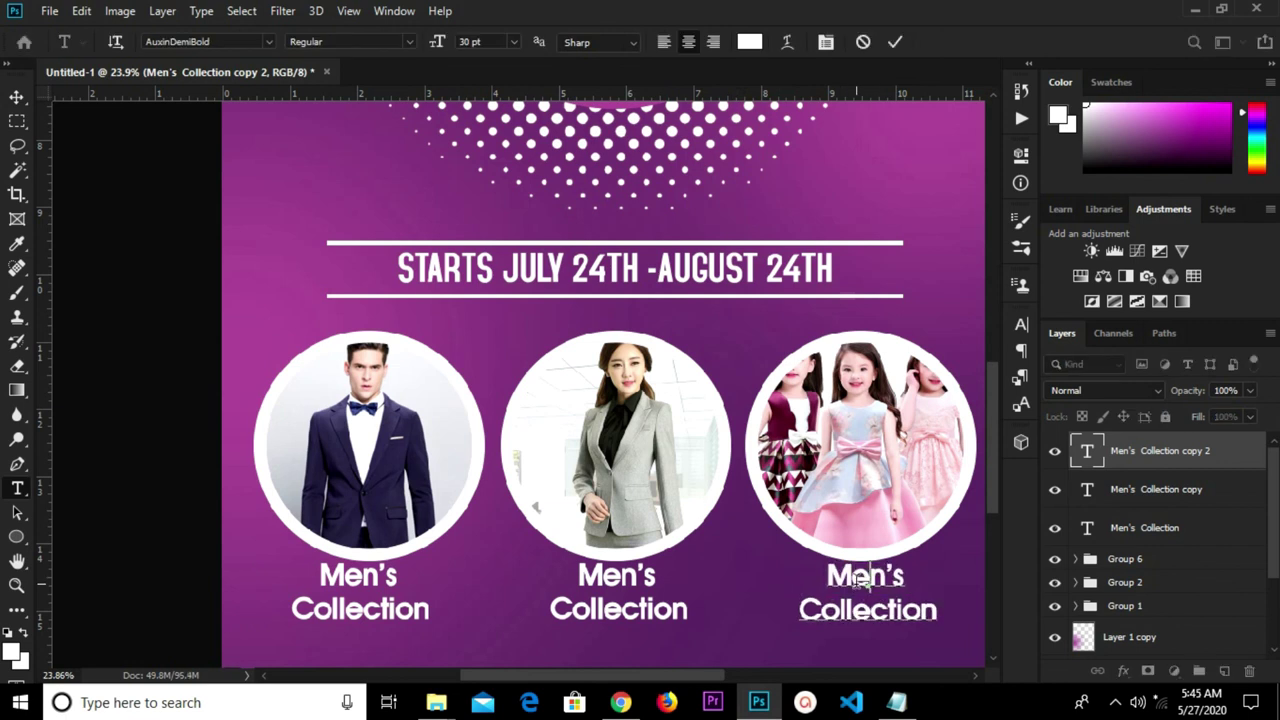
{"action": "key", "text": "BackSpace"}
{"action": "key", "text": "BackSpace"}
{"action": "key", "text": "BackSpace"}
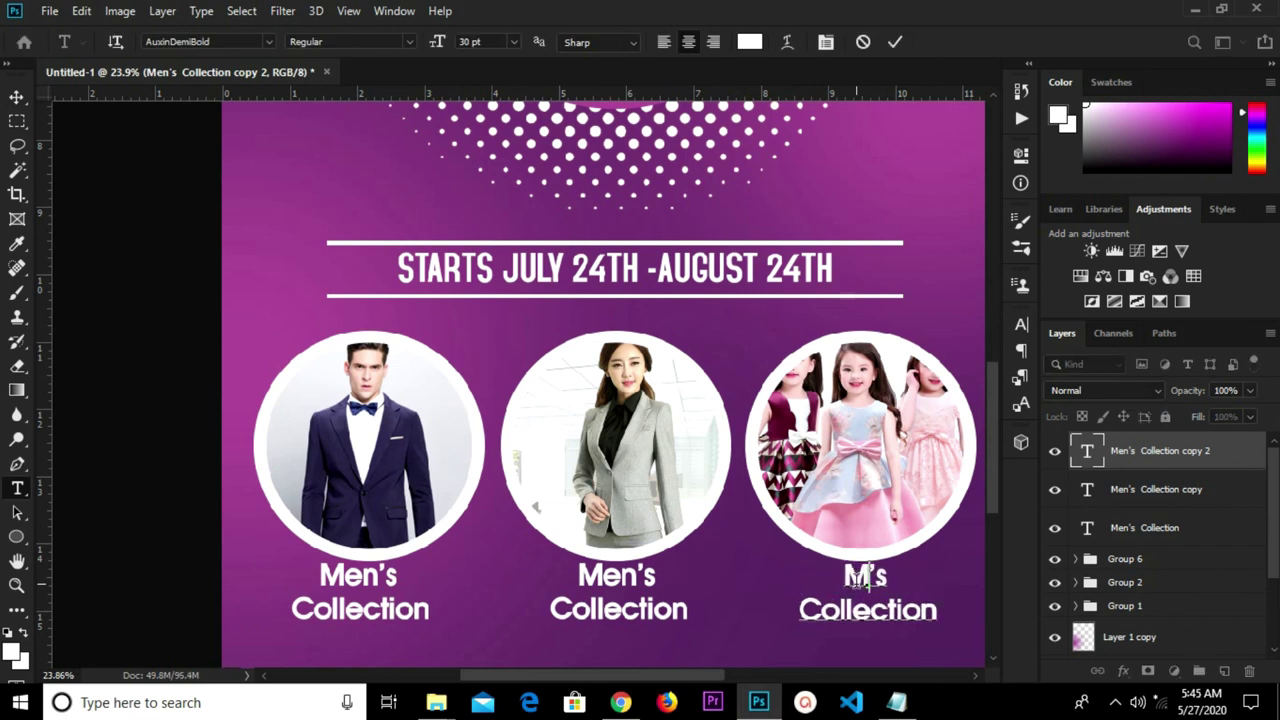
{"action": "type", "text": "Kid"}
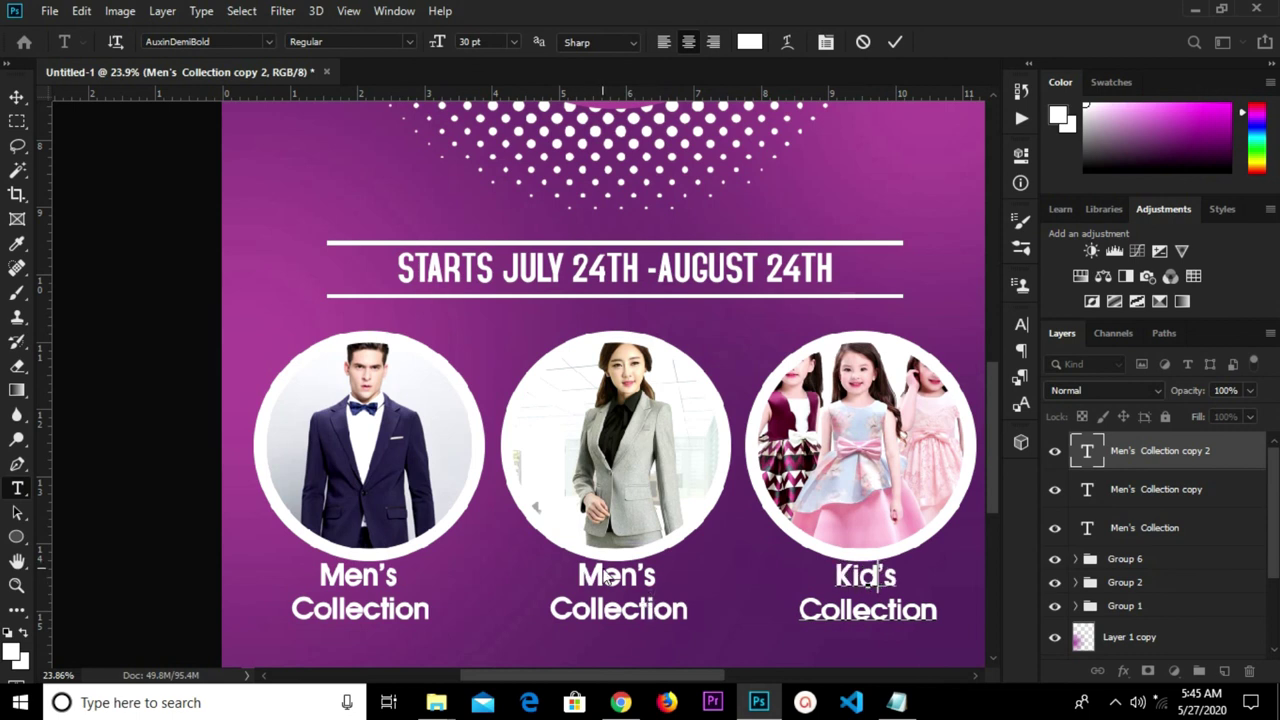
{"action": "left_click", "coordinate": [894, 42]}
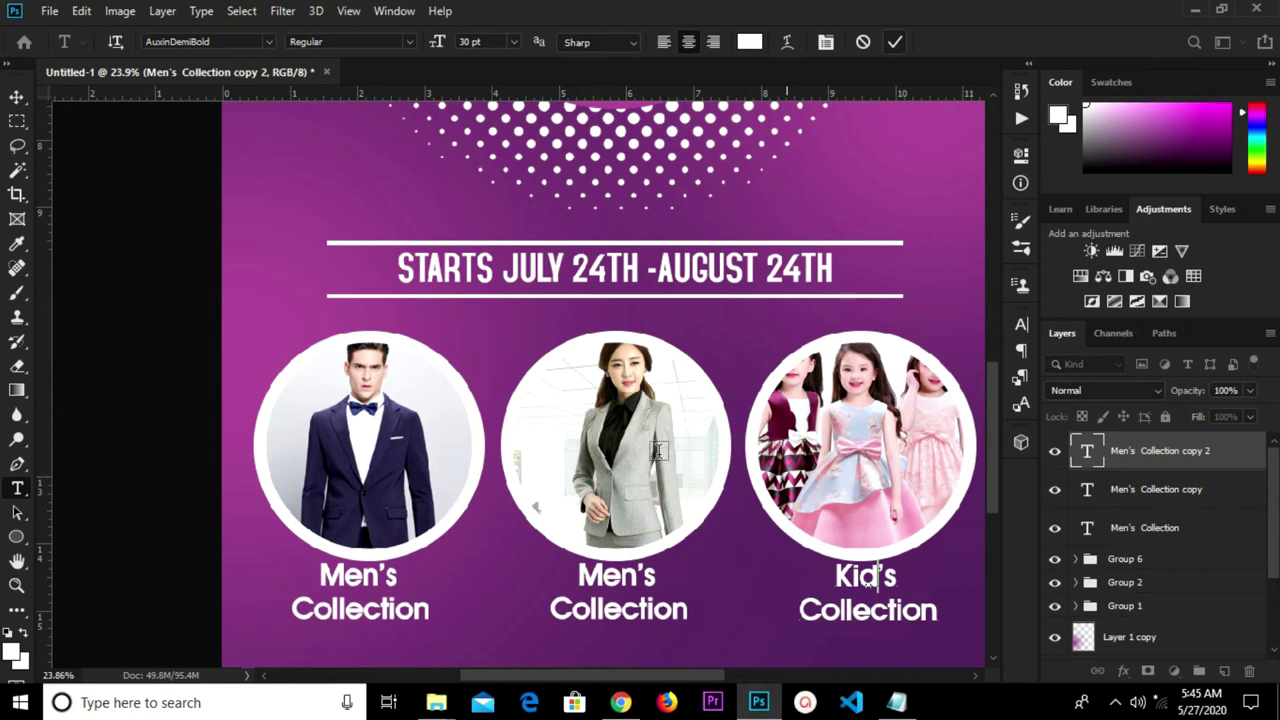
{"action": "left_click", "coordinate": [598, 574]}
{"action": "double_click", "coordinate": [598, 574]}
{"action": "key", "text": "BackSpace"}
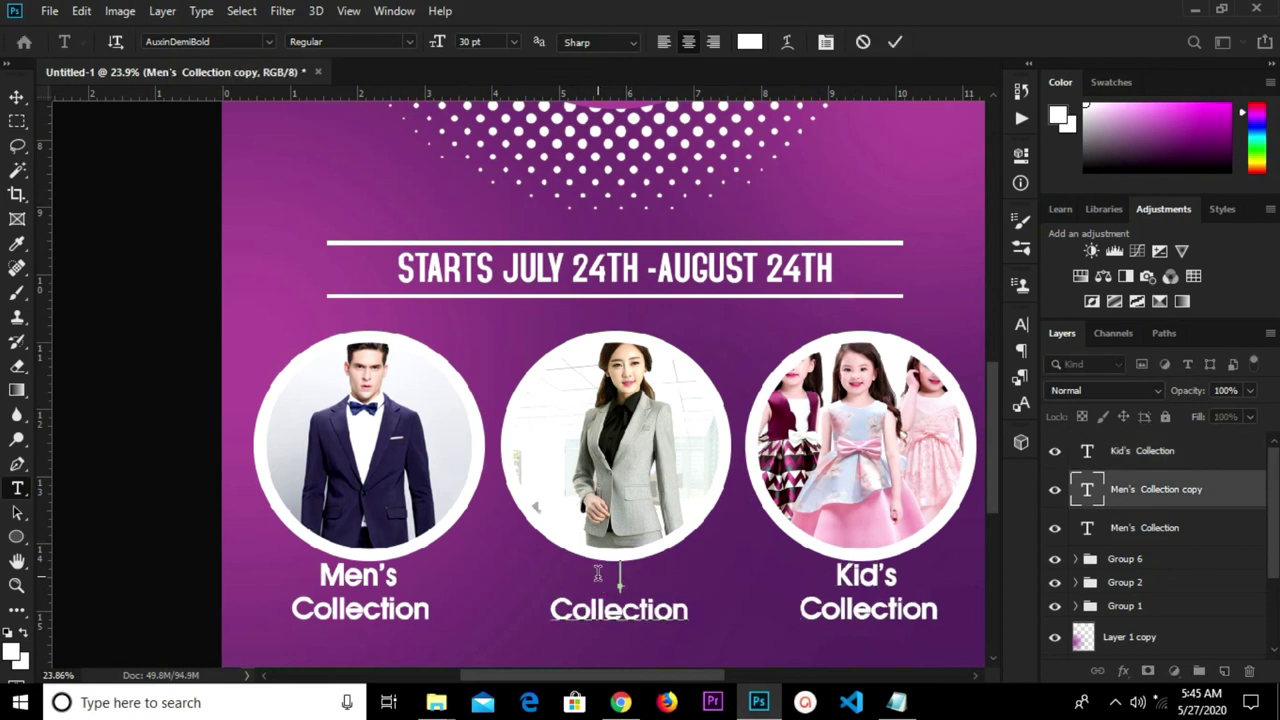
{"action": "key", "text": "ctrl+z"}
Change the label under the woman's circle to read "Women's Collection" and deselect it.
{"action": "left_click", "coordinate": [598, 578]}
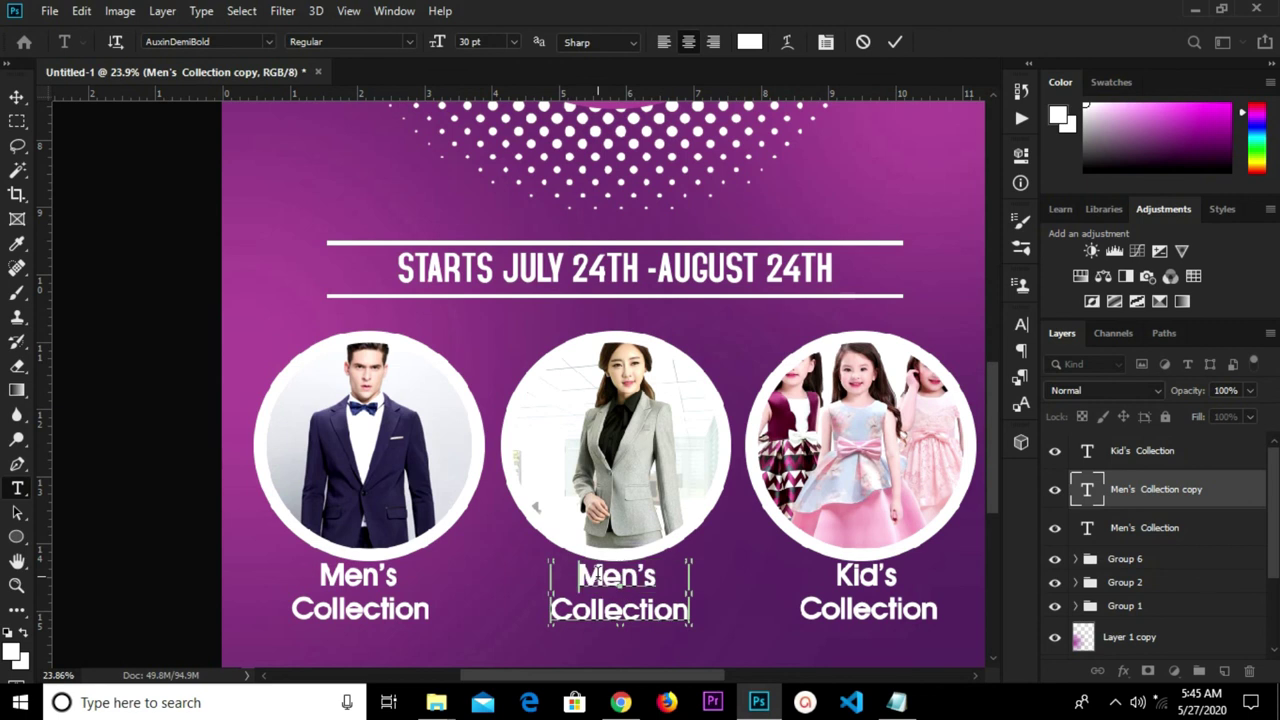
{"action": "key", "text": "shift+Left"}
{"action": "type", "text": "Womw"}
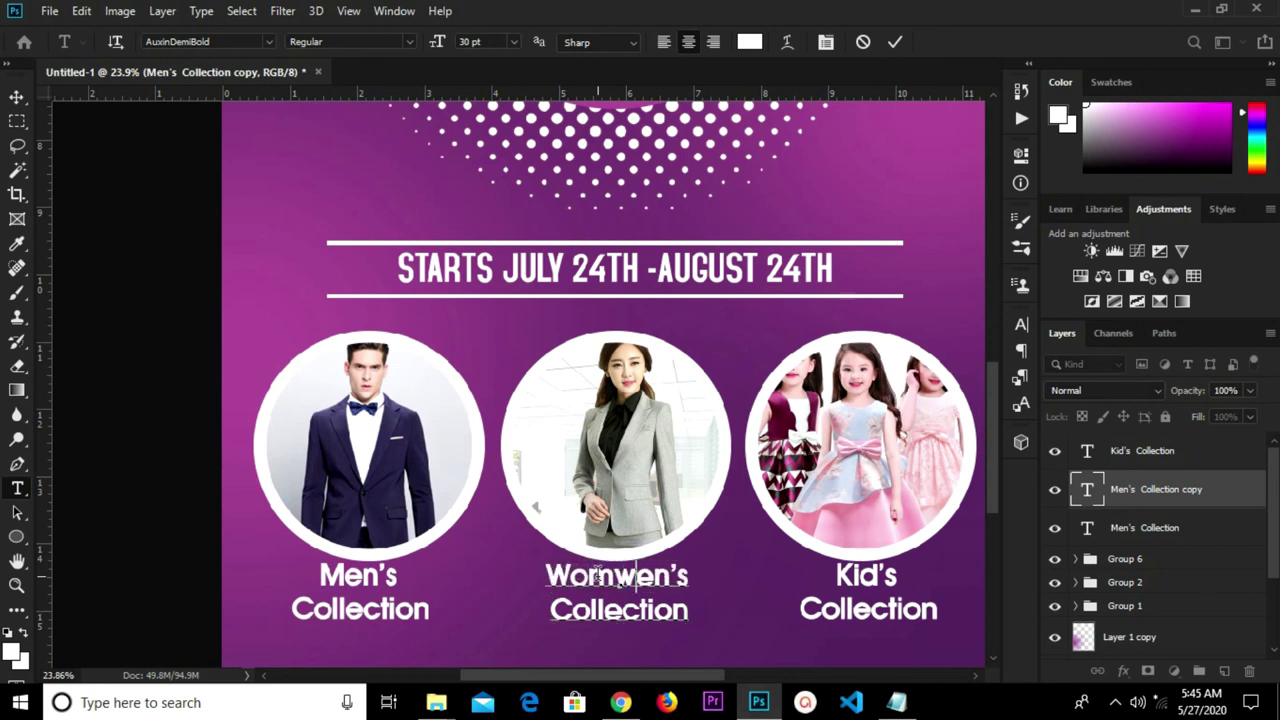
{"action": "key", "text": "BackSpace"}
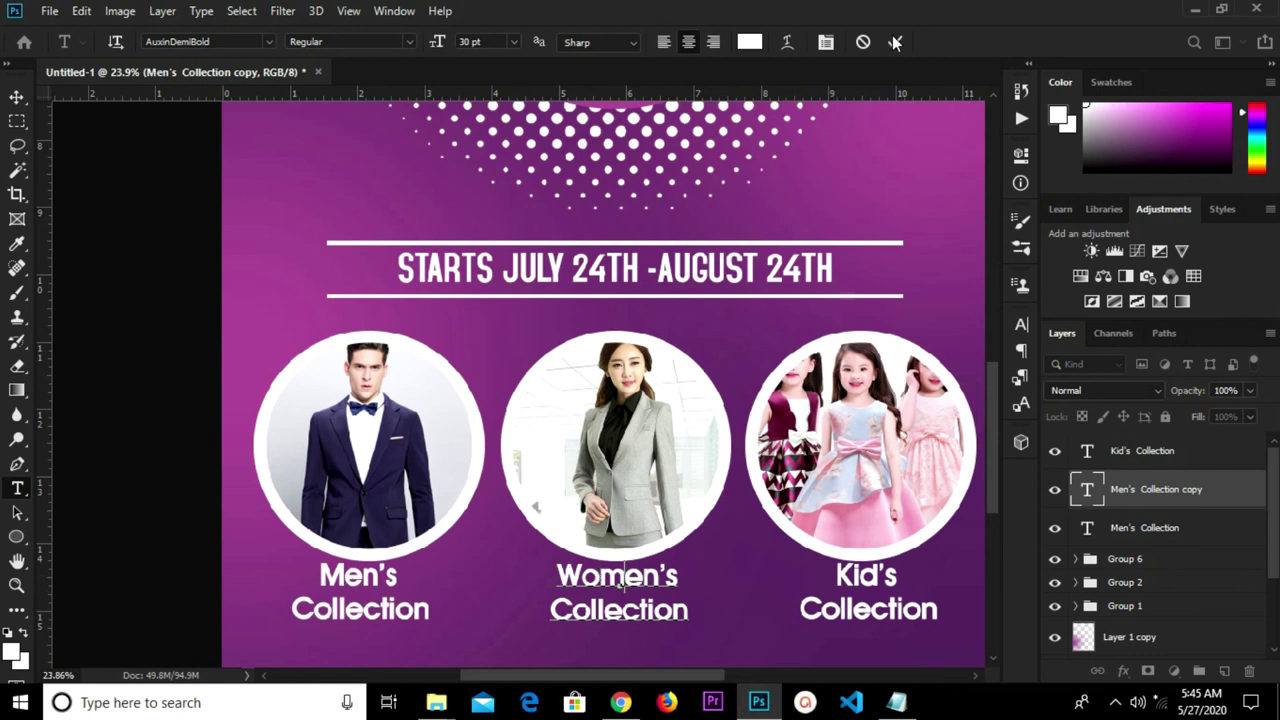
{"action": "scroll", "coordinate": [760, 320], "scroll_direction": "down", "scroll_amount": 4}
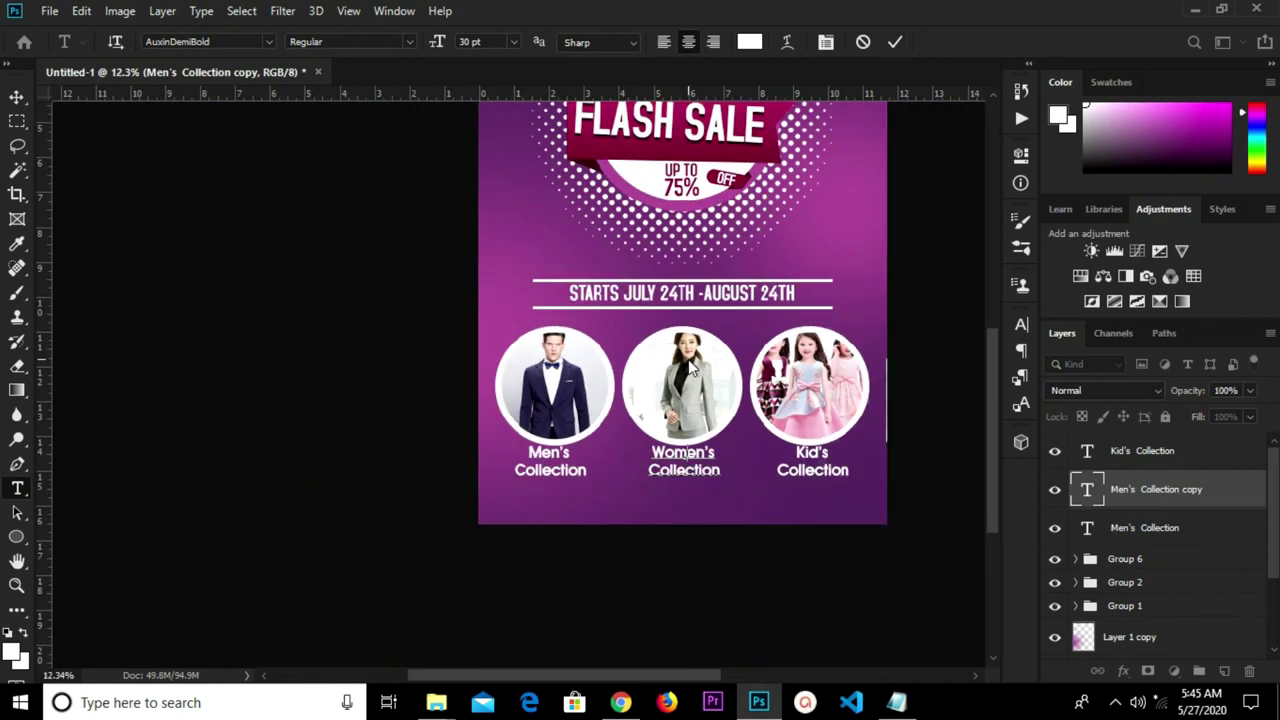
{"action": "left_click", "coordinate": [895, 43]}
{"action": "key", "text": "v"}
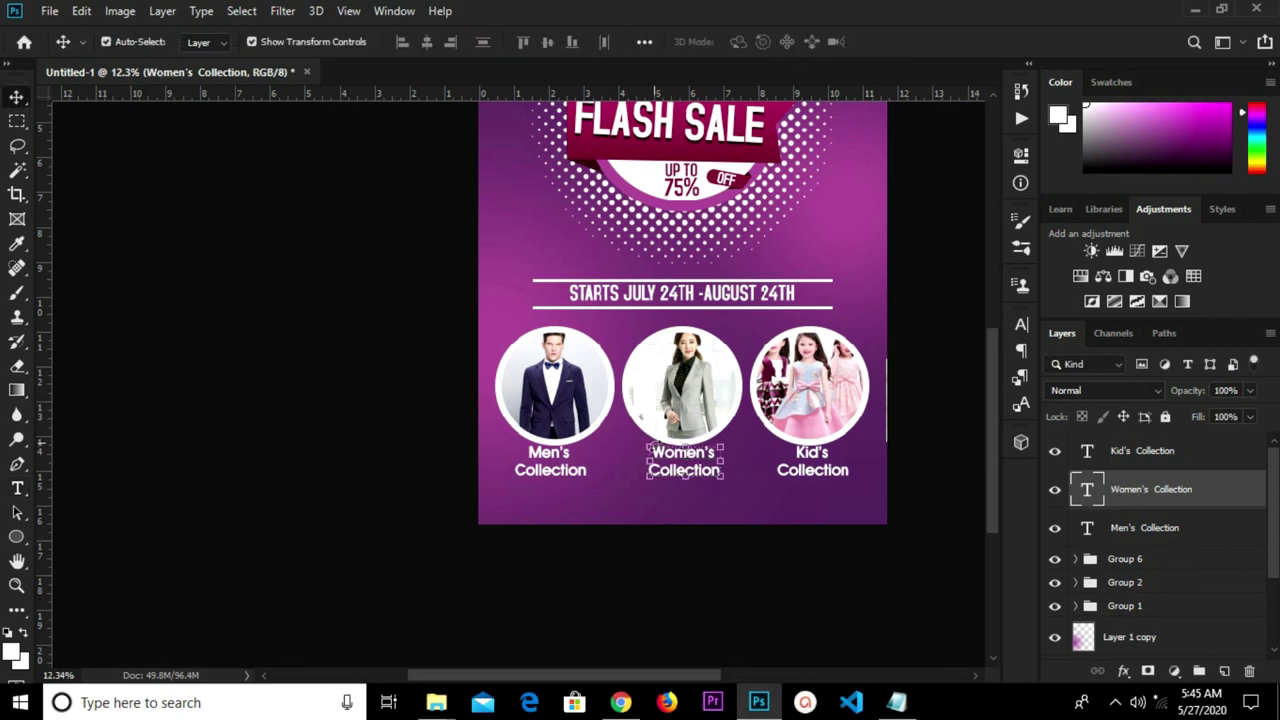
{"action": "left_click", "coordinate": [372, 478]}
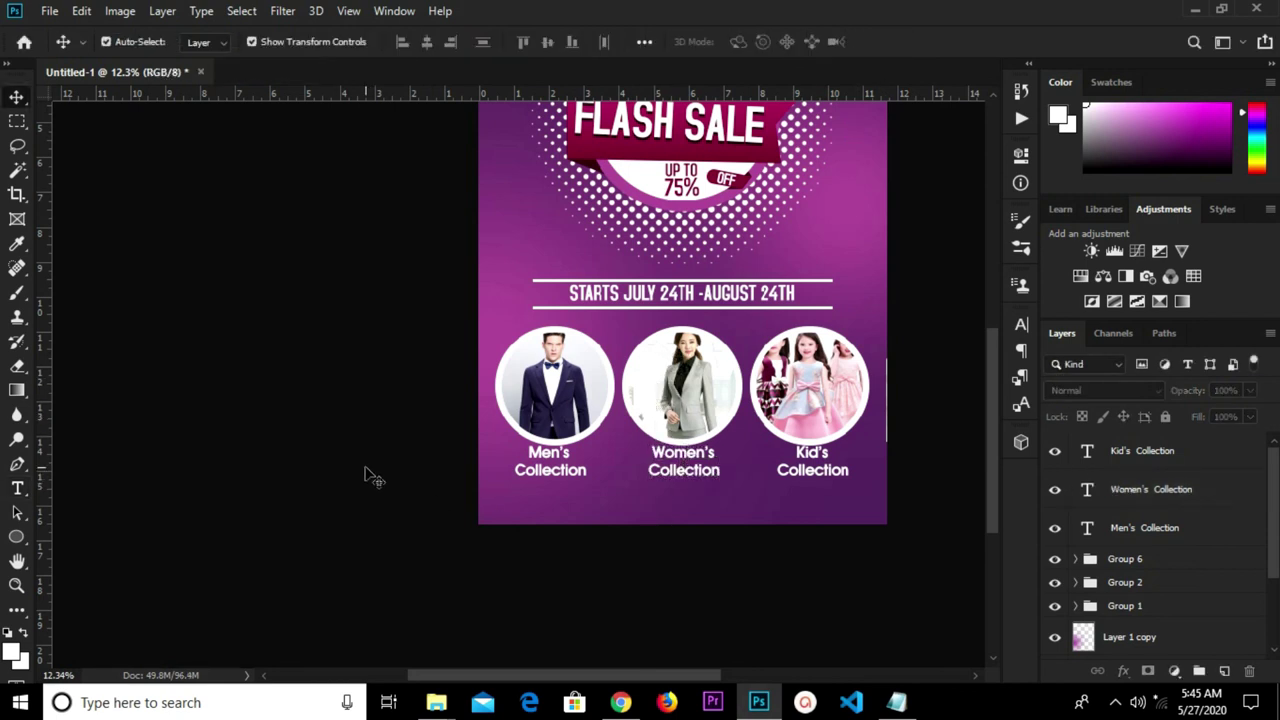
Draw a white rectangle about 4394 × 719 px across the poster's bottom edge, extending past both sides.
{"action": "left_click", "coordinate": [16, 537]}
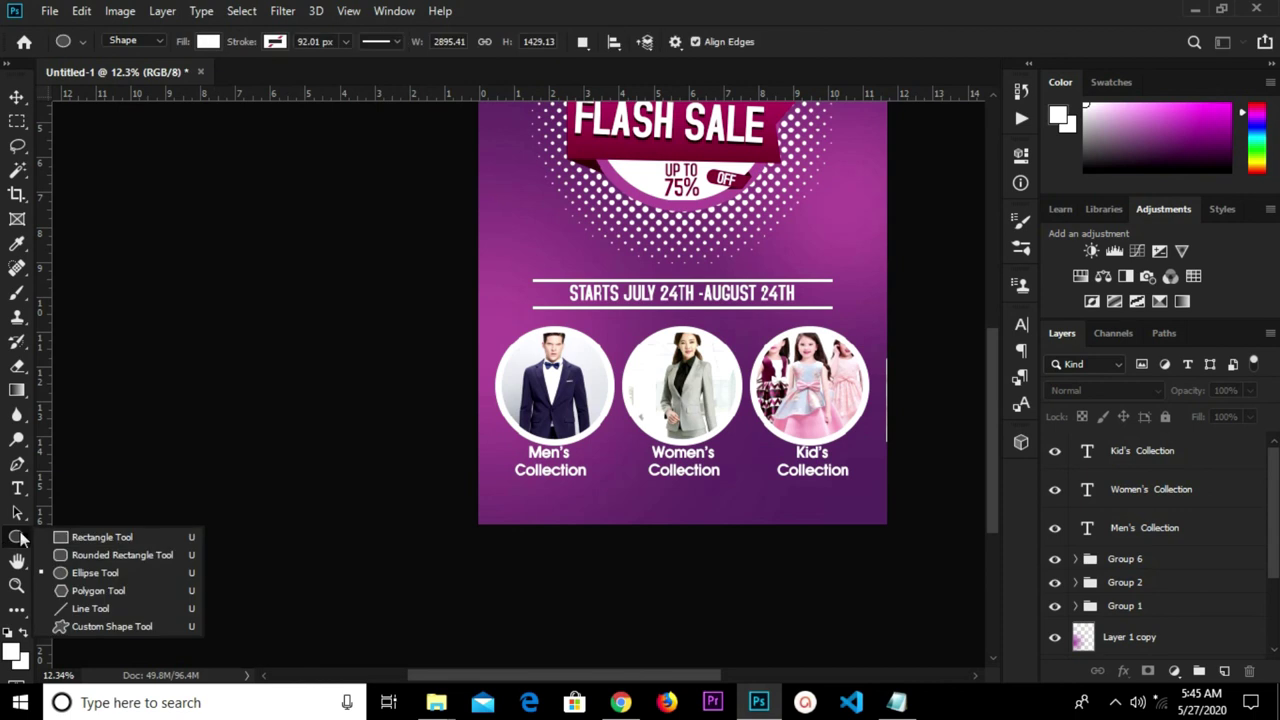
{"action": "left_click", "coordinate": [75, 531]}
{"action": "left_click_drag", "start_coordinate": [437, 495], "coordinate": [946, 578]}
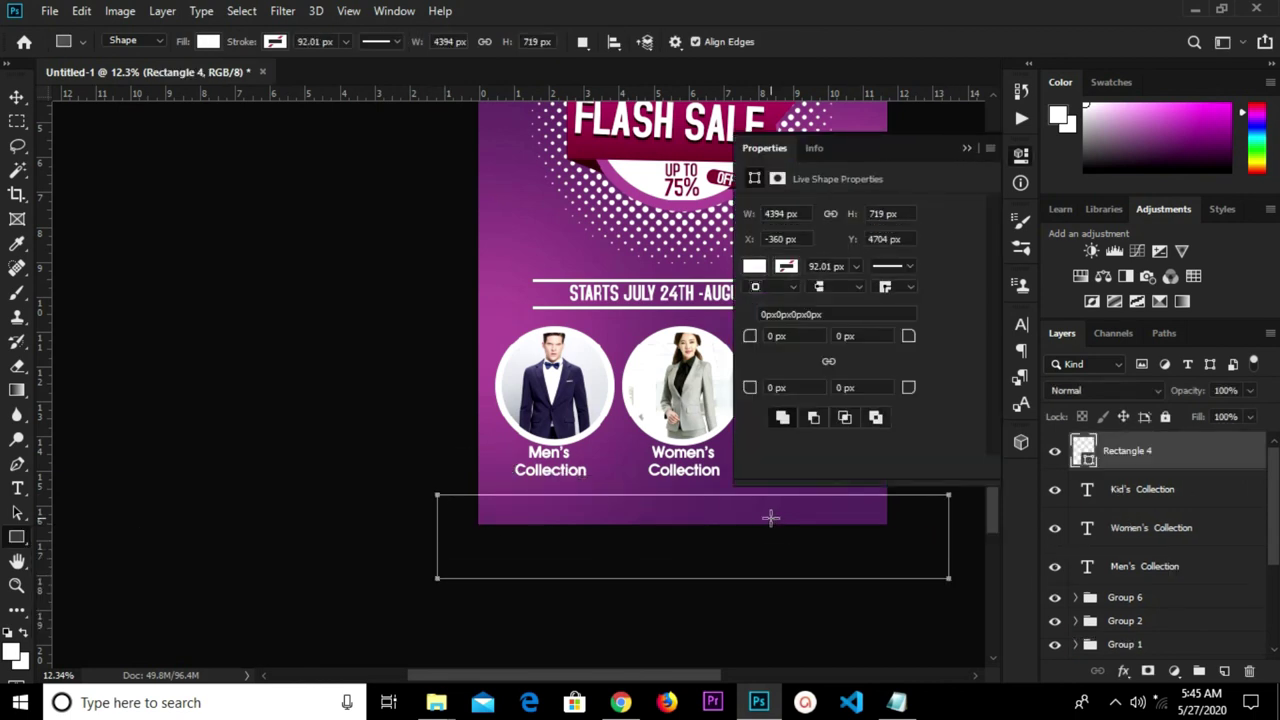
{"action": "left_click", "coordinate": [967, 149]}
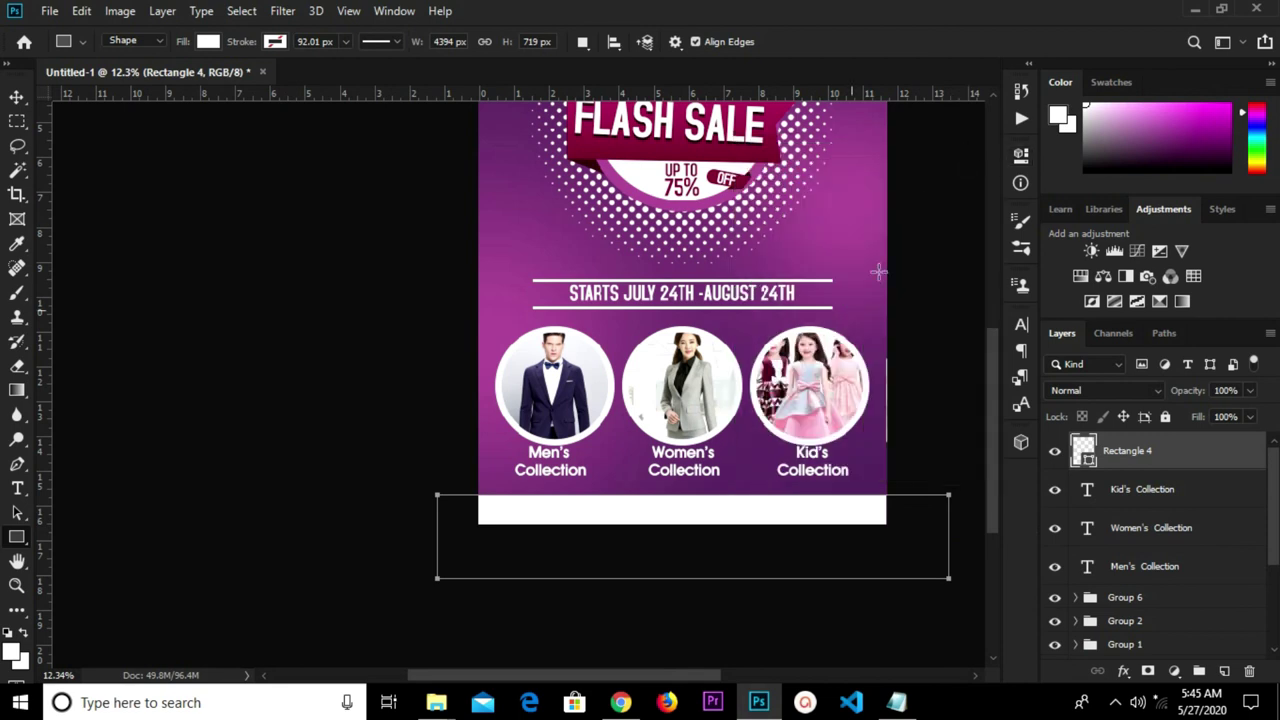
Nudge the white rectangle up until its top edge sits just below the collection labels, and deselect it.
{"action": "key", "text": "v"}
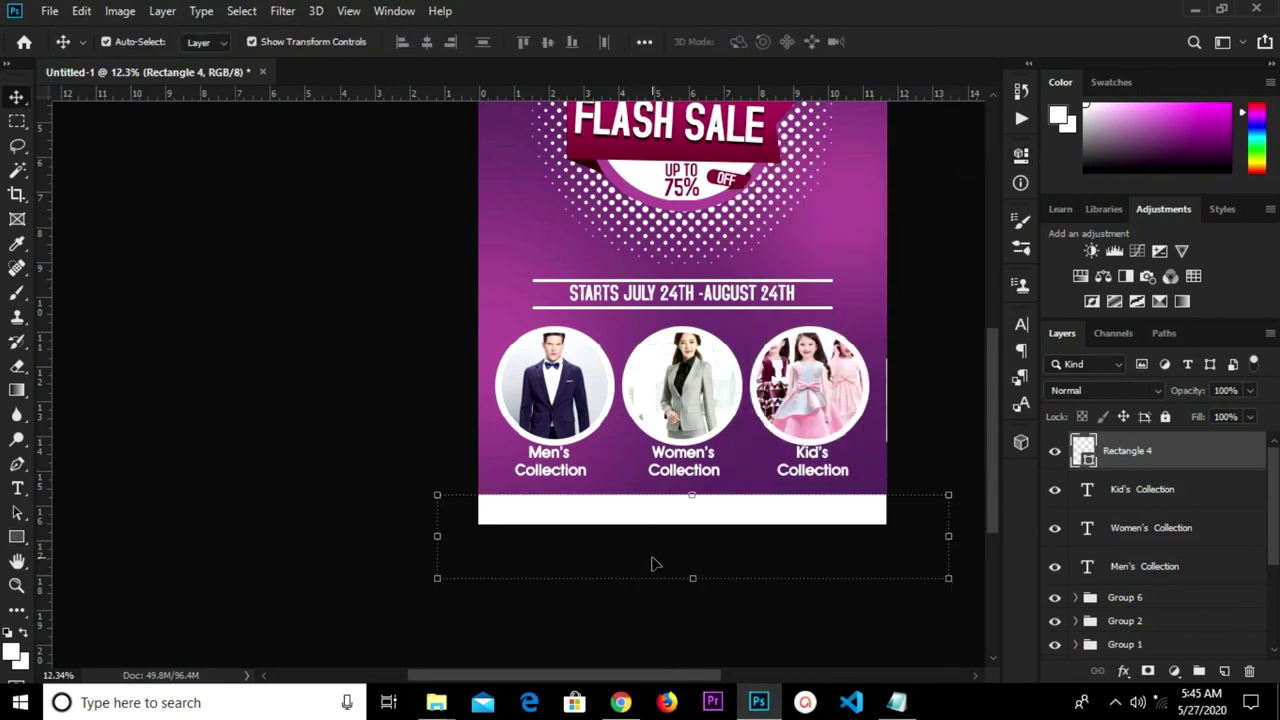
{"action": "key", "text": "shift+Up"}
{"action": "key", "text": "shift+Up"}
{"action": "key", "text": "shift+Up"}
{"action": "key", "text": "shift+Up"}
{"action": "key", "text": "shift+Up"}
{"action": "key", "text": "shift+Up"}
{"action": "key", "text": "shift+Up"}
{"action": "key", "text": "shift+Up"}
{"action": "key", "text": "shift+Up"}
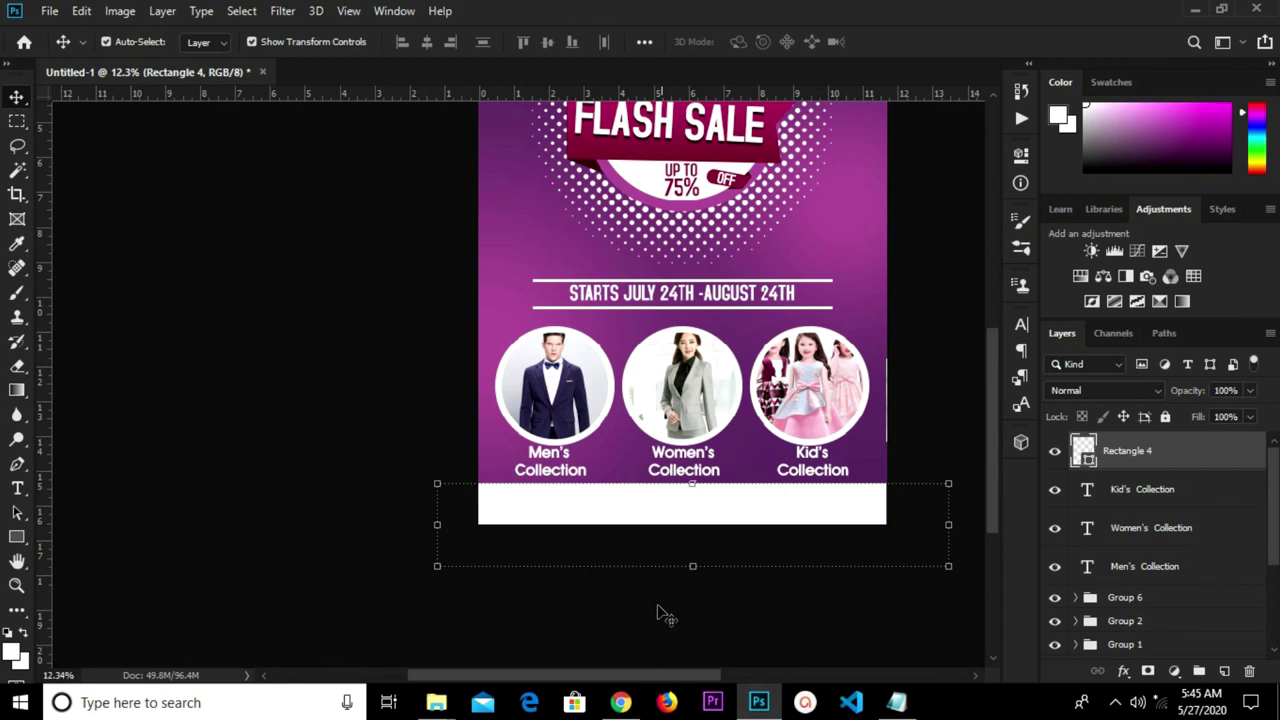
{"action": "left_click", "coordinate": [410, 451]}
Place the Qr-Code-Transparent-PNG image from the Fashion folder into the poster as an embedded object.
{"action": "scroll", "coordinate": [380, 444], "scroll_direction": "down", "scroll_amount": 2}
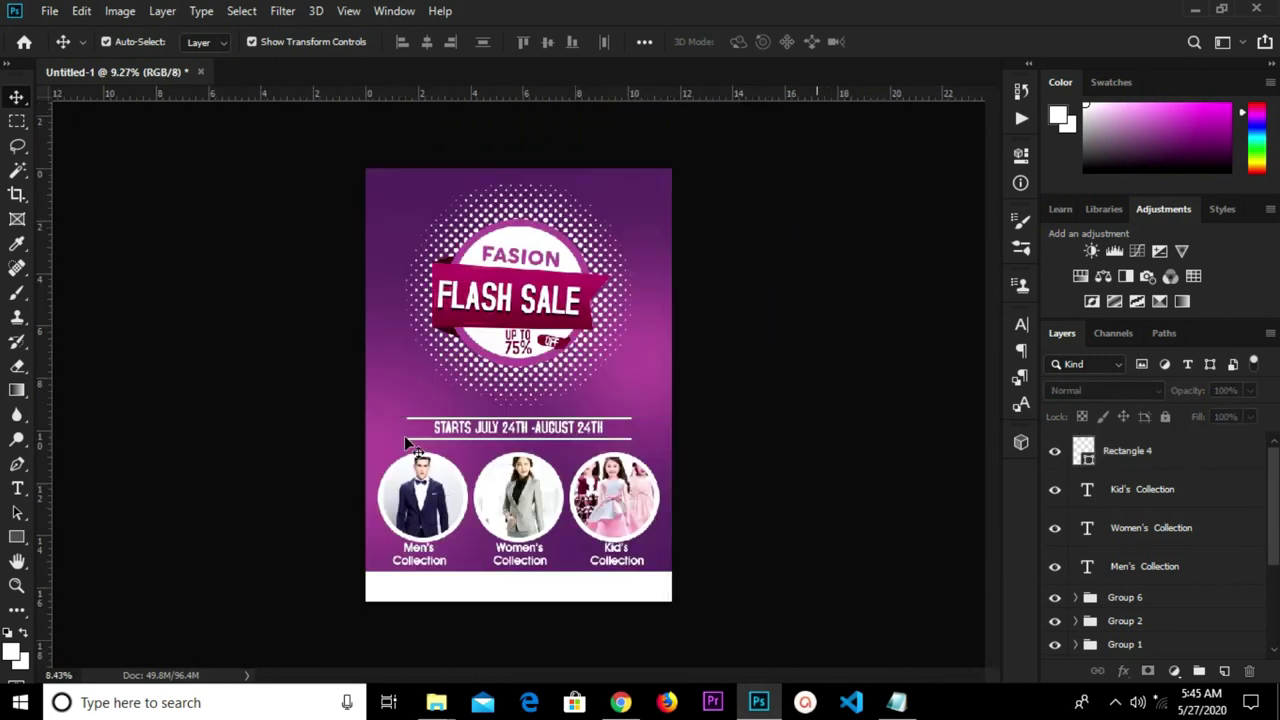
{"action": "scroll", "coordinate": [381, 442], "scroll_direction": "up", "scroll_amount": 2}
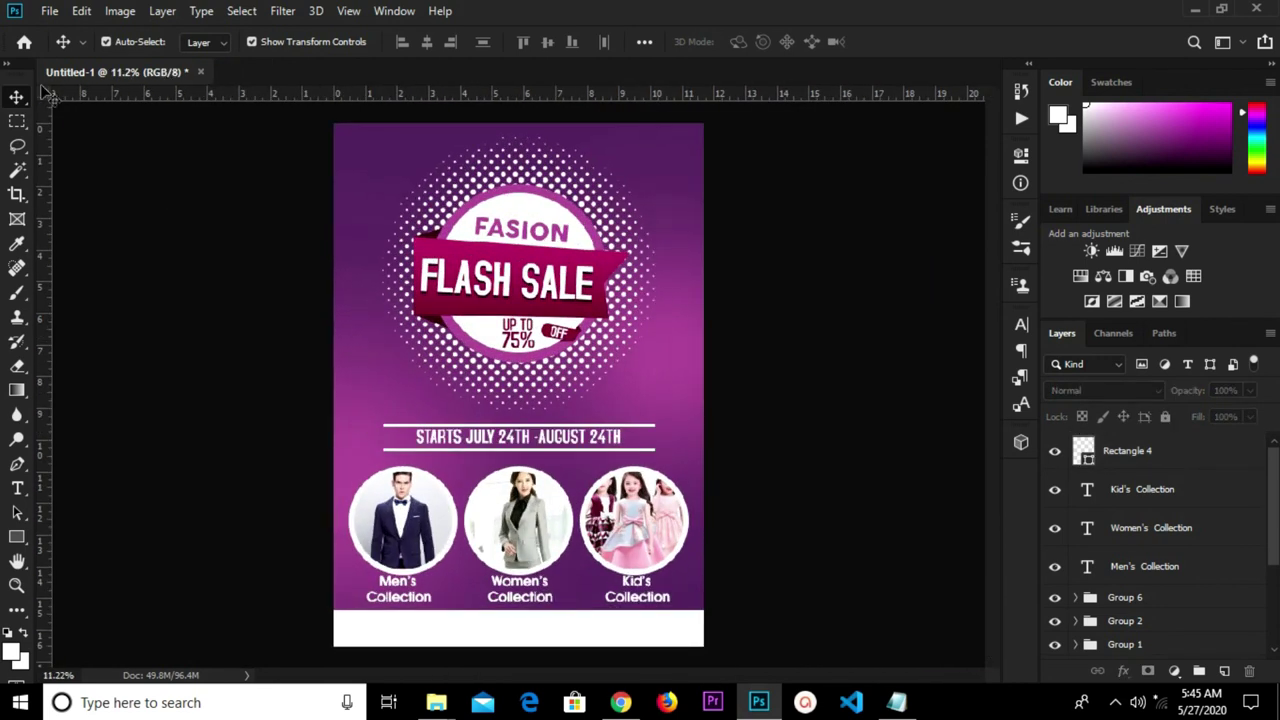
{"action": "left_click", "coordinate": [49, 11]}
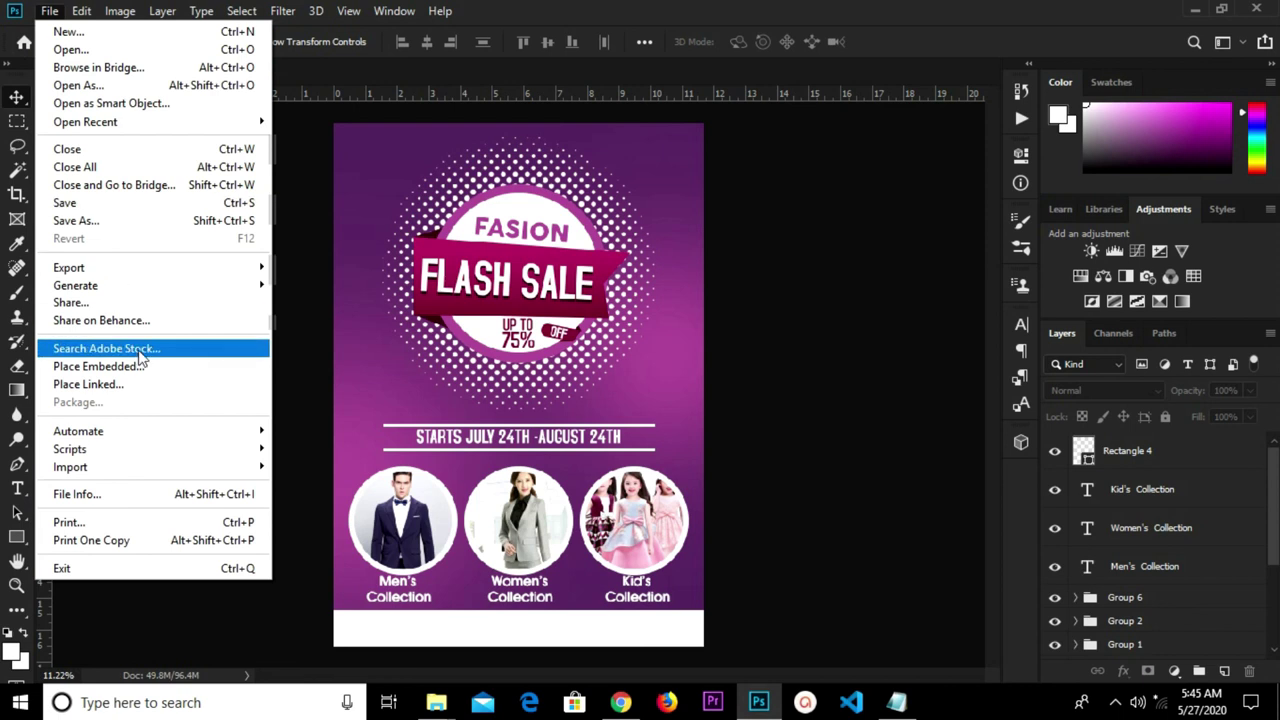
{"action": "left_click", "coordinate": [138, 367]}
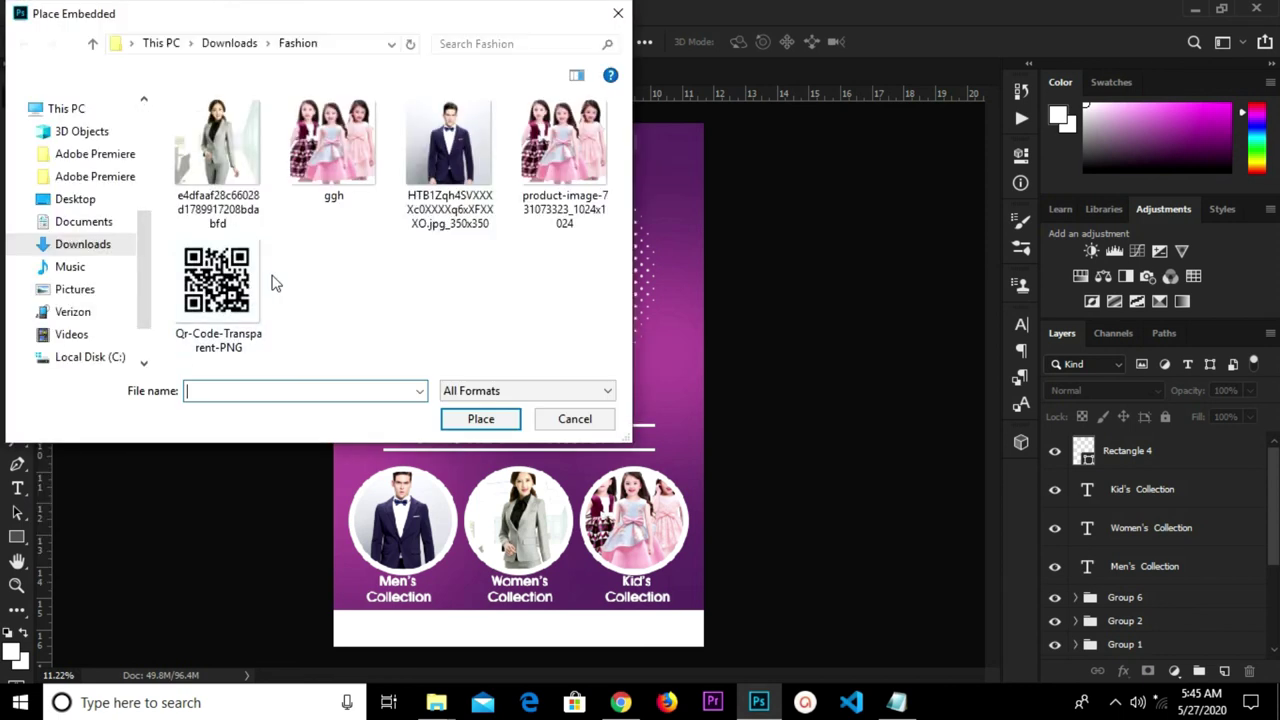
{"action": "left_click", "coordinate": [250, 262]}
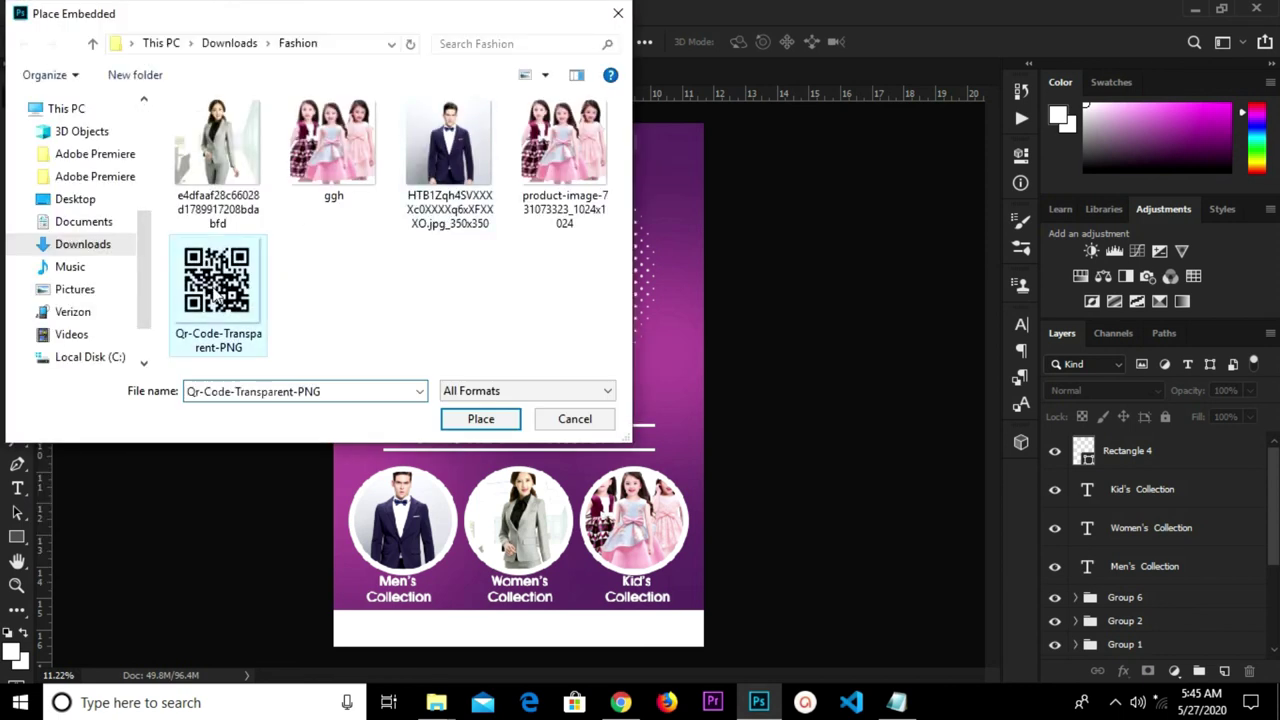
{"action": "left_click", "coordinate": [477, 425]}
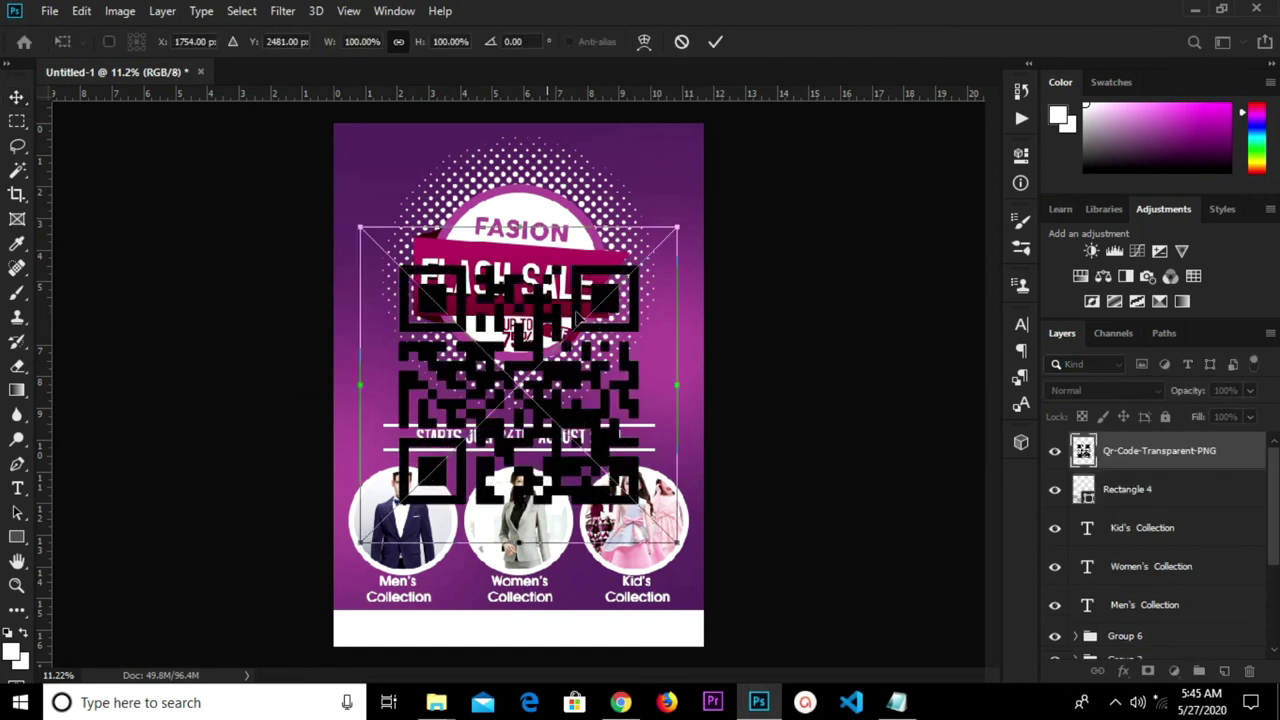
Scale the QR code down to fit inside the right end of the white footer strip, commit it and deselect it.
{"action": "left_click_drag", "start_coordinate": [677, 228], "coordinate": [682, 646]}
{"action": "scroll", "coordinate": [682, 646], "scroll_direction": "up", "scroll_amount": 2}
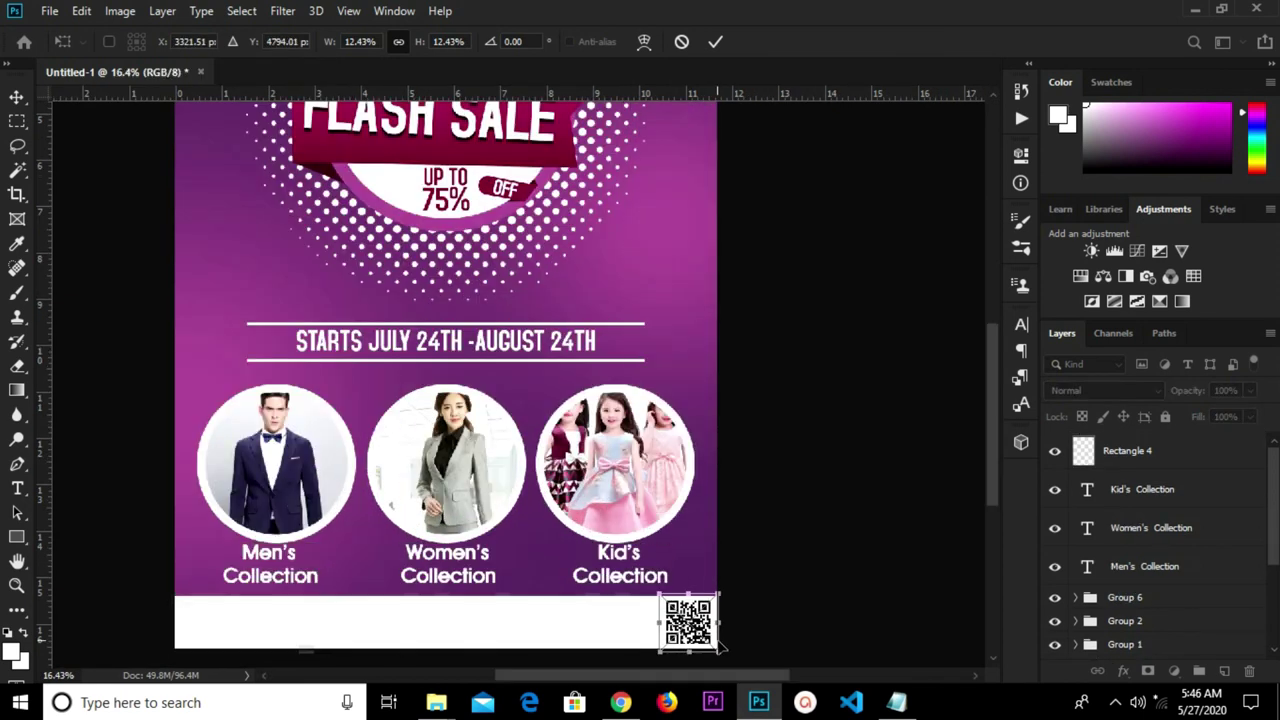
{"action": "left_click_drag", "start_coordinate": [720, 652], "coordinate": [680, 621]}
{"action": "left_click", "coordinate": [718, 42]}
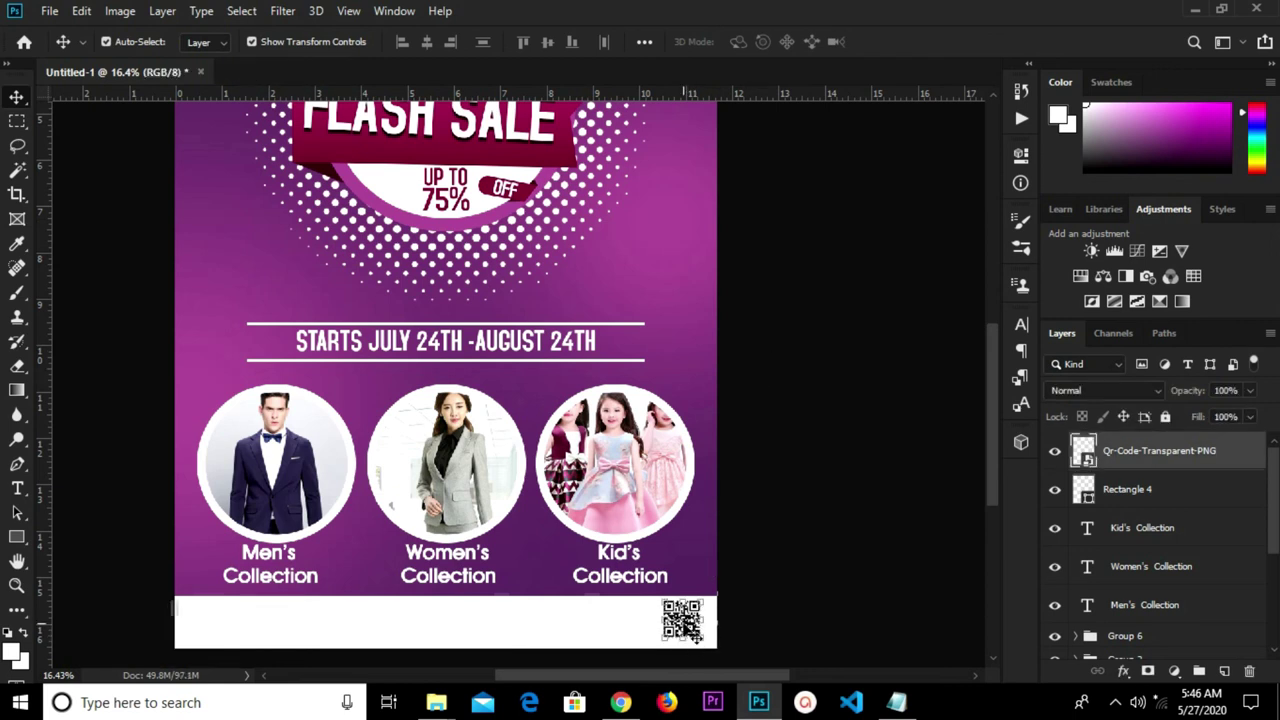
{"action": "left_click", "coordinate": [767, 478]}
{"action": "scroll", "coordinate": [767, 478], "scroll_direction": "down", "scroll_amount": 2}
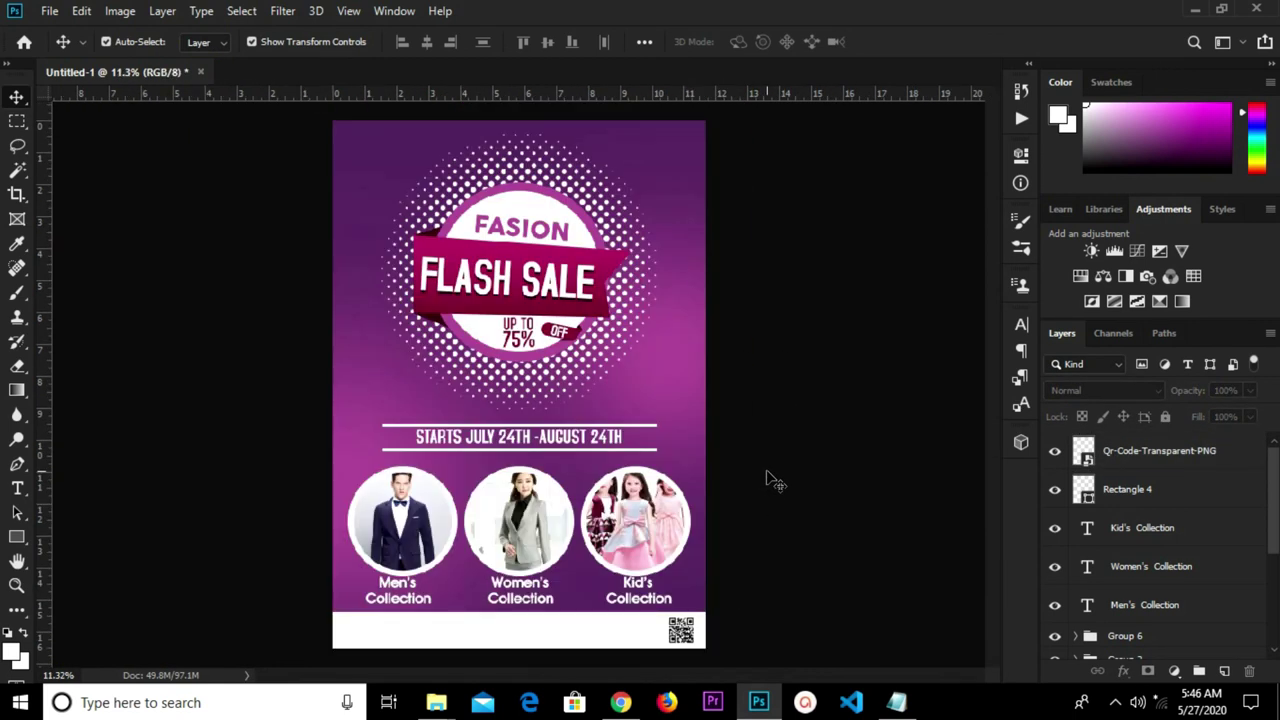
Copy the location and phone number lines from the fashion sale notes in Notepad and return to Photoshop.
{"action": "left_click", "coordinate": [898, 703]}
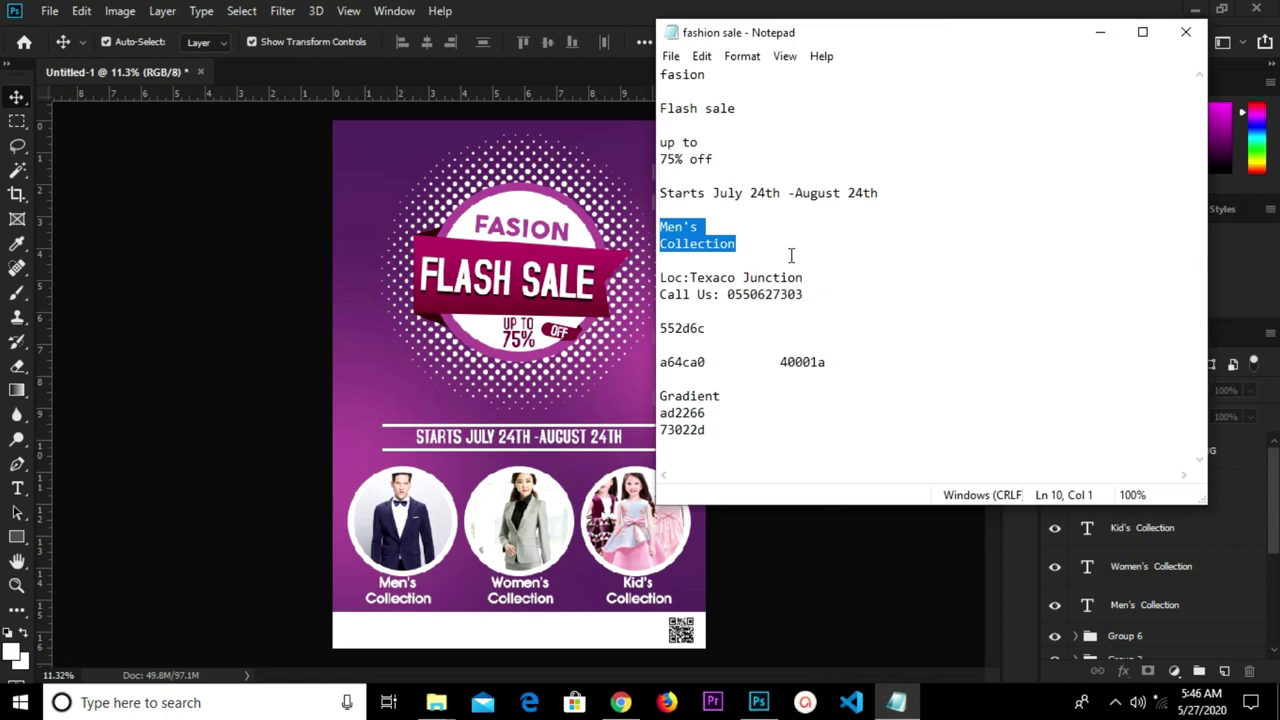
{"action": "left_click", "coordinate": [840, 309]}
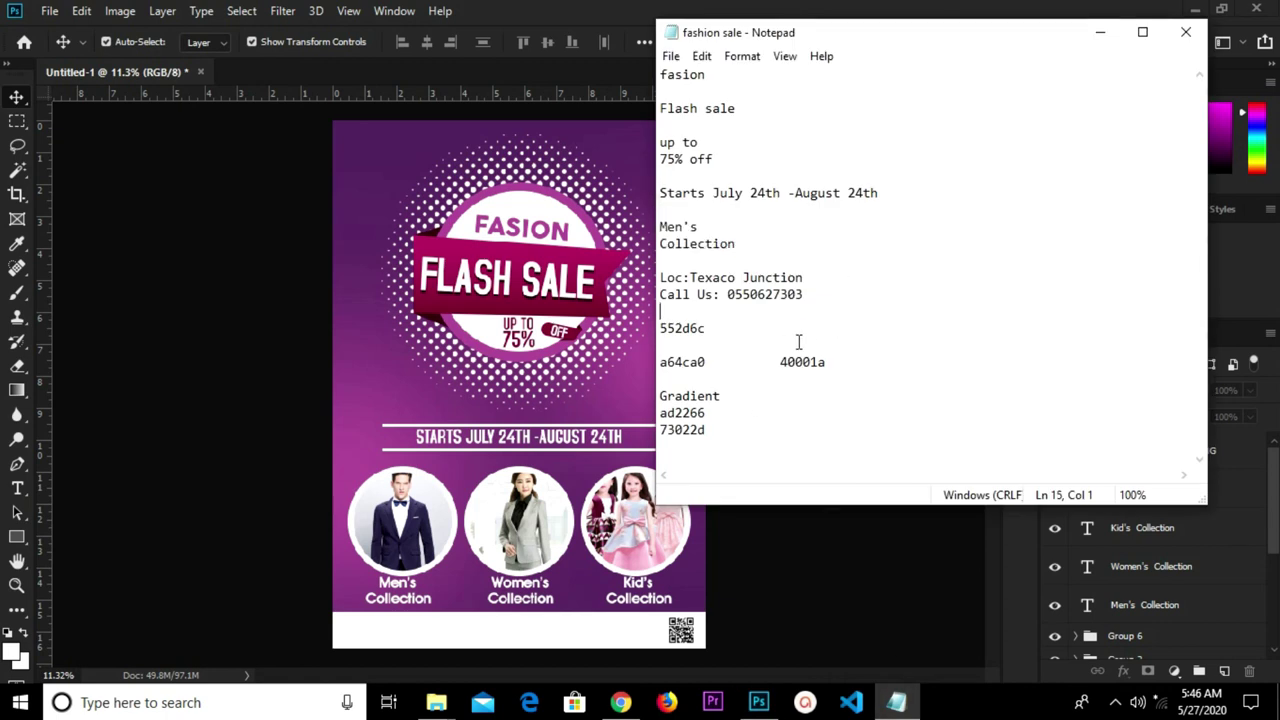
{"action": "left_click_drag", "start_coordinate": [819, 291], "coordinate": [660, 272]}
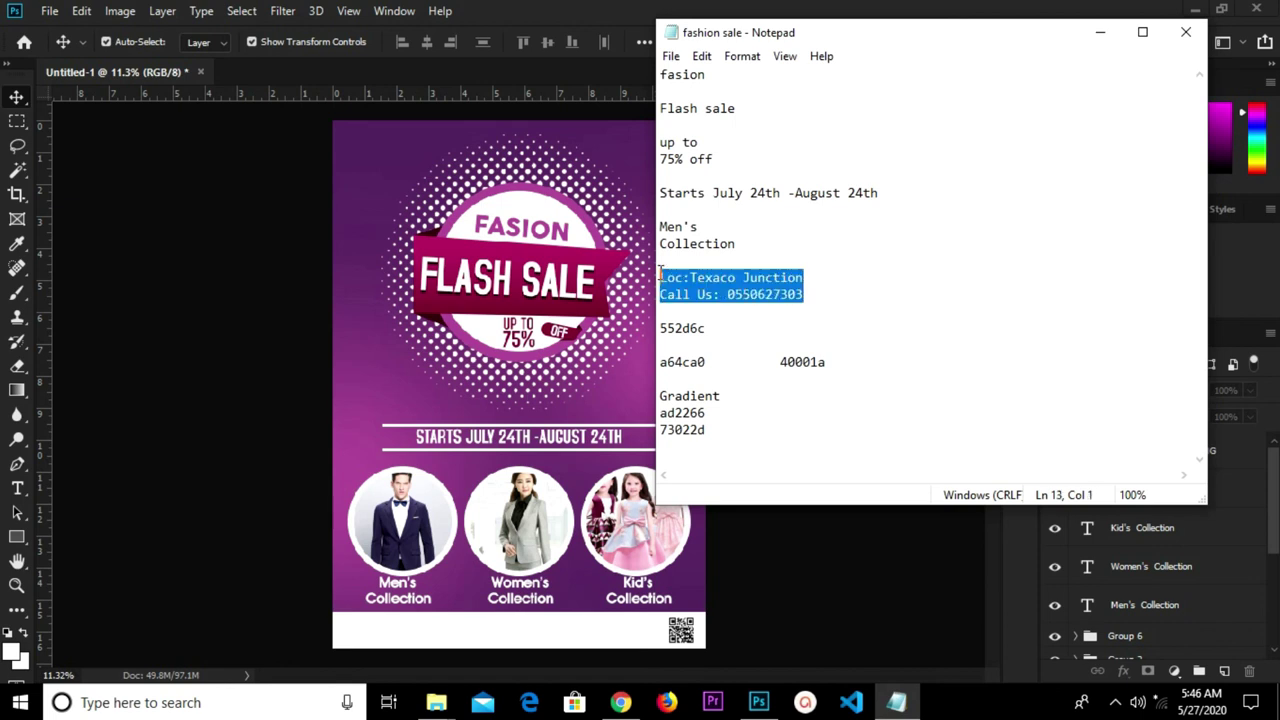
{"action": "right_click", "coordinate": [664, 275]}
{"action": "left_click", "coordinate": [731, 336]}
{"action": "left_click", "coordinate": [476, 636]}
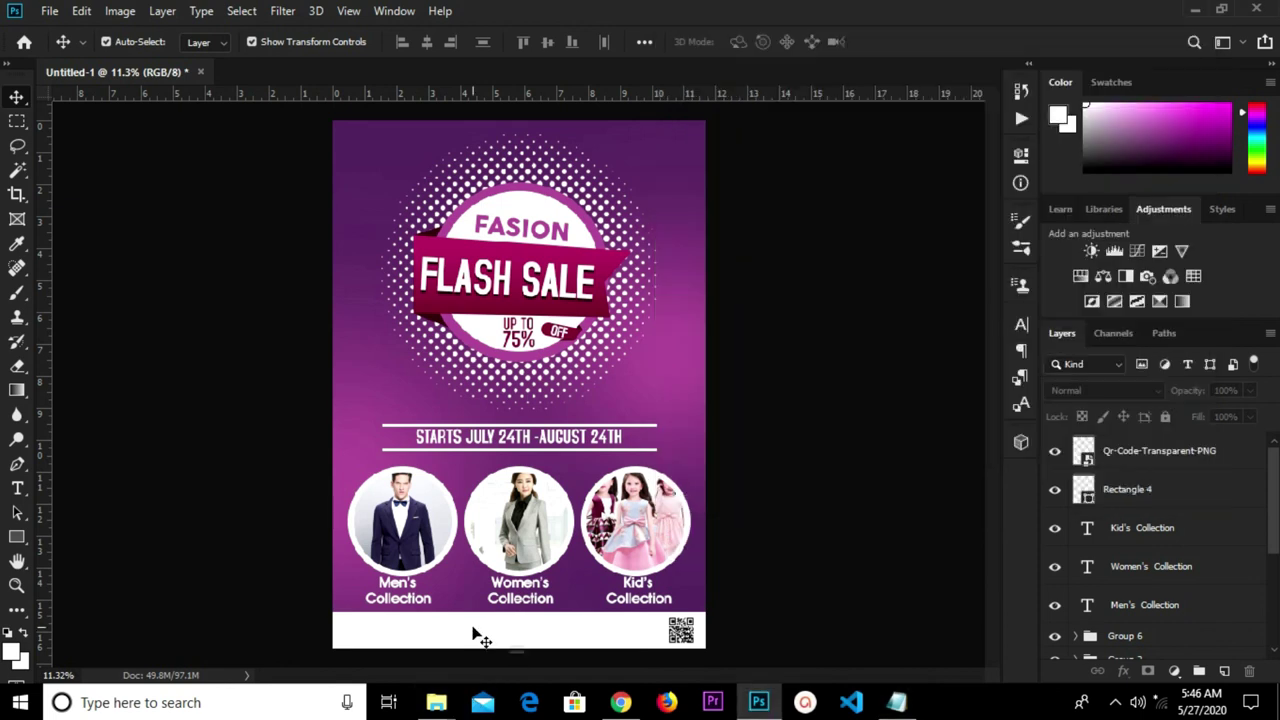
Set the Type tool's text color to dark purple #592c64, sampled from the poster's upper background.
{"action": "key", "text": "t"}
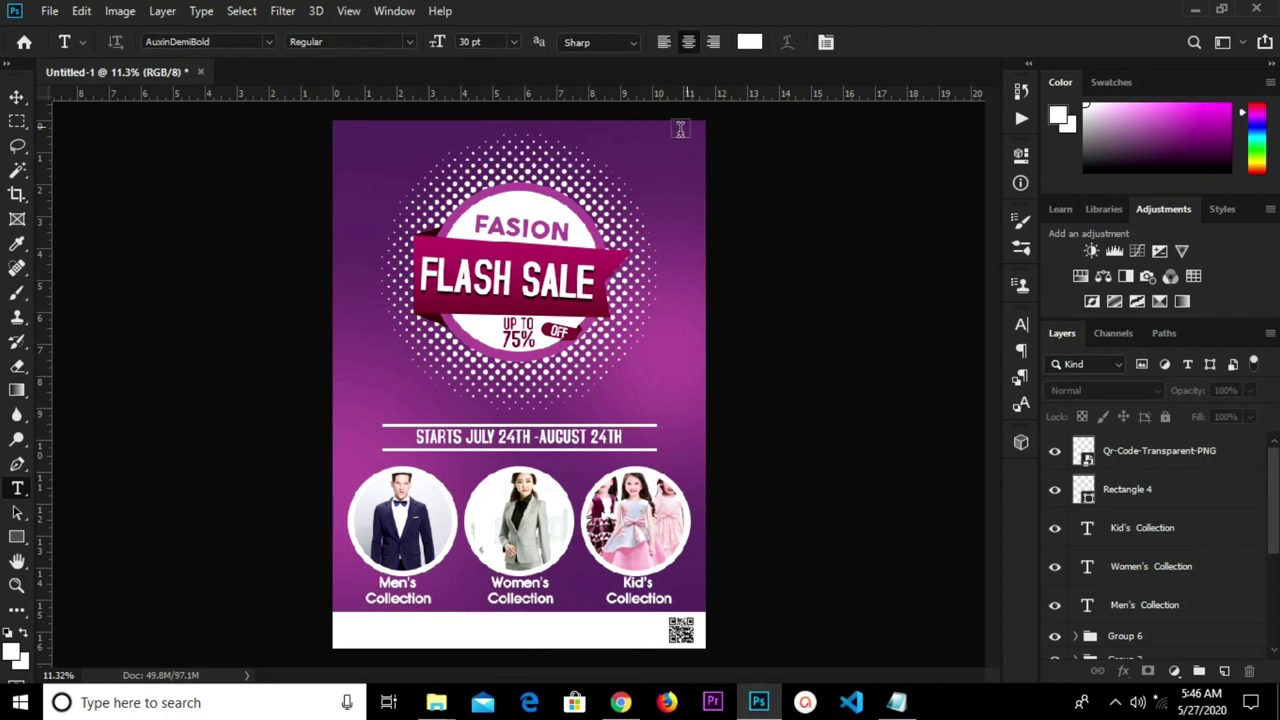
{"action": "left_click", "coordinate": [749, 42]}
{"action": "left_click", "coordinate": [388, 170]}
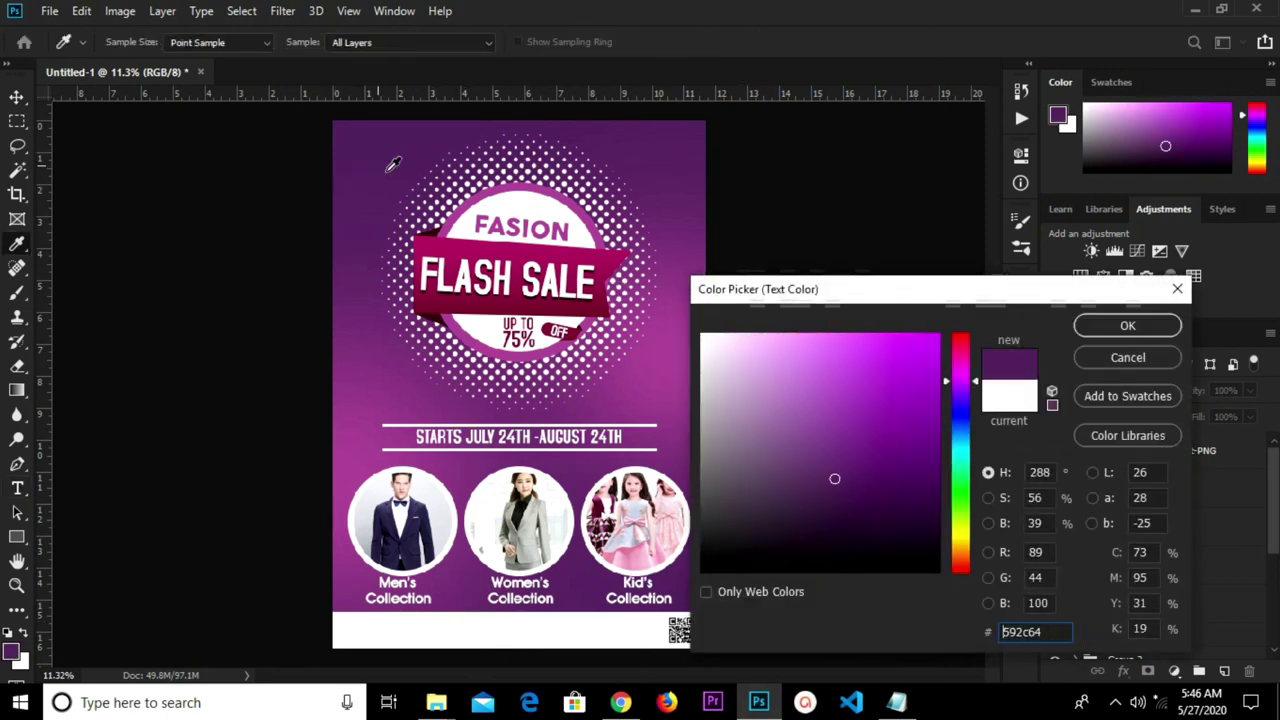
{"action": "left_click", "coordinate": [1090, 324]}
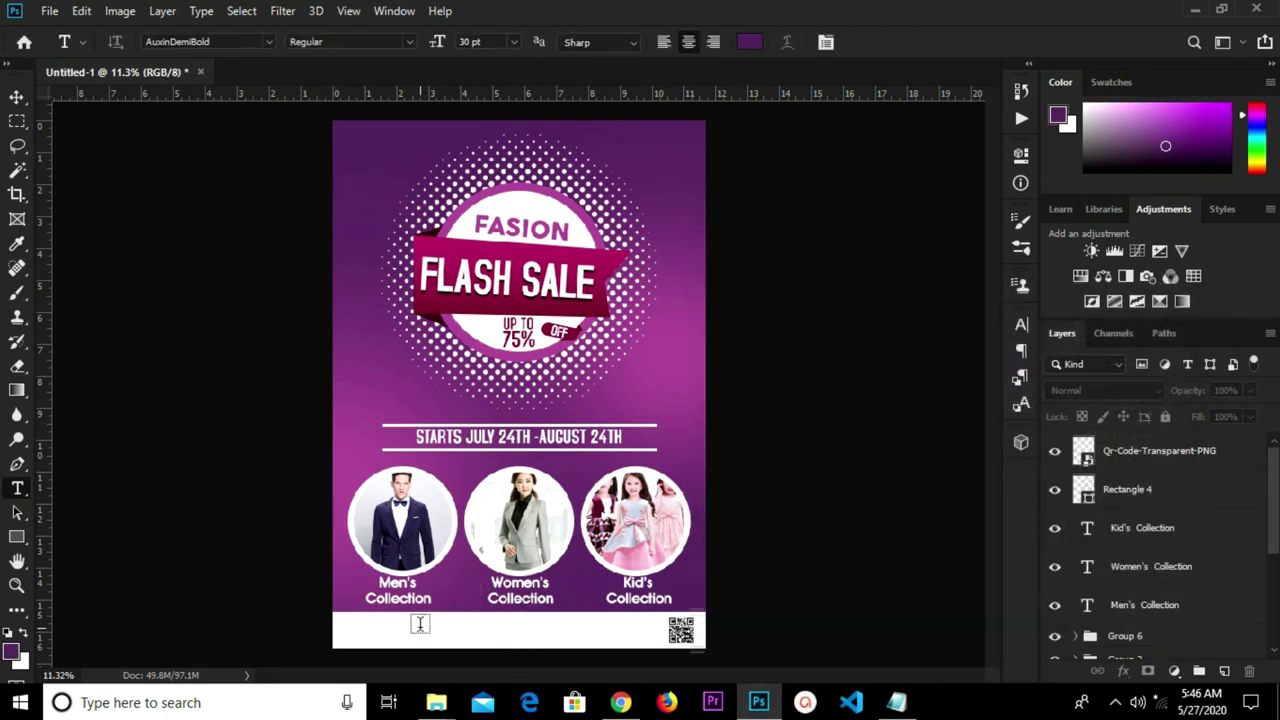
Paste the copied location and phone number lines as a text layer in the white footer strip.
{"action": "scroll", "coordinate": [445, 625], "scroll_direction": "up", "scroll_amount": 2}
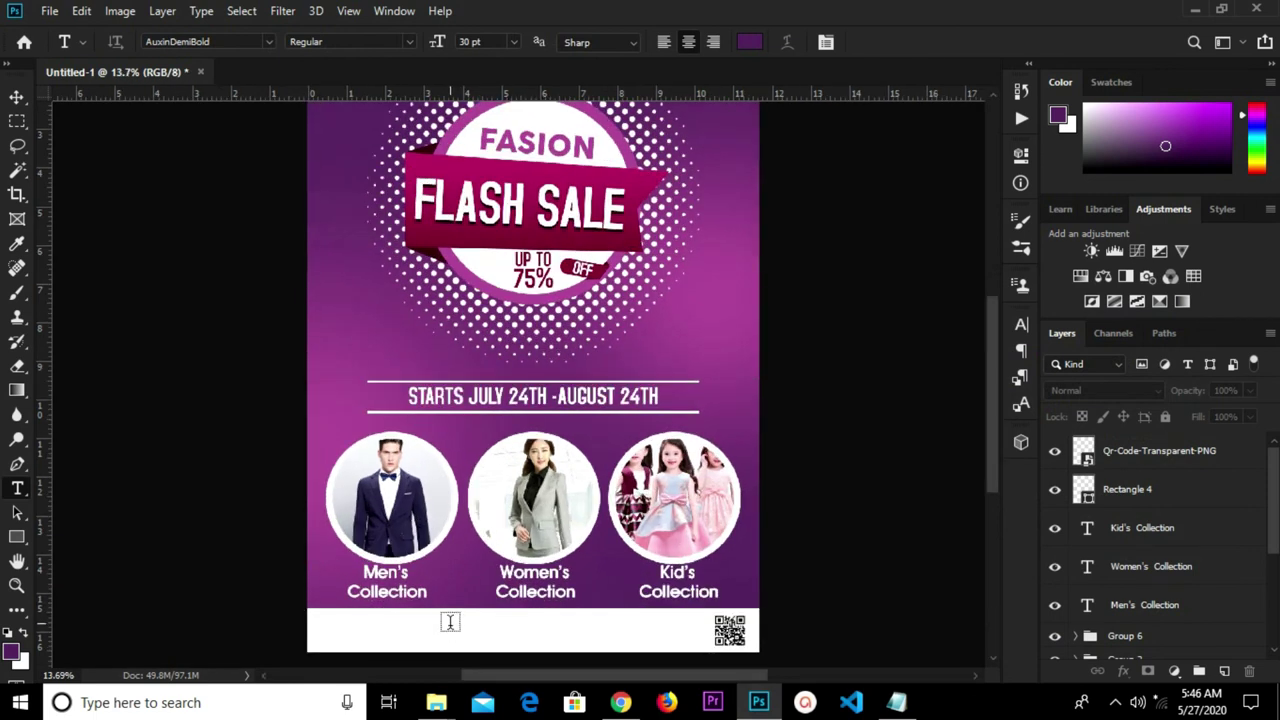
{"action": "left_click", "coordinate": [450, 619]}
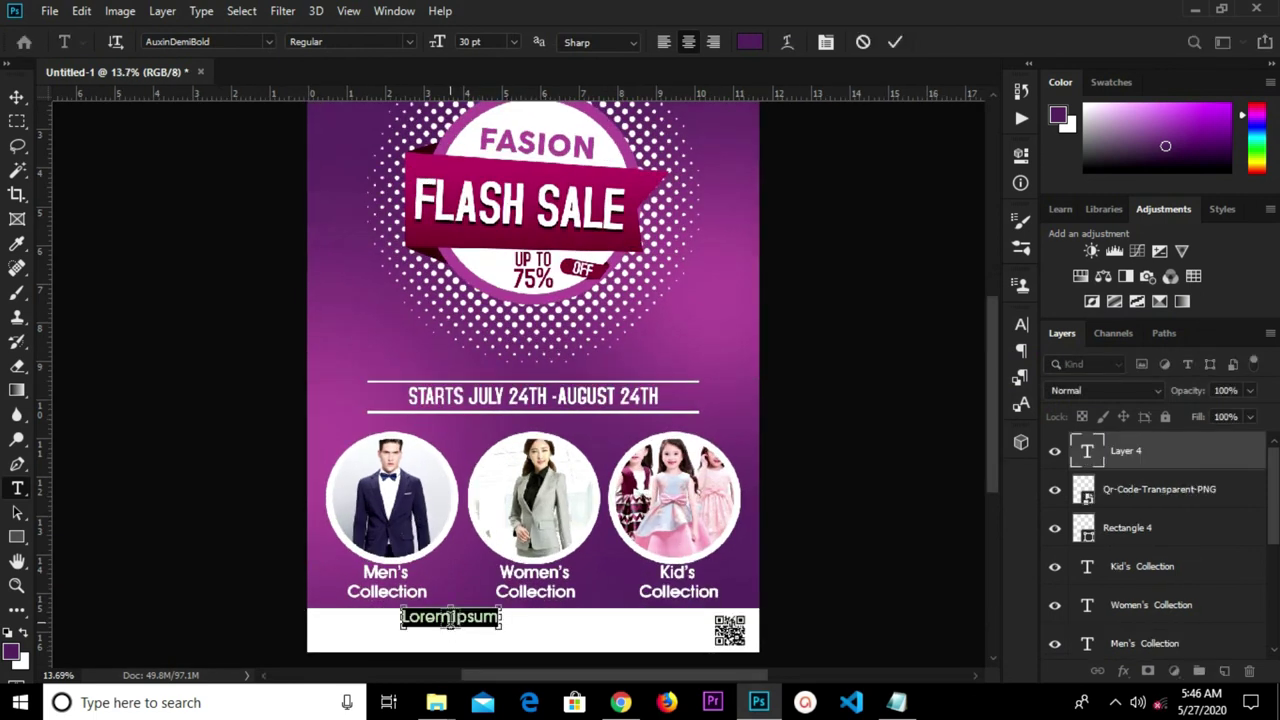
{"action": "key", "text": "ctrl+v"}
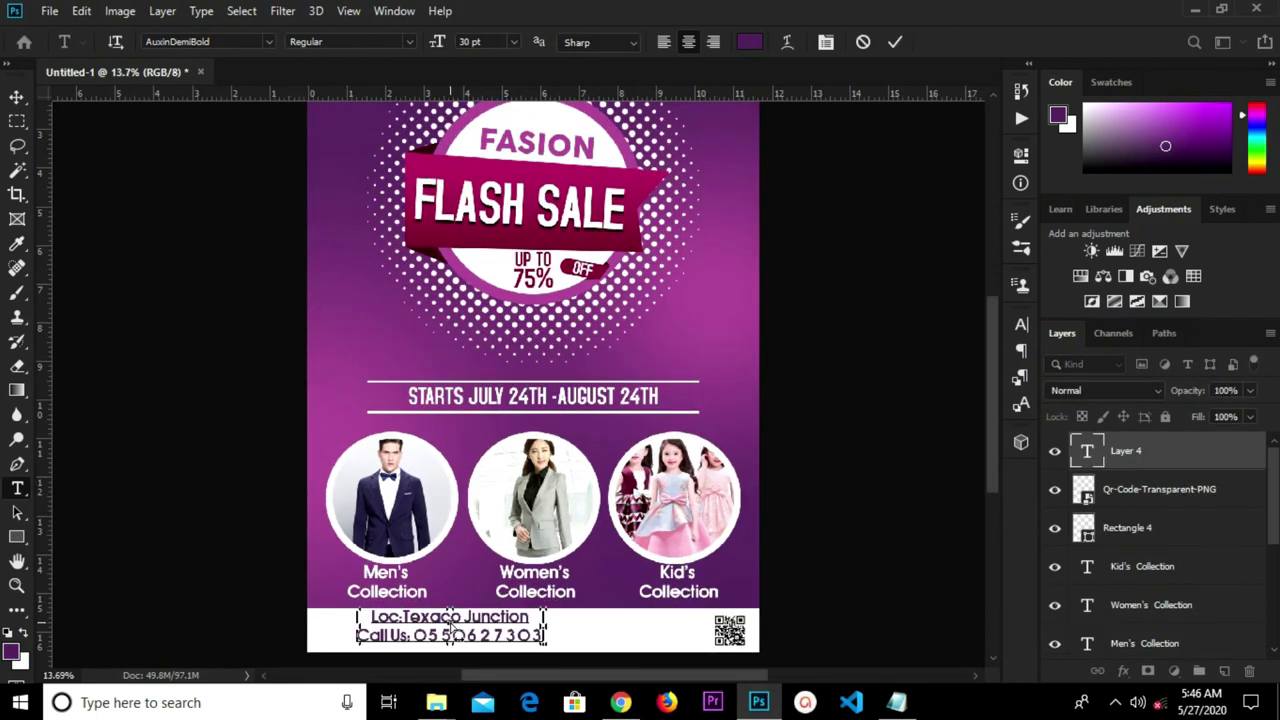
{"action": "left_click", "coordinate": [17, 97]}
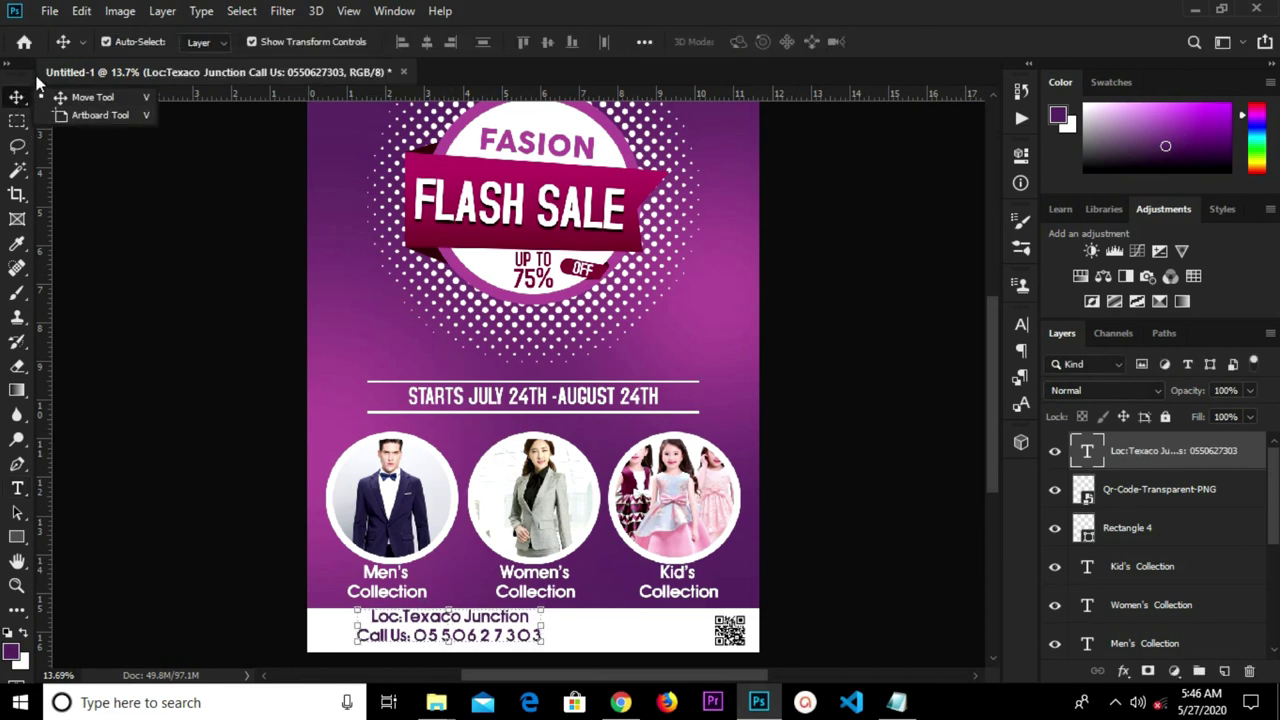
{"action": "left_click", "coordinate": [60, 97]}
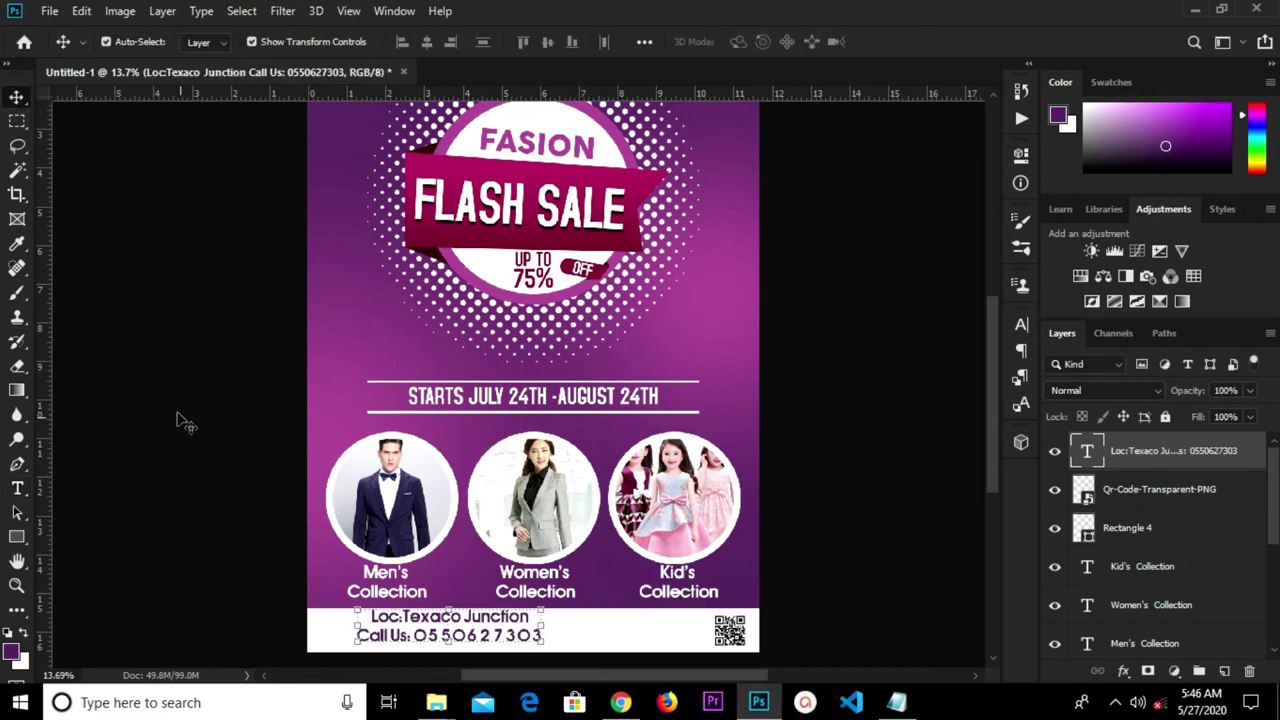
Center the footer contact text horizontally on the poster canvas and clear the selection.
{"action": "key", "text": "ctrl"}
{"action": "key", "text": "ctrl+a"}
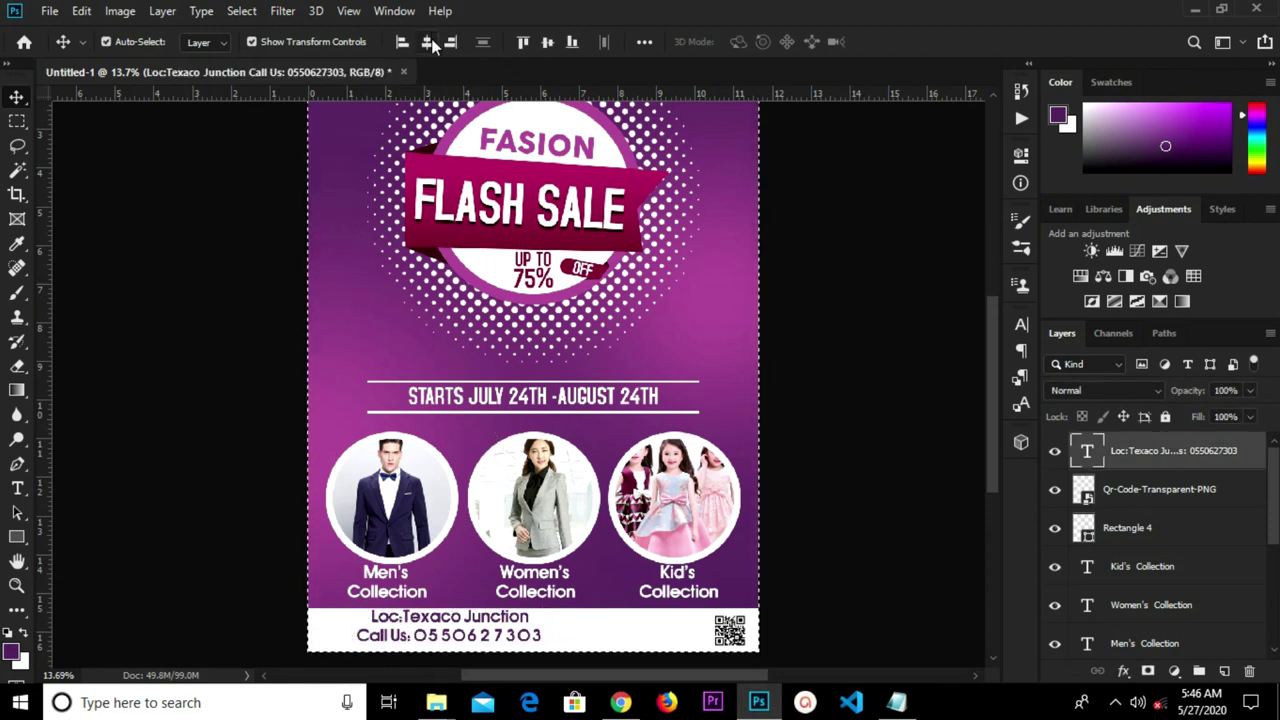
{"action": "left_click", "coordinate": [426, 43]}
{"action": "key", "text": "ctrl+d"}
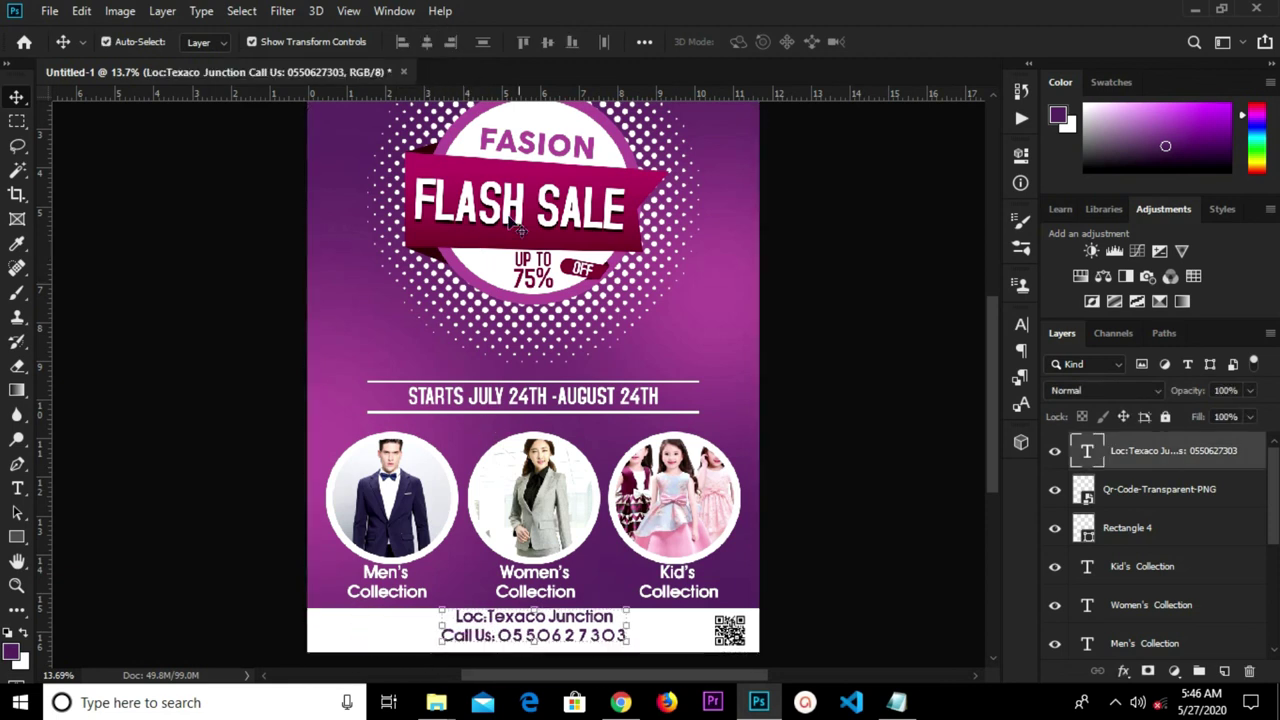
Nudge the contact text down in three large increments within the white strip and deselect it.
{"action": "key", "text": "shift+Down"}
{"action": "key", "text": "shift+Down"}
{"action": "key", "text": "shift+Down"}
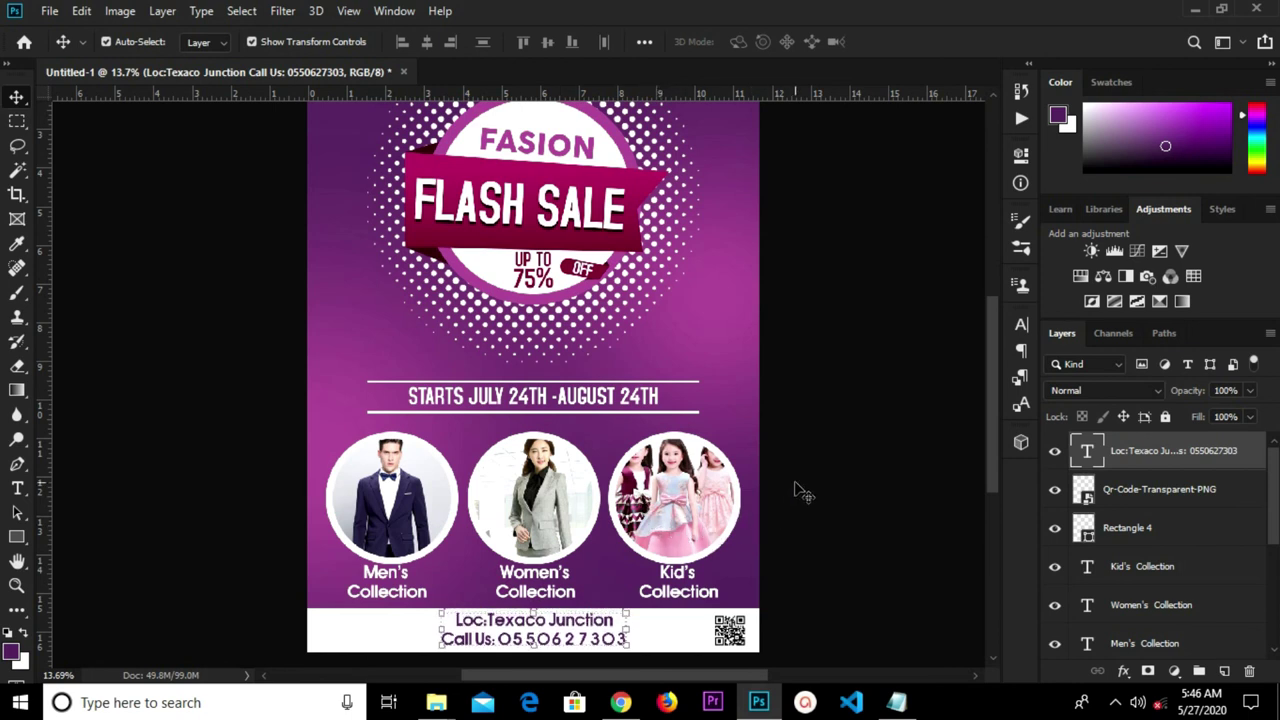
{"action": "left_click", "coordinate": [800, 487]}
{"action": "scroll", "coordinate": [800, 487], "scroll_direction": "down", "scroll_amount": 2}
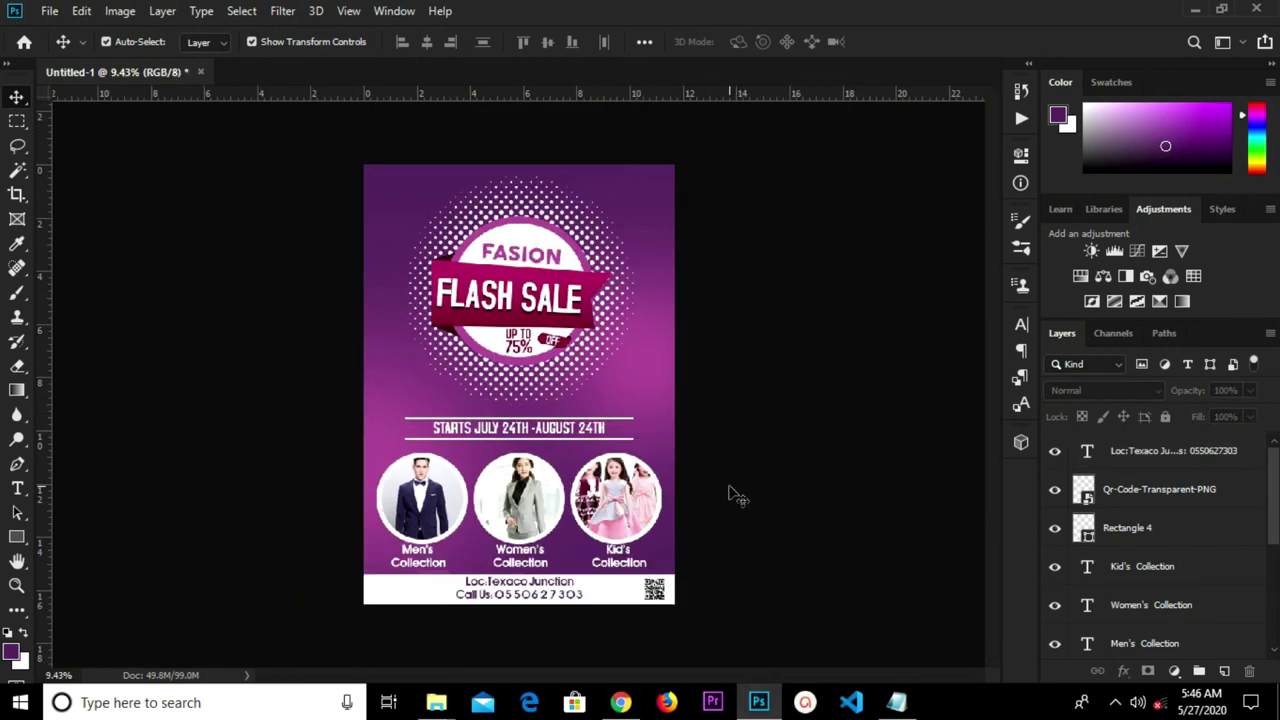
{"action": "scroll", "coordinate": [734, 494], "scroll_direction": "up", "scroll_amount": 1}
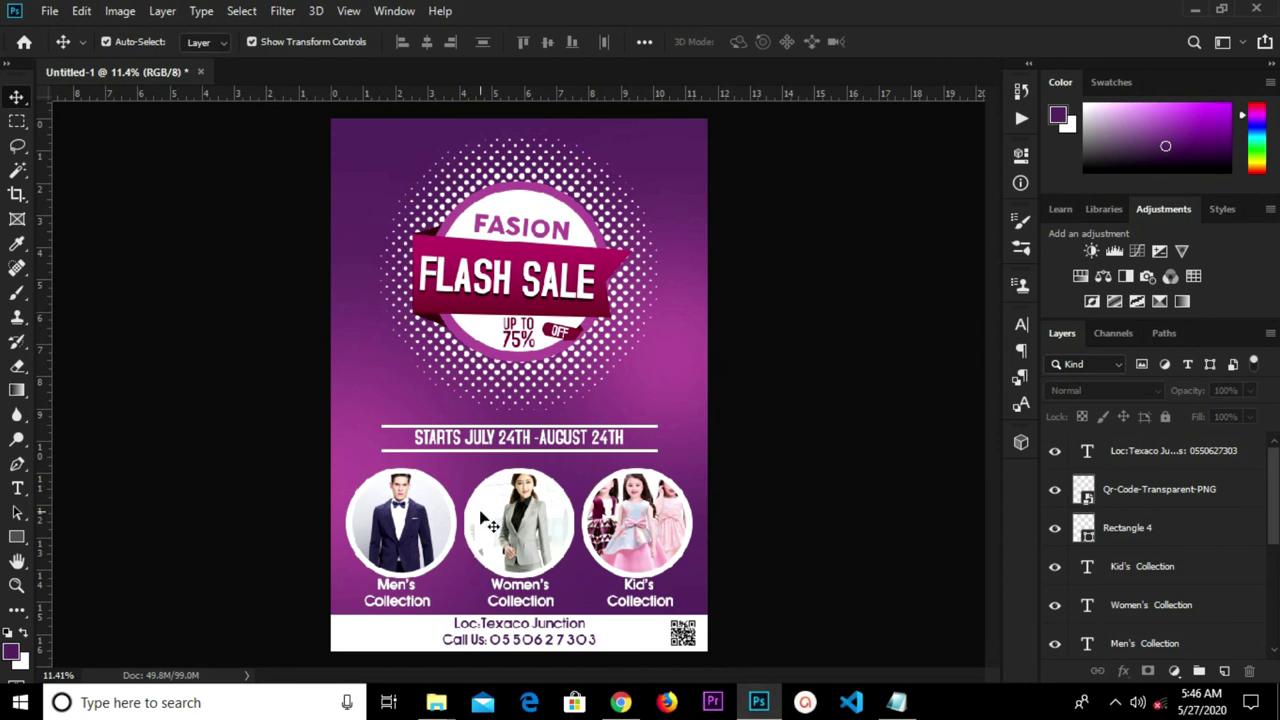
Shift the woman's photo slightly downward inside its circle and deselect it.
{"action": "scroll", "coordinate": [506, 505], "scroll_direction": "up", "scroll_amount": 3}
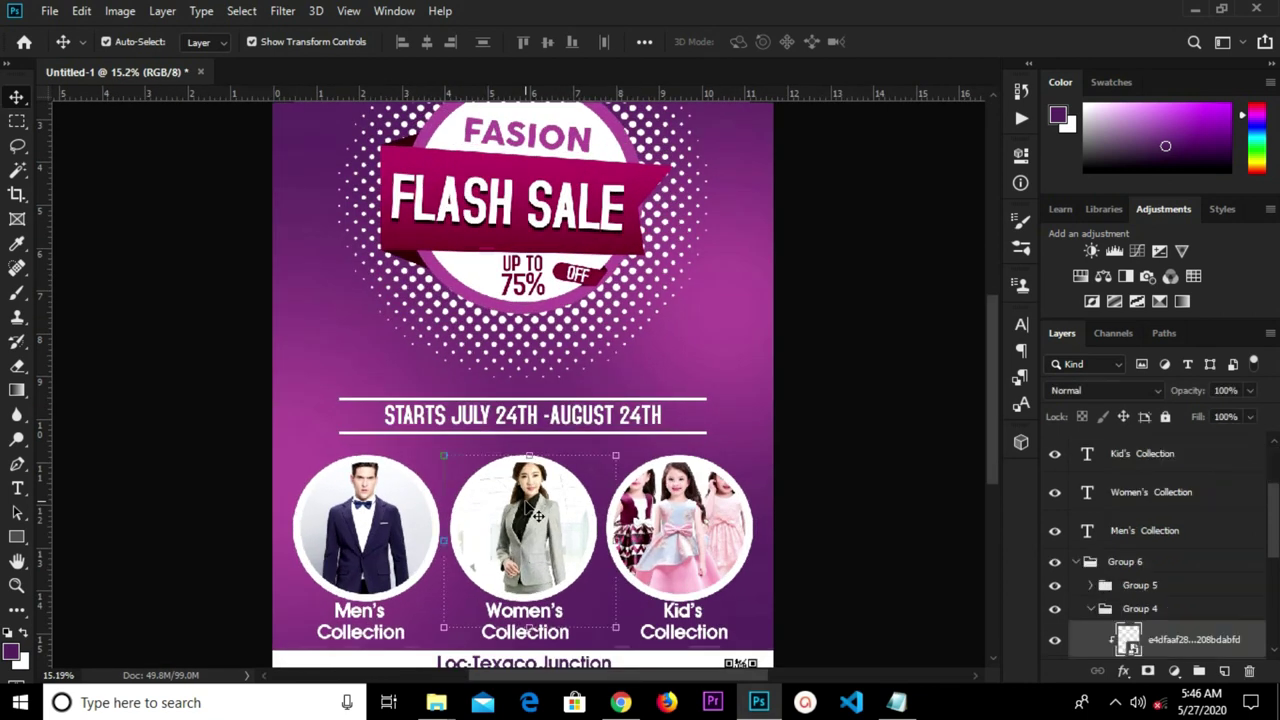
{"action": "left_click", "coordinate": [538, 515]}
{"action": "left_click_drag", "start_coordinate": [529, 503], "coordinate": [529, 505]}
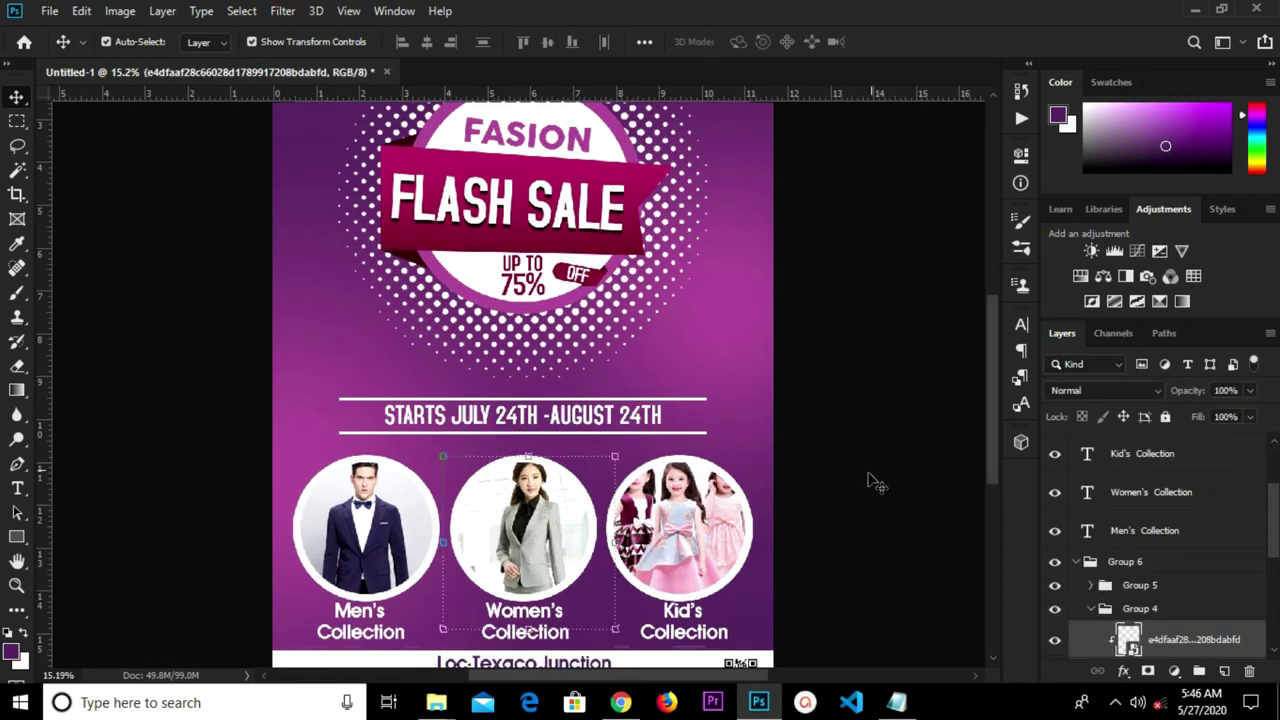
{"action": "left_click", "coordinate": [832, 460]}
{"action": "scroll", "coordinate": [811, 426], "scroll_direction": "down", "scroll_amount": 3}
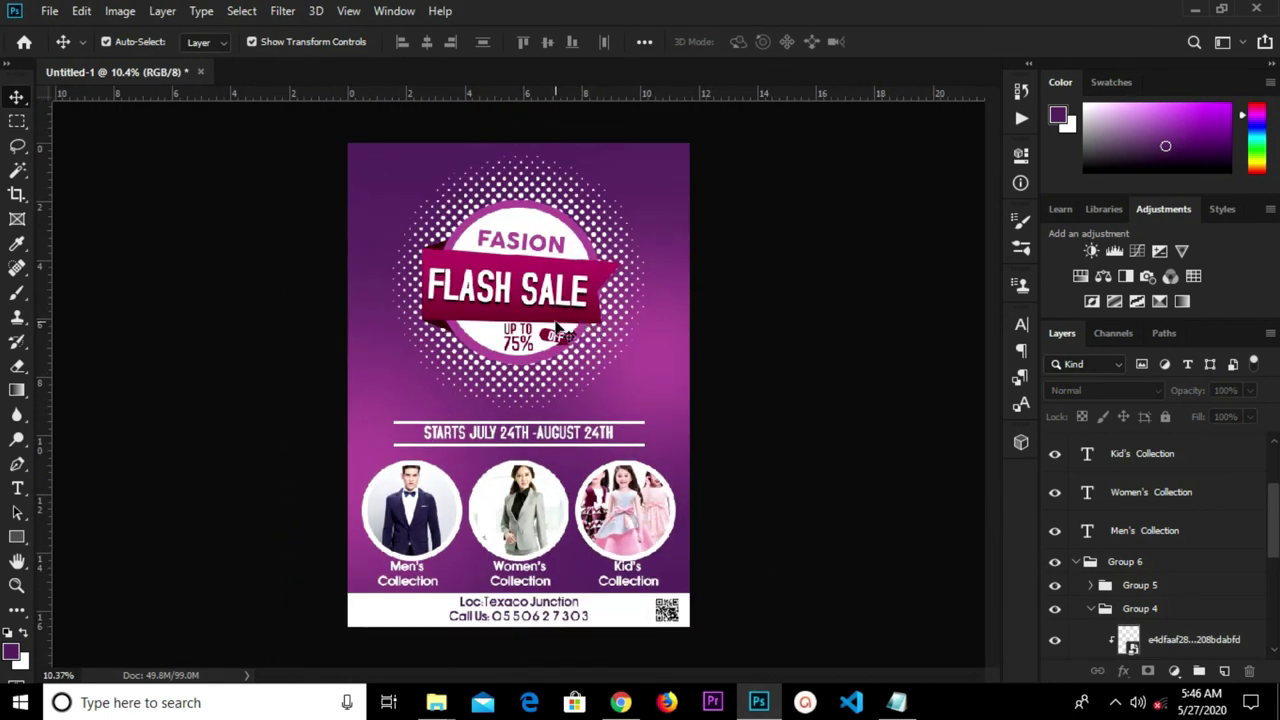
{"action": "scroll", "coordinate": [558, 330], "scroll_direction": "up", "scroll_amount": 1}
{"action": "scroll", "coordinate": [558, 330], "scroll_direction": "up", "scroll_amount": 2}
{"action": "scroll", "coordinate": [562, 332], "scroll_direction": "down", "scroll_amount": 2}
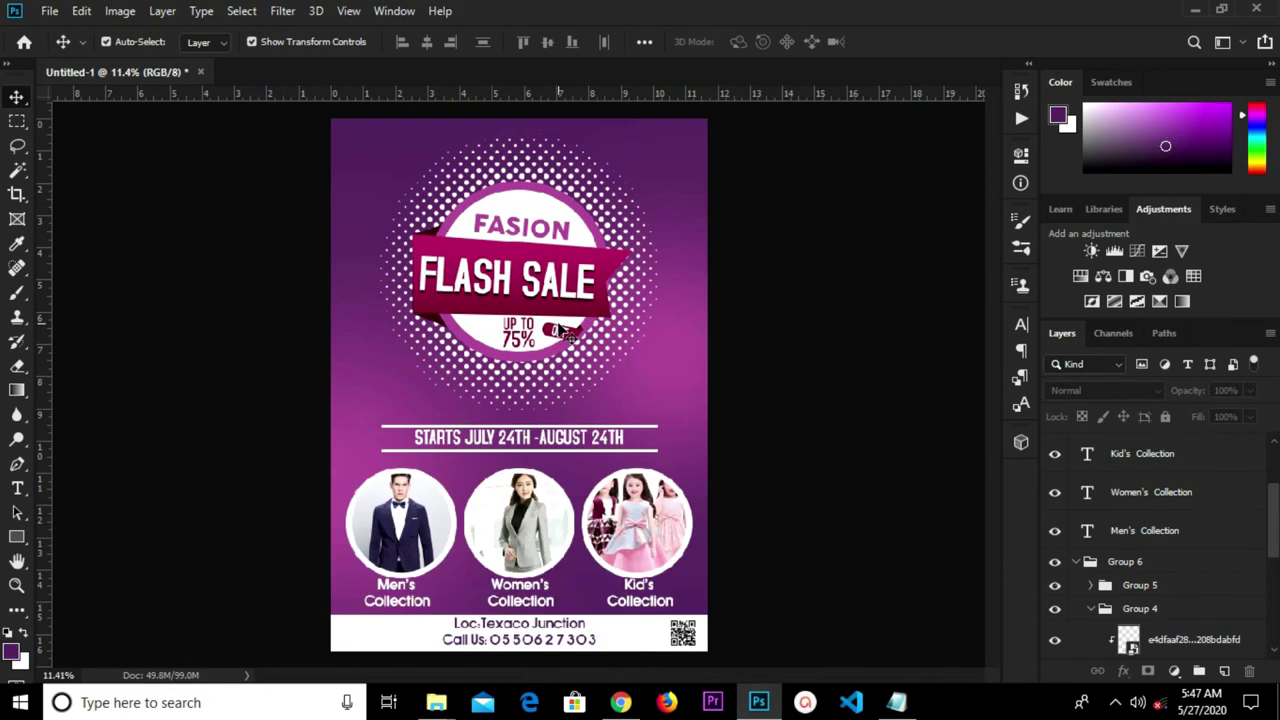